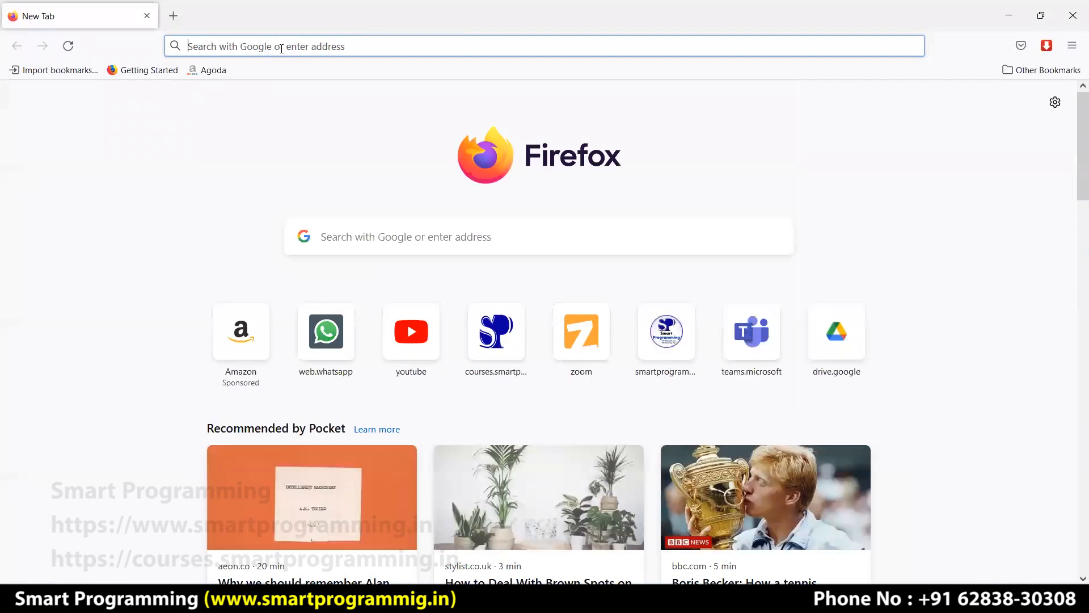
Enter 'navigation drawer android design' into the Firefox address bar.
type("na")
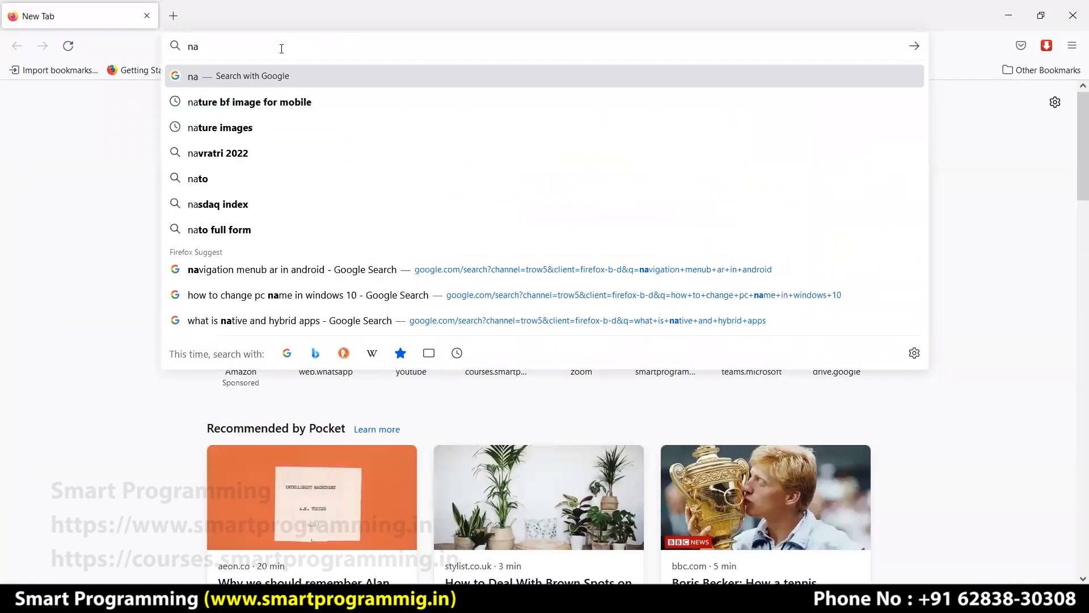
type("vigation dr")
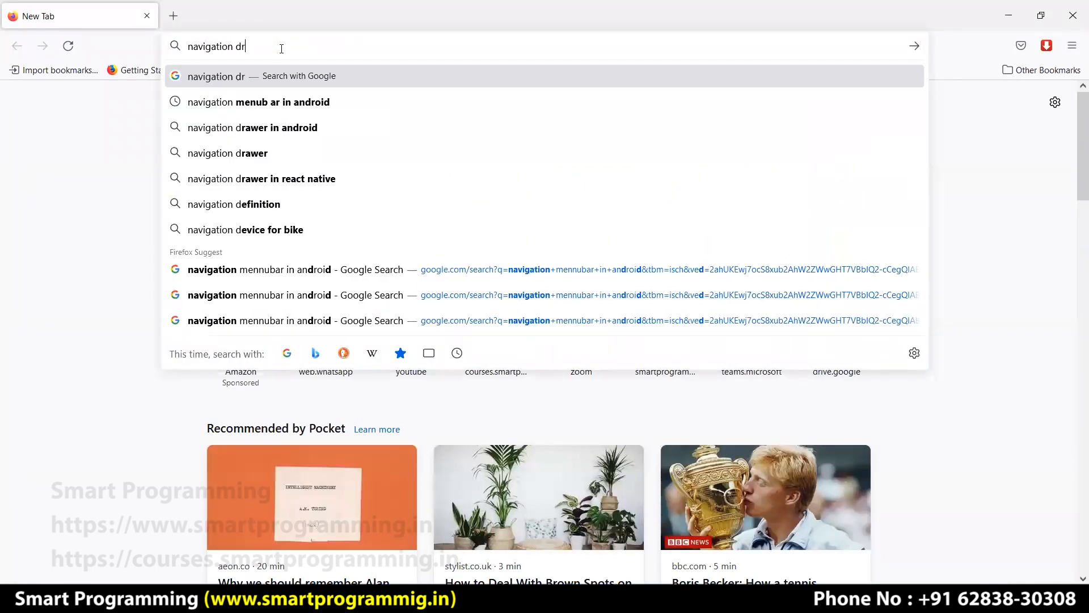
type("awer androi")
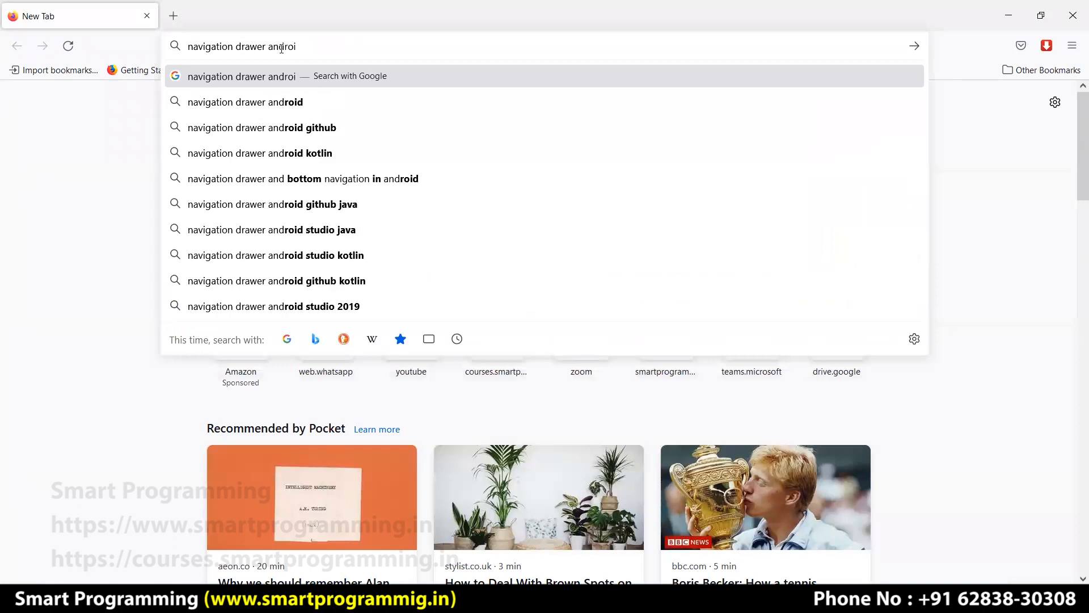
type("d designa")
Show image results for navigation drawer android design and preview a Dribbble nav drawer design.
key("Return")
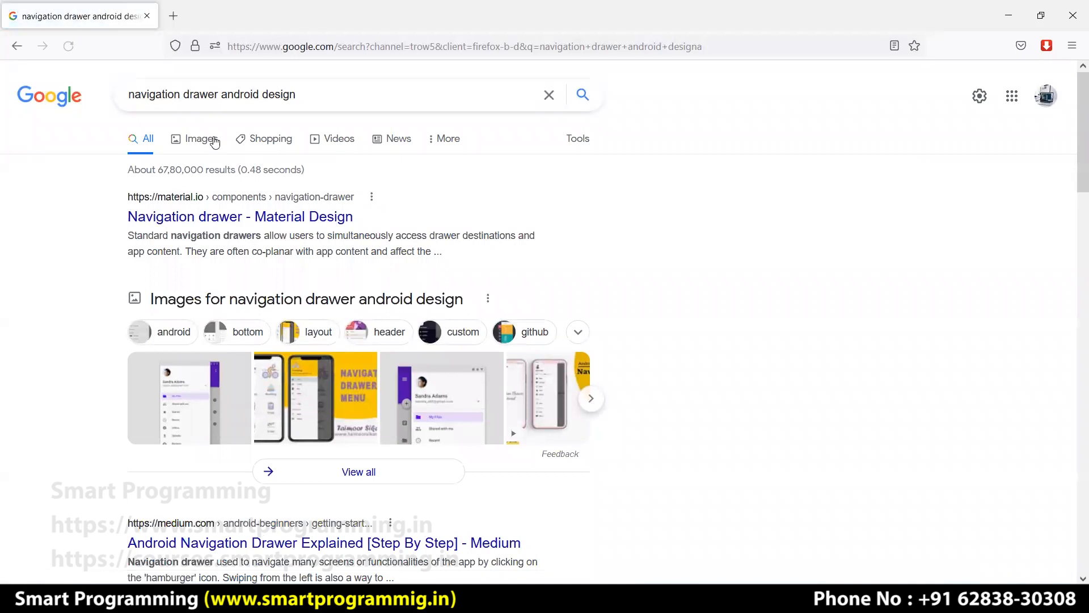
left_click(214, 142)
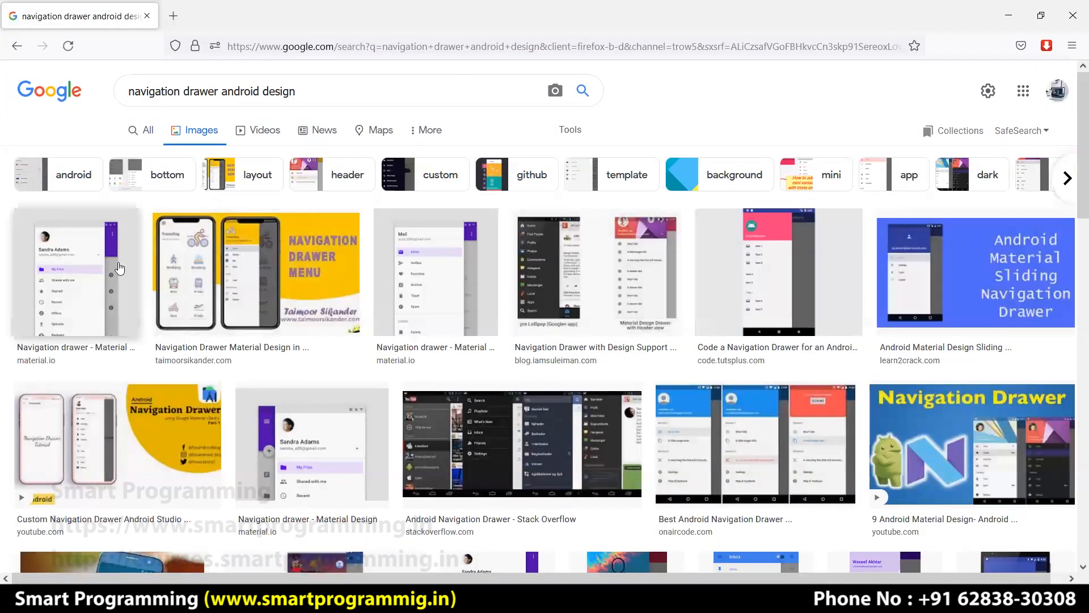
scroll(325, 346, "down", 2)
scroll(324, 346, "down", 5)
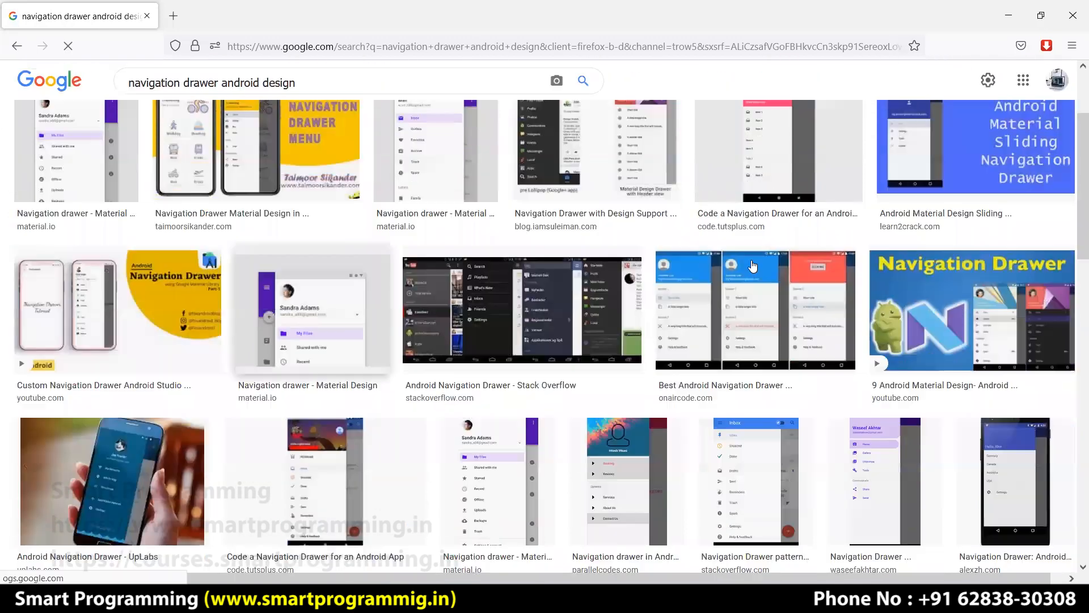
scroll(567, 312, "down", 1)
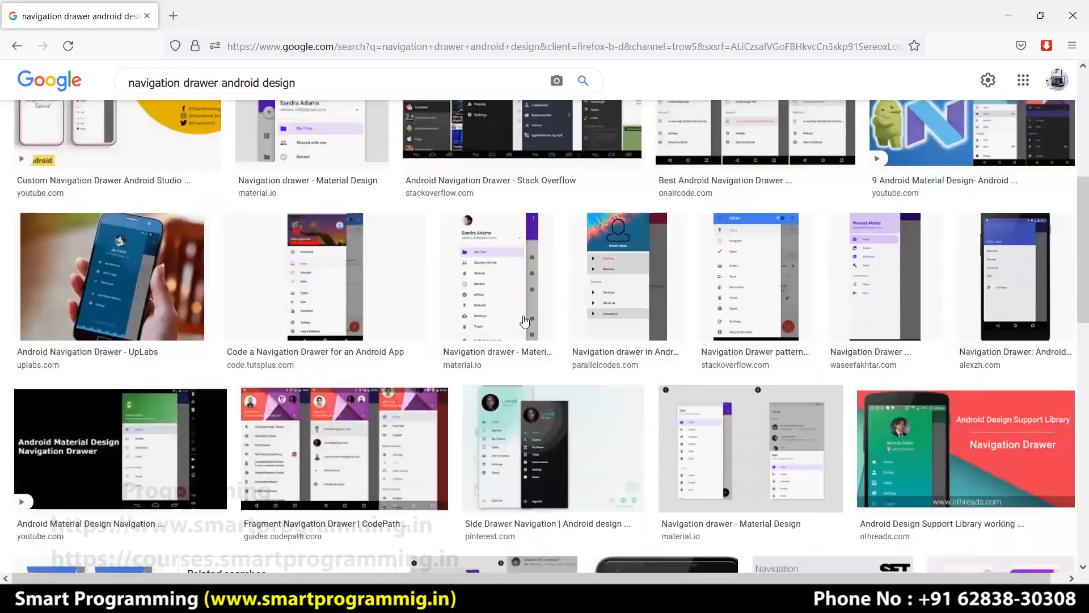
scroll(413, 321, "down", 2)
scroll(328, 324, "down", 4)
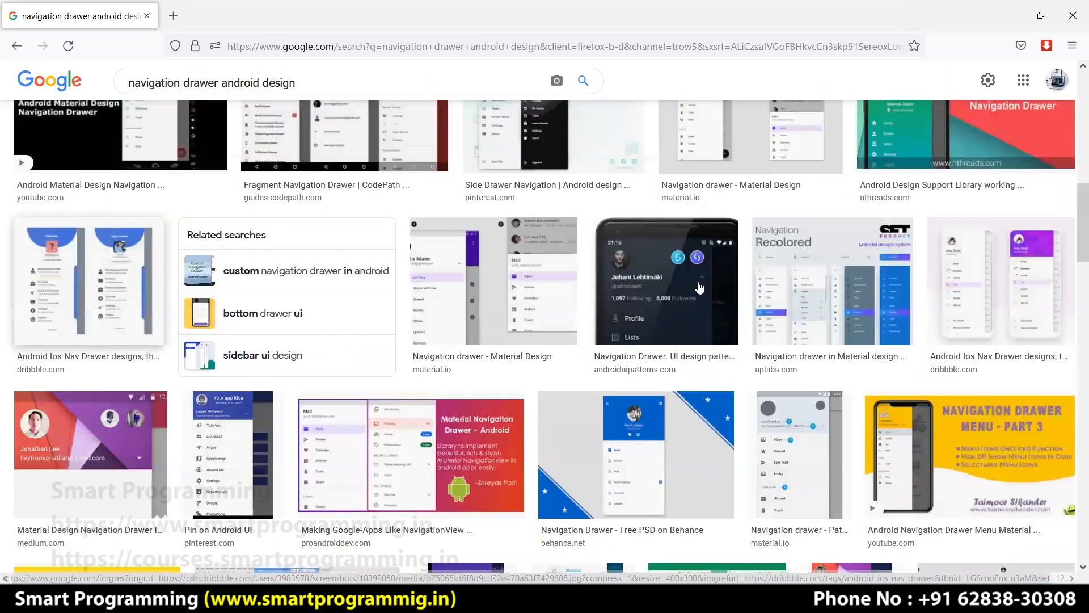
left_click(89, 281)
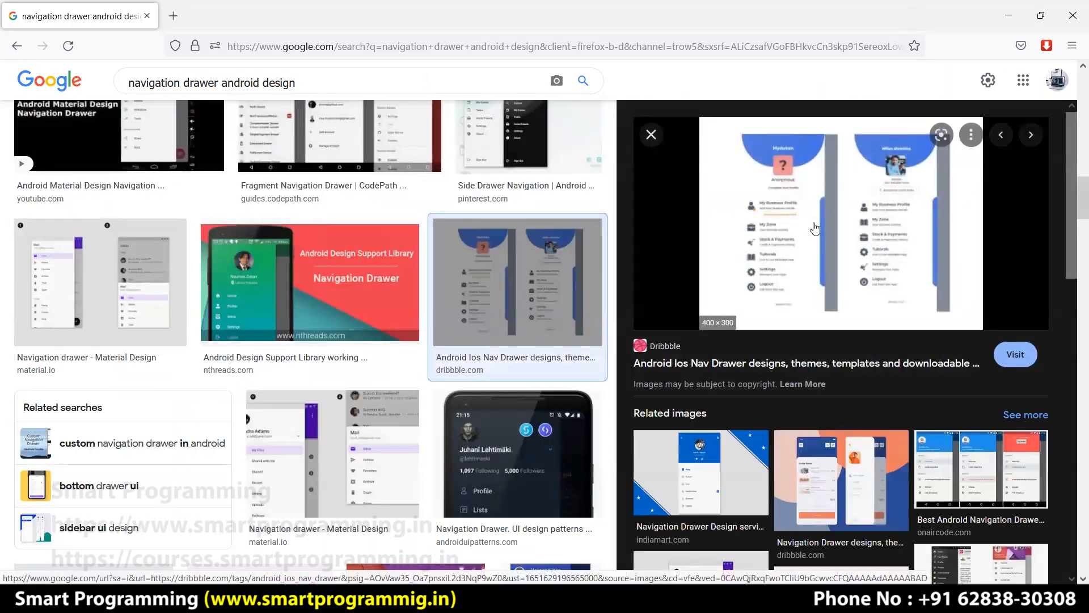
Browse the related images and preview a second Dribbble drawer design with a profile header.
scroll(814, 228, "up", 4)
scroll(814, 228, "up", 1)
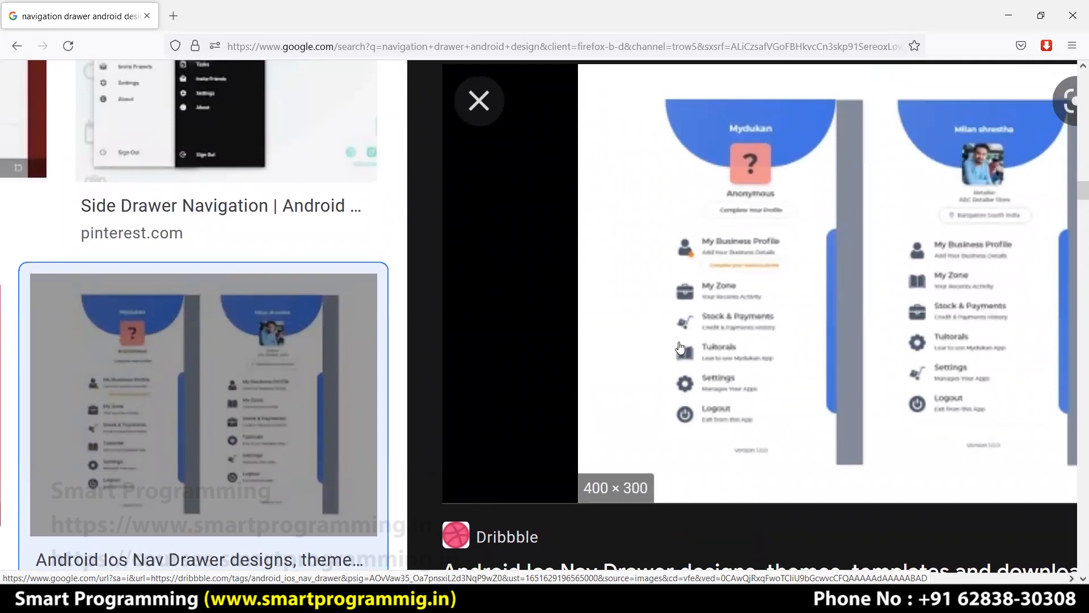
scroll(809, 241, "down", 5)
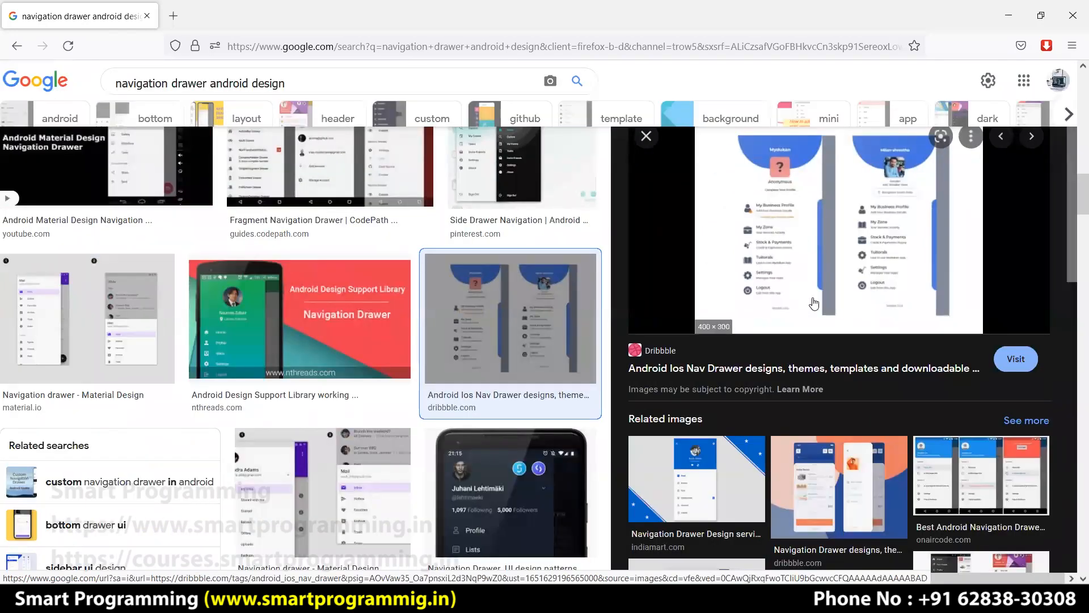
scroll(811, 304, "down", 3)
scroll(814, 305, "down", 5)
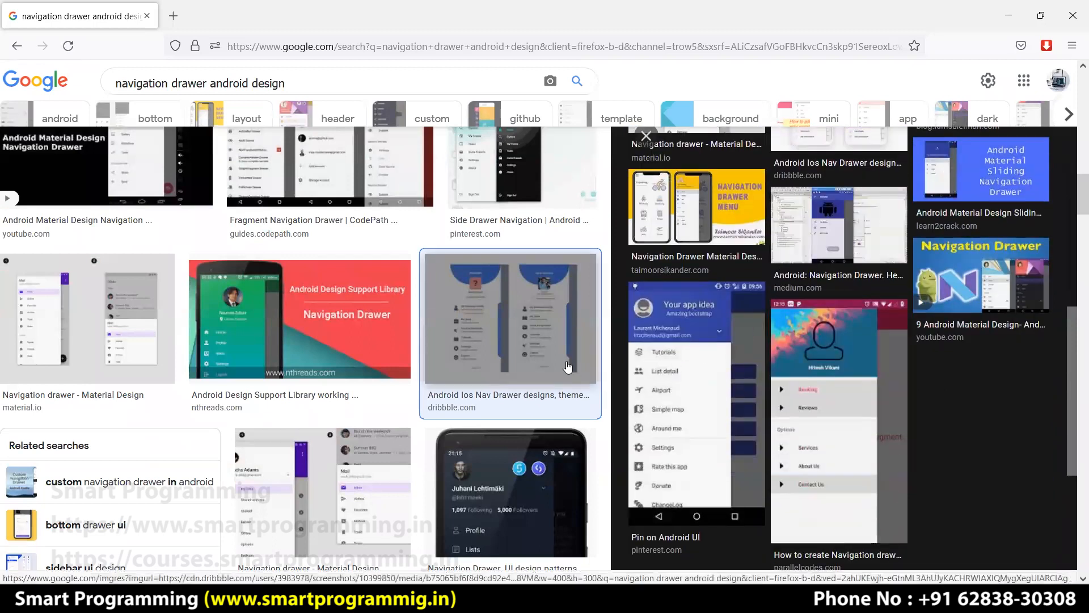
scroll(484, 345, "down", 5)
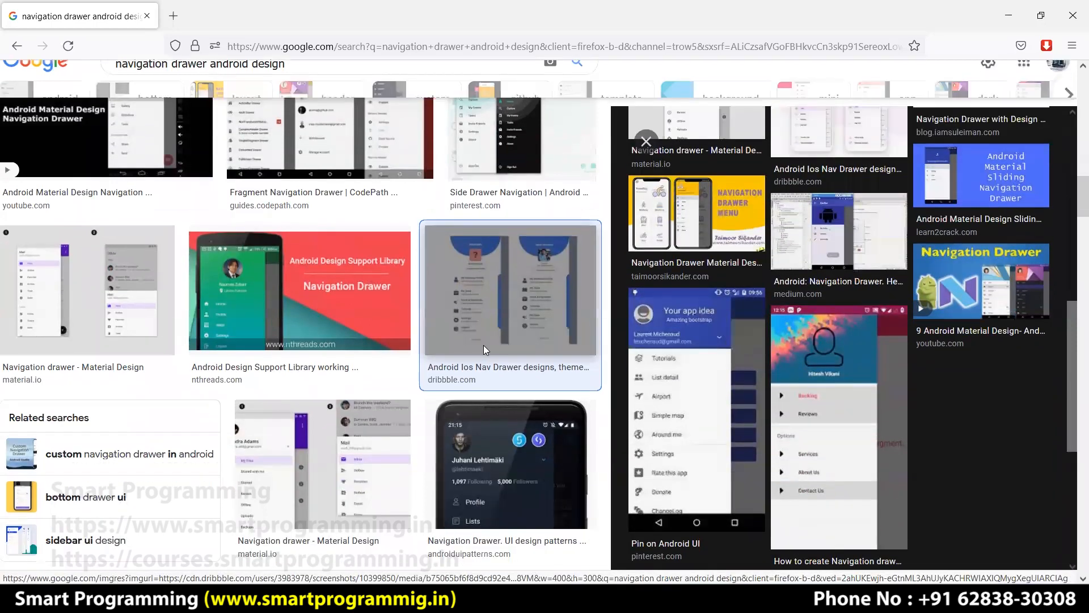
left_click(273, 357)
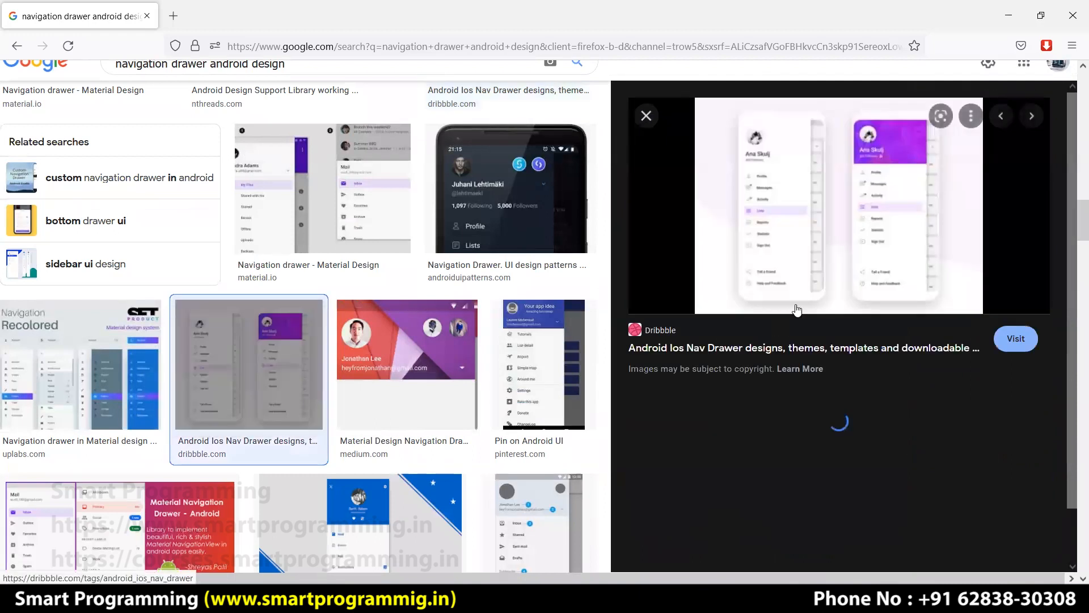
scroll(873, 204, "up", 5)
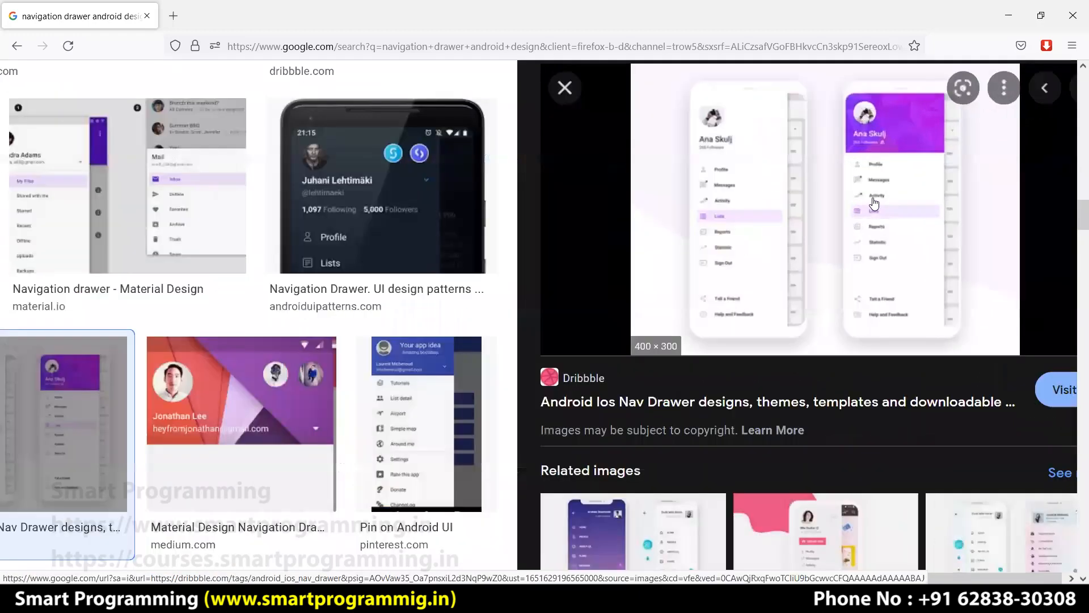
scroll(873, 204, "up", 2)
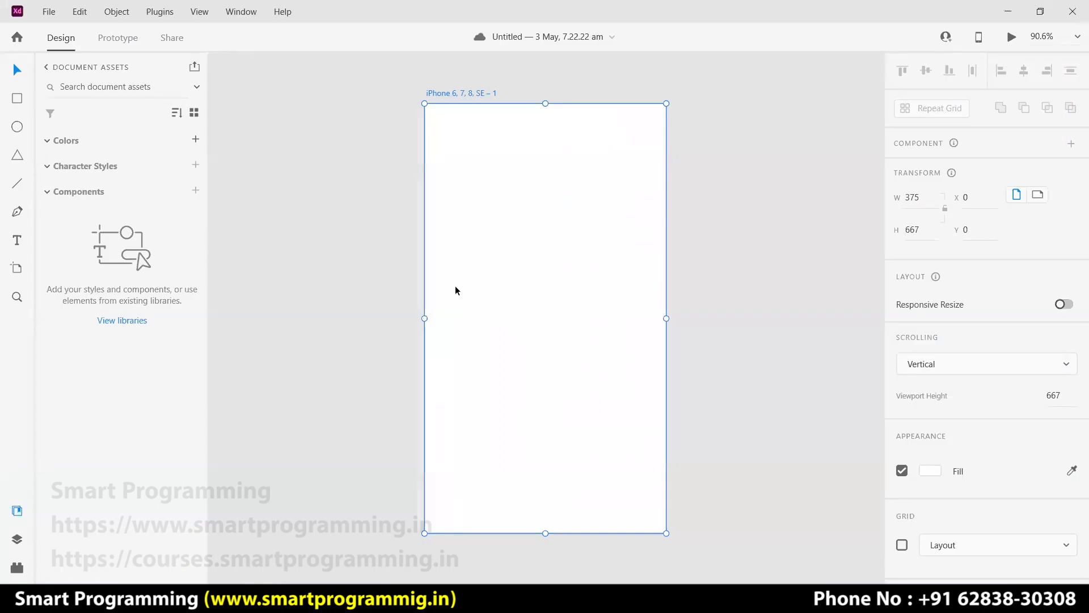
Draw a 328×667 drawer rectangle at X 0, Y 0 on the iPhone artboard.
left_click(18, 99)
mouse_move(423, 103)
left_mouse_down()
mouse_move(528, 311)
mouse_move(579, 533)
left_mouse_up()
left_click_drag(423, 318, 426, 318)
left_click_drag(579, 319, 636, 319)
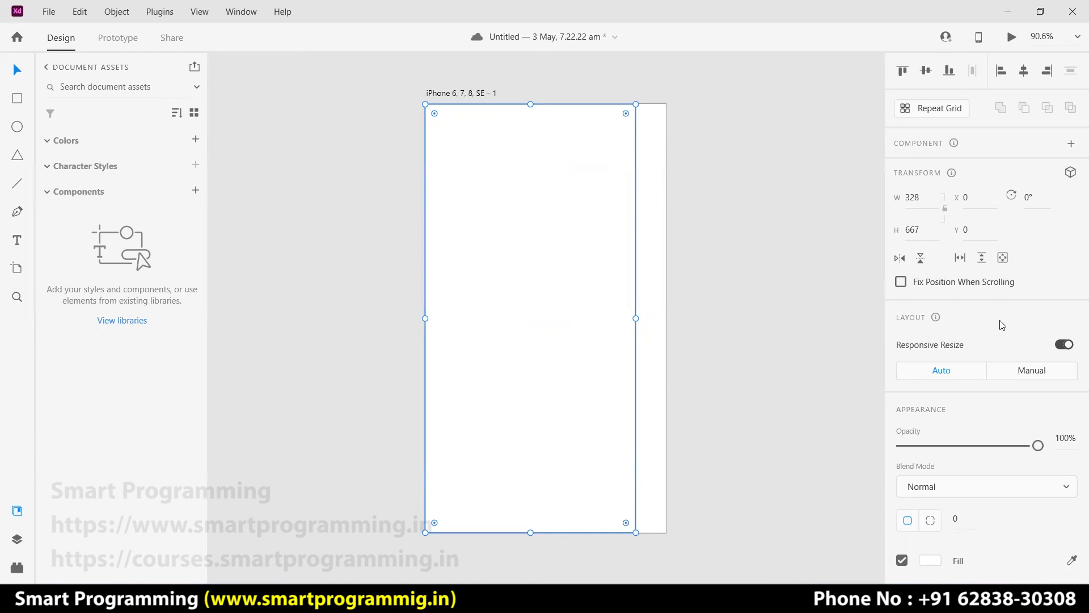
Switch the drawer rectangle to per-corner radius and round its top-right corner to 20.
scroll(999, 354, "down", 5)
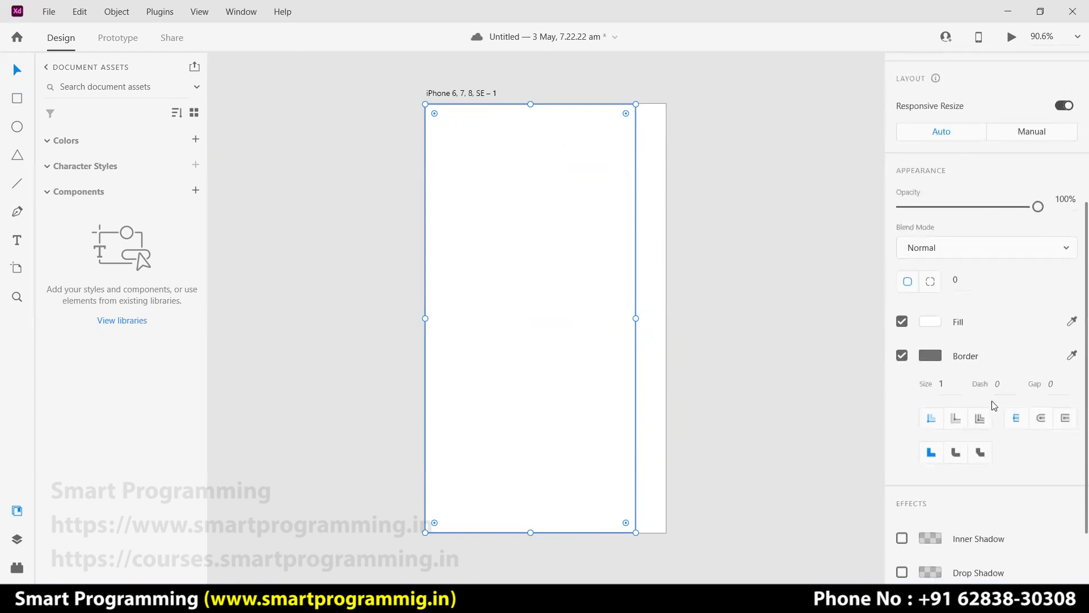
scroll(997, 459, "up", 2)
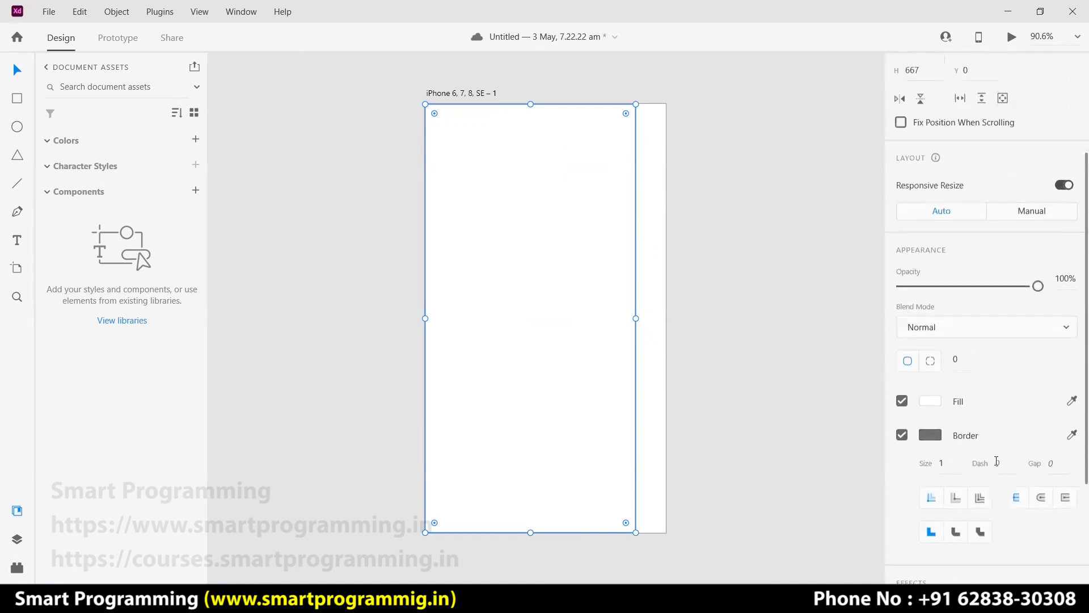
scroll(998, 402, "down", 3)
scroll(949, 299, "up", 1)
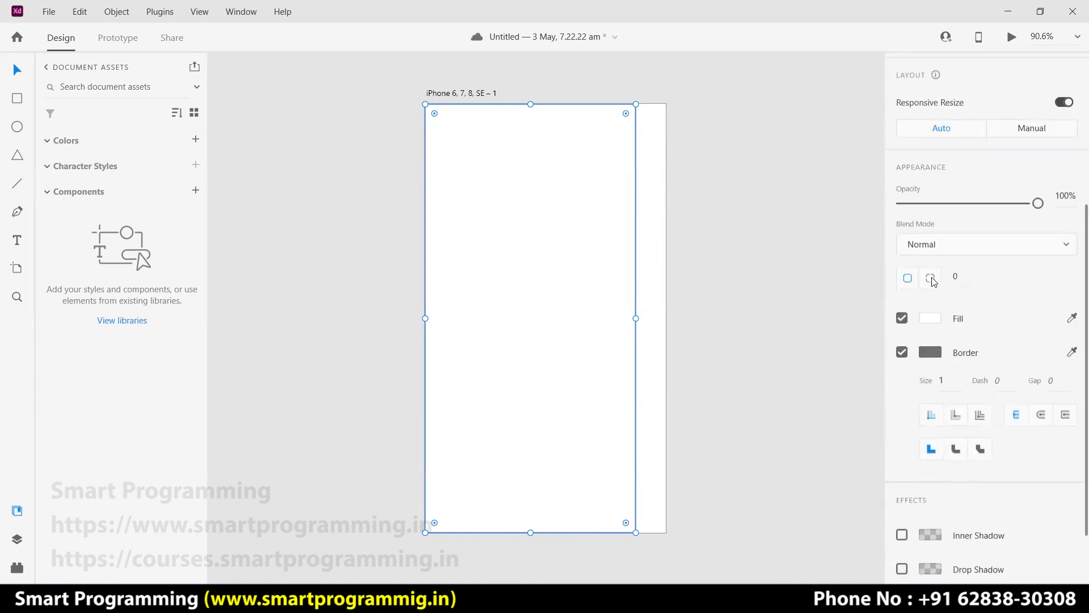
left_click(931, 279)
left_click(988, 280)
type("20")
key("Return")
Round the bottom-right corner to 20, then undo the rounding.
type("20")
key("Return")
left_click(723, 216)
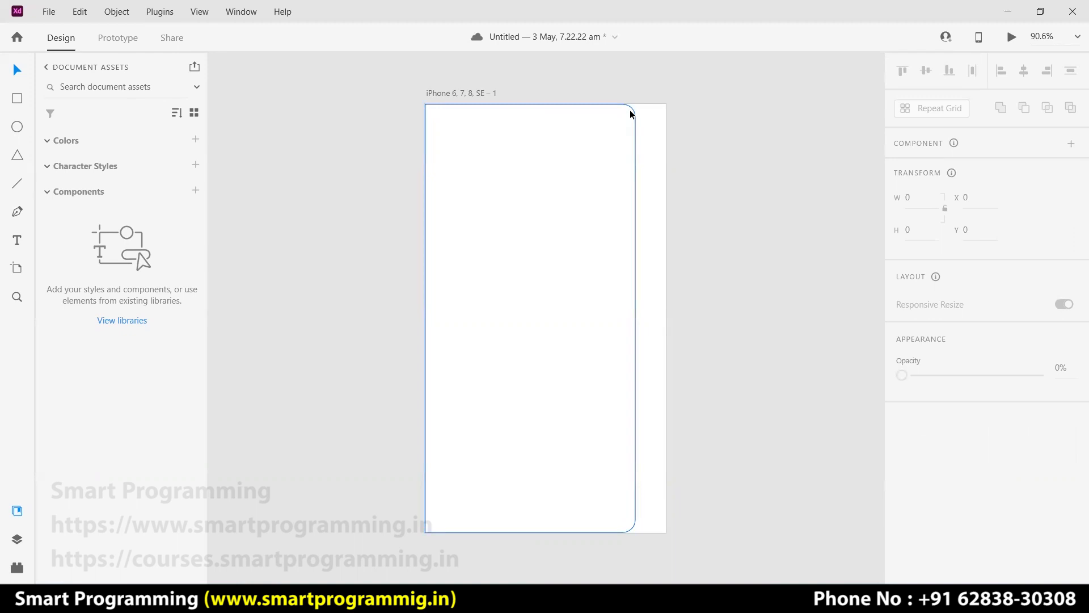
key("ctrl+z")
key("ctrl+z")
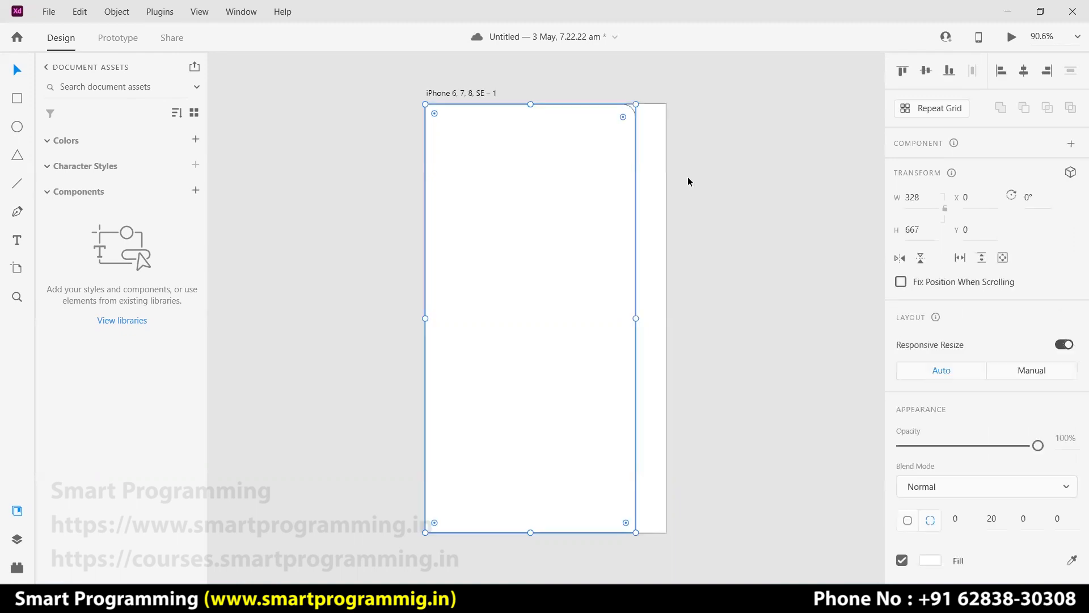
Draw a 328×154 header rectangle at X 0, Y 0 across the drawer top.
left_click(681, 188)
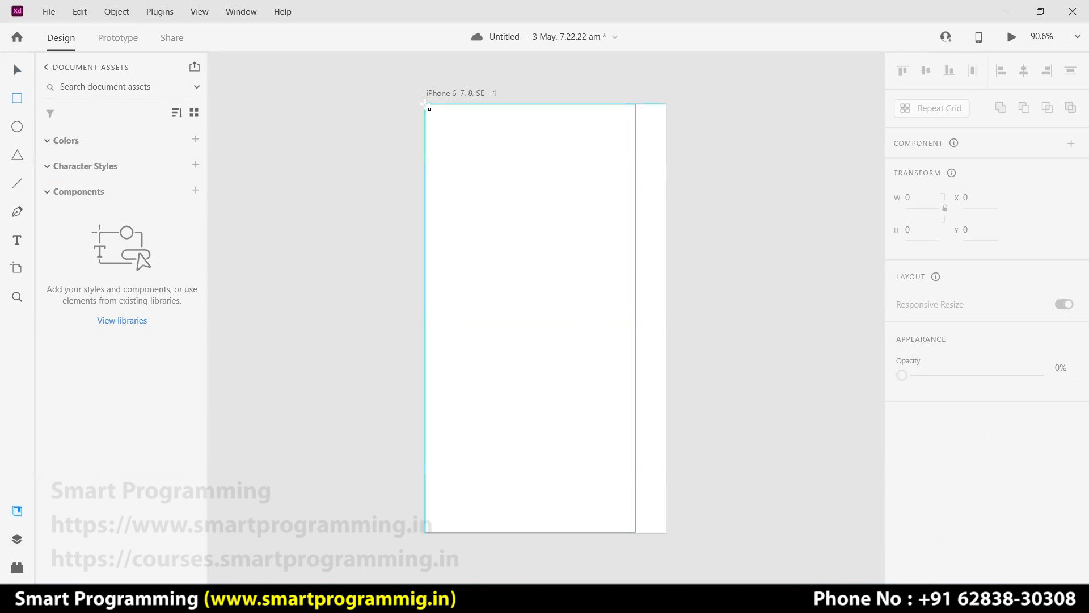
left_click_drag(425, 103, 636, 202)
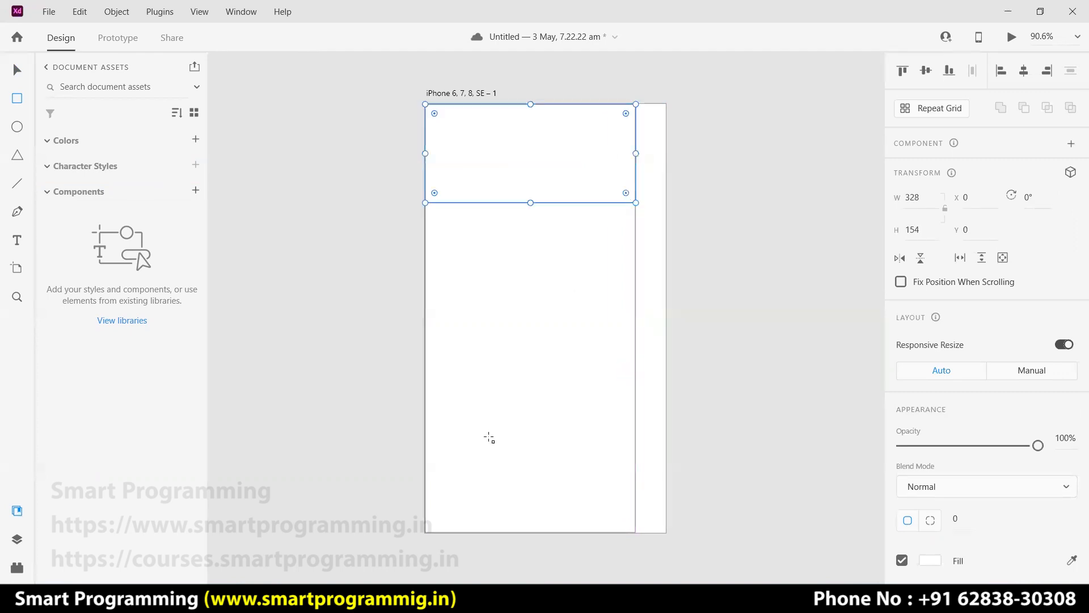
Check the browser reference, then remove the header's border and fill it dark blue #0005A0.
key("alt+Tab")
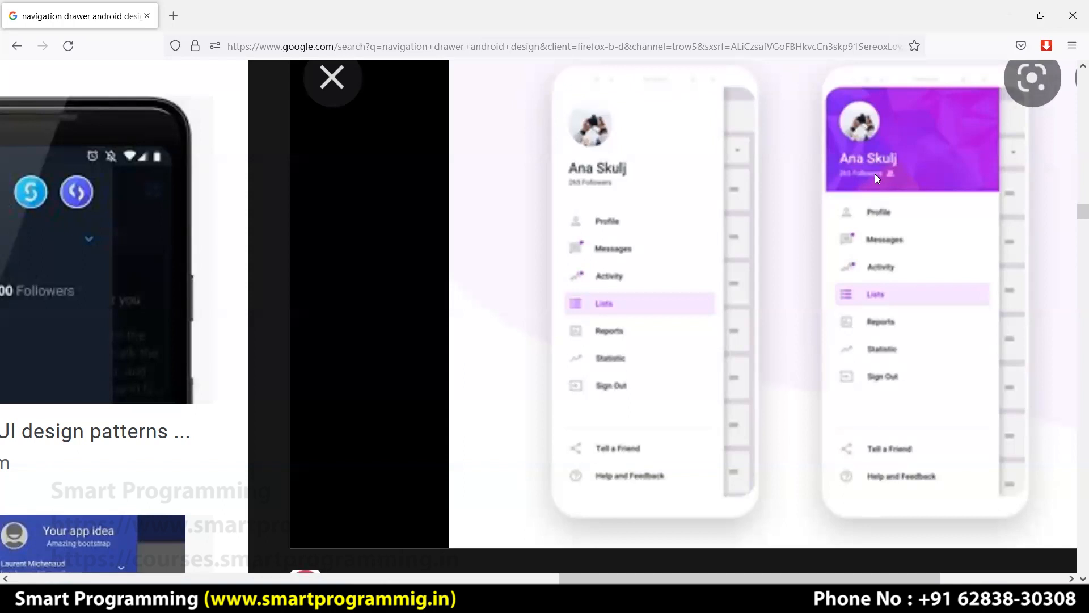
left_click(1008, 15)
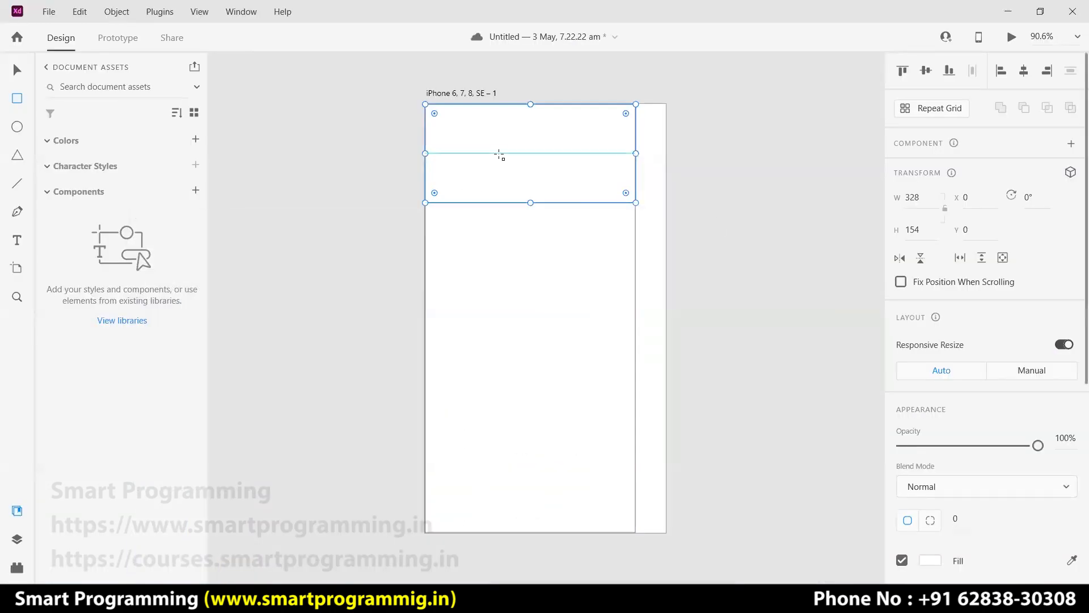
left_click(17, 71)
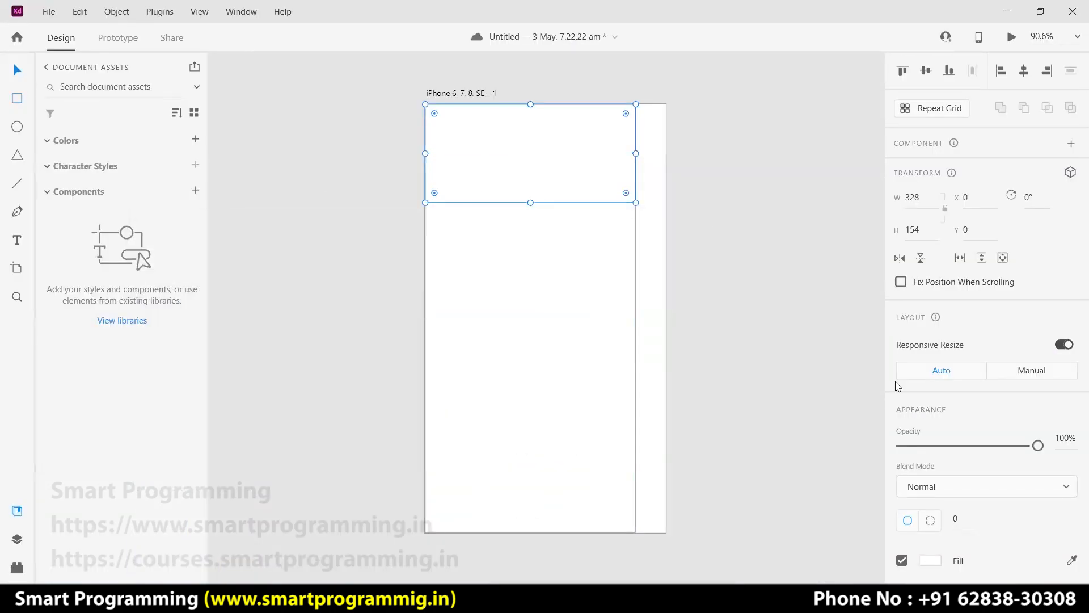
scroll(911, 403, "down", 4)
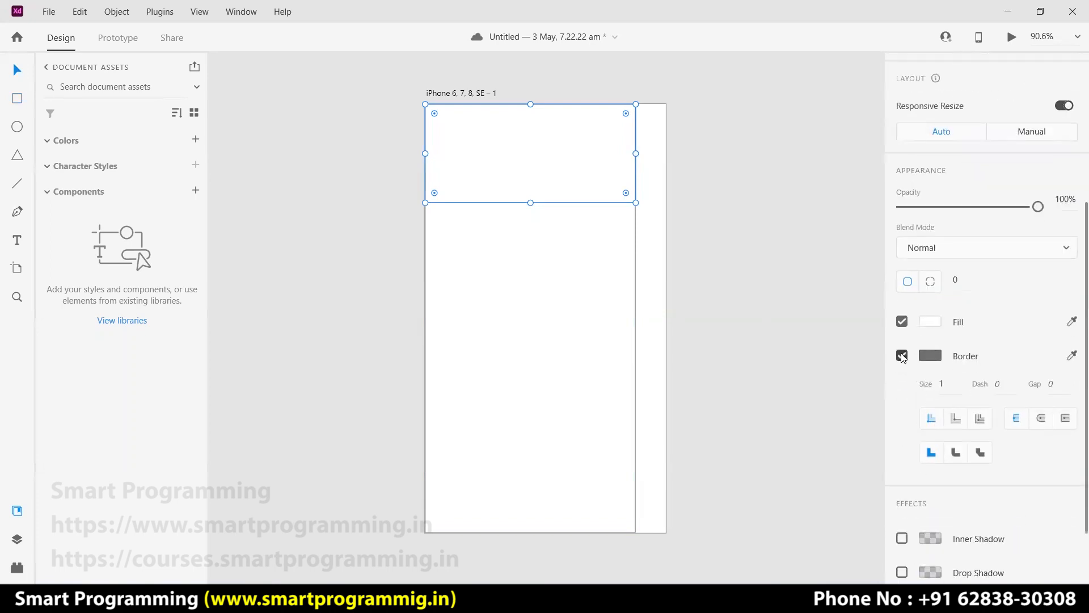
left_click(902, 355)
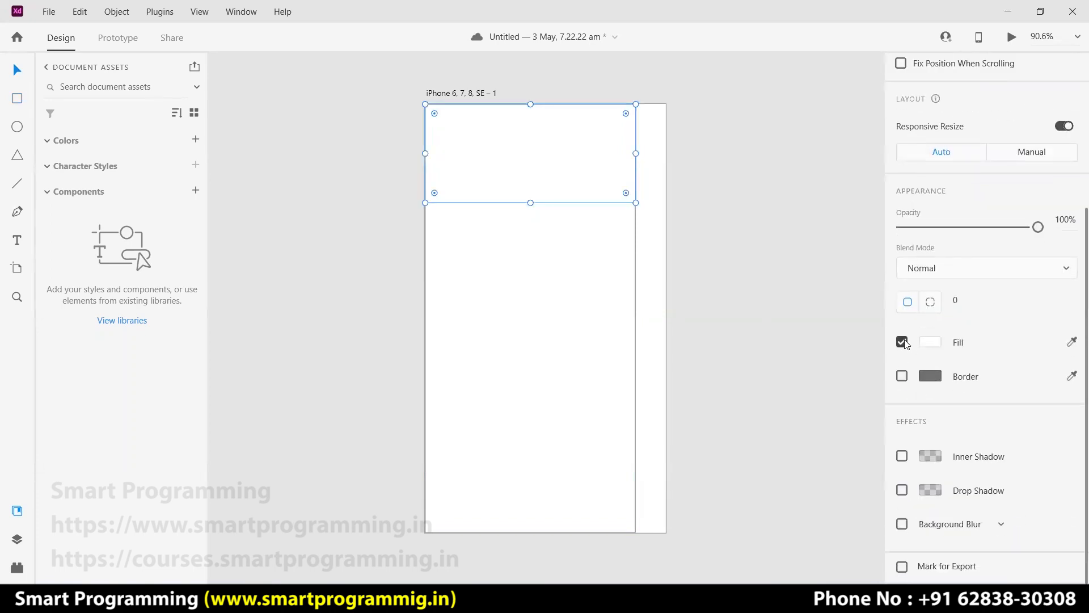
left_click(930, 342)
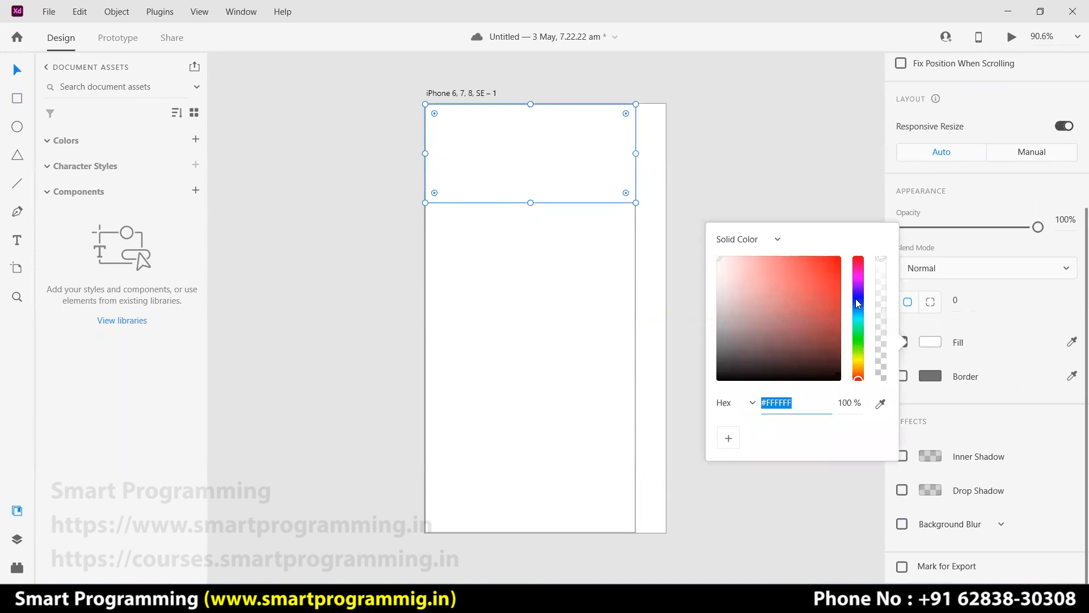
left_click(858, 301)
left_click_drag(811, 298, 847, 307)
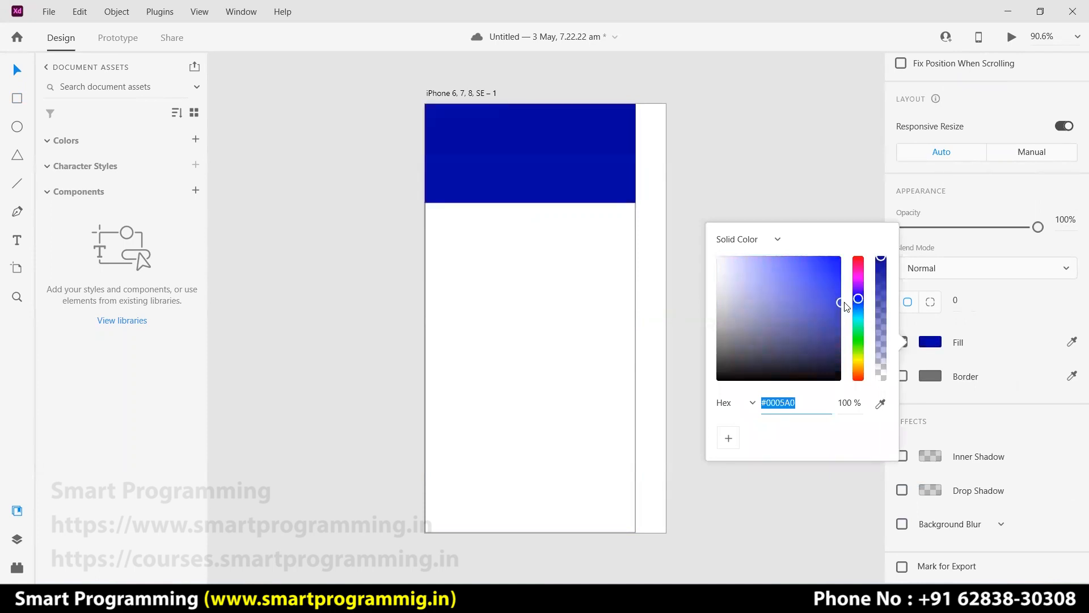
left_click(708, 205)
left_click(583, 270)
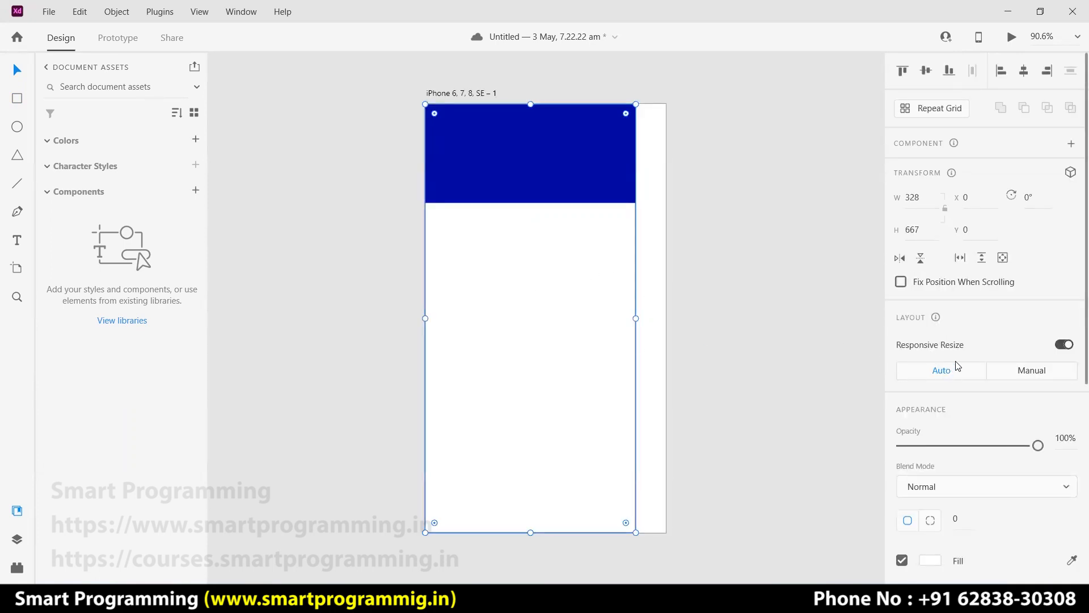
Remove the white drawer rectangle's border and add a drop shadow.
scroll(953, 386, "down", 4)
left_click(903, 357)
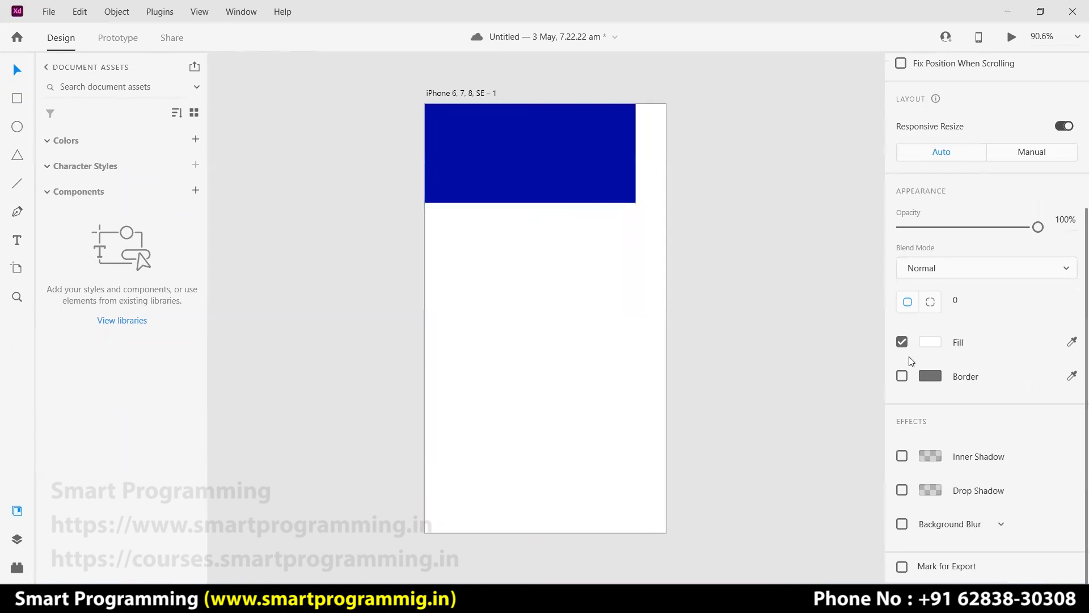
left_click(902, 490)
left_click(791, 414)
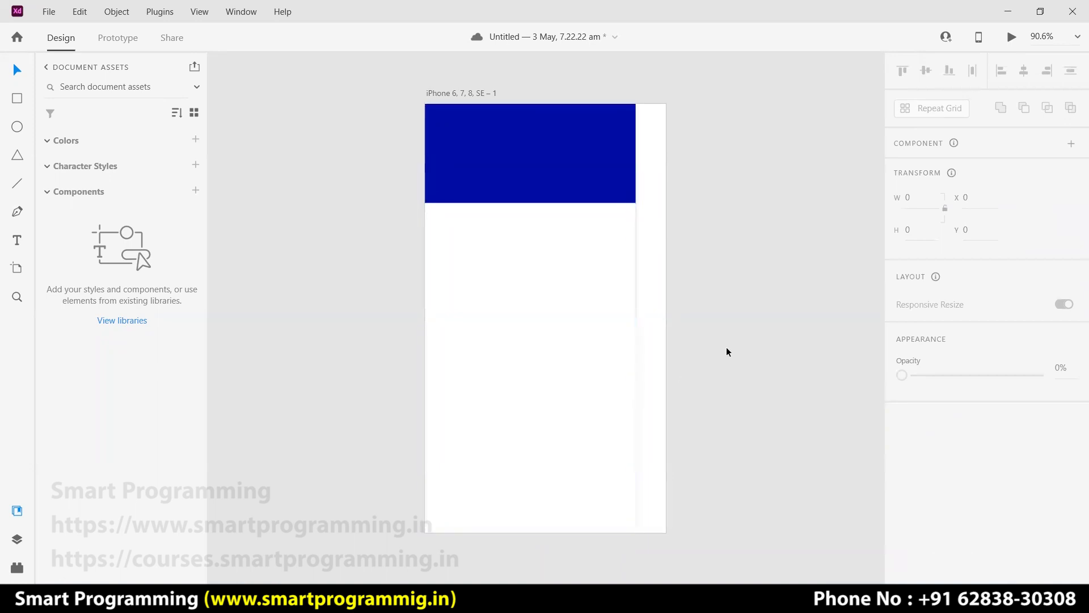
left_click(598, 299)
Set the drop shadow offset to X 5 and Y 0.
scroll(959, 375, "down", 5)
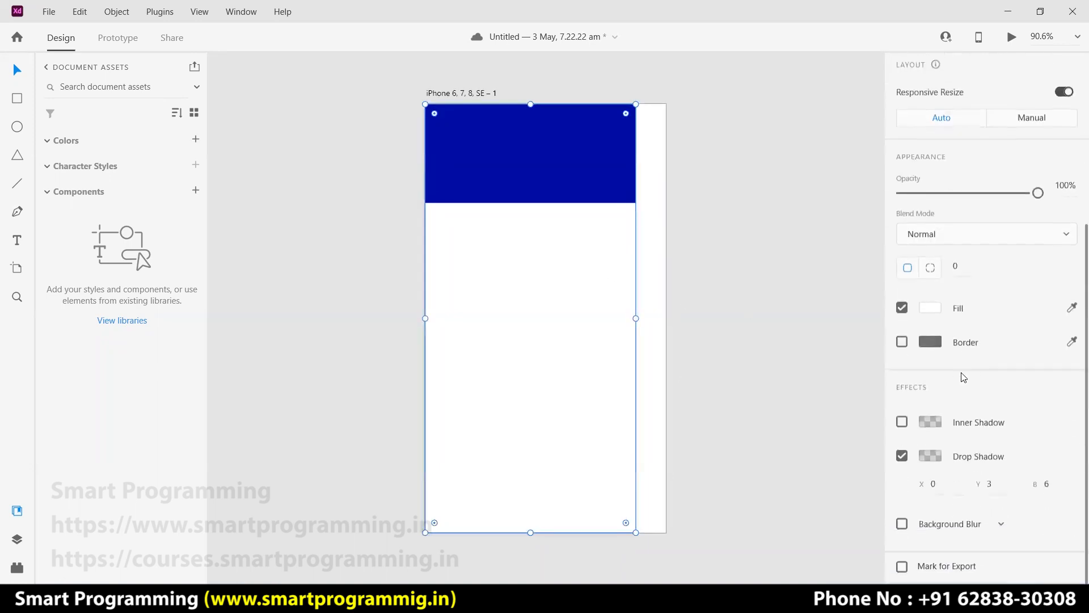
left_click(979, 485)
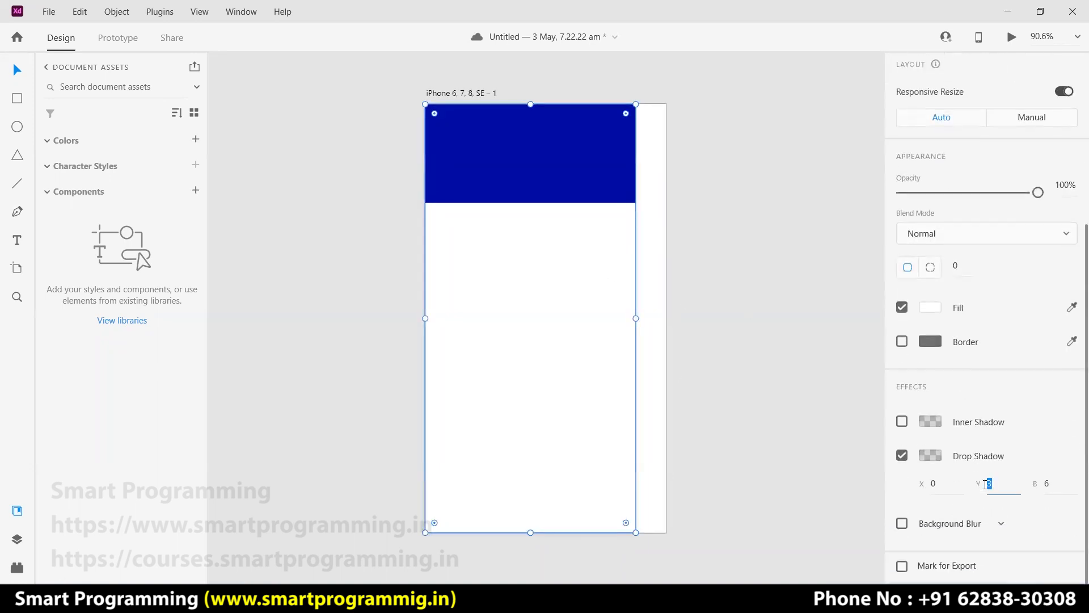
left_click(934, 484)
type("5")
key("Return")
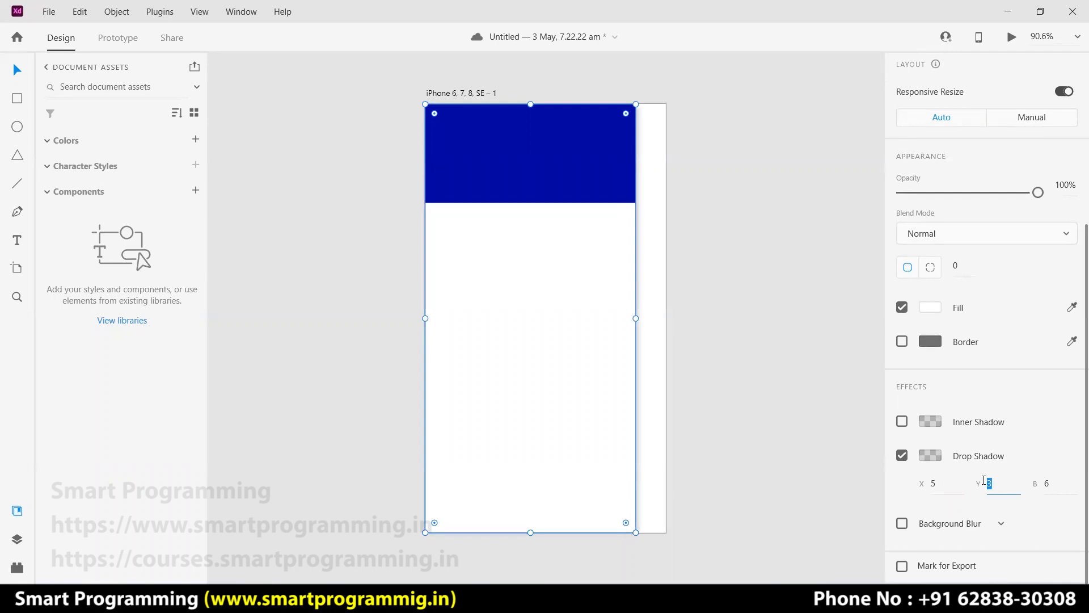
type("0")
key("Return")
left_click(668, 274)
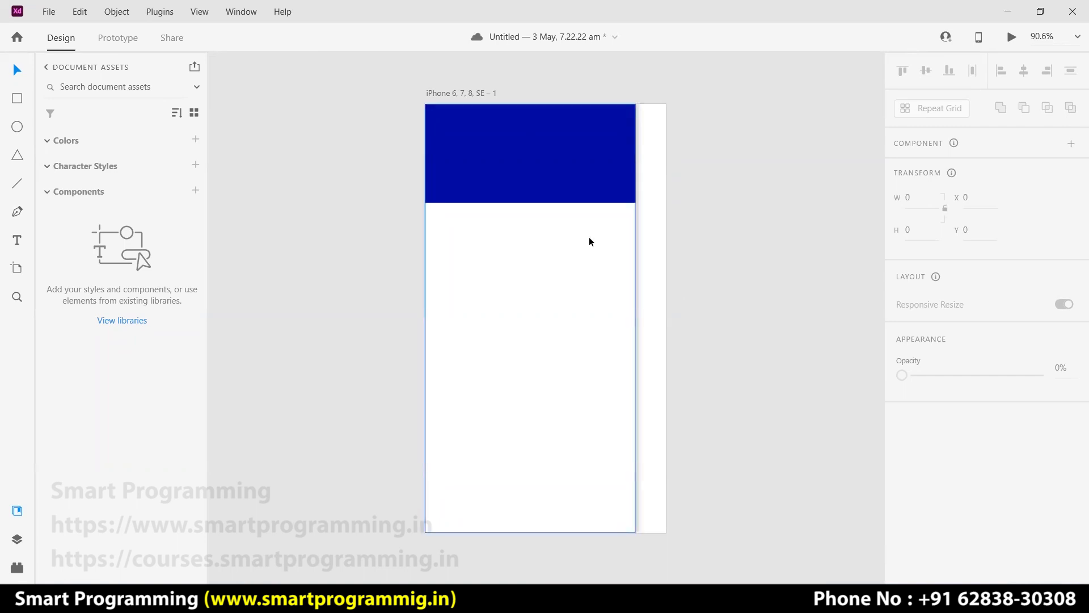
Draw a 61×61 white circle at X 65, Y 34 on the blue header.
left_click(16, 126)
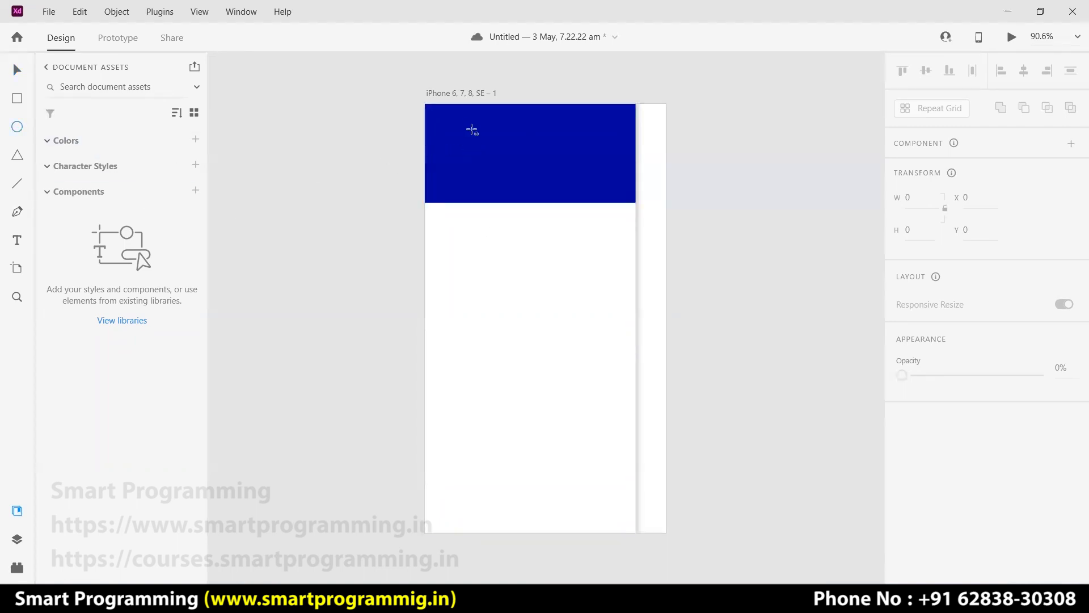
left_click_drag(466, 120, 489, 144)
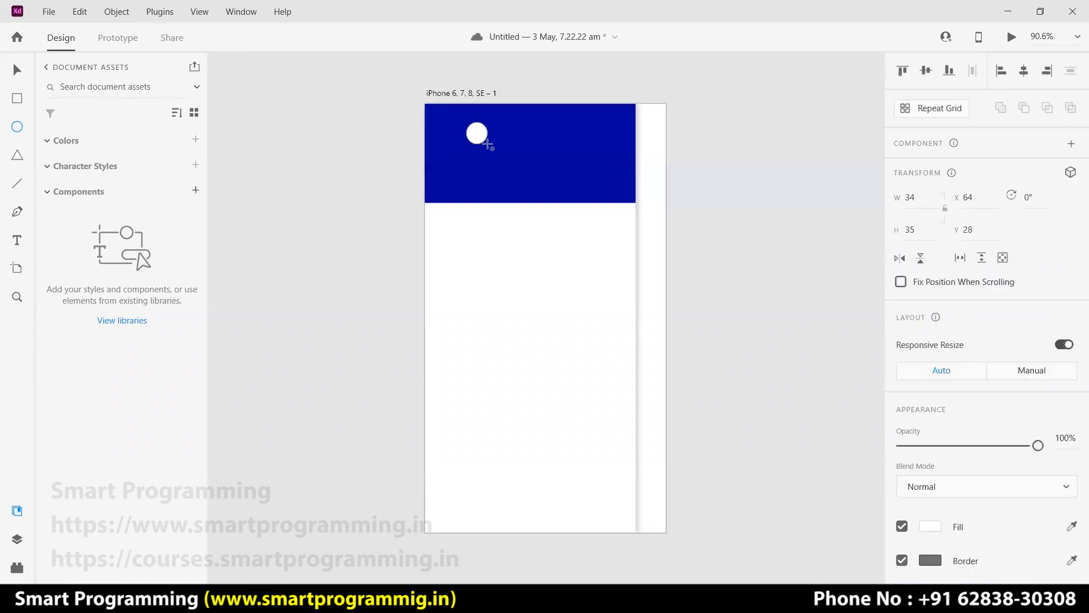
key("Delete")
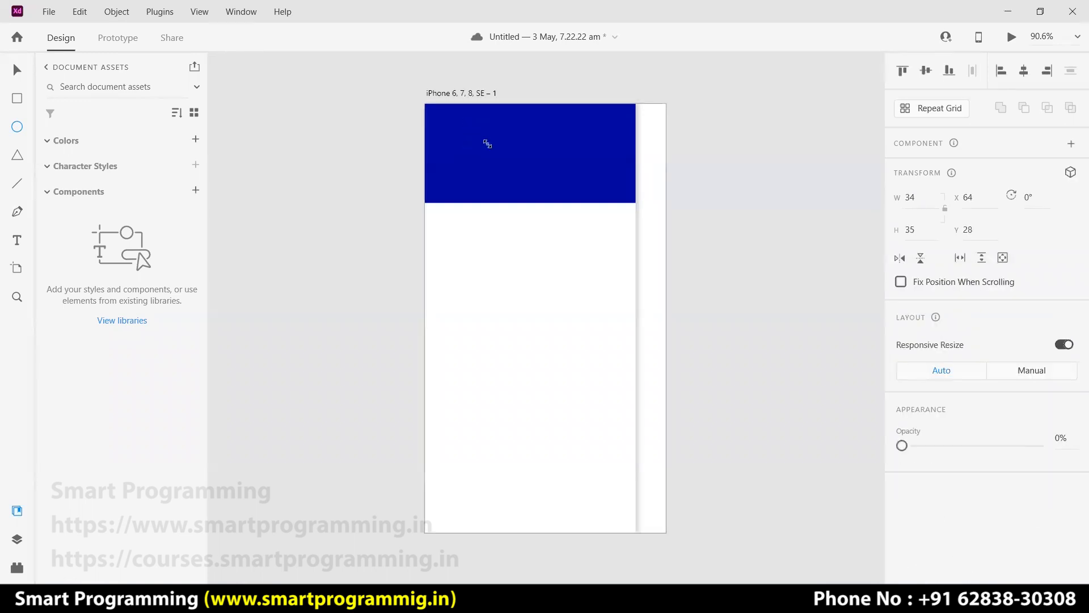
left_click_drag(461, 120, 514, 171)
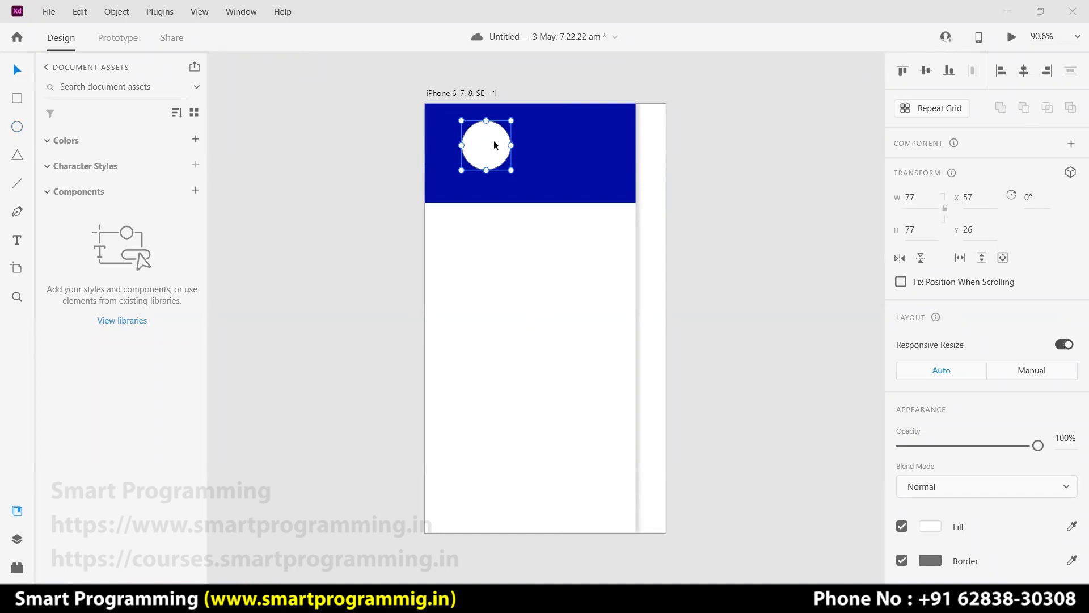
left_click_drag(511, 170, 508, 166)
left_click(702, 206)
Search Google Images for 'celebrity' in a new tab and preview a photo.
left_click(488, 141)
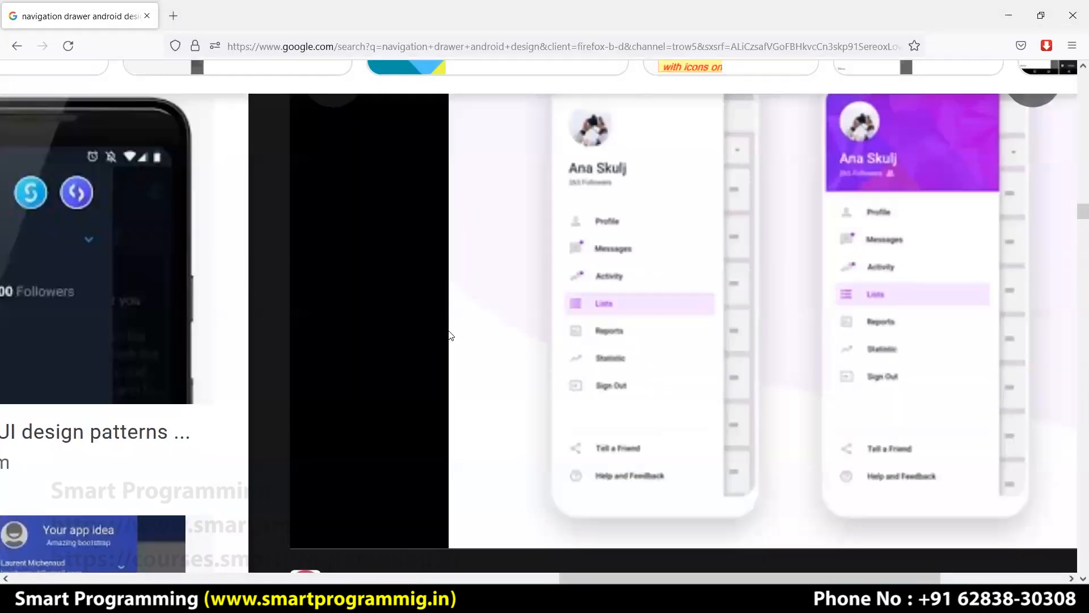
key("ctrl+t")
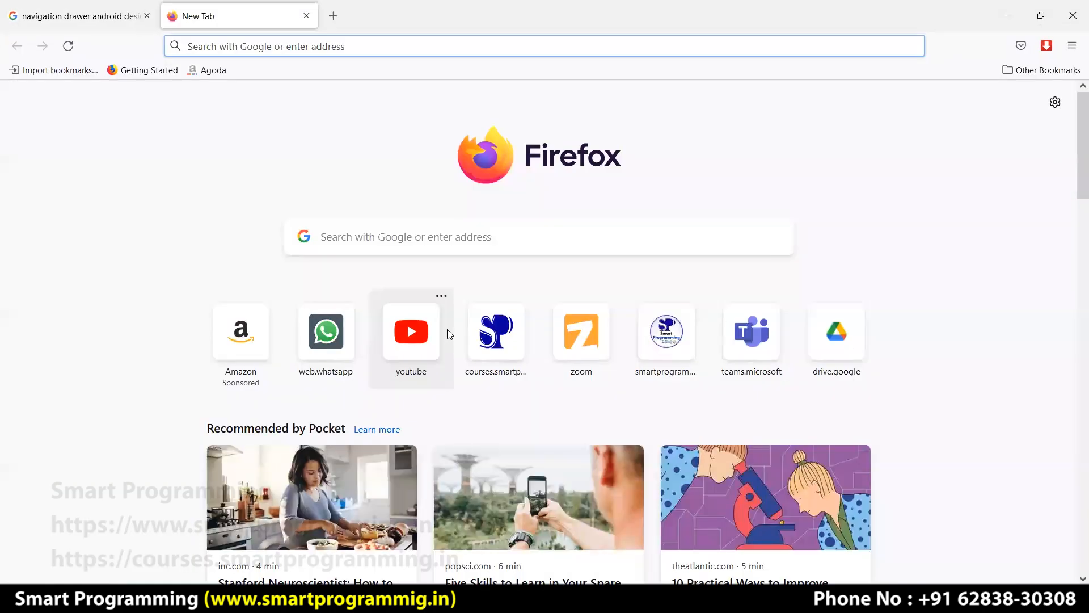
type("celebrity")
key("Return")
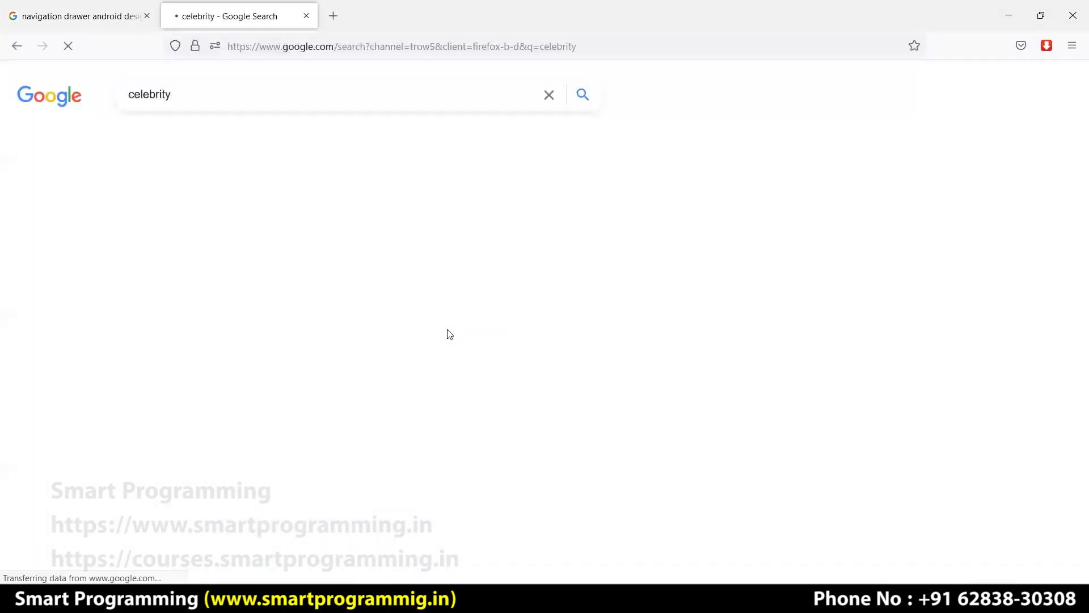
left_click(317, 145)
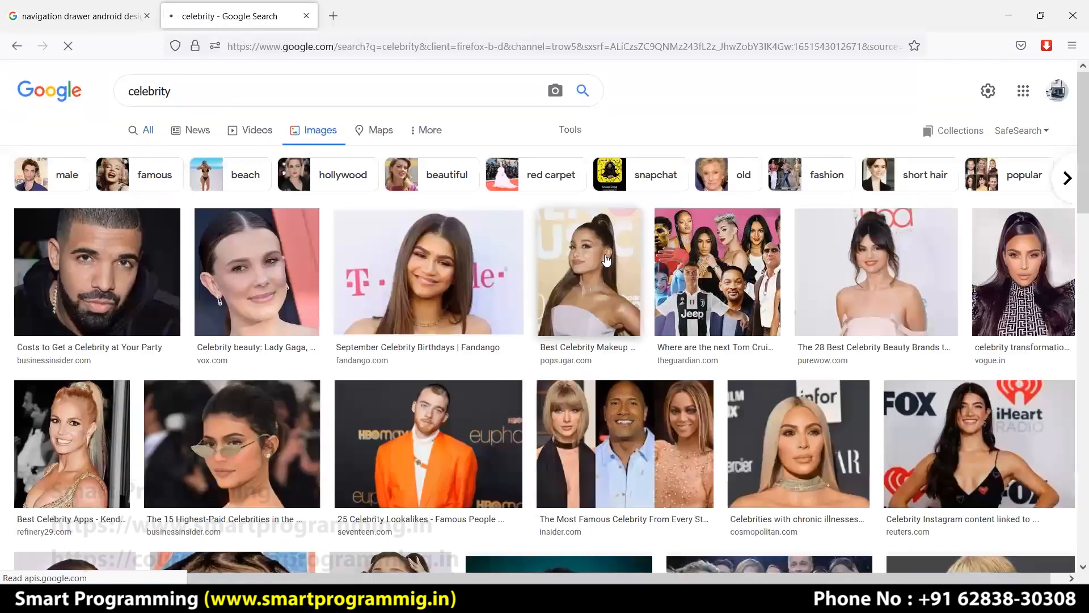
scroll(496, 297, "down", 3)
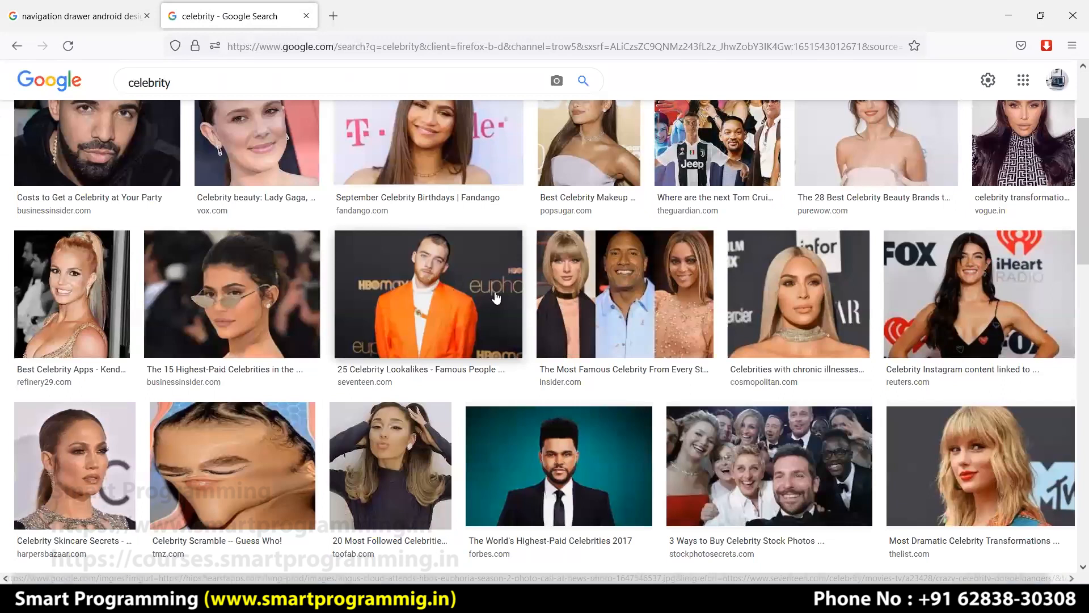
left_click(496, 298)
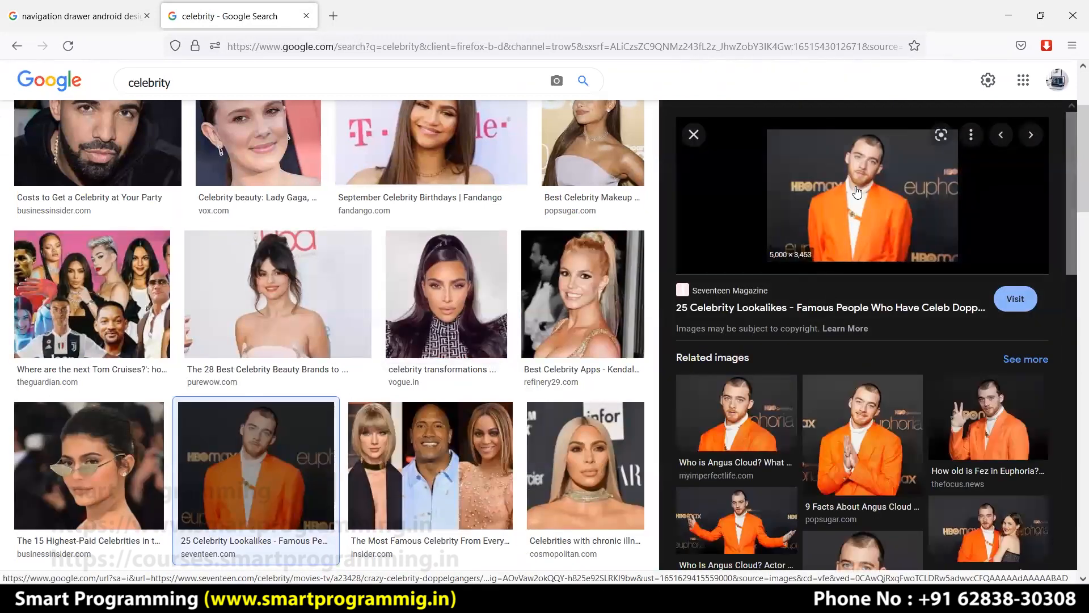
Save the photo as index.jpg and drag it onto the blue header in XD.
left_click_drag(857, 191, 273, 566)
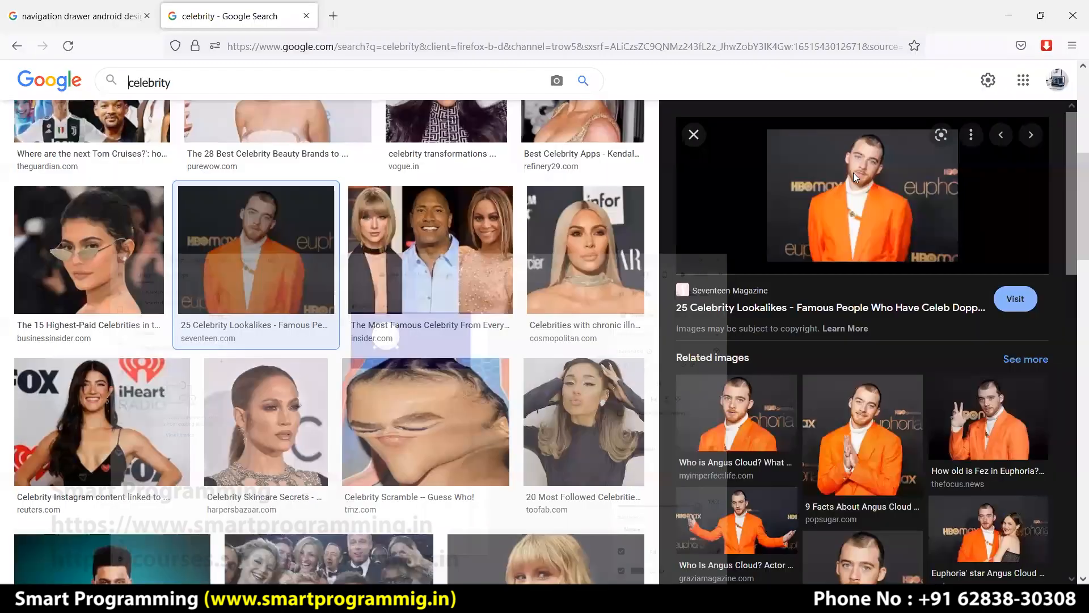
right_click(853, 172)
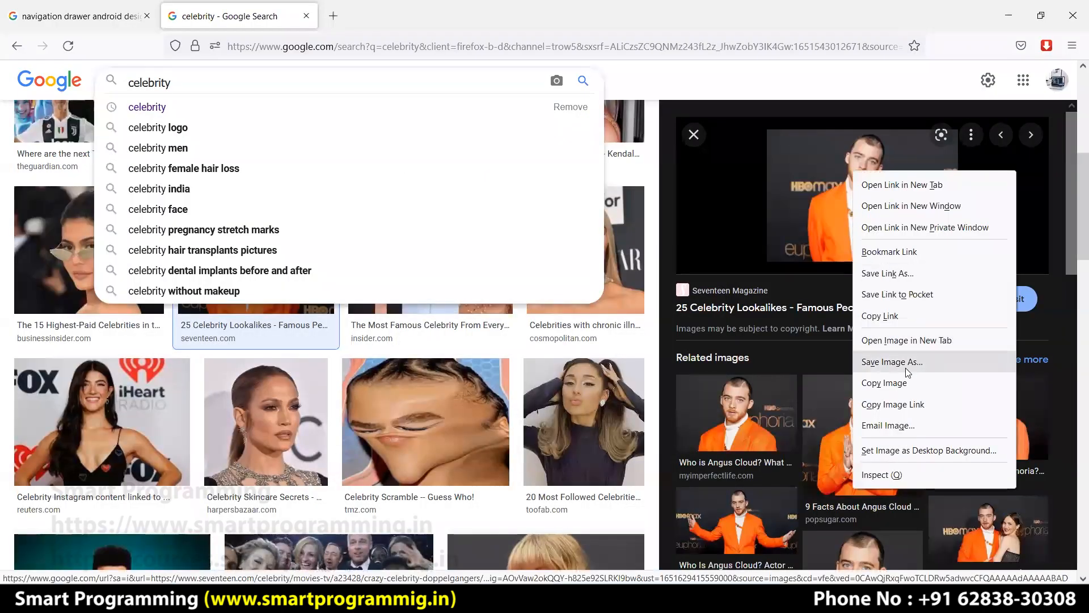
left_click(930, 360)
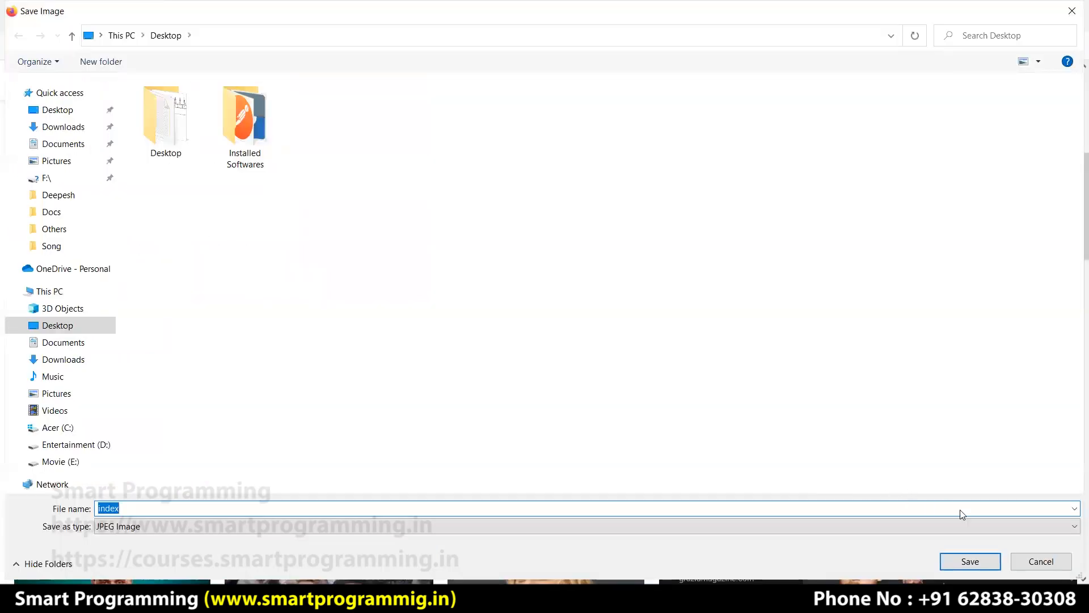
left_click(971, 561)
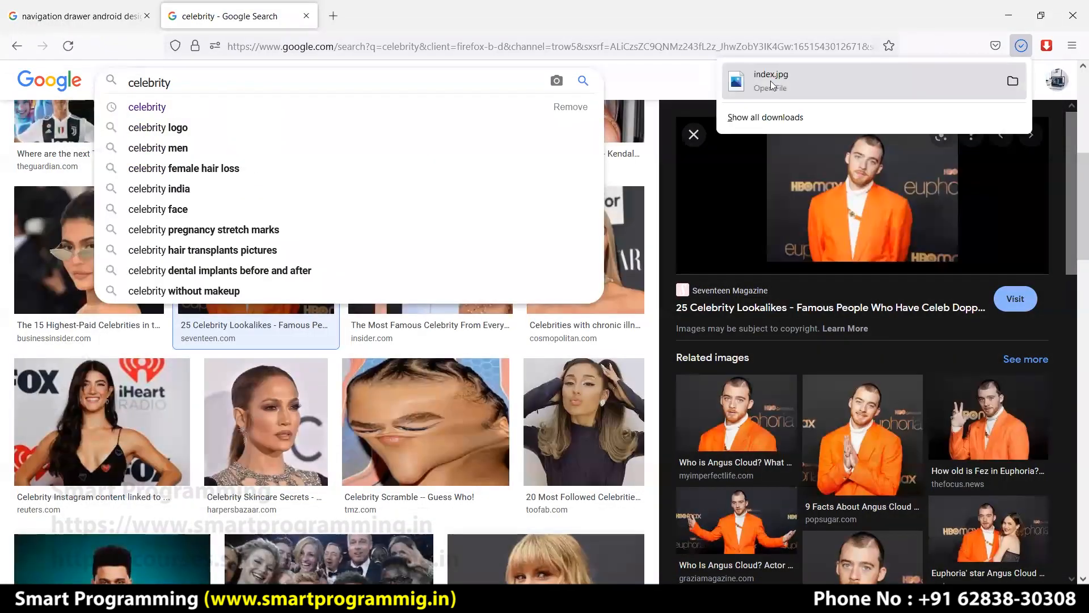
left_click(557, 81)
scroll(454, 357, "down", 2)
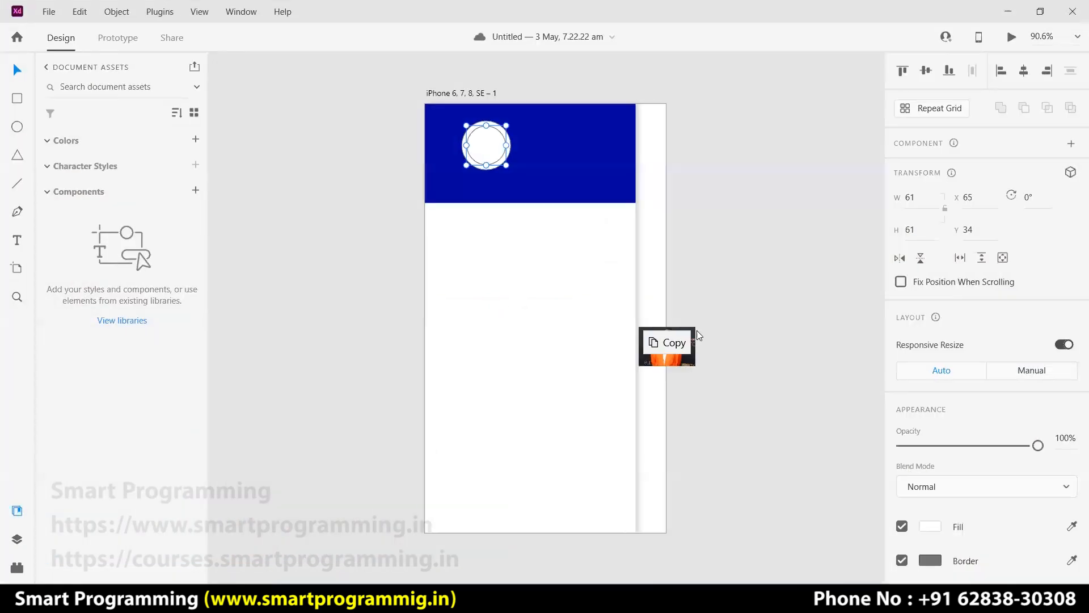
left_click_drag(697, 330, 555, 138)
Bring the white circle hidden beneath the celebrity photo to the front.
left_click(515, 223)
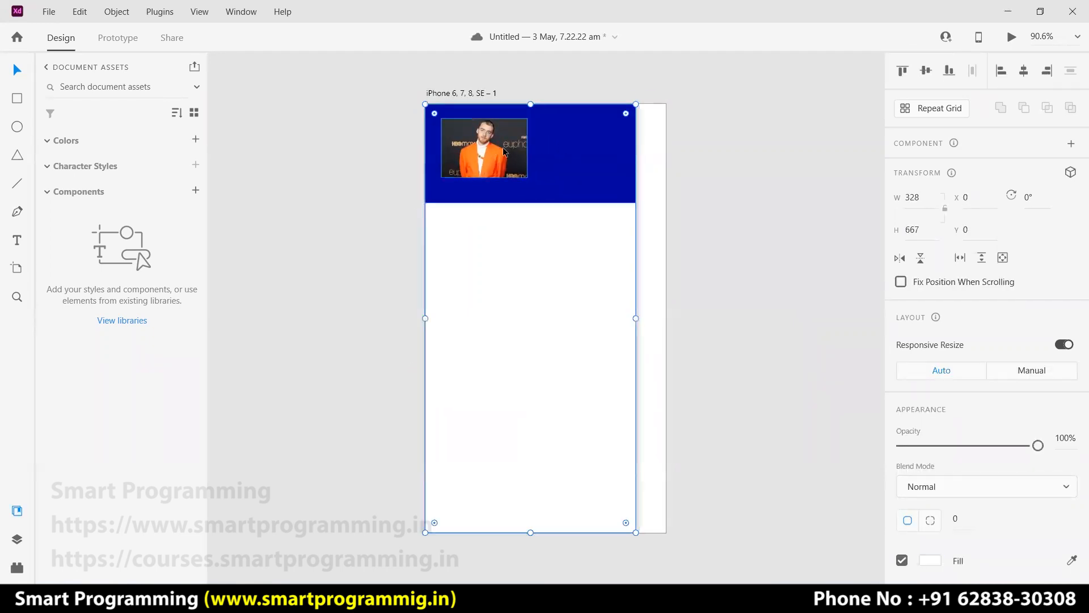
double_click(503, 149)
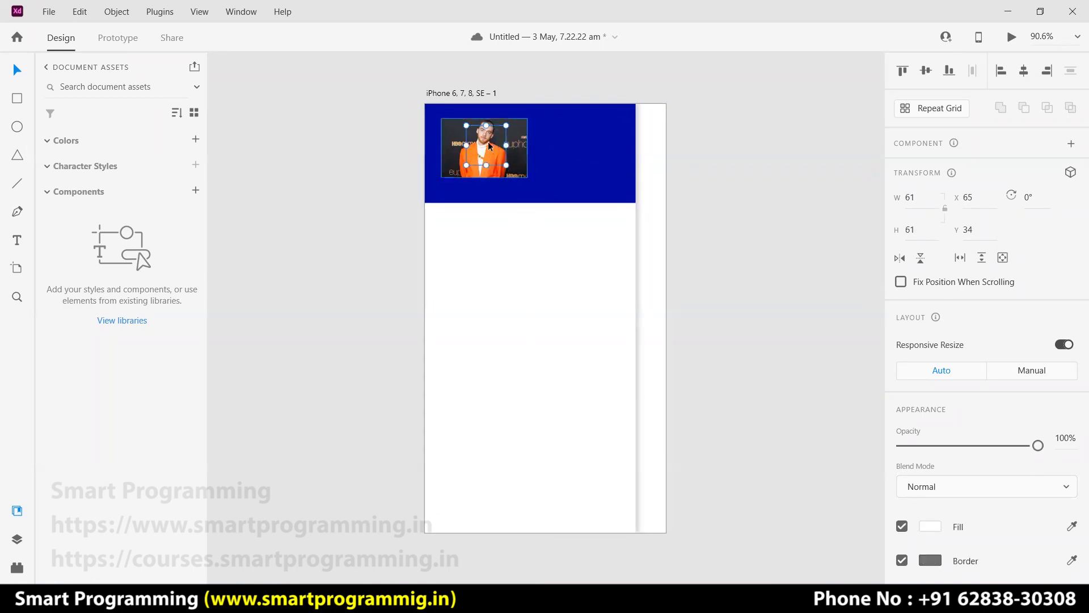
right_click(488, 142)
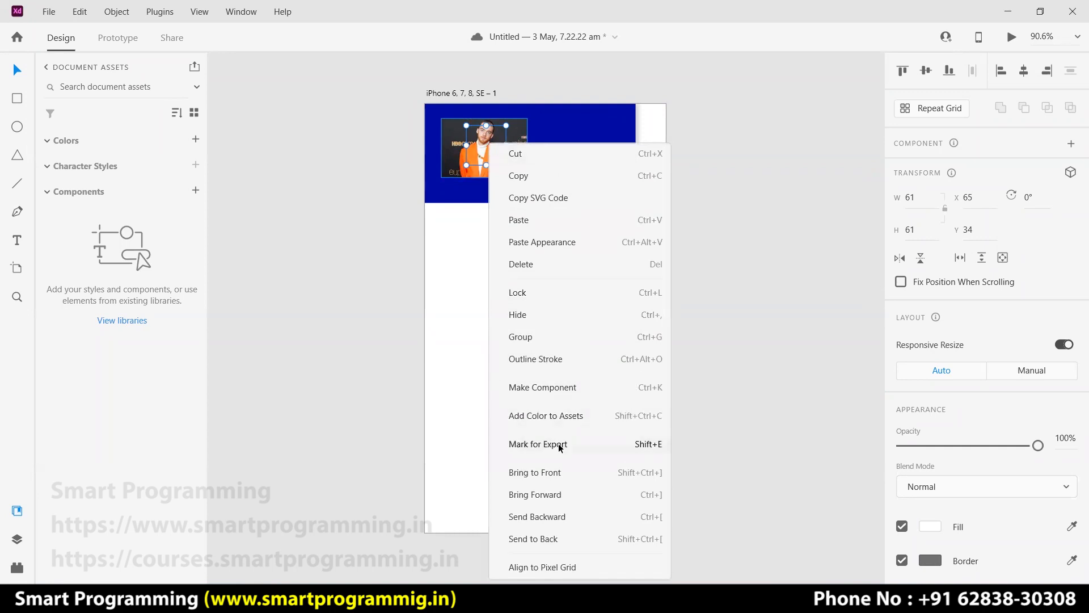
left_click(535, 472)
Reselect the celebrity photo on its own, separate from the white circle.
left_click(543, 148)
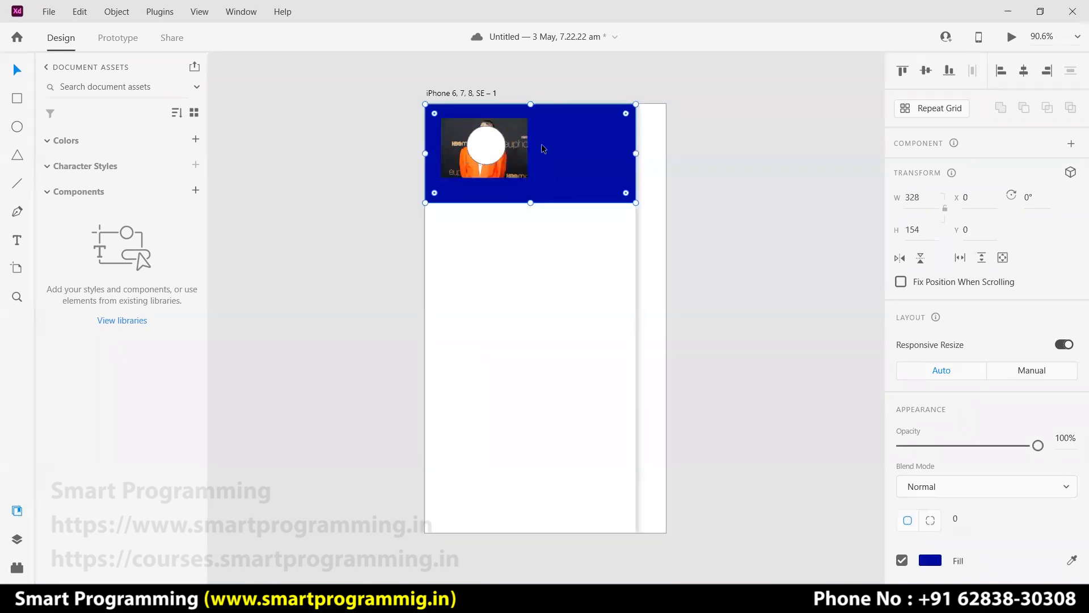
left_click(502, 167)
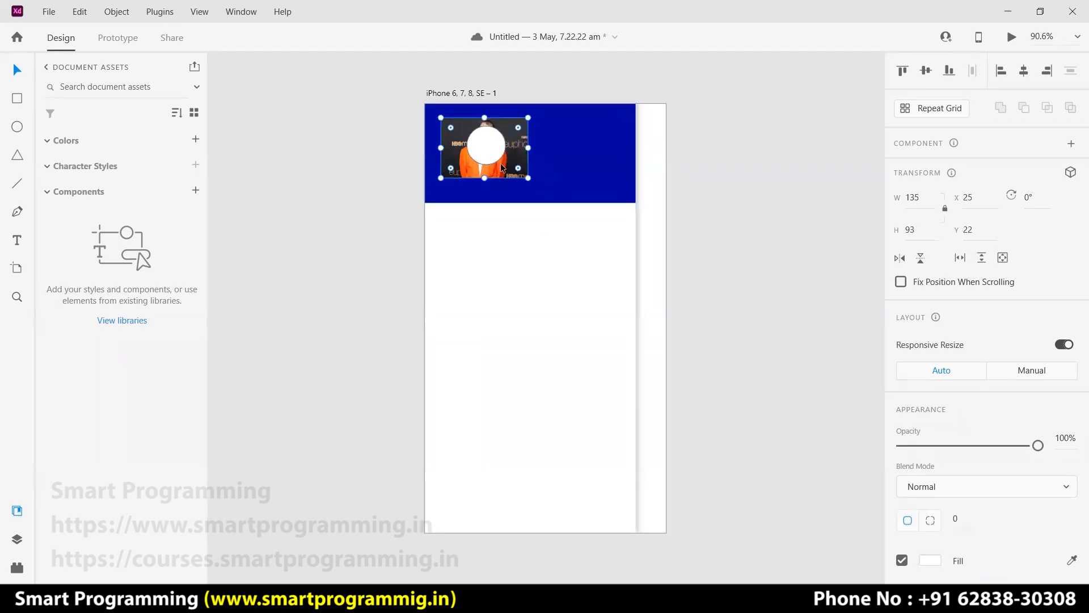
double_click(480, 144)
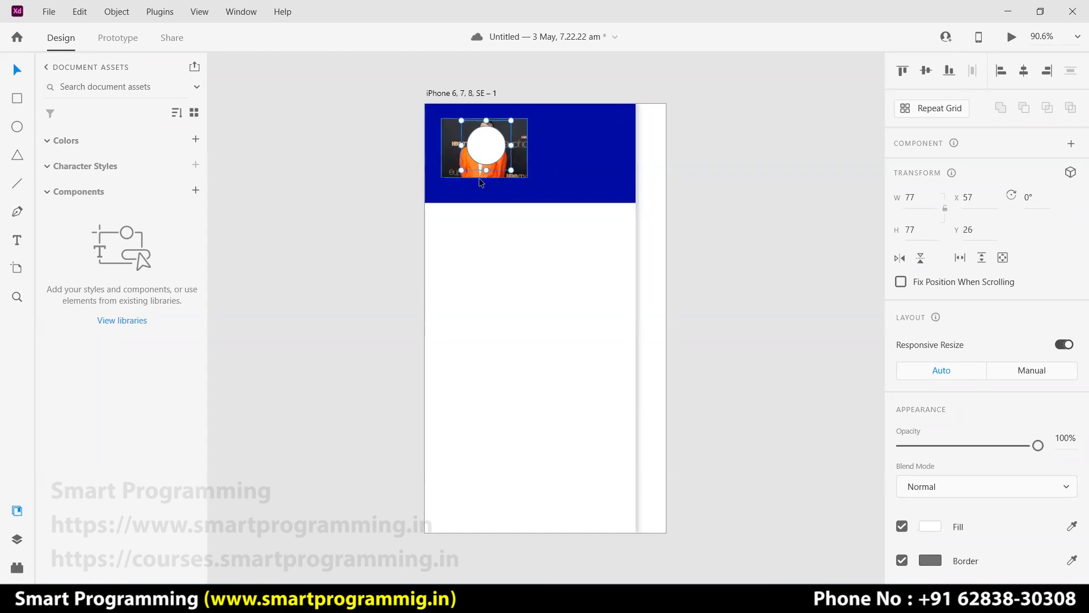
left_click(460, 148)
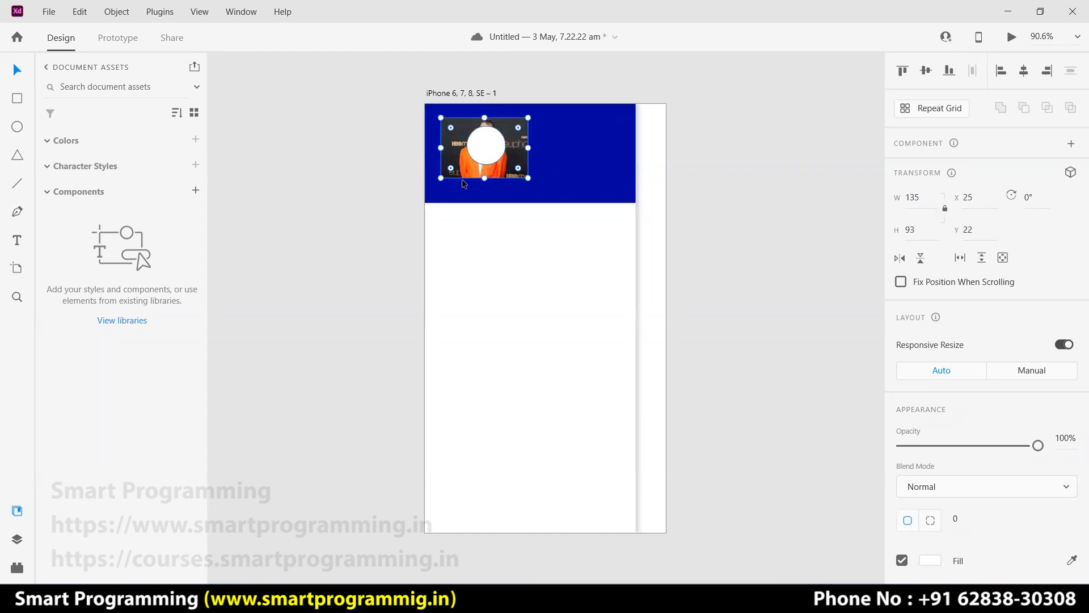
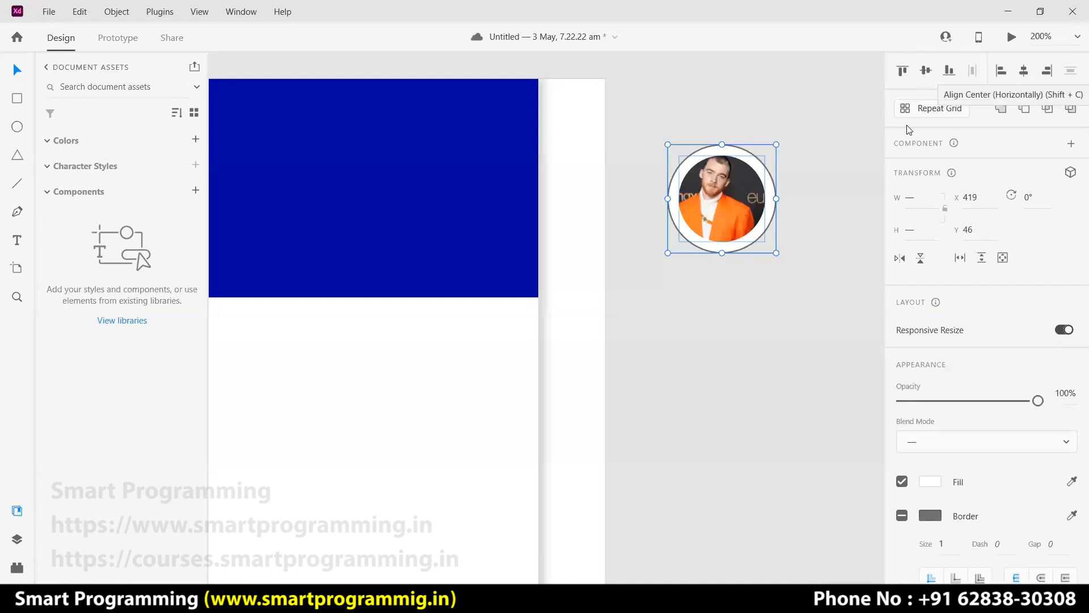
Group the circular photo with its white circle.
left_click(812, 181)
left_click_drag(792, 172, 708, 224)
right_click(702, 203)
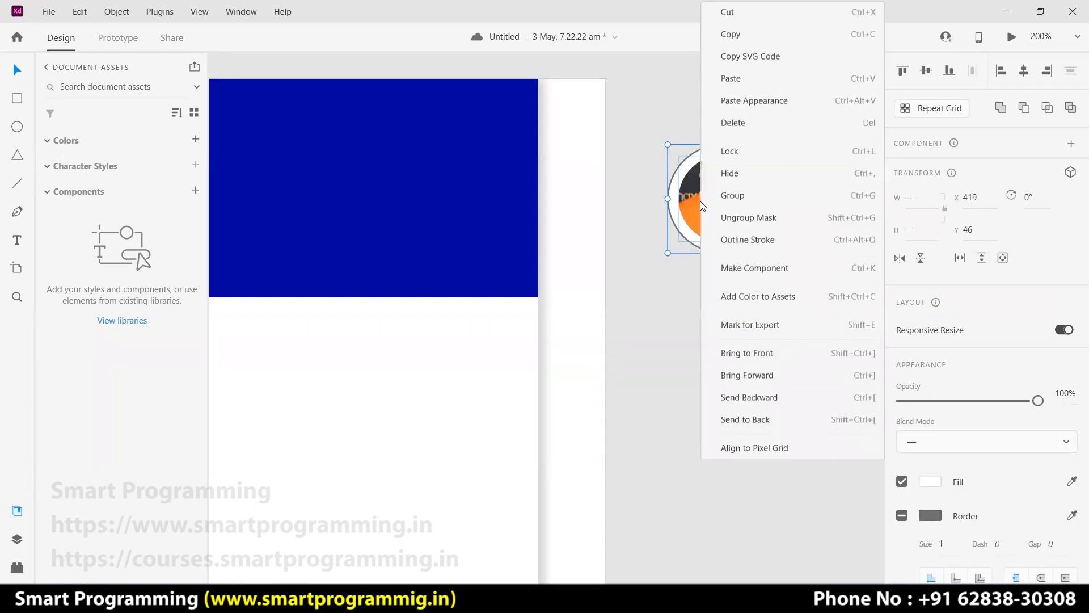
left_click(743, 195)
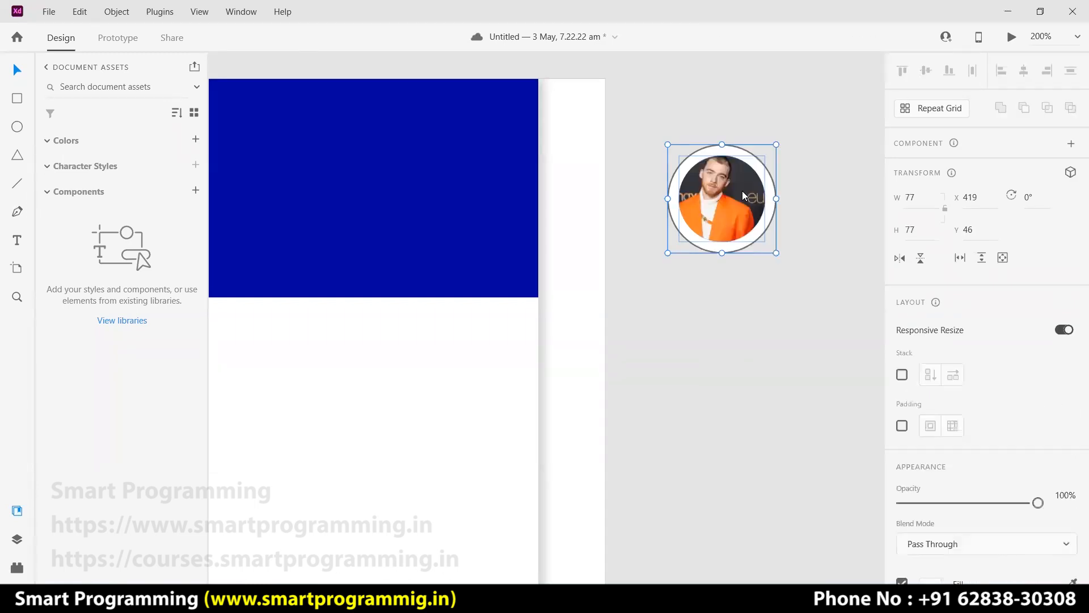
Move the photo group slightly down and turn off its grey border.
left_click(817, 278)
left_click_drag(717, 213, 714, 233)
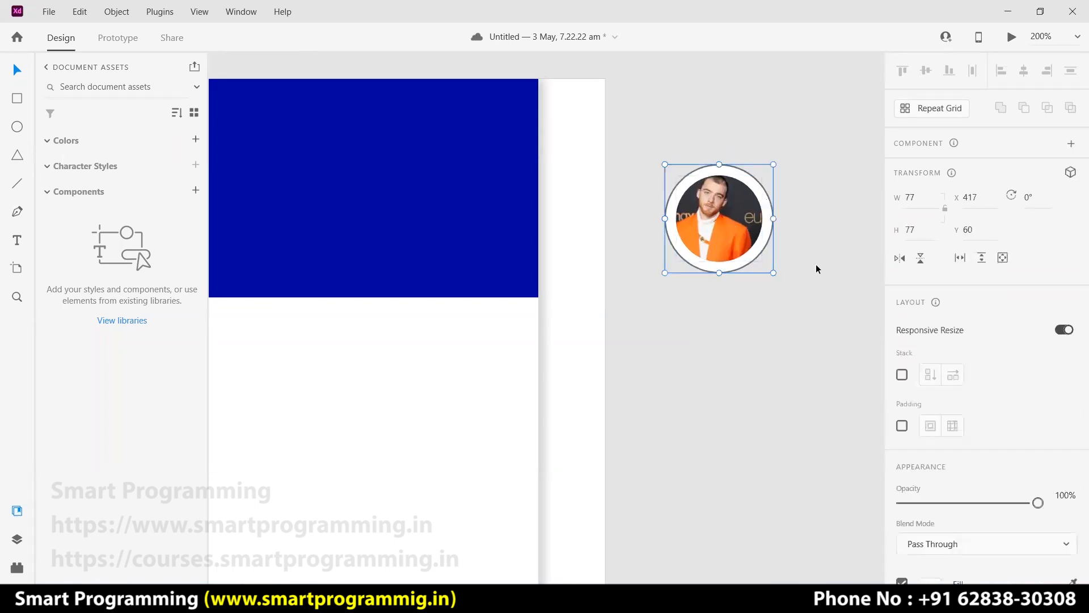
scroll(993, 415, "down", 5)
left_click(902, 422)
left_click(901, 422)
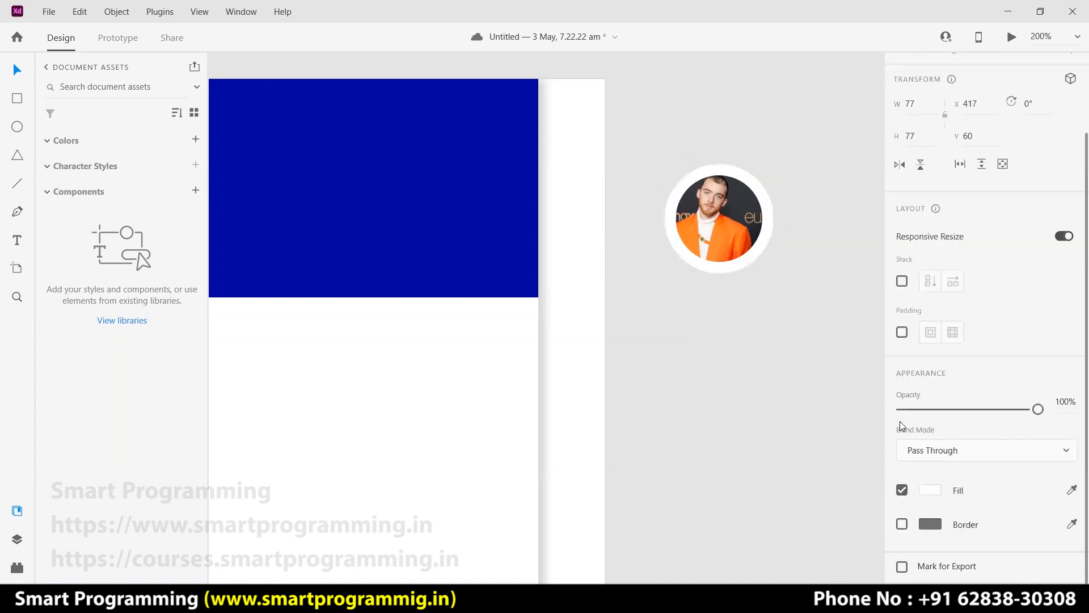
scroll(842, 376, "down", 1)
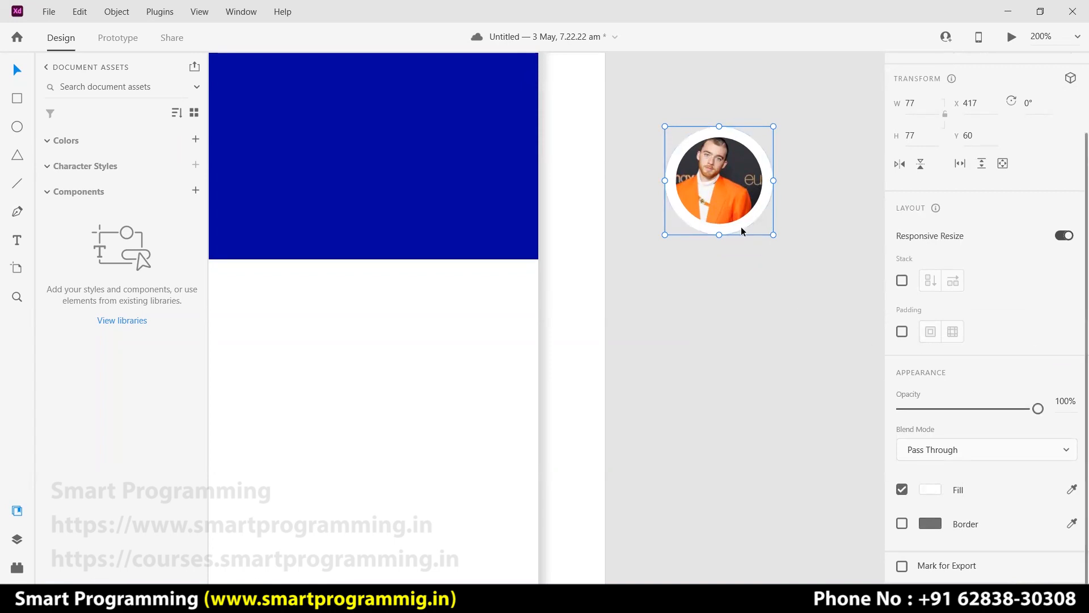
Add a drop shadow to the photo group with X 0, Y 0 and blur 10.
scroll(998, 406, "down", 2)
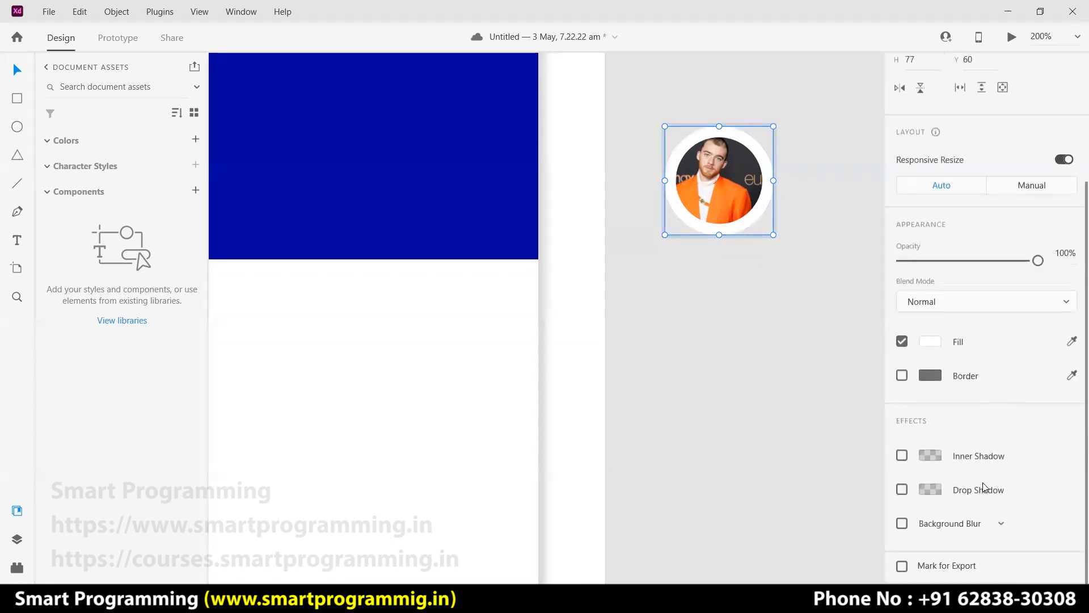
left_click(902, 489)
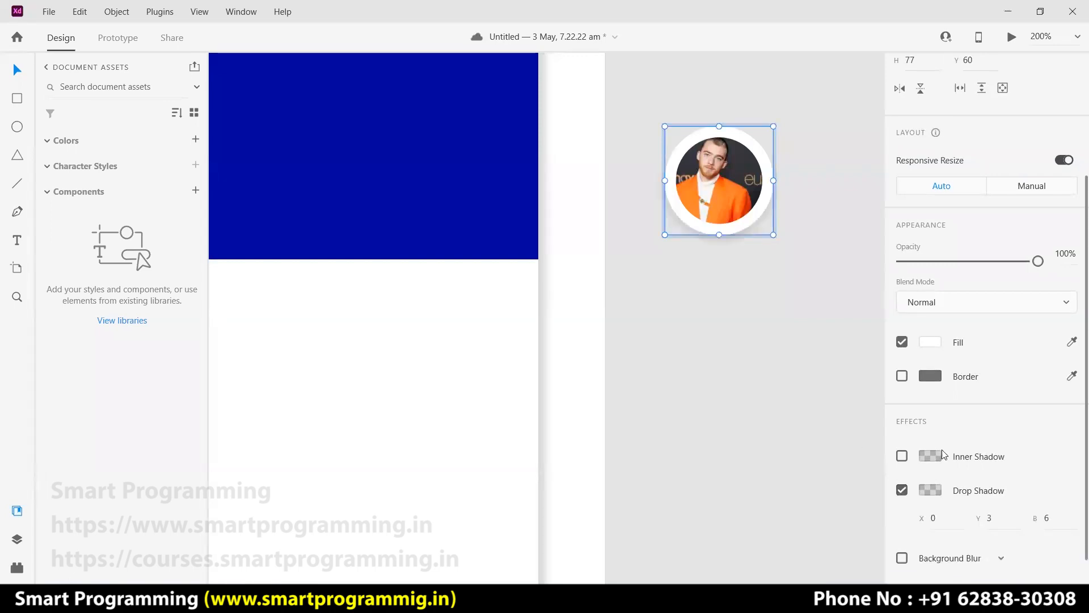
scroll(943, 454, "down", 1)
left_click(986, 485)
type("0")
left_click(1047, 484)
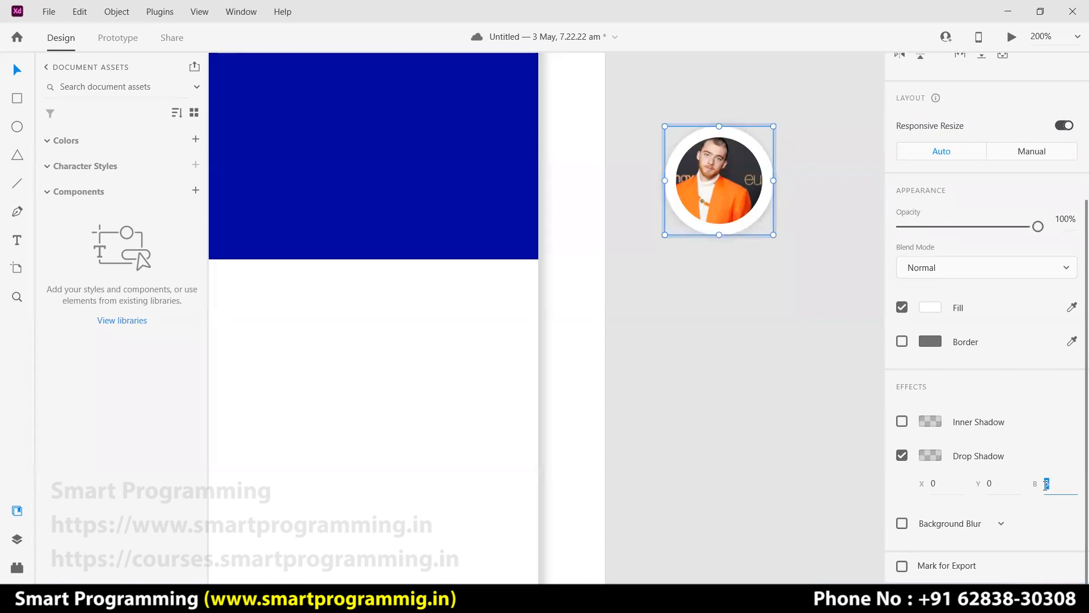
type("10")
key("Return")
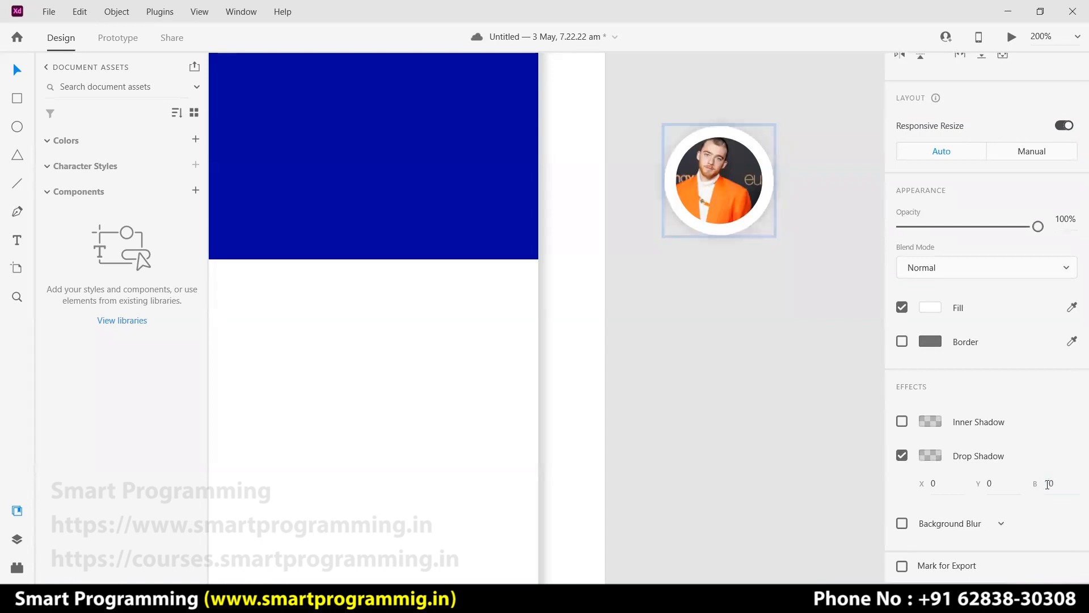
left_click(792, 360)
scroll(657, 376, "up", 1)
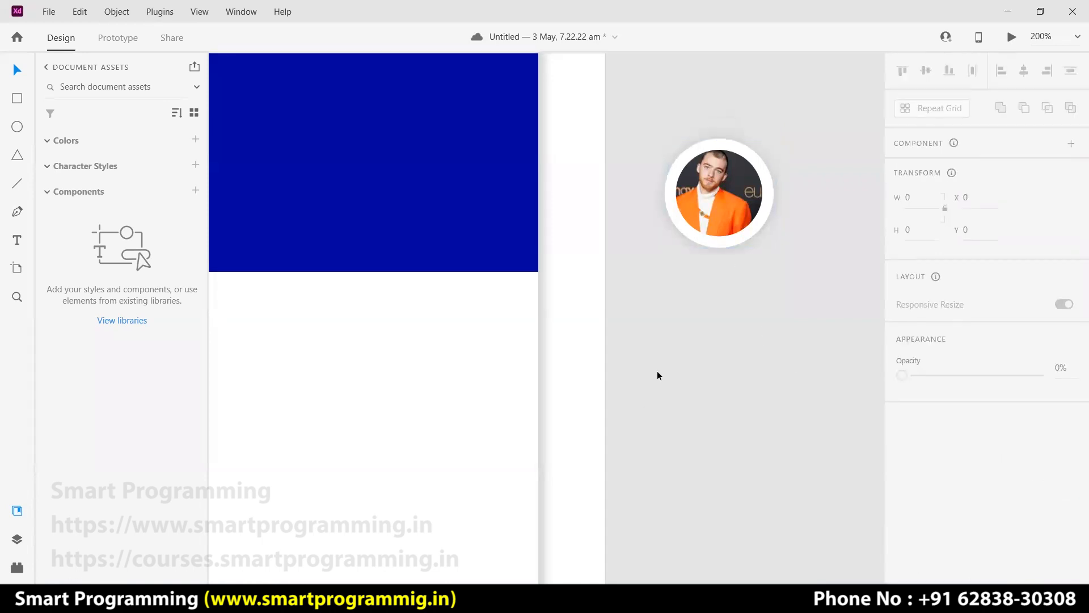
left_click_drag(481, 411, 640, 431)
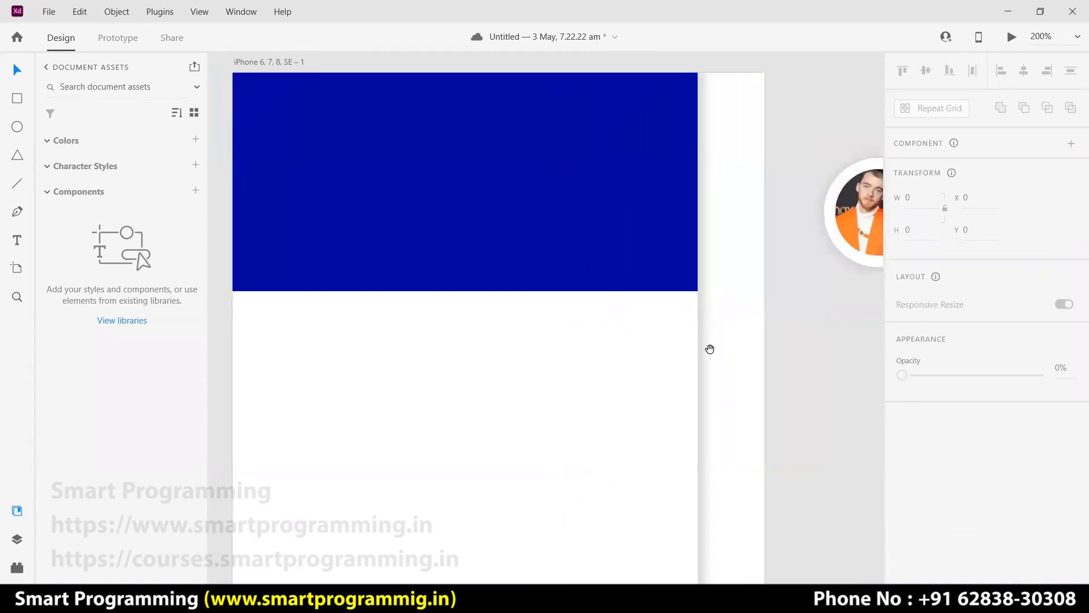
Move the photo to the header's top-left and adjust the header's stacking order.
left_click(852, 212)
left_click_drag(853, 237, 317, 172)
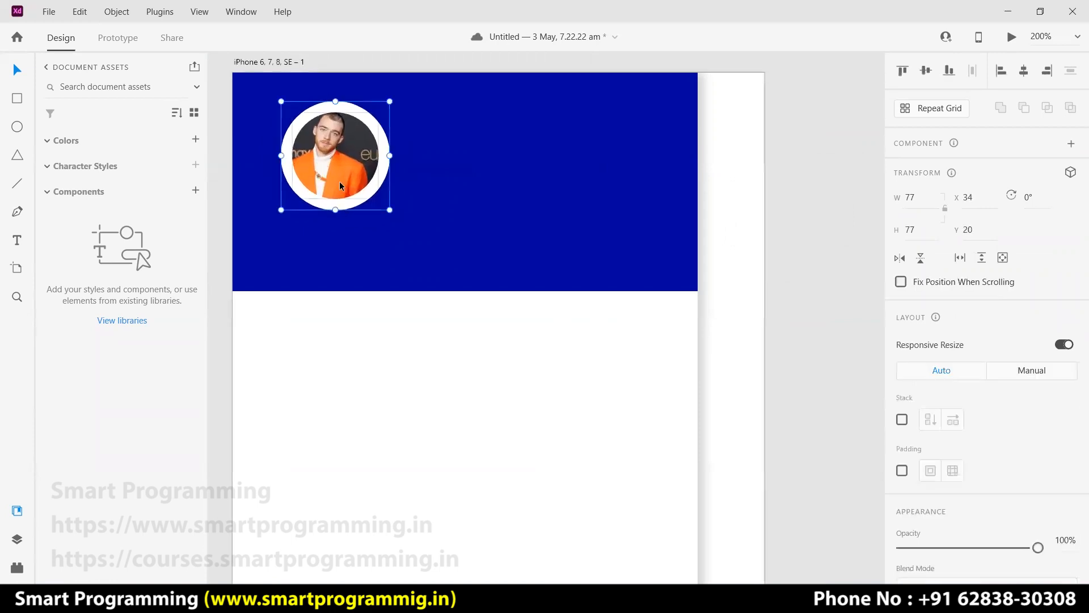
left_click(387, 211)
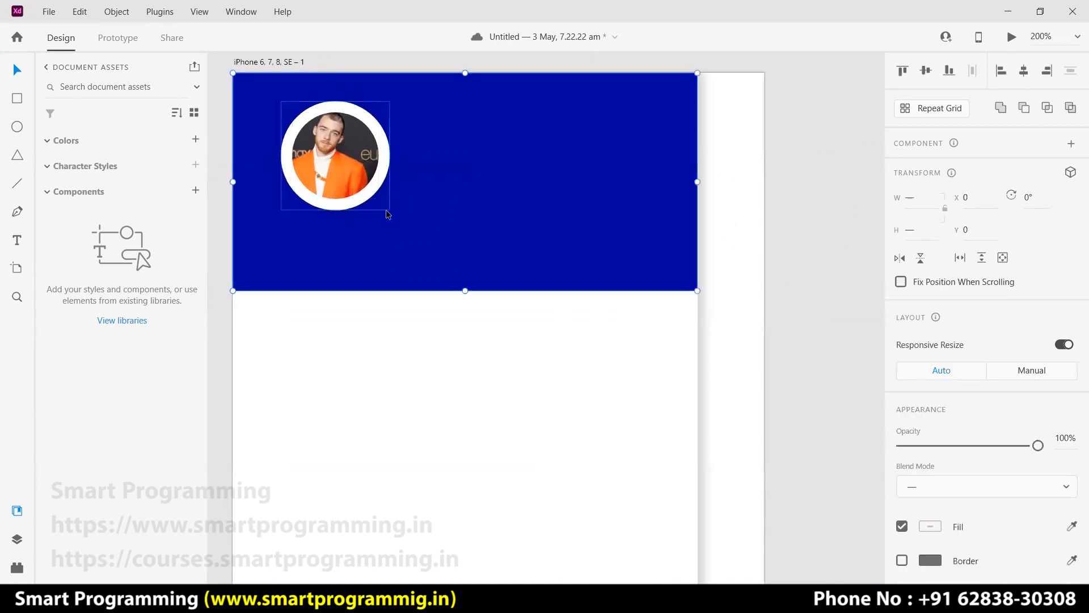
right_click(343, 161)
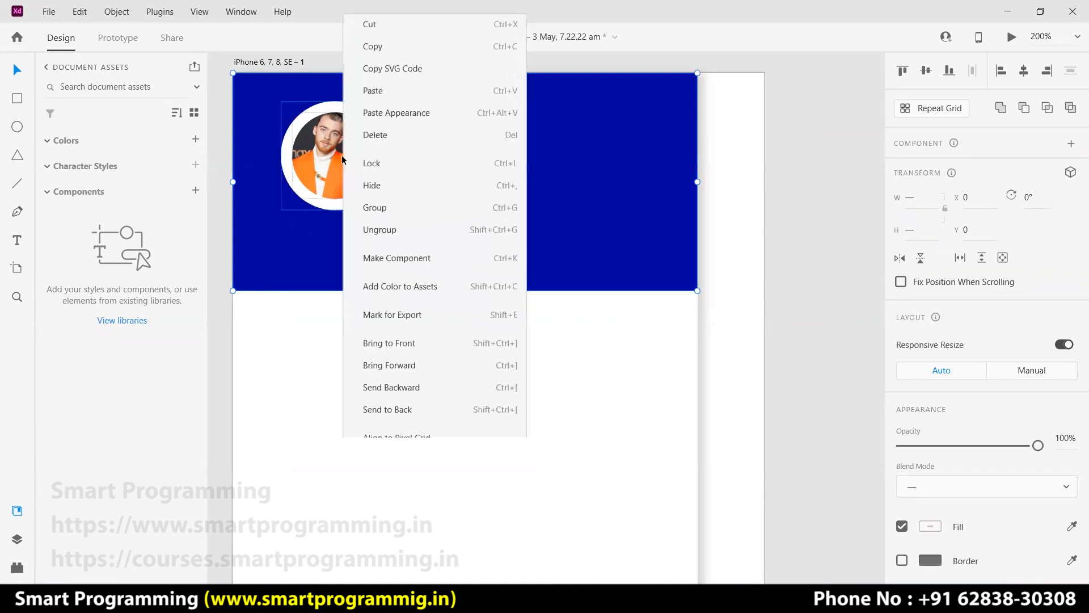
left_click(400, 329)
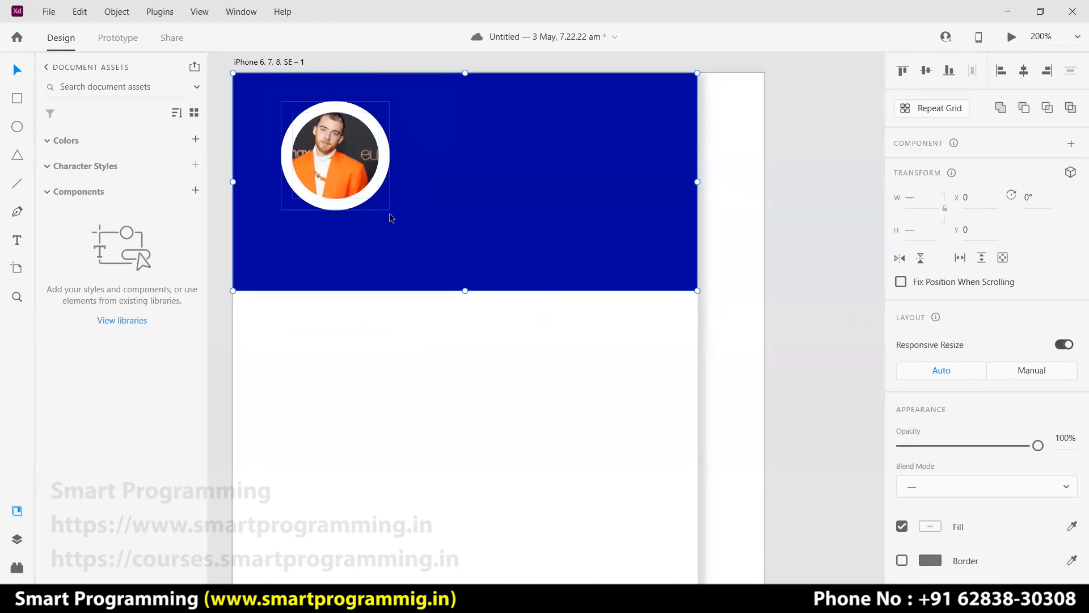
mouse_move(358, 180)
left_mouse_down()
mouse_move(387, 192)
mouse_move(360, 181)
left_mouse_up()
right_click(478, 139)
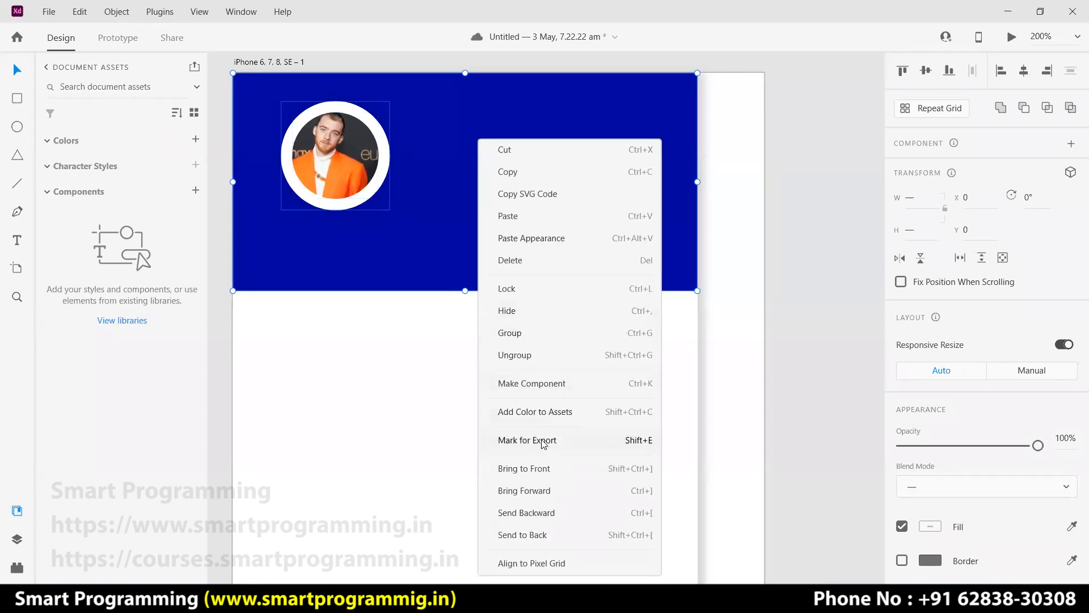
left_click(539, 514)
Send the white background to the back, nudge the photo and header, and show Layers.
mouse_move(328, 178)
left_mouse_down()
mouse_move(321, 187)
mouse_move(323, 175)
left_mouse_up()
right_click(616, 167)
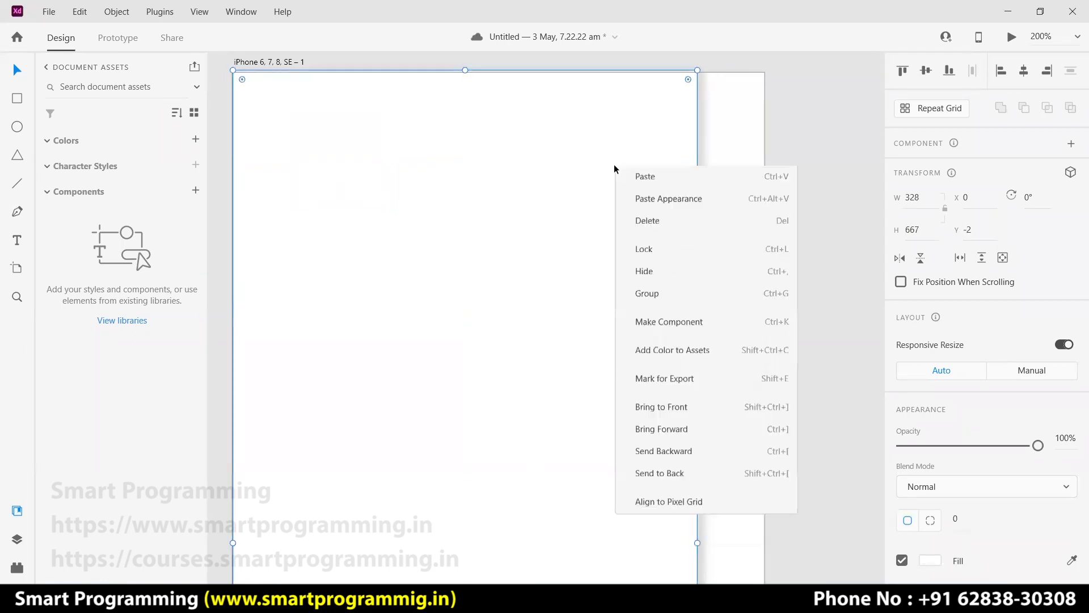
left_click(673, 540)
left_click(353, 164)
mouse_move(352, 164)
left_mouse_down()
mouse_move(358, 174)
mouse_move(351, 166)
left_mouse_up()
left_click(522, 177)
left_click_drag(522, 177, 522, 173)
left_click(810, 199)
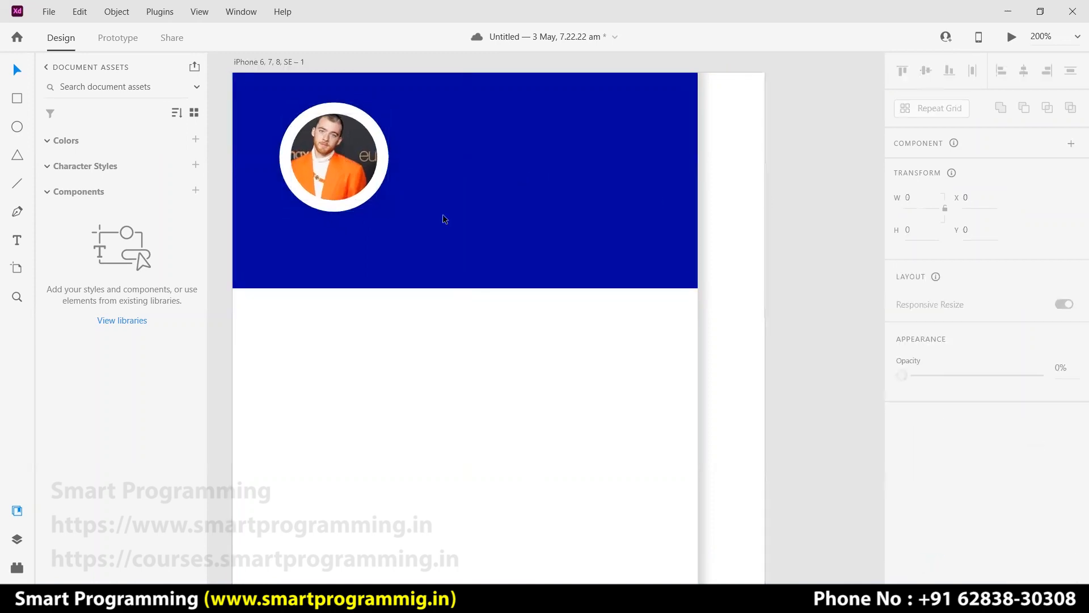
left_click(17, 539)
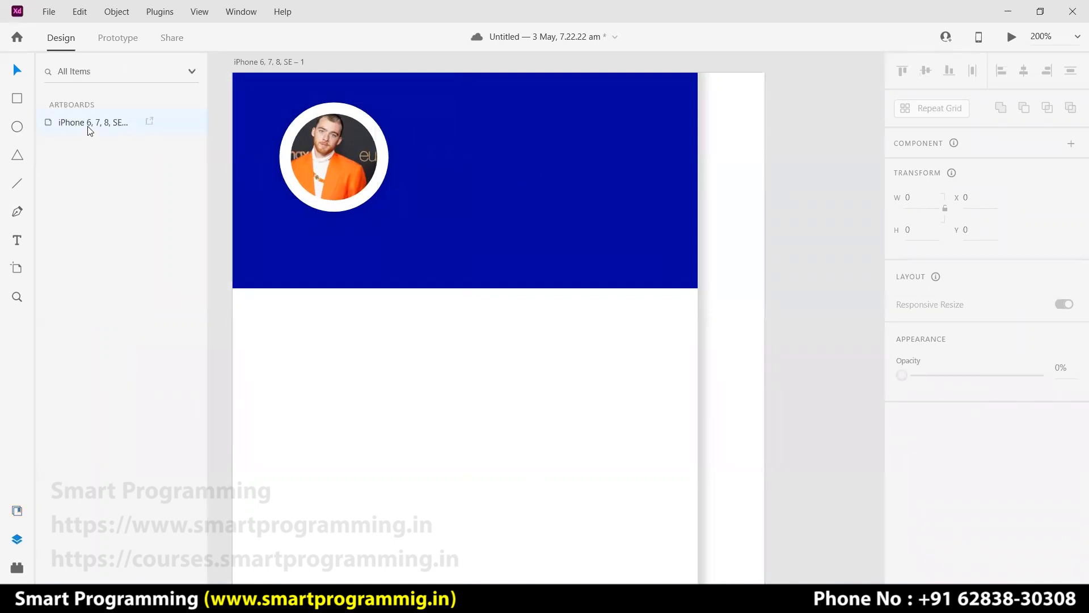
left_click(479, 212)
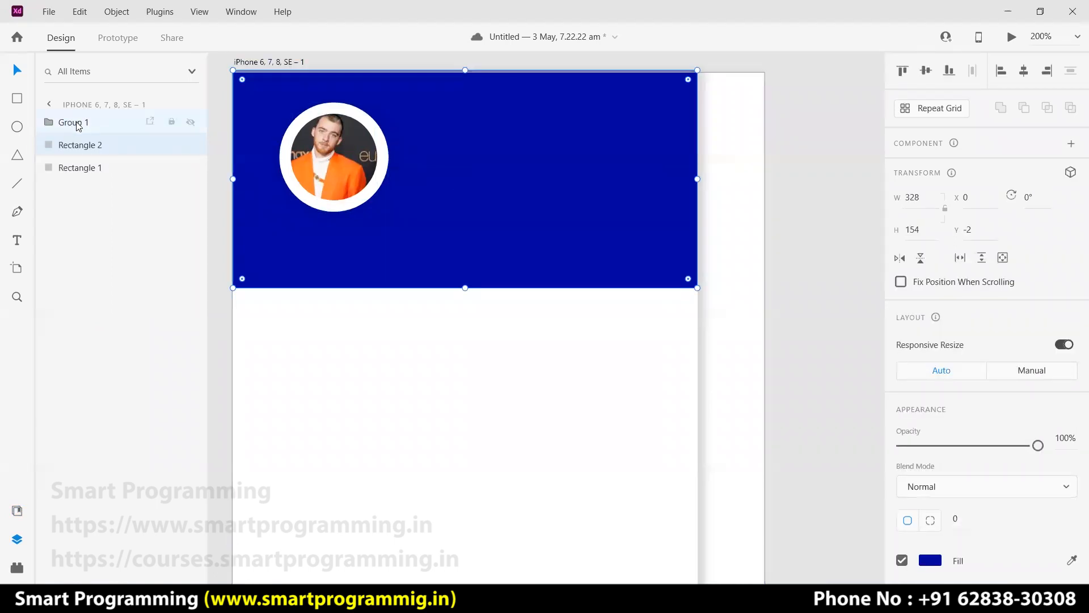
left_click(83, 168)
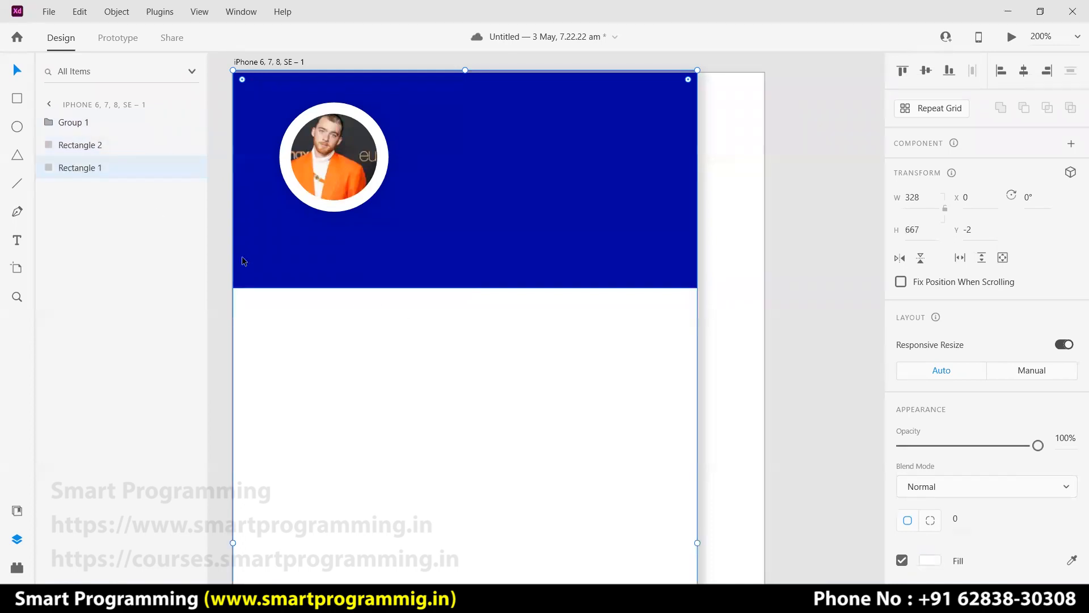
double_click(95, 174)
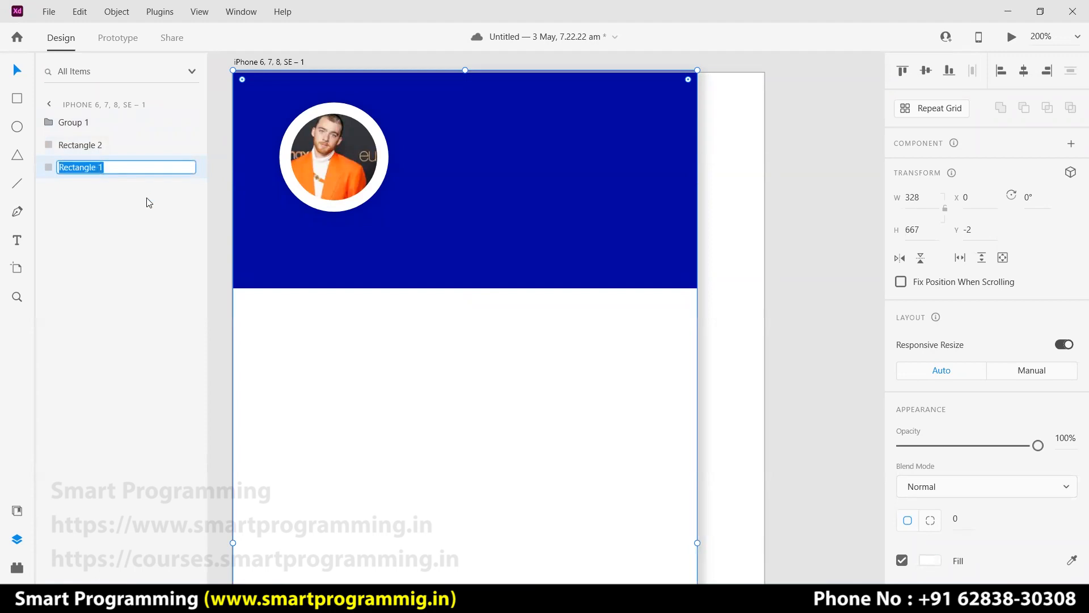
type("main-dr")
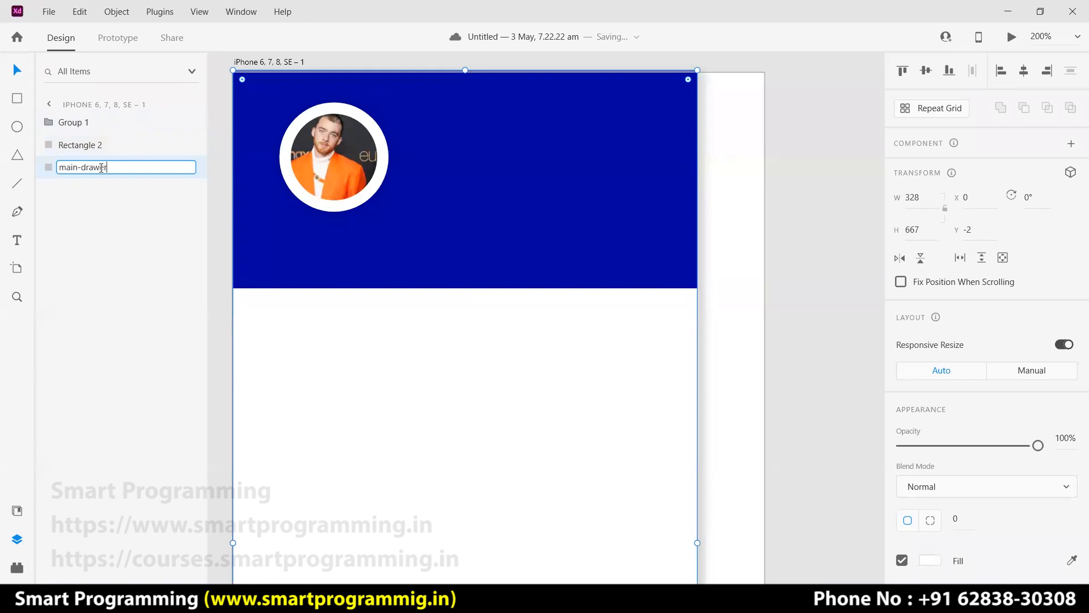
type("awer")
key("Return")
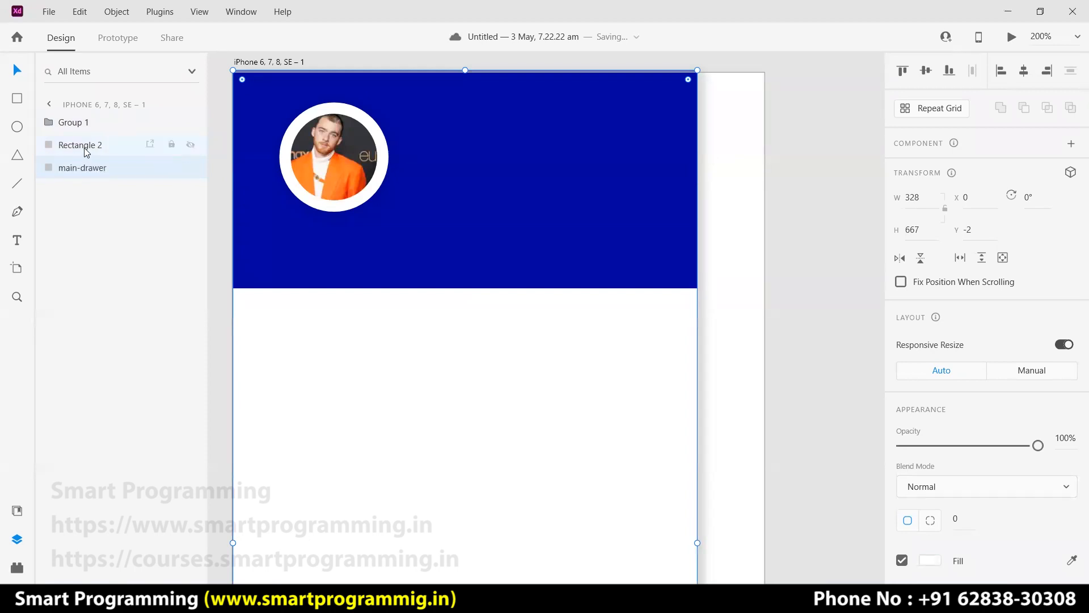
left_click(85, 149)
double_click(86, 146)
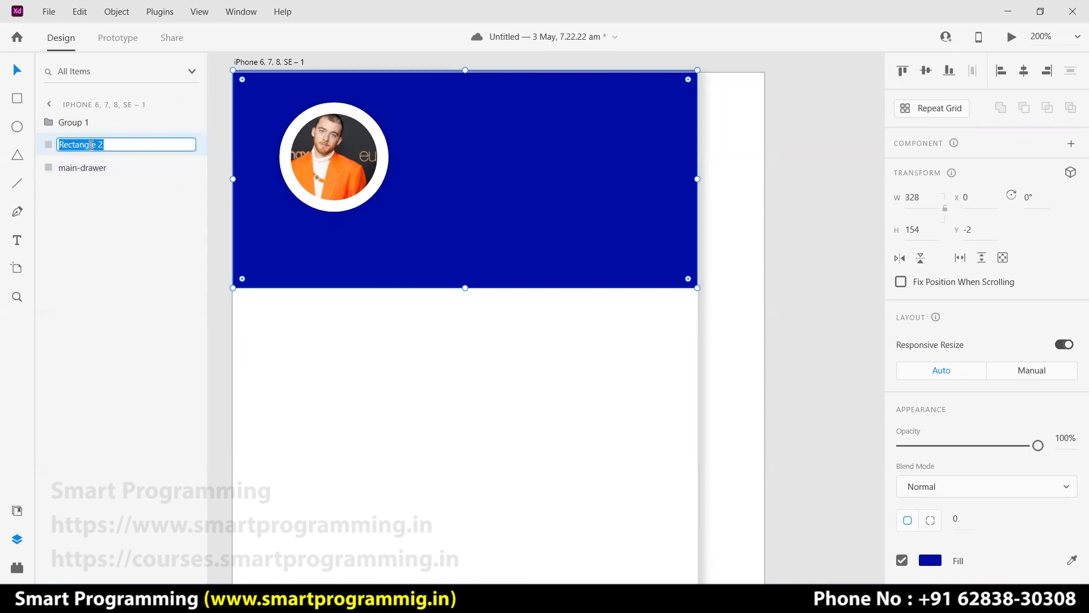
type("pr")
key("Return")
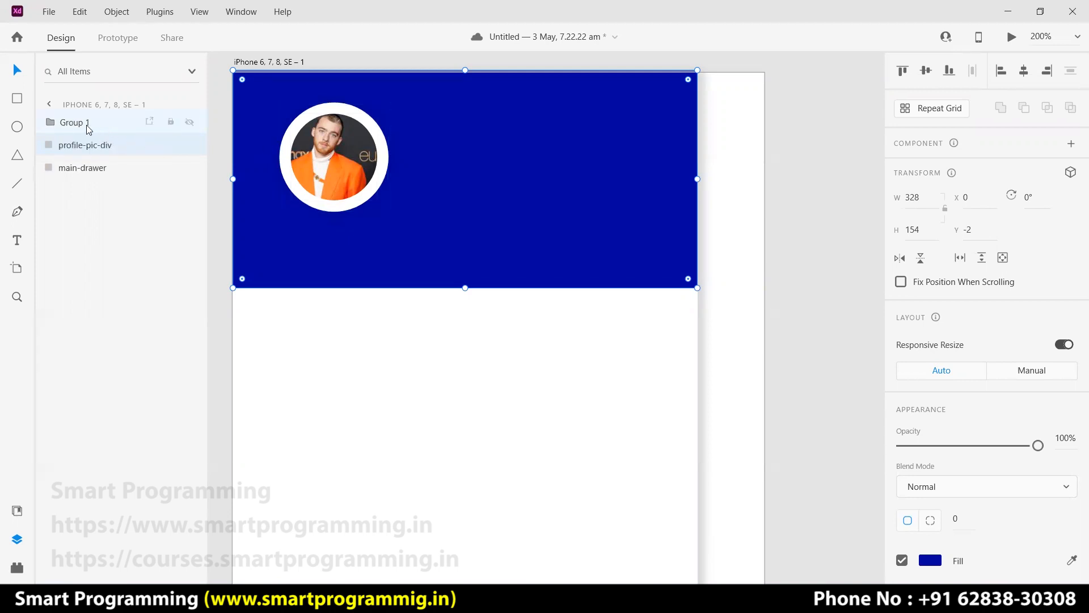
double_click(87, 124)
type("profi")
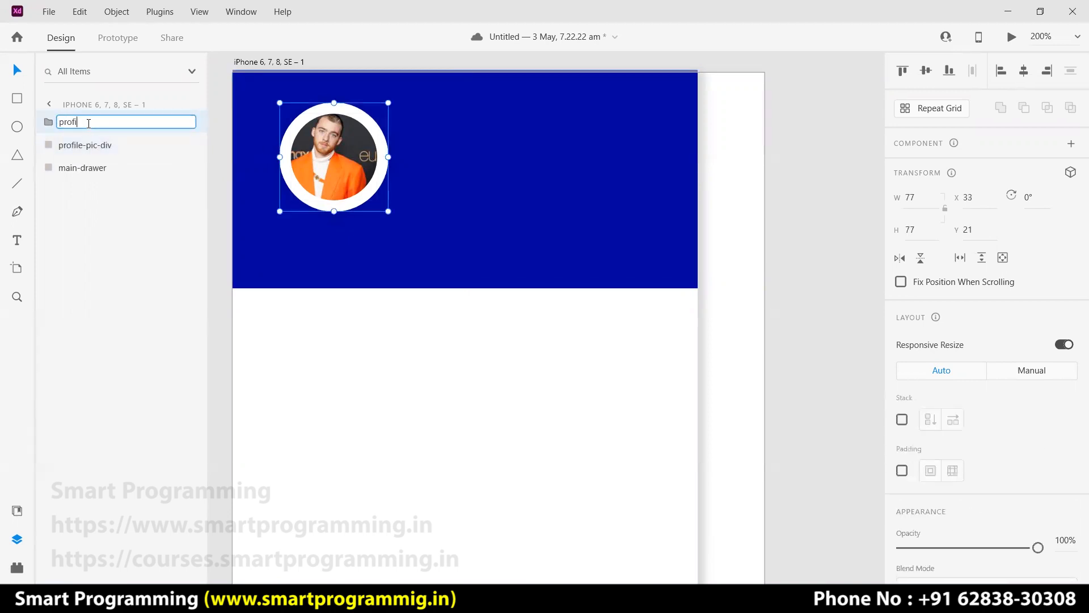
type("le-pic")
key("Return")
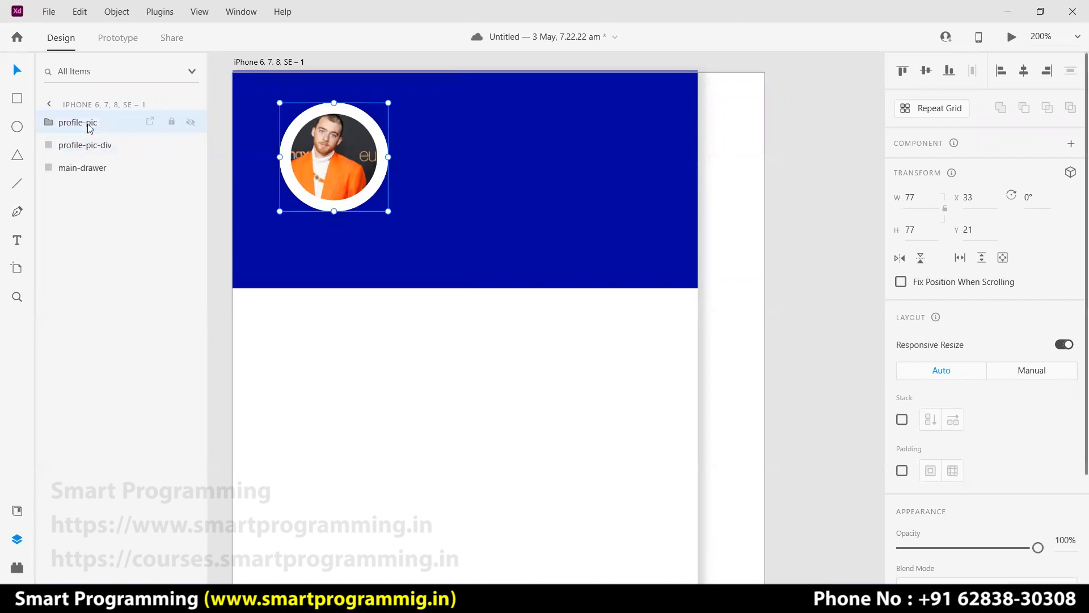
left_click(838, 270)
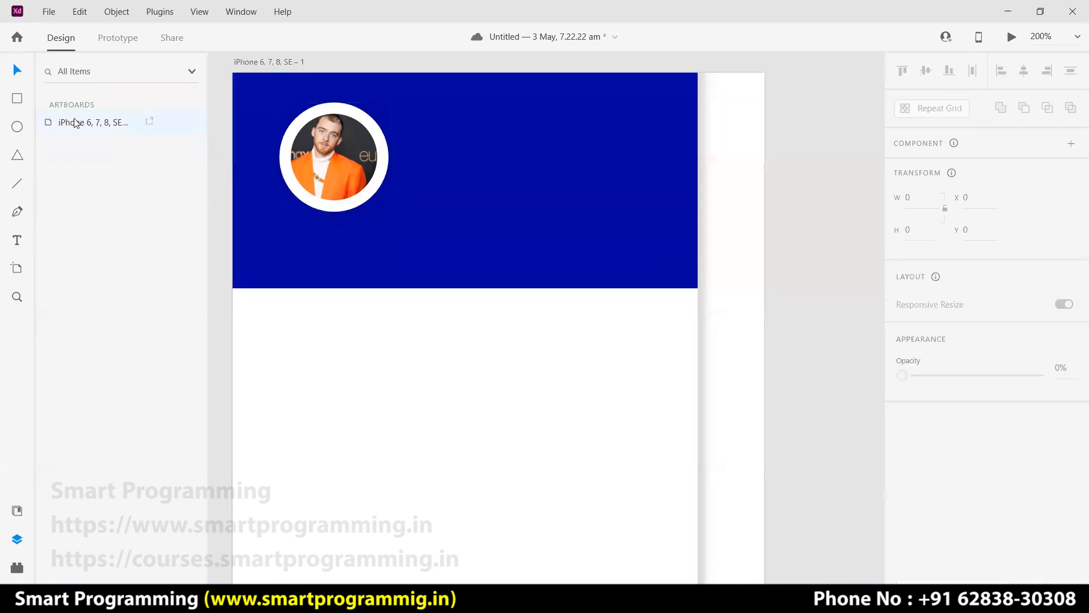
left_click(390, 409)
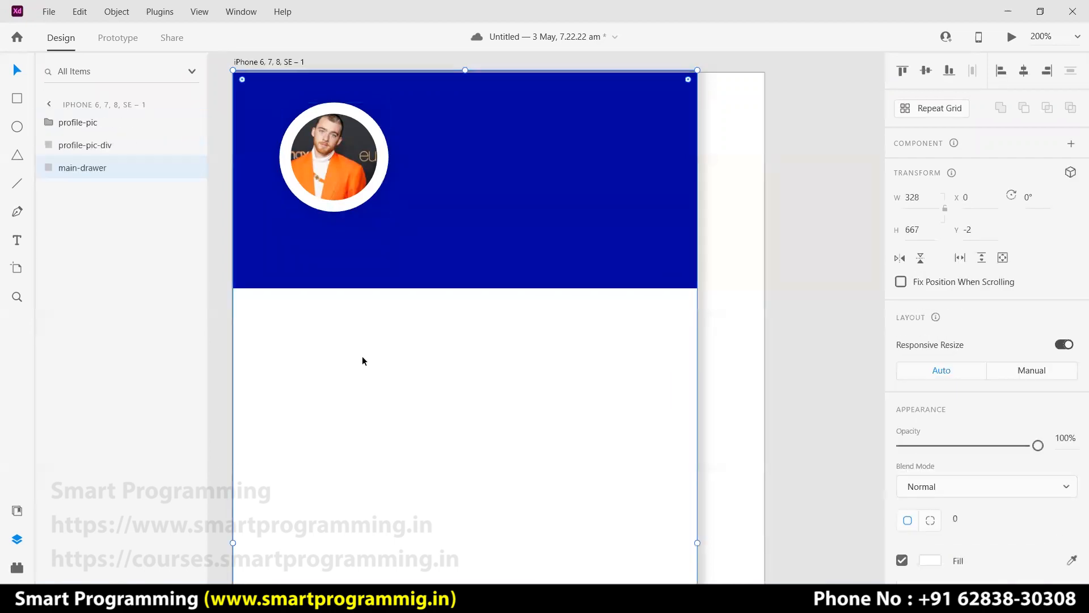
left_click(78, 130)
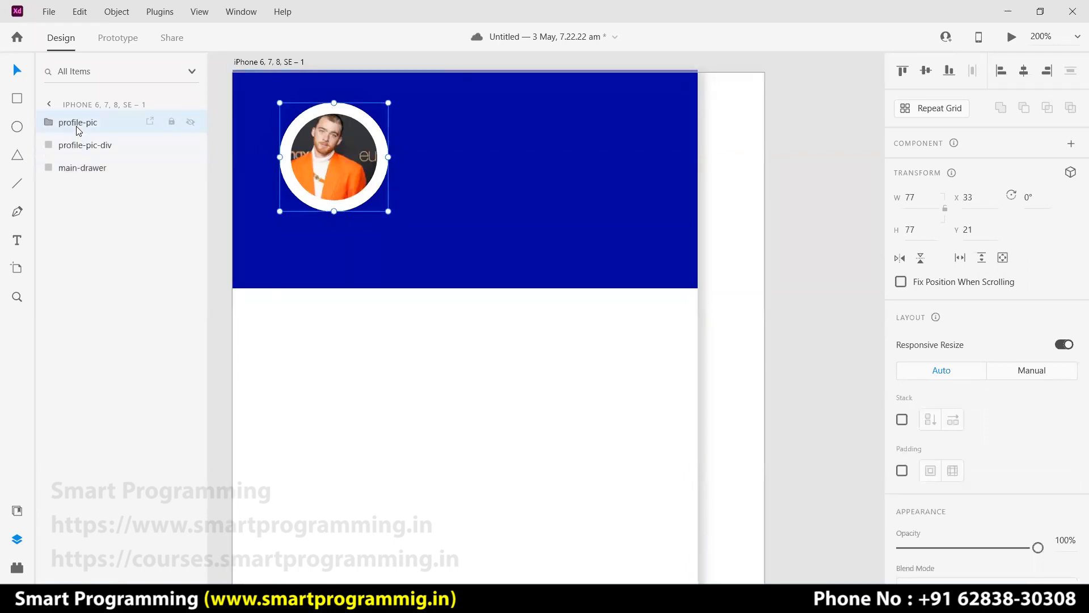
left_click(80, 148)
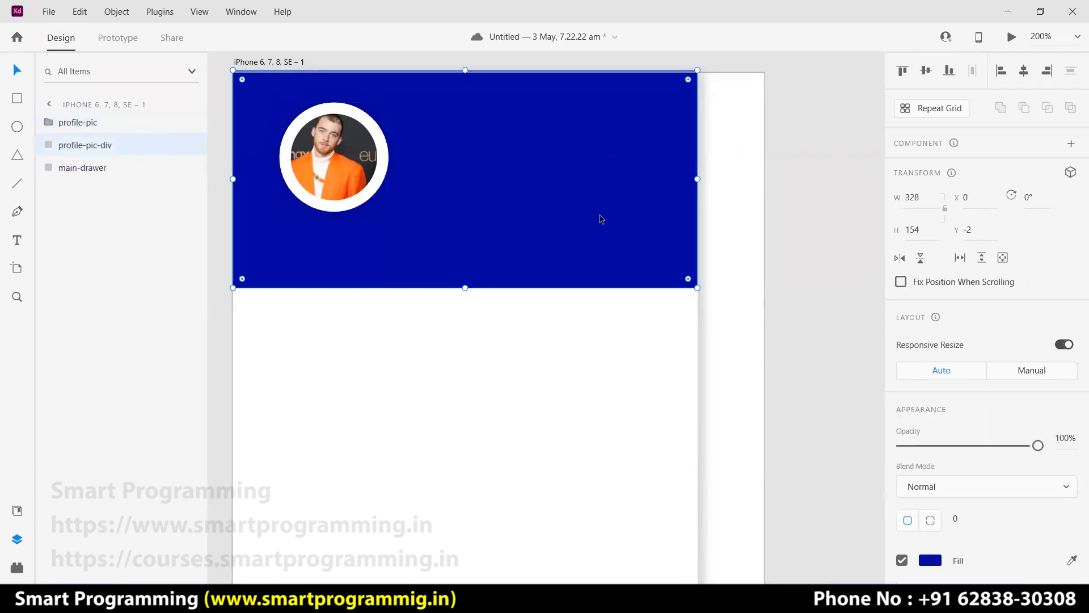
left_click(85, 171)
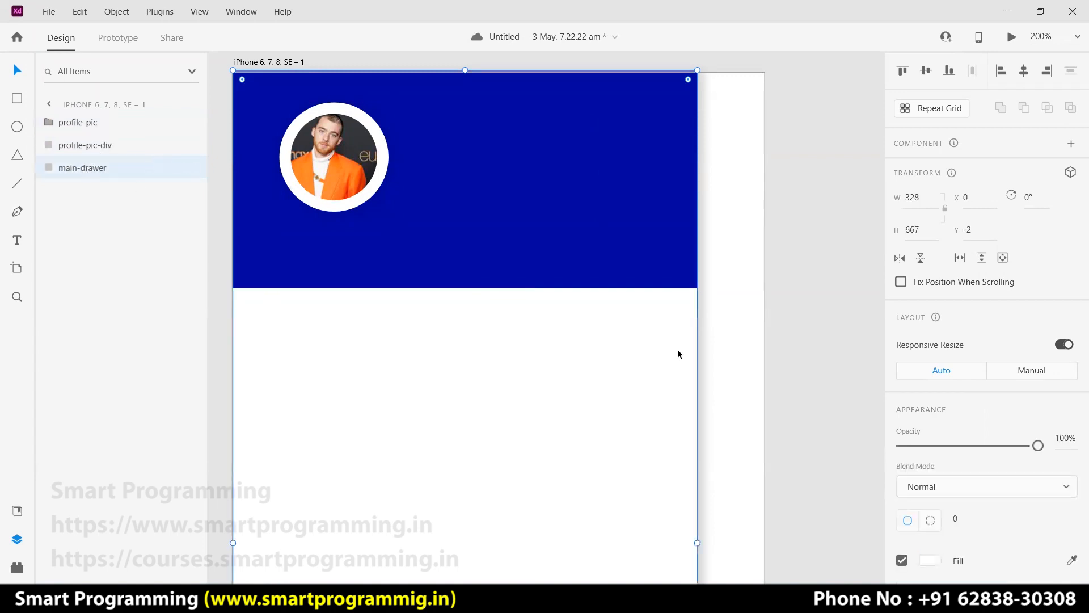
left_click(607, 219)
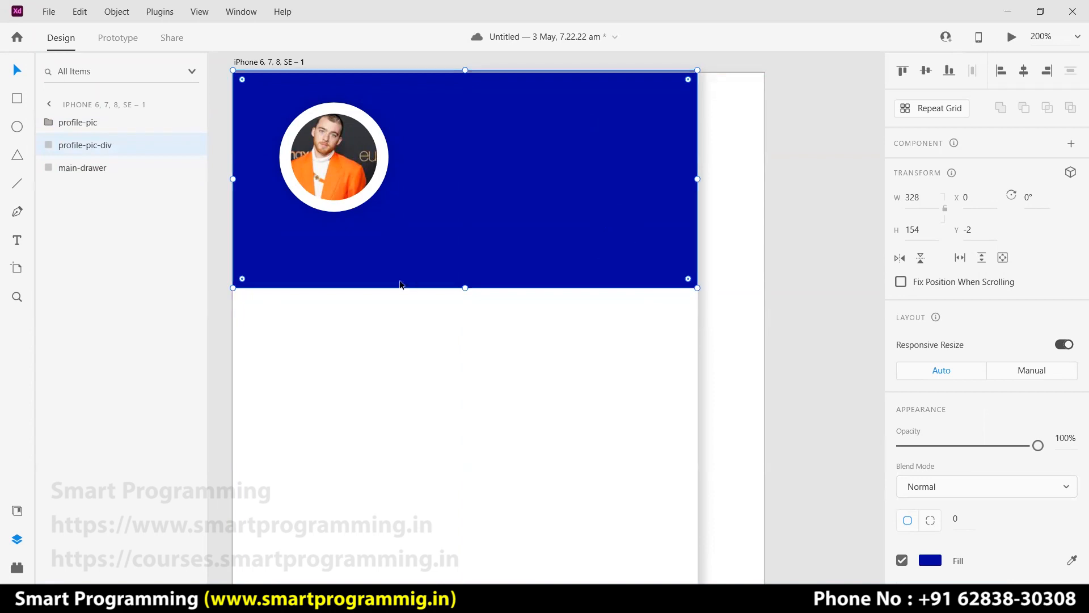
left_click(816, 275)
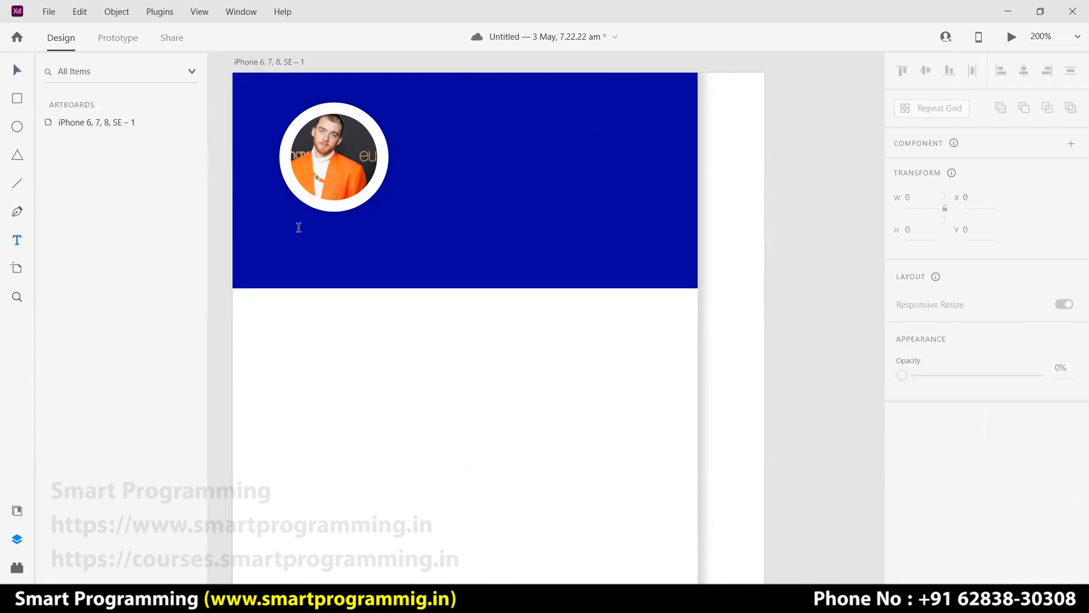
Type the trainer's full name below the photo and set it in Arial Unicode MS.
left_click_drag(294, 228, 593, 271)
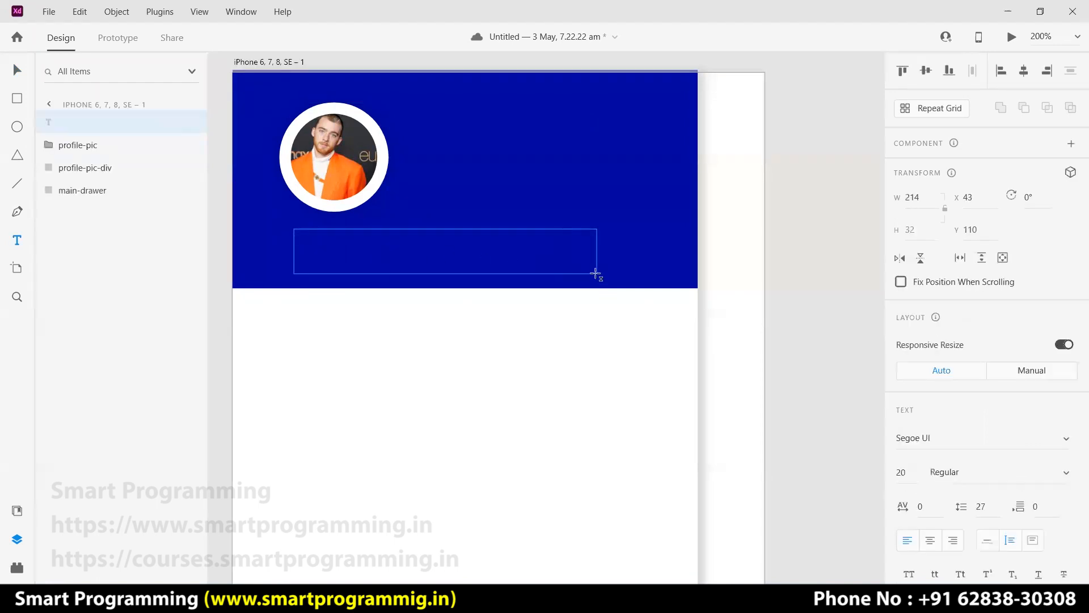
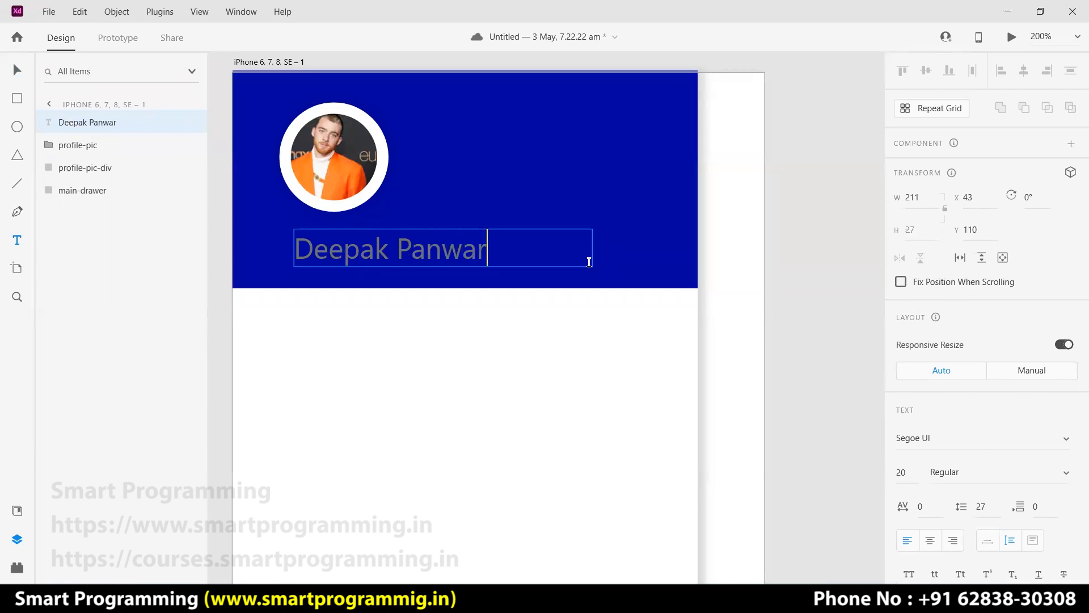
key("ctrl+a")
scroll(953, 371, "down", 4)
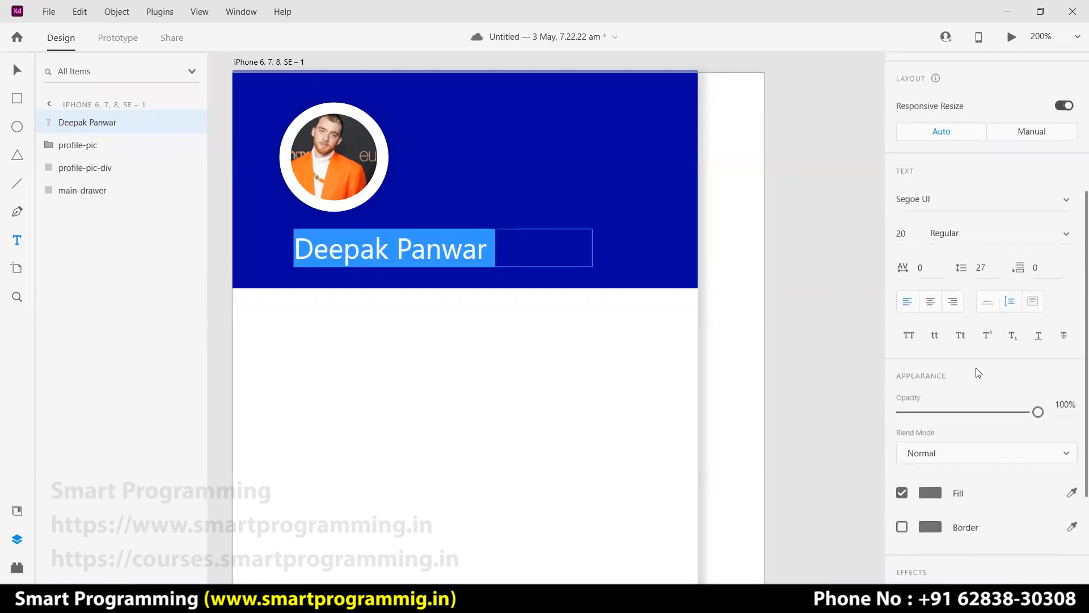
scroll(998, 329, "down", 3)
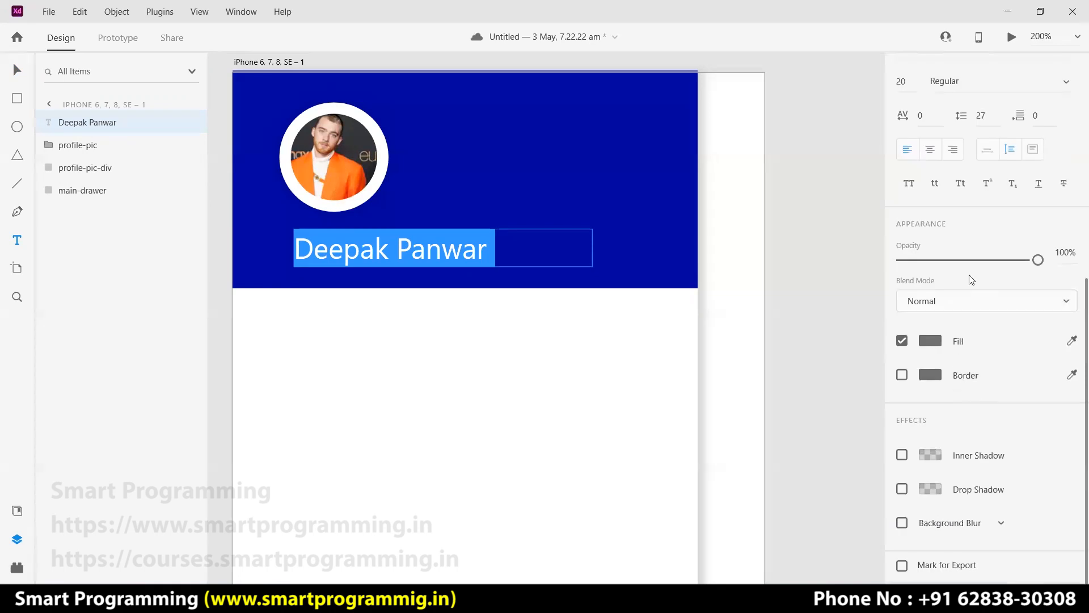
scroll(970, 284, "up", 3)
left_click(1051, 207)
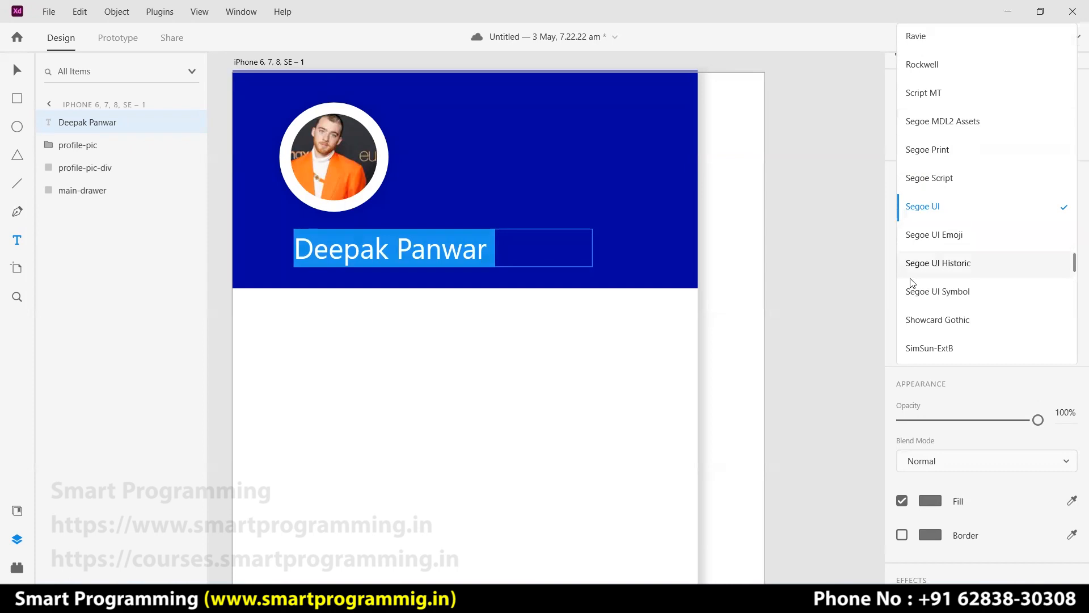
scroll(950, 261, "down", 4)
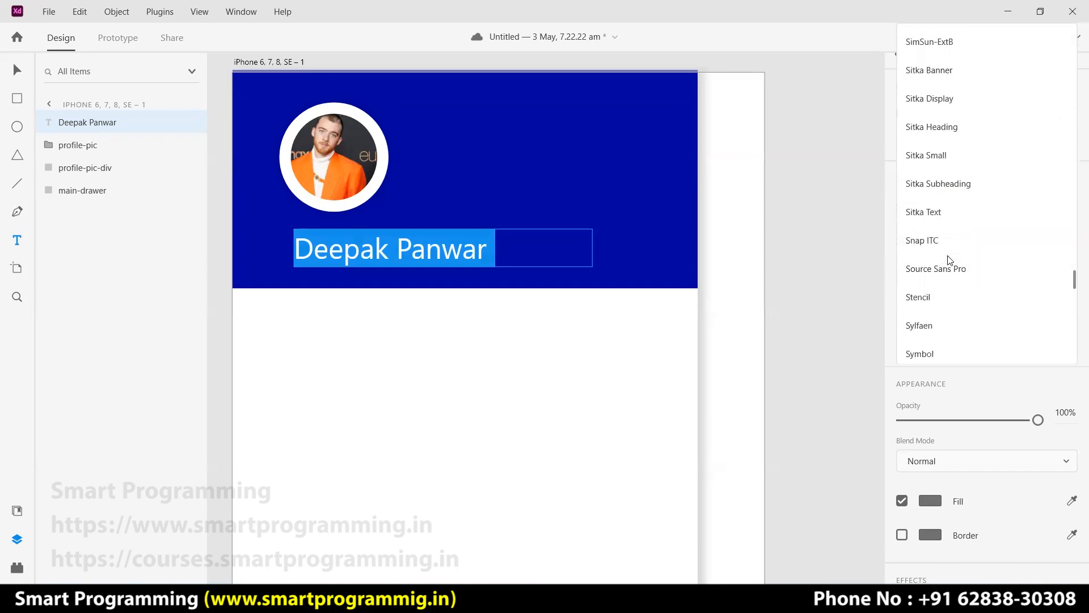
type("pop")
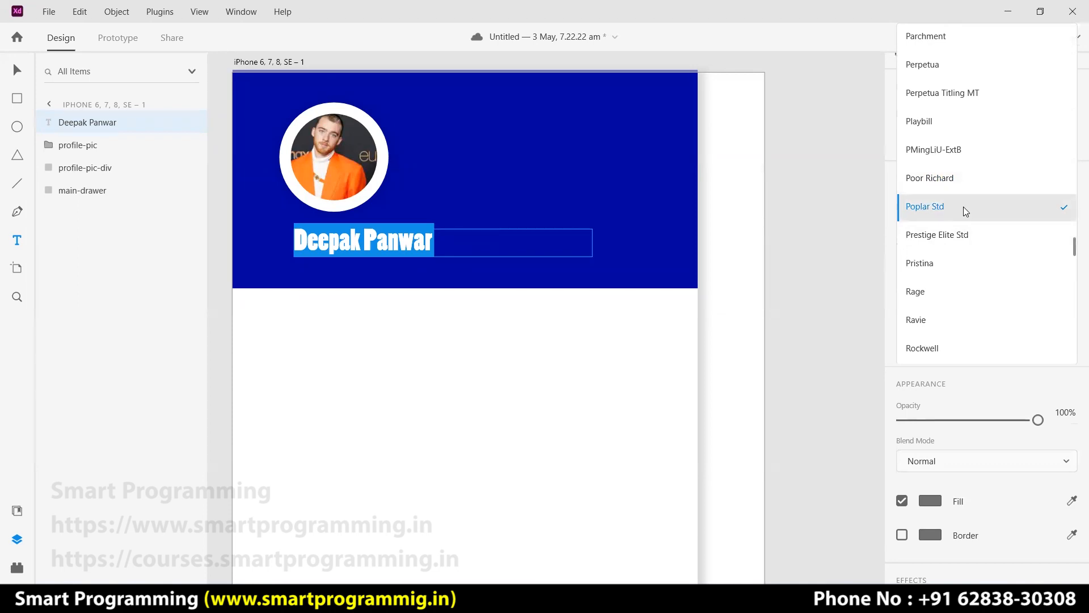
scroll(963, 206, "down", 3)
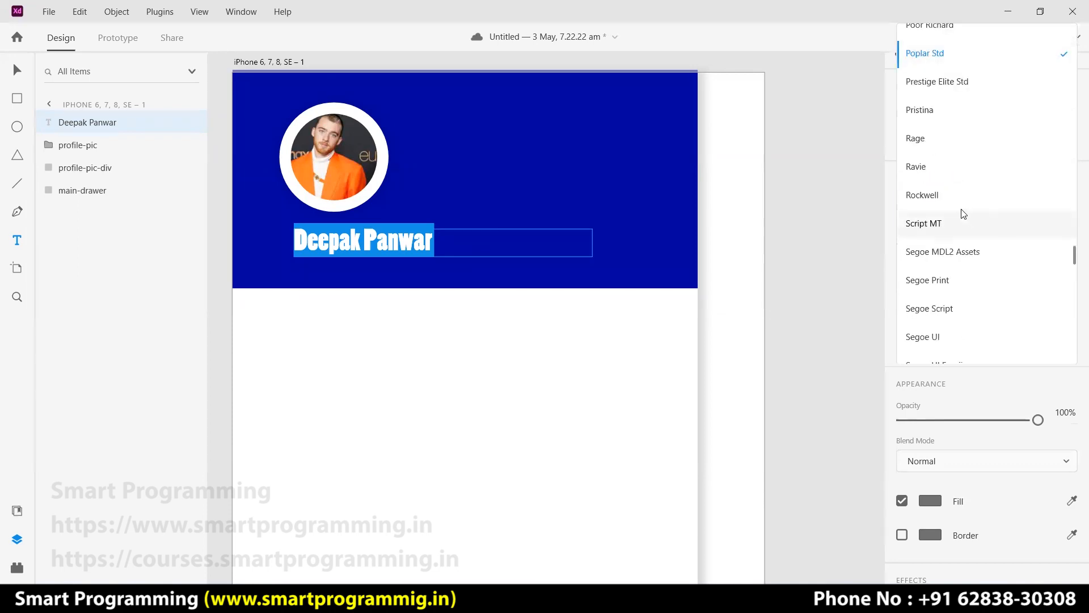
scroll(964, 214, "down", 20)
left_click(963, 214)
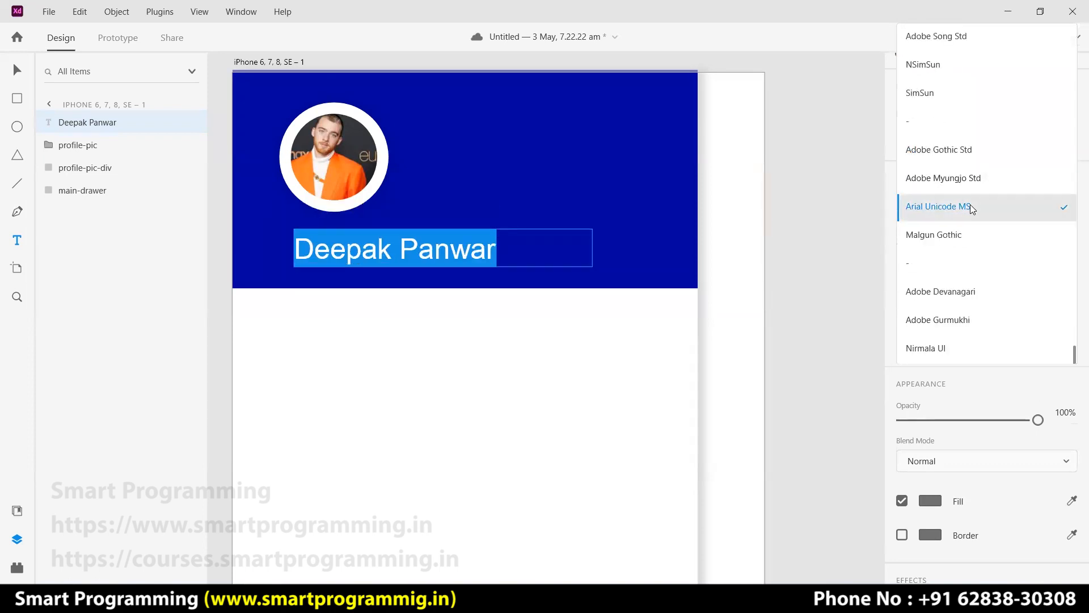
left_click(960, 208)
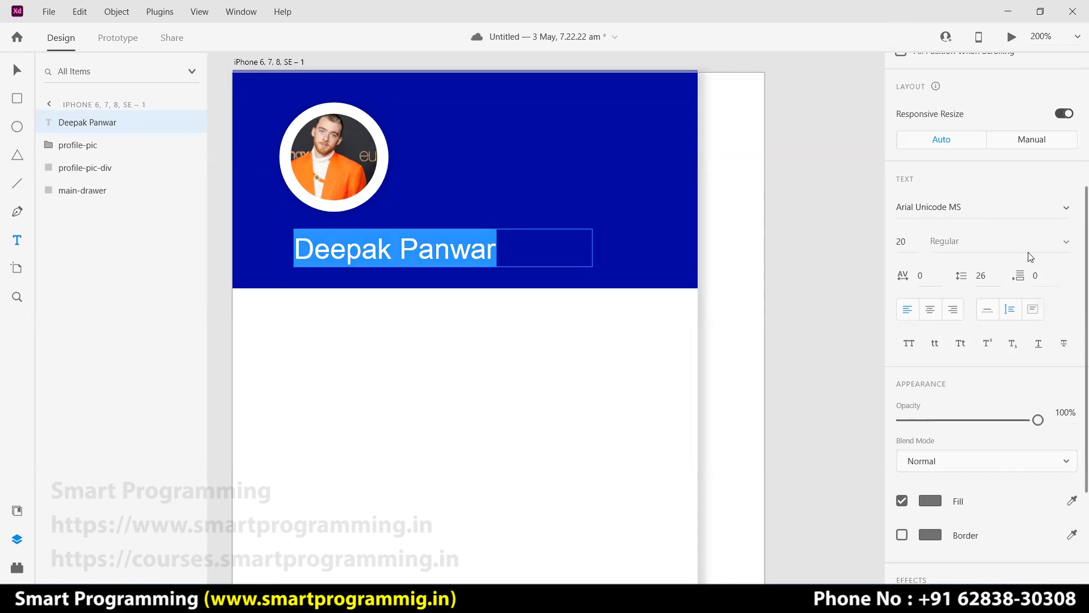
Set the name text's font size to 16.
left_click_drag(913, 244, 898, 243)
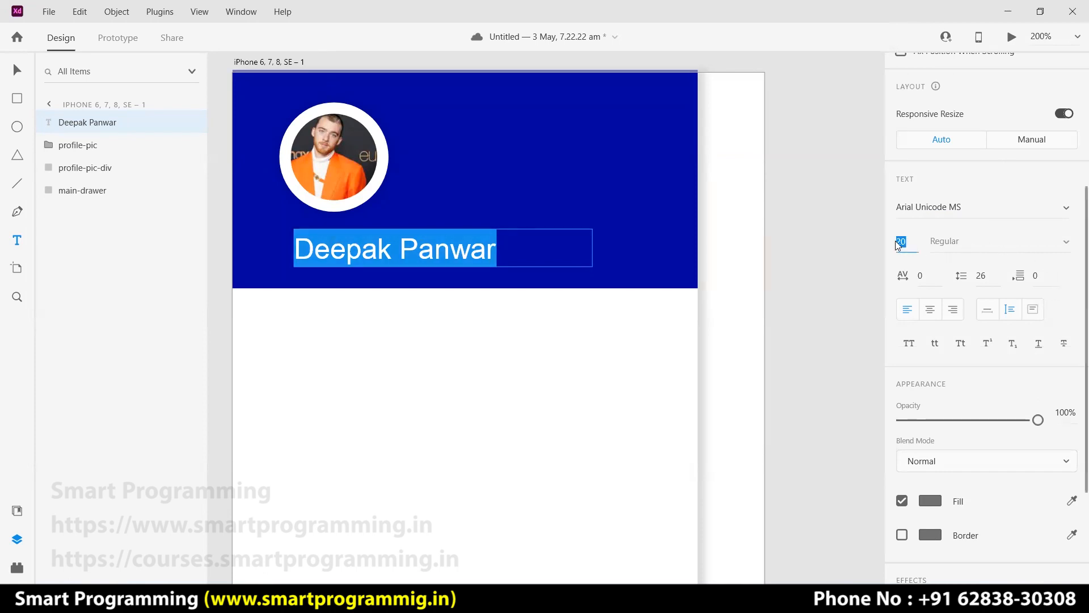
type("16")
key("Return")
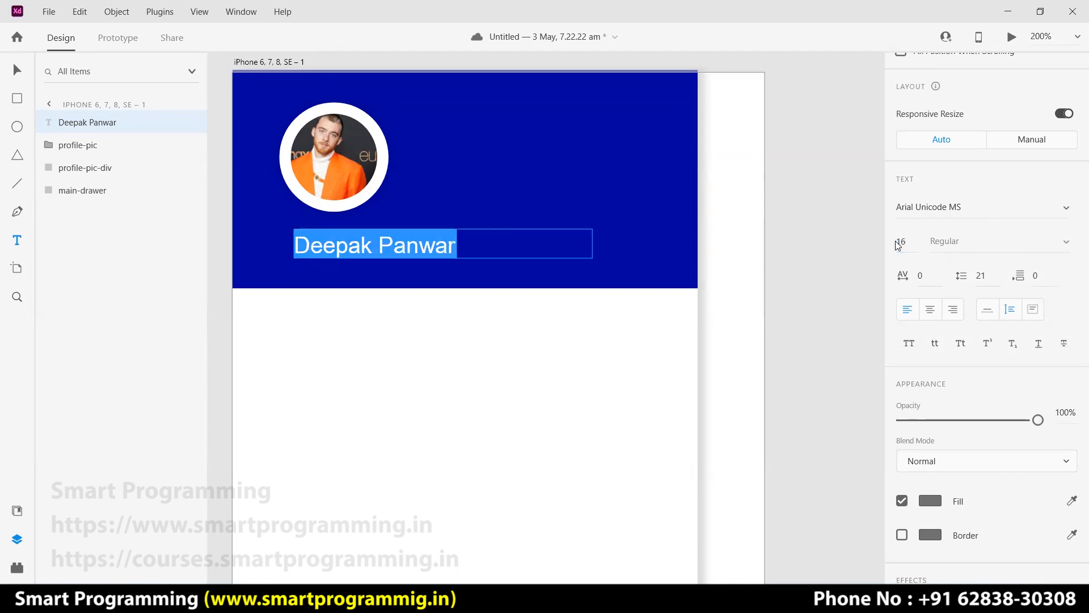
key("Escape")
left_click(448, 248)
Make the name text white (#FFFFFF).
left_click(407, 255)
left_click(363, 253)
key("ctrl+a")
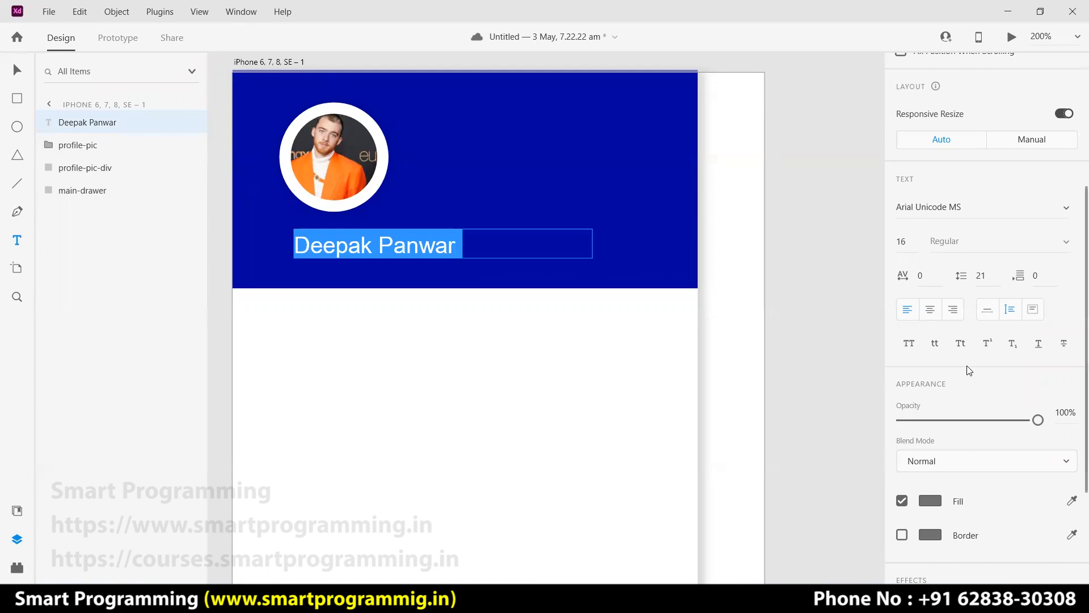
scroll(975, 386, "down", 3)
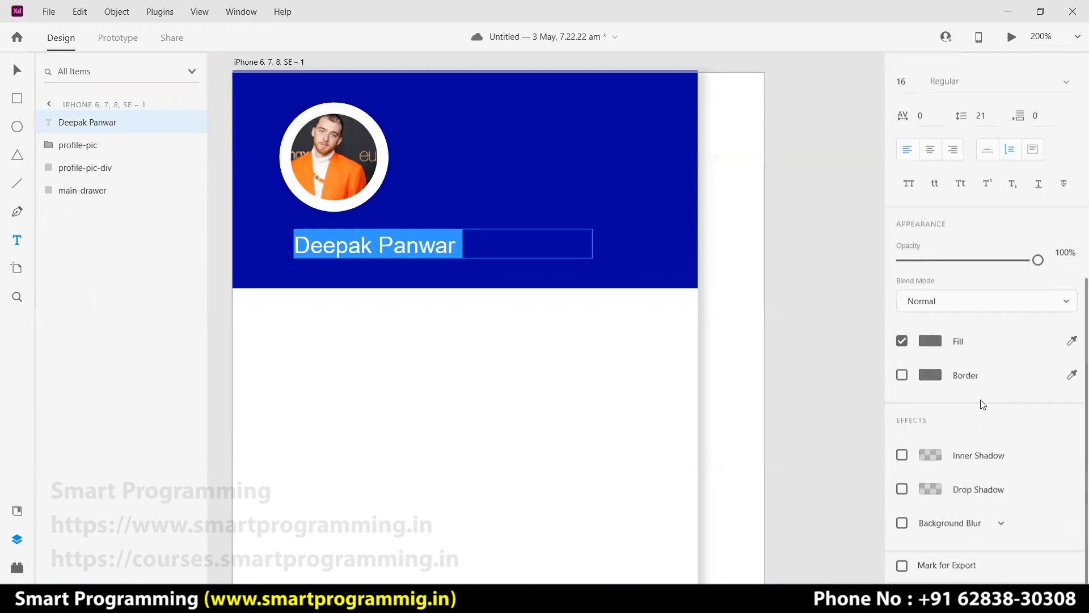
left_click(930, 341)
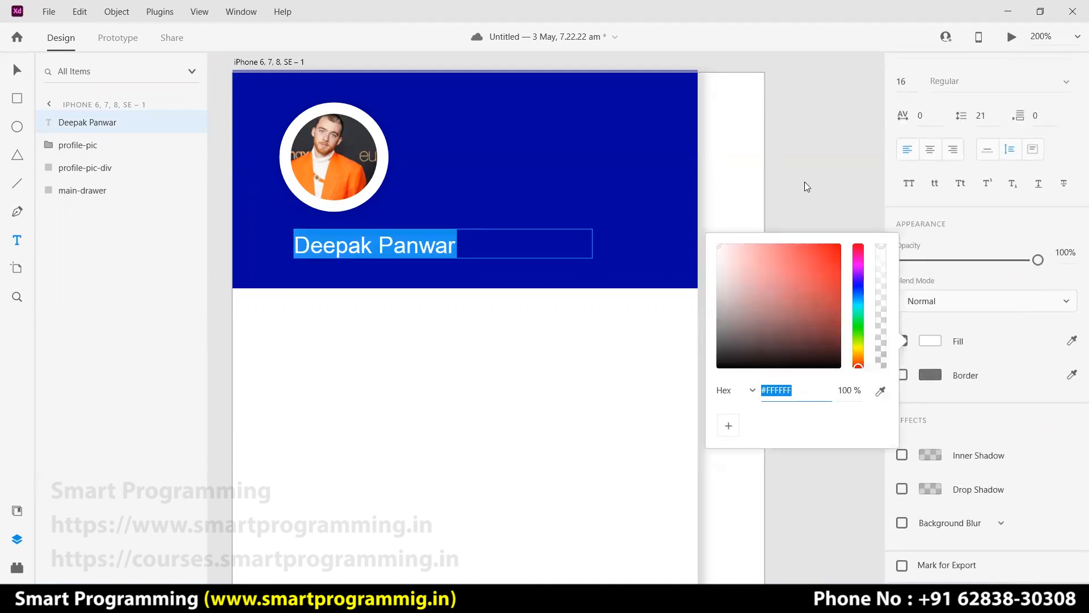
key("Escape")
left_click(426, 327)
left_click(303, 265)
left_click(300, 270)
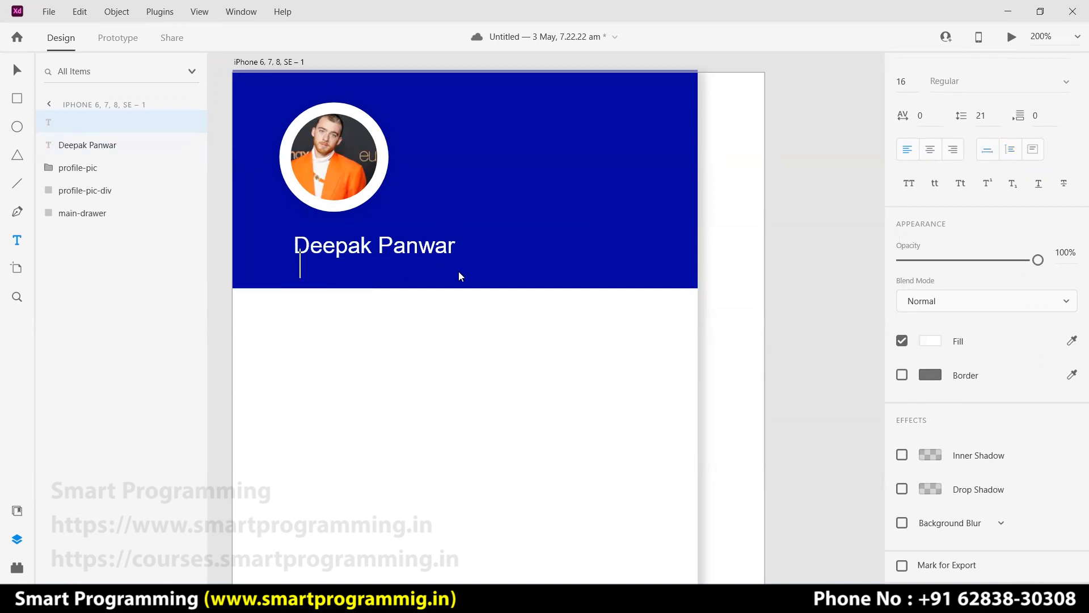
Type '(Trainer)' below the name at font size 12 and shift it left to align.
type("()")
key("Left")
type("Trainer")
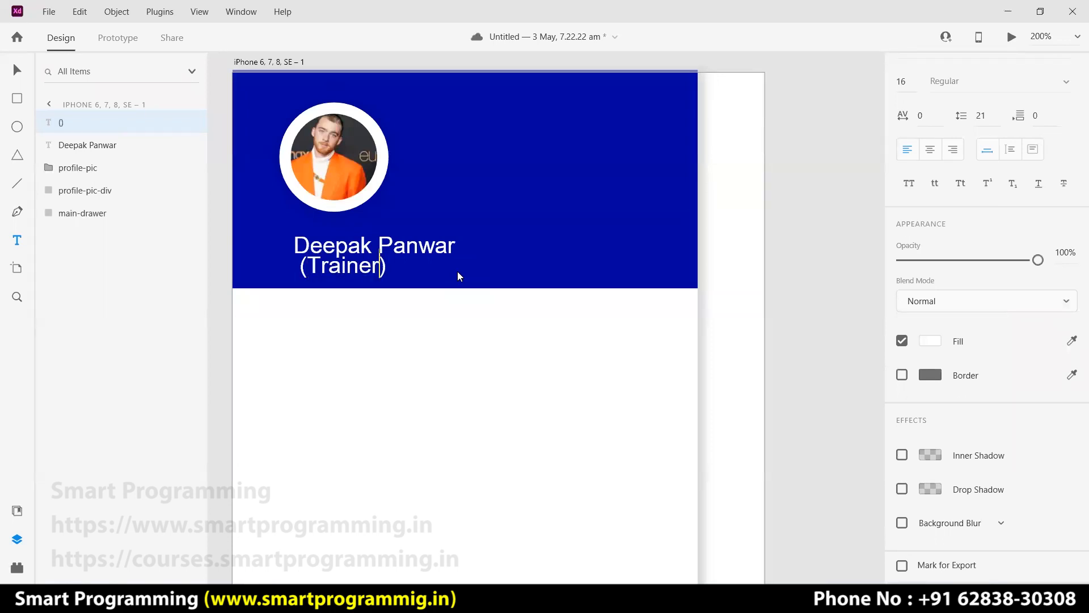
key("ctrl+a")
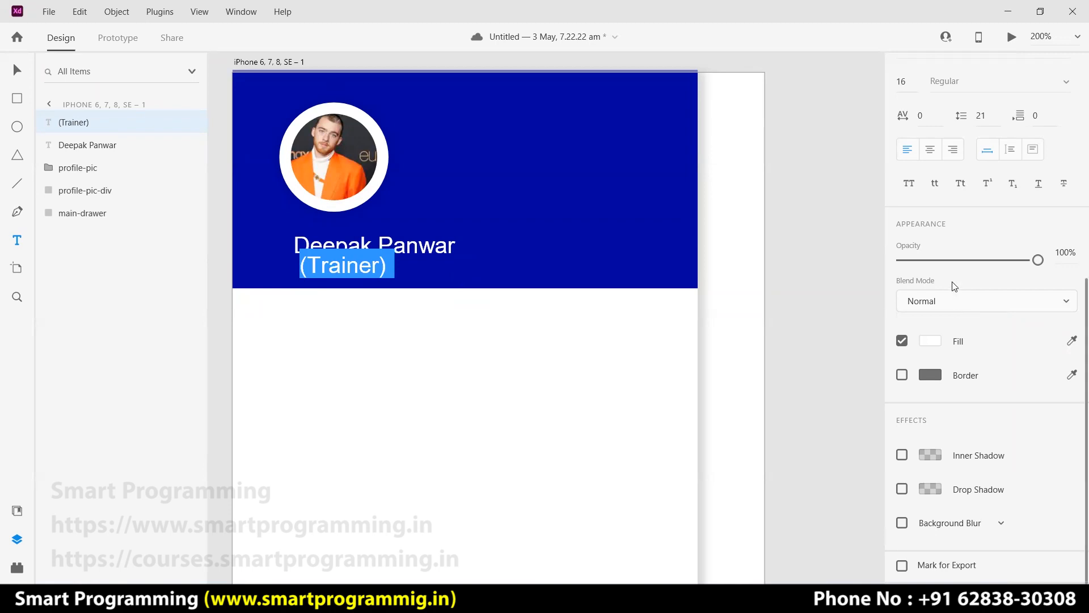
scroll(894, 321, "up", 5)
left_click(899, 322)
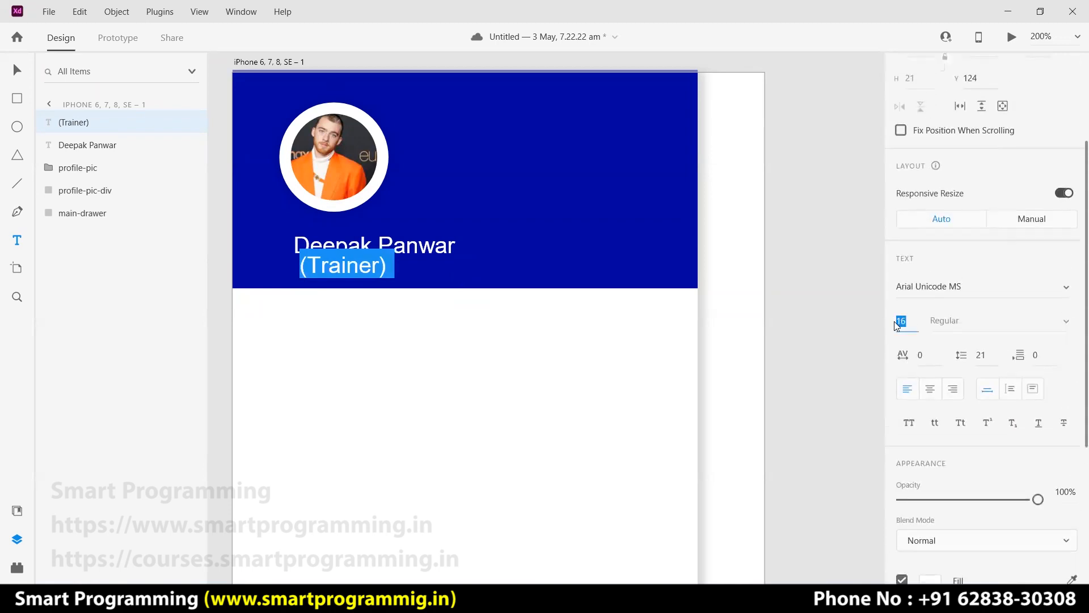
type("12")
key("Return")
key("Escape")
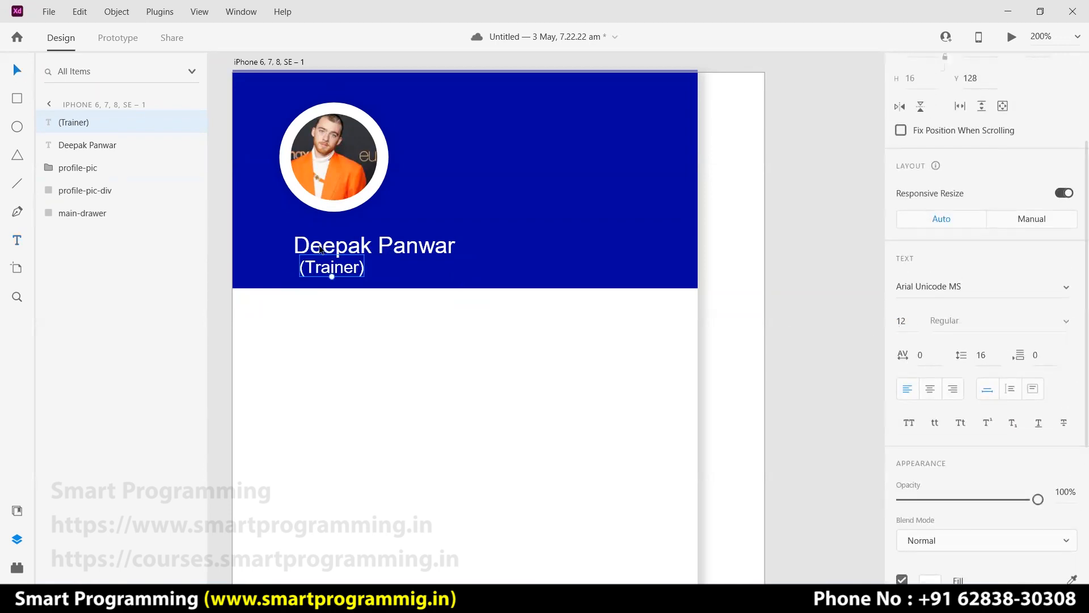
left_click_drag(341, 269, 336, 269)
left_click(344, 182)
left_click(344, 245)
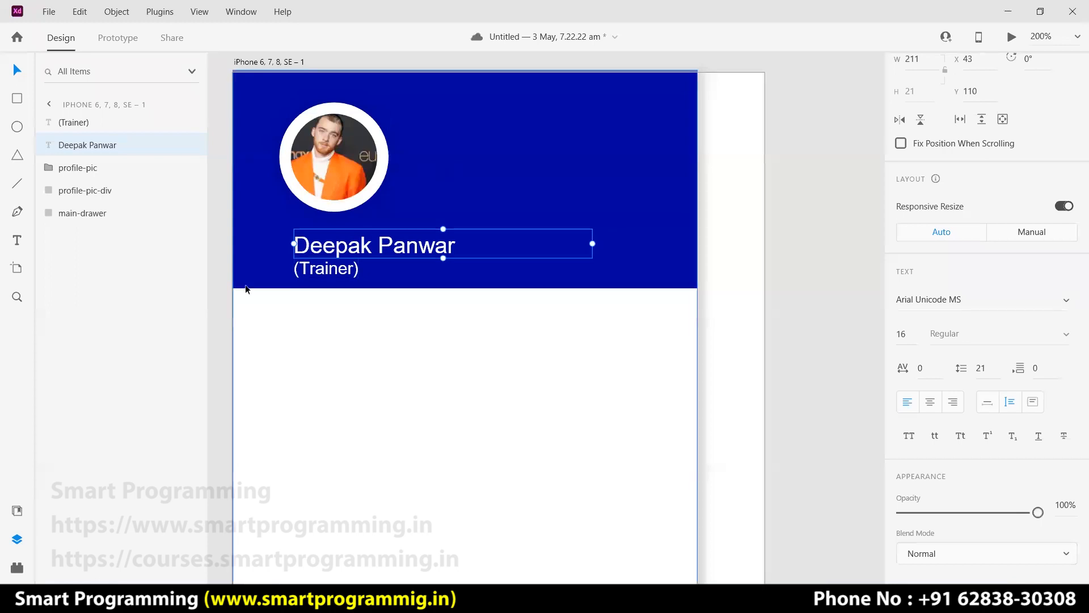
Add a vertical guide and snap the name's left edge to it.
left_click_drag(219, 145, 379, 273)
key("Escape")
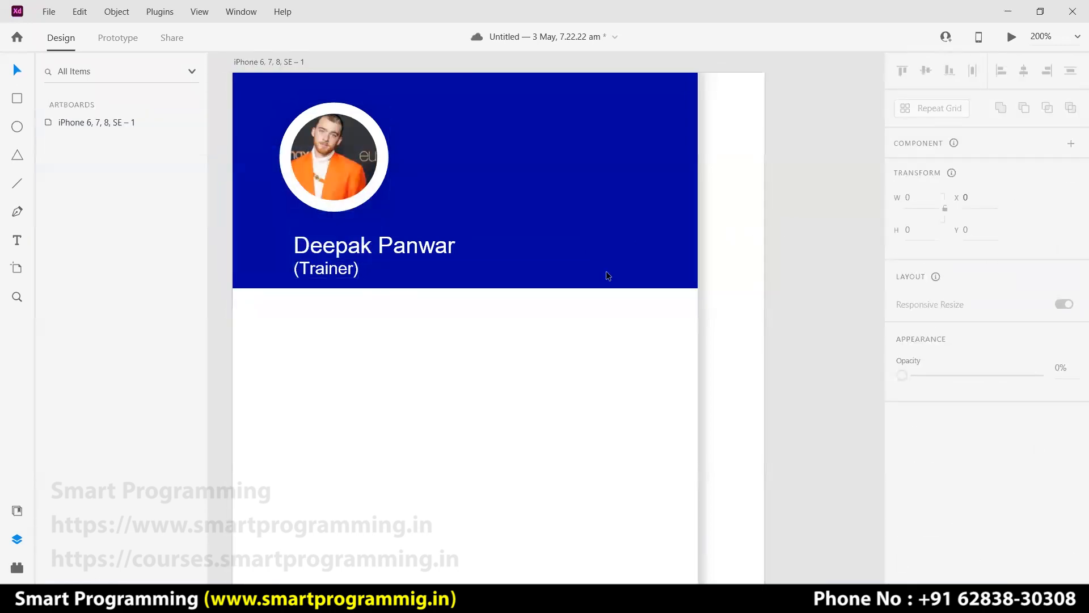
left_click_drag(225, 324, 278, 328)
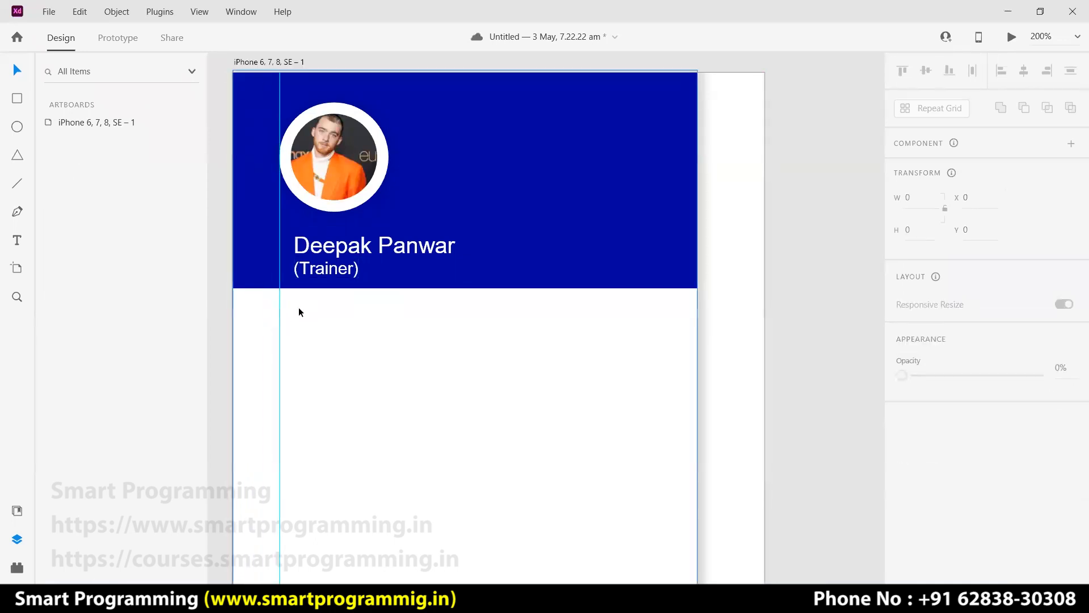
left_click_drag(338, 255, 318, 273)
left_click(787, 268)
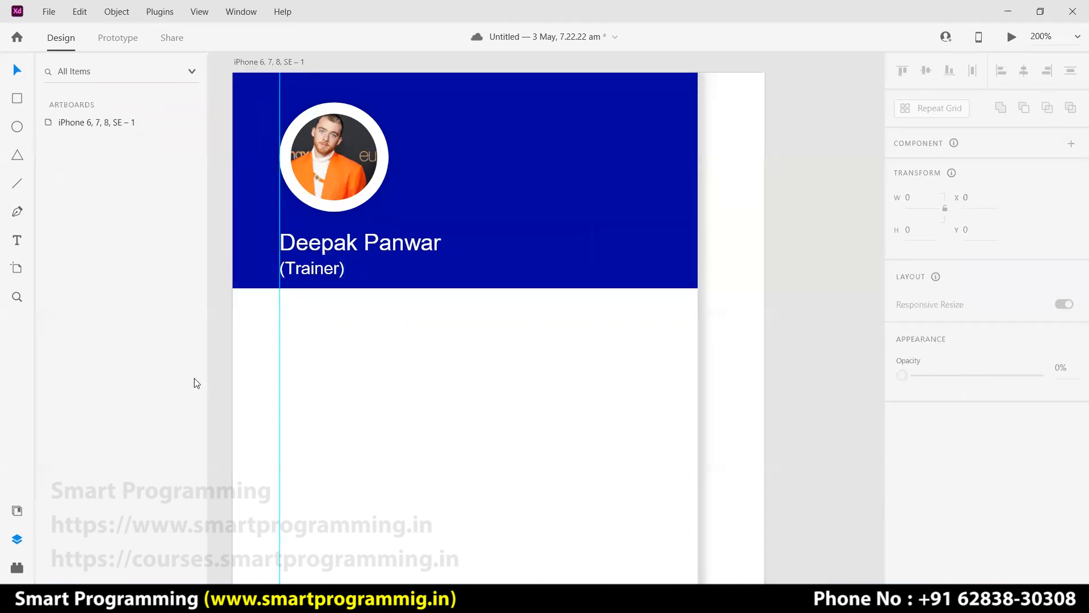
Move the guide to x 20, align avatar, name and (Trainer) on it, then remove it.
left_click(277, 358)
left_click_drag(277, 358, 261, 357)
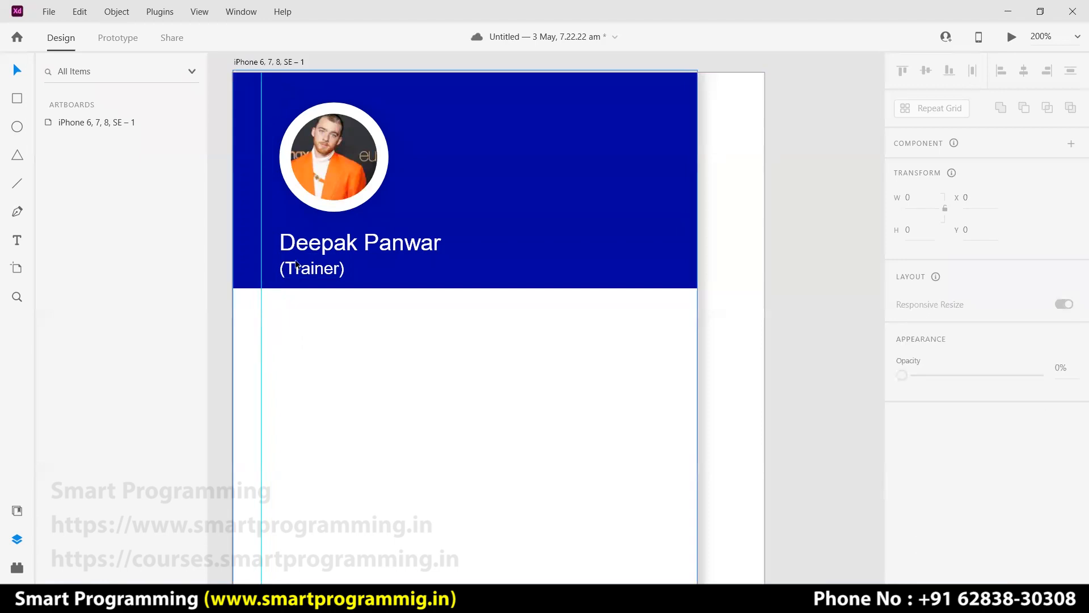
left_click_drag(306, 173, 287, 175)
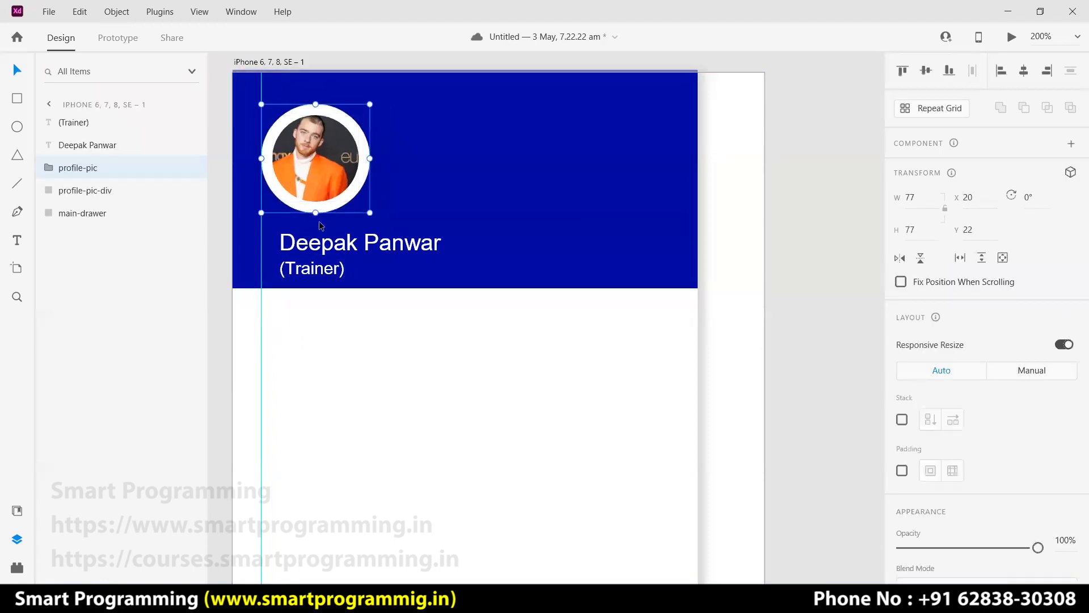
left_click(307, 249)
left_click_drag(307, 248, 292, 274)
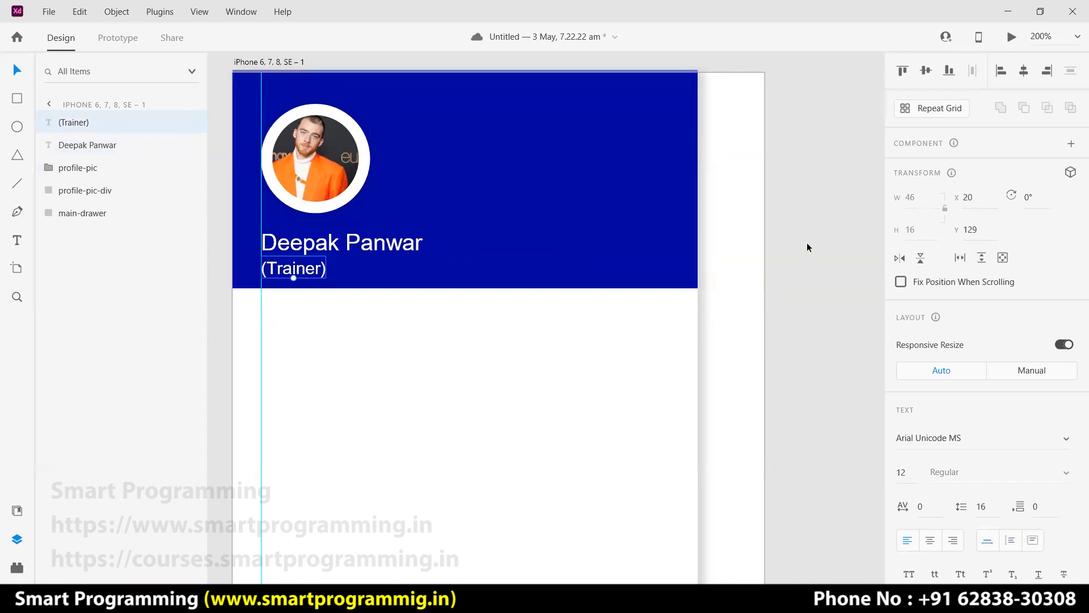
left_click(793, 246)
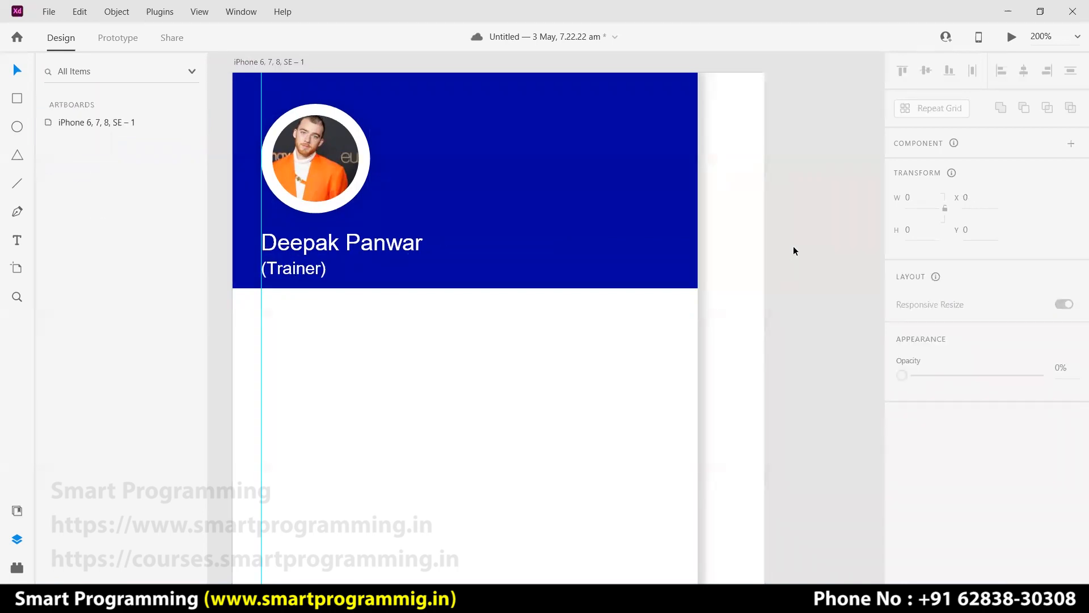
key("ctrl+0")
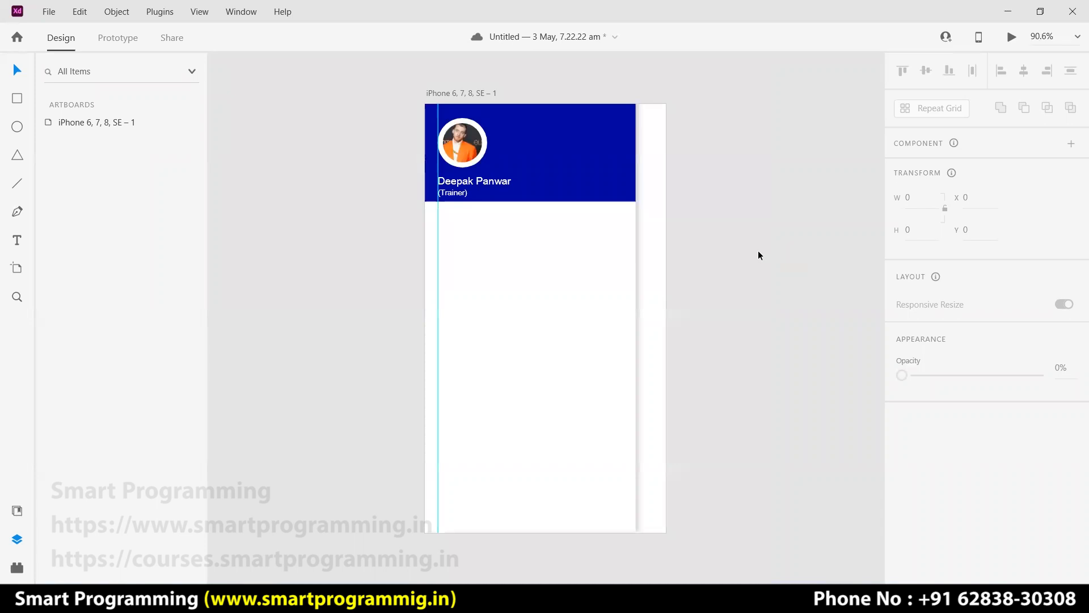
left_click_drag(438, 312, 397, 315)
left_click(709, 301)
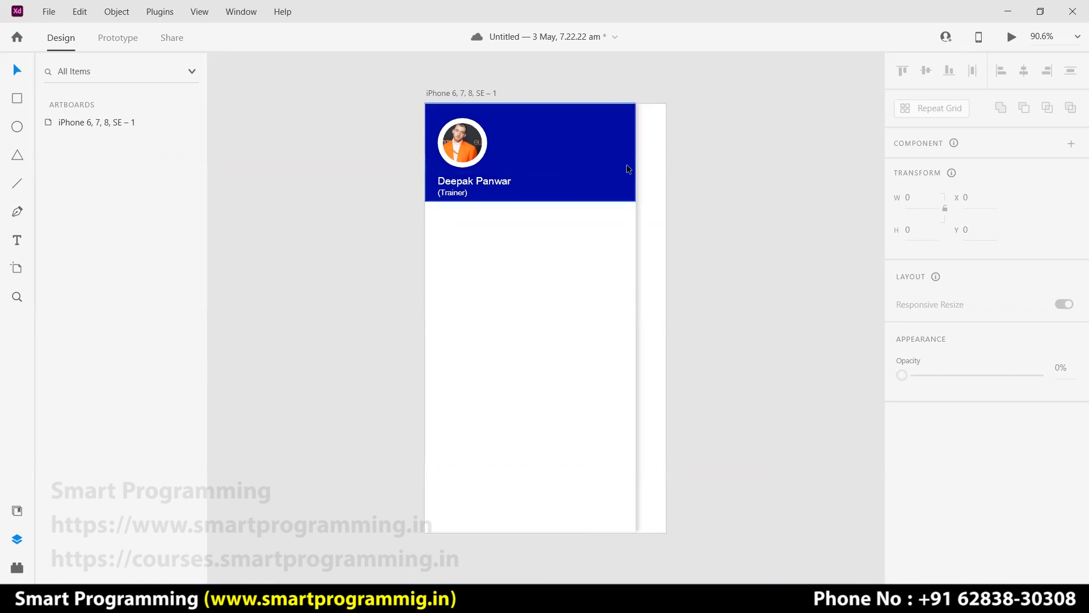
Draw a circle at the artboard's top edge near the header.
left_click(575, 145)
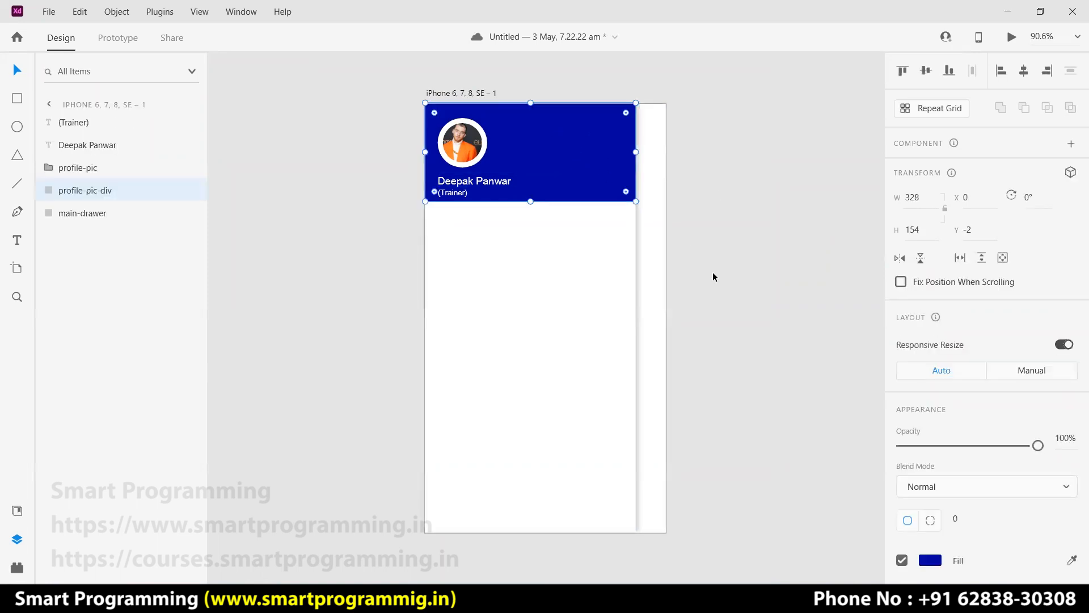
left_click(762, 311)
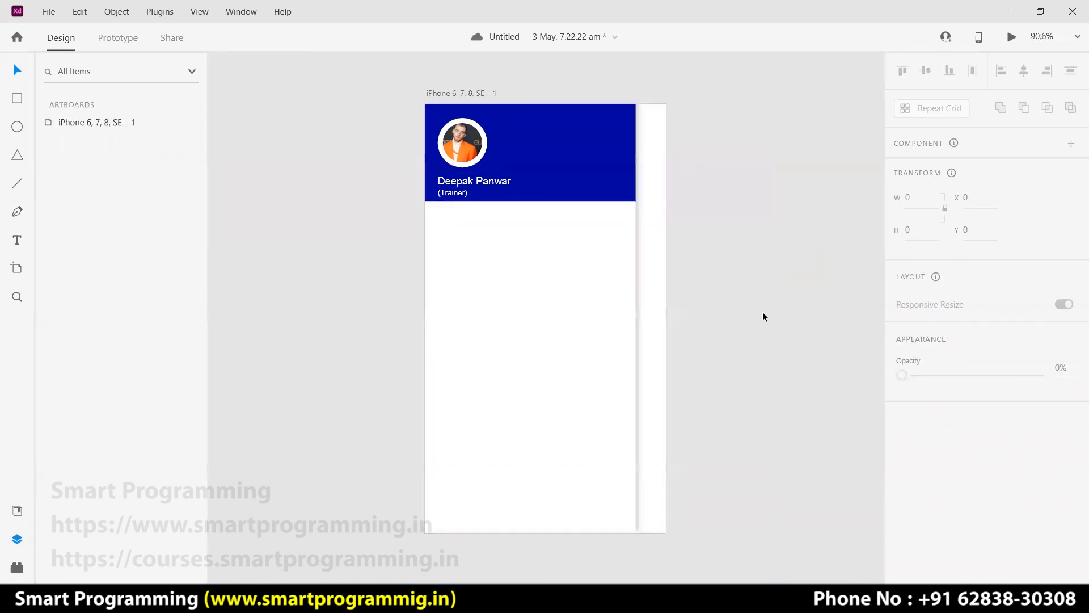
left_click(622, 157)
left_click(746, 211)
left_click(17, 126)
left_click_drag(567, 89, 646, 166)
Redraw the circle over the header's top-right corner and remove its border.
key("ctrl+z")
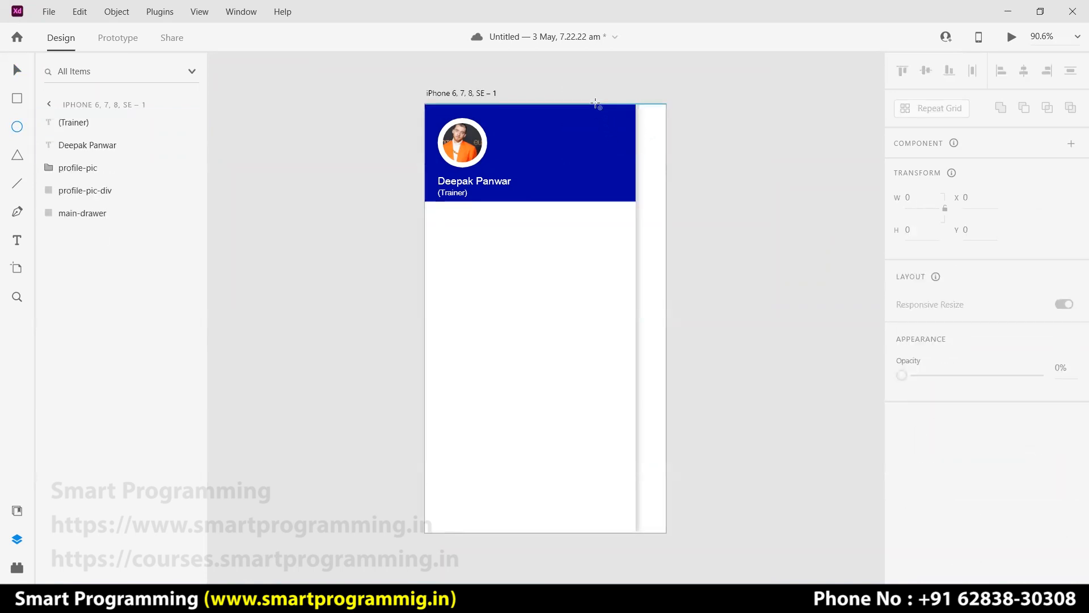
left_click_drag(589, 78, 679, 164)
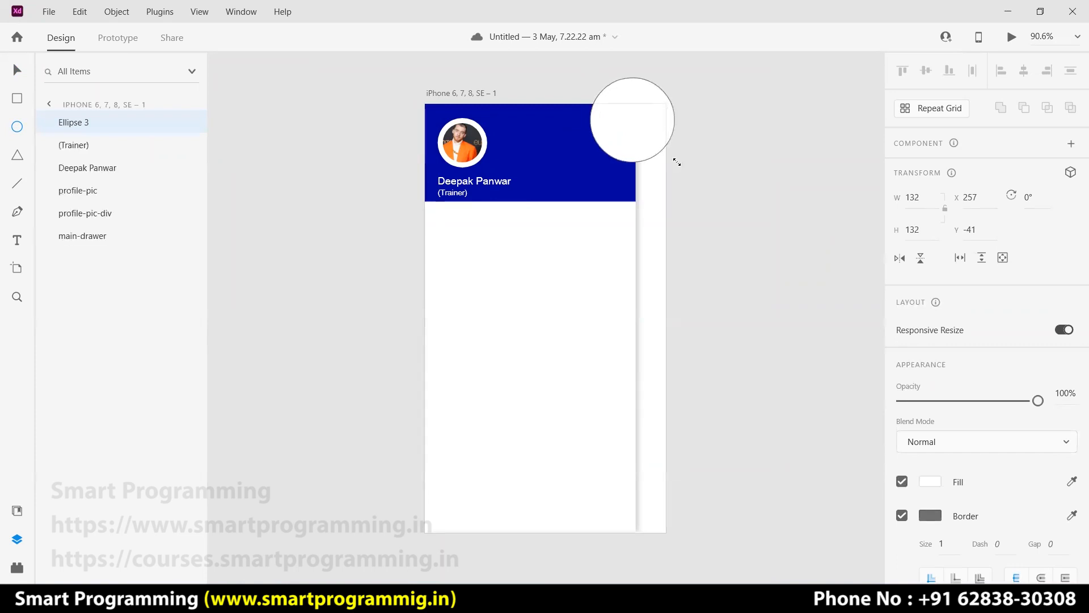
key("v")
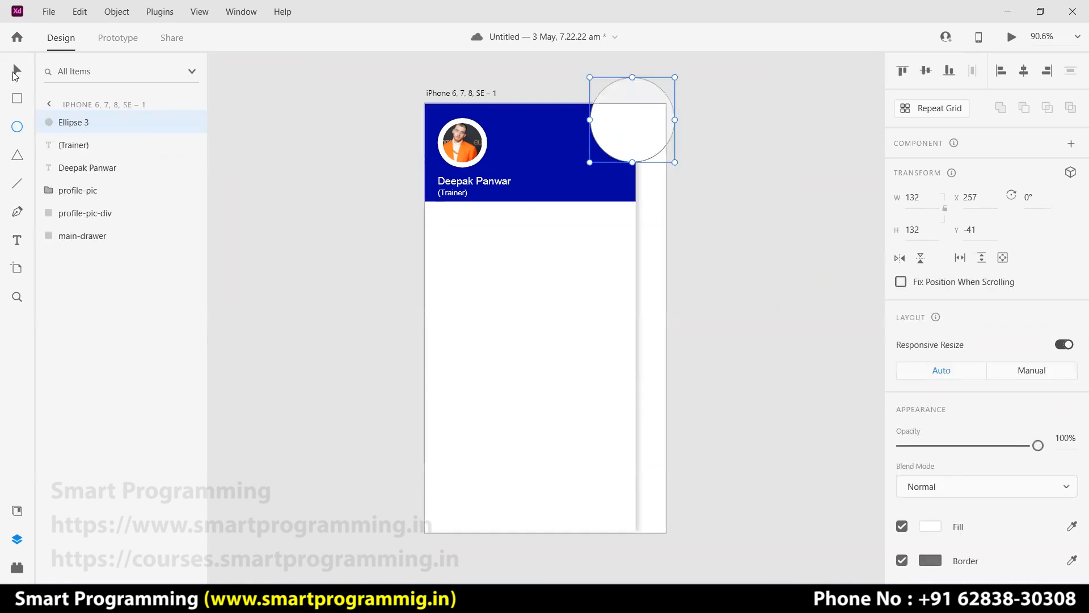
scroll(911, 435, "down", 5)
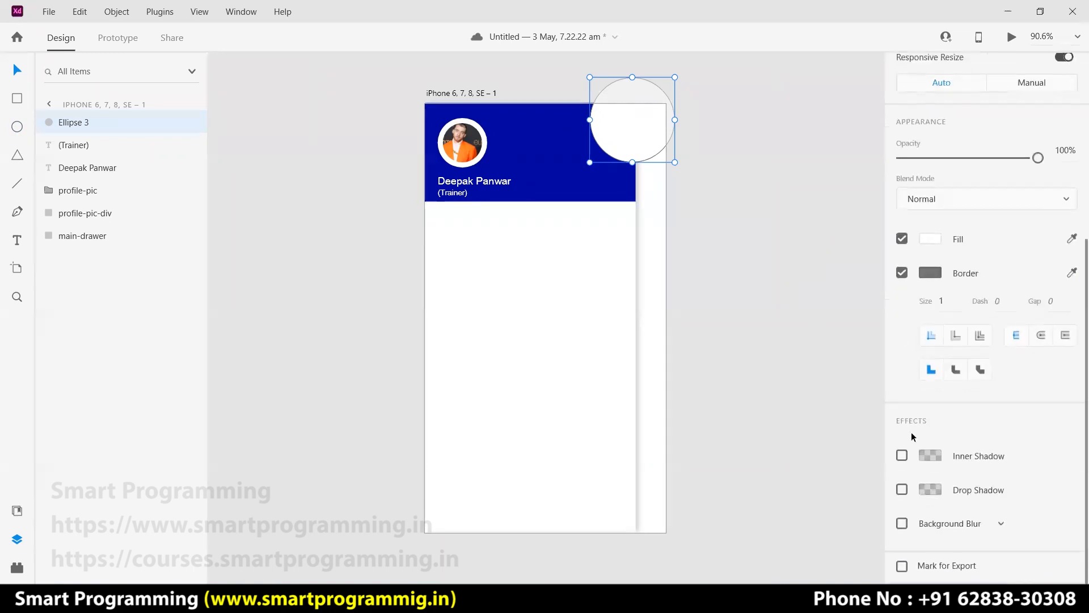
left_click(901, 272)
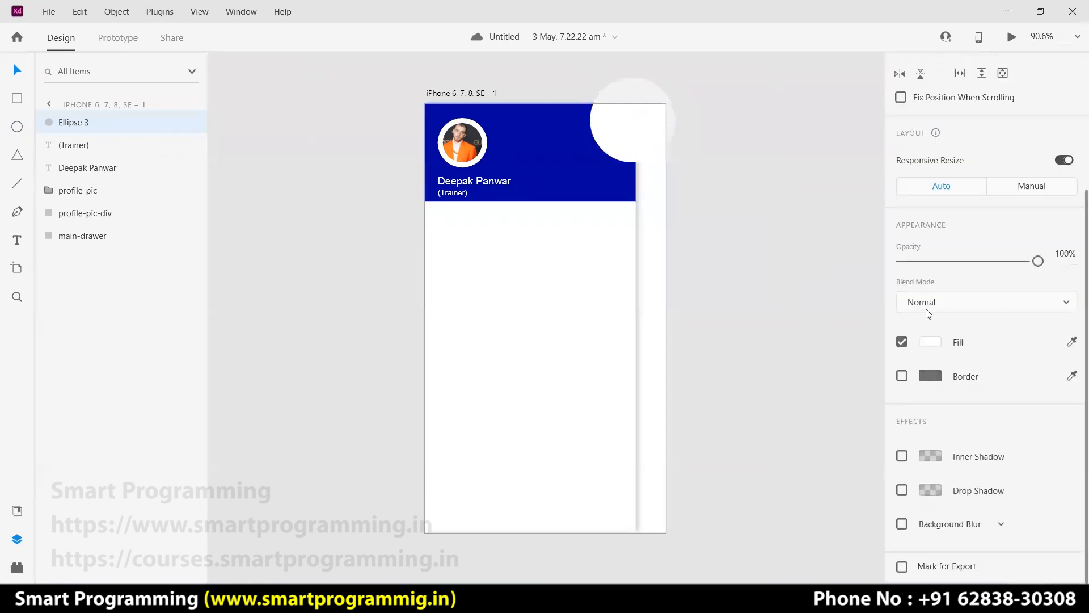
Fill the circle with the header's blue via the eyedropper and lighten it slightly.
left_click(931, 343)
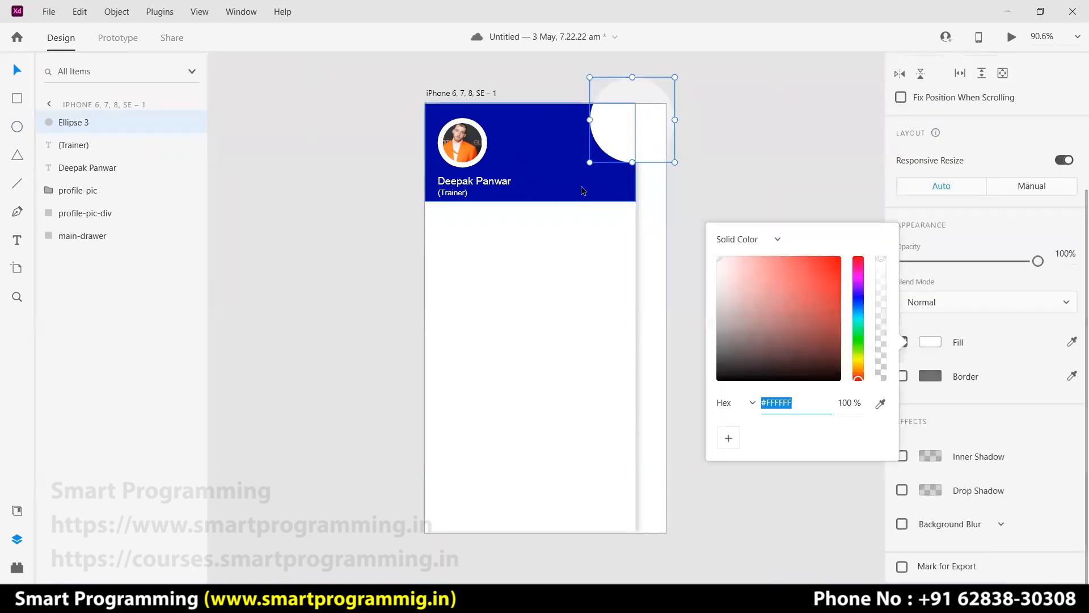
left_click(581, 185)
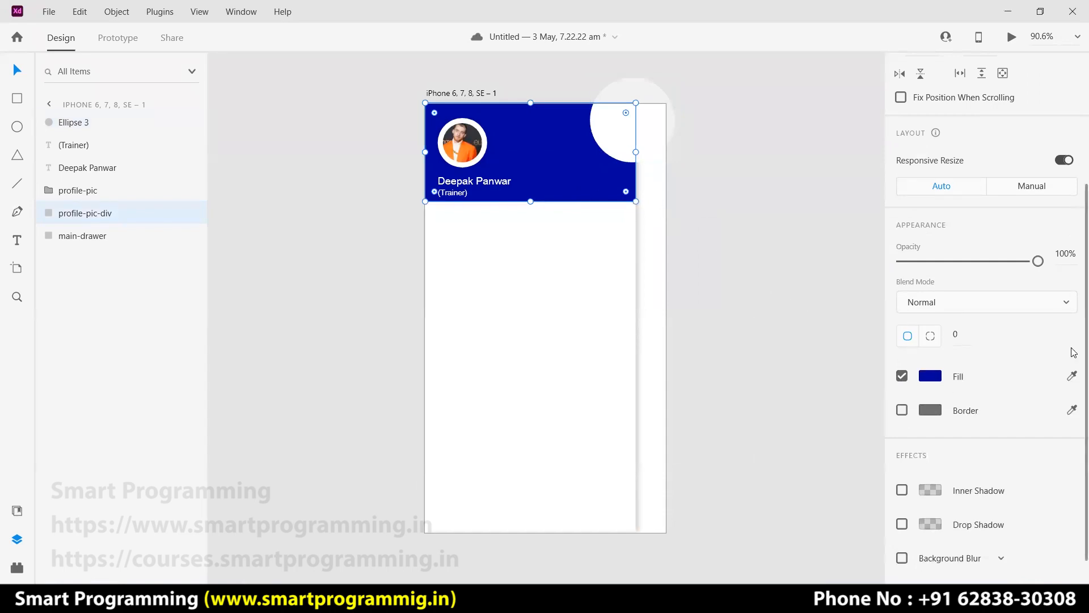
left_click(1071, 375)
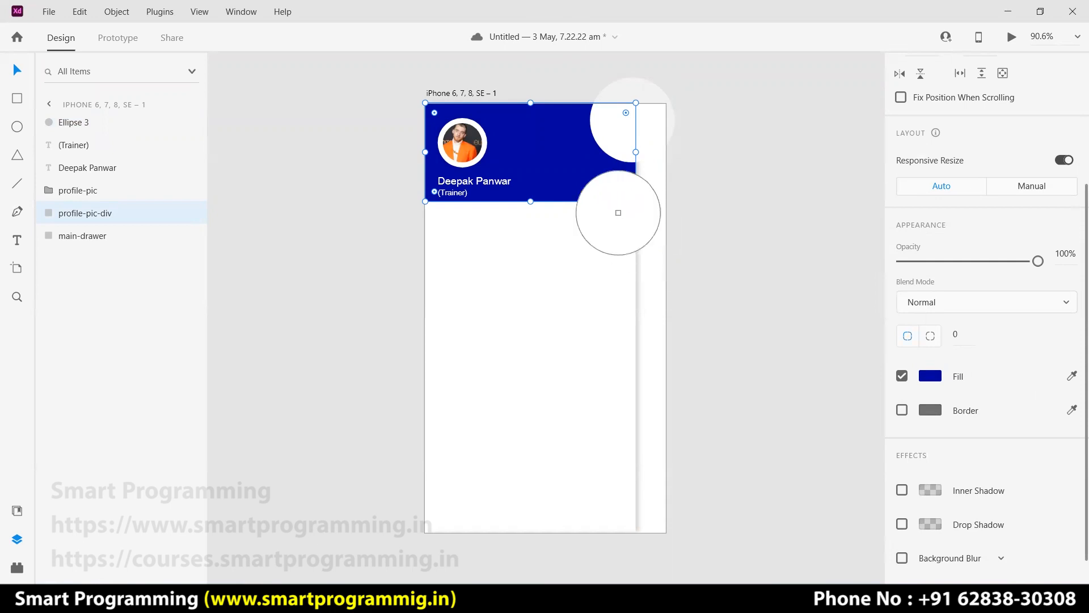
left_click(550, 154)
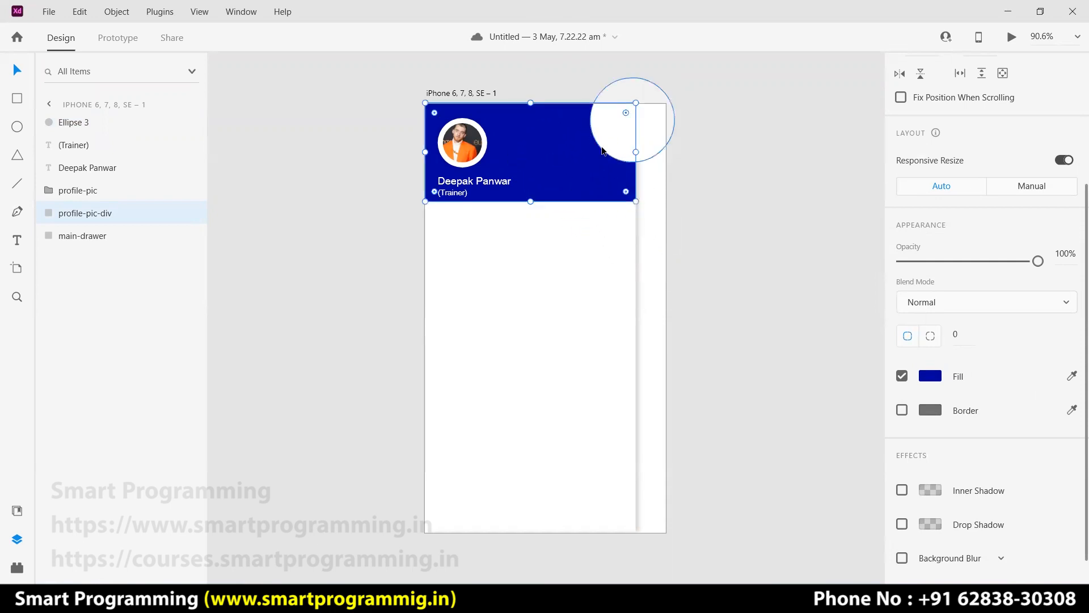
left_click(615, 132)
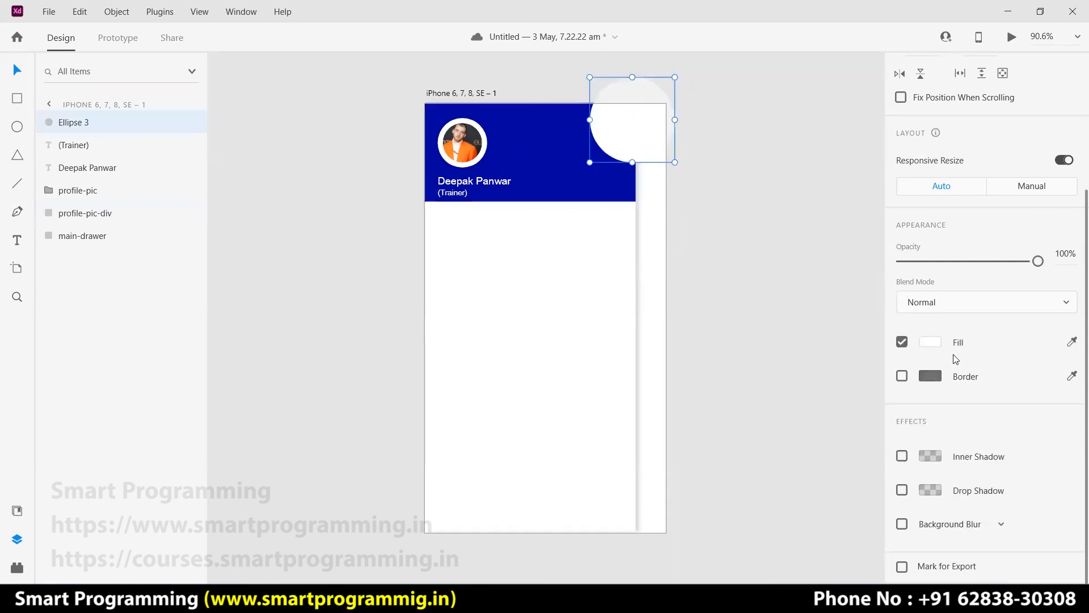
left_click(930, 341)
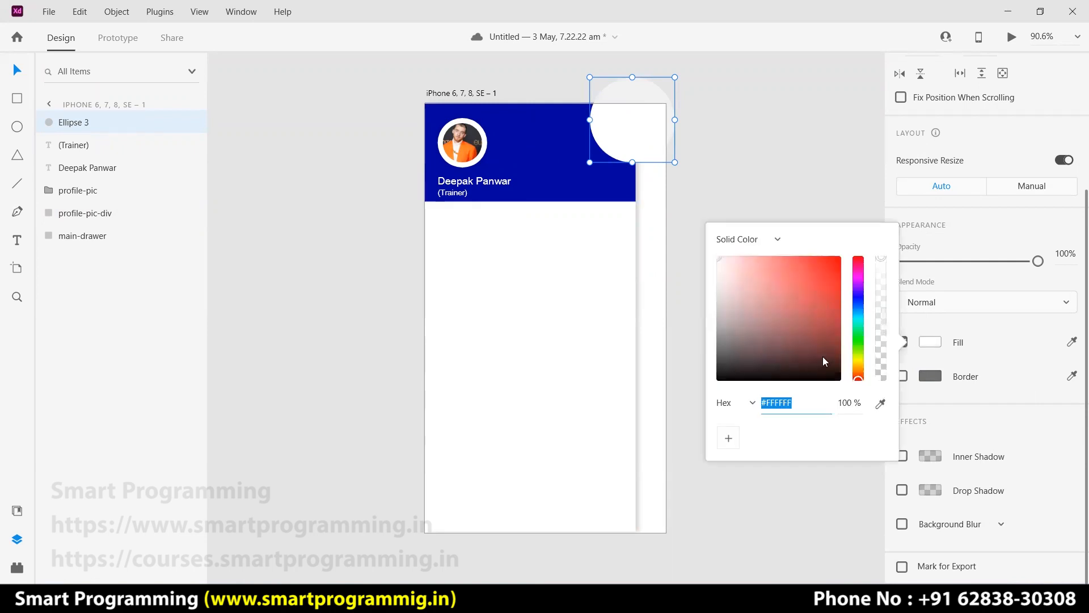
left_click(860, 302)
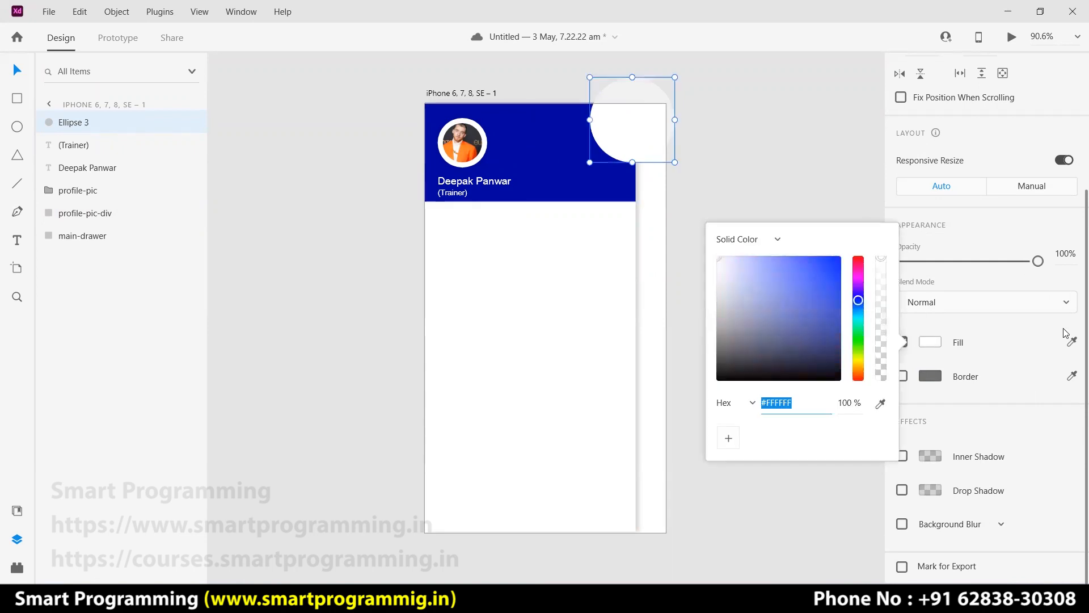
left_click(881, 403)
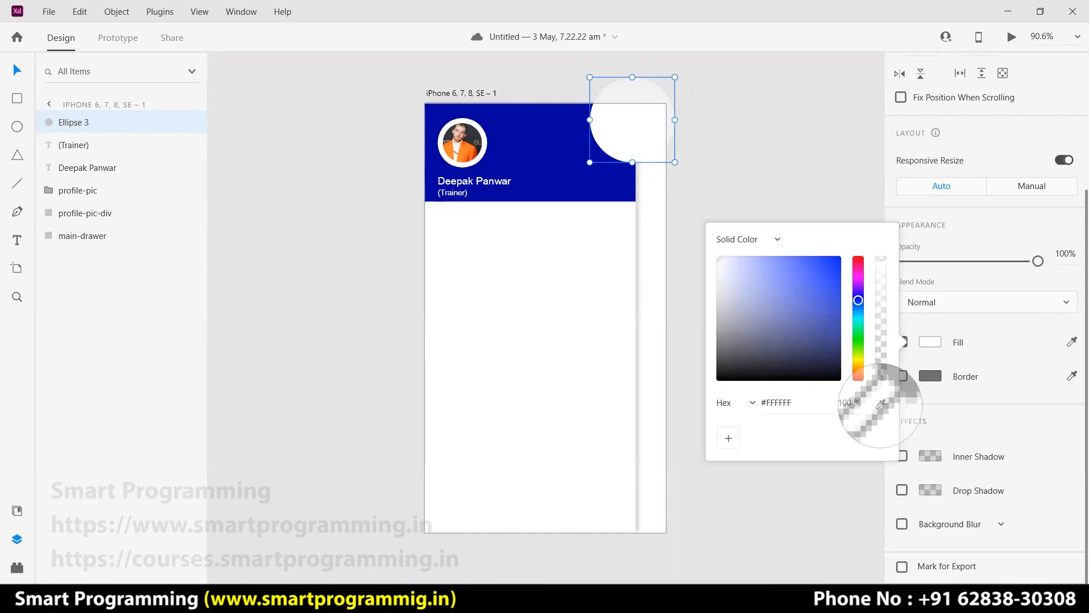
left_click(580, 146)
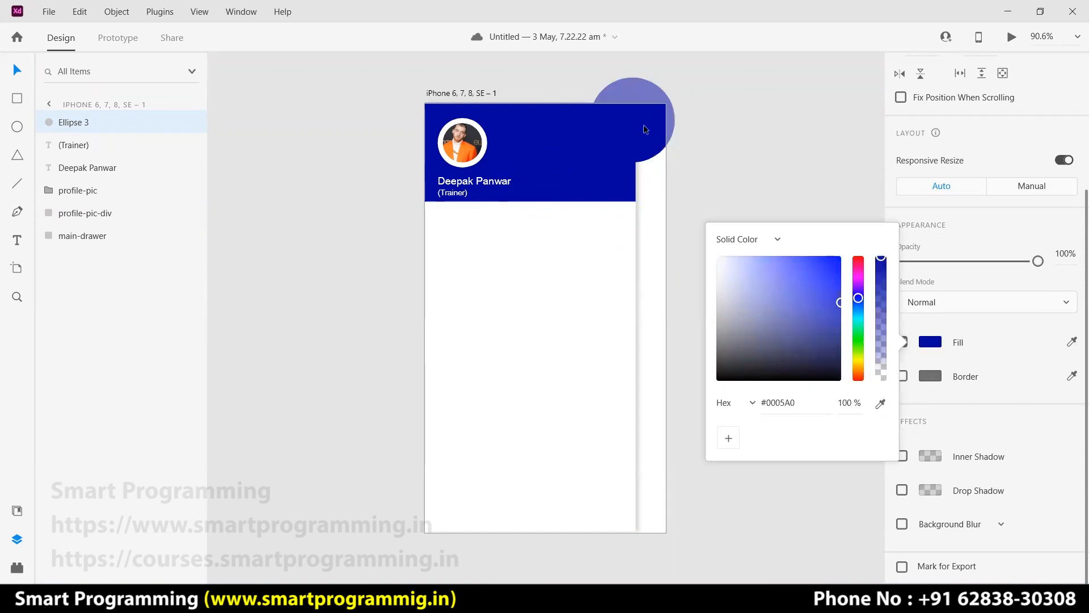
left_click(824, 301)
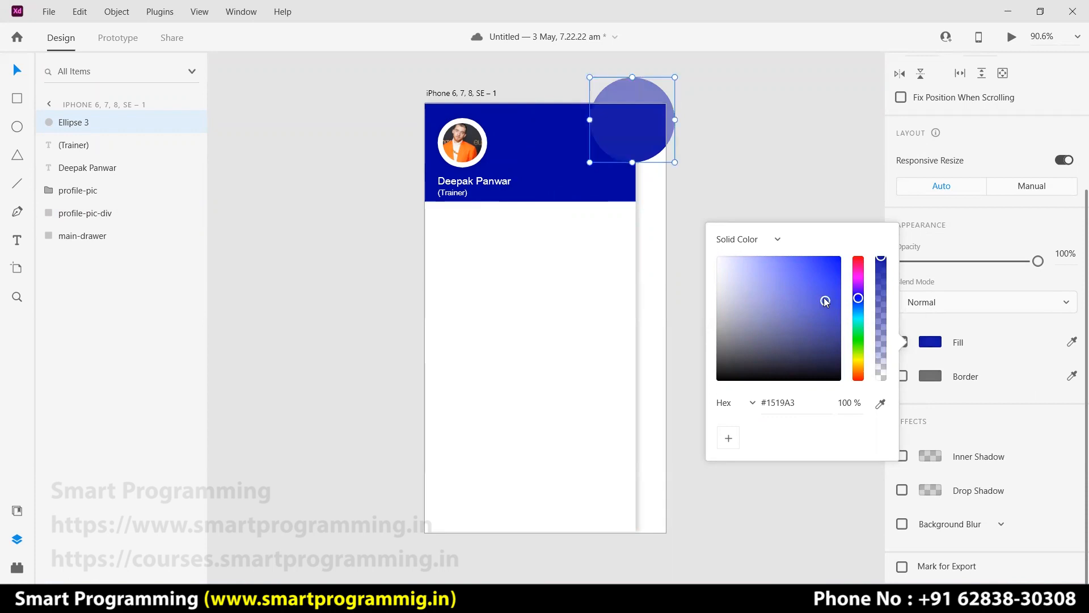
left_click(819, 292)
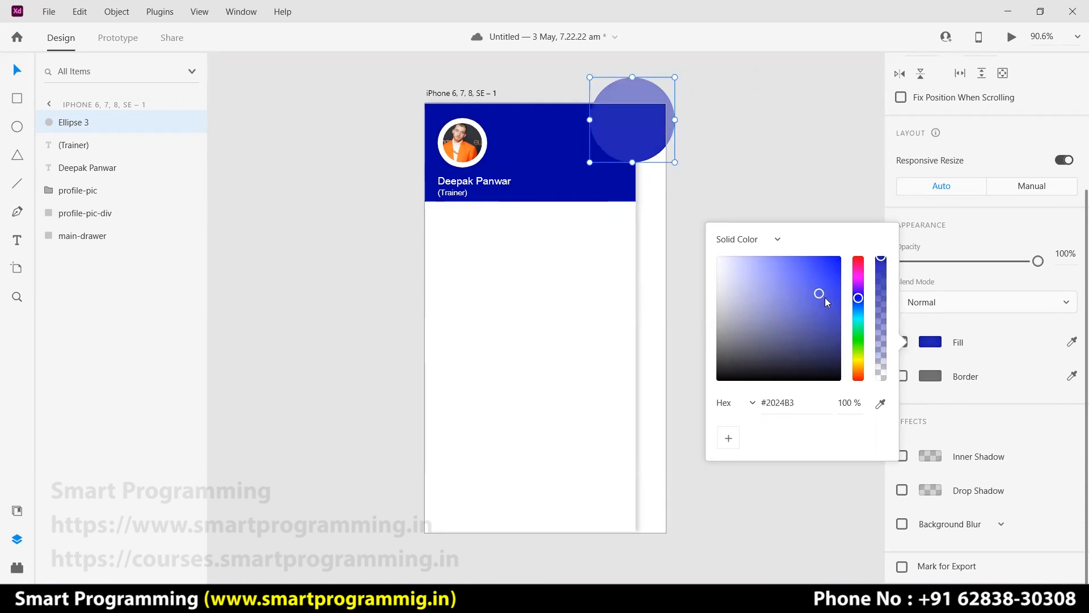
left_click(826, 298)
left_click(787, 175)
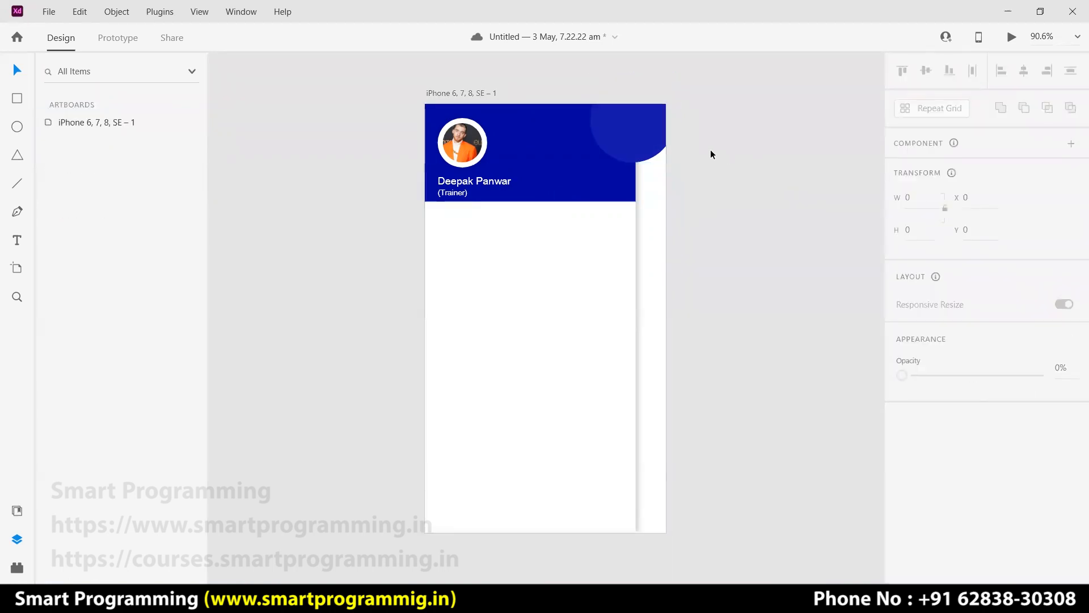
left_click(654, 139)
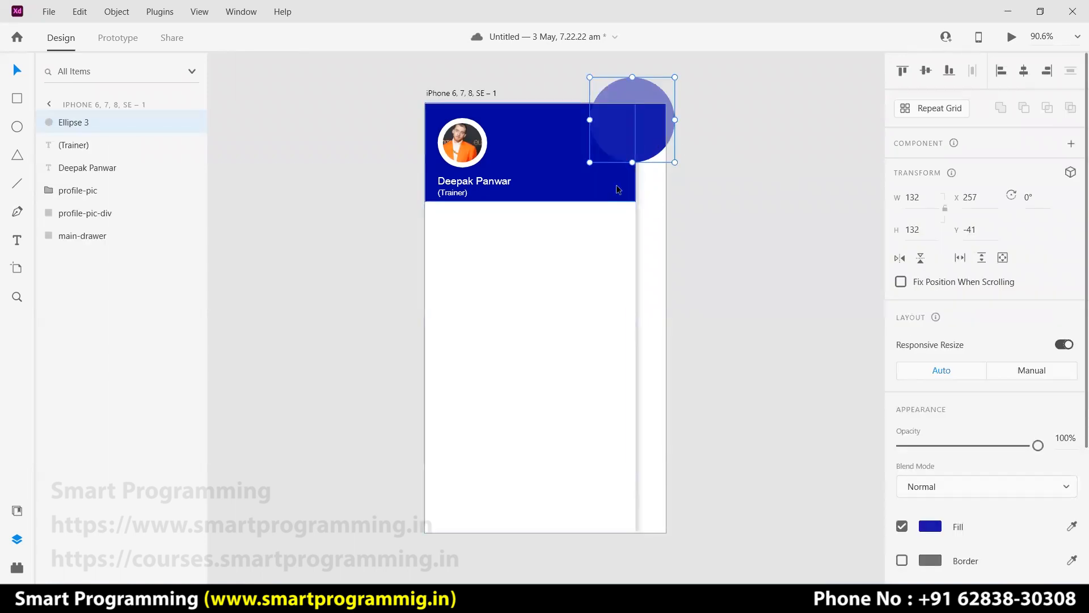
Select the circle, header and drawer together and save the document.
left_click(616, 184)
left_click(649, 124)
left_click_drag(565, 80, 621, 127)
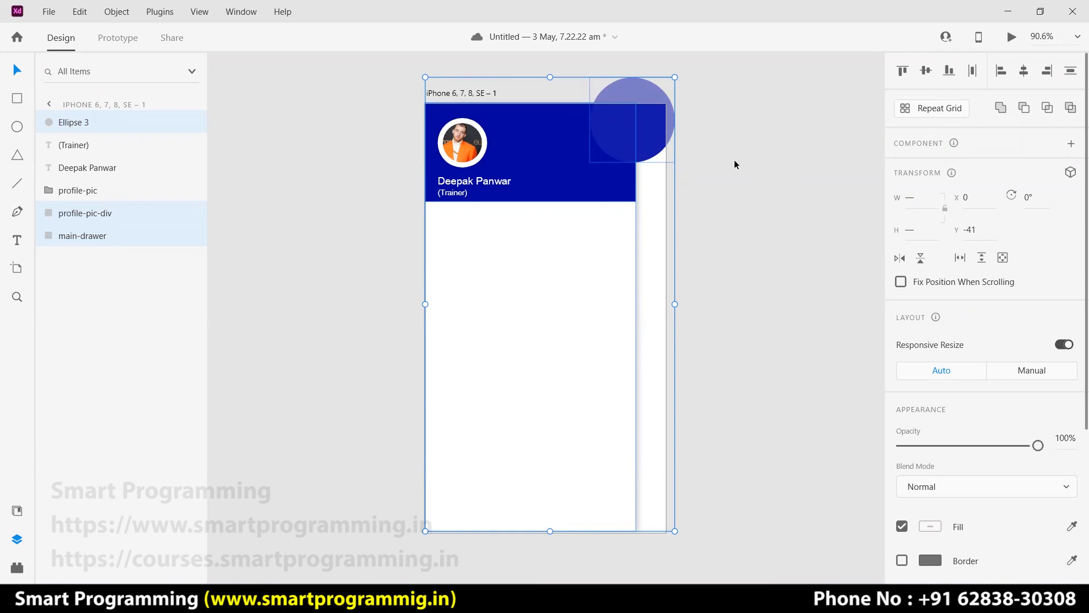
key("ctrl+s")
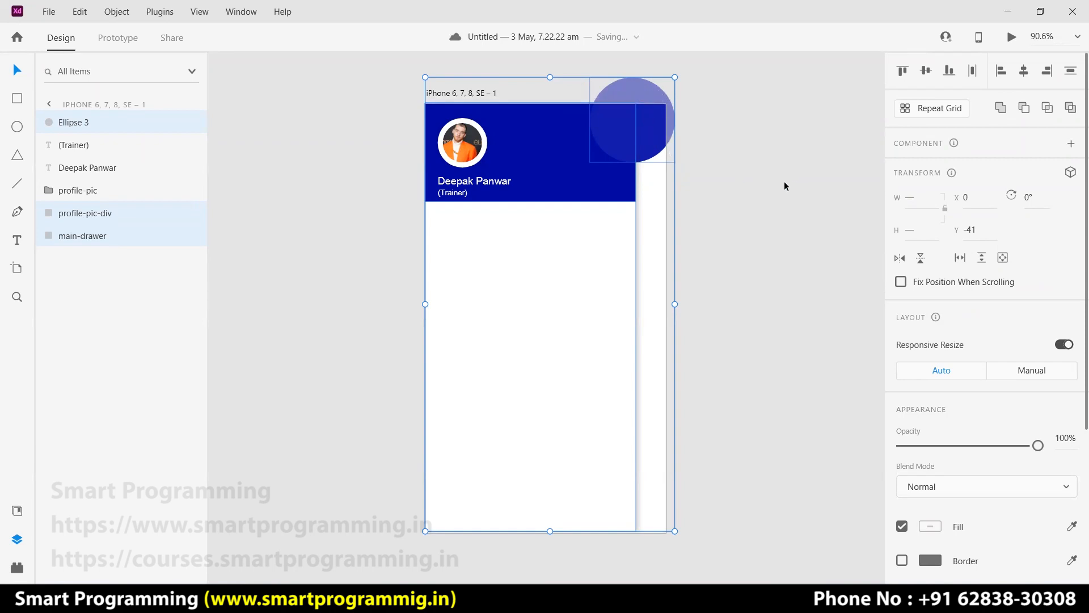
Try intersecting the three shapes, move the result aside, then undo it.
left_click(1047, 107)
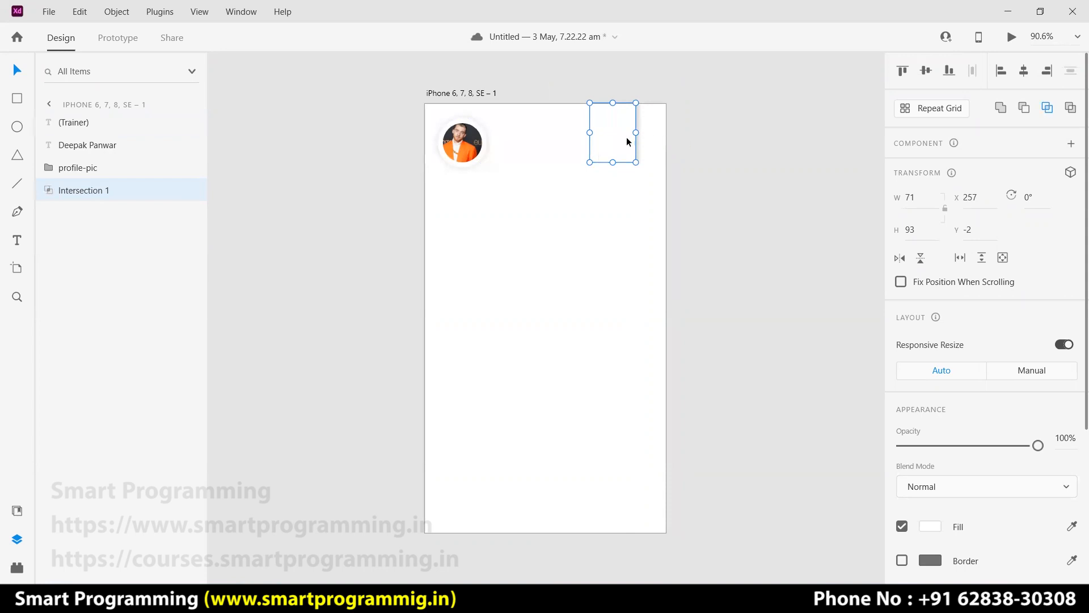
left_click_drag(626, 138, 732, 134)
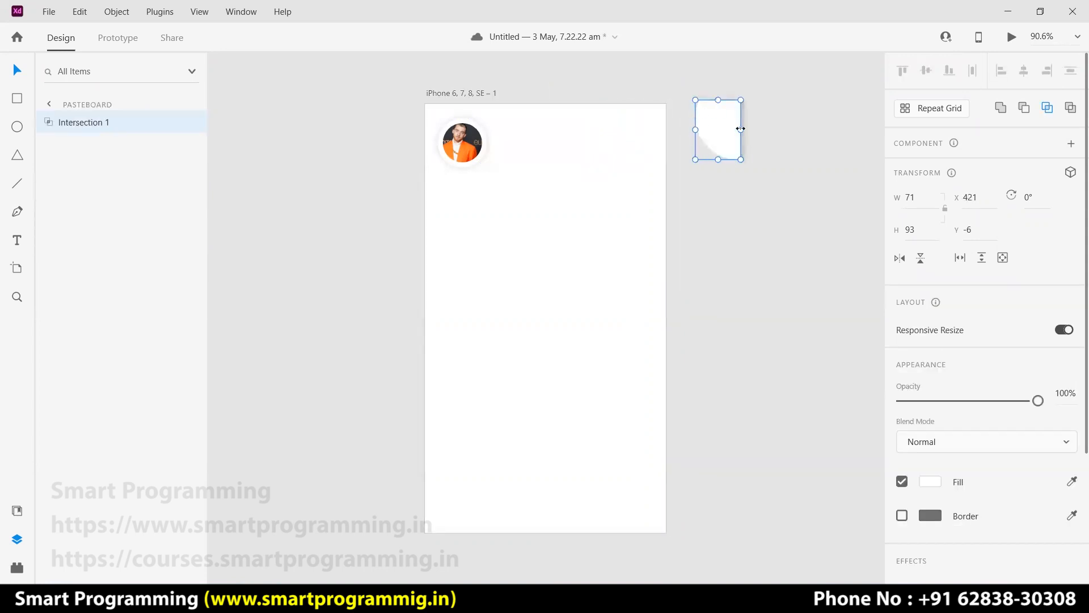
left_click(747, 238)
key("ctrl+z")
key("ctrl+z")
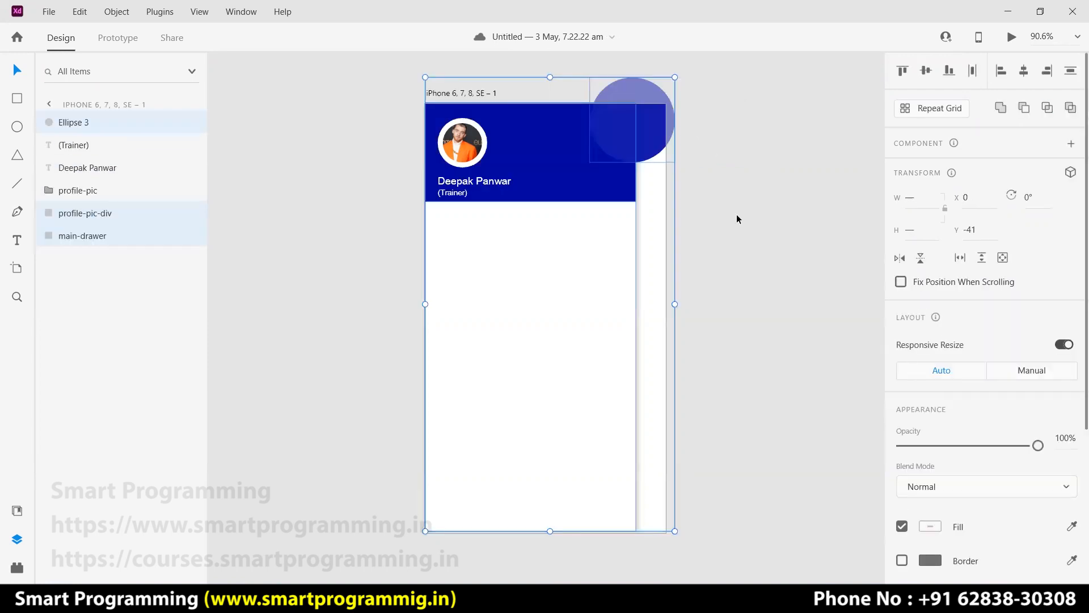
Move the circle, header and drawer off the artboard and delete the white drawer.
left_click(438, 96)
left_click_drag(571, 81, 631, 143)
left_click_drag(584, 175, 845, 169)
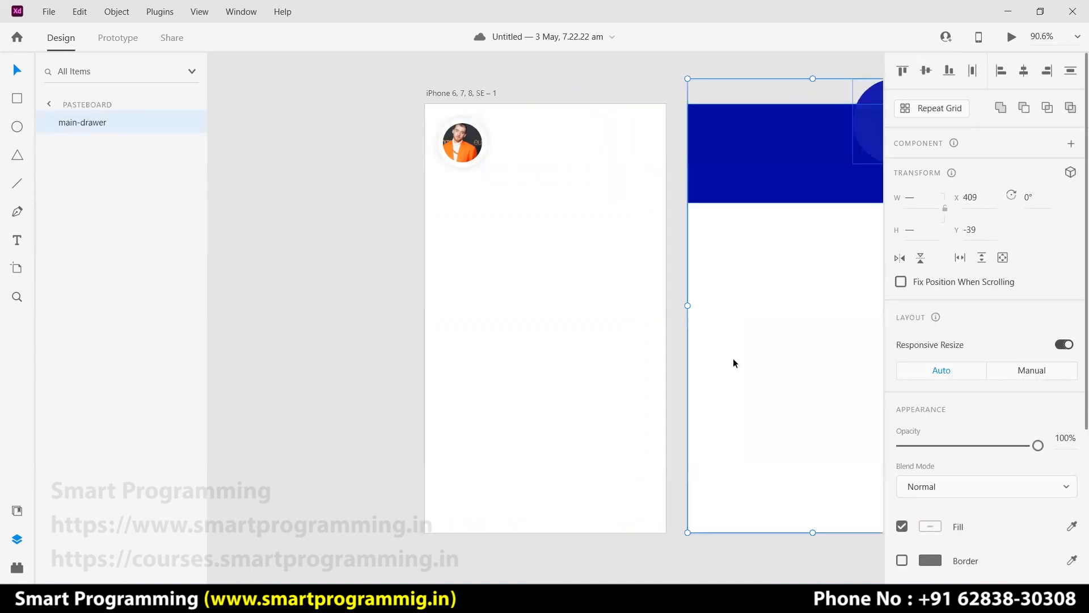
scroll(771, 471, "right", 5)
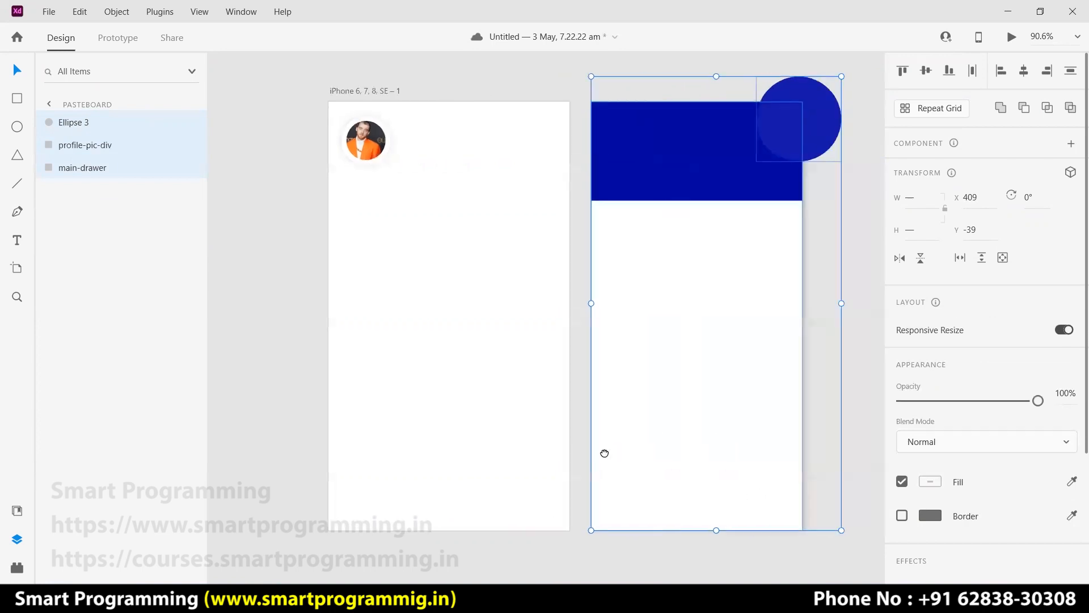
left_click(808, 326)
left_click(610, 332)
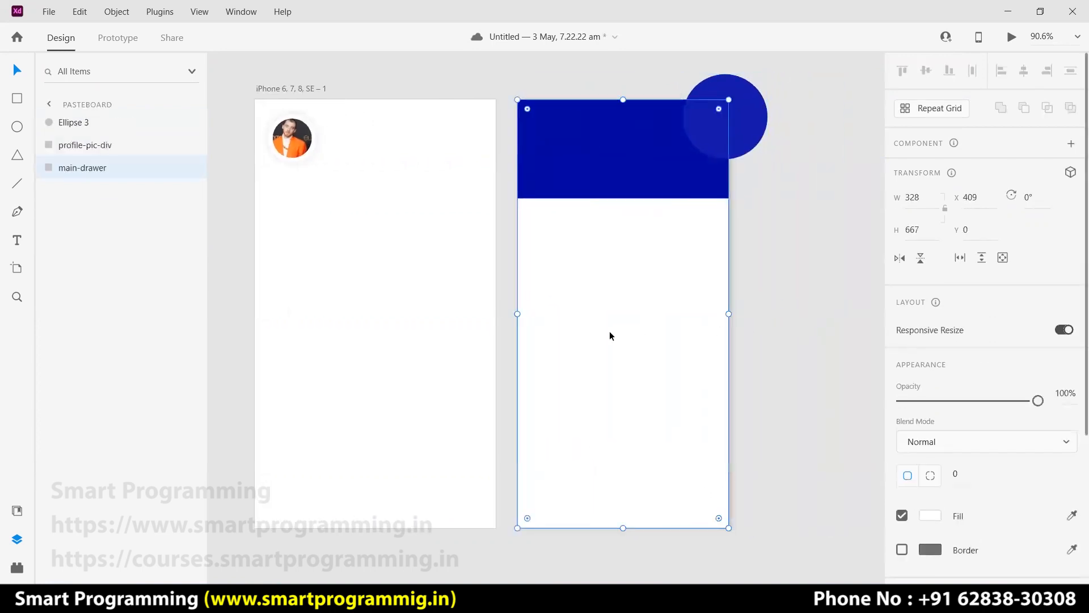
key("Delete")
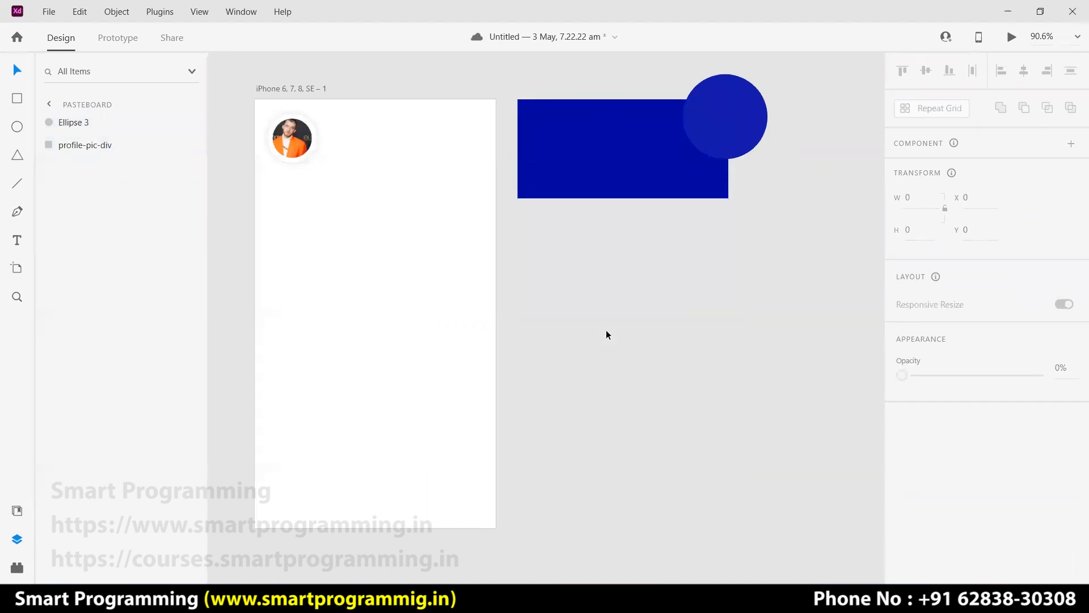
Duplicate circle, header and drawer beside the artboard, delete the drawer copy, select the rest.
left_click_drag(676, 78, 807, 162)
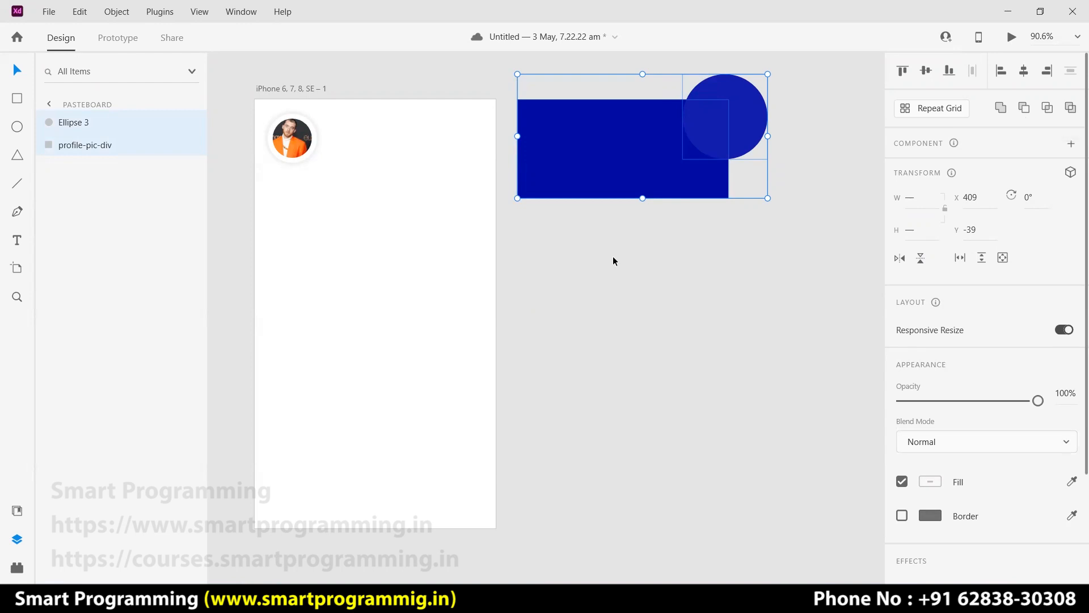
left_click(650, 241)
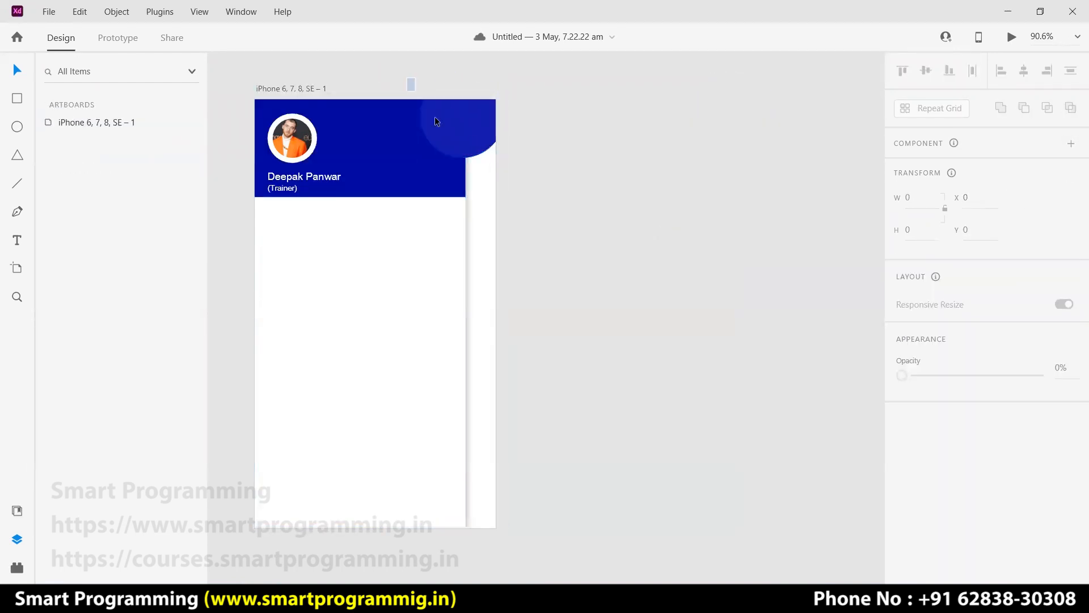
left_click(437, 119)
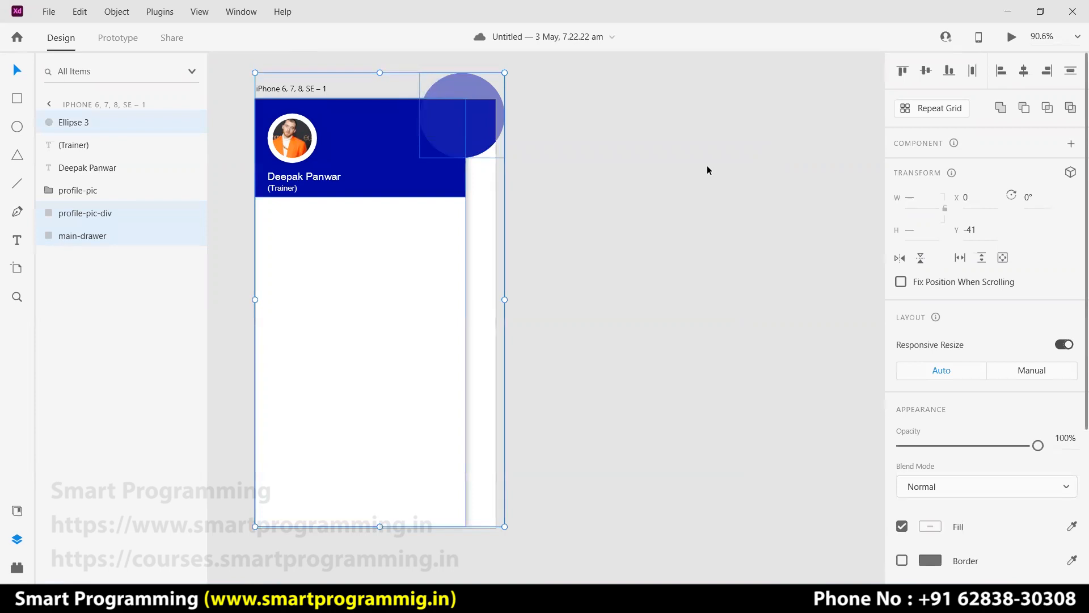
key("ctrl+d")
left_click_drag(395, 193, 686, 200)
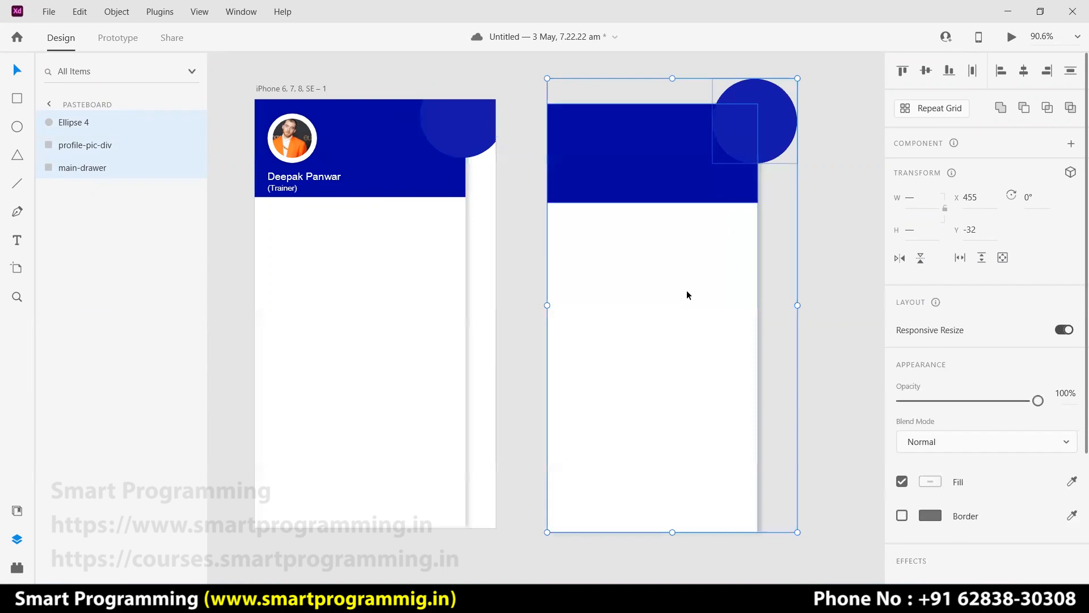
left_click(847, 317)
left_click(676, 339)
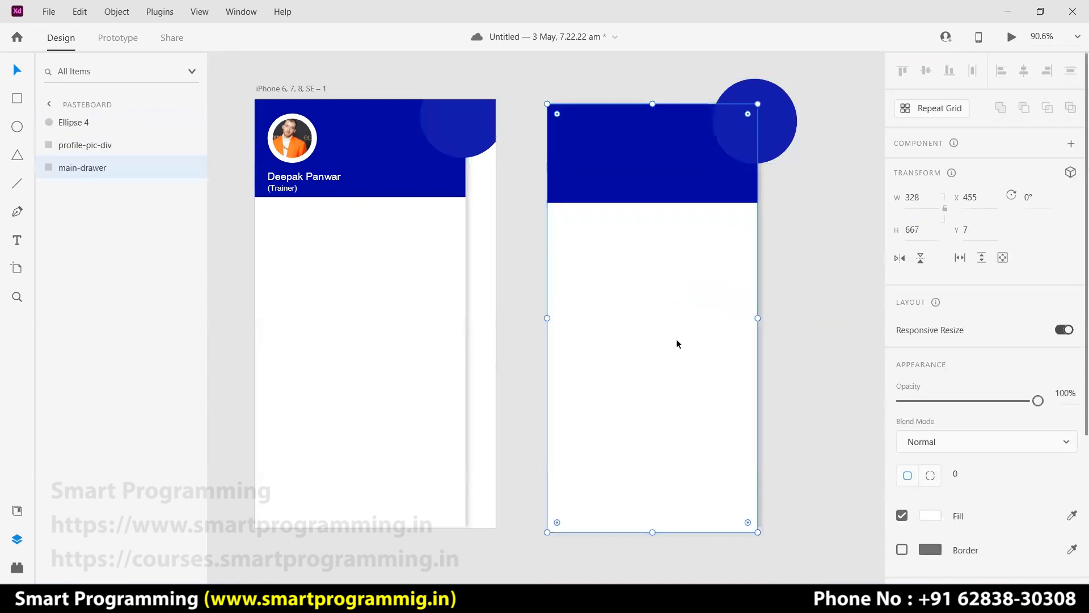
key("Delete")
left_click_drag(817, 148, 710, 200)
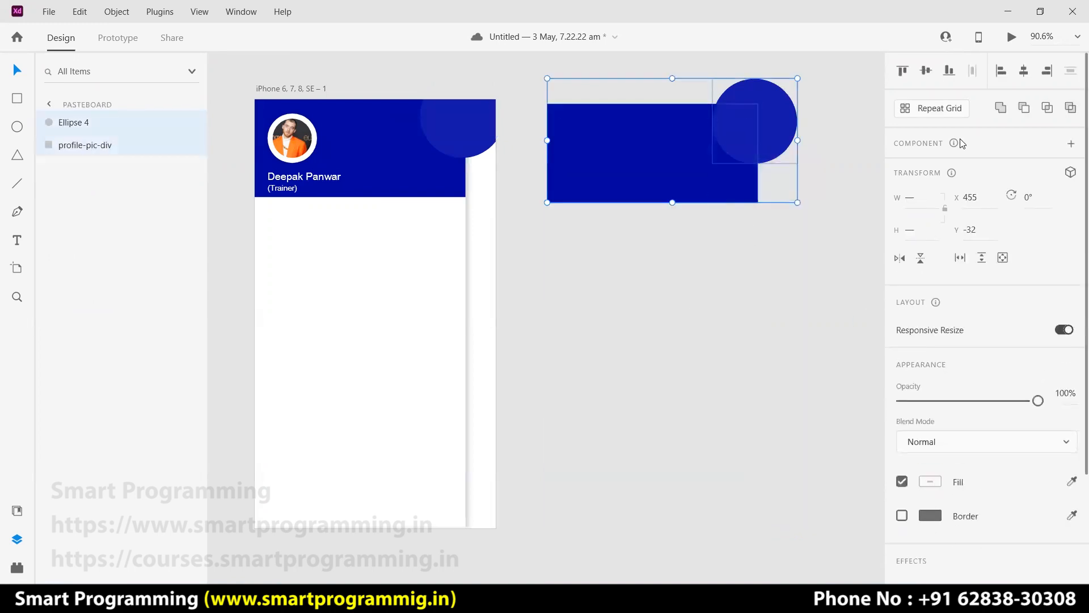
Intersect the circle with the header, delete the original circle, and move the clipped shape into the top-right corner.
left_click(1048, 109)
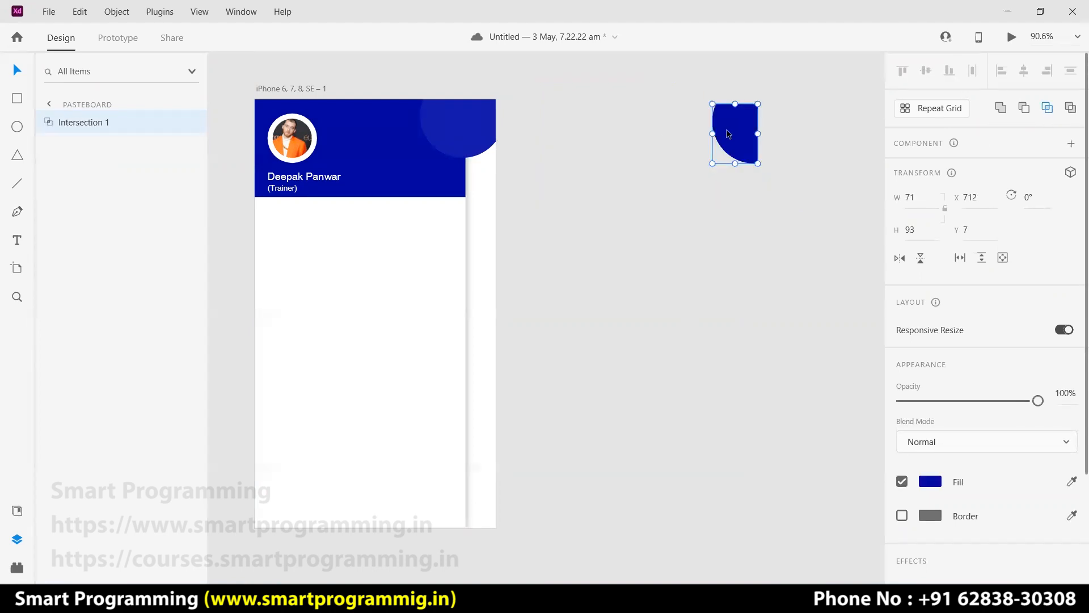
left_click(482, 139)
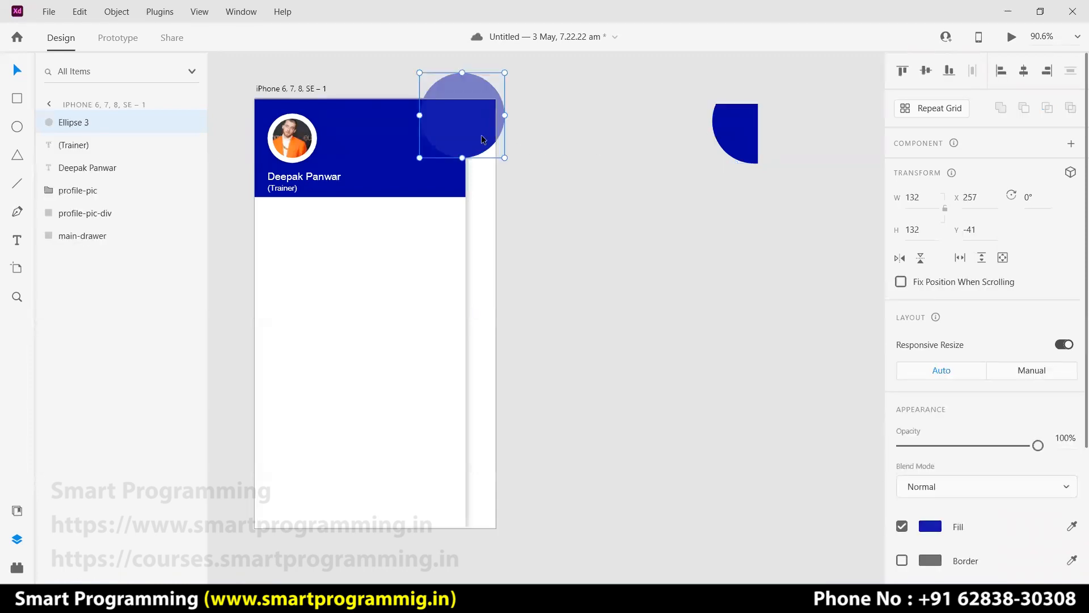
key("Delete")
left_click_drag(723, 118, 451, 123)
Fill the clipped corner shape, Intersection 1, with the lighter blue #1318AC.
scroll(953, 484, "down", 3)
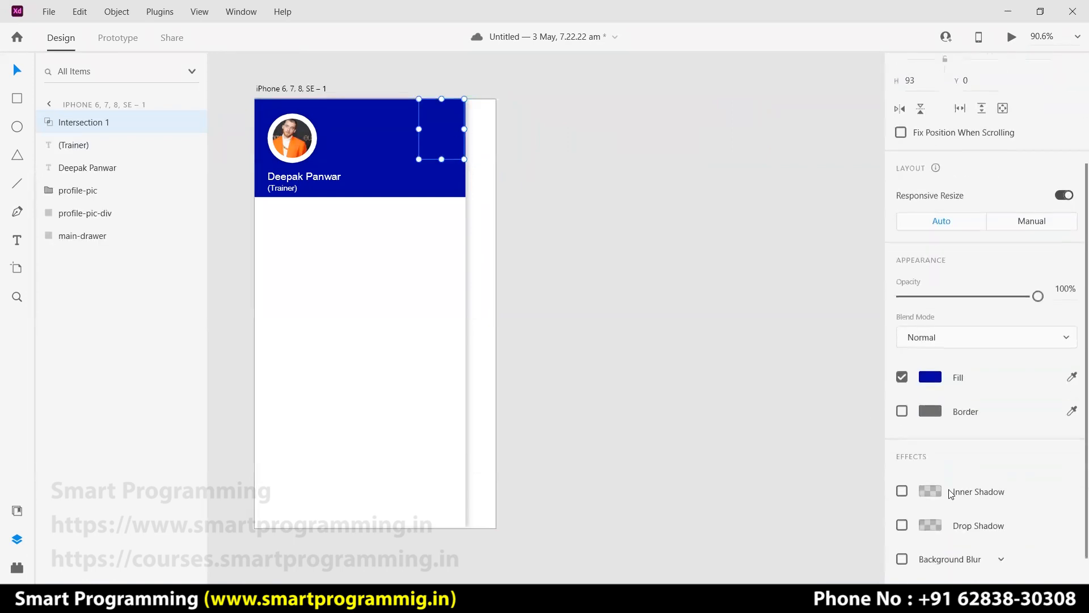
scroll(951, 493, "down", 1)
left_click(930, 367)
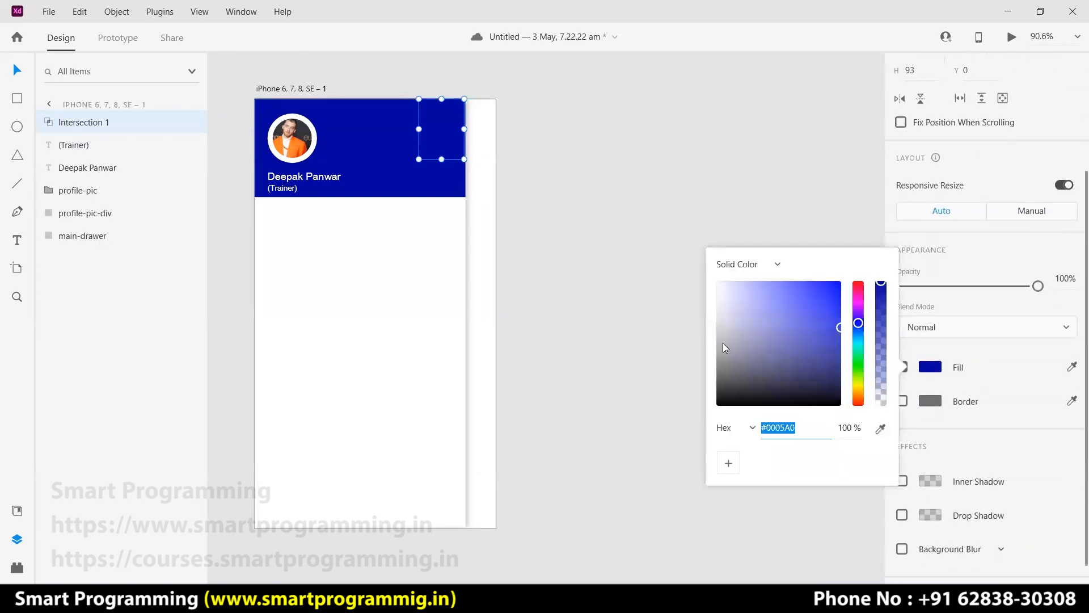
left_click(820, 324)
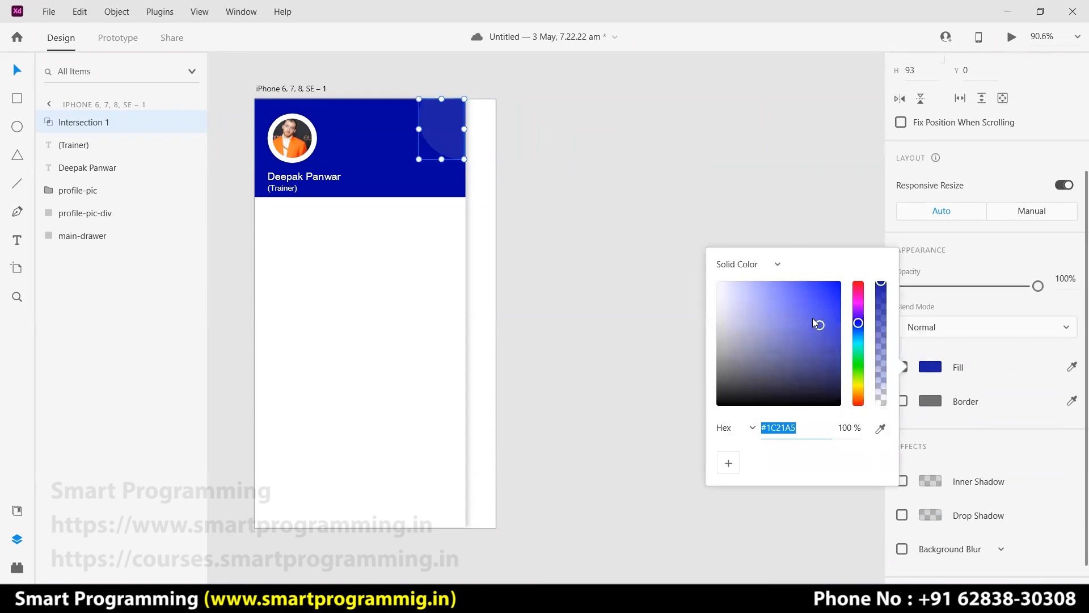
left_click(829, 317)
left_click(831, 327)
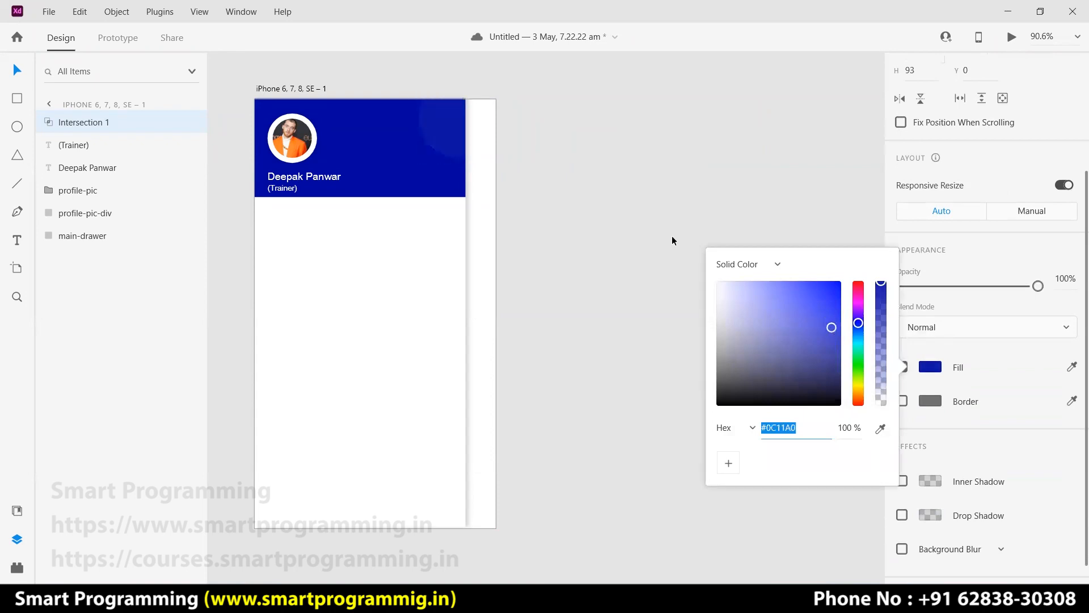
left_click(827, 322)
left_click(538, 195)
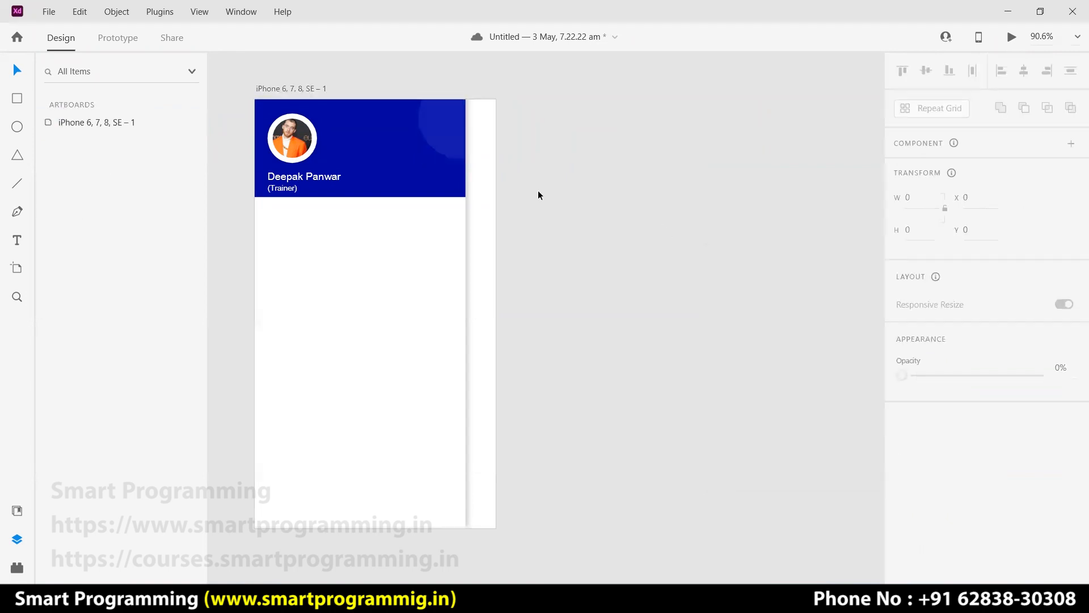
key("e")
Draw a small circle in the header's middle and save the corner's #1318AC blue as a swatch.
left_click_drag(360, 139, 371, 149)
left_click(19, 71)
left_click(455, 131)
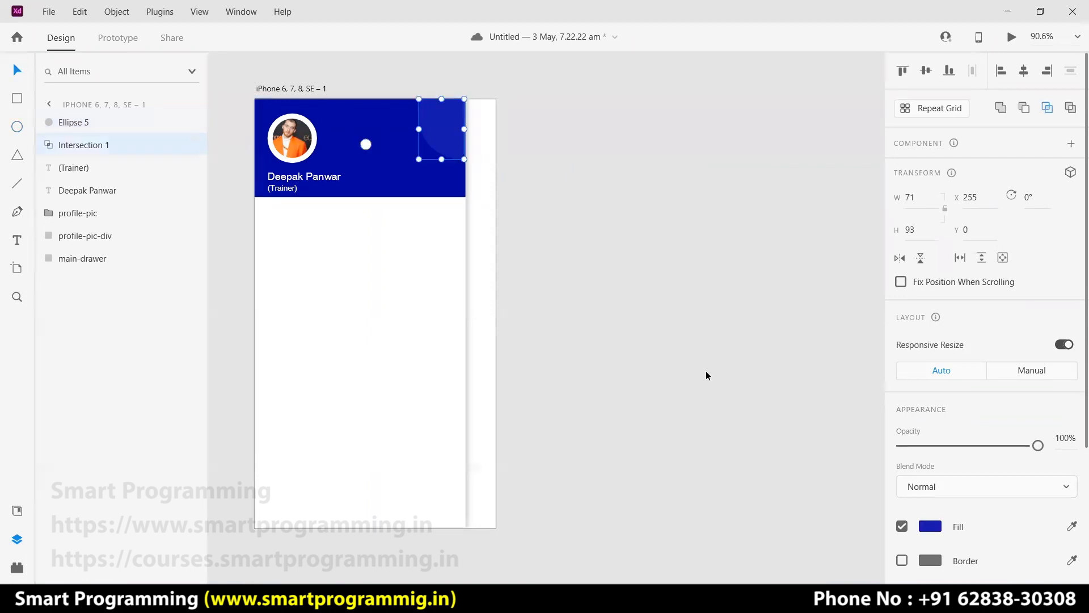
left_click(930, 527)
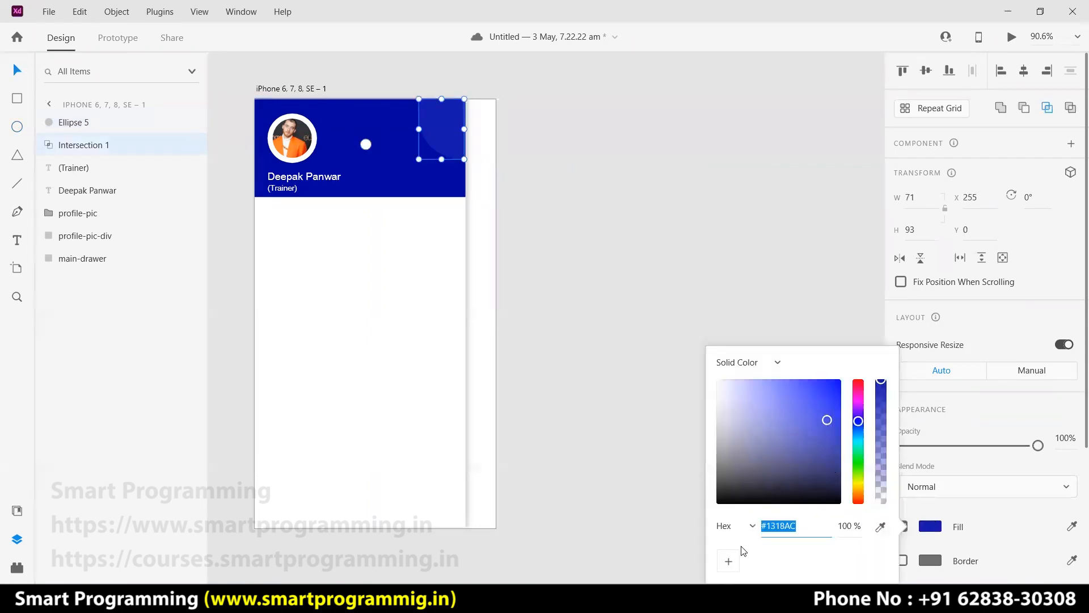
left_click(729, 561)
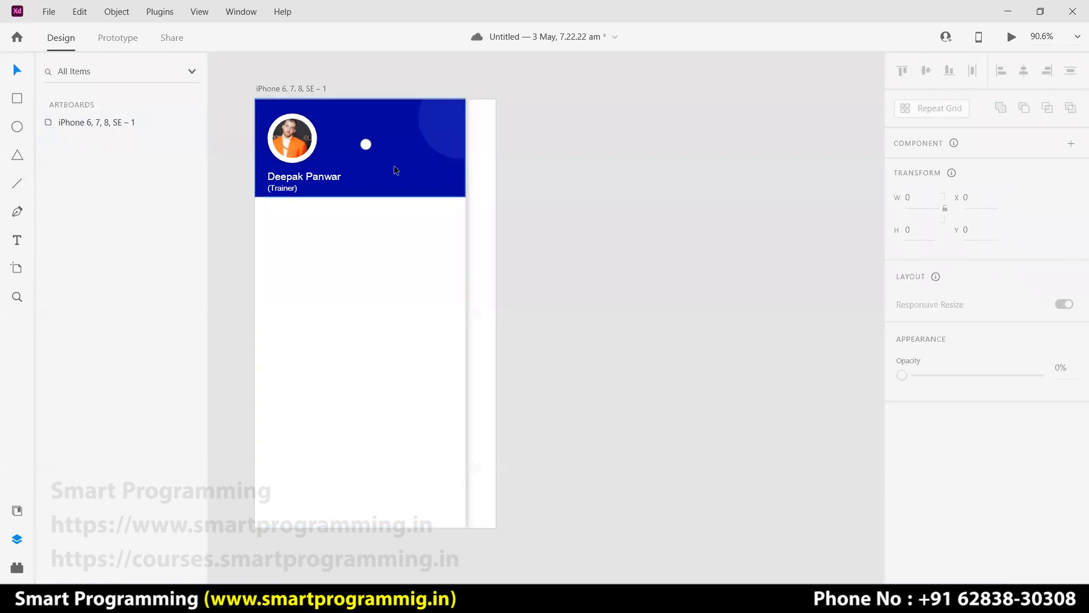
Remove the small circle's border and fill it with the saved #1318AC swatch.
left_click(366, 144)
scroll(908, 499, "down", 4)
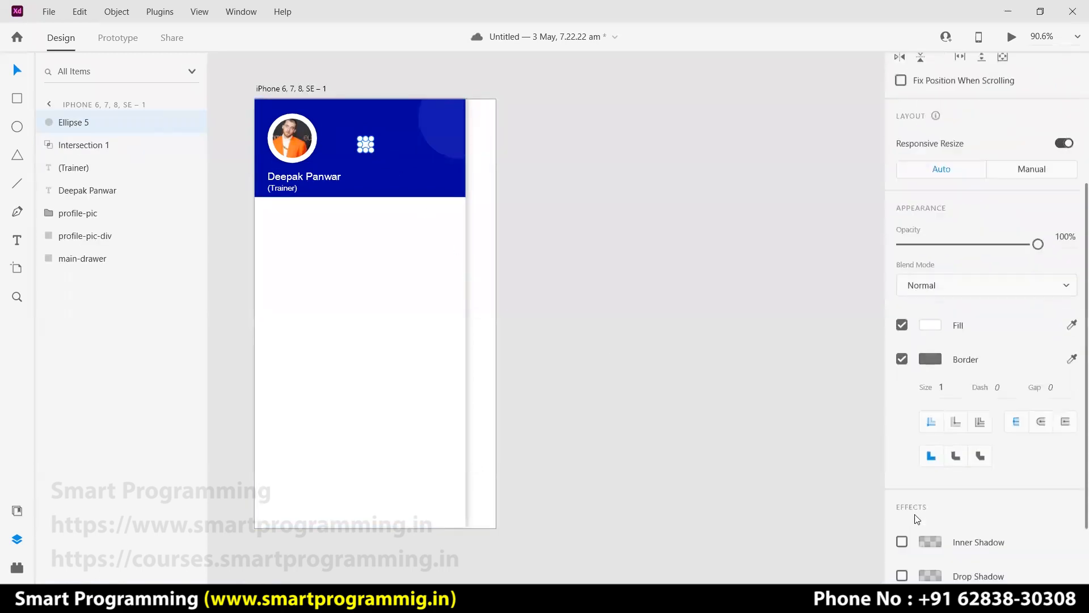
left_click(902, 318)
left_click(930, 342)
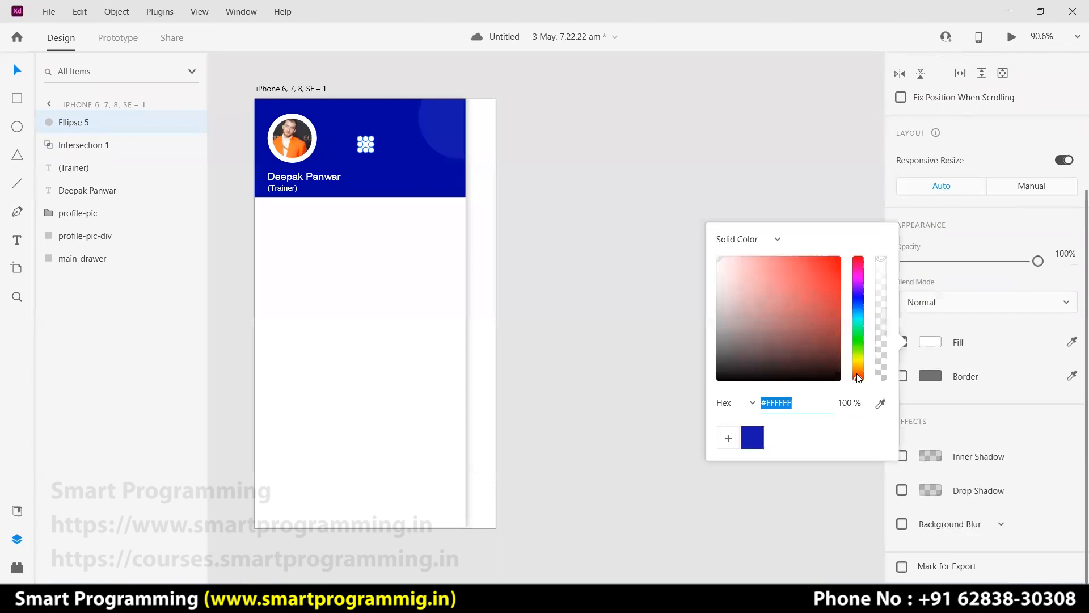
left_click(753, 437)
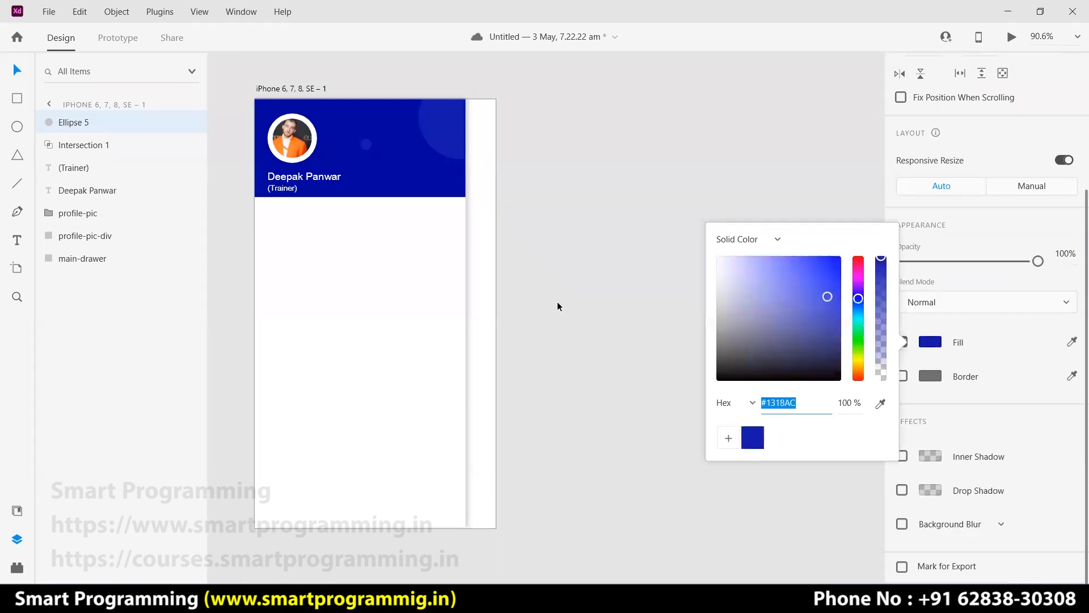
left_click(557, 301)
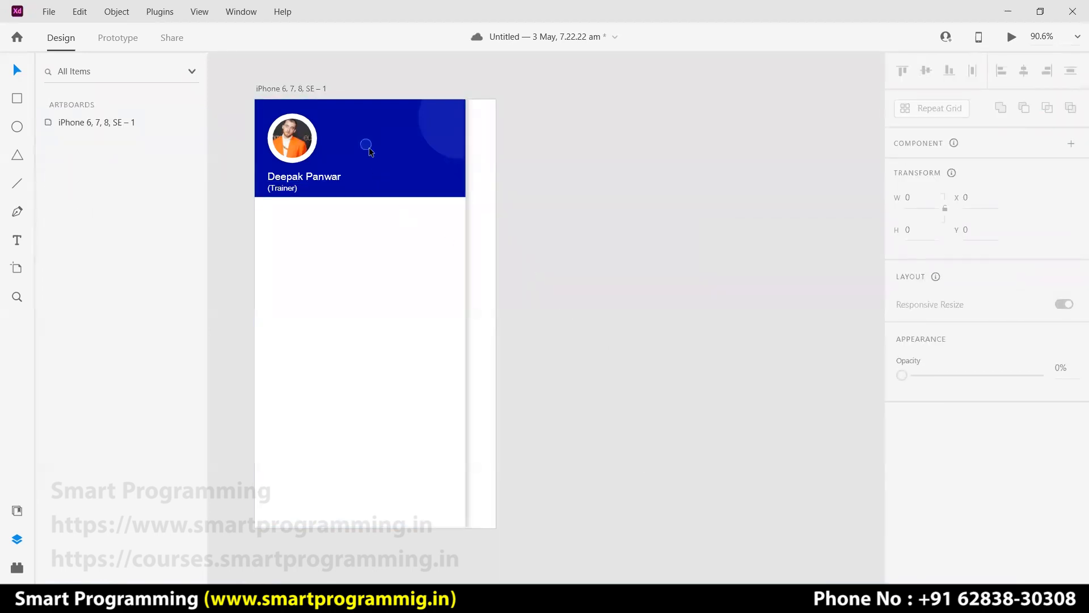
left_click(18, 126)
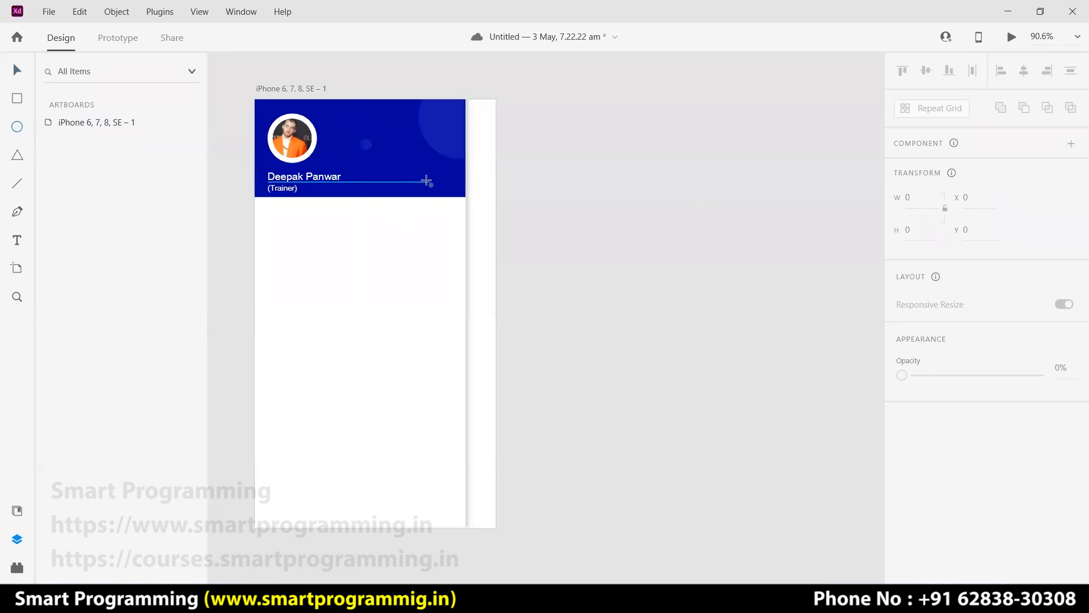
Draw a 32×32 circle, Ellipse 6, at the header's lower right, borderless with #1318AC fill.
left_click_drag(430, 186, 433, 192)
key("ctrl+z")
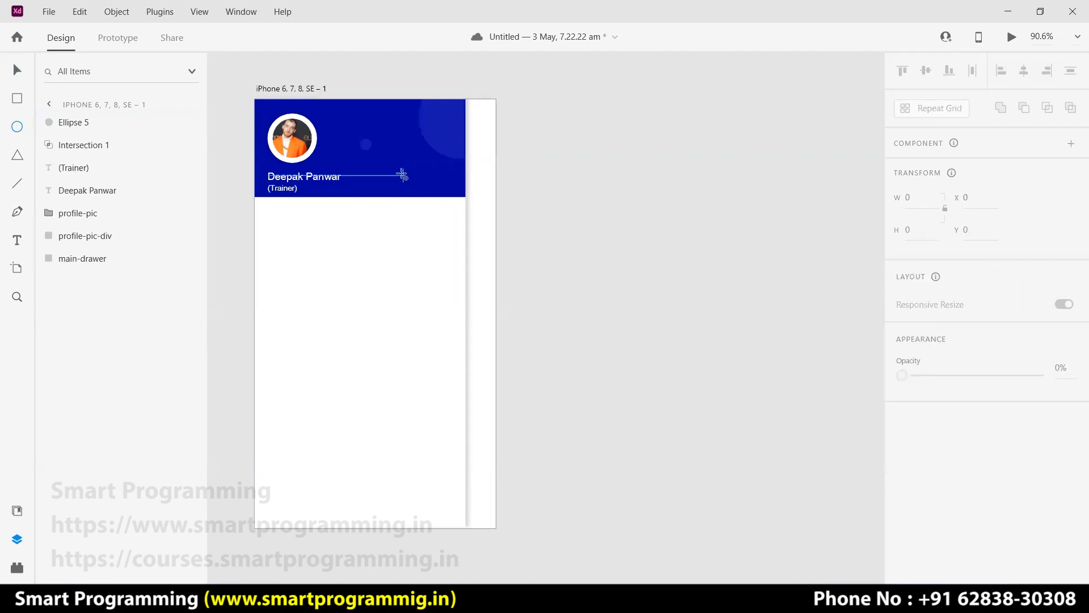
left_click_drag(386, 173, 417, 197)
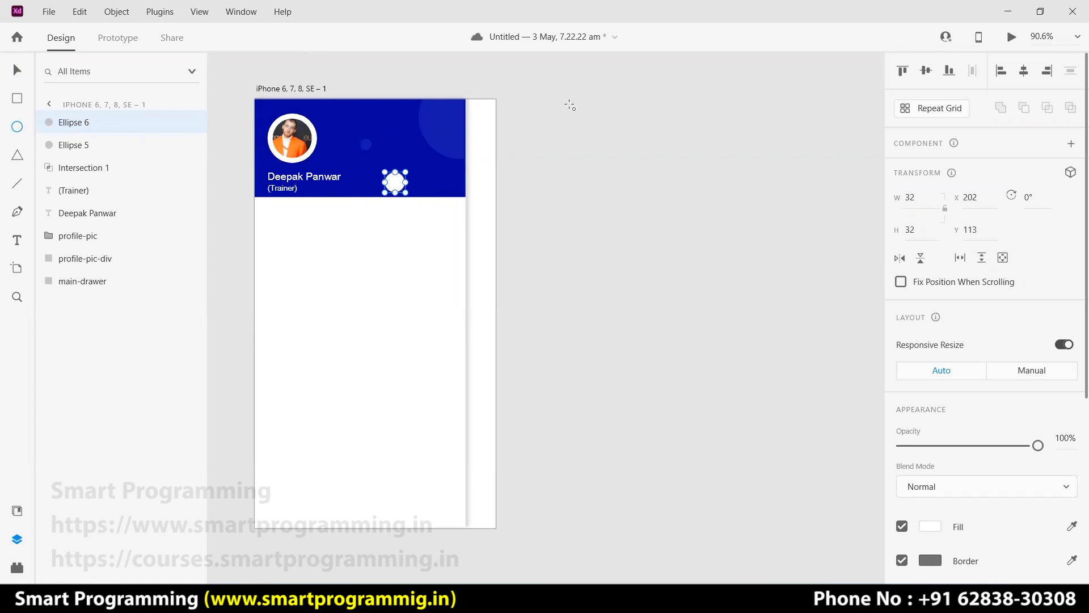
scroll(910, 420, "down", 3)
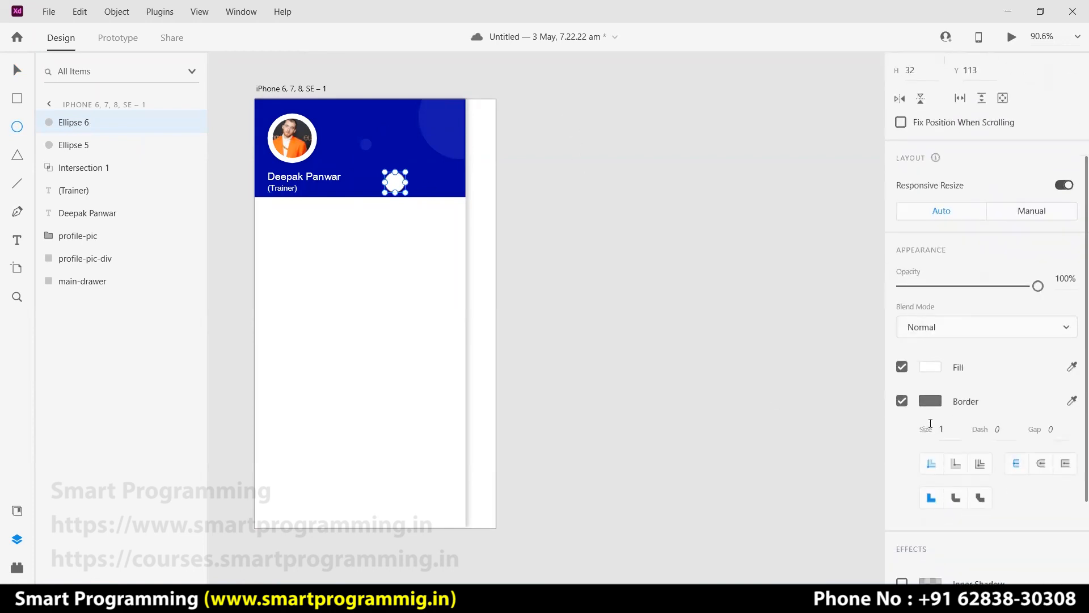
left_click(902, 400)
left_click(931, 367)
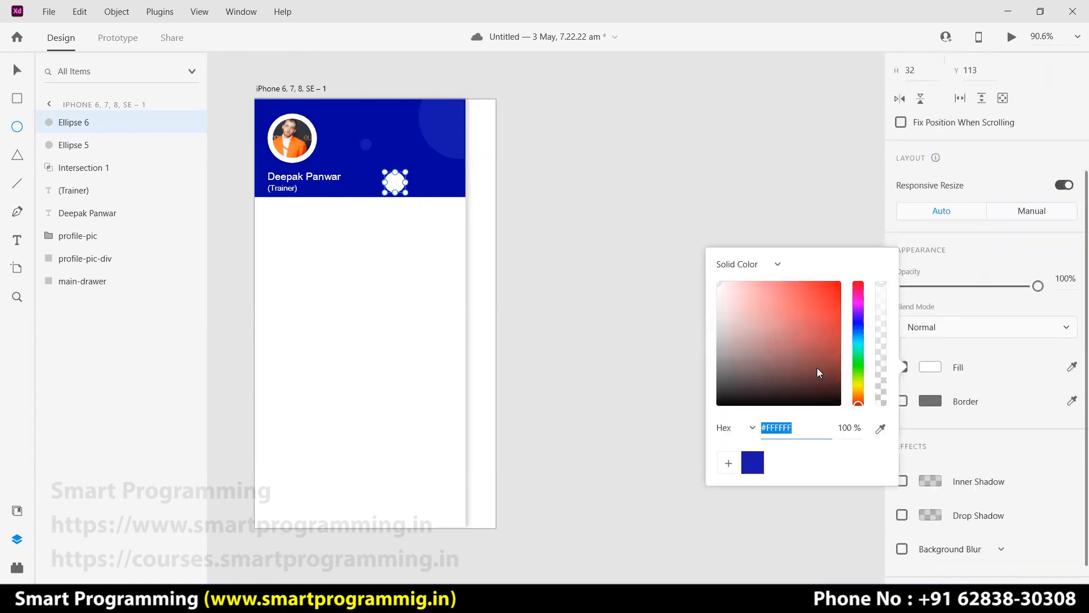
left_click(757, 464)
left_click(607, 293)
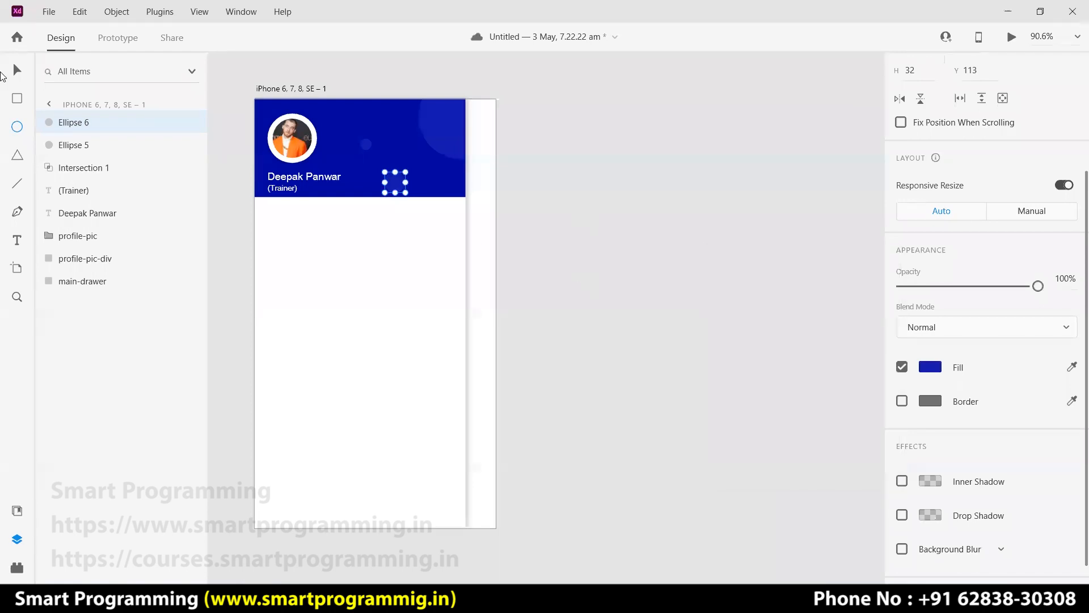
key("Escape")
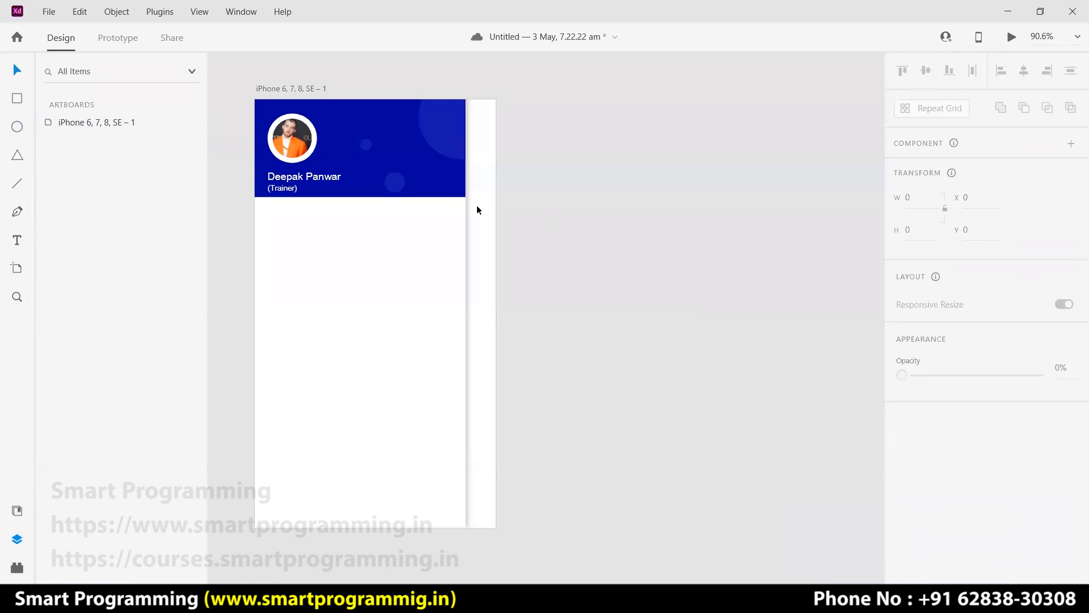
left_click(291, 138)
left_click_drag(231, 134, 311, 189)
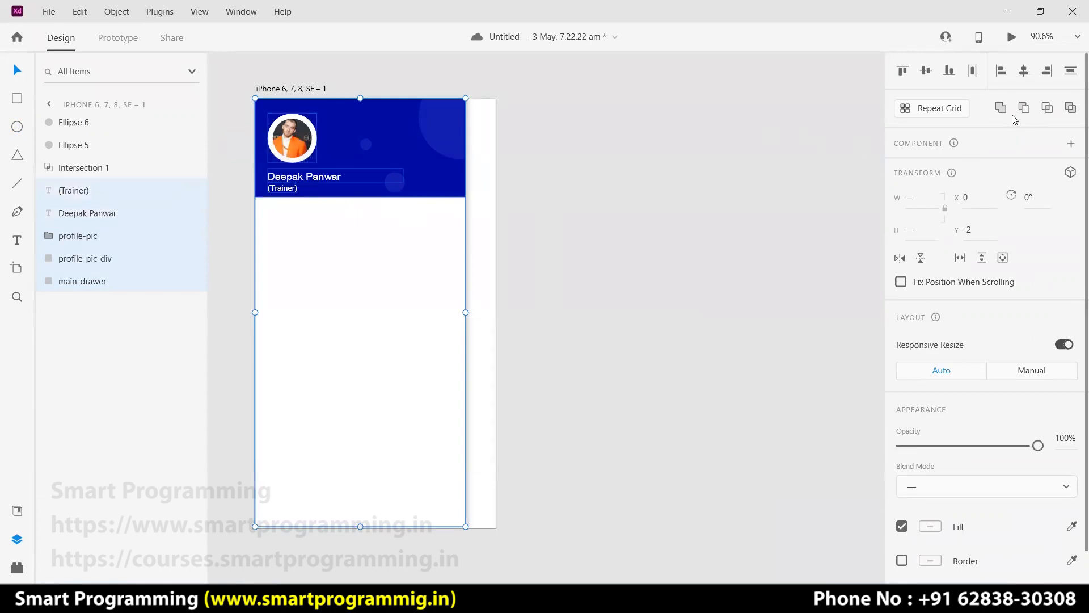
left_click(926, 72)
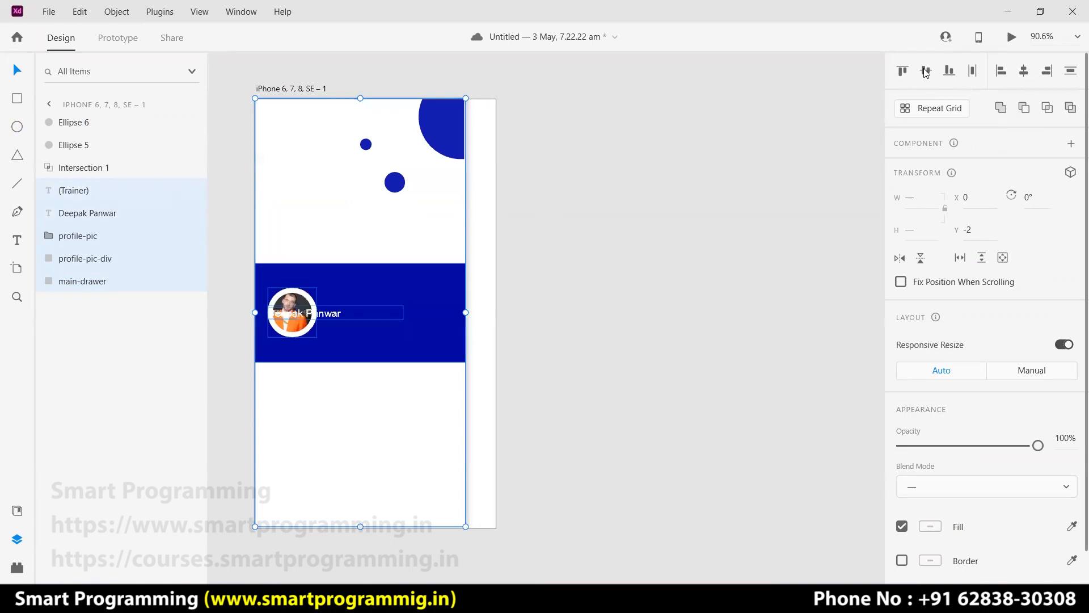
key("ctrl+z")
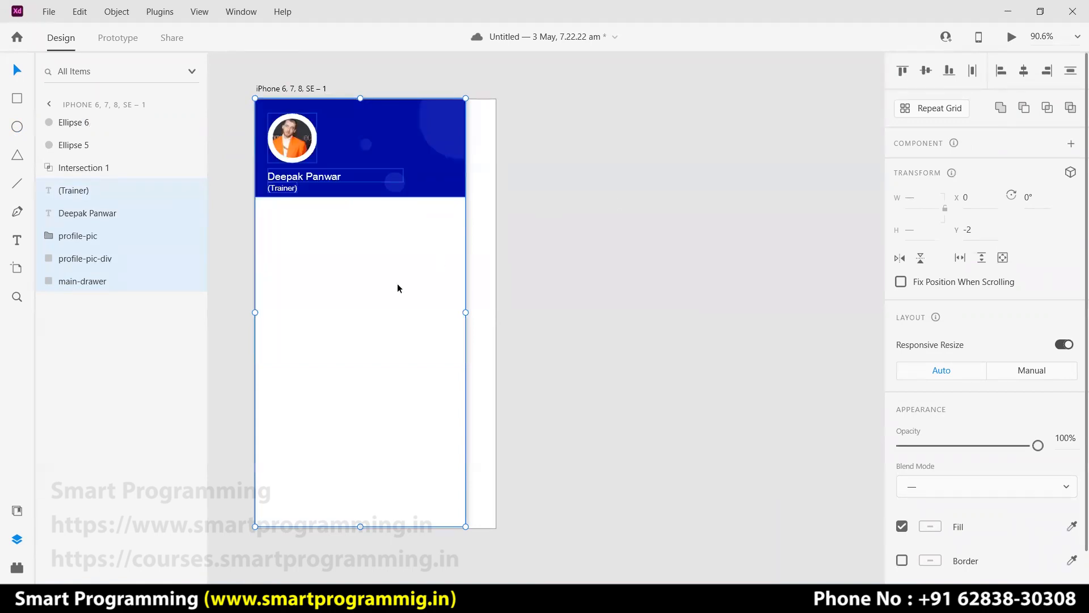
left_click(613, 274)
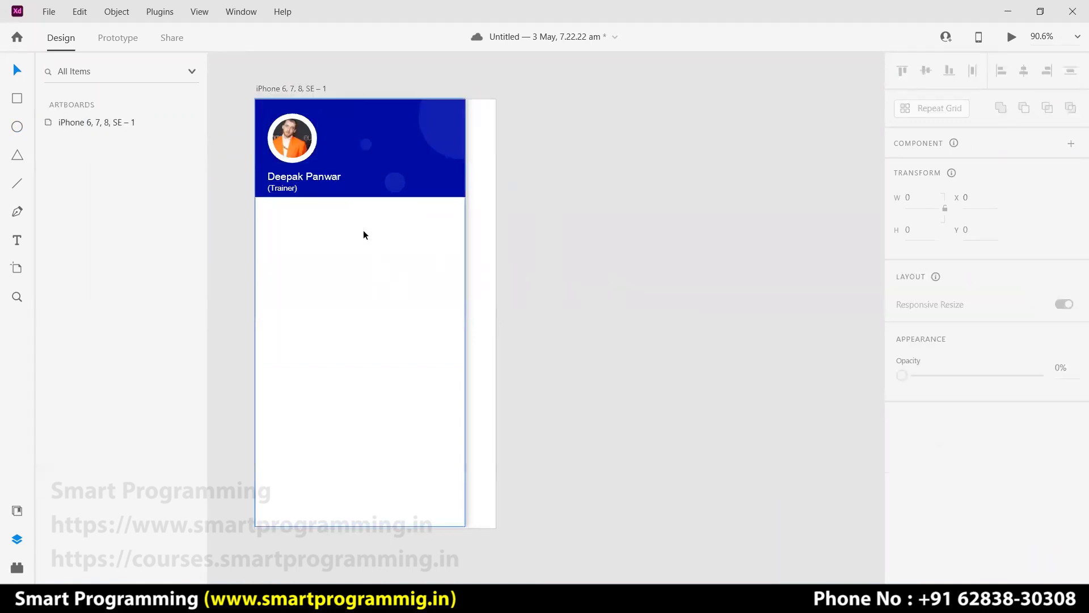
left_click_drag(244, 128, 314, 192)
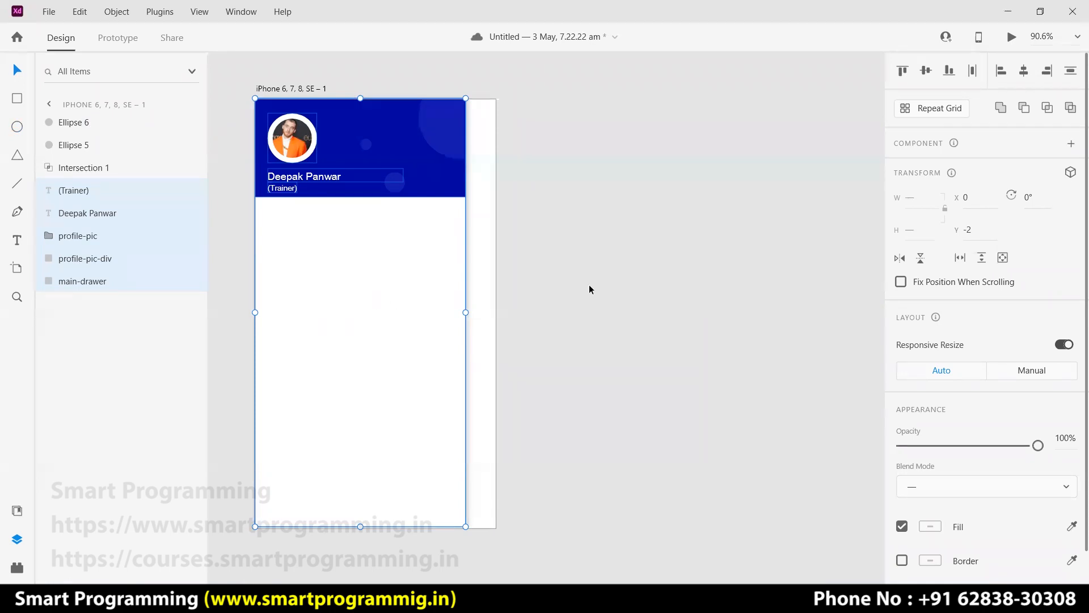
left_click(659, 278)
left_click(370, 294)
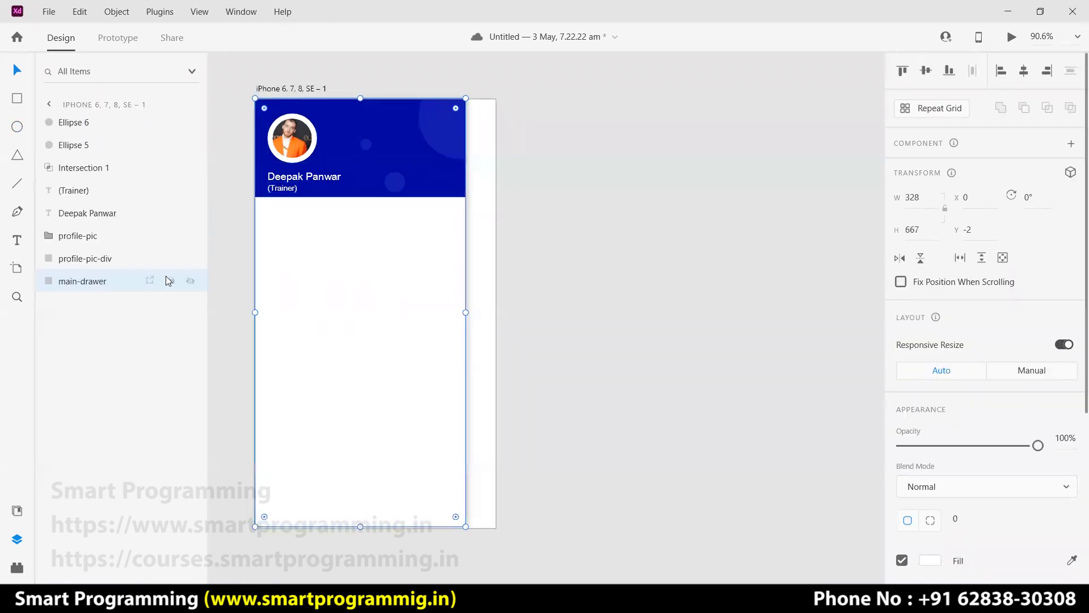
left_click_drag(369, 292, 646, 293)
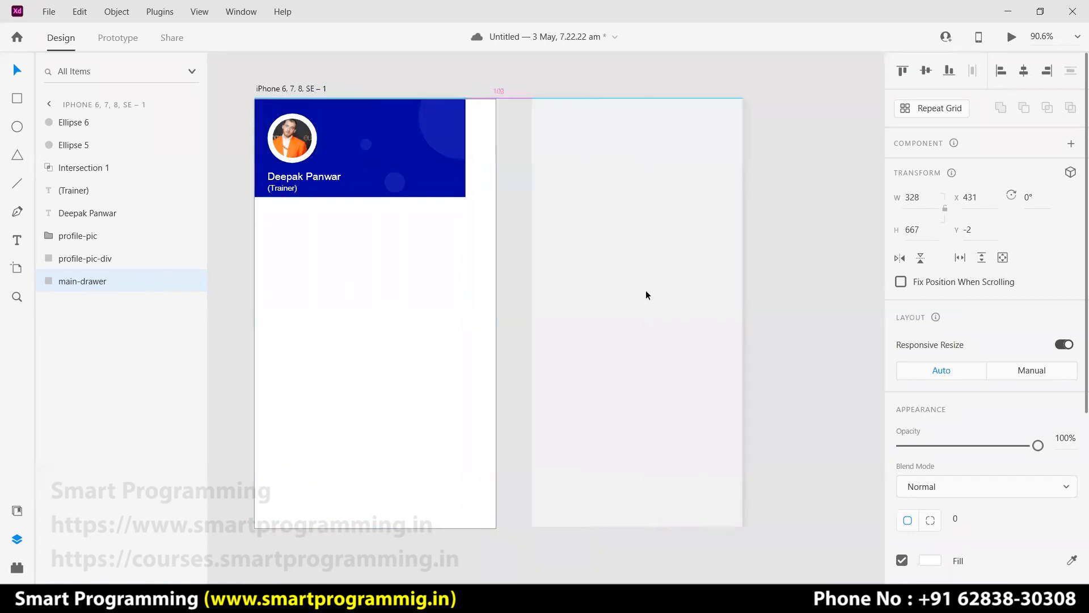
left_click_drag(226, 120, 332, 194)
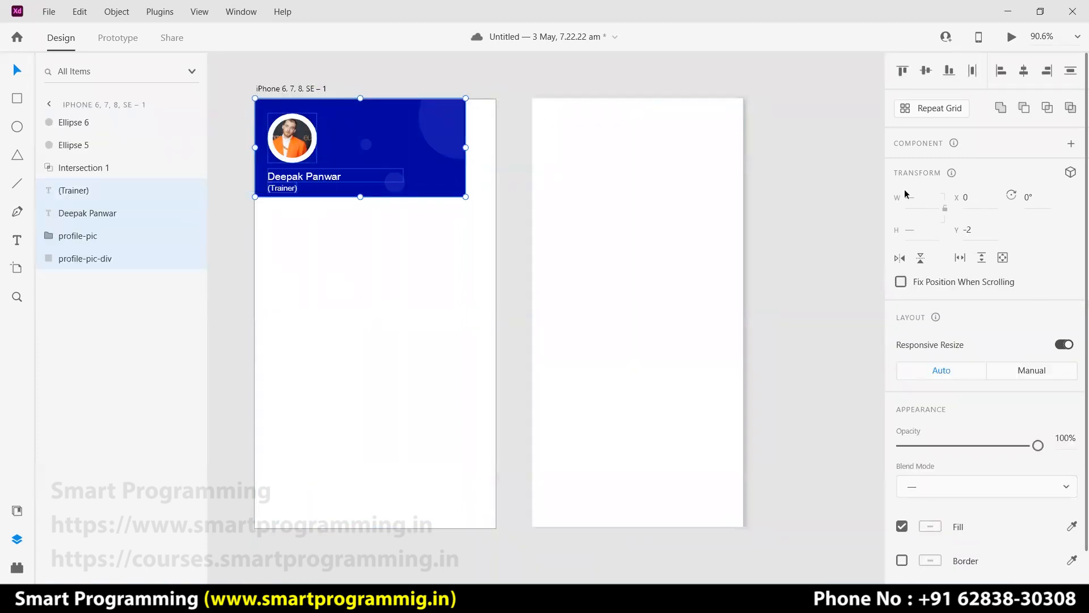
left_click(925, 71)
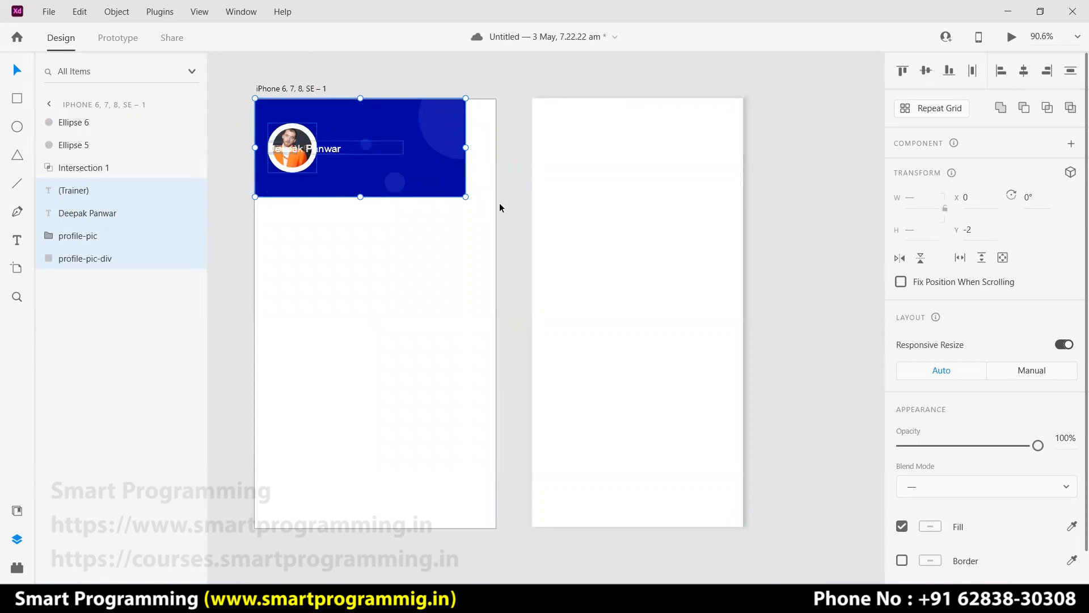
key("ctrl+z")
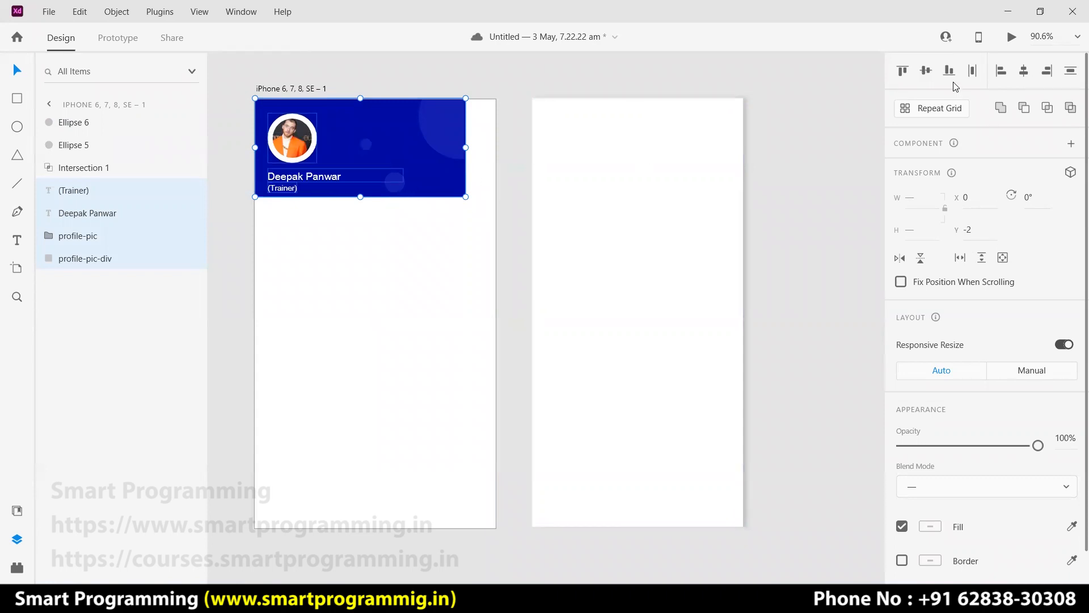
left_click(1071, 72)
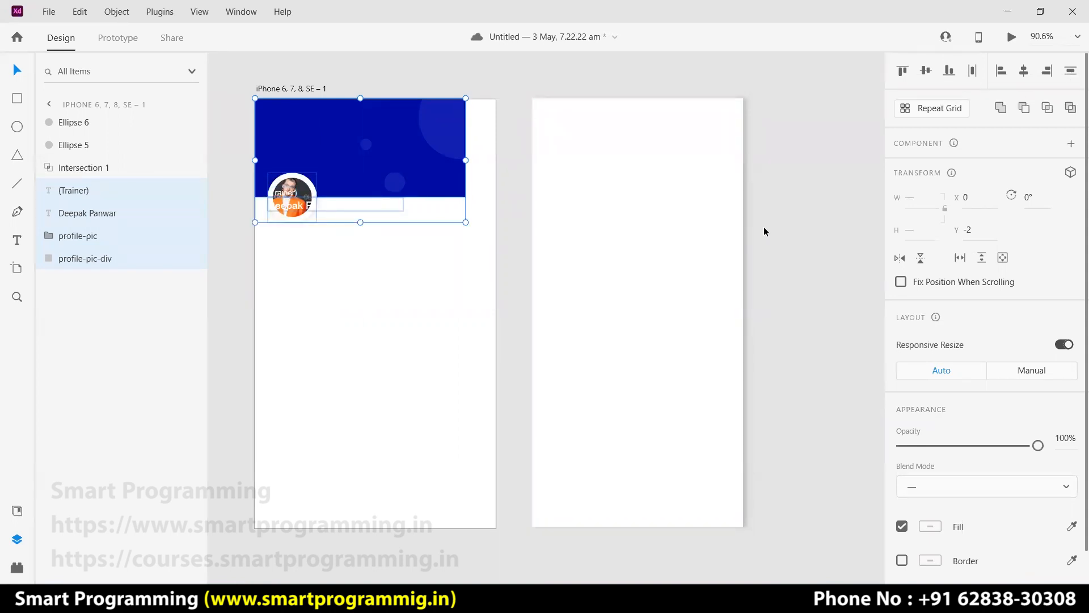
key("ctrl+z")
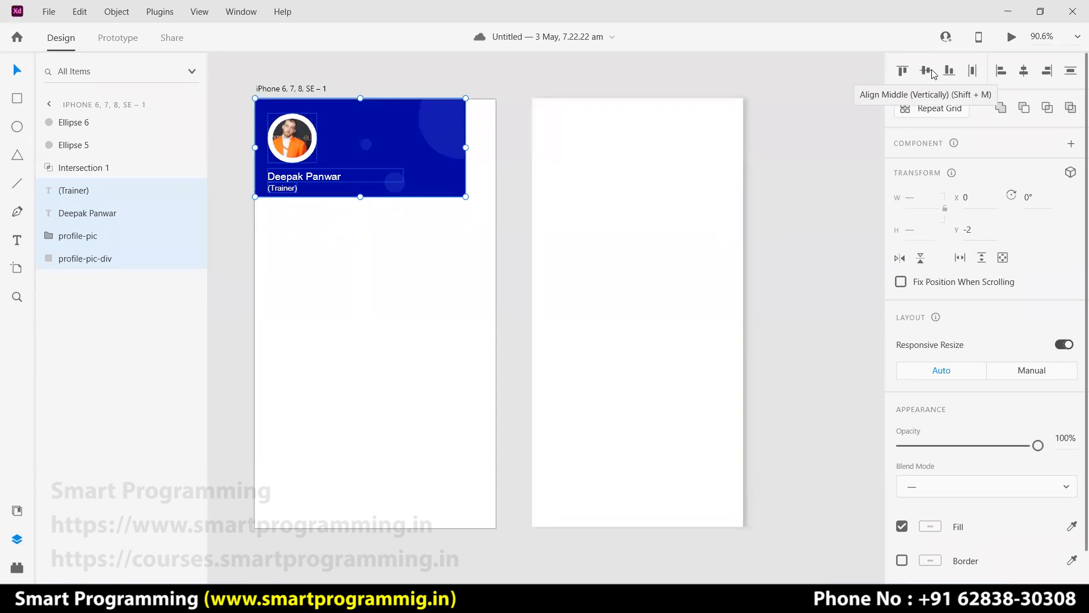
left_click(973, 72)
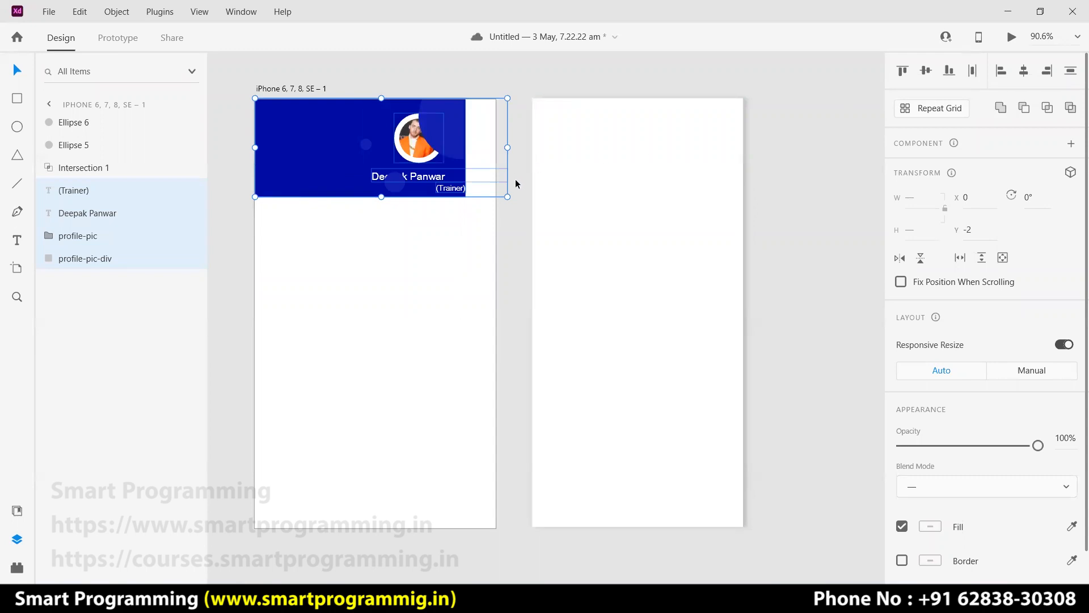
key("ctrl+z")
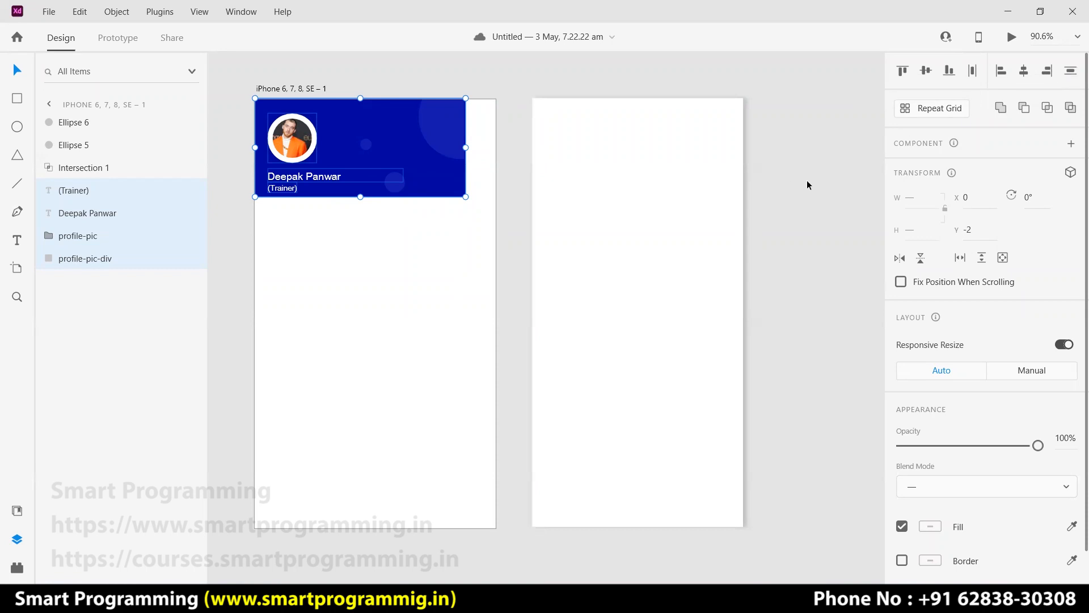
left_click(809, 250)
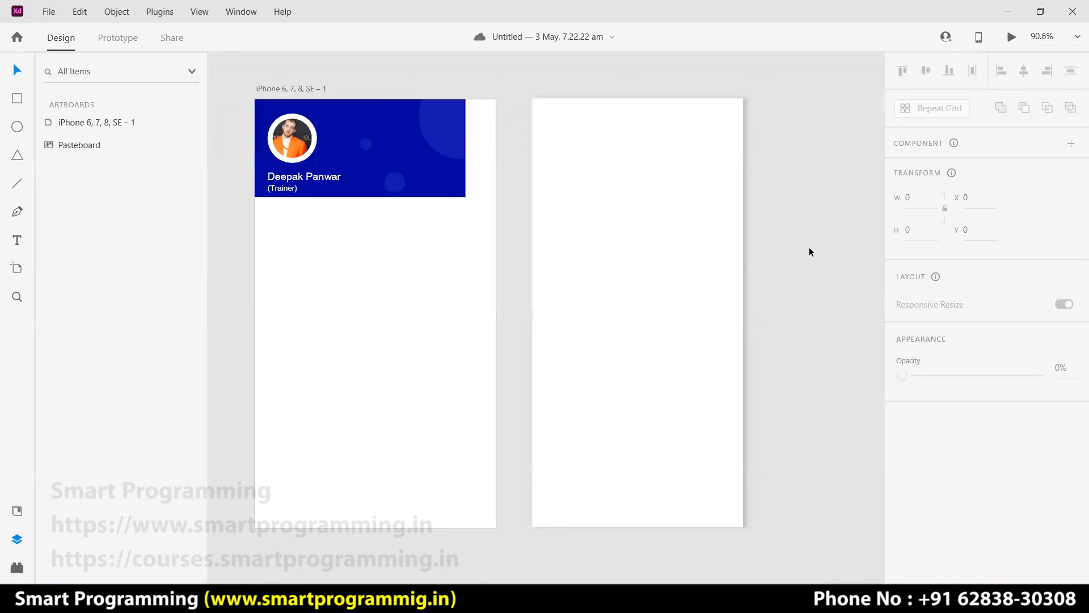
key("ctrl+z")
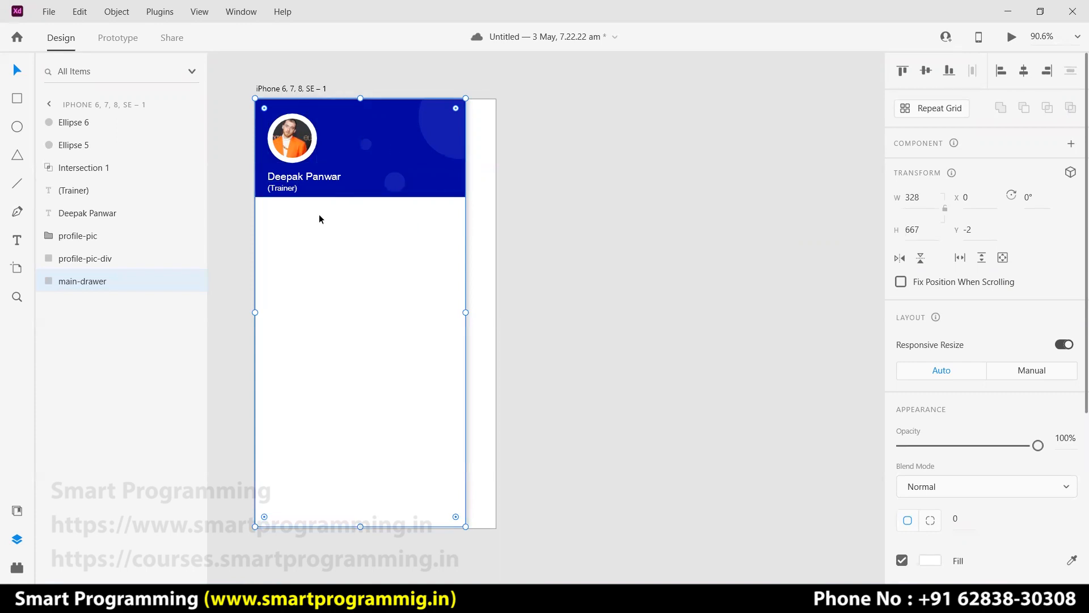
scroll(318, 216, "up", 5)
Zoom into the header and add horizontal guides near the top, below the avatar, and near the bottom.
left_click_drag(354, 271, 485, 475)
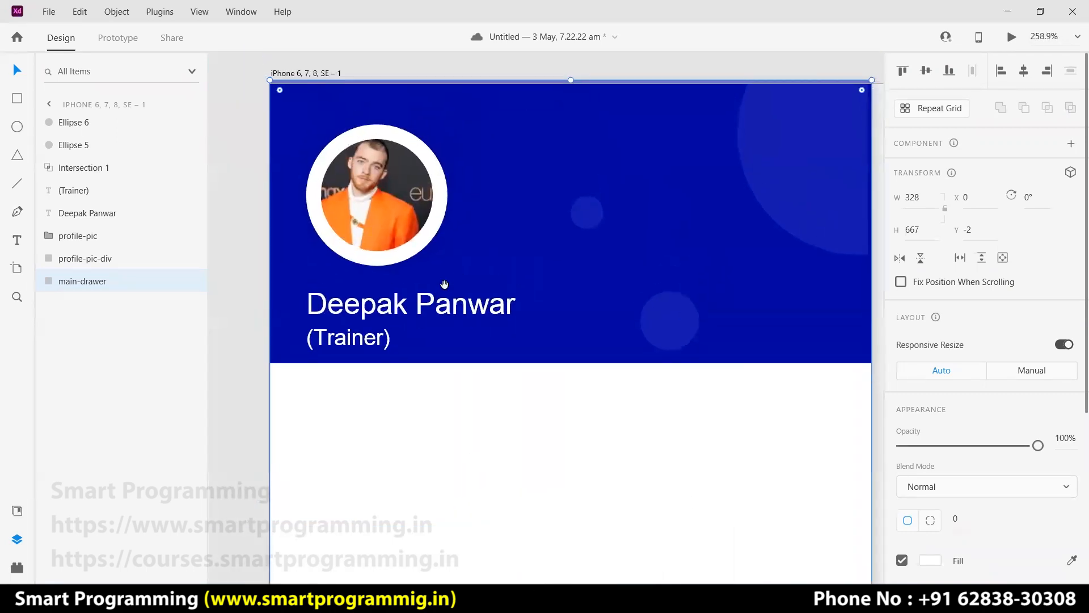
left_click(434, 76)
left_click_drag(453, 83, 452, 120)
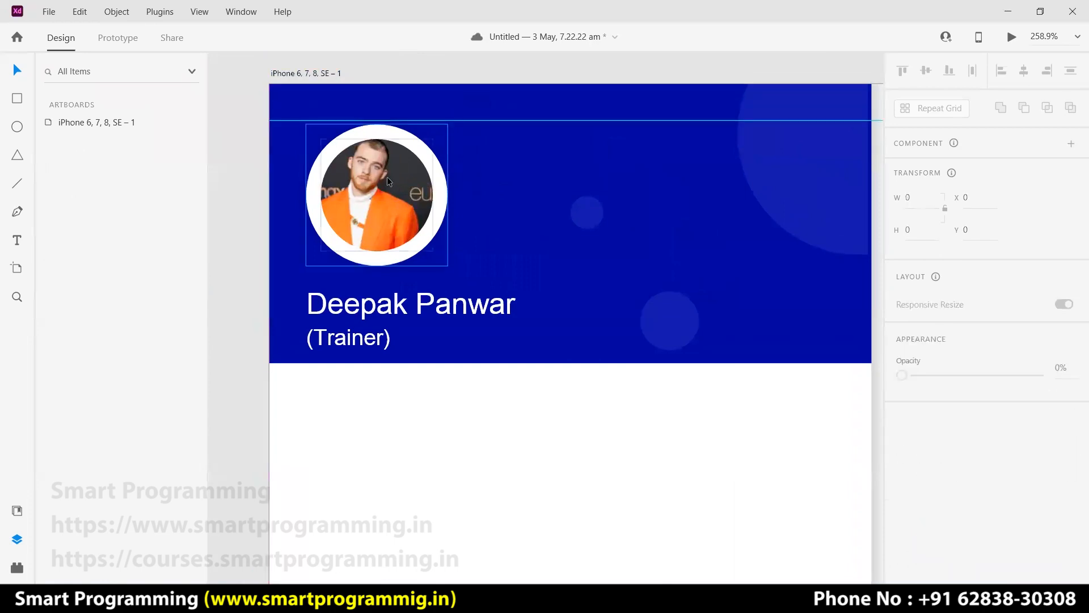
left_click(386, 176)
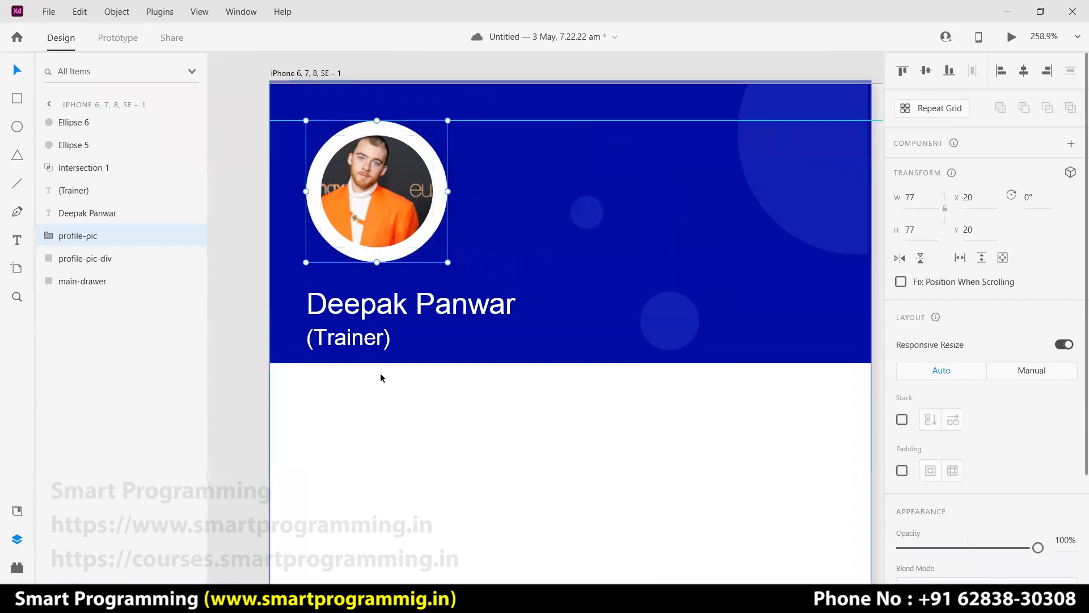
left_click_drag(498, 80, 499, 363)
left_click_drag(506, 78, 493, 327)
Move the name and (Trainer) text up beneath the avatar, then remove the guides.
mouse_move(393, 308)
left_mouse_down()
mouse_move(394, 284)
mouse_move(403, 286)
mouse_move(390, 288)
left_mouse_up()
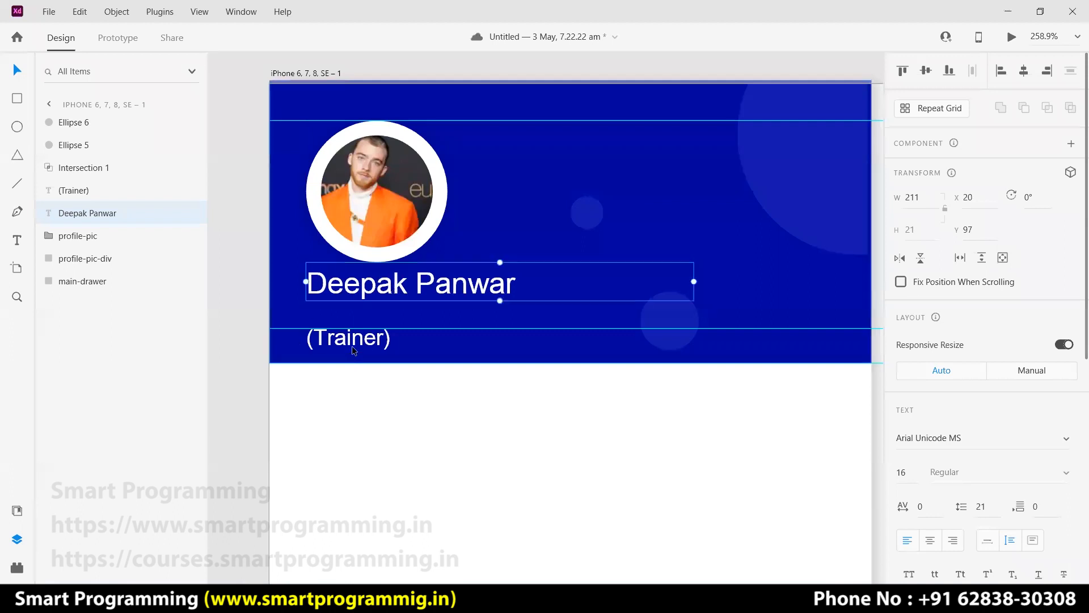
left_click_drag(354, 343, 357, 323)
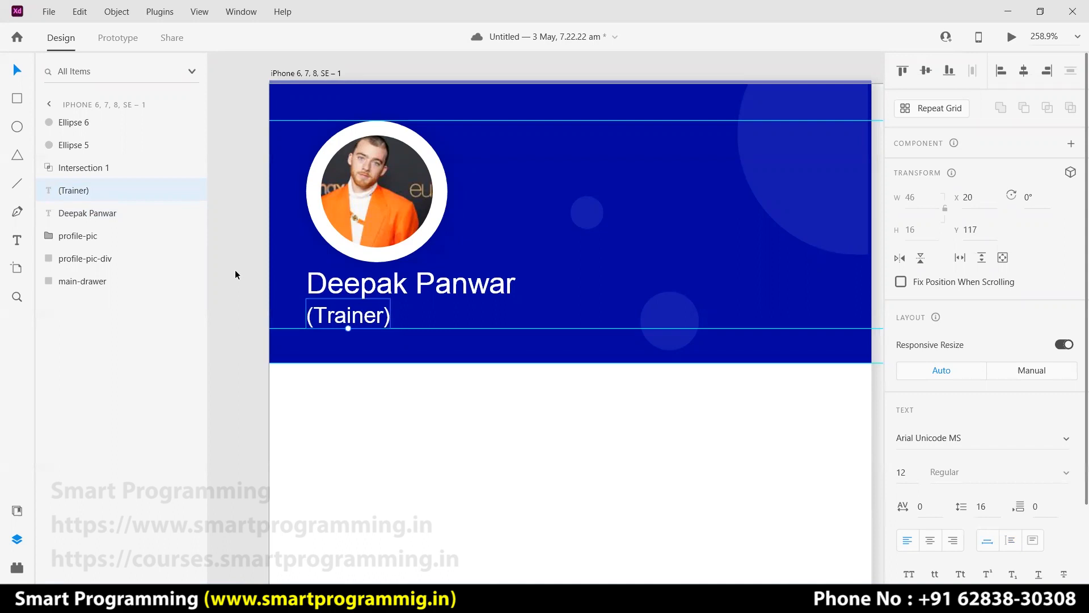
left_click(235, 271)
left_click_drag(560, 104, 557, 63)
left_click_drag(558, 132, 555, 91)
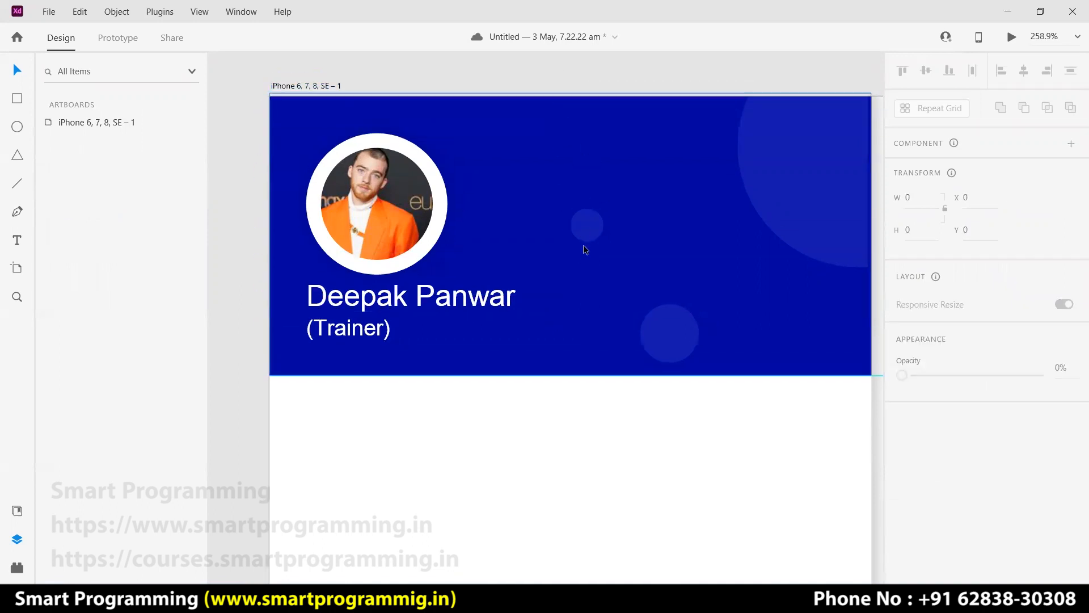
key("ctrl+0")
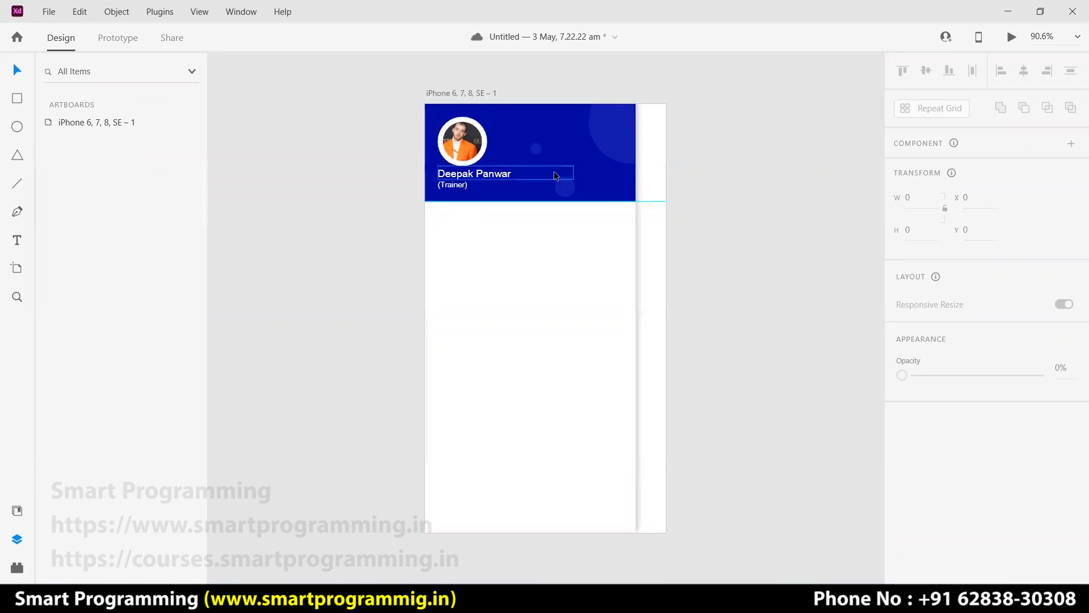
Zoom in and add horizontal guides beneath the header text and the name.
key("ctrl+plus")
key("ctrl+plus")
key("ctrl+plus")
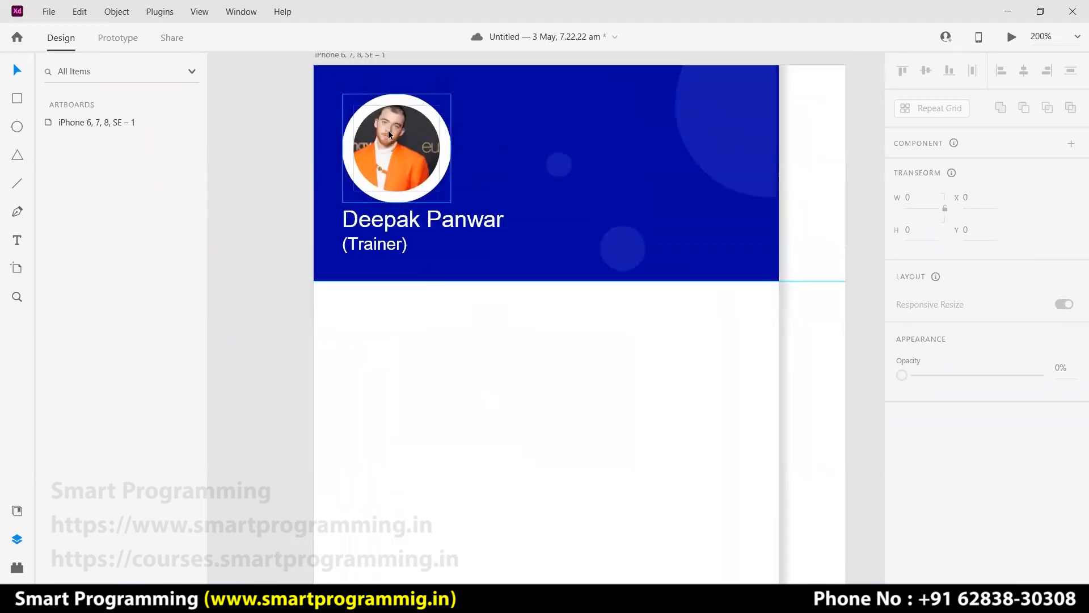
left_click_drag(433, 65, 435, 87)
left_click(385, 142)
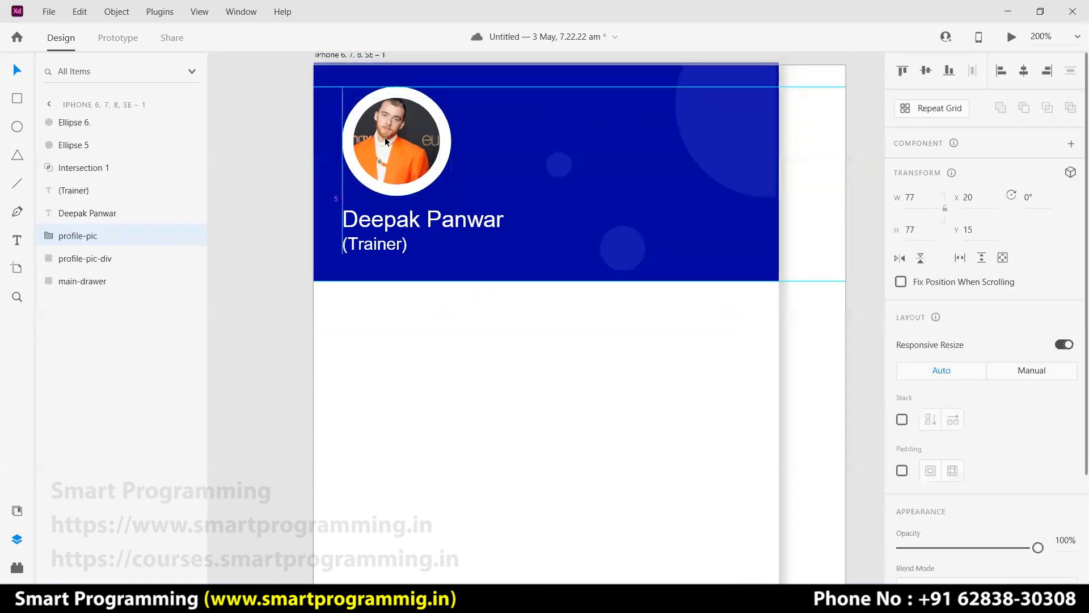
left_click_drag(471, 66, 459, 281)
left_click_drag(486, 65, 479, 260)
Nudge (Trainer) down slightly and the name text slightly left.
left_click_drag(370, 245, 370, 253)
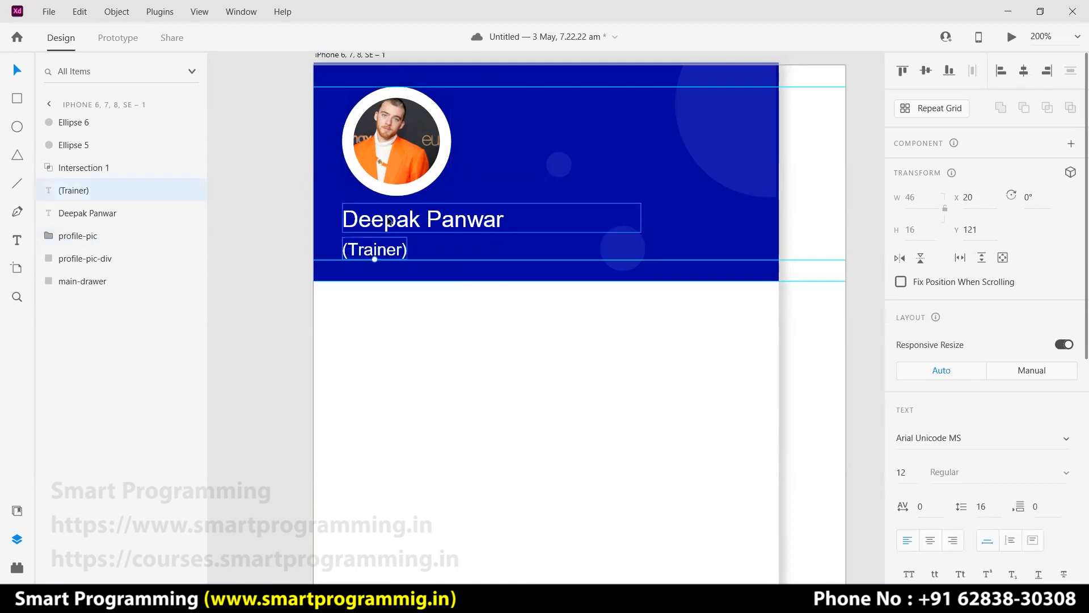
left_click(295, 218)
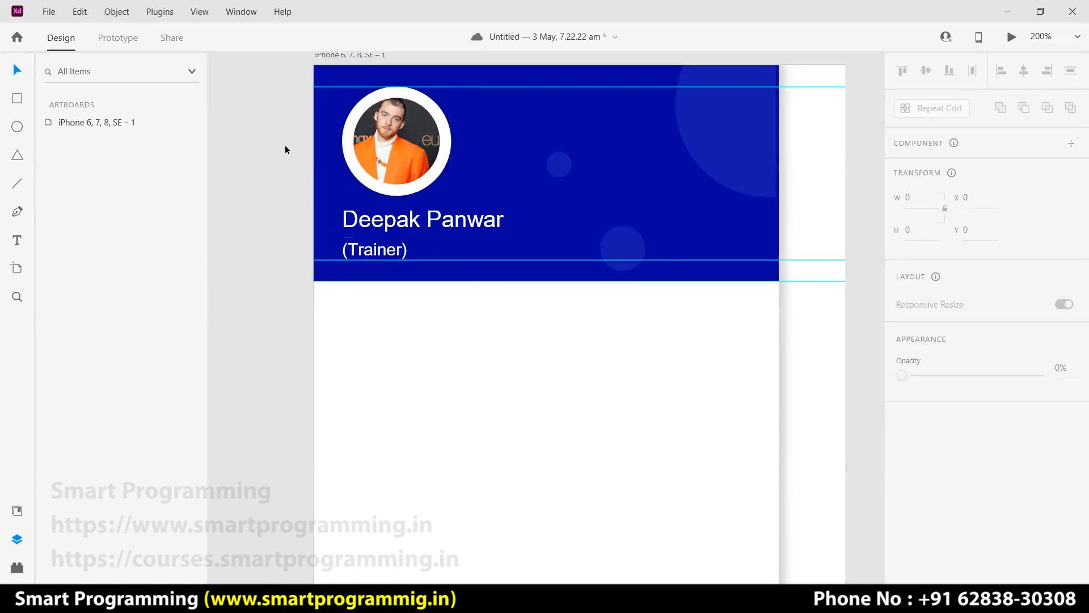
left_click_drag(431, 221, 430, 223)
left_click(265, 221)
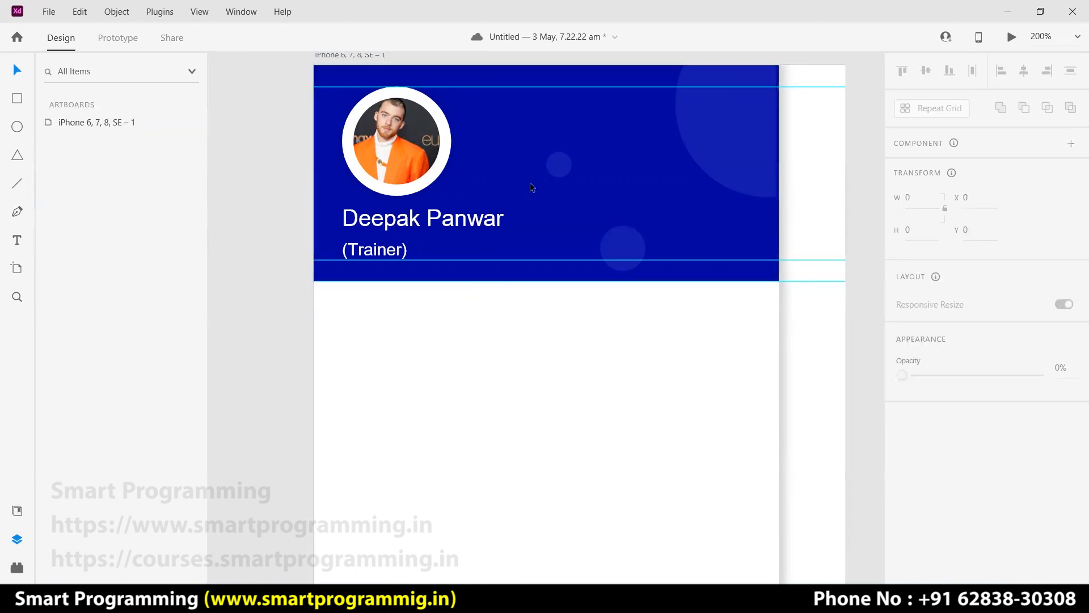
Drag both horizontal guides off the artboard and fit the whole artboard in view.
scroll(538, 249, "up", 2)
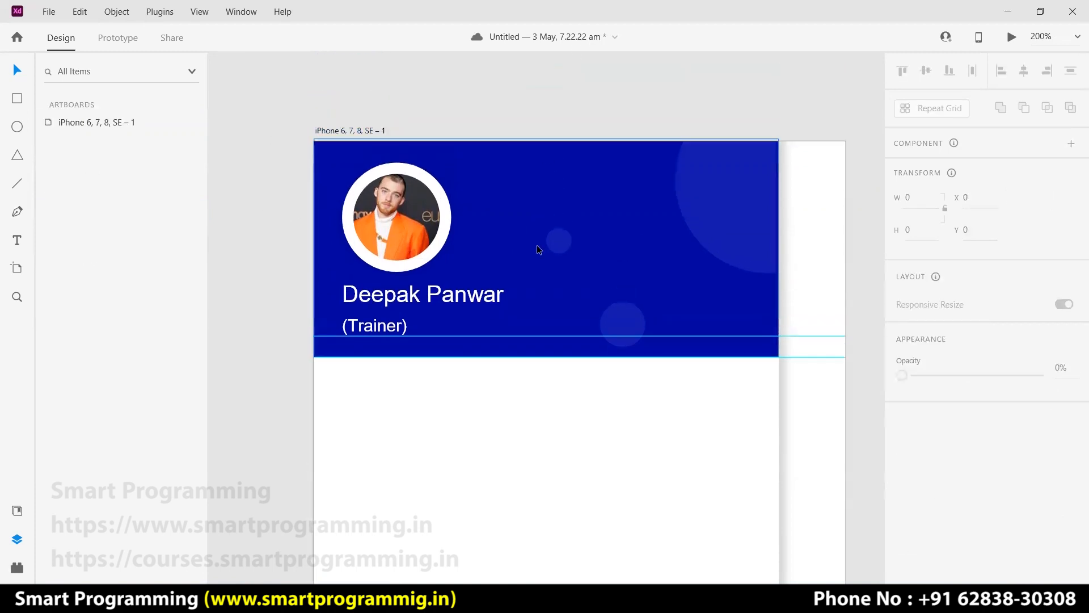
left_click_drag(796, 358, 785, 130)
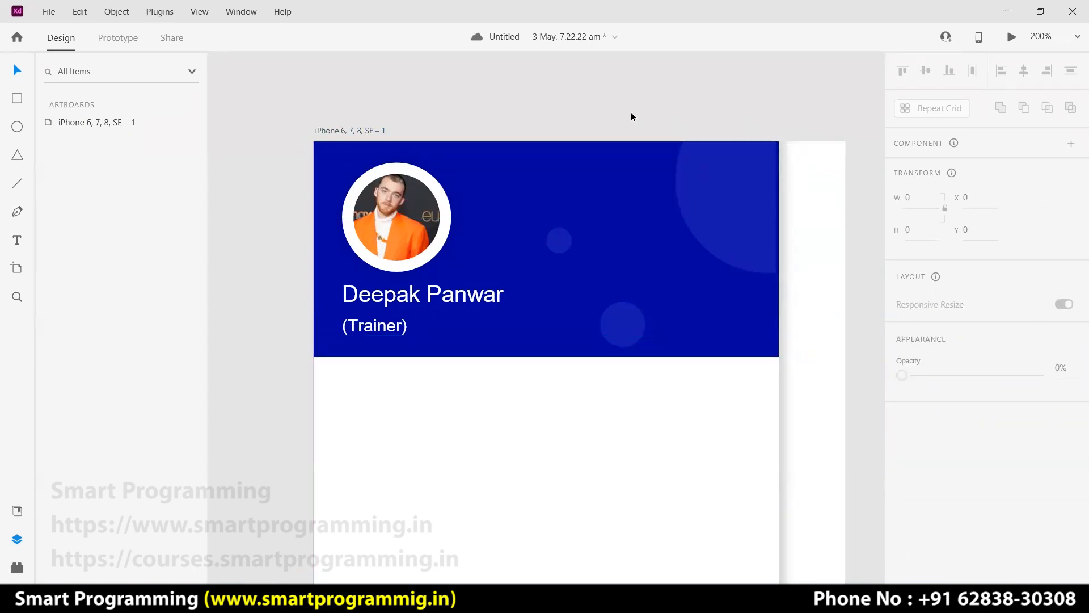
key("ctrl+0")
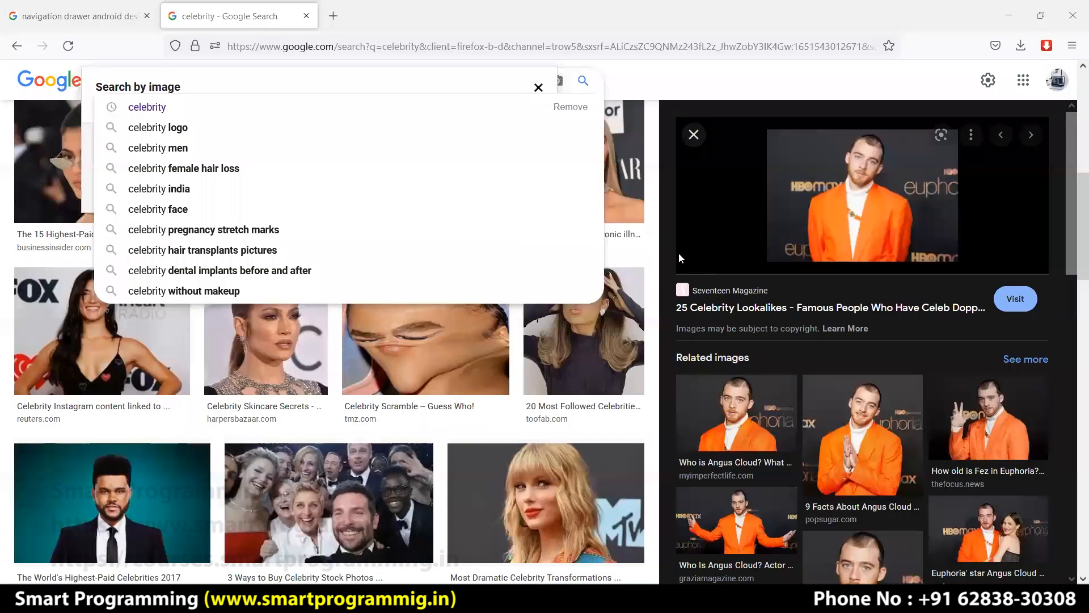
left_click(94, 25)
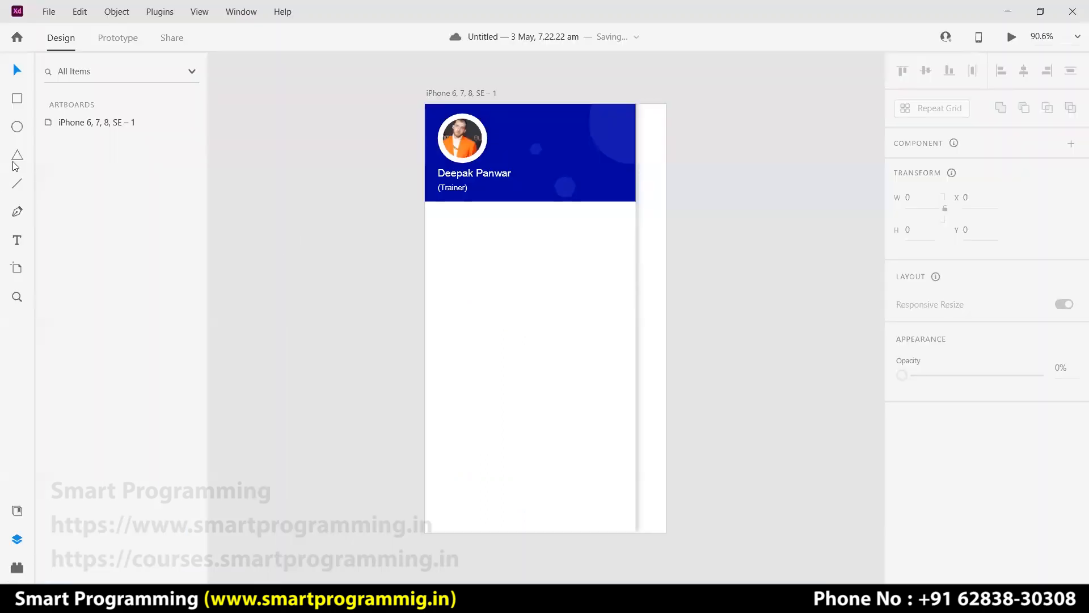
Type a 'Profile' label below the header and fill it with the saved blue swatch.
left_click(460, 233)
type("Profile")
key("ctrl+a")
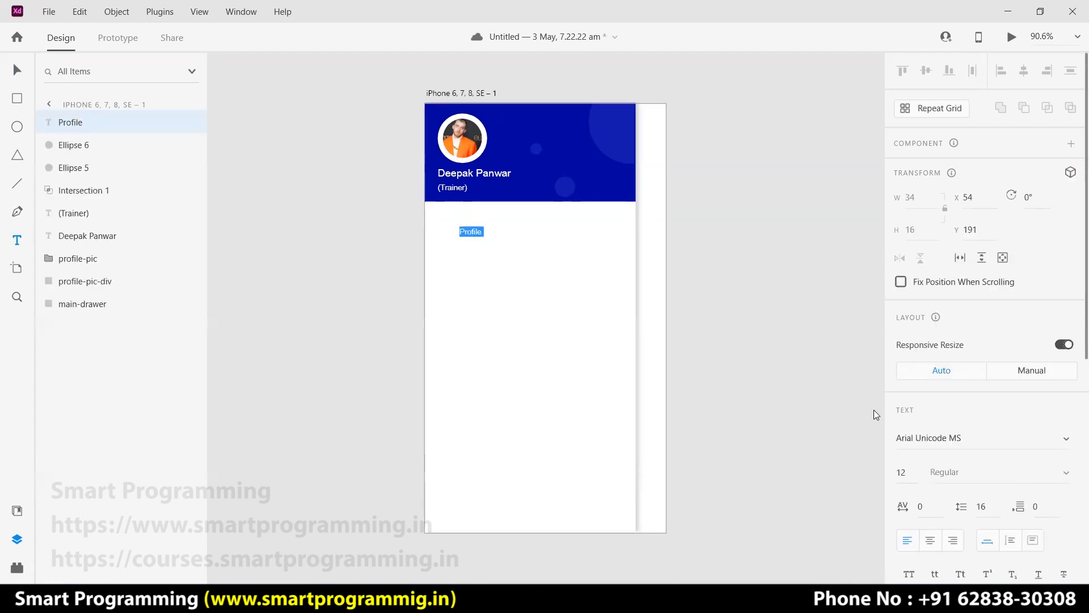
scroll(959, 448, "down", 6)
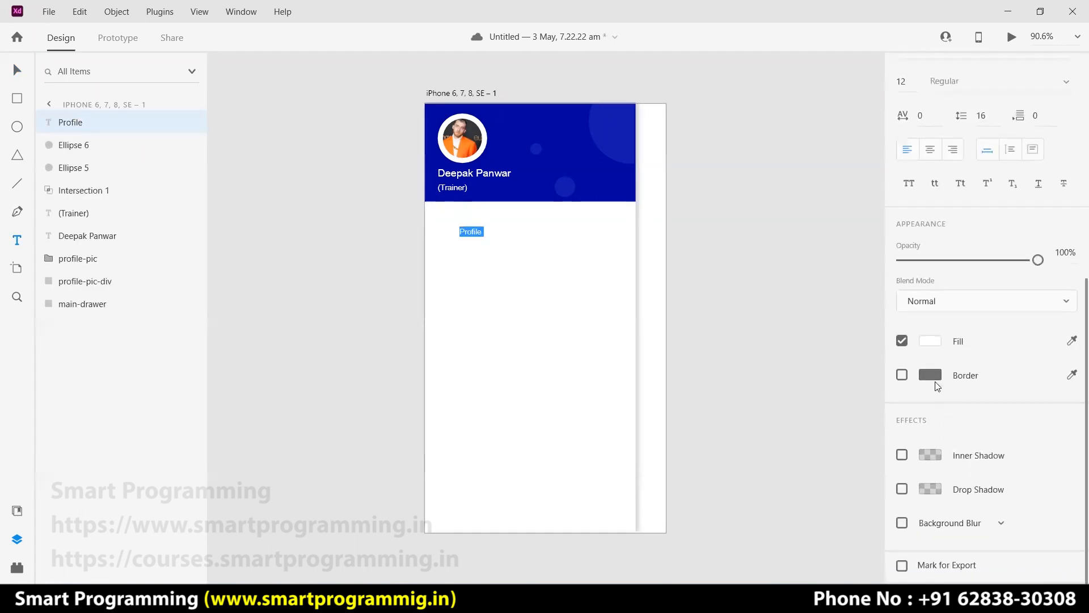
left_click(929, 343)
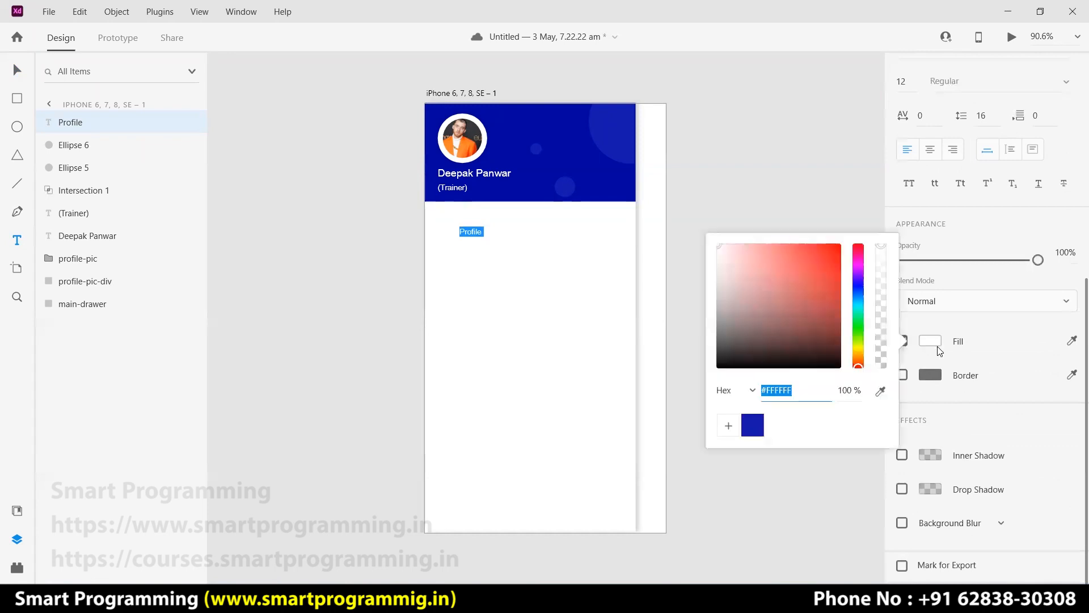
left_click(752, 427)
left_click(861, 211)
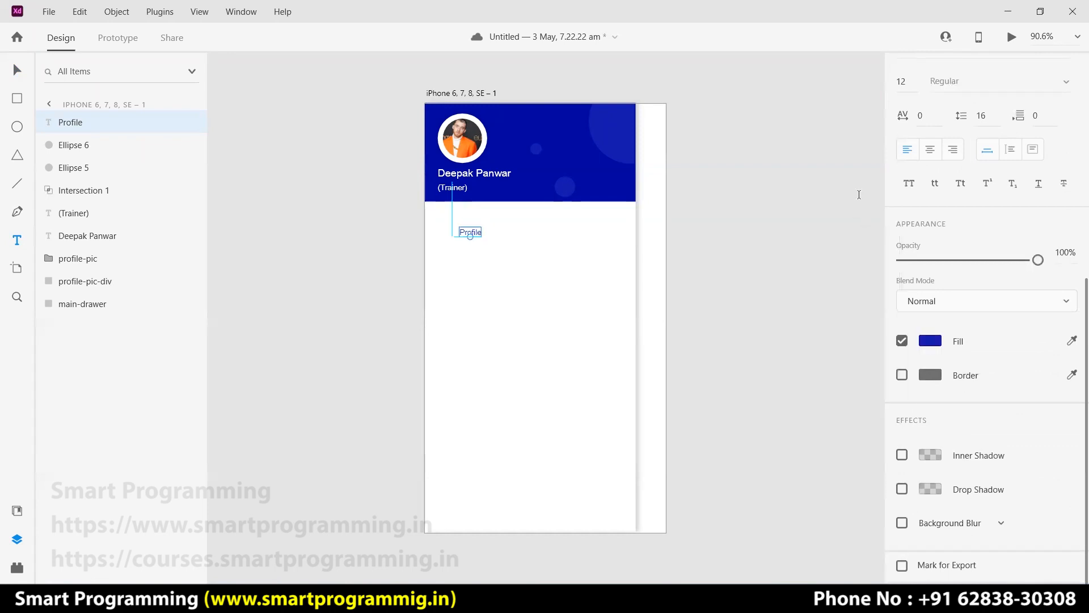
Set the Profile label's font size to 16.
scroll(869, 361, "up", 1)
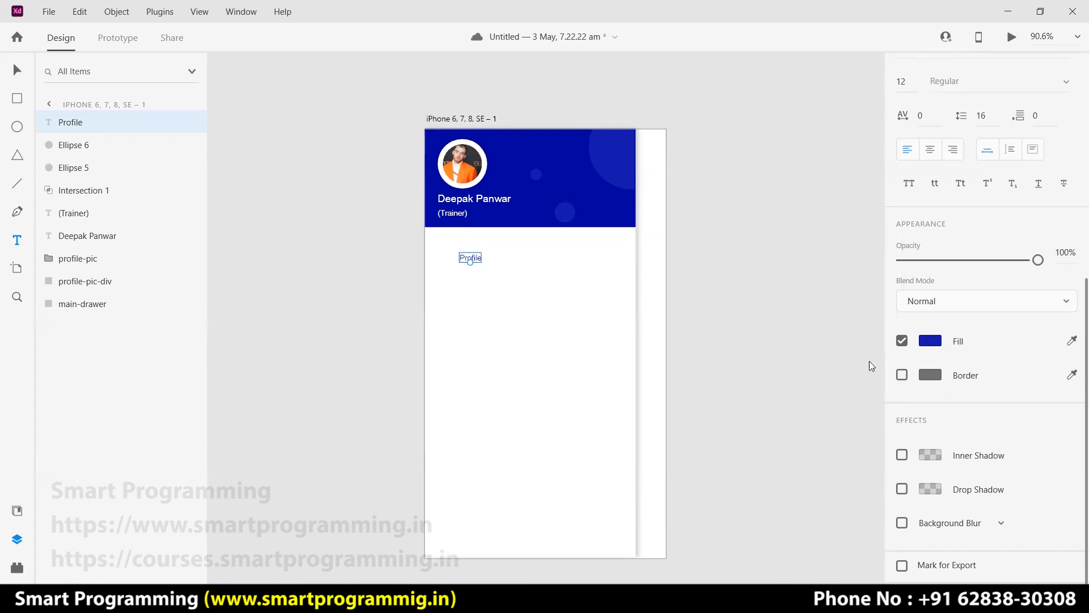
scroll(1022, 293, "up", 5)
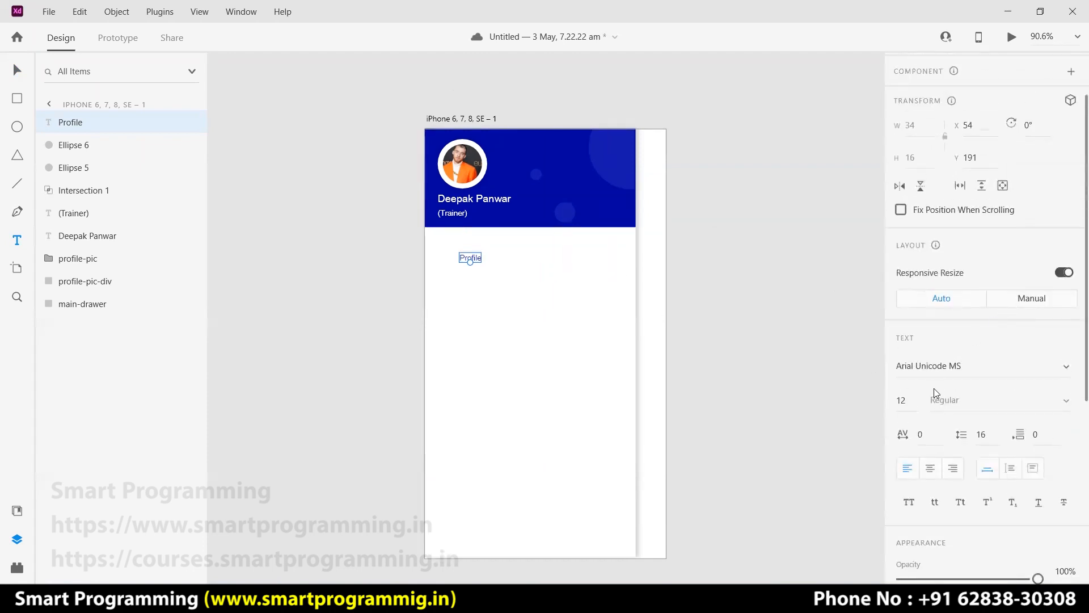
left_click(917, 404)
type("16")
key("Return")
Nudge the Profile label slightly right to x 66, y 188.
left_click(835, 383)
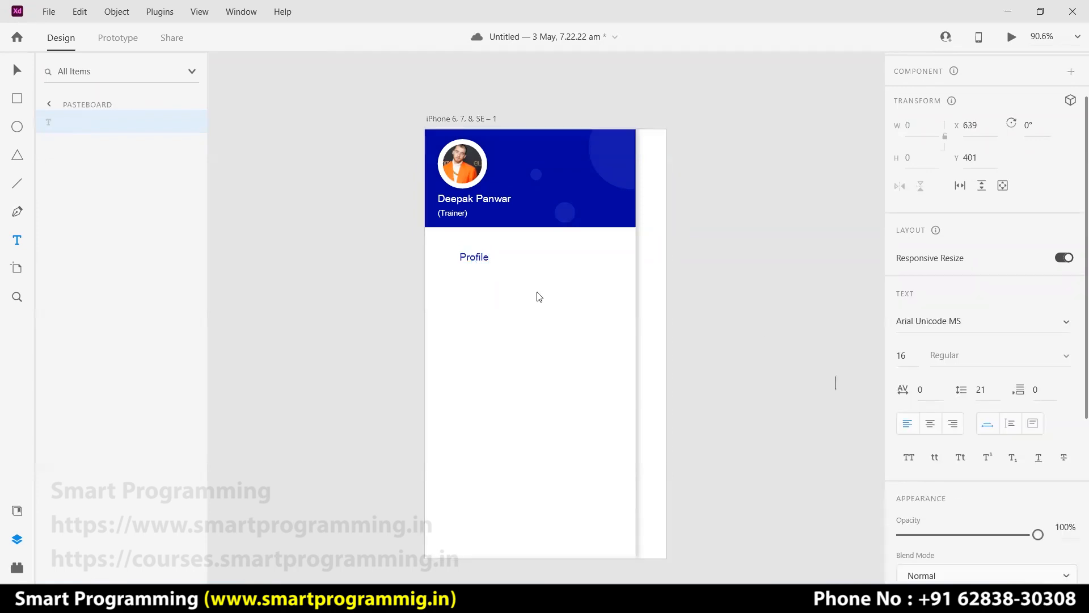
left_click(475, 261)
left_click(695, 274)
left_click(17, 72)
left_click_drag(469, 257, 469, 257)
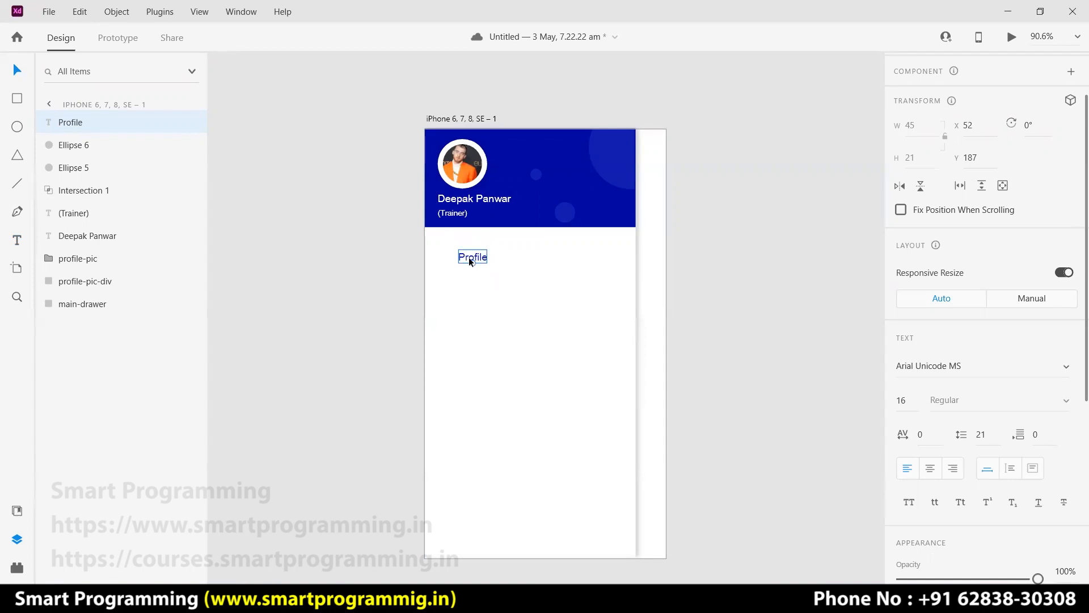
left_click(831, 171)
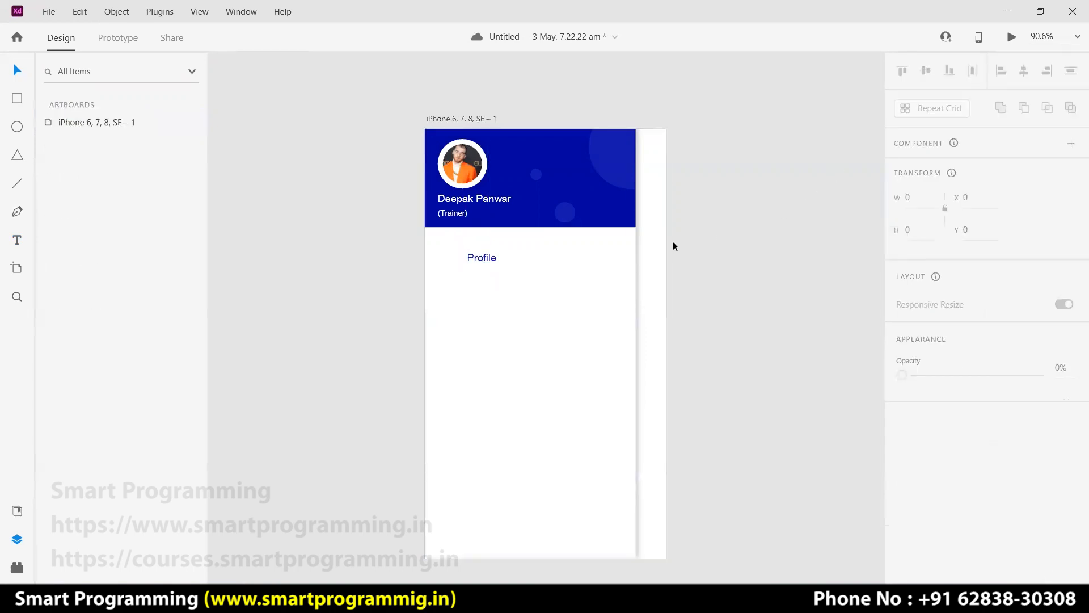
left_click(505, 253)
Zoom to the empty space left of the artboard, draw a 23×23 circle, and switch to Firefox.
scroll(863, 186, "up", 1)
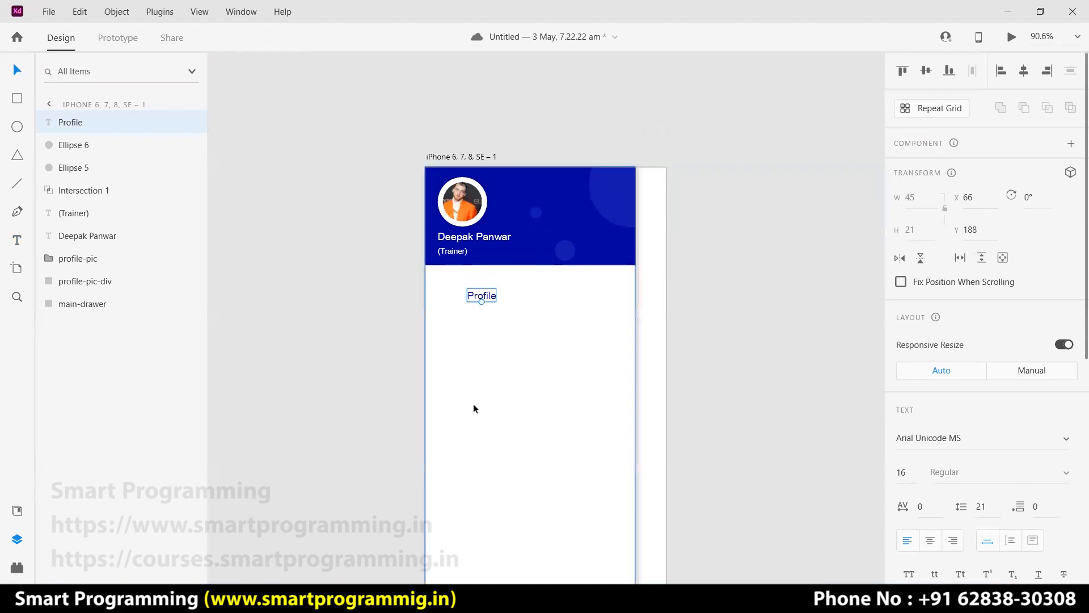
left_click(686, 318)
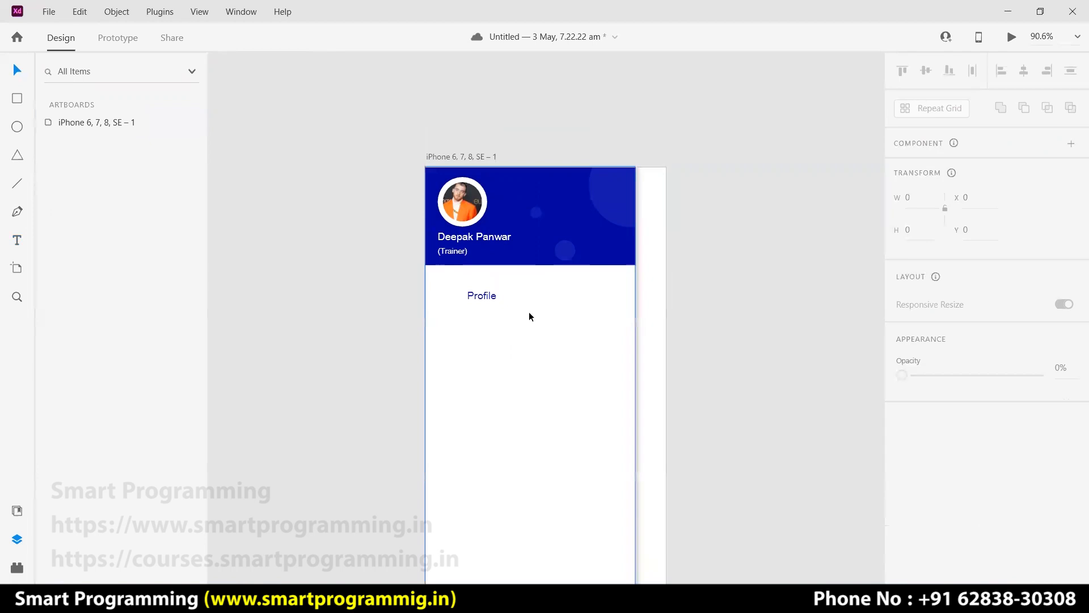
key("ctrl+plus")
key("ctrl+plus")
key("ctrl+plus")
key("ctrl+plus")
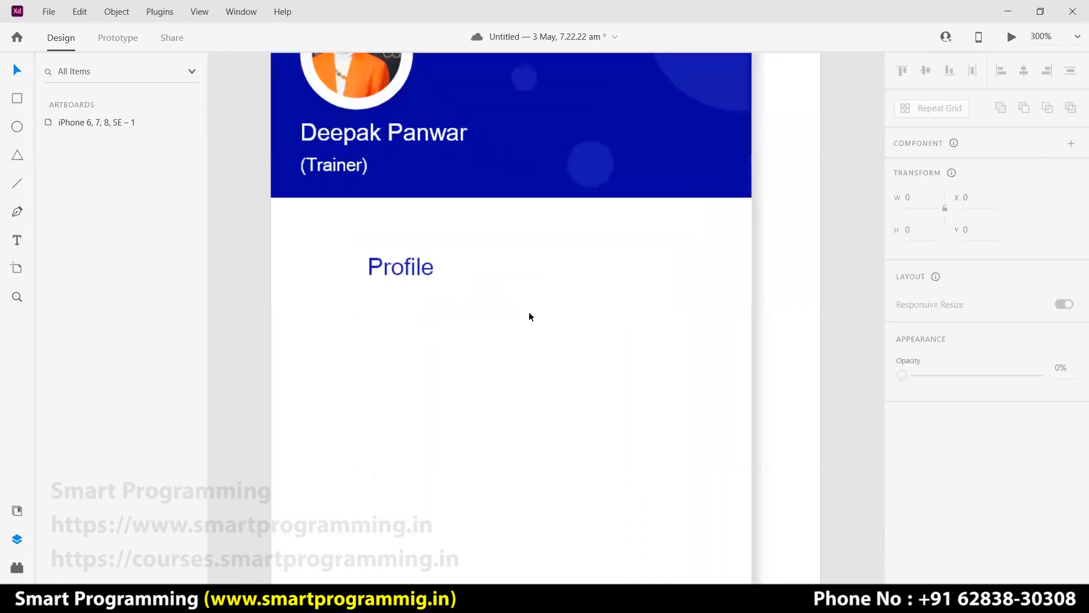
left_click_drag(467, 314, 617, 415)
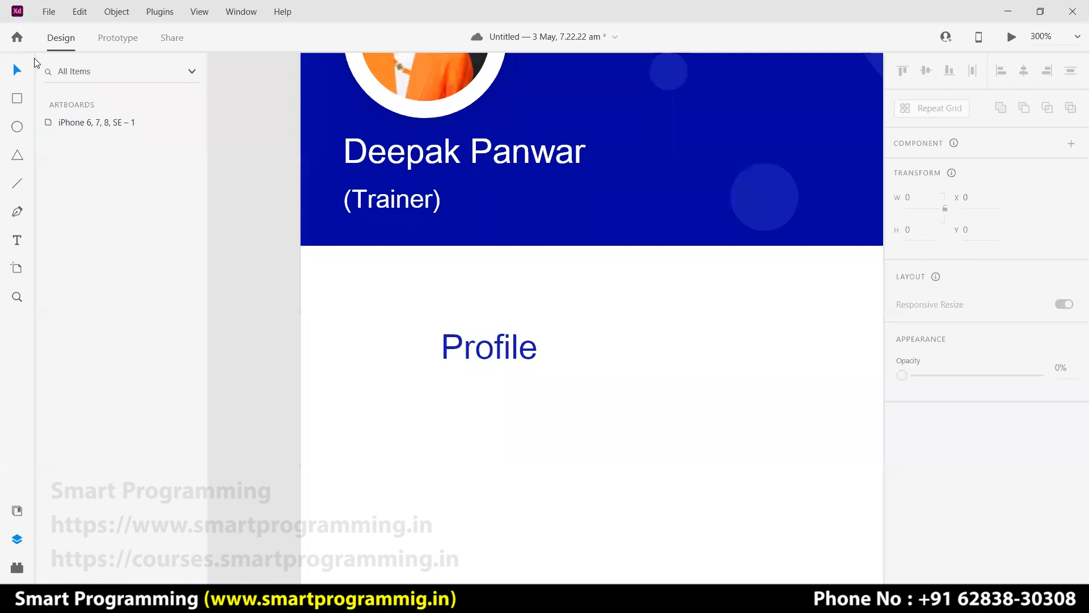
left_click_drag(409, 389, 559, 379)
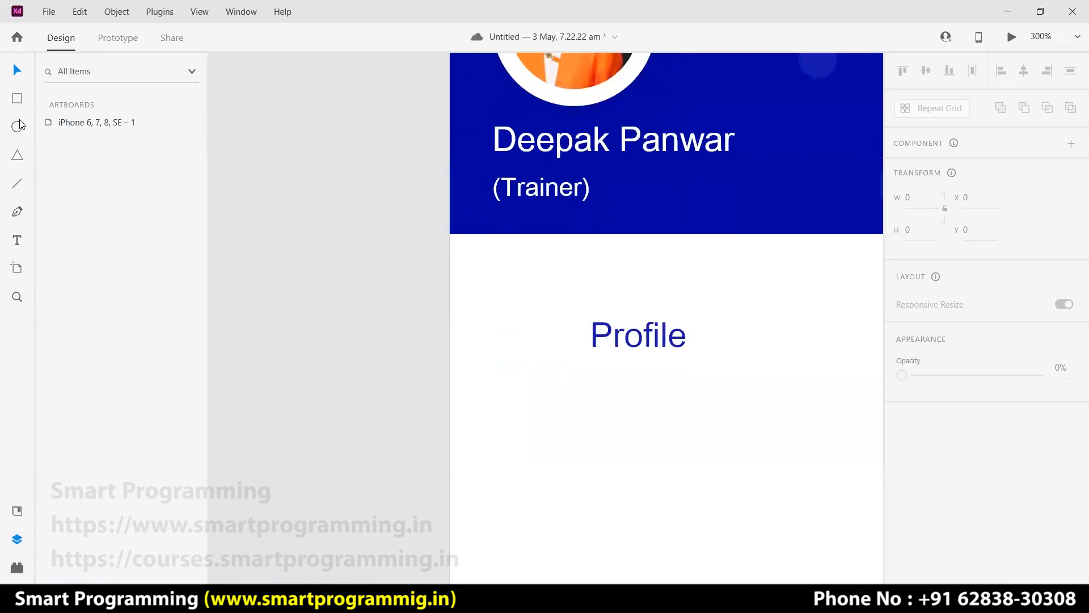
left_click_drag(323, 261, 353, 289)
key("Delete")
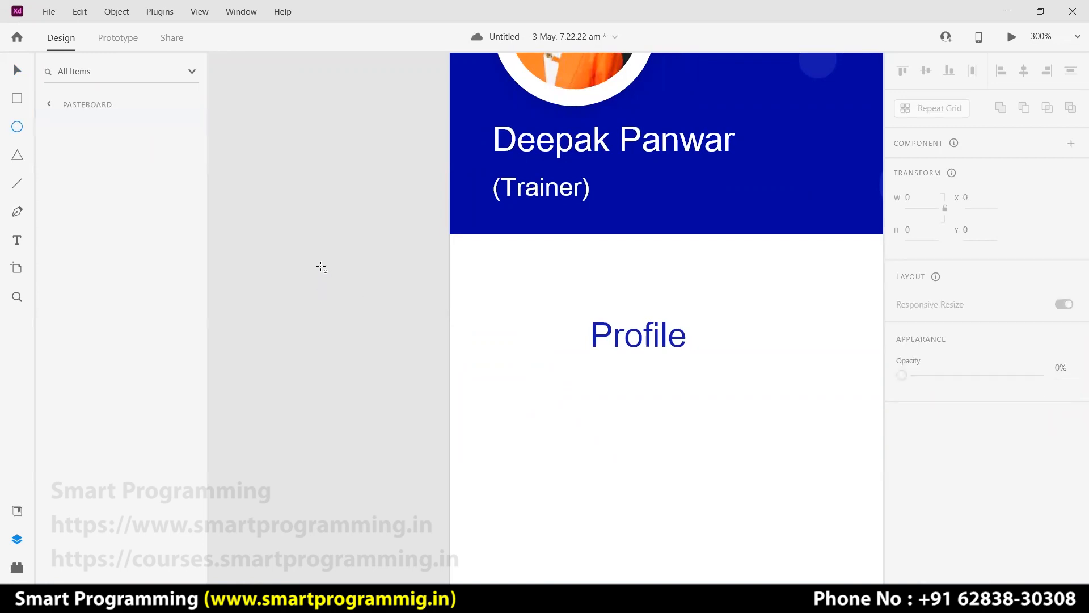
left_click_drag(305, 256, 352, 309)
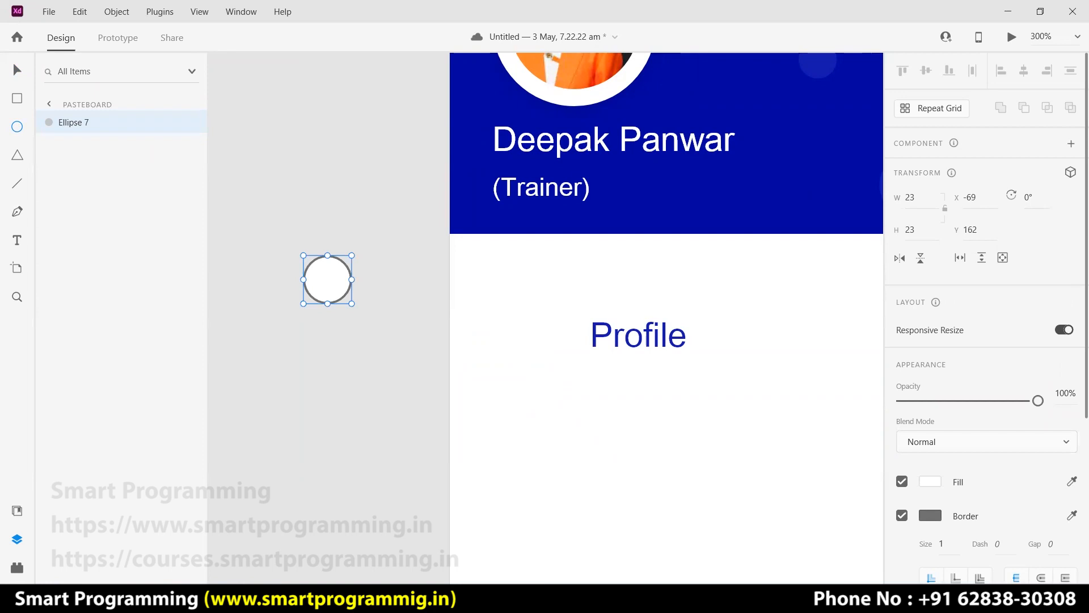
key("alt+Tab")
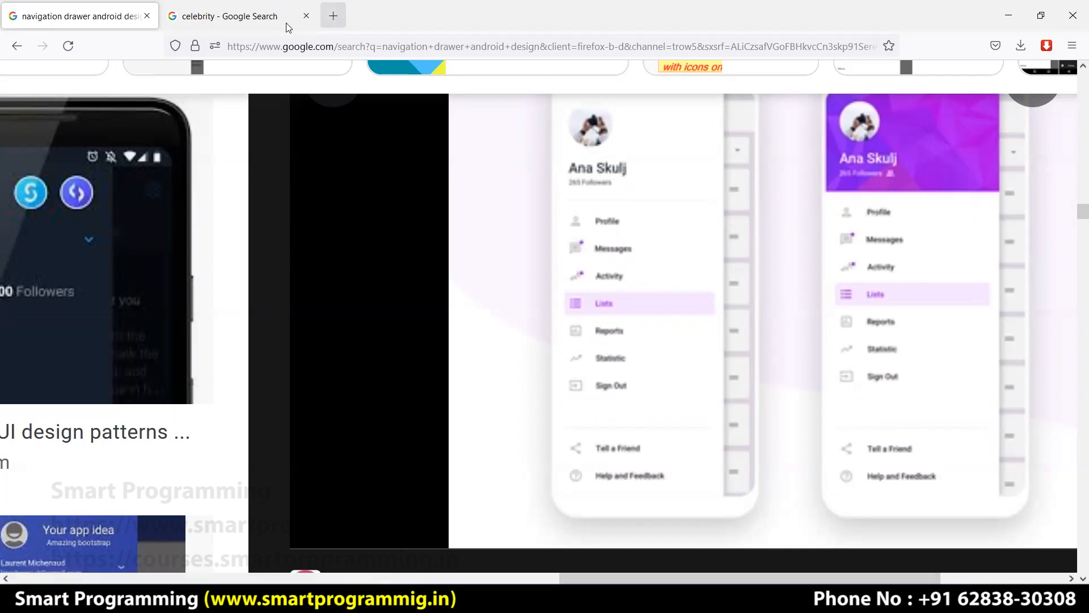
Search Google Images for 'profile icons' in a new tab and preview the dark circular Shutterstock icon.
left_click(333, 16)
type("pro")
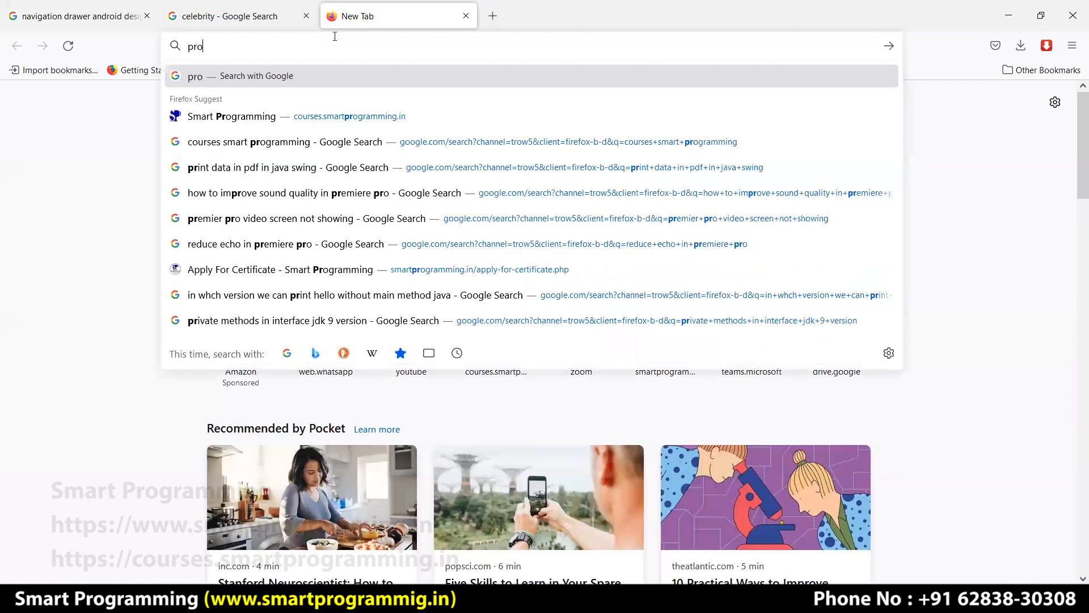
type("file icons")
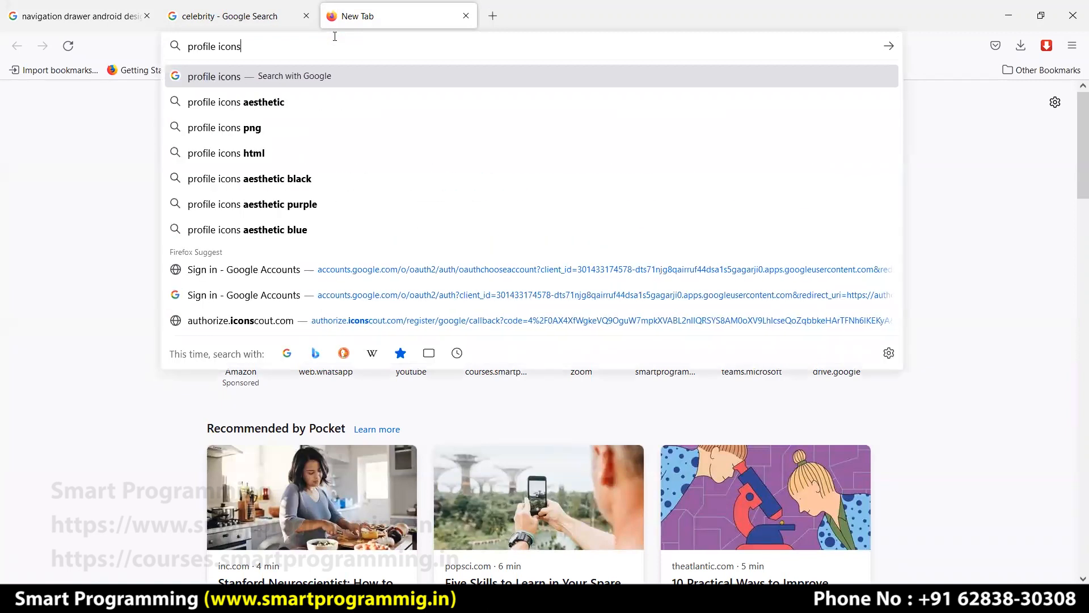
key("Return")
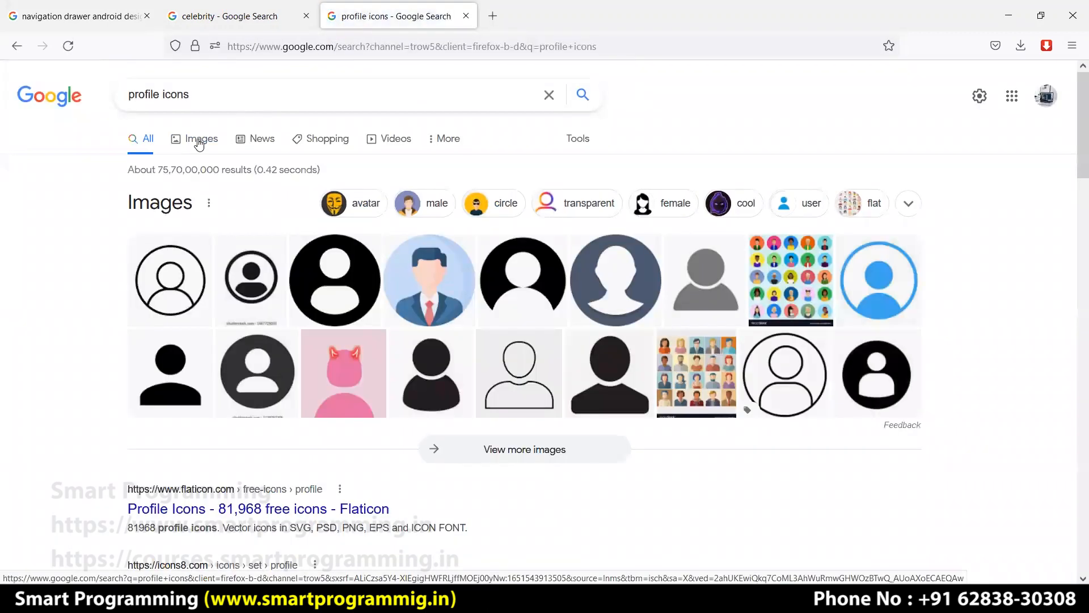
left_click(487, 201)
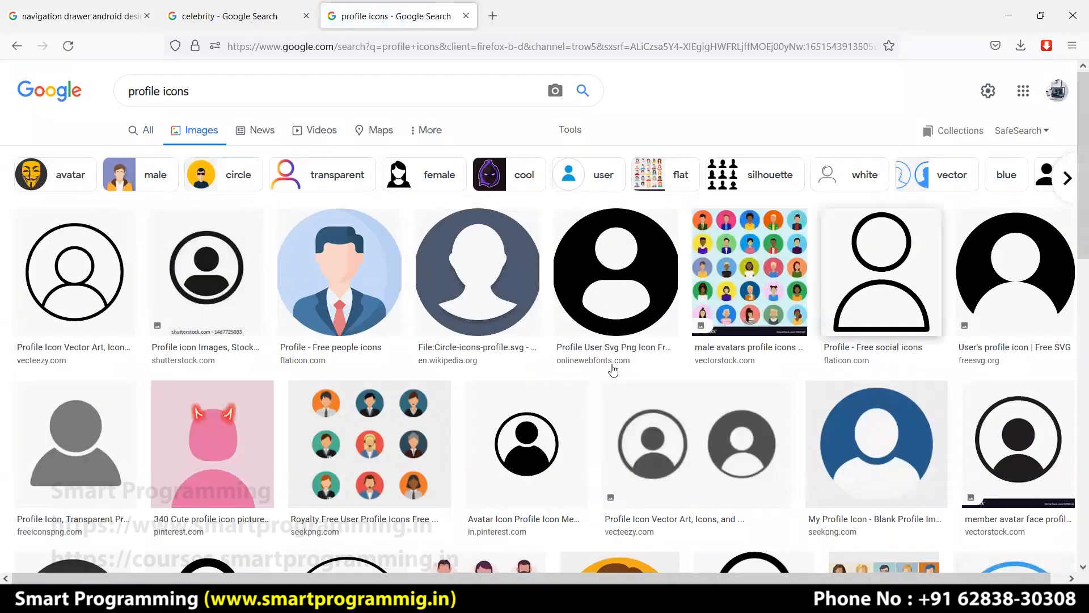
scroll(83, 305, "down", 3)
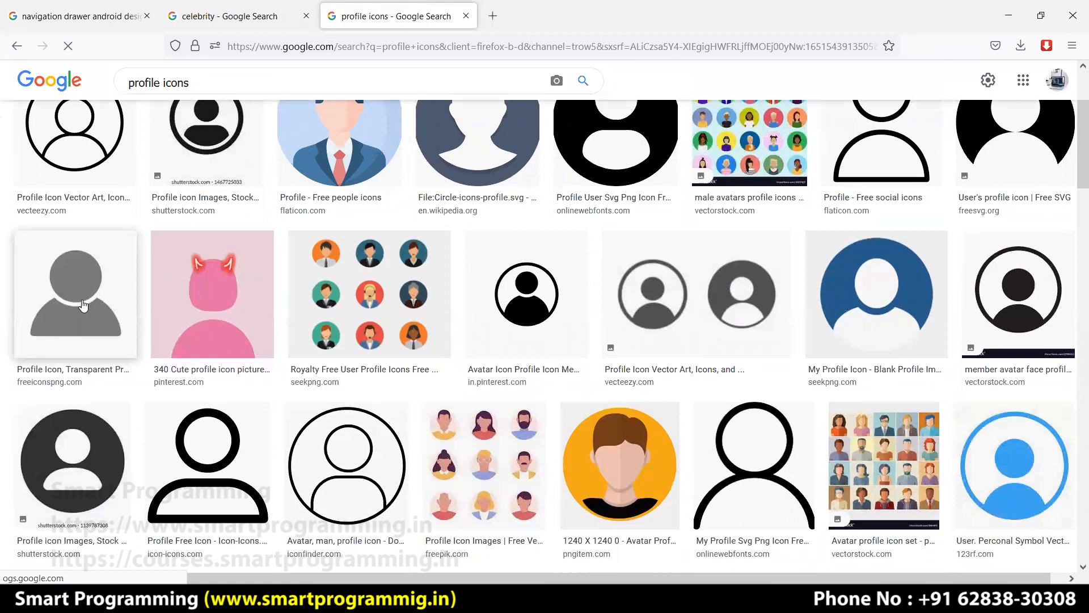
left_click(65, 446)
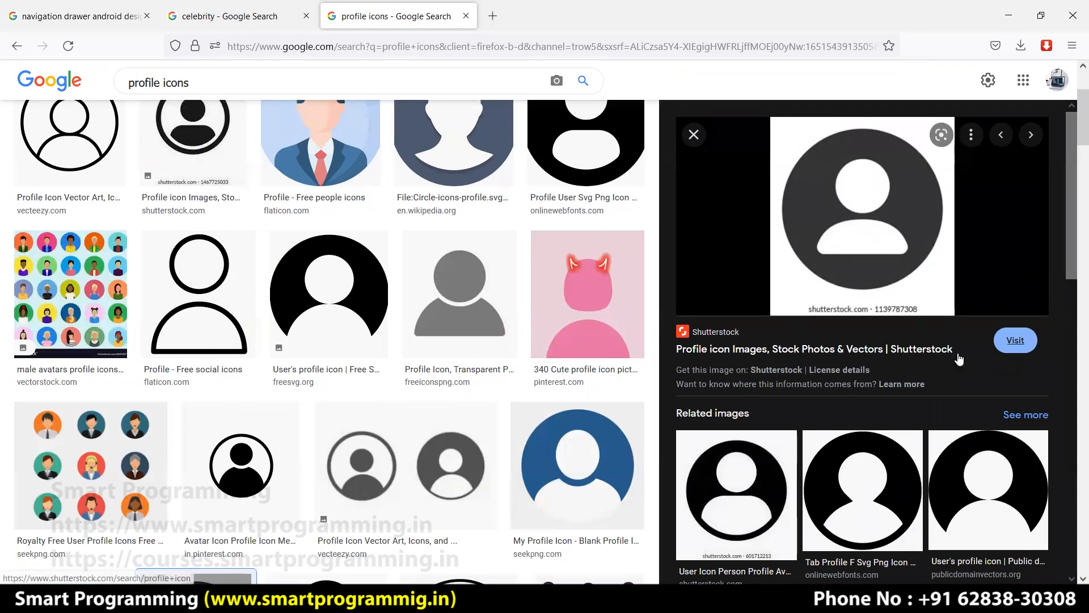
scroll(1014, 452, "down", 2)
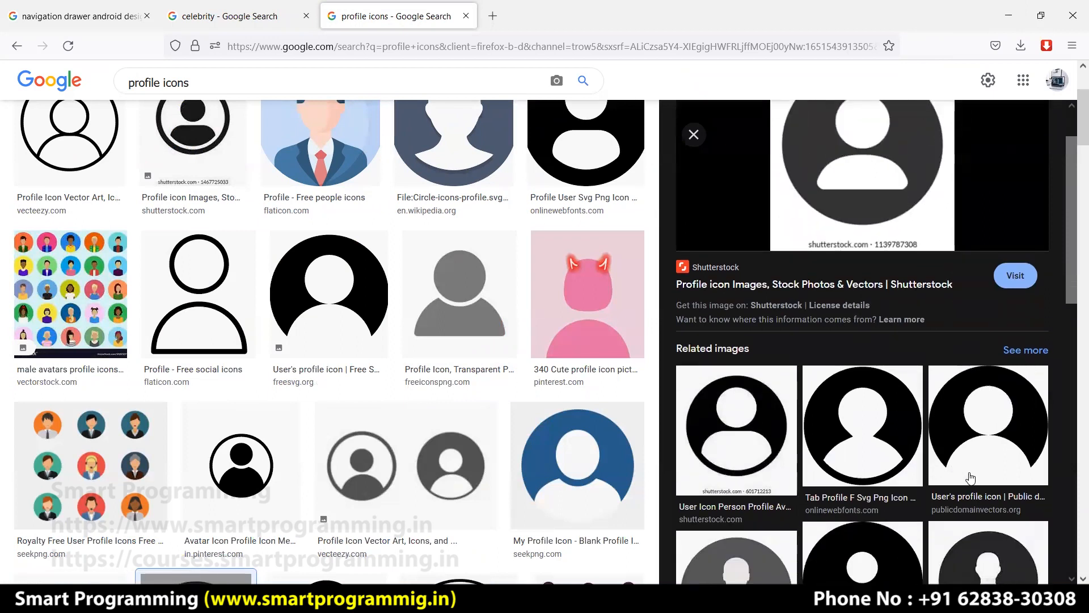
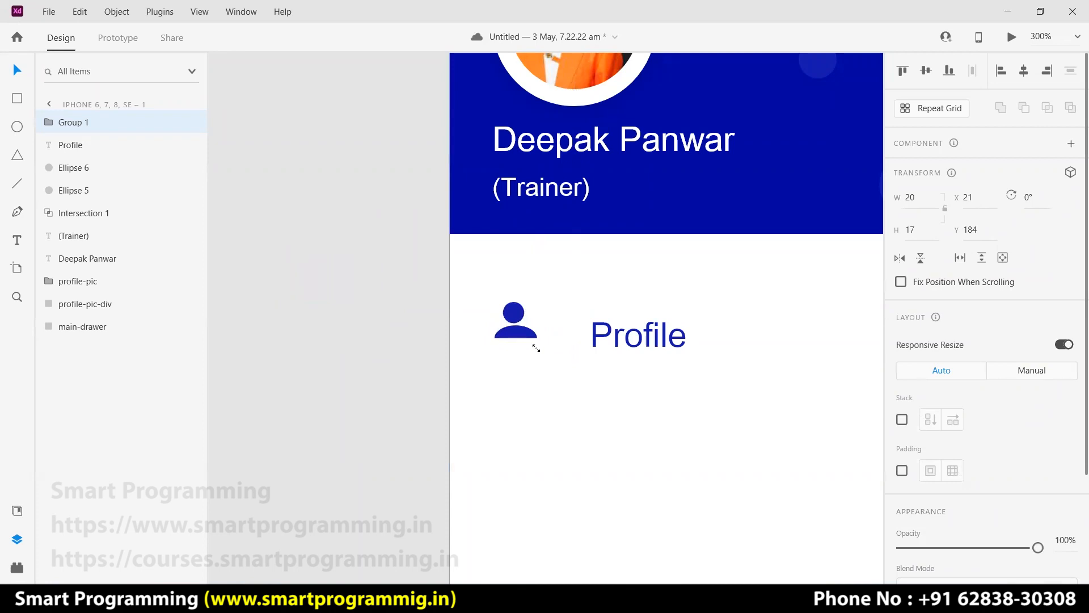
Move the person icon slightly down and slide the Profile label left, right beside it.
mouse_move(514, 332)
left_mouse_down()
mouse_move(538, 342)
mouse_move(518, 347)
left_mouse_up()
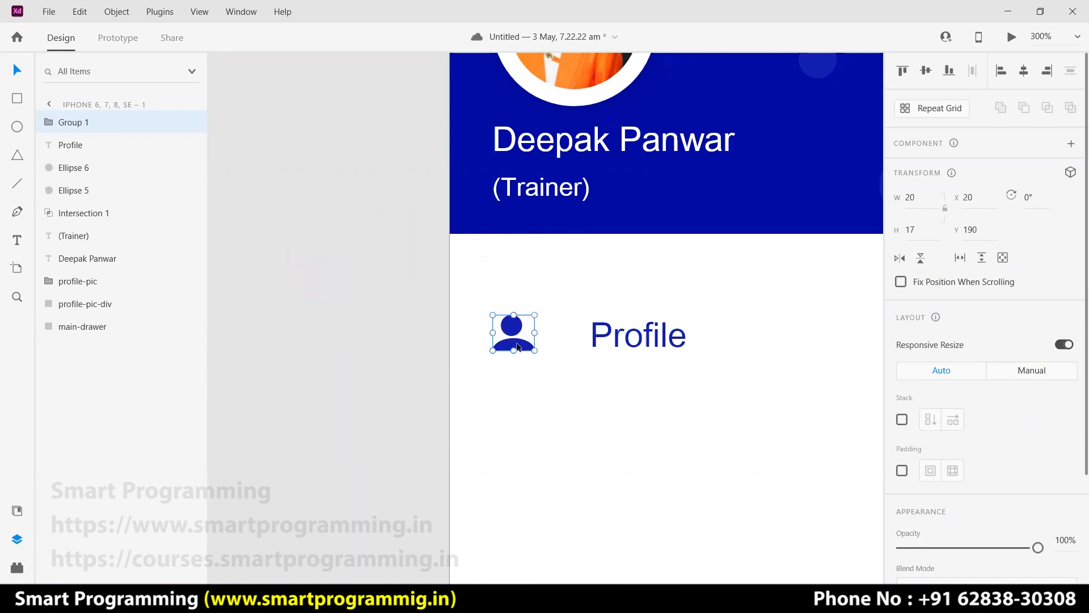
left_click_drag(594, 342, 560, 343)
left_click(349, 329)
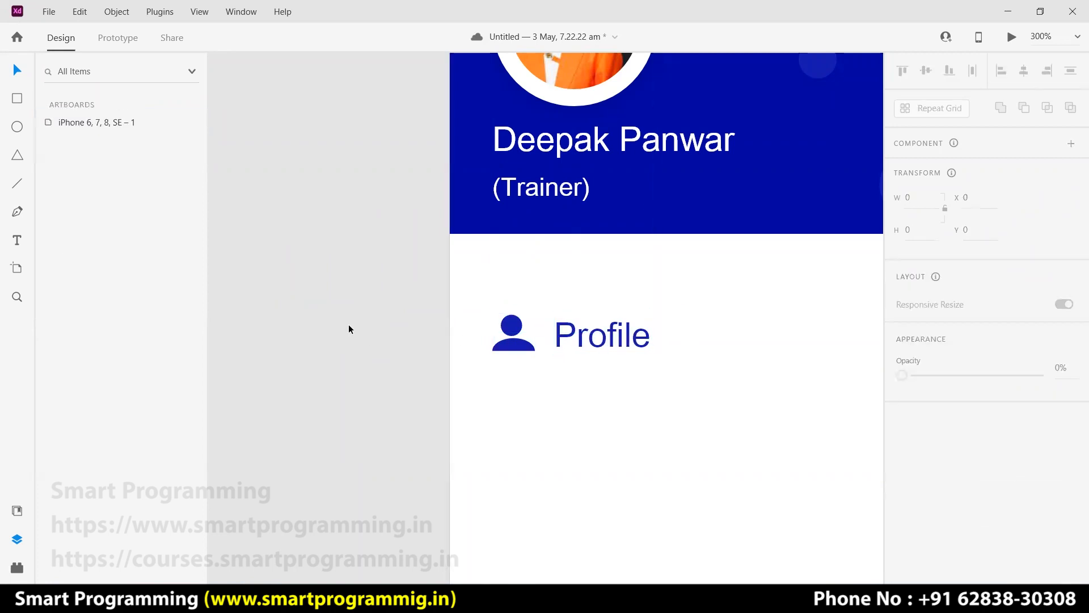
scroll(352, 329, "down", 2)
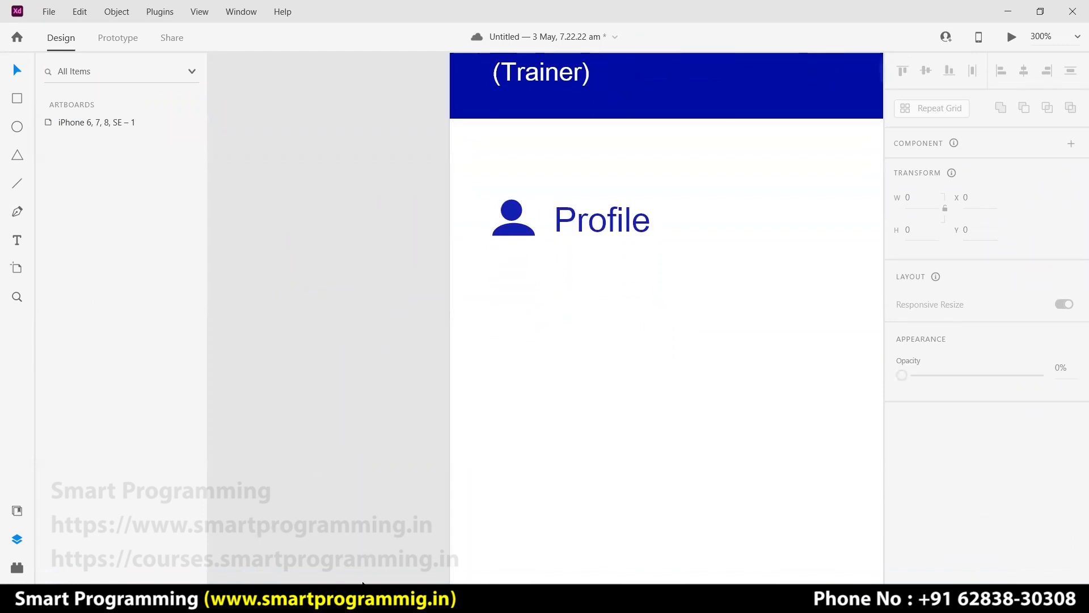
Glance at the navigation drawer reference, then replace the image search with 'message icon'.
left_click(363, 527)
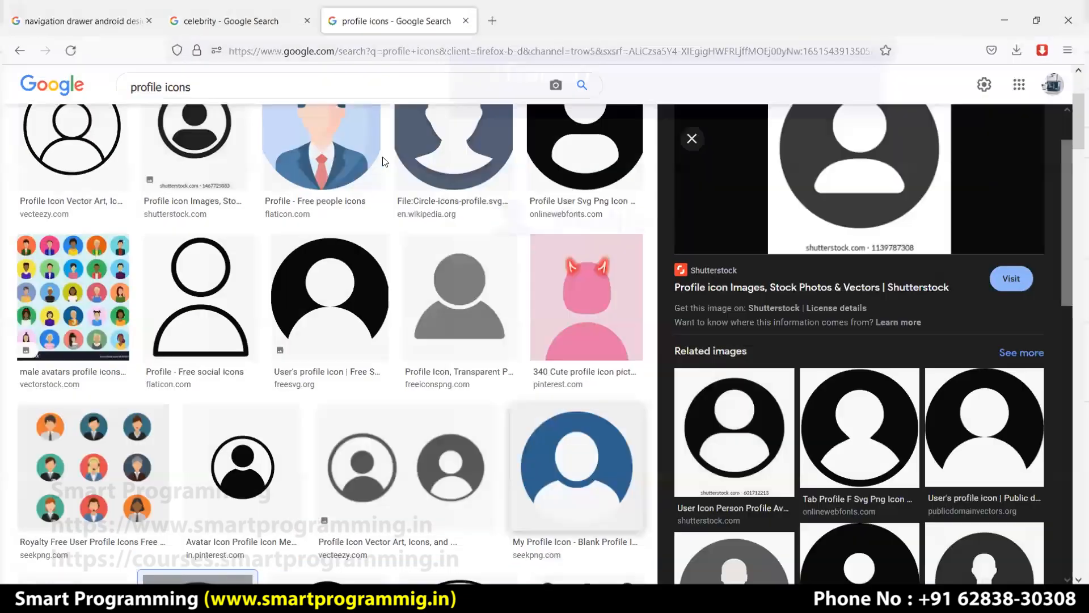
left_click(105, 12)
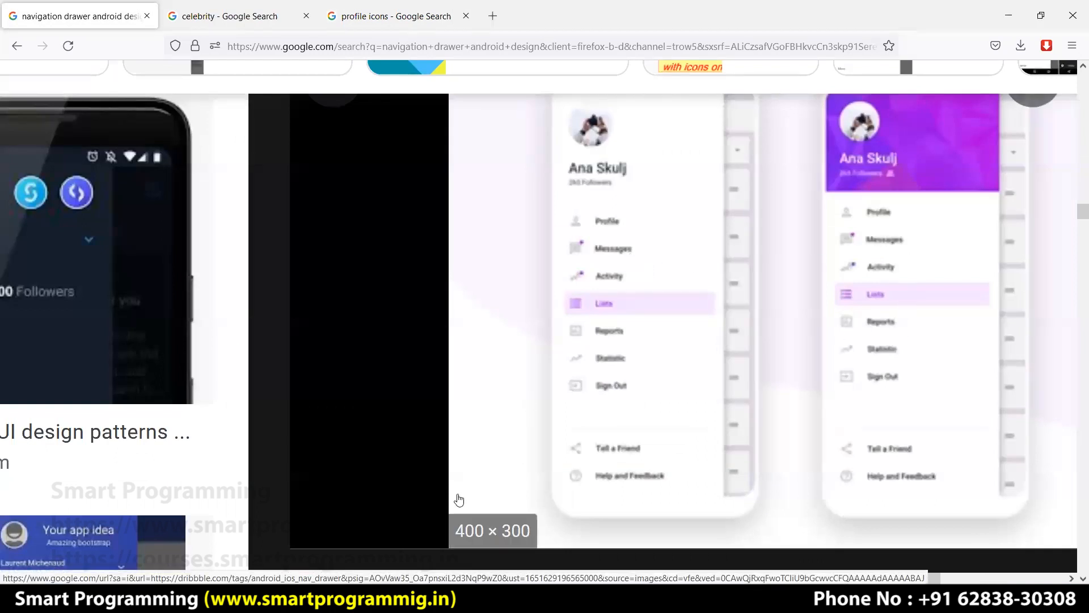
scroll(373, 200, "up", 3)
left_click(402, 29)
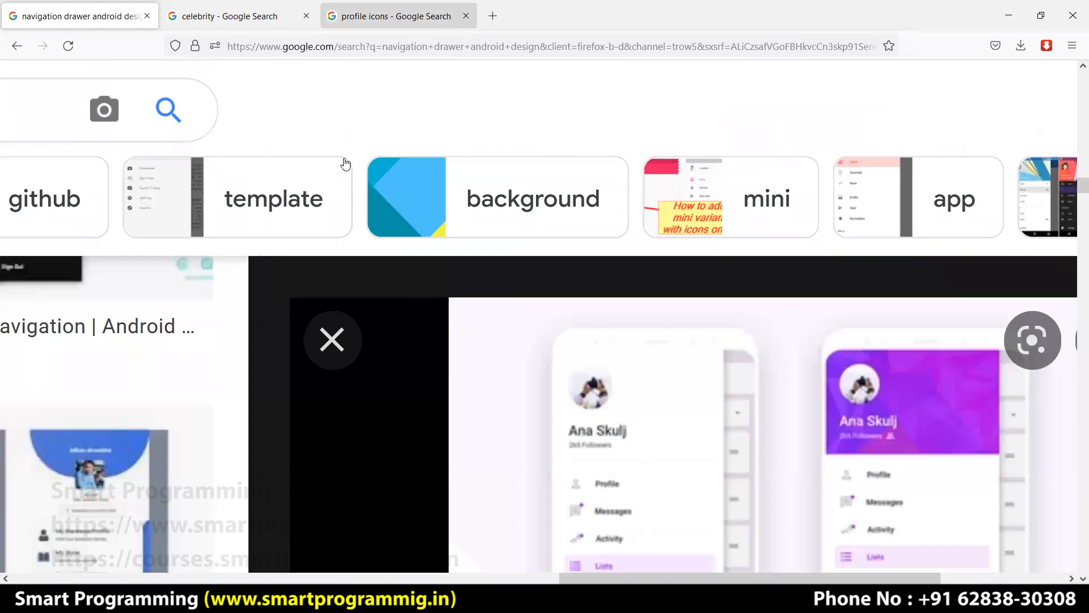
left_click(186, 83)
key("ctrl+a")
type("message icon")
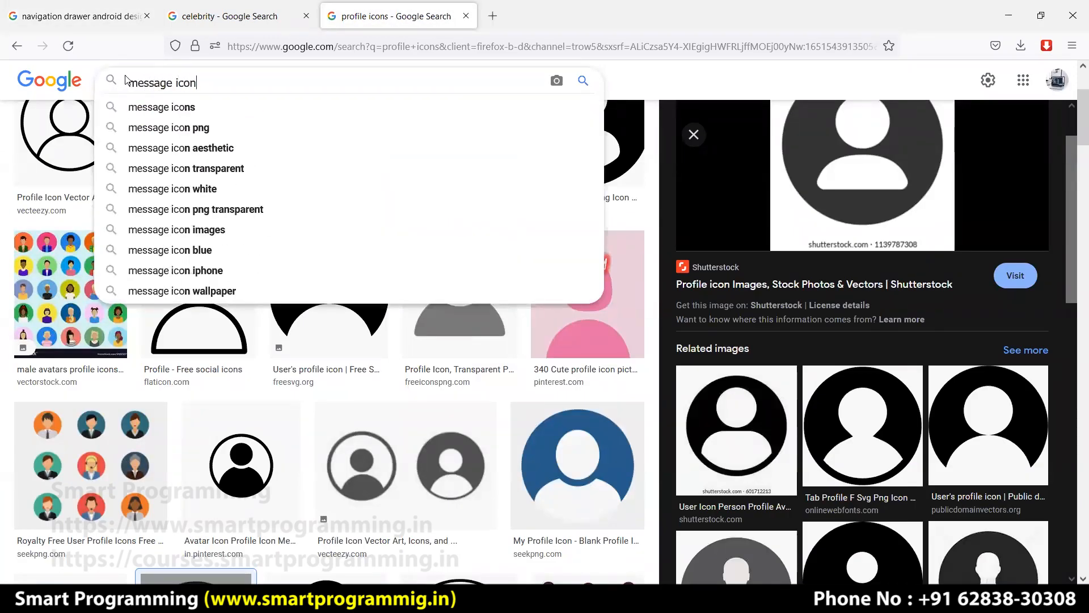
key("Return")
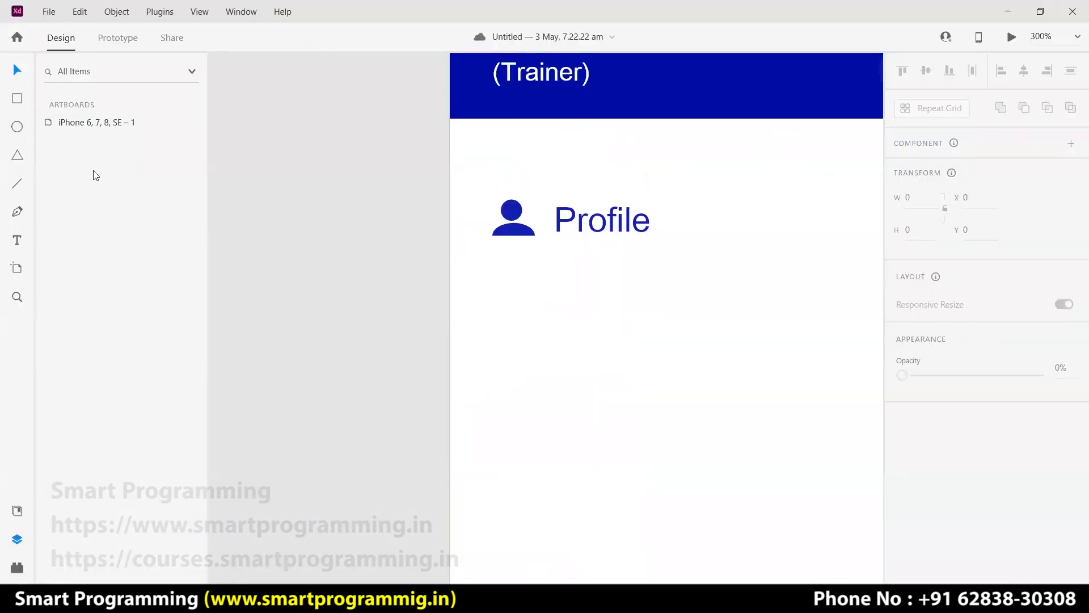
Draw an ellipse on the pasteboard for the bubble and nudge it slightly left and down.
left_click(17, 127)
left_click_drag(289, 225, 388, 286)
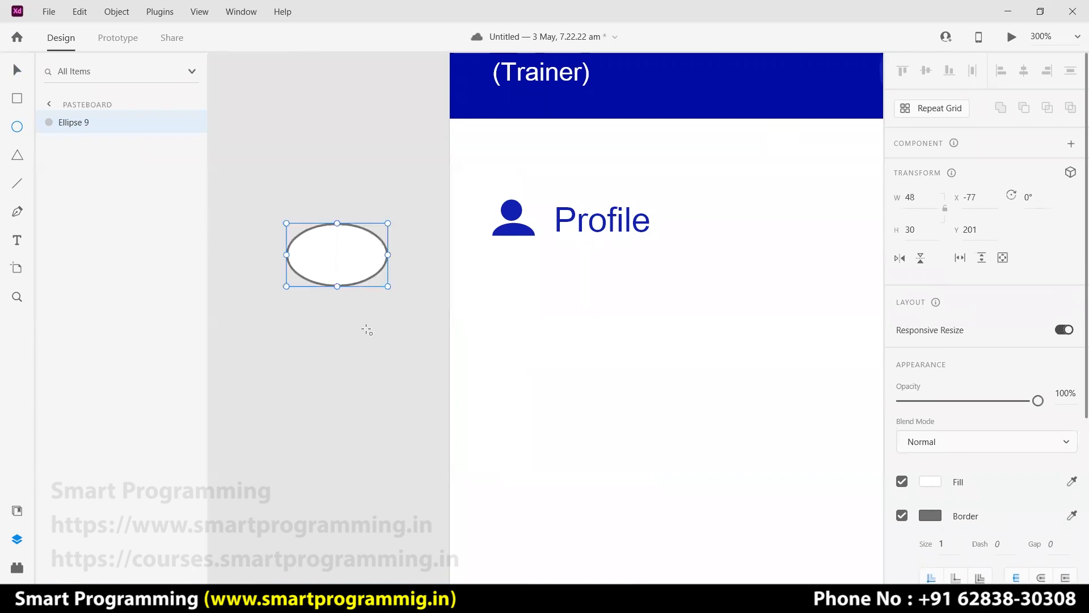
left_click(18, 213)
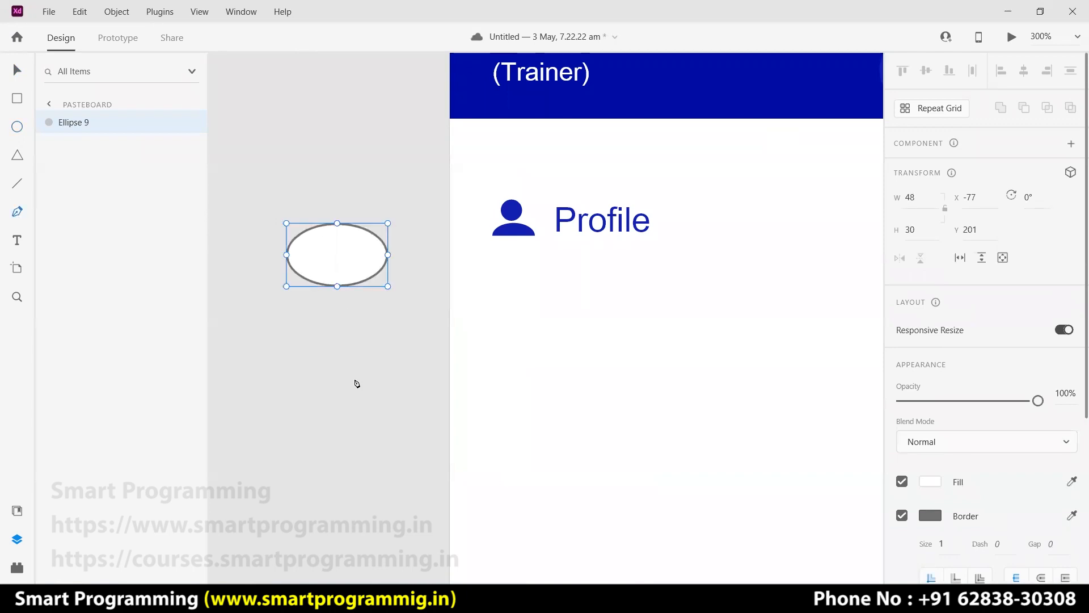
left_click(350, 331)
key("Escape")
left_click_drag(325, 284, 320, 291)
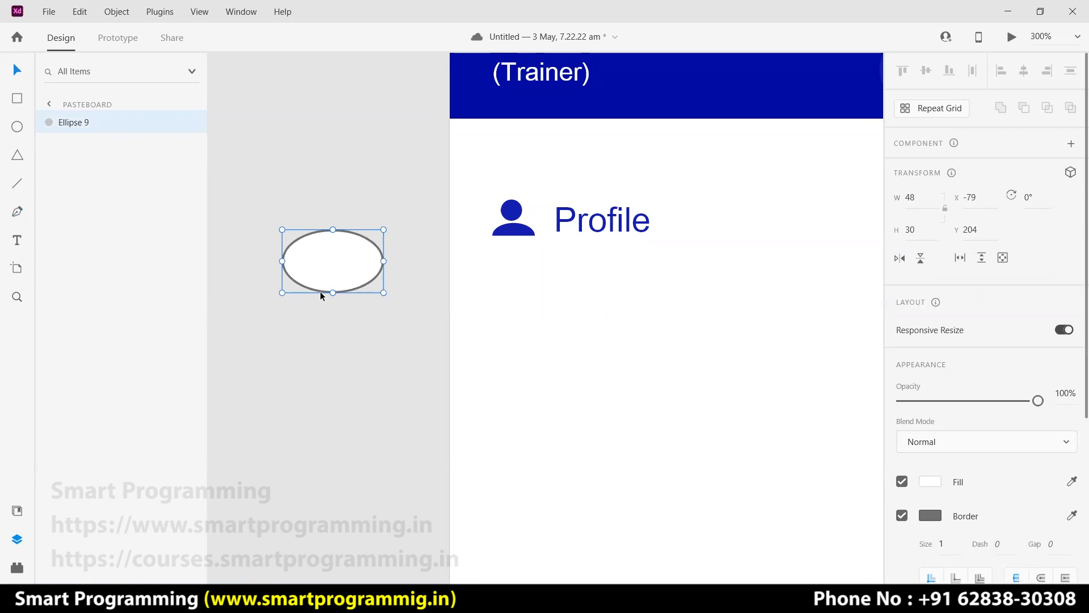
Trace a trial curved tail under the ellipse with the Pen tool, then delete it.
left_click(17, 211)
left_click(320, 297)
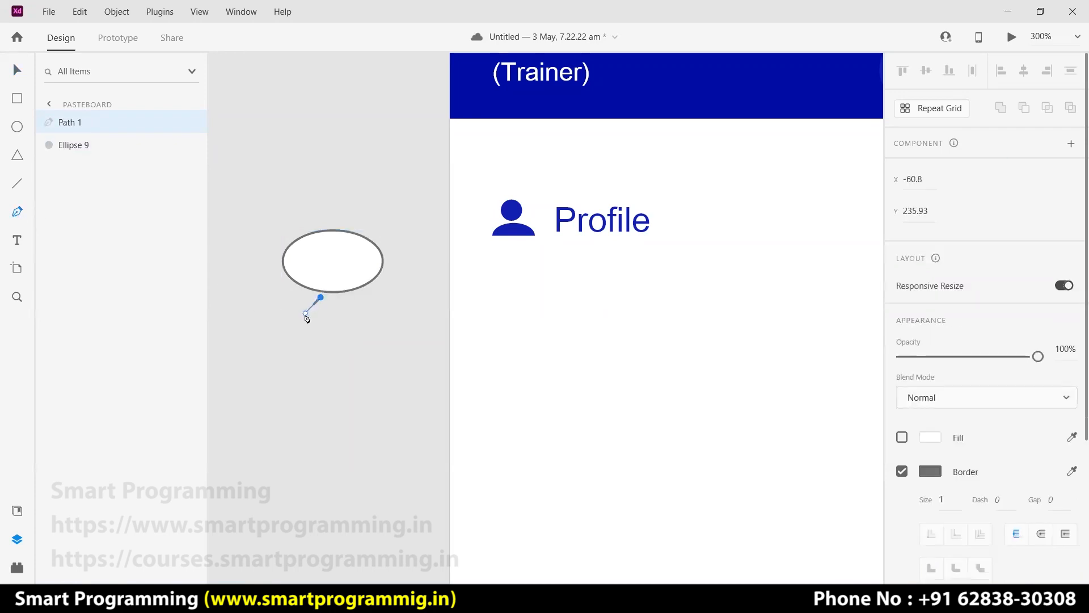
left_click(292, 312)
left_click(307, 319)
left_click(333, 312)
left_click_drag(334, 313, 339, 306)
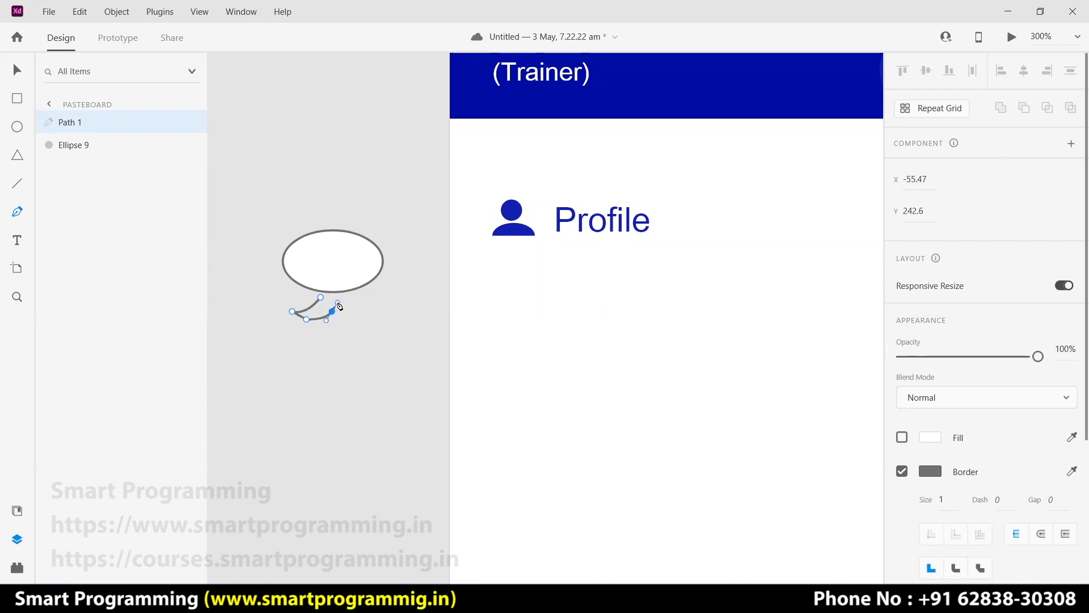
left_click(320, 297)
key("Escape")
left_click(334, 323)
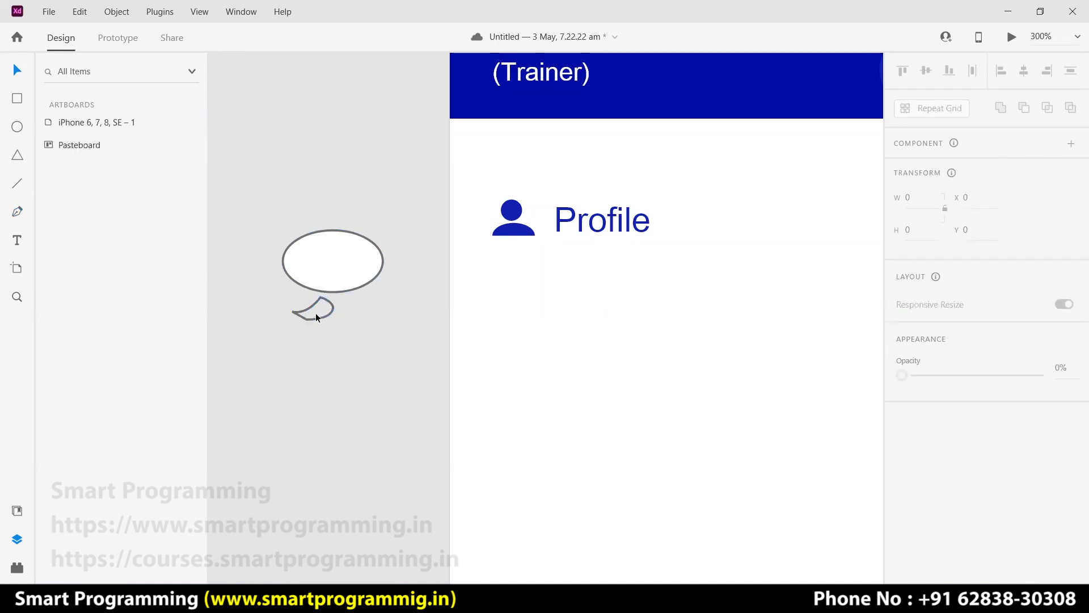
left_click(318, 321)
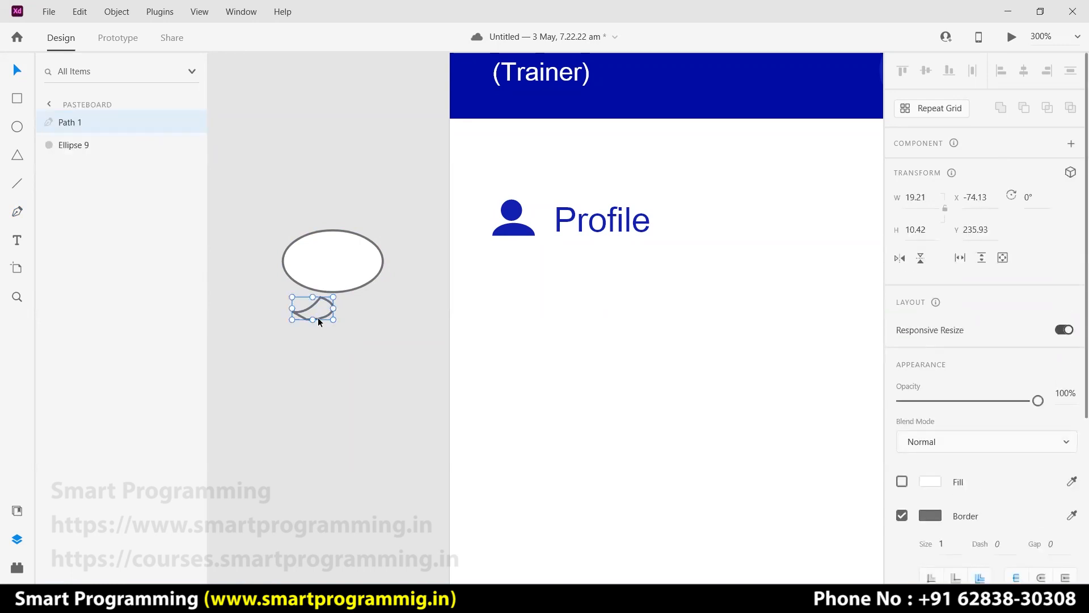
key("Delete")
Draw a triangle, narrow it to 16 wide, rotate it −145° and attach it under the ellipse.
left_click(22, 159)
left_click_drag(300, 306, 350, 354)
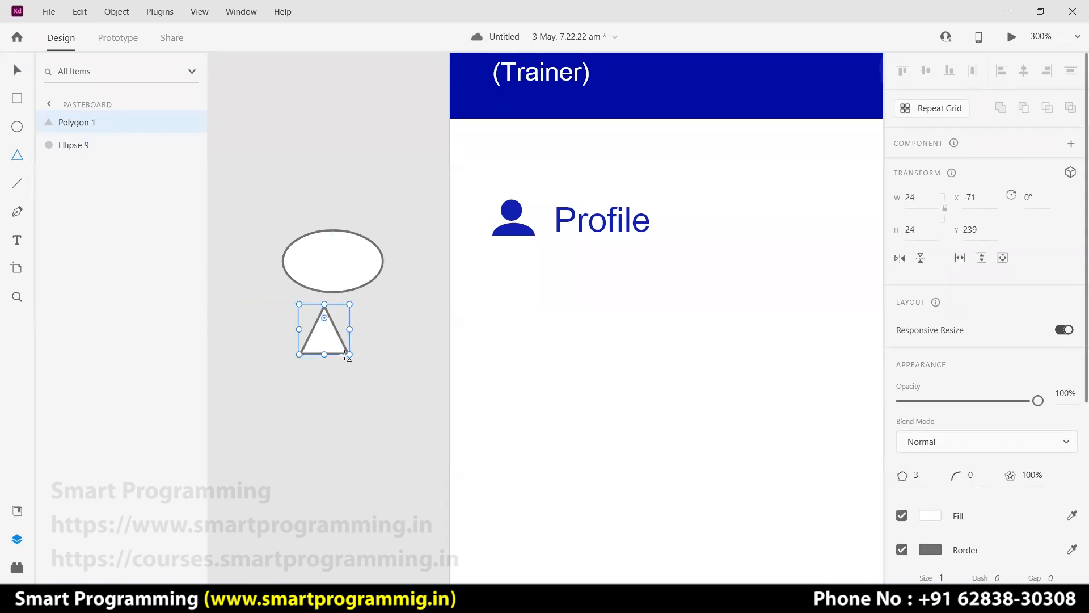
left_click_drag(349, 329, 331, 329)
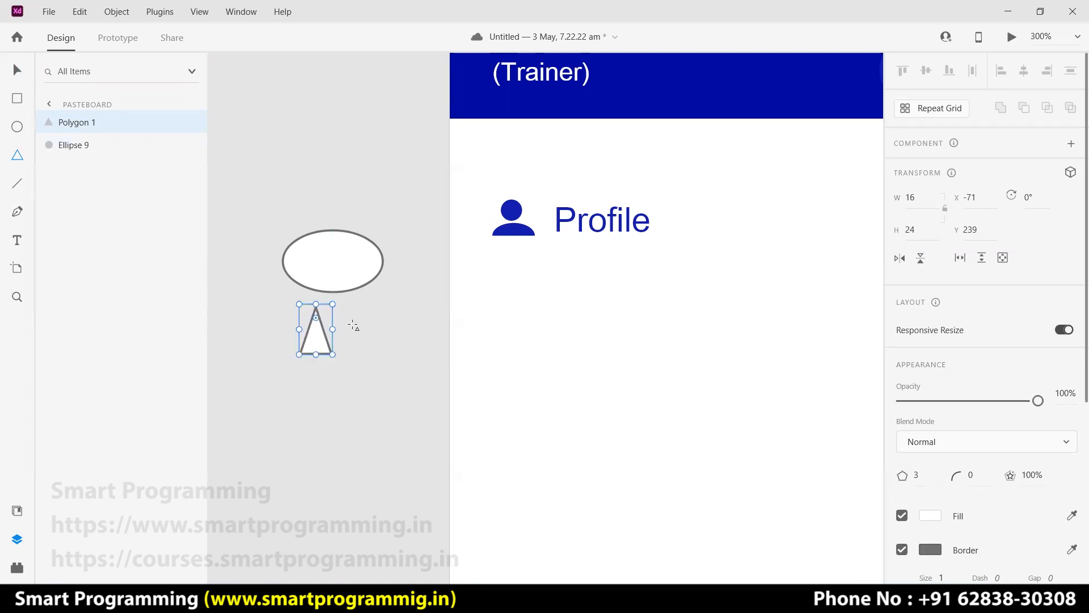
left_click_drag(336, 359, 317, 282)
left_click(17, 70)
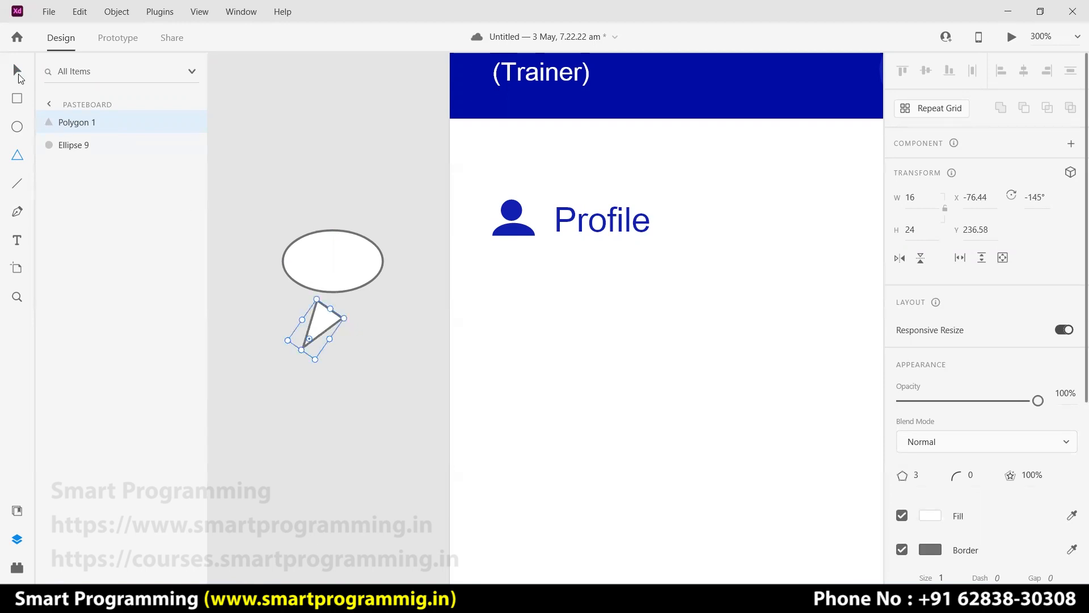
left_click_drag(316, 309, 315, 287)
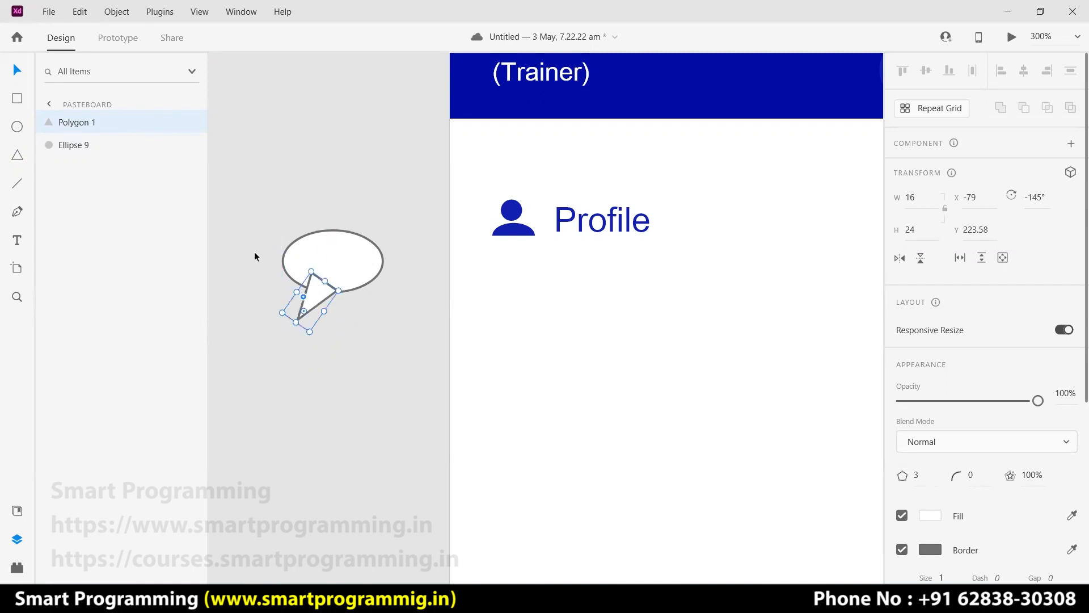
left_click(373, 378)
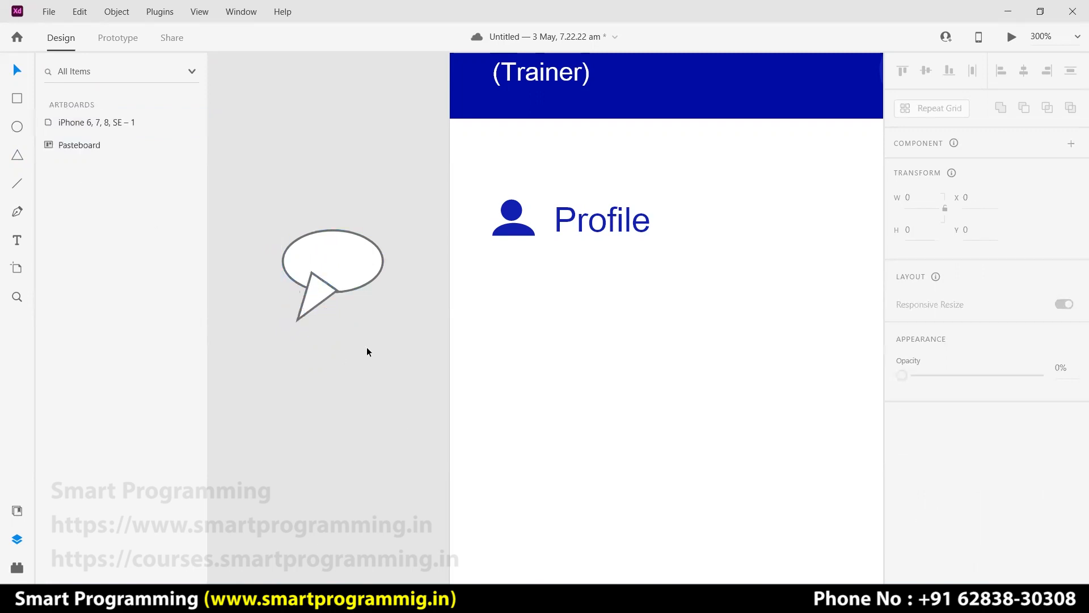
Bring the speech bubble into view and experiment with the triangle's star ratio.
scroll(328, 334, "up", 5)
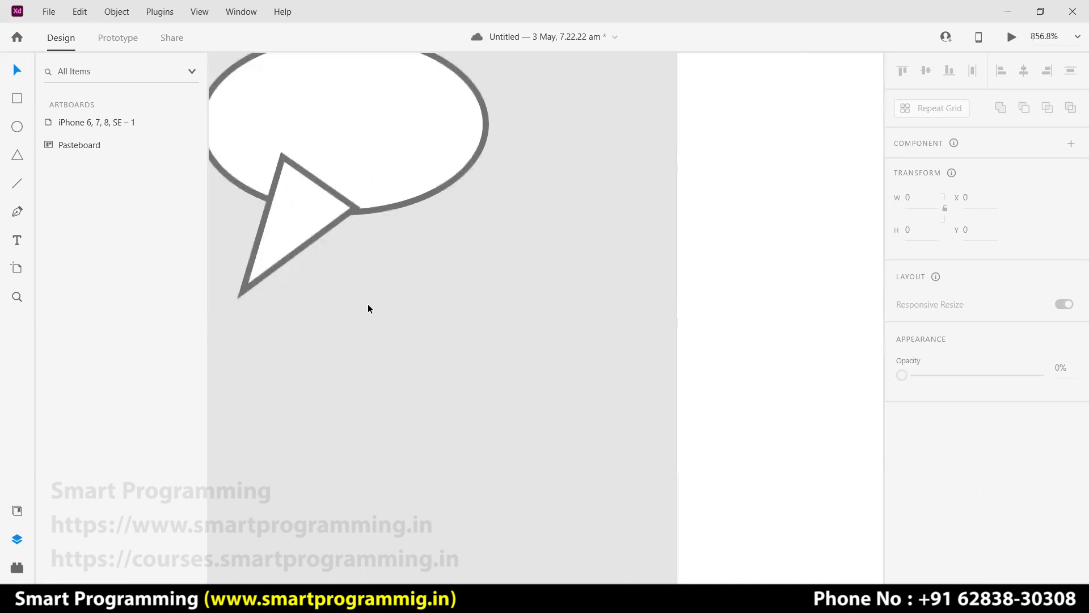
left_click_drag(428, 334, 535, 424)
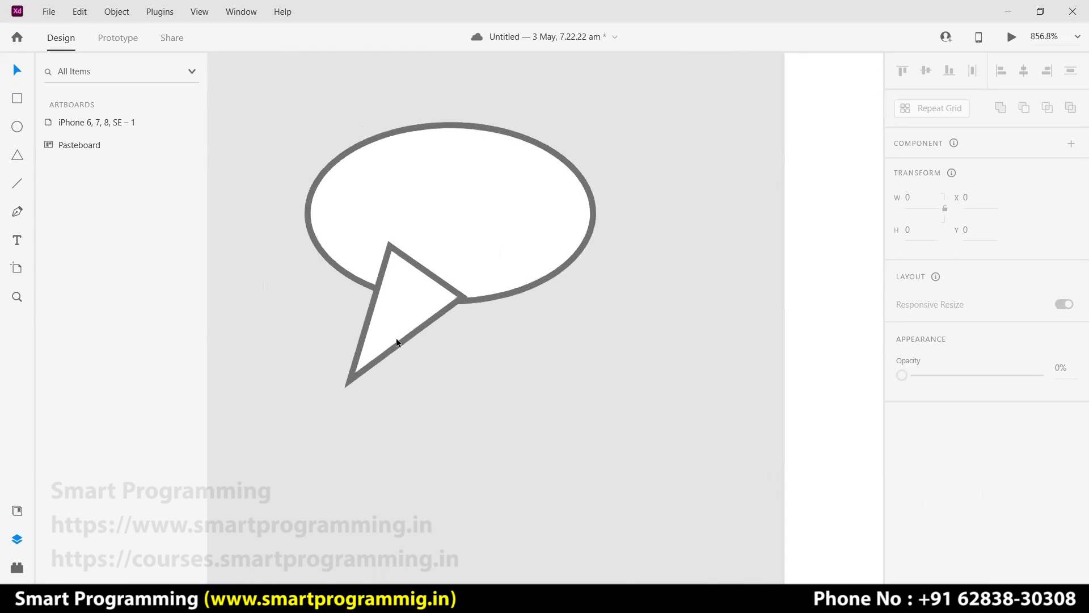
double_click(374, 299)
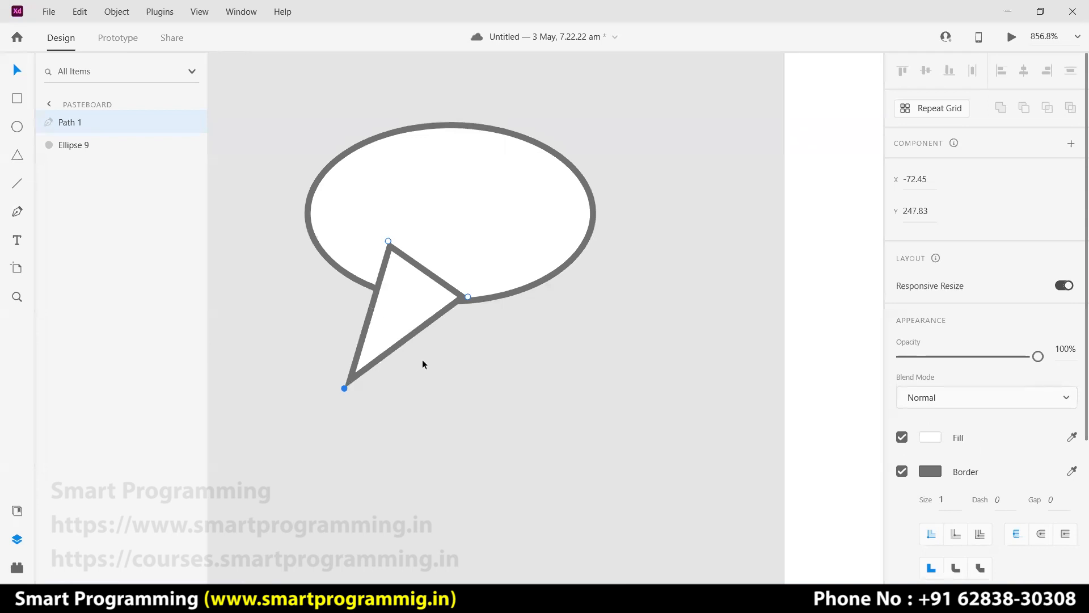
key("Escape")
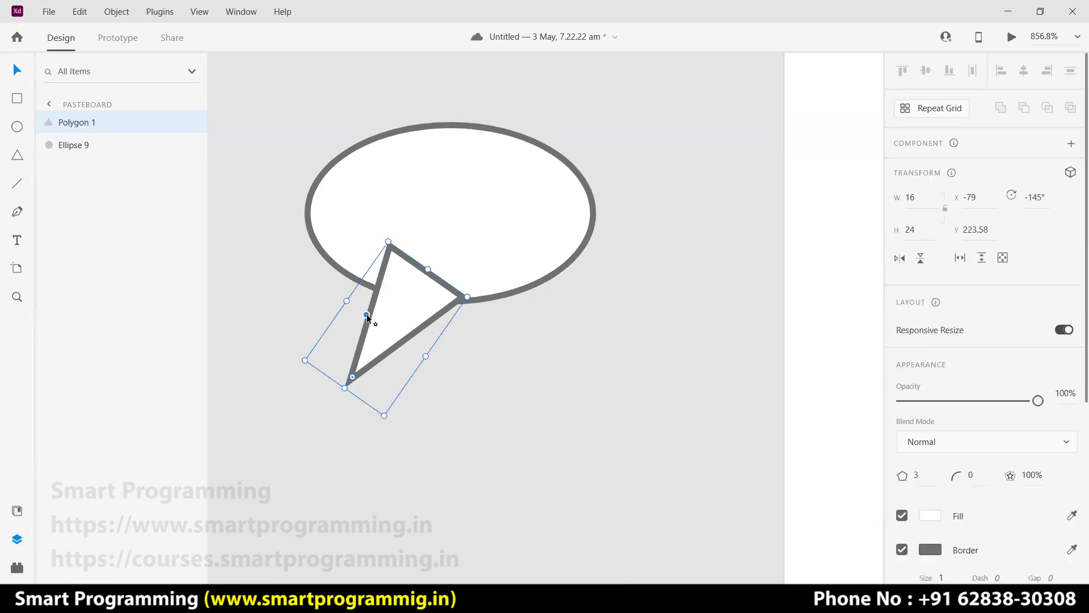
left_click_drag(369, 317, 375, 315)
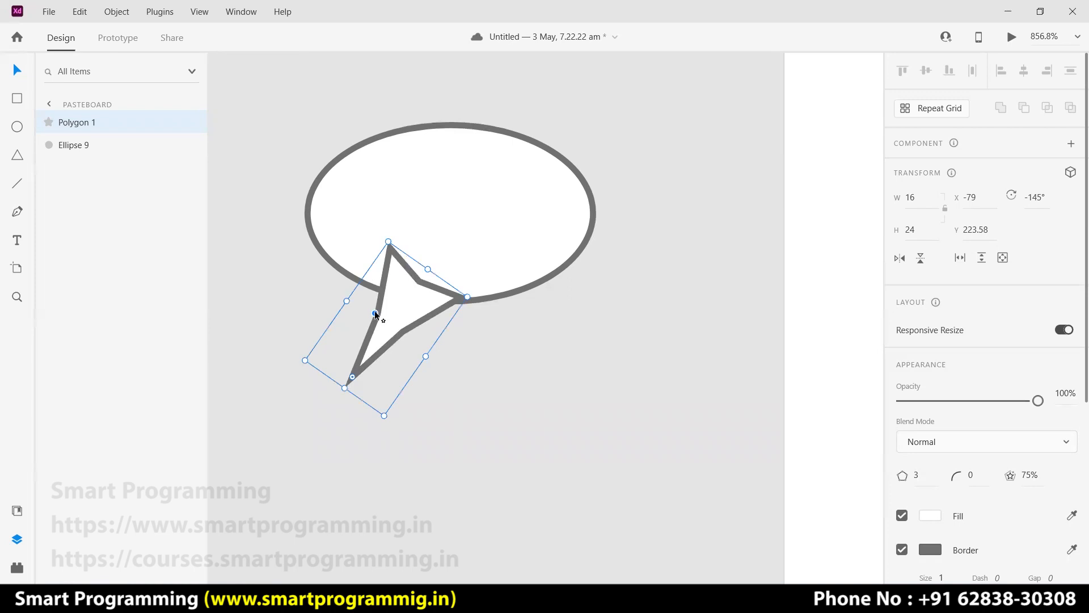
left_click_drag(382, 315, 356, 308)
Convert the triangle to a path, pull its tip down-left and curve its left edge.
double_click(379, 315)
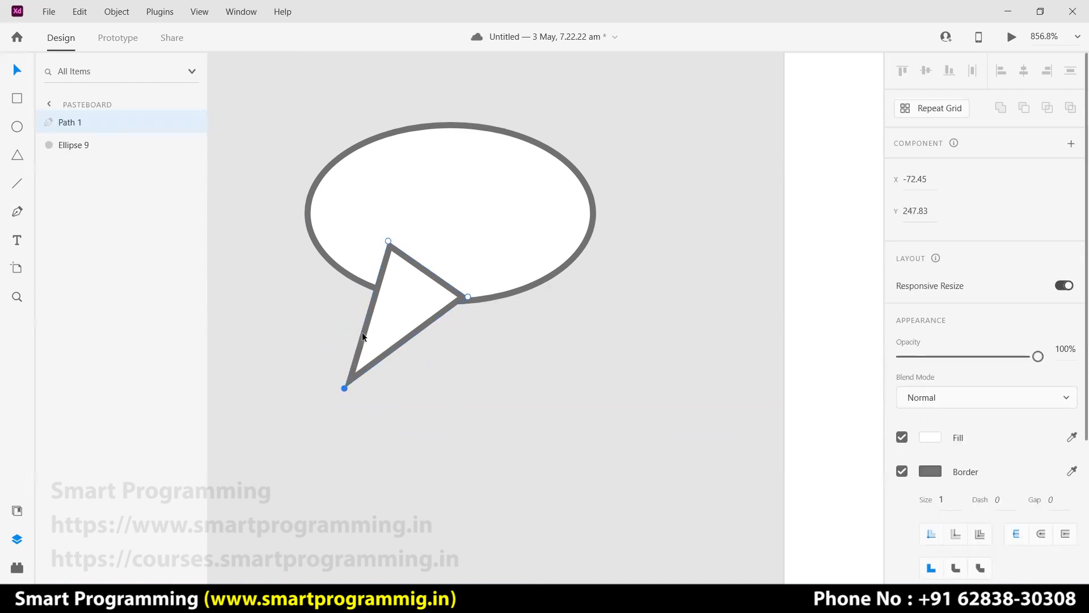
mouse_move(344, 388)
left_mouse_down()
mouse_move(355, 365)
mouse_move(338, 400)
left_mouse_up()
left_click(369, 306)
scroll(358, 308, "up", 5)
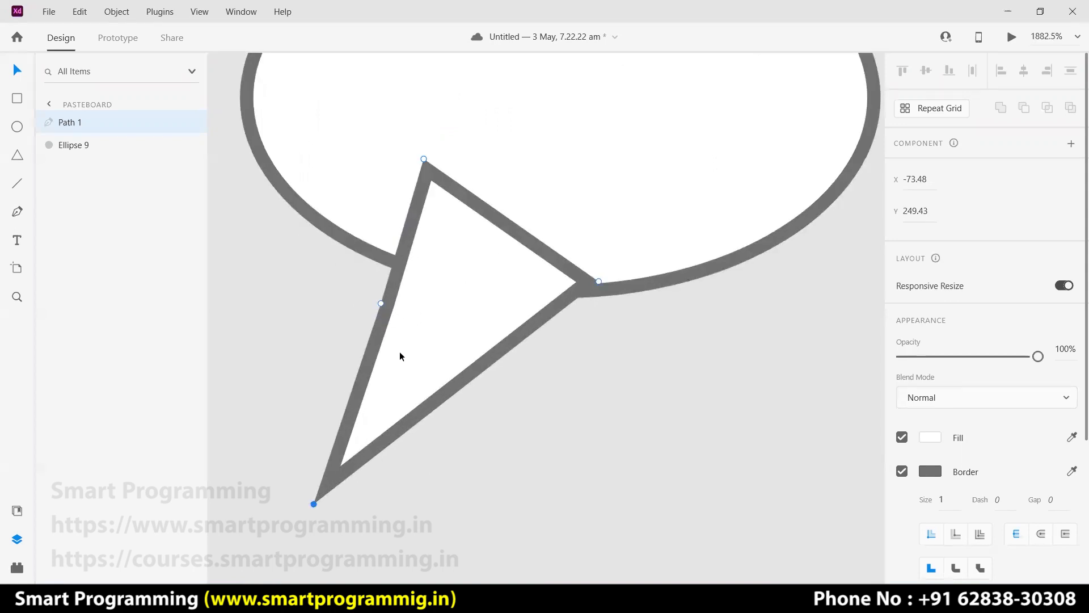
left_click(498, 417)
double_click(384, 307)
left_click_drag(314, 503, 266, 497)
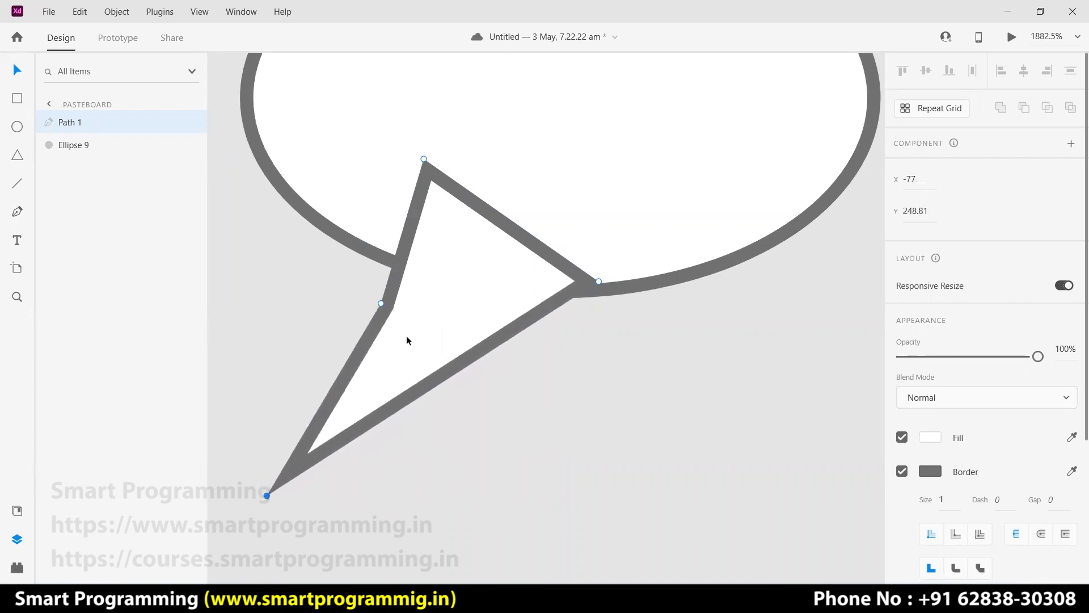
double_click(380, 304)
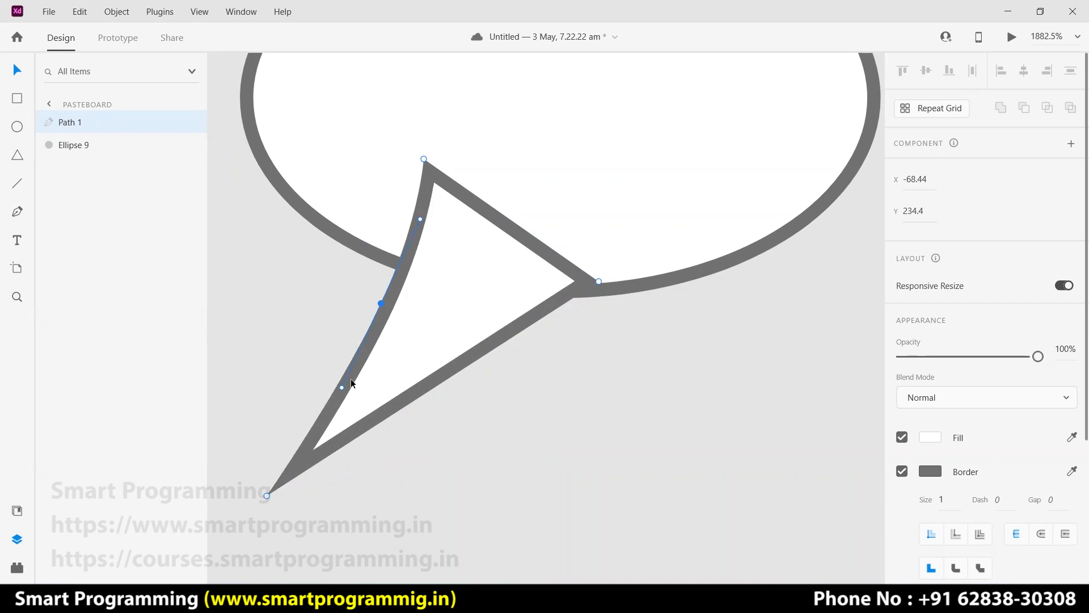
mouse_move(341, 389)
left_mouse_down()
mouse_move(309, 413)
mouse_move(285, 394)
mouse_move(356, 399)
mouse_move(338, 396)
left_mouse_up()
left_click(491, 380)
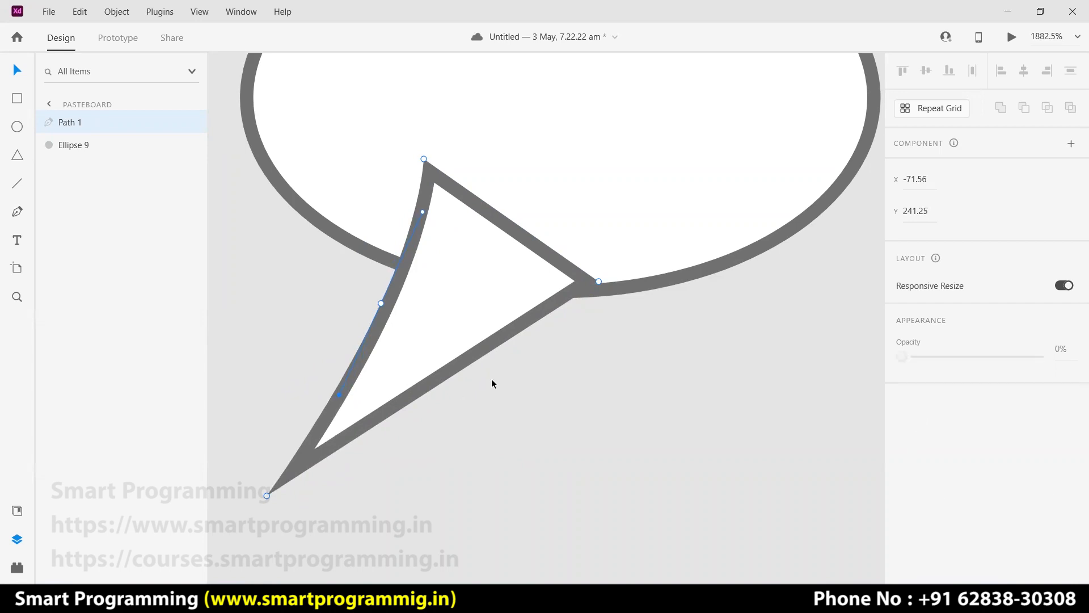
Refine the curve of the tail's left edge through repeated point edits.
double_click(461, 364)
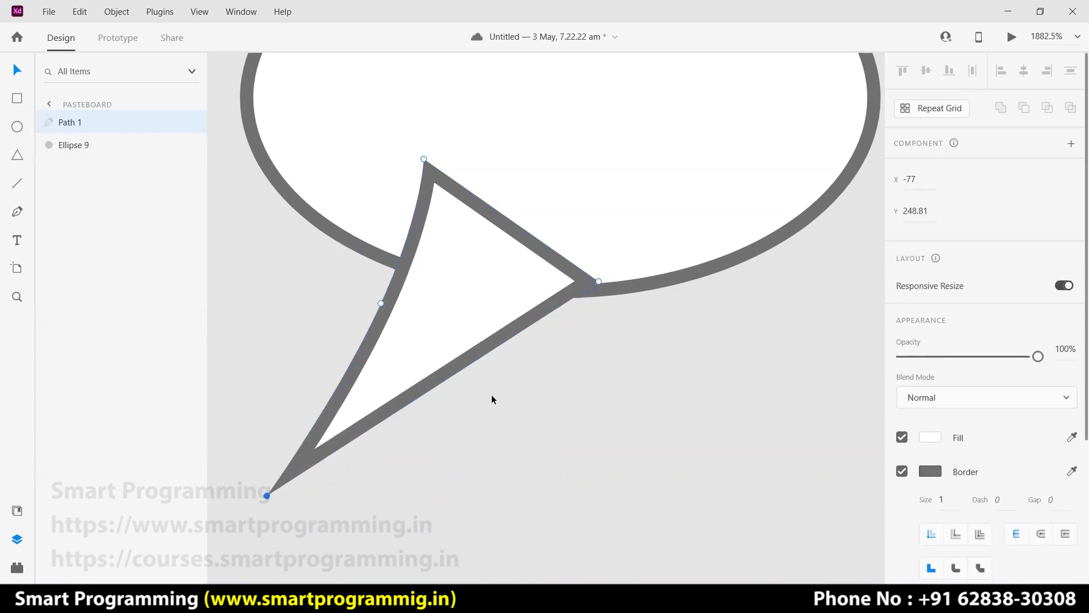
left_click(492, 393)
double_click(463, 365)
mouse_move(380, 304)
left_mouse_down()
mouse_move(390, 308)
mouse_move(259, 262)
mouse_move(341, 282)
mouse_move(391, 311)
mouse_move(390, 301)
left_mouse_up()
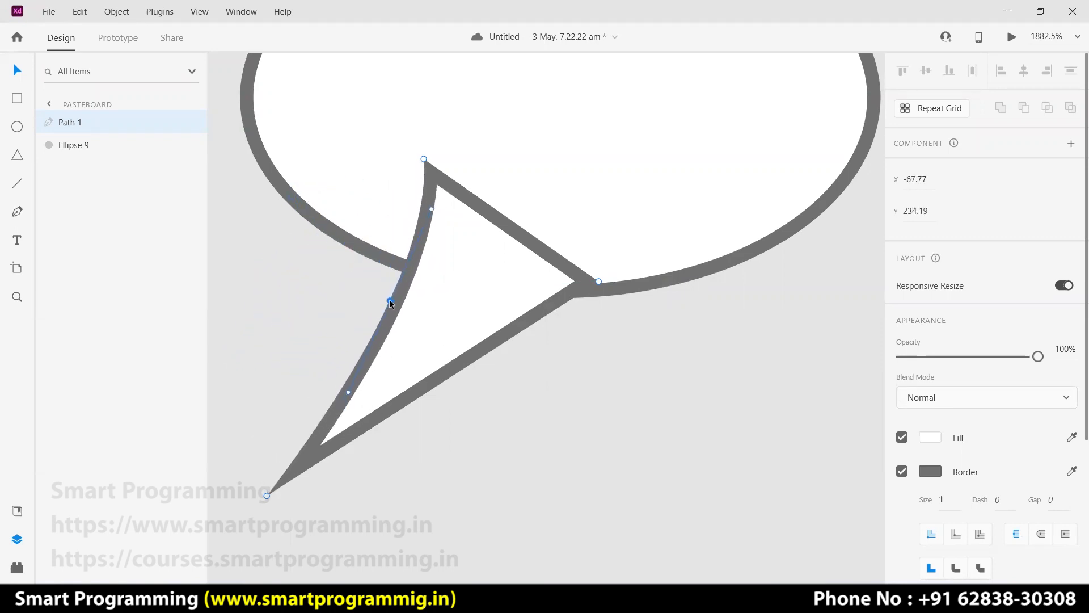
left_click(494, 404)
double_click(466, 363)
left_click(483, 390)
double_click(394, 414)
left_click(598, 281)
double_click(419, 393)
left_click(459, 392)
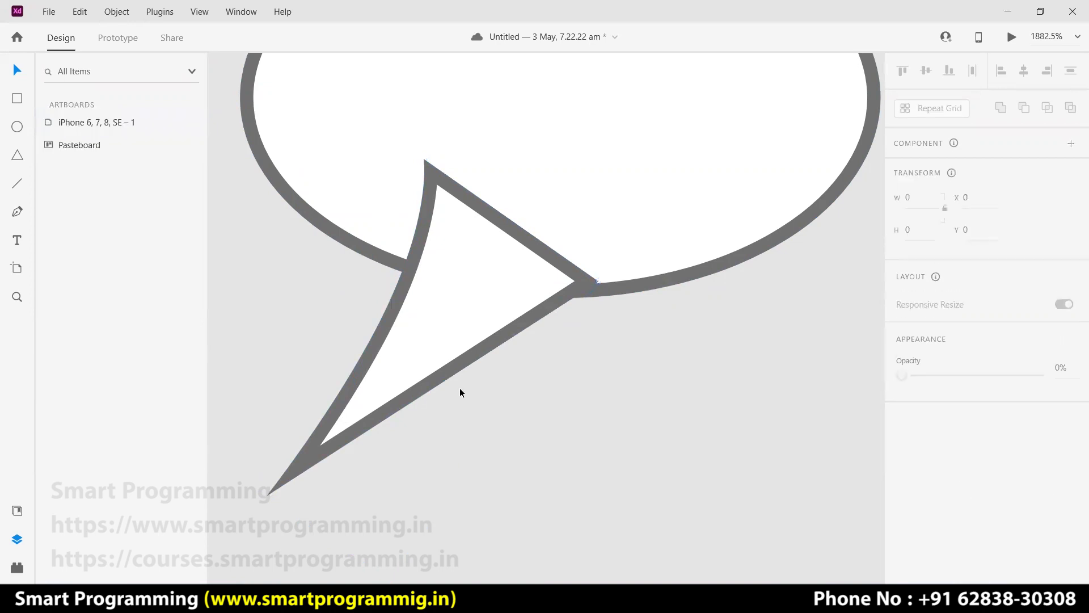
Pull the tail's lower-edge anchor outward, make it smooth and curve it; select both shapes.
double_click(412, 402)
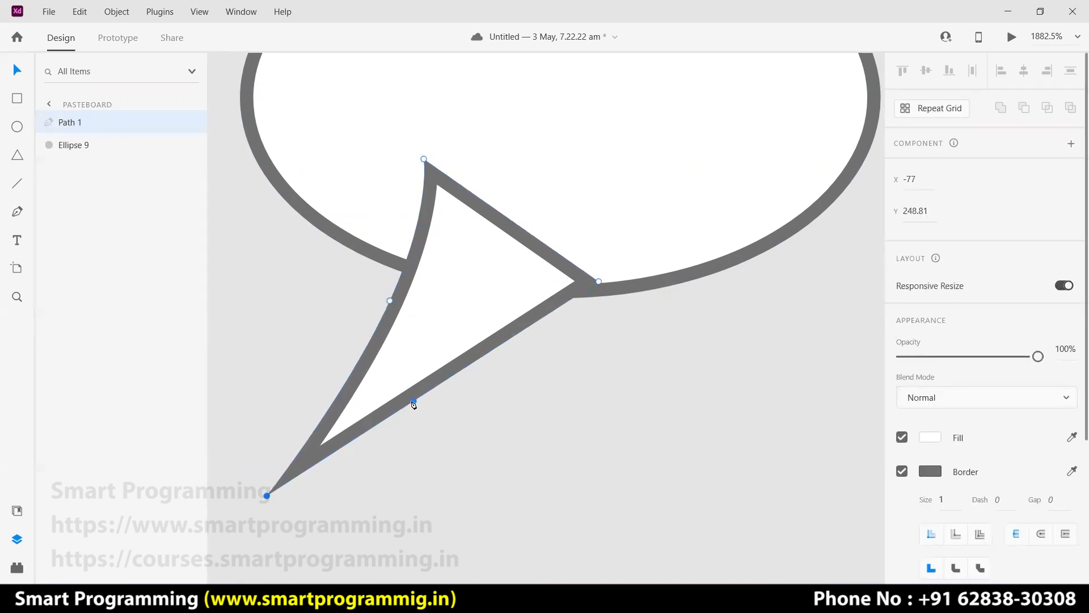
left_click(439, 386)
left_click_drag(440, 387, 475, 397)
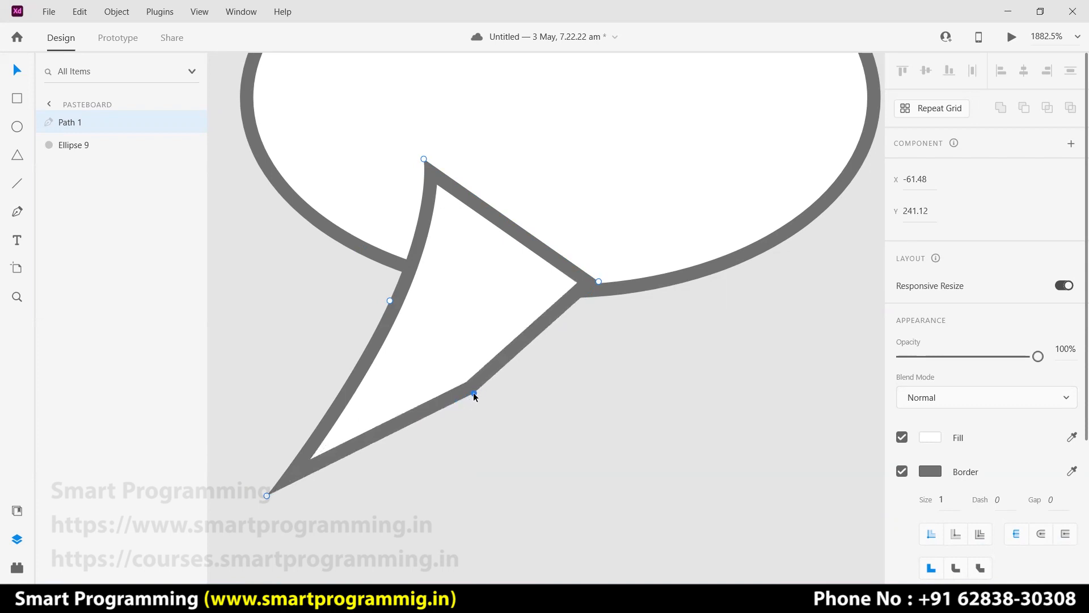
double_click(474, 393)
left_click_drag(390, 444, 374, 466)
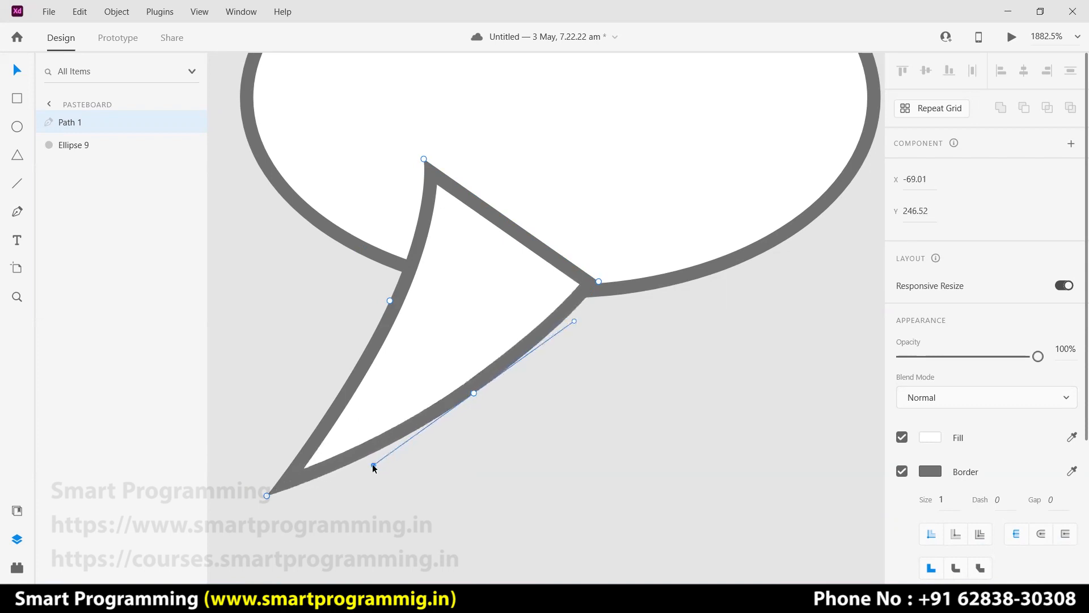
left_click(565, 419)
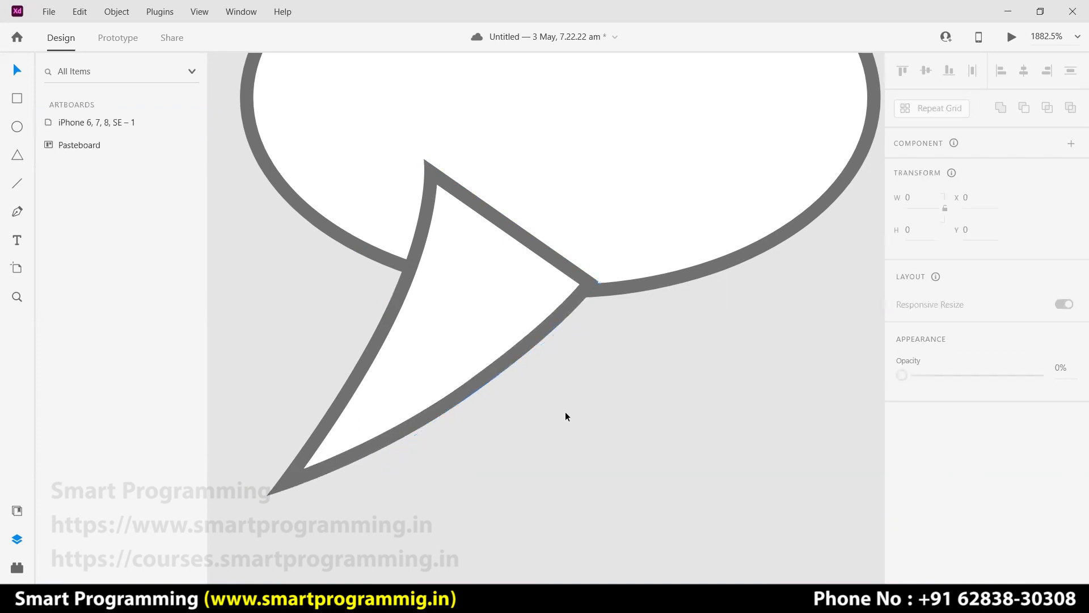
key("ctrl+minus")
key("ctrl+minus")
left_click_drag(709, 362, 388, 223)
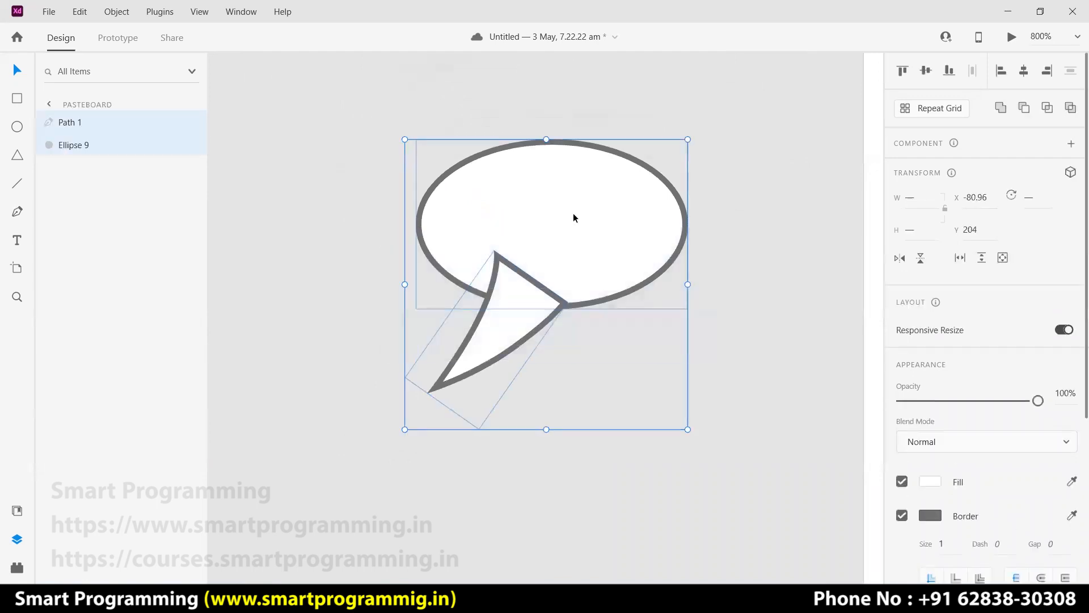
Union the tail and ellipse with Add, shifting the tail up and right within the merge.
left_click(1001, 110)
left_click(719, 301)
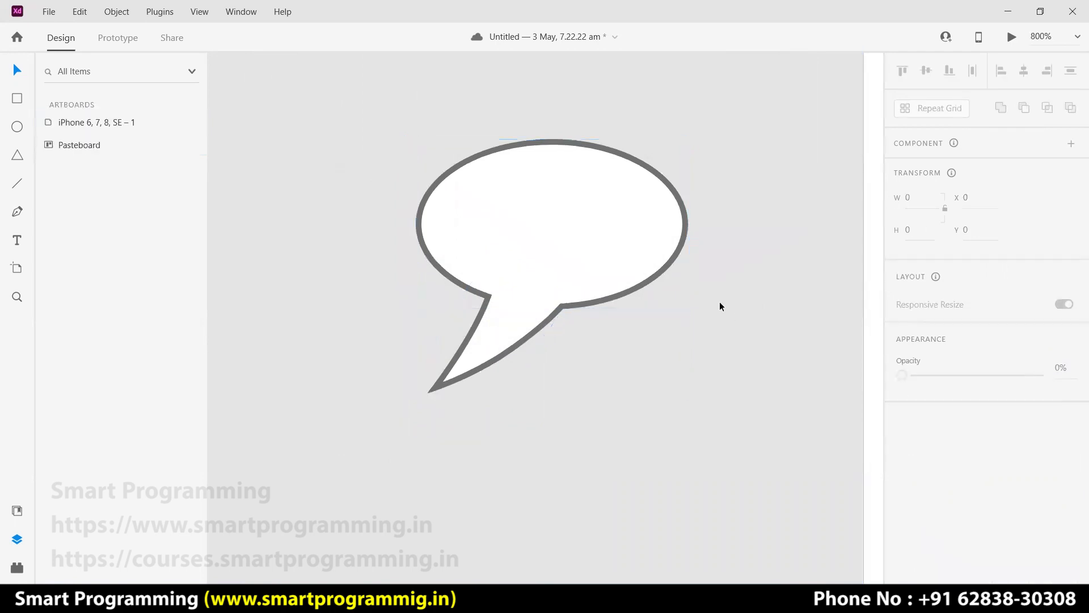
double_click(492, 351)
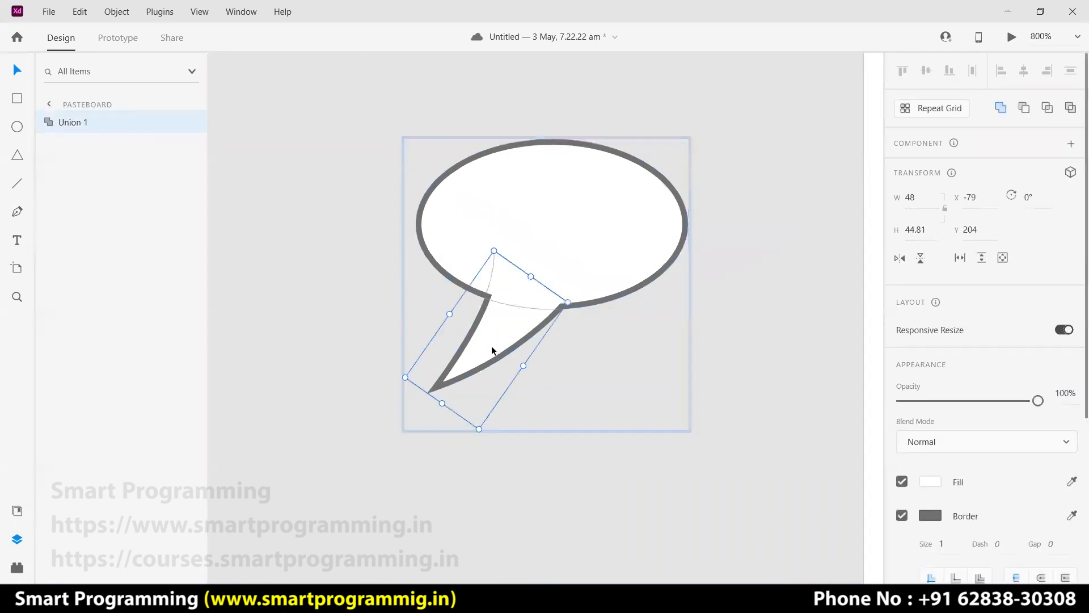
left_click_drag(493, 348, 522, 311)
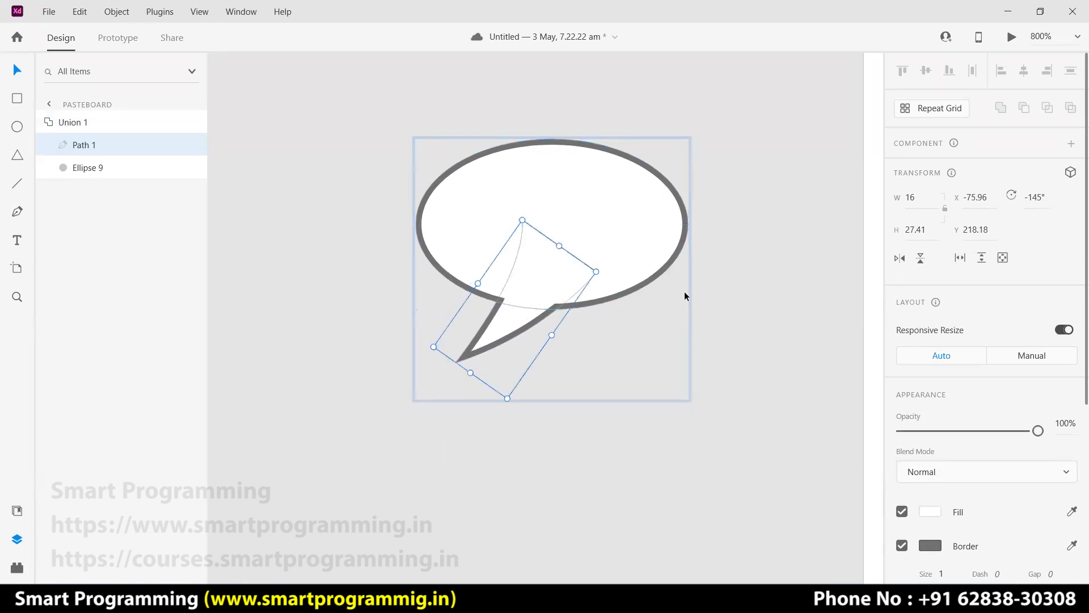
left_click(746, 273)
left_click_drag(692, 337, 421, 230)
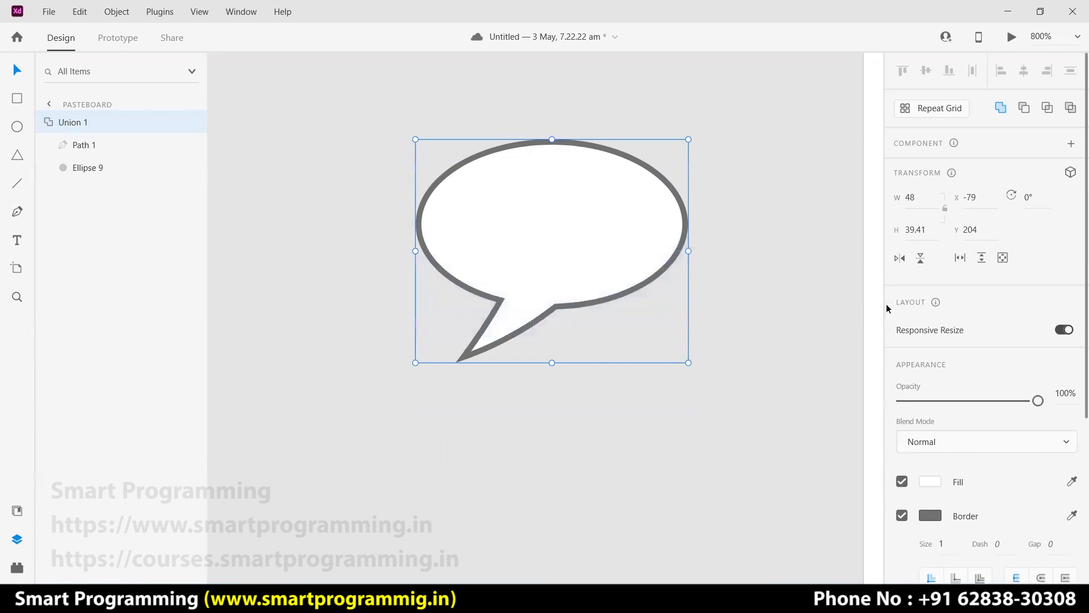
Remove the bubble's border, fill it with saved blue #1318AC, and group it as Group 2.
left_click(901, 515)
left_click(930, 481)
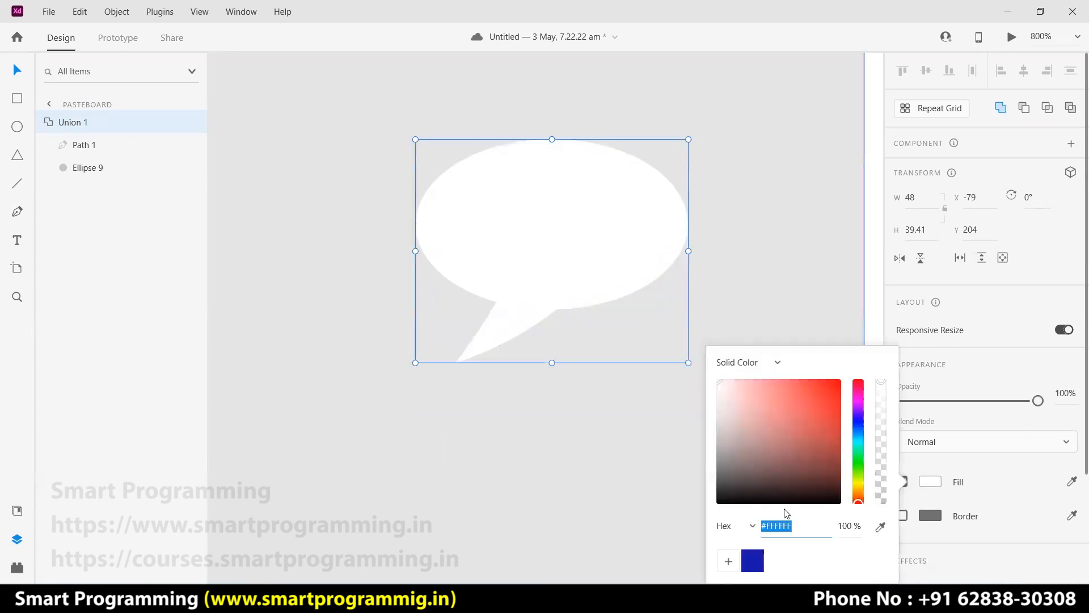
left_click(752, 560)
left_click(785, 299)
left_click_drag(692, 341, 474, 263)
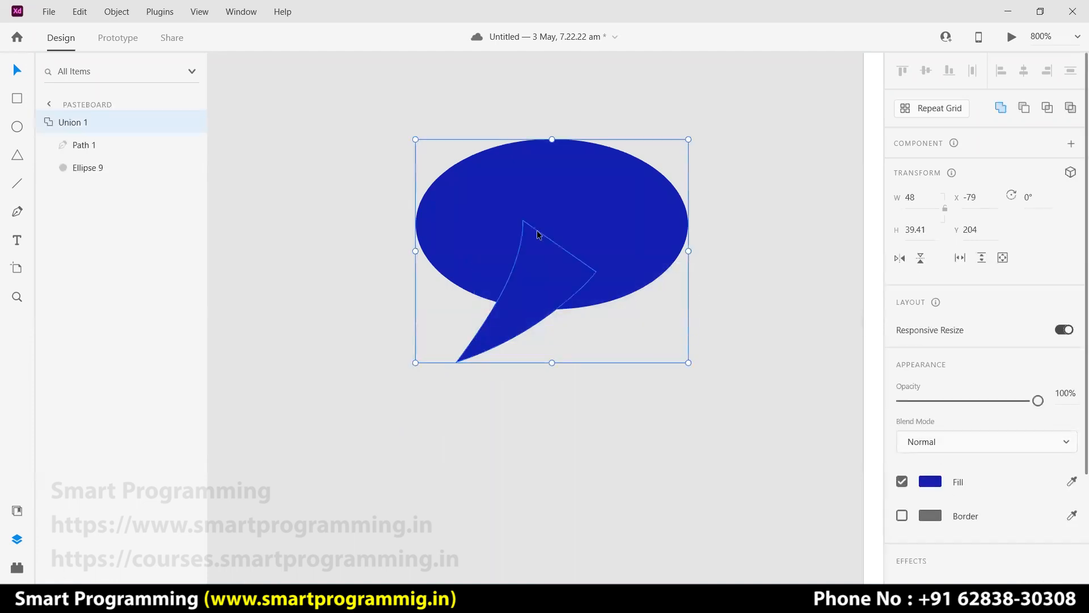
key("ctrl+g")
left_click(779, 264)
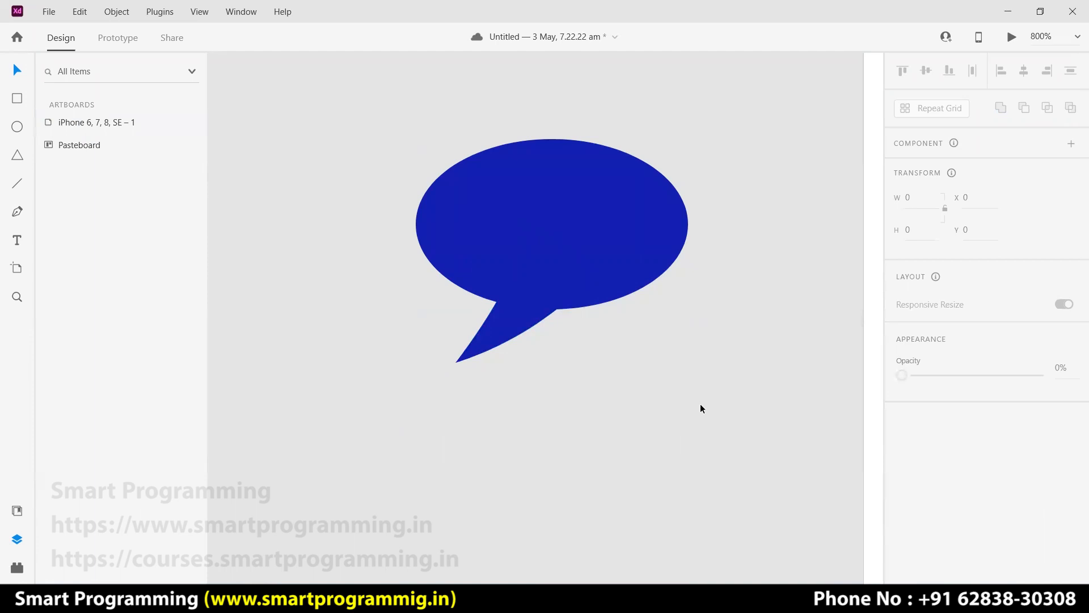
scroll(701, 400, "down", 6)
scroll(701, 401, "up", 3)
left_click_drag(810, 428, 559, 346)
Shrink the speech bubble group to about 19×16 and place it under the Profile icon.
left_click(406, 285)
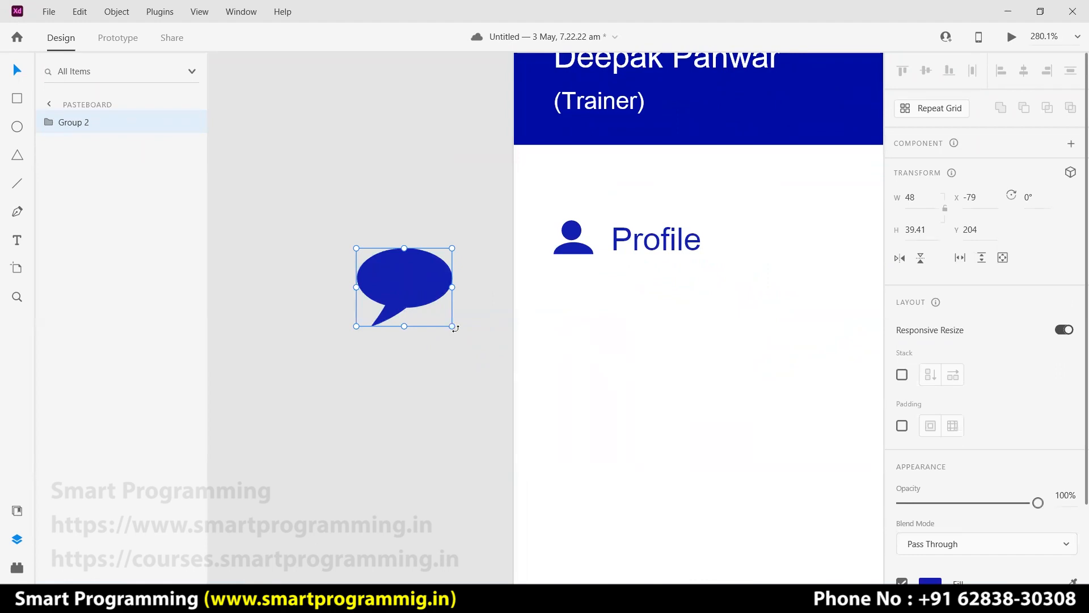
left_click_drag(440, 321, 574, 328)
left_click(588, 250)
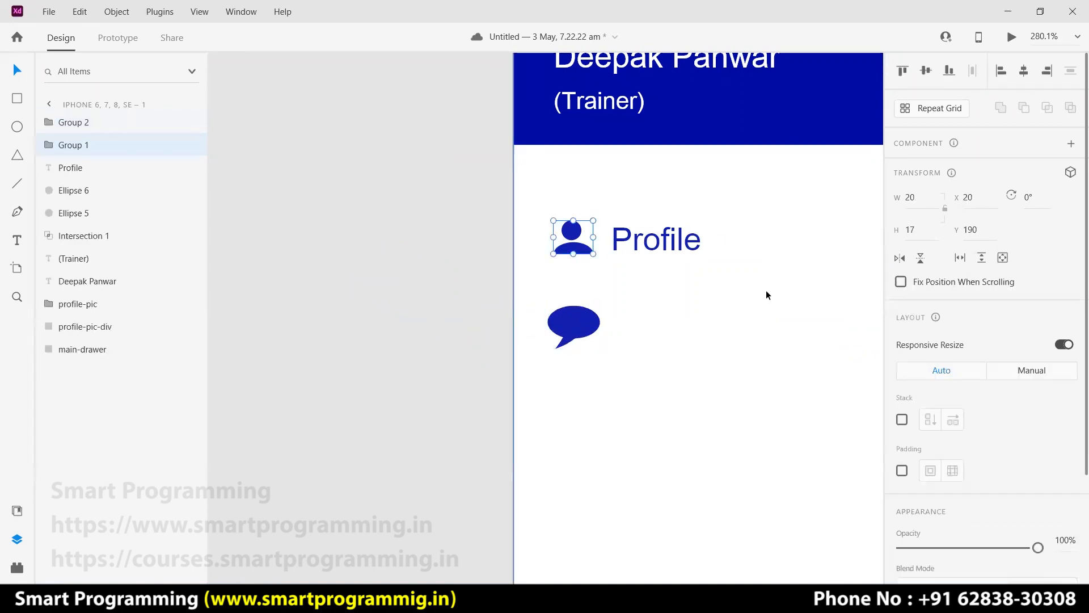
left_click(574, 328)
left_click_drag(599, 349, 578, 325)
left_click(367, 322)
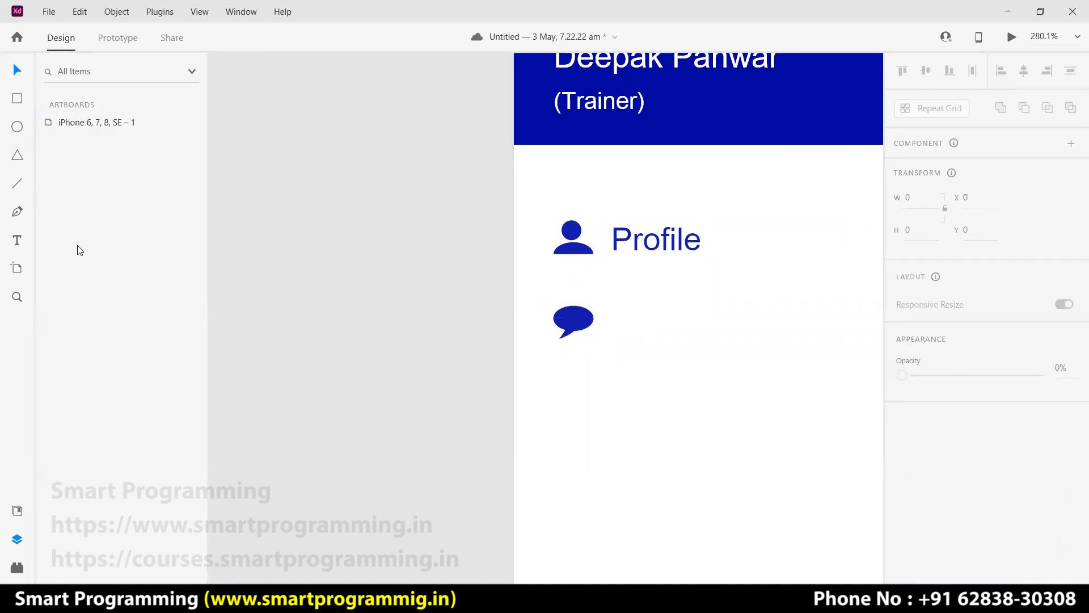
Add a 'Message' text label beside the bubble and align it under Profile.
left_click(615, 317)
type("Message")
key("Escape")
left_click_drag(668, 321, 668, 328)
In the message icon tab, search Google Images for 'activity icon' and browse the results.
left_click(502, 335)
scroll(737, 335, "down", 5)
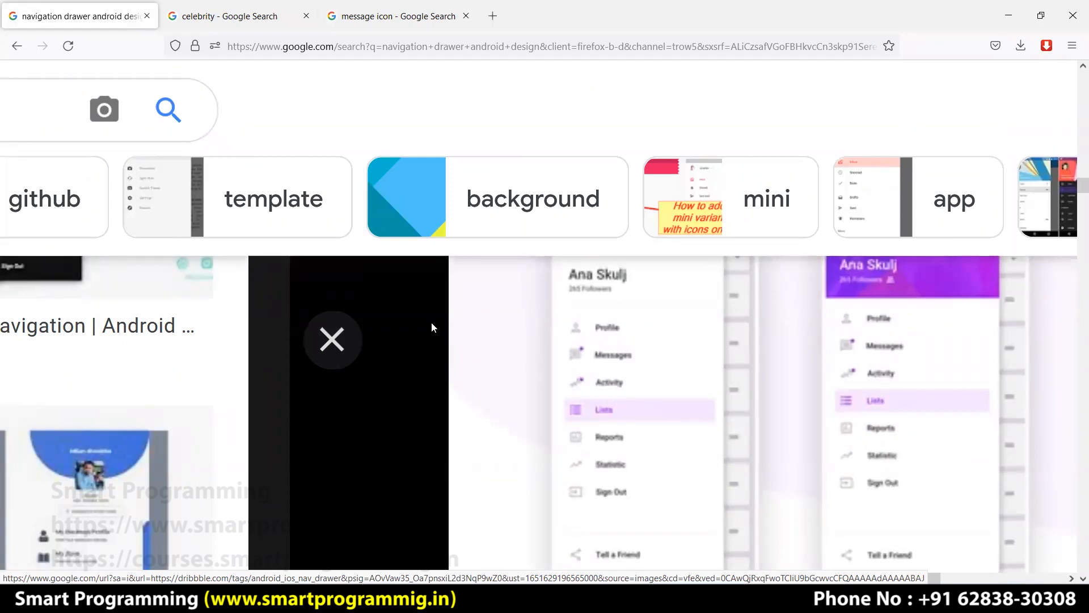
left_click(385, 22)
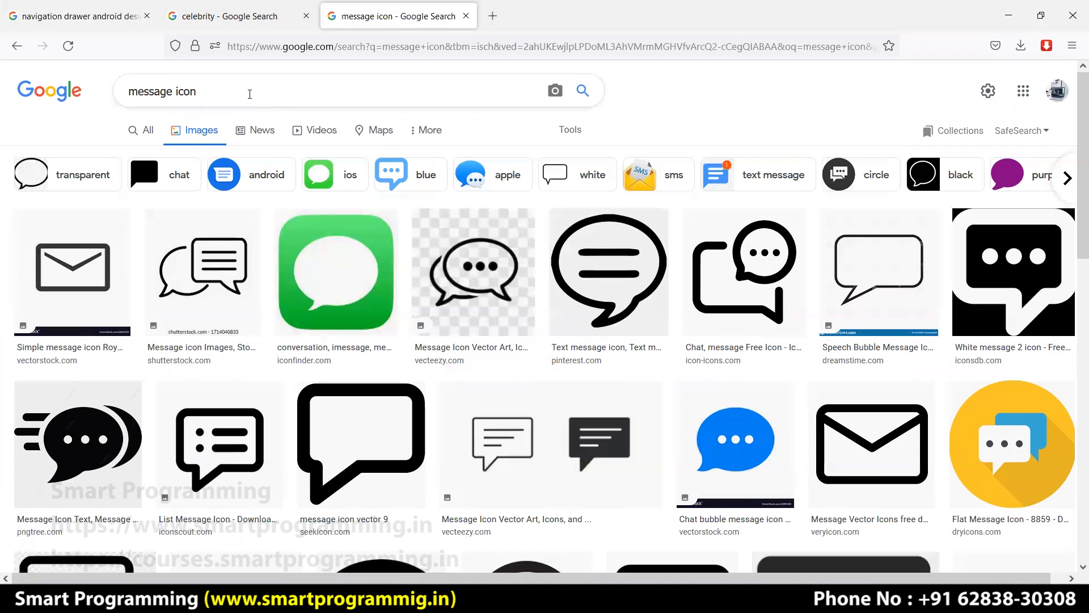
left_click_drag(246, 90, 120, 94)
type("activit")
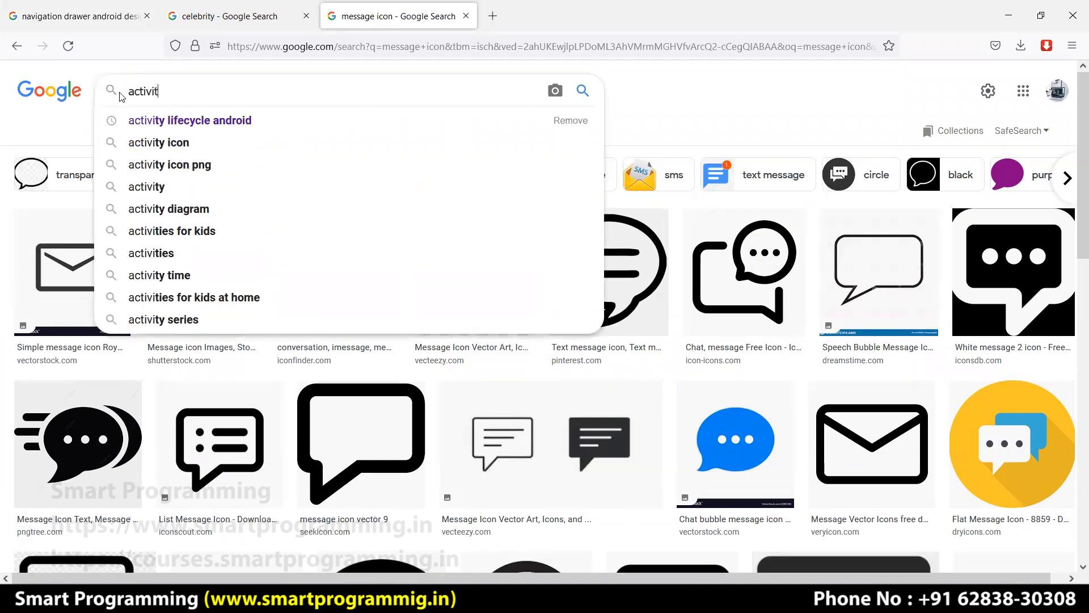
type("y icon")
key("Return")
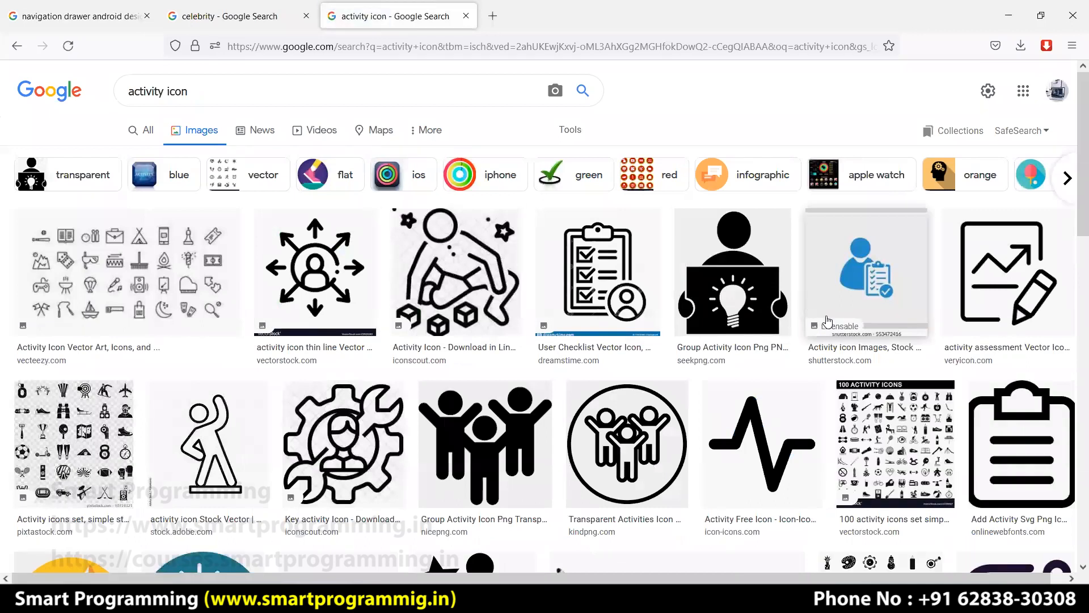
scroll(723, 390, "down", 6)
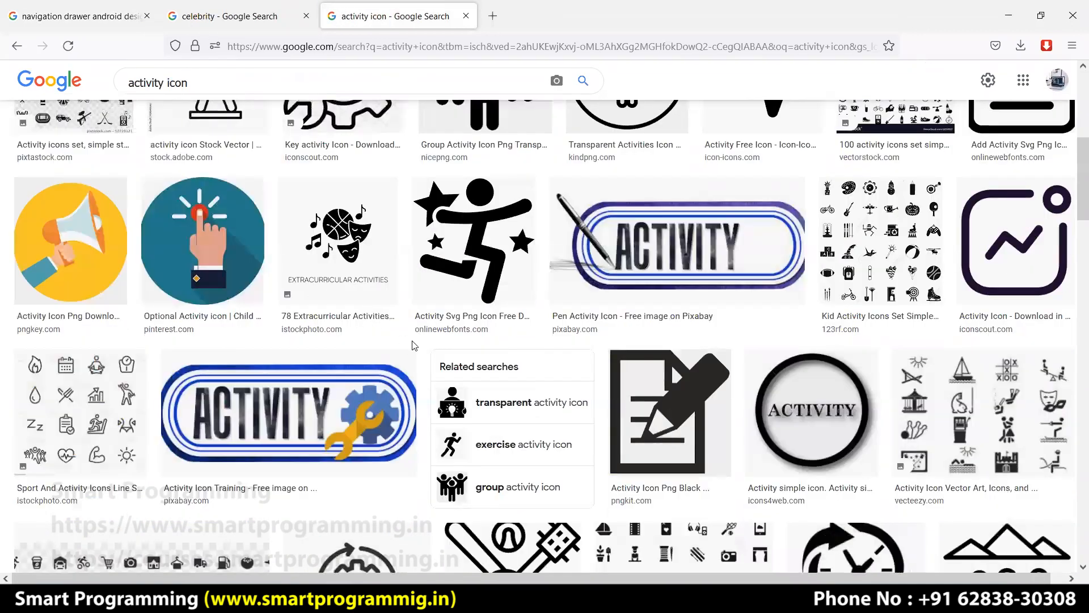
scroll(563, 337, "down", 6)
scroll(236, 62, "up", 10)
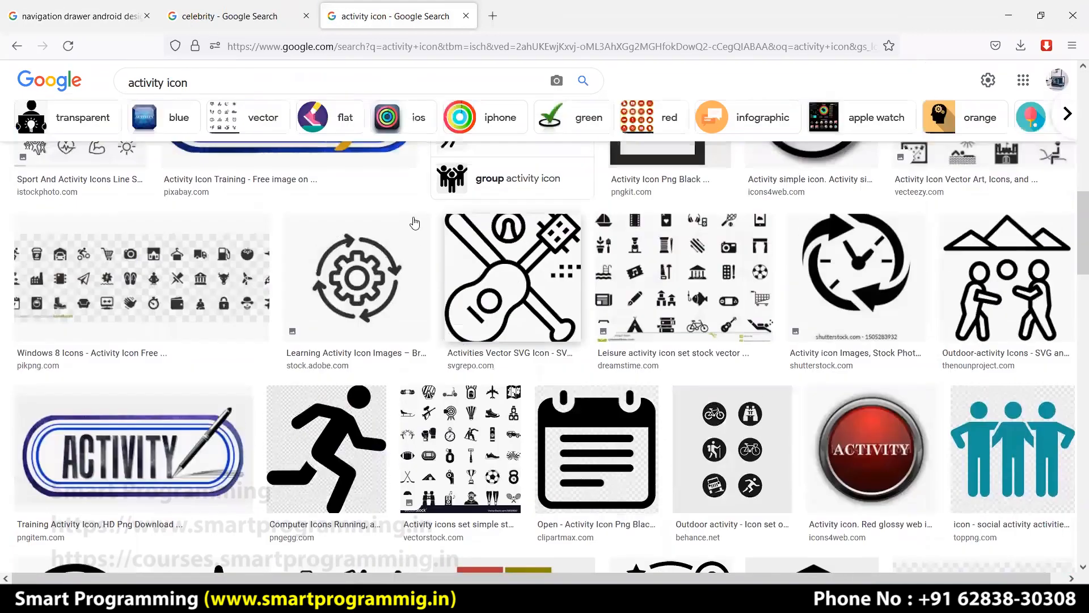
Go back to the navigation drawer design reference tab and scroll through it.
left_click(134, 23)
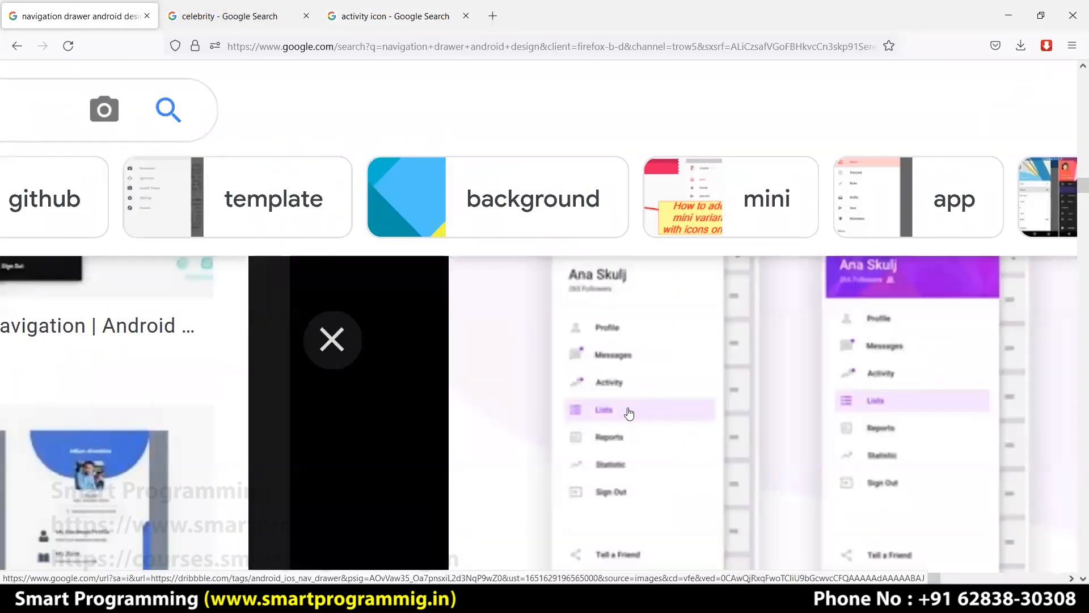
scroll(615, 376, "down", 3)
scroll(617, 376, "up", 3)
Search Google Images for 'review icon' and preview Flaticon's star-in-speech-bubble icon.
left_click(417, 598)
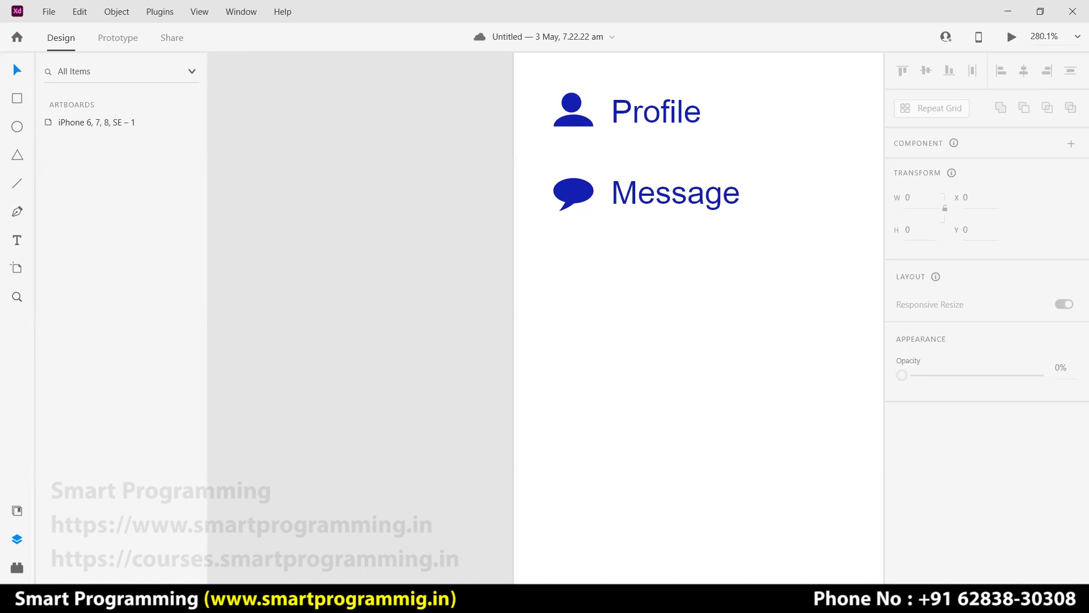
left_click(374, 599)
left_click(386, 18)
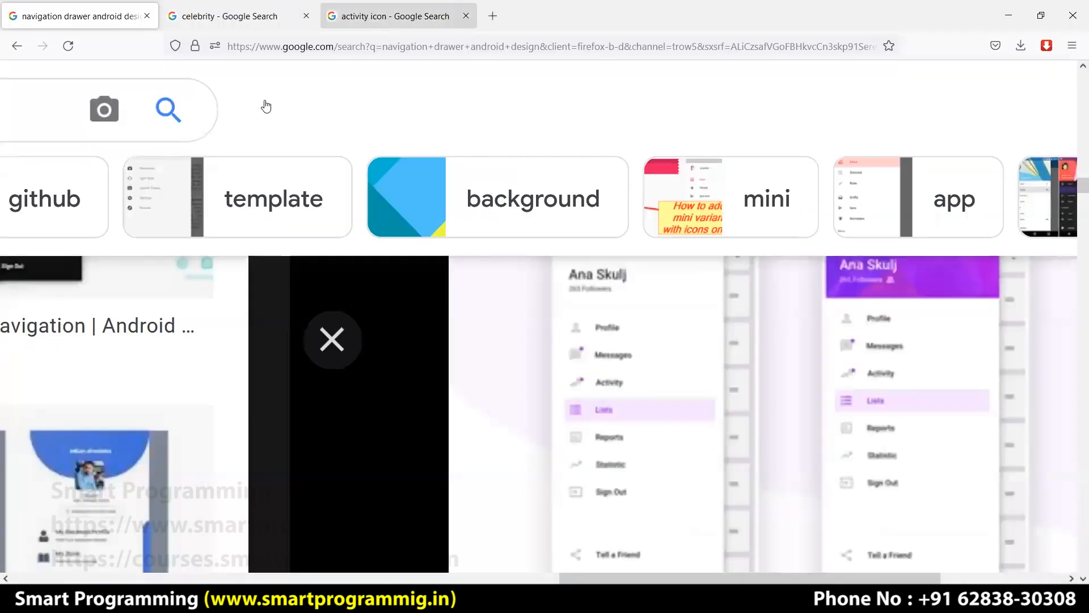
type("re")
type("view icon")
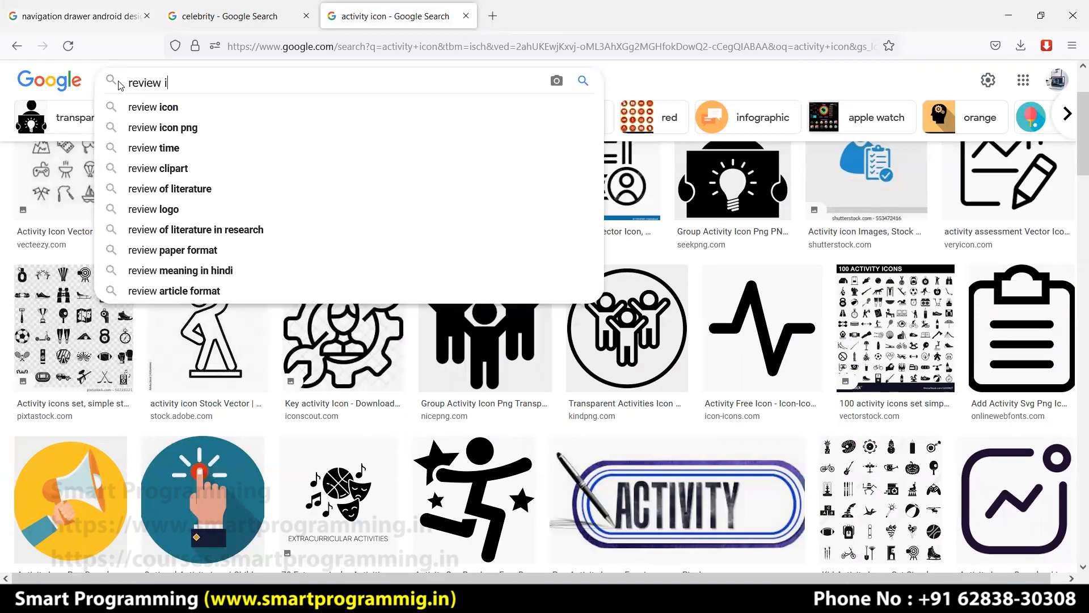
key("Return")
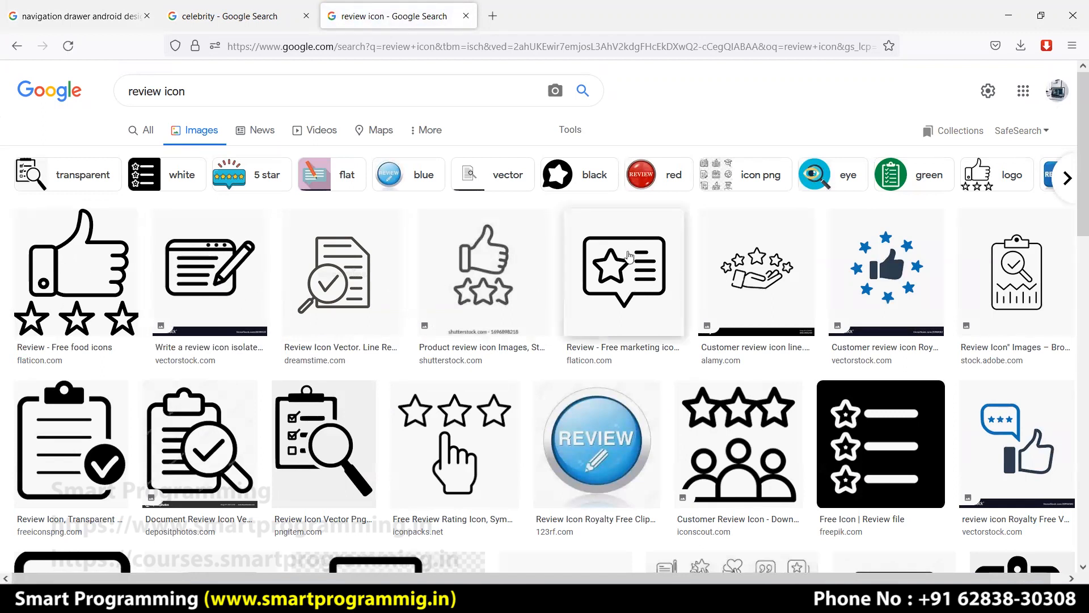
left_click(607, 274)
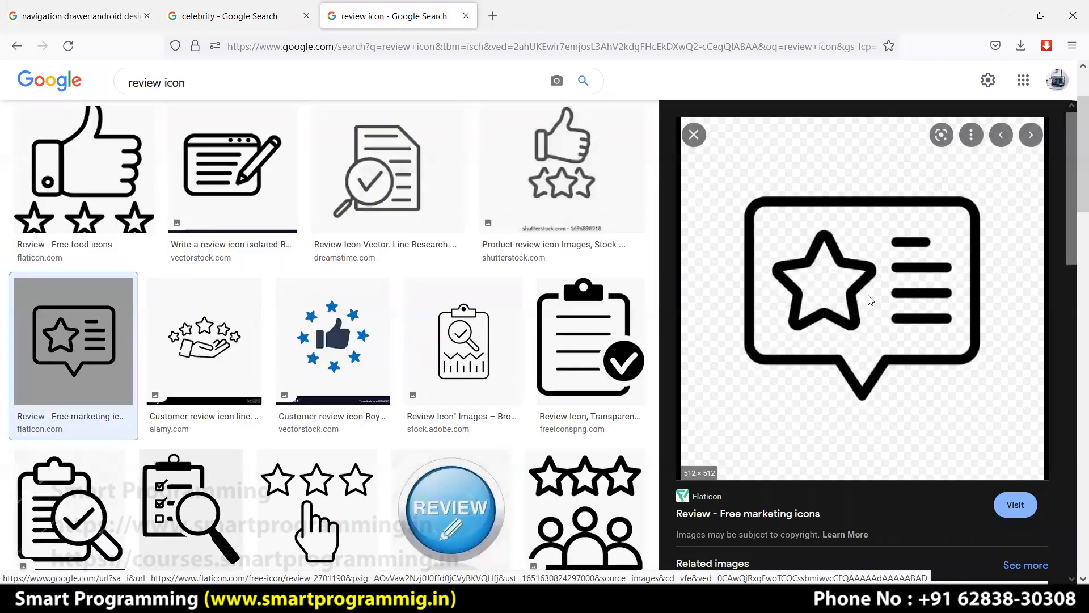
key("alt+Tab")
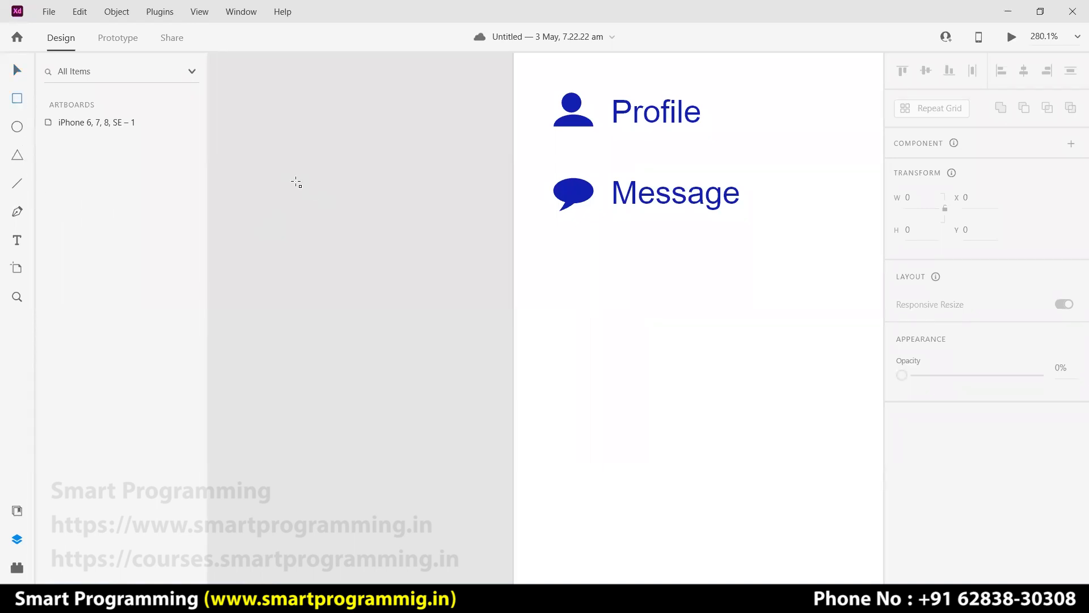
Draw a rectangle on the pasteboard with a small triangle below it.
mouse_move(286, 179)
left_mouse_down()
mouse_move(431, 253)
mouse_move(436, 269)
left_mouse_up()
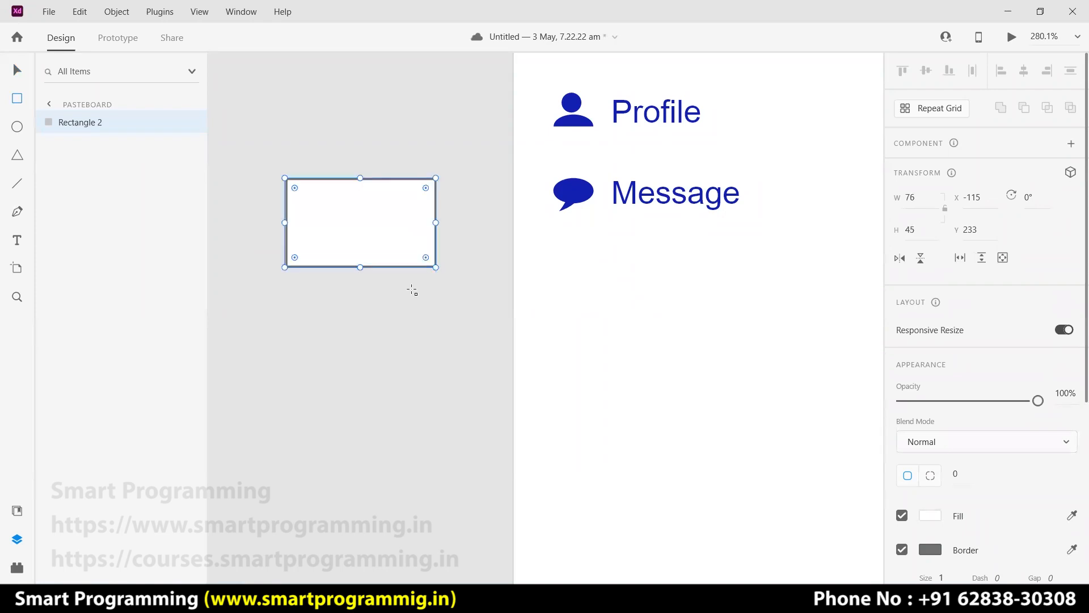
left_click(18, 156)
left_click_drag(394, 265, 436, 304)
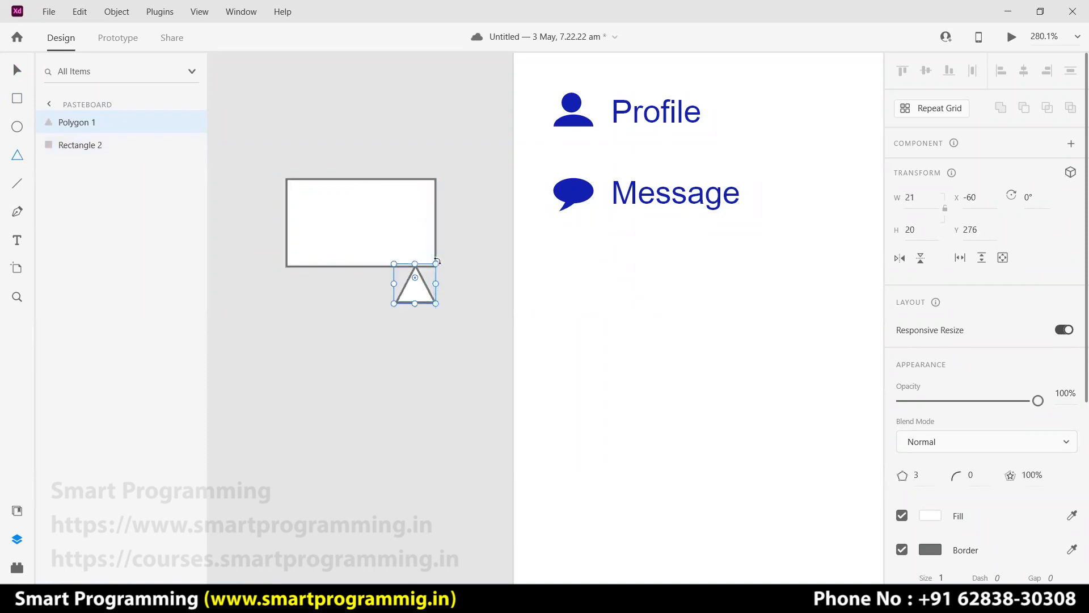
Flip the 21×20 triangle to −180° and nudge it under the rectangle's lower-right edge.
mouse_move(439, 258)
left_mouse_down()
mouse_move(389, 239)
mouse_move(332, 248)
mouse_move(381, 245)
mouse_move(429, 270)
left_mouse_up()
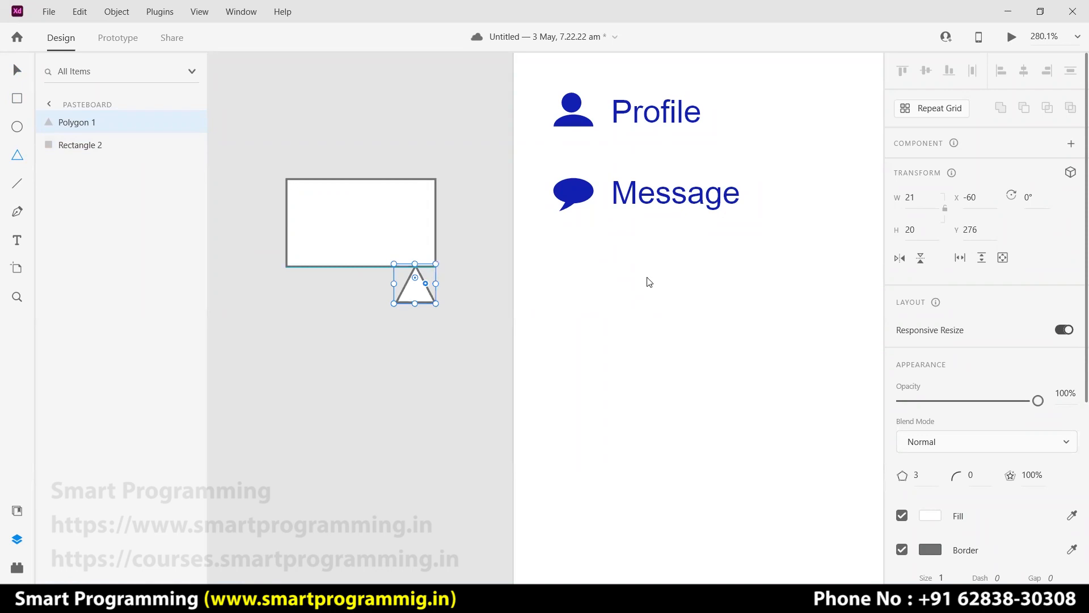
key("alt+Tab")
key("alt+Tab")
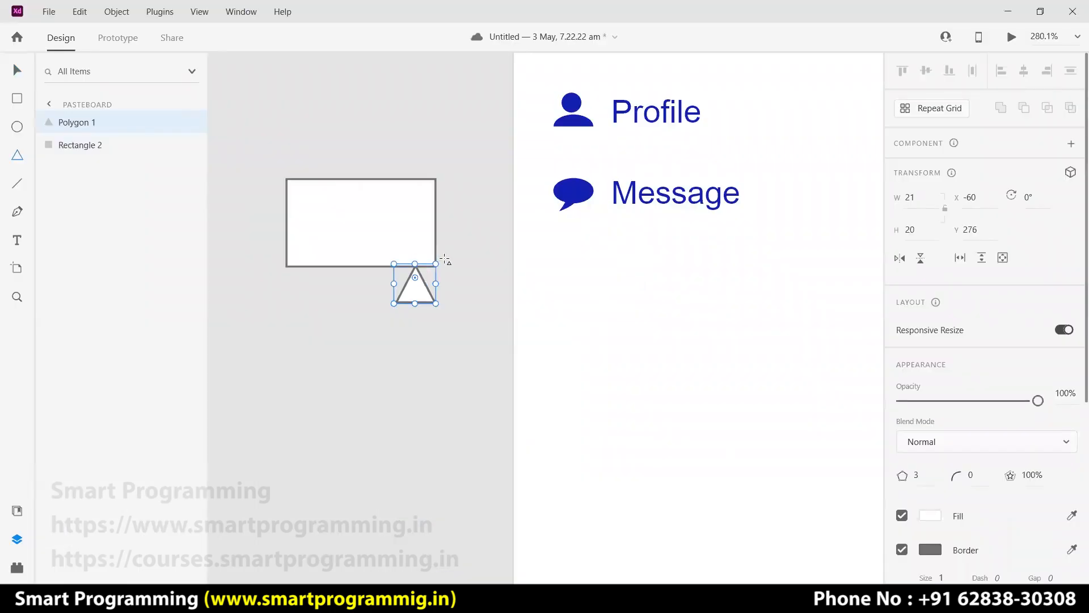
left_click_drag(440, 258, 403, 251)
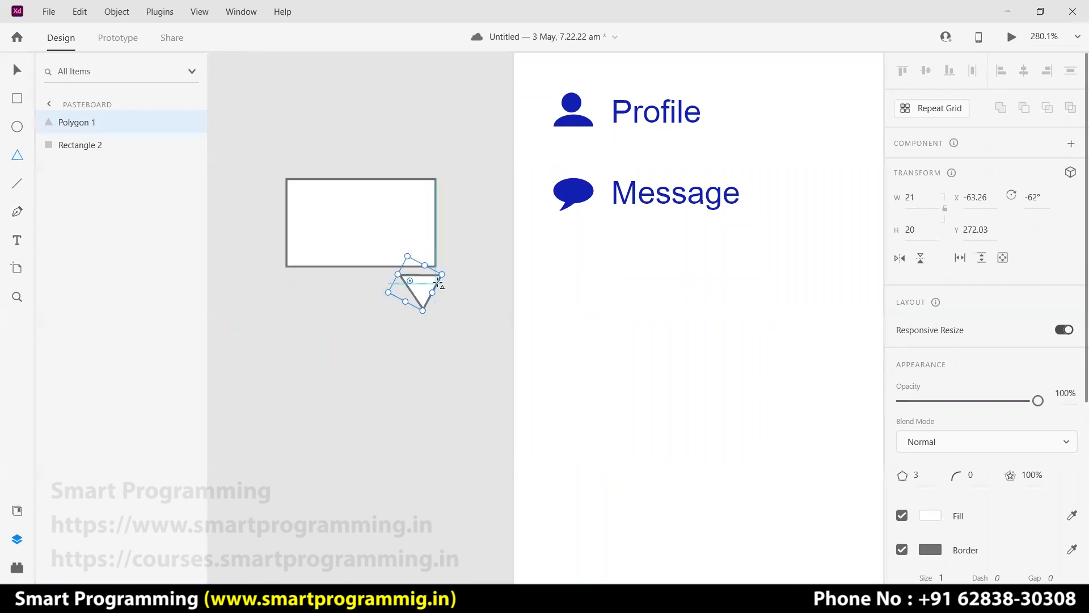
key("ctrl+z")
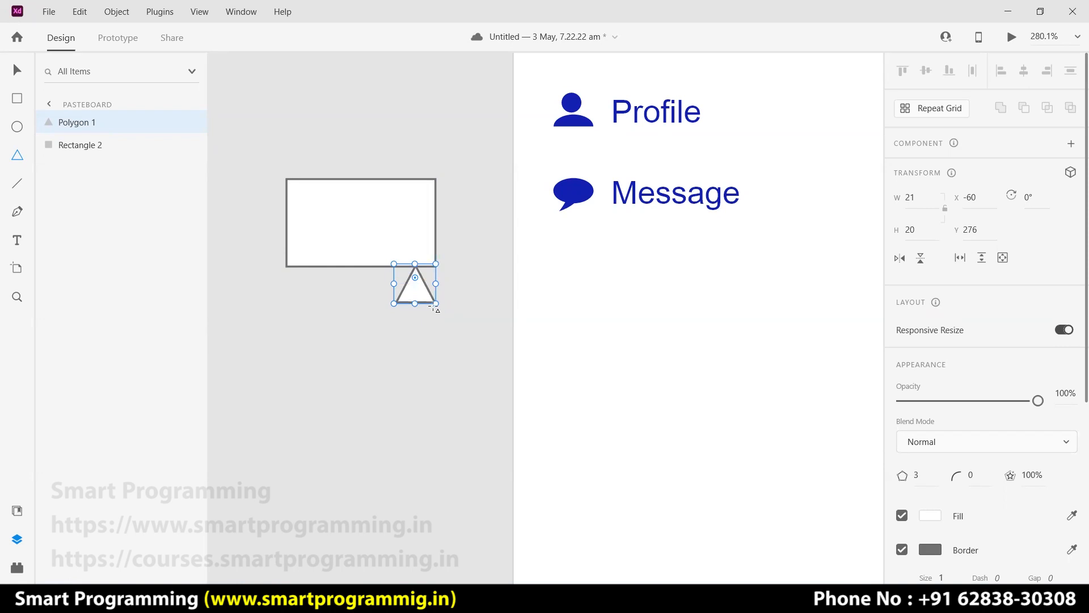
left_click_drag(441, 306, 379, 249)
left_click_drag(414, 285, 412, 282)
left_click(461, 224)
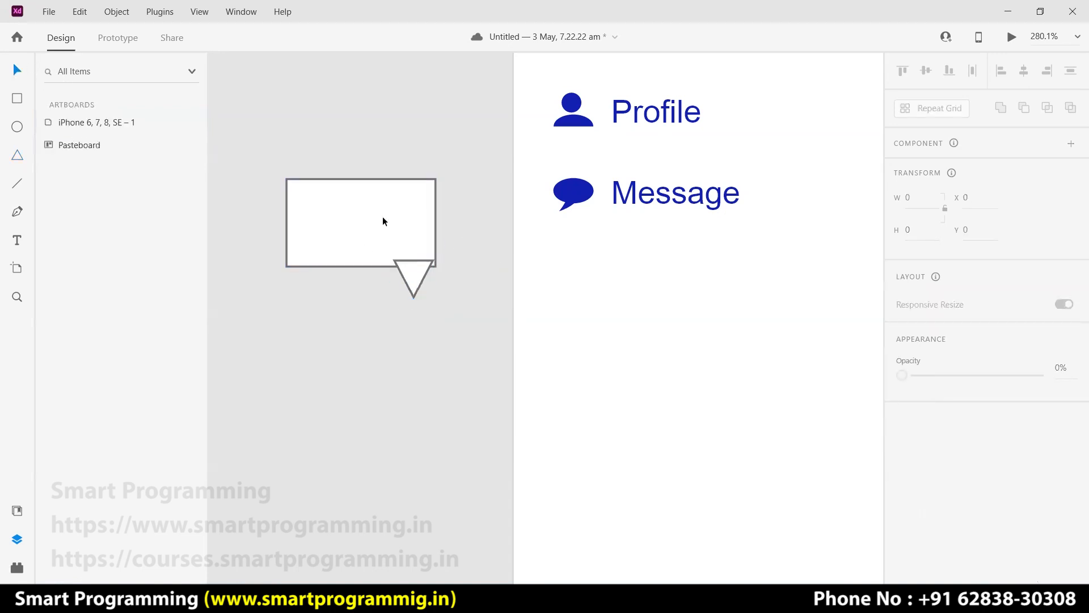
Draw a five-point star with 60% ratio in the rectangle's left side.
left_click(19, 154)
left_click_drag(304, 203, 344, 245)
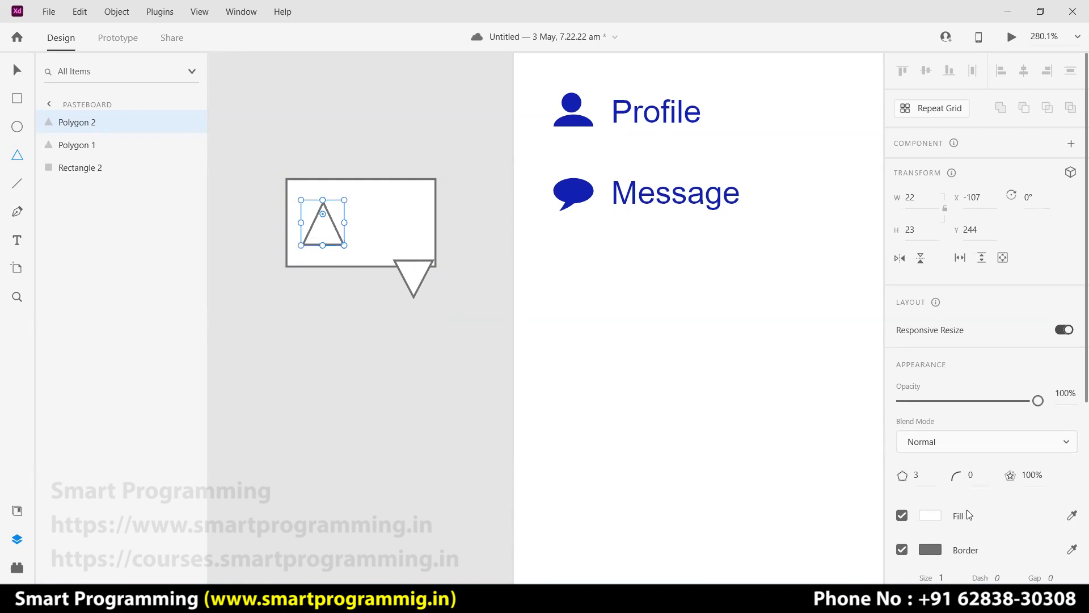
scroll(968, 515, "down", 3)
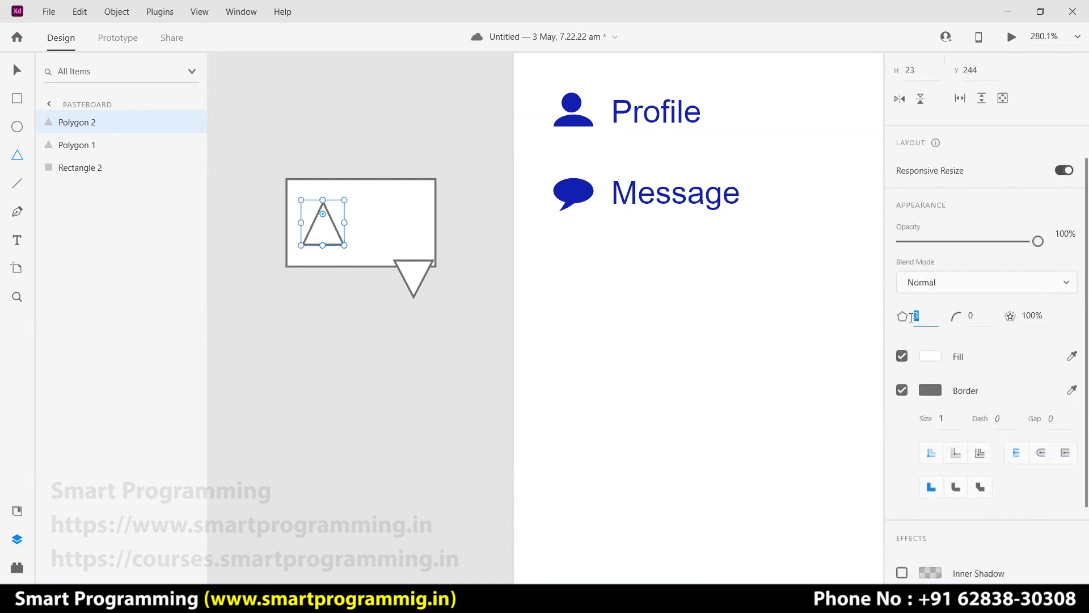
type("5")
key("Return")
left_click_drag(332, 208, 329, 216)
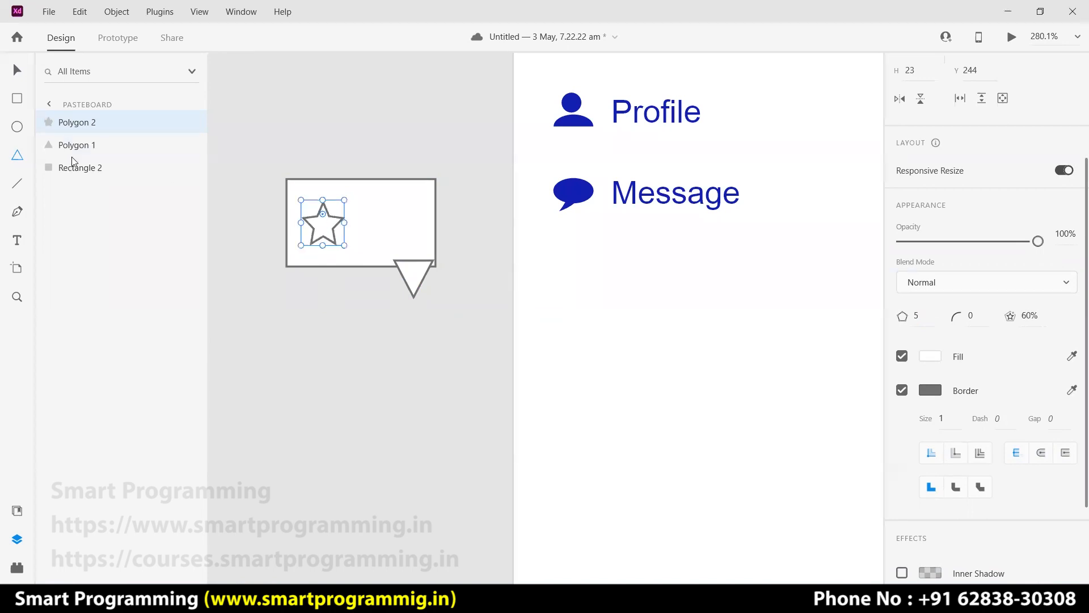
Draw a short horizontal line to the right of the star.
left_click(17, 99)
left_click(21, 187)
left_click_drag(370, 204, 405, 205)
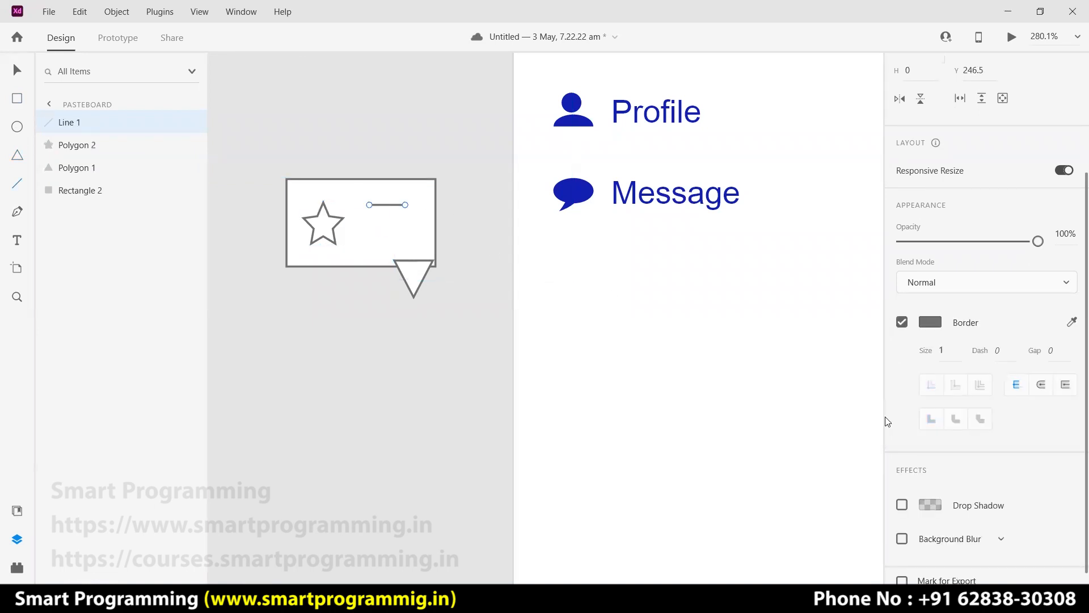
Give the short line round end caps.
scroll(1025, 456, "down", 1)
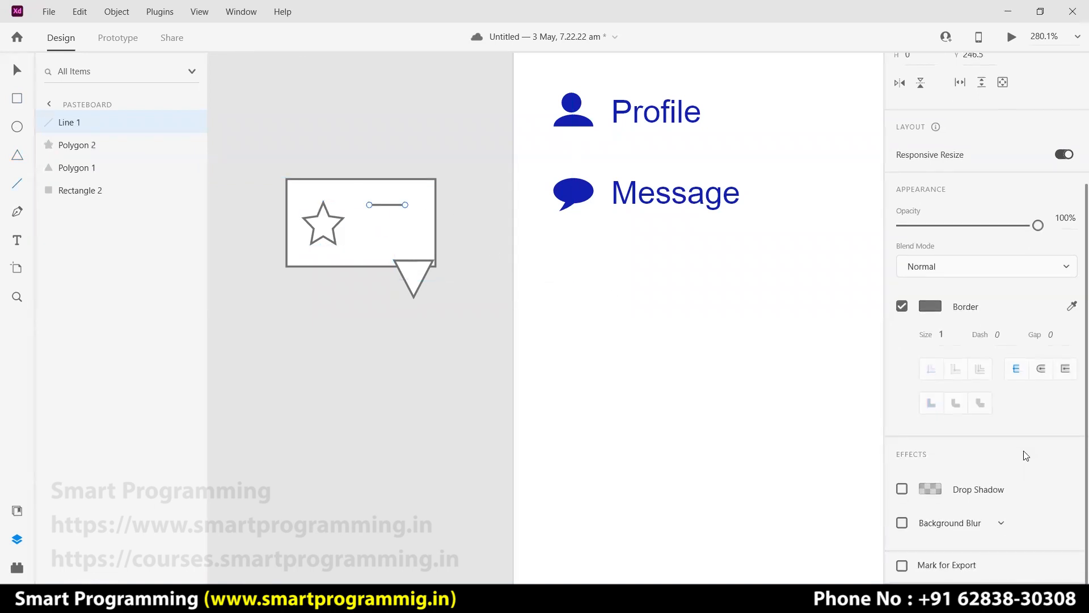
left_click(1041, 370)
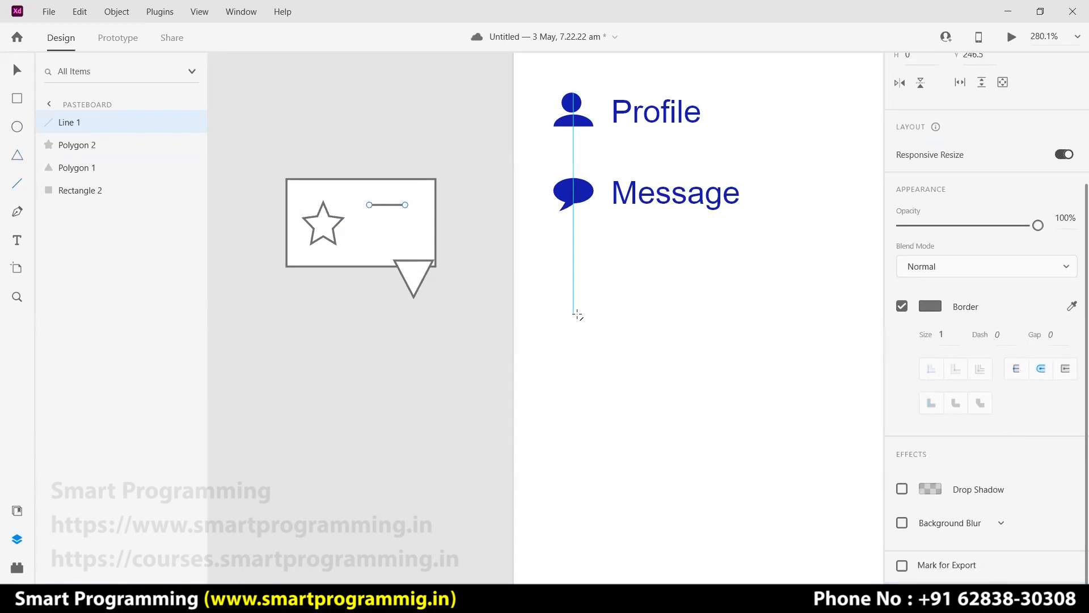
left_click(18, 72)
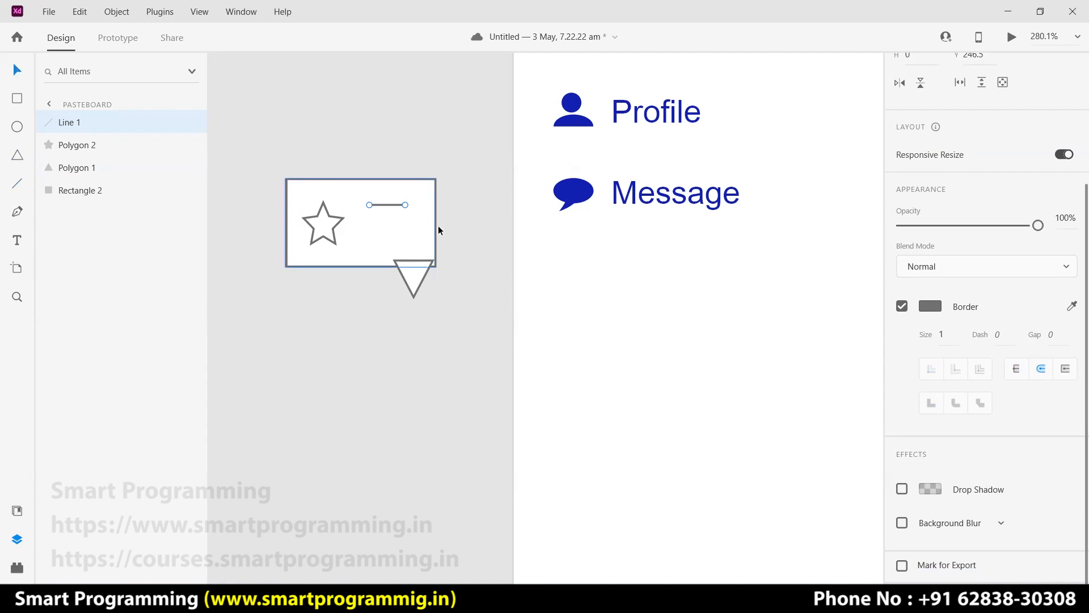
Try turning the line into a repeat grid of extra rows with tighter spacing.
scroll(913, 142, "up", 3)
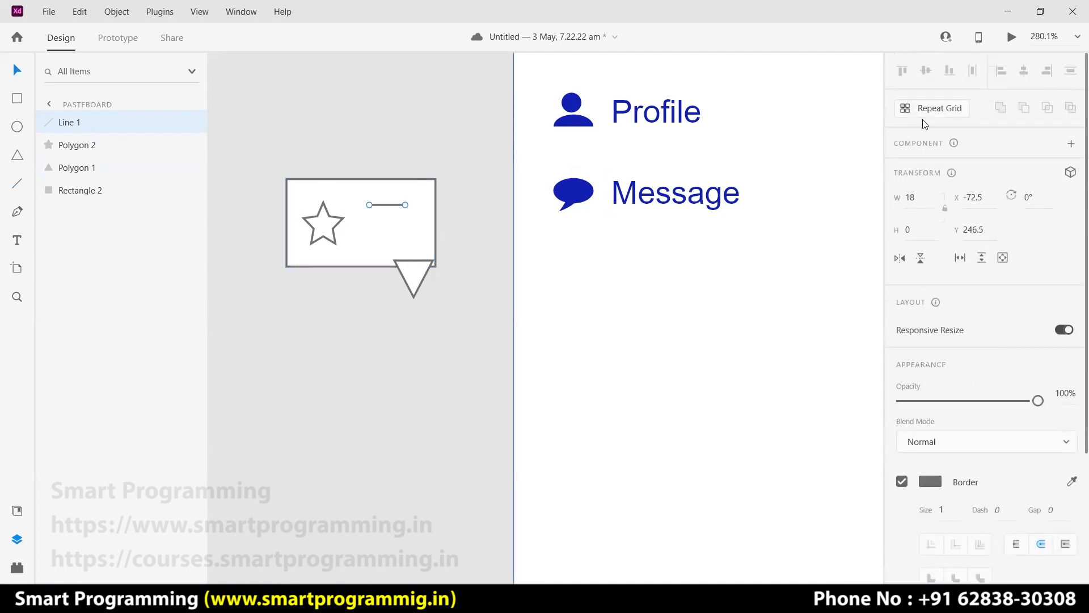
left_click(930, 108)
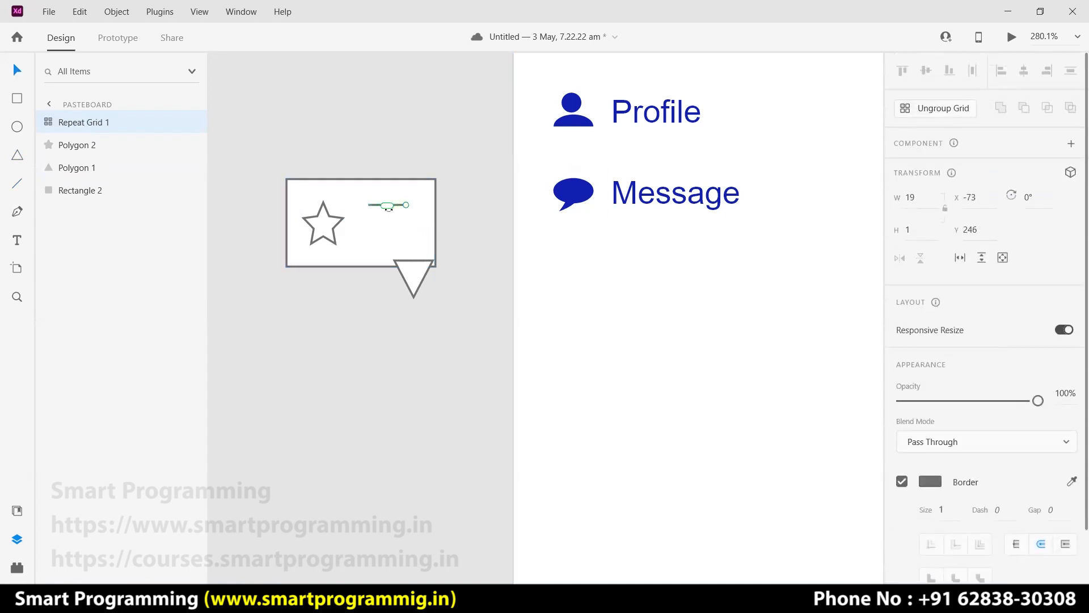
left_click_drag(388, 207, 388, 223)
left_click_drag(385, 246, 386, 337)
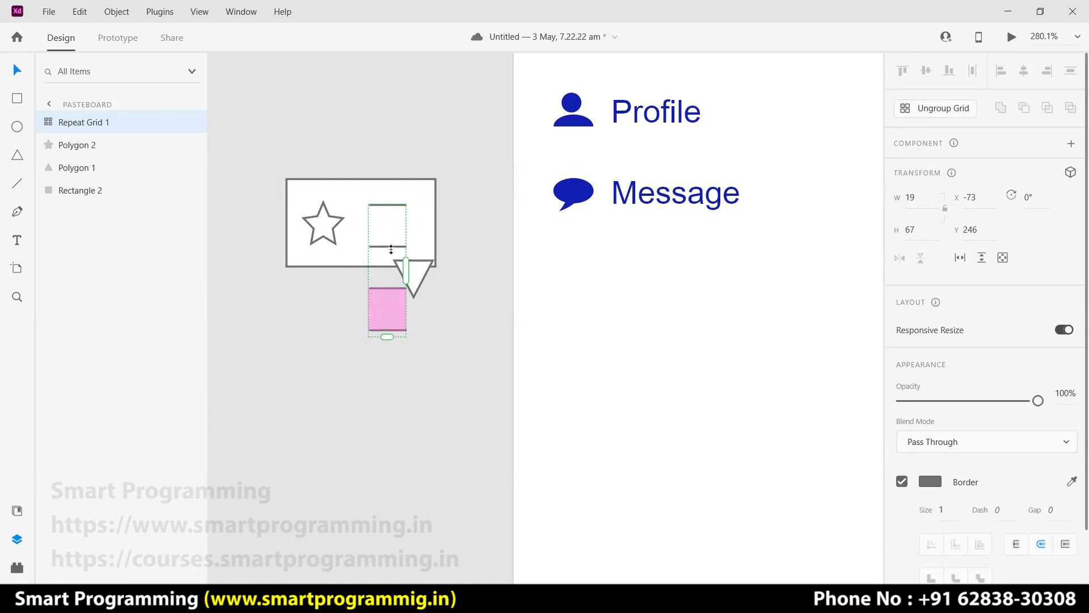
left_click_drag(385, 241, 386, 212)
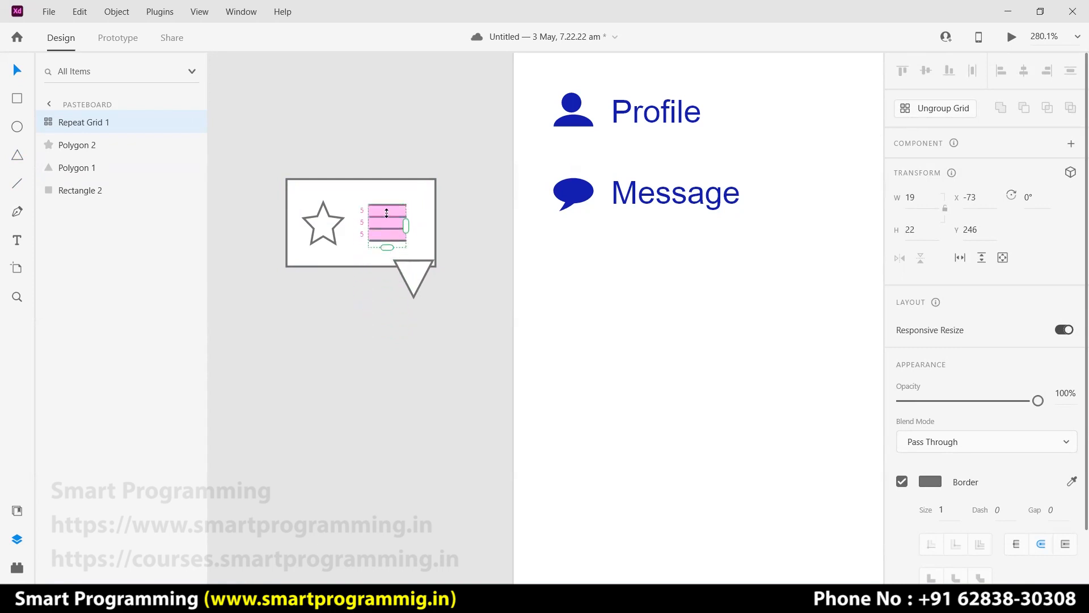
left_click(934, 509)
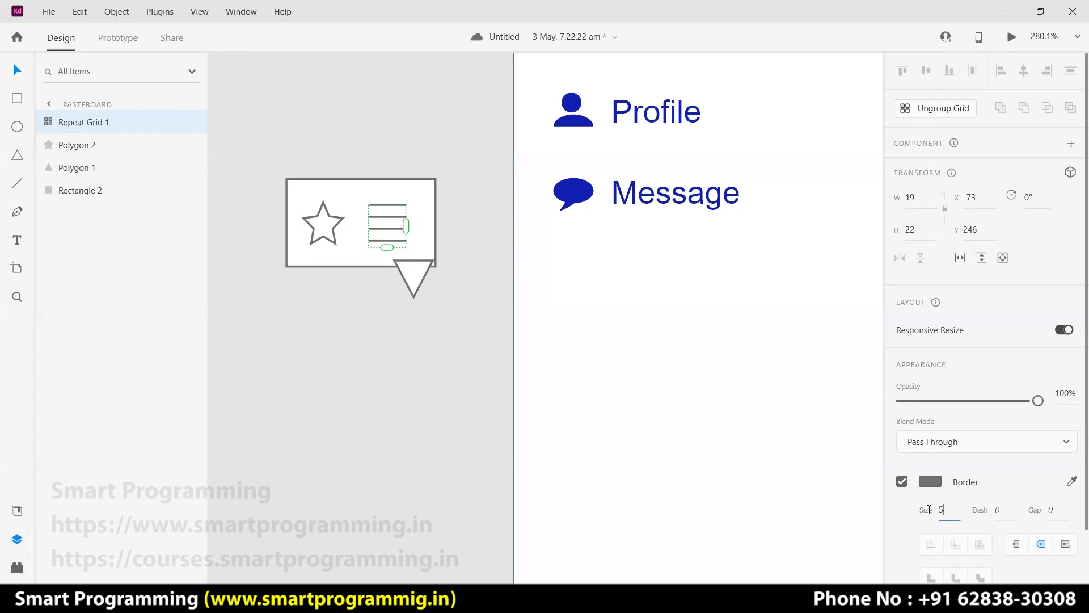
key("Return")
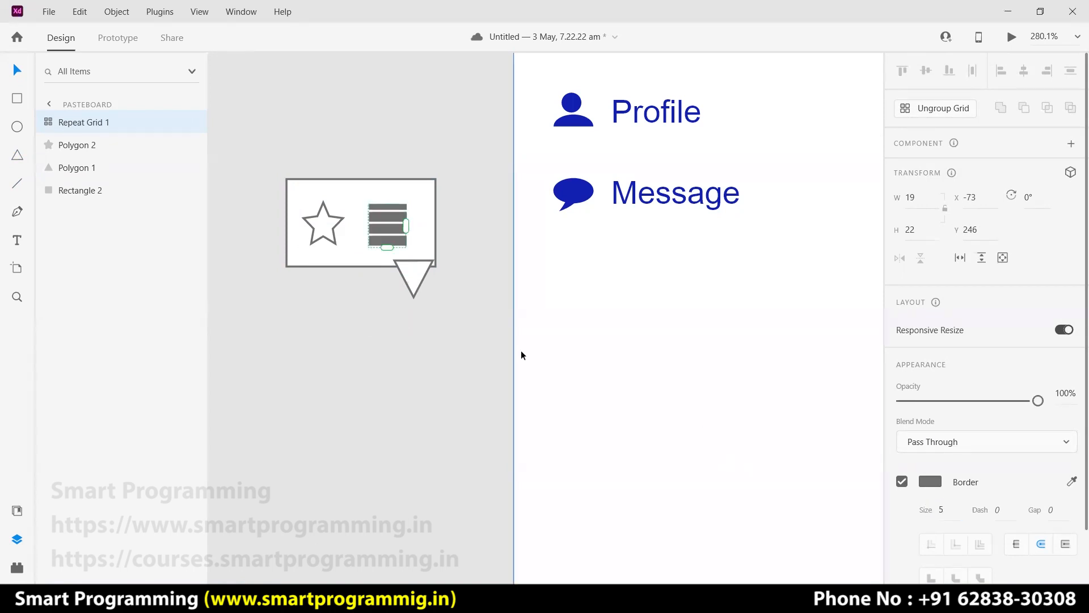
left_click_drag(386, 248, 387, 260)
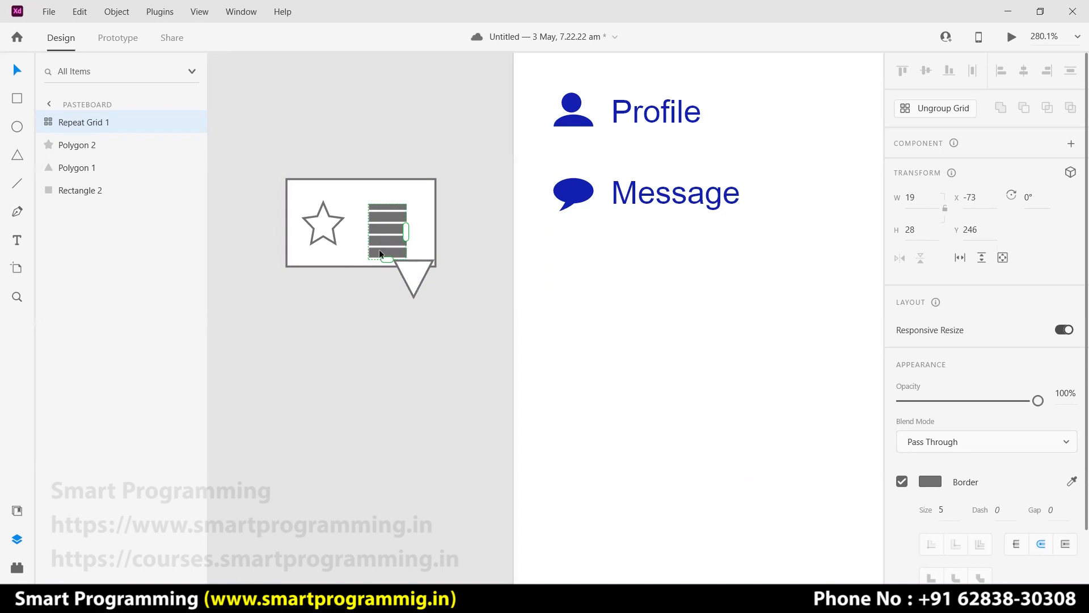
Undo back to a single line and set its border size to 3.
key("ctrl+z")
key("ctrl+z")
key("ctrl+z")
key("ctrl+z")
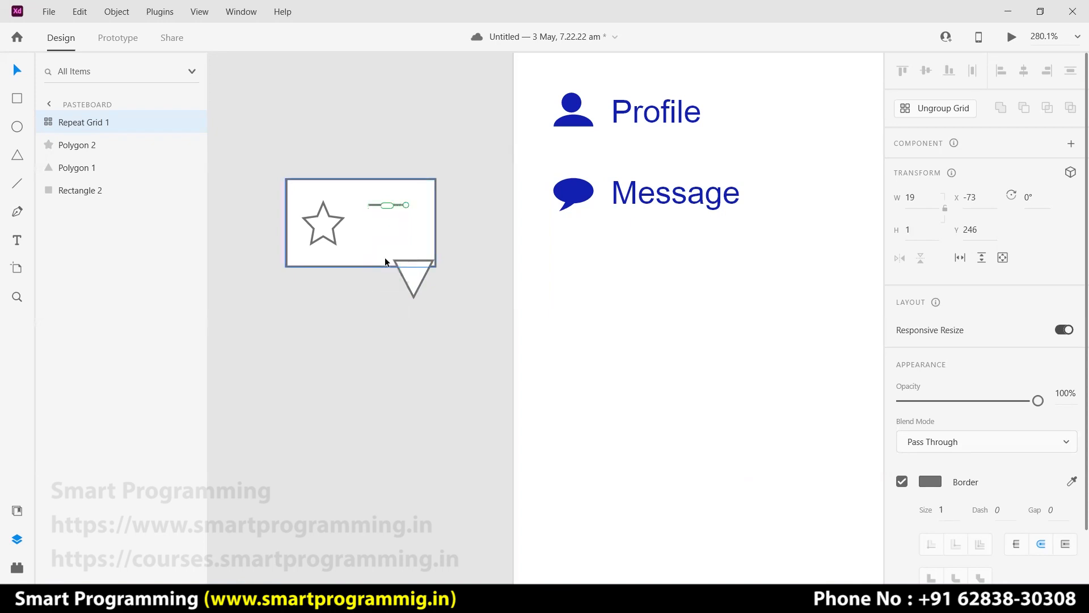
key("ctrl+z")
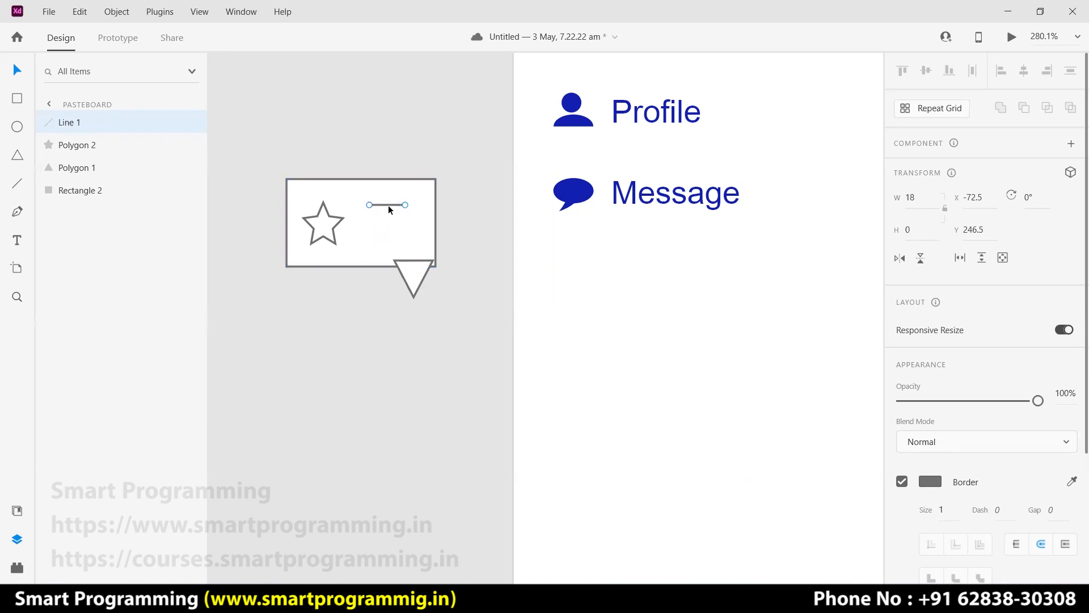
left_click(950, 508)
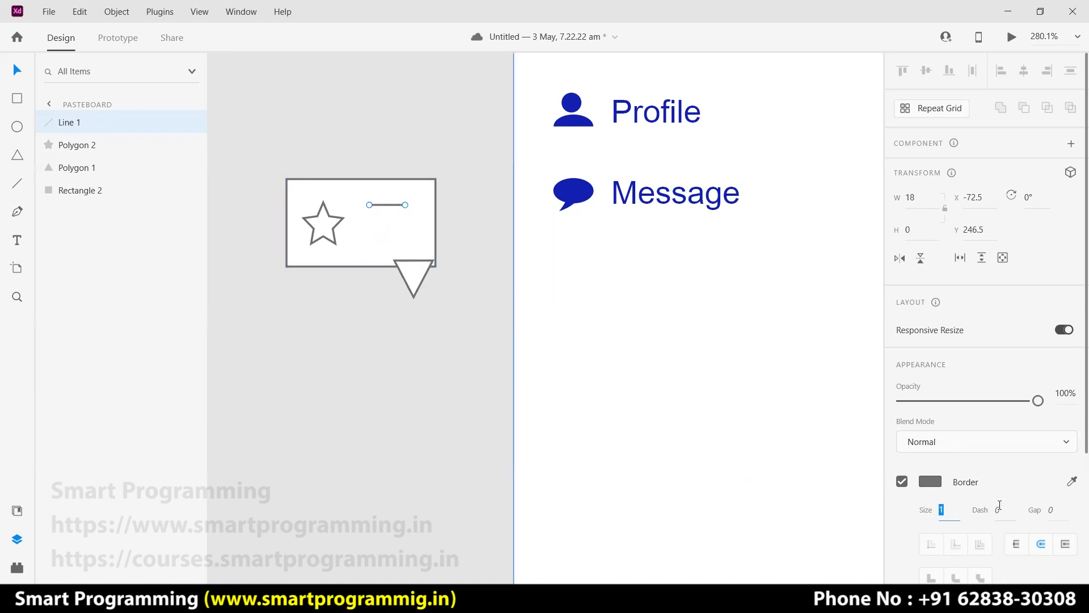
type("5")
key("Return")
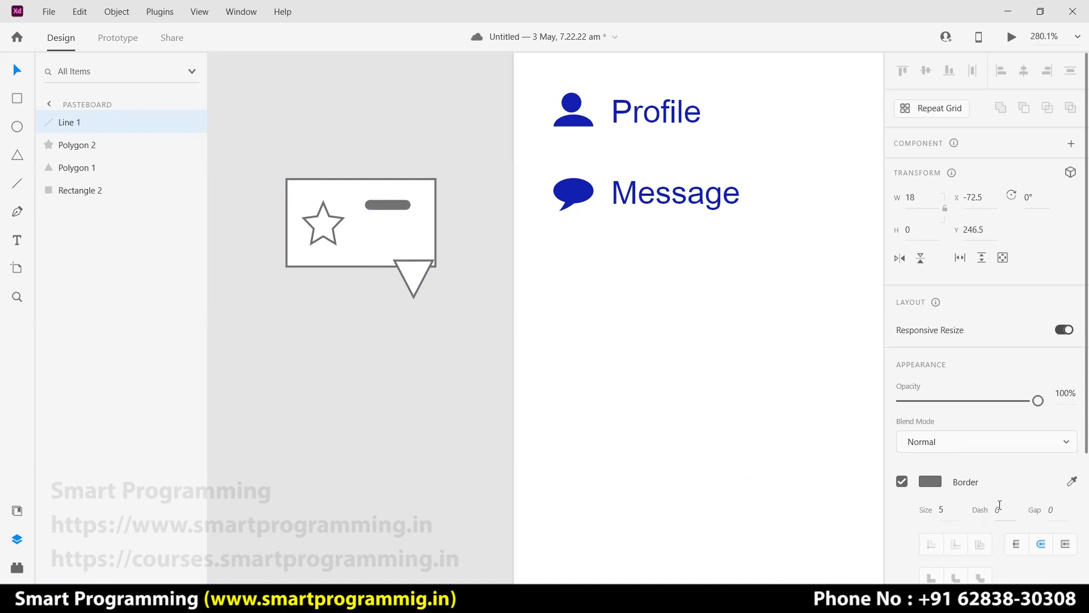
left_click(938, 509)
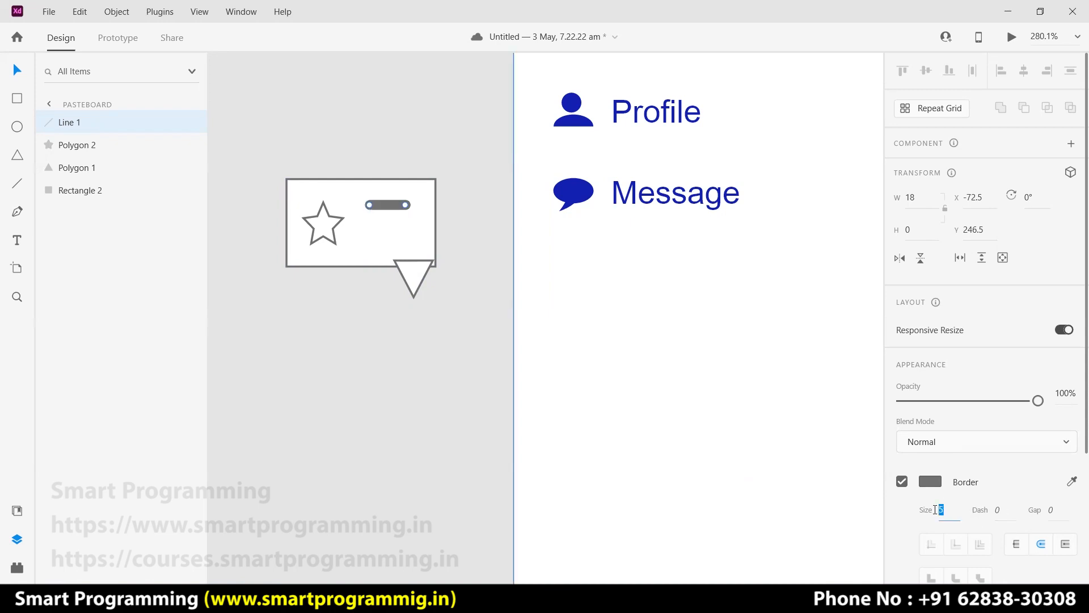
type("3")
key("Return")
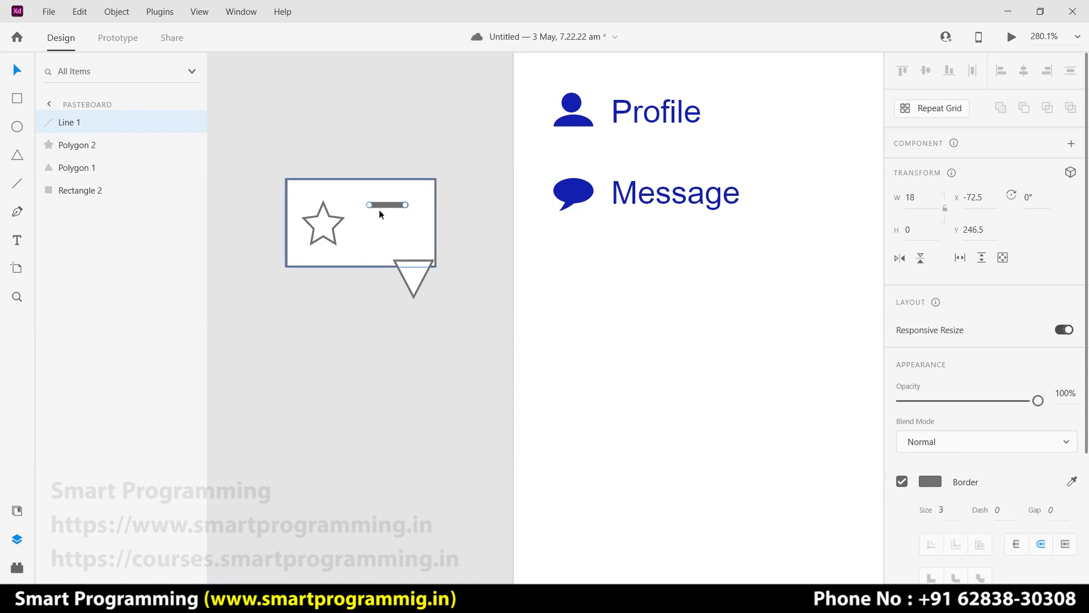
Repeat the thick line into four tightly packed bars beside the star.
left_click(936, 109)
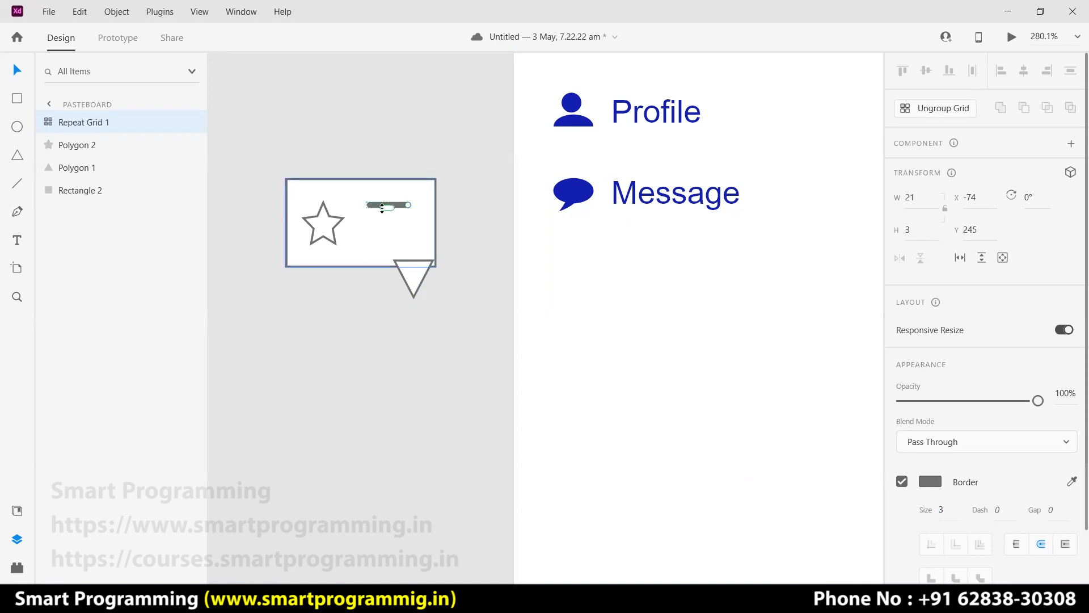
left_click_drag(386, 216, 388, 350)
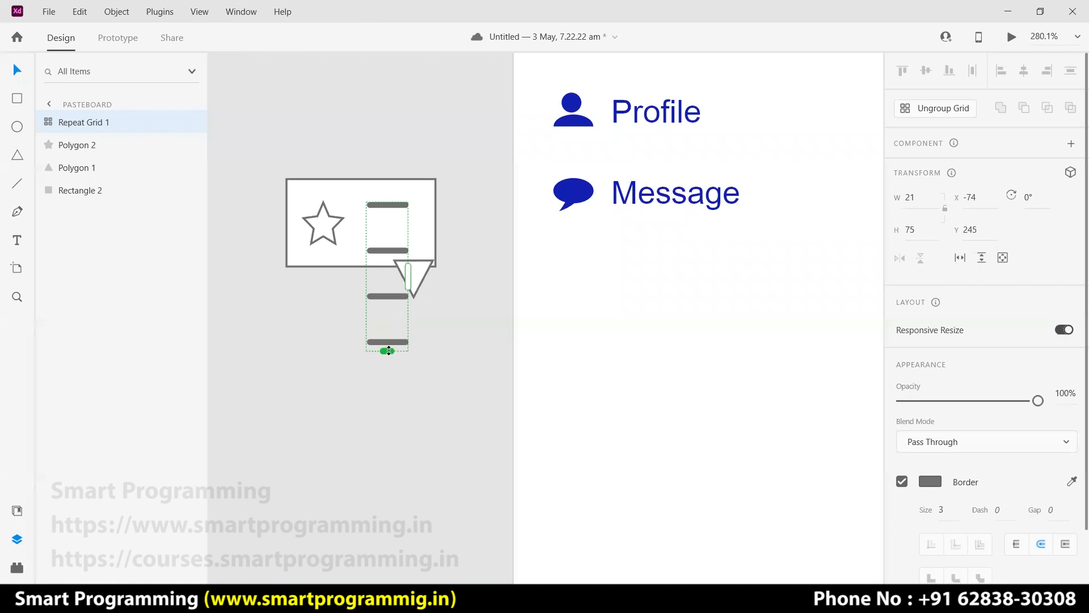
left_click_drag(386, 243, 378, 219)
left_click(473, 236)
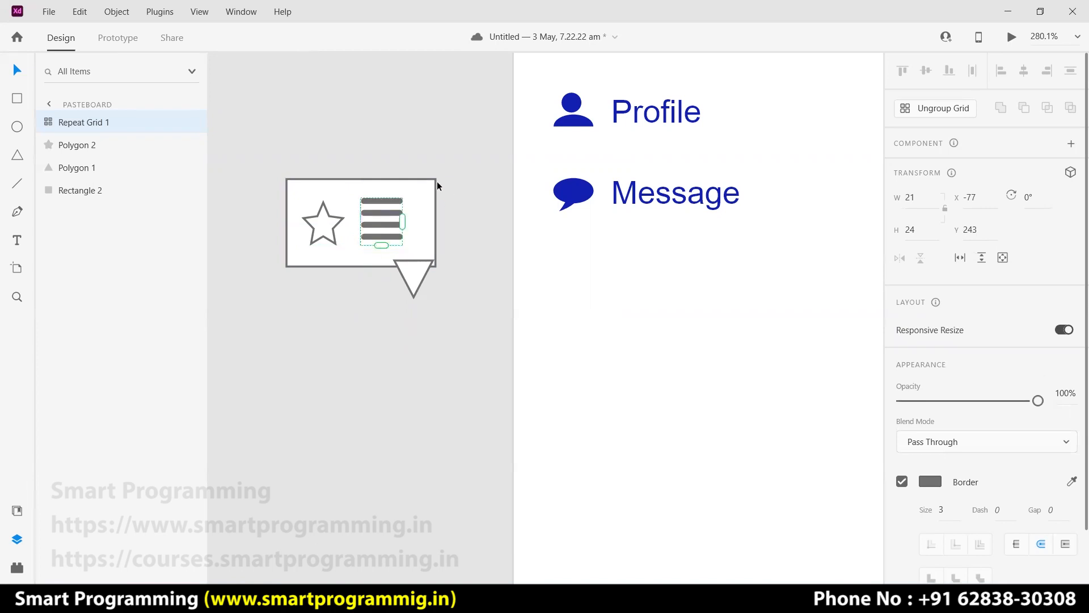
left_click(434, 186)
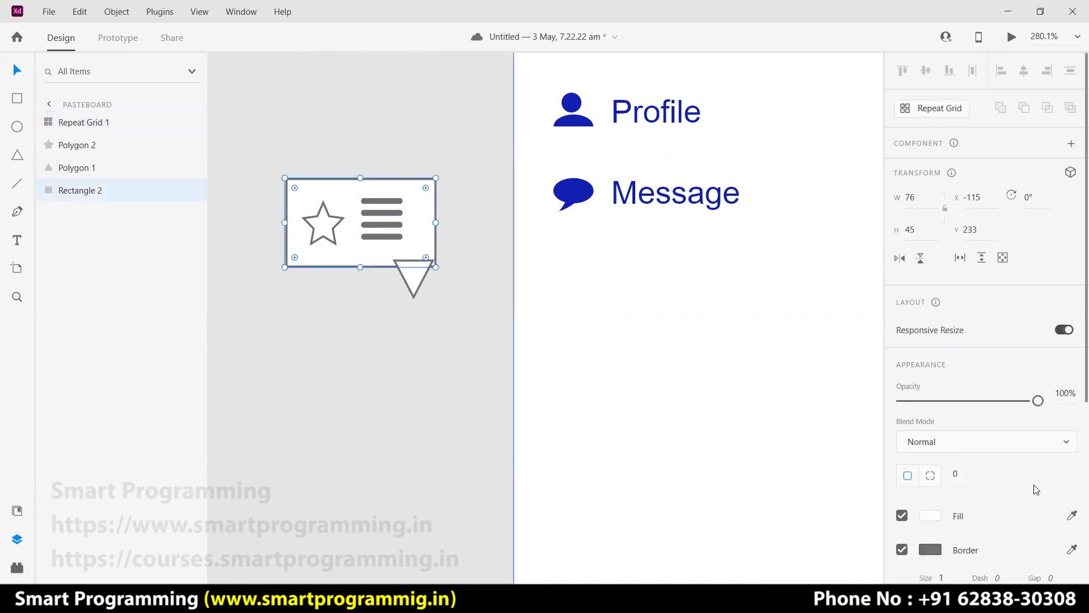
Round the rectangle's corners, then try merging the bubble parts and undo it.
left_click_drag(423, 189, 422, 190)
left_click(410, 275)
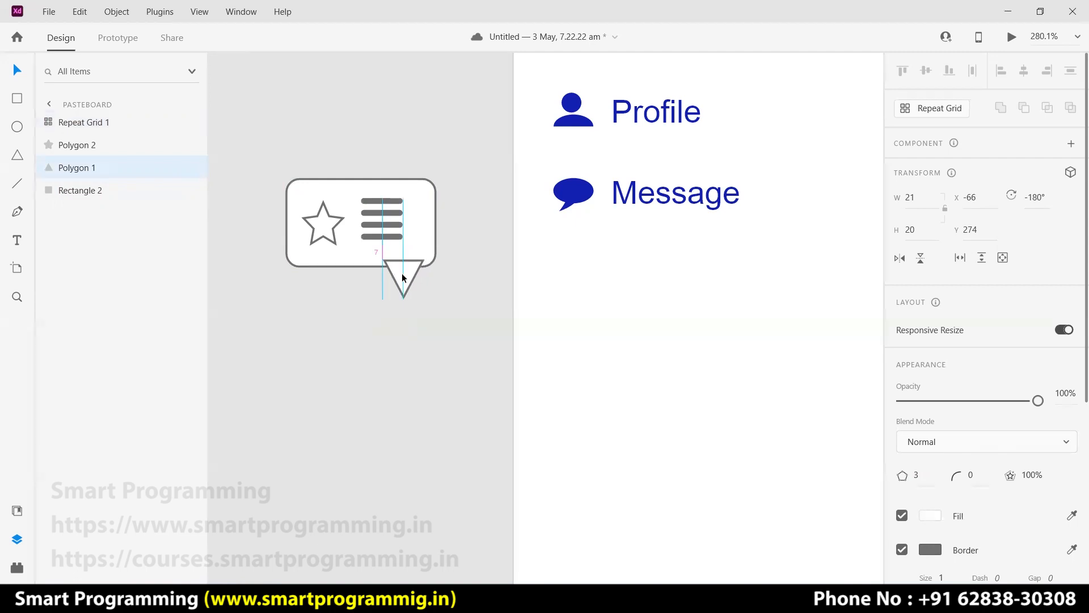
left_click_drag(473, 180, 338, 286)
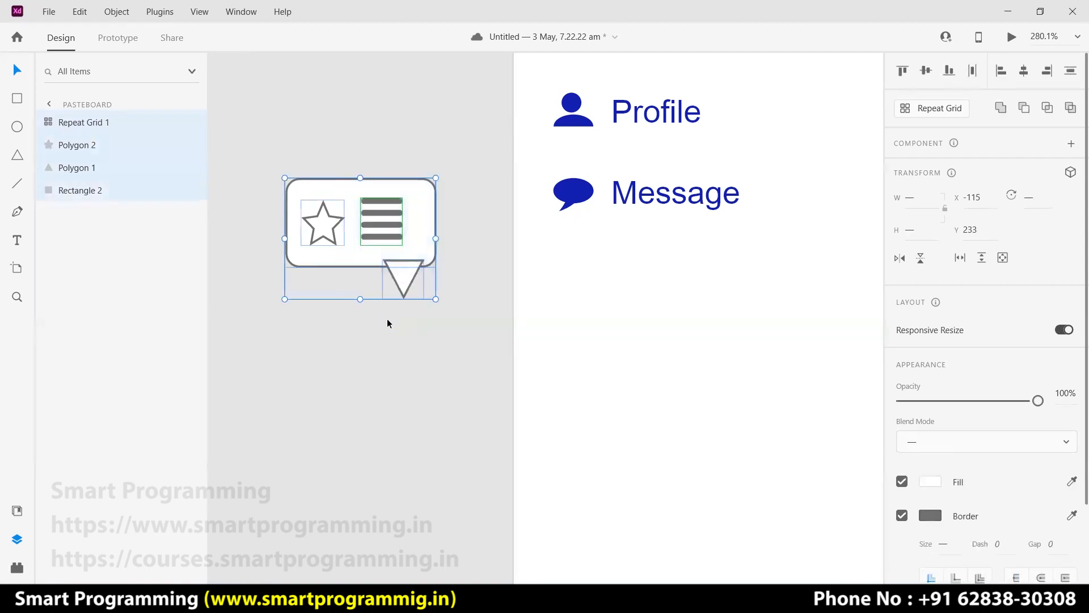
left_click(1000, 107)
key("ctrl+z")
Move the star and bars aside and union the rectangle and triangle into one bubble.
left_click_drag(375, 243, 396, 391)
key("Escape")
left_click_drag(318, 227, 295, 373)
left_click_drag(472, 210, 369, 284)
left_click(1002, 109)
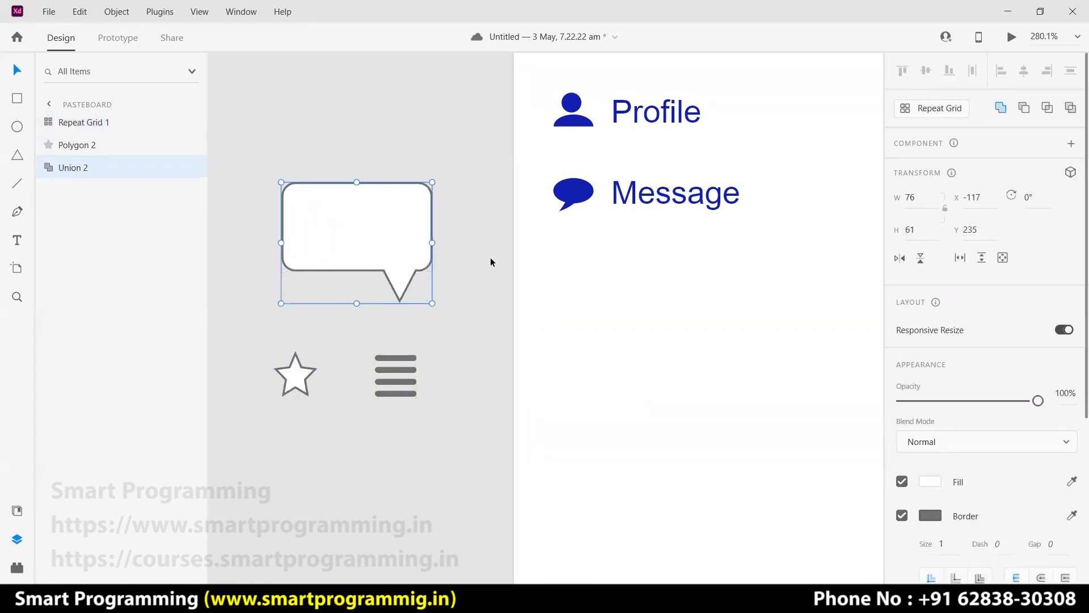
key("Escape")
Place the star and bars back inside the bubble and select the whole icon.
left_click_drag(295, 374, 326, 227)
left_click_drag(394, 371, 382, 220)
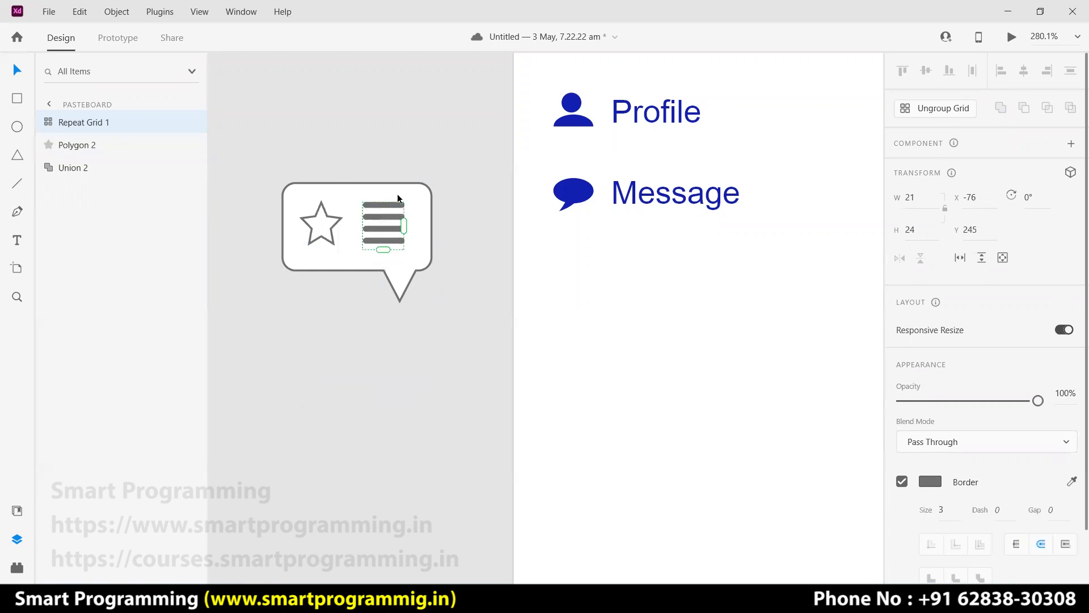
left_click_drag(267, 197, 389, 240)
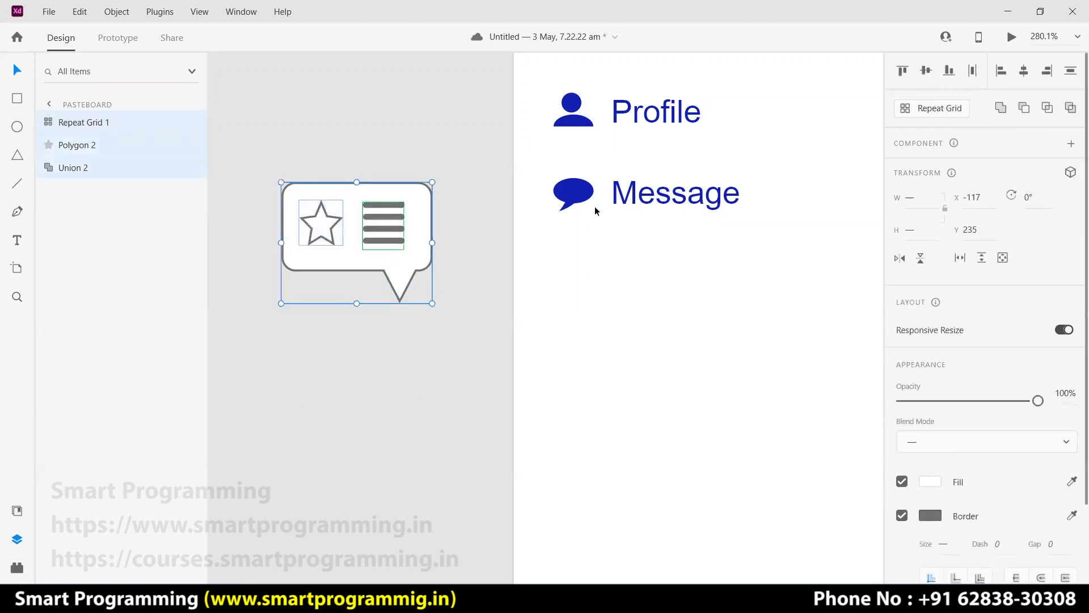
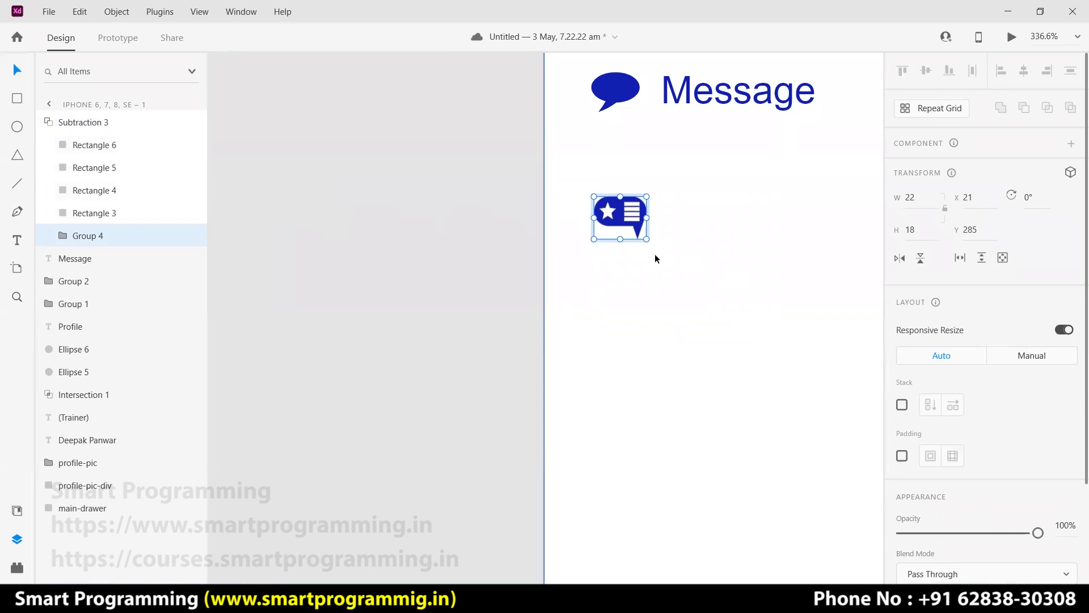
Undo the icon resize, drill into the bubble's outline path, and try then undo a corner edit.
mouse_move(647, 239)
left_mouse_down()
mouse_move(732, 299)
mouse_move(654, 249)
left_mouse_up()
key("ctrl+z")
left_click_drag(324, 220, 492, 345)
double_click(461, 190)
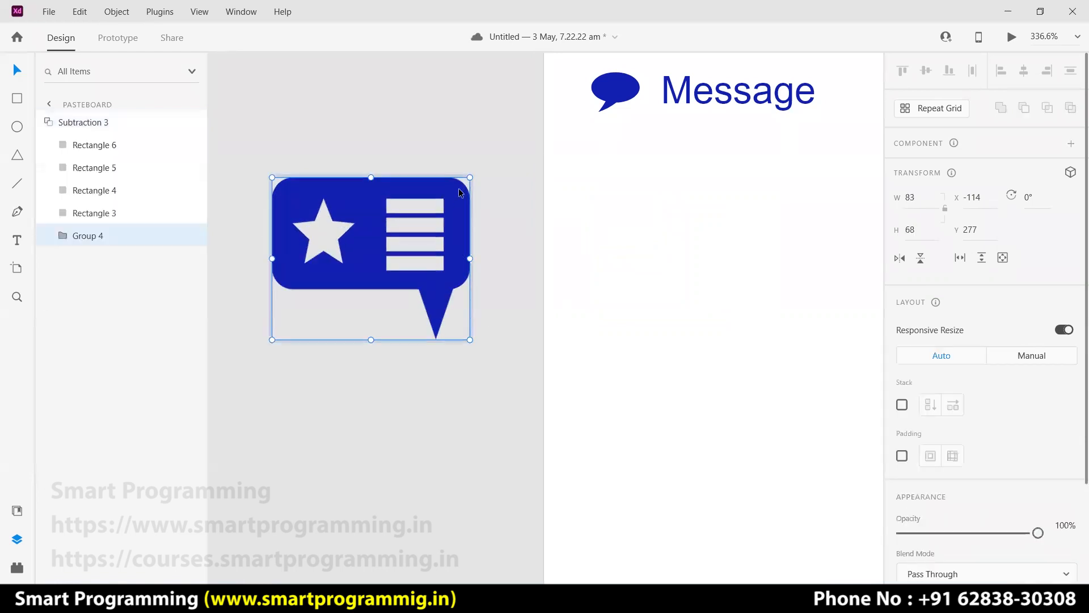
double_click(459, 193)
double_click(460, 194)
double_click(460, 193)
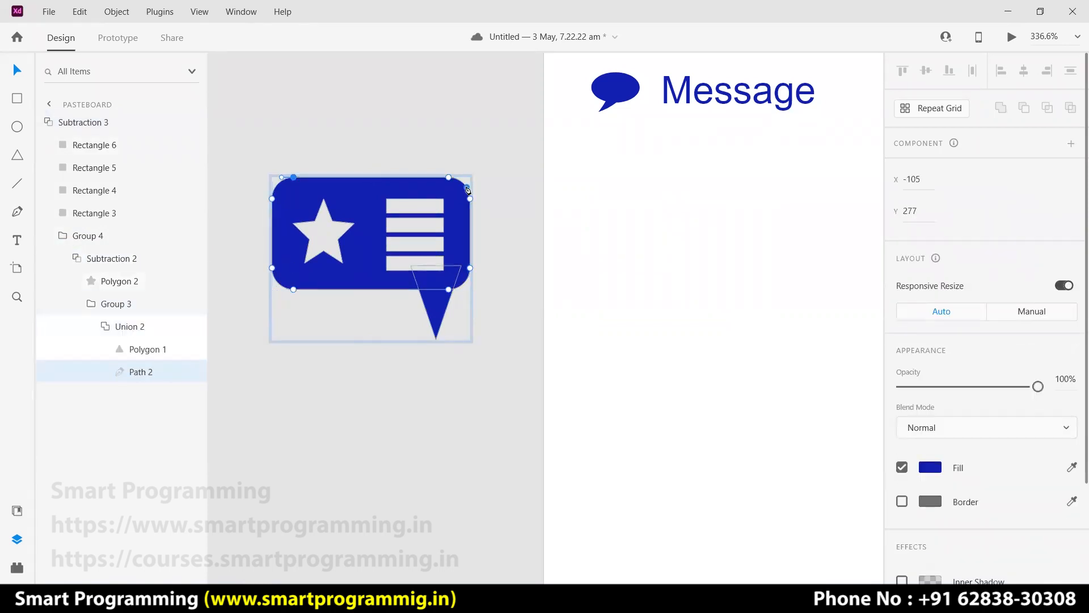
left_click_drag(464, 184, 472, 181)
left_click(523, 206)
key("ctrl+z")
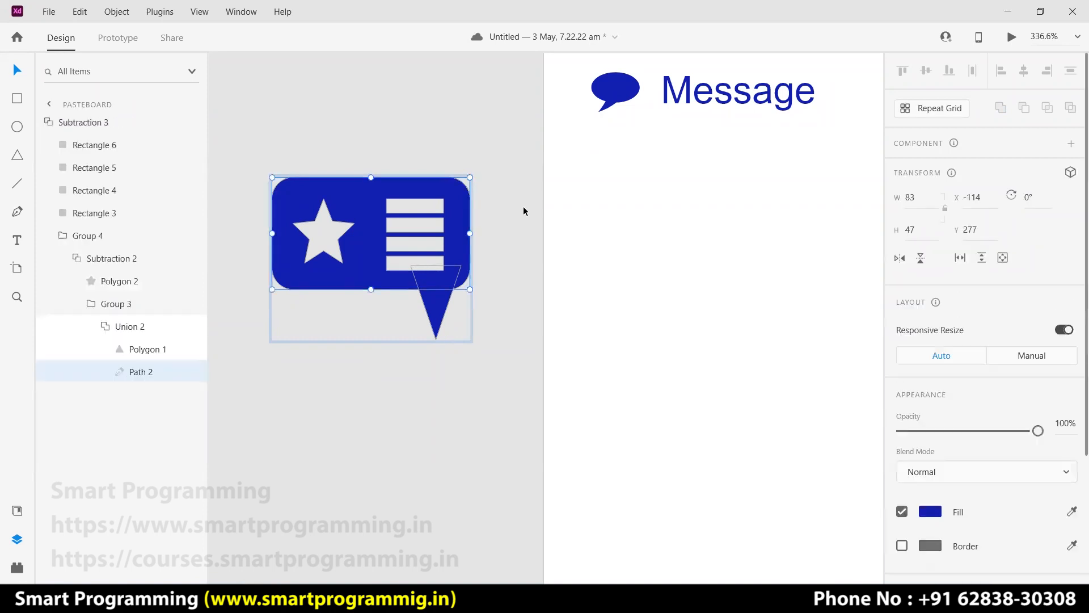
Inspect the bubble path's anchors, then scale the whole speech-bubble icon to 40×33.
double_click(457, 196)
left_click(465, 187)
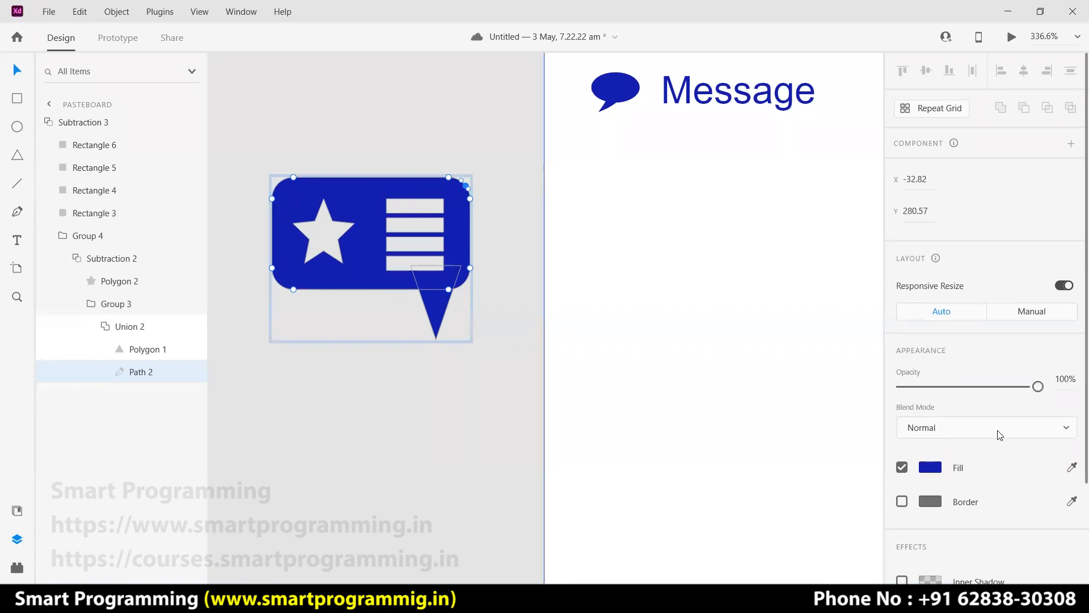
scroll(999, 434, "down", 3)
scroll(999, 434, "up", 3)
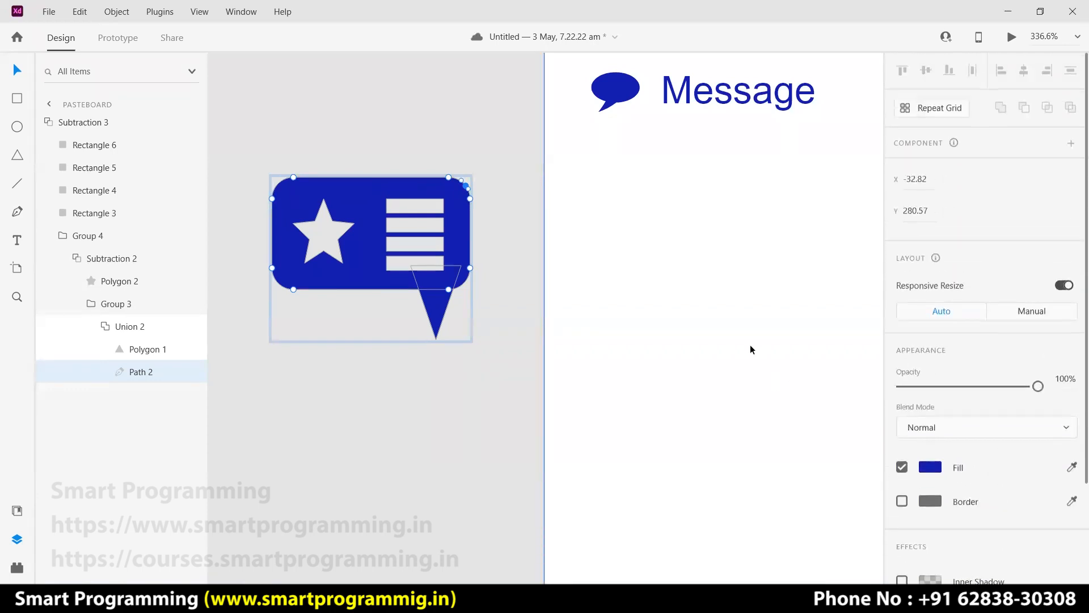
left_click(504, 298)
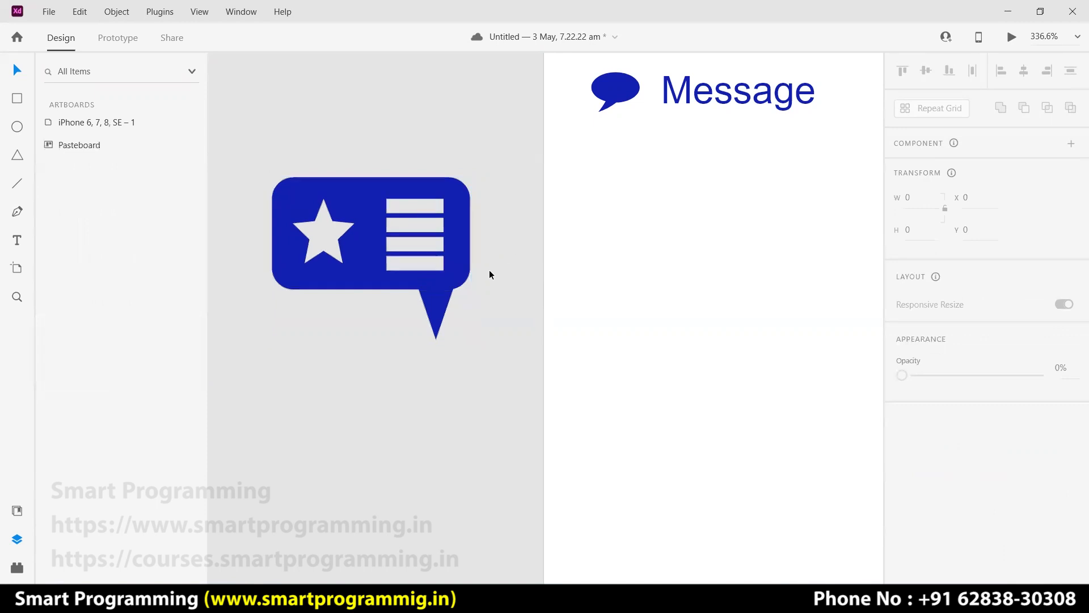
left_click(470, 290)
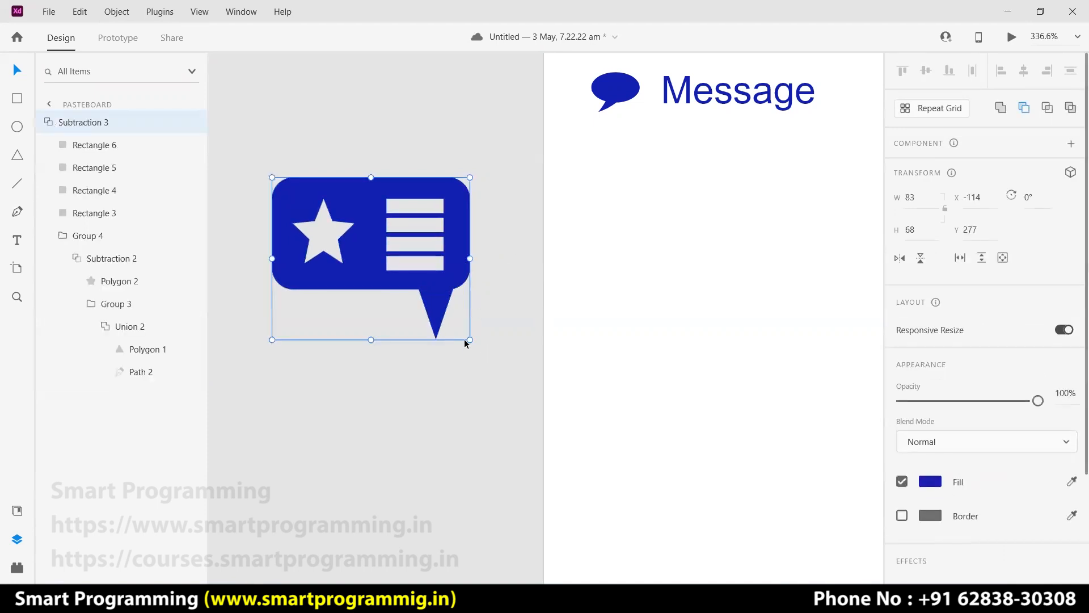
left_click_drag(469, 339, 638, 240)
left_click(705, 298)
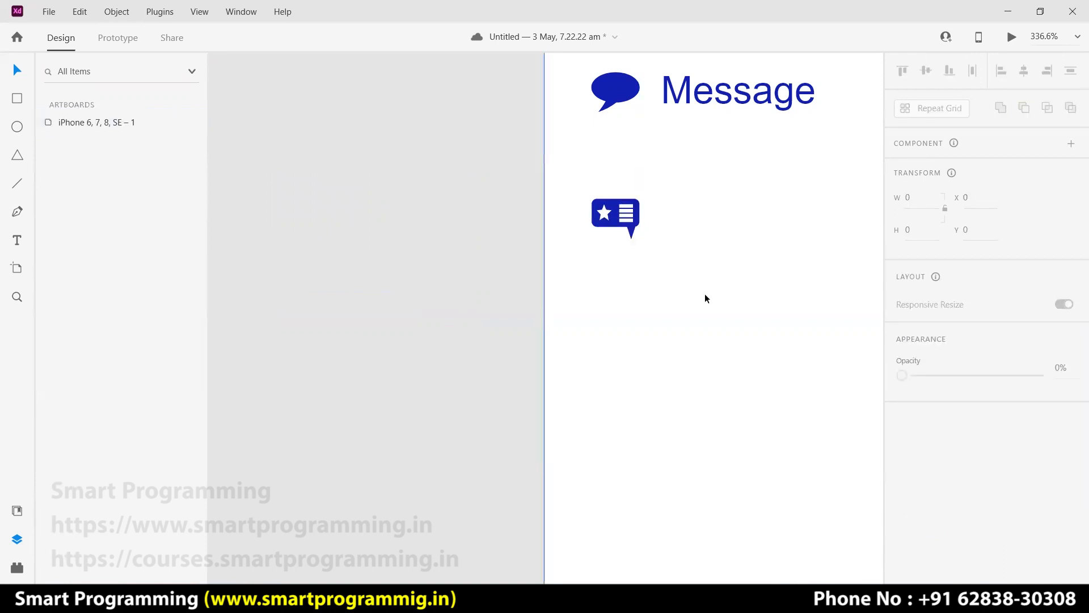
Line the new icon up with the menu and add an aligned 'Reviews' label beside it.
key("ctrl+0")
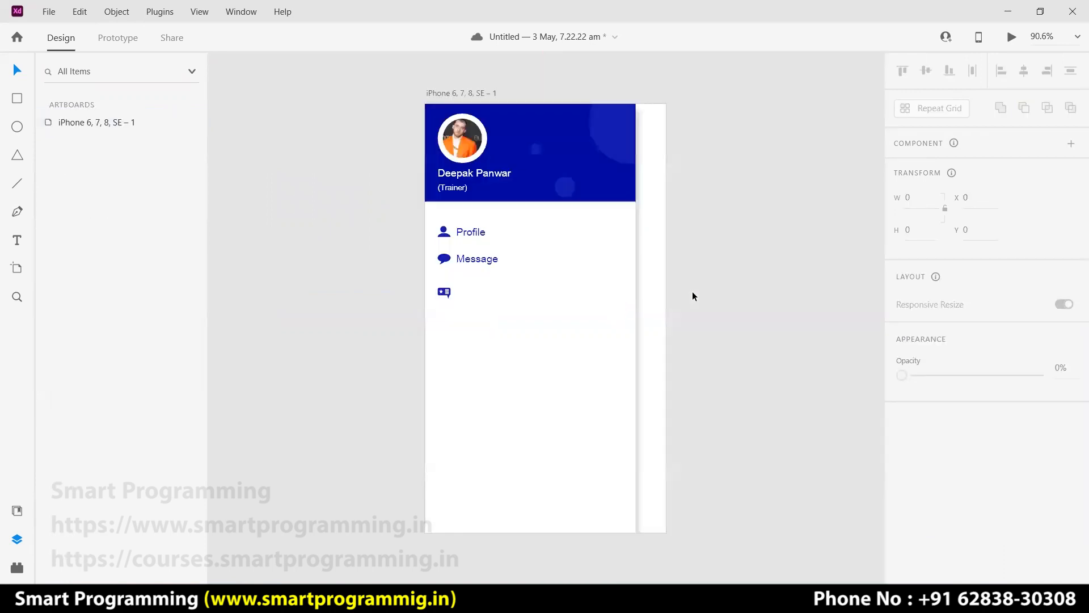
left_click_drag(443, 291, 443, 290)
left_click(361, 293)
left_click(485, 264)
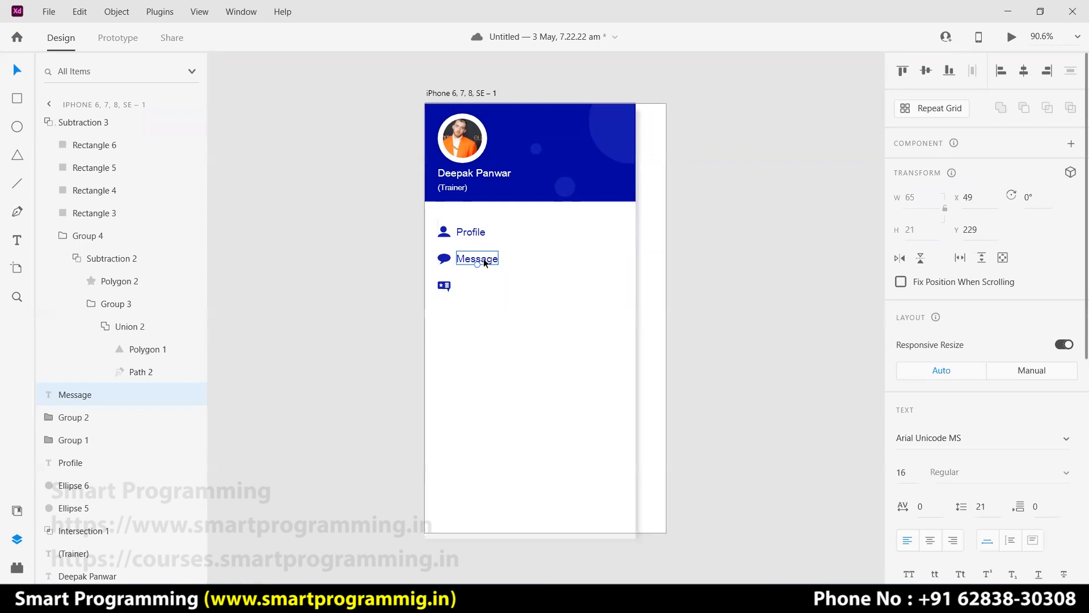
key("t")
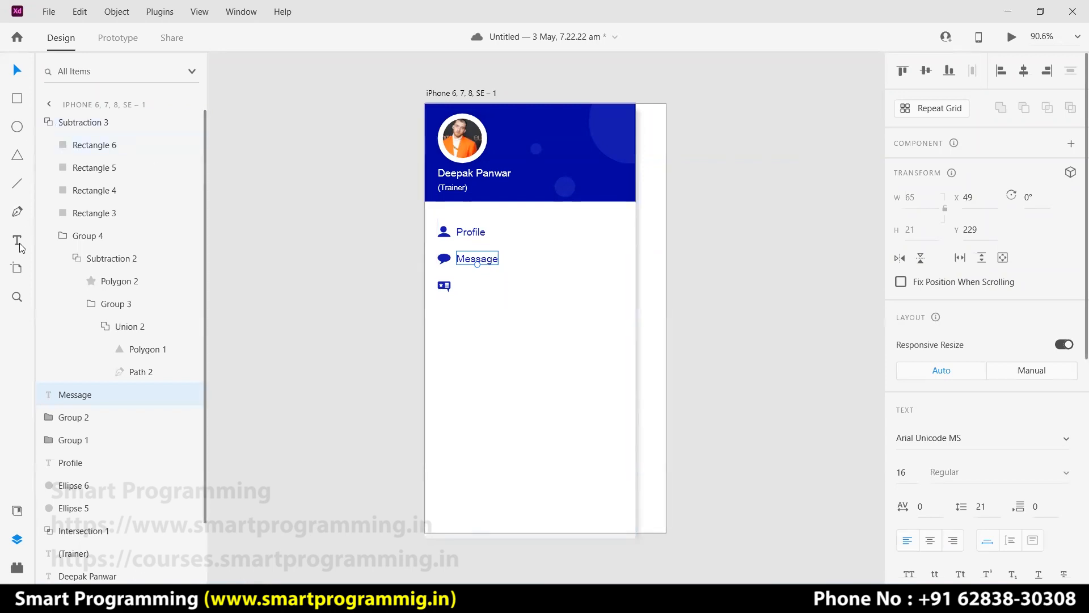
left_click(457, 288)
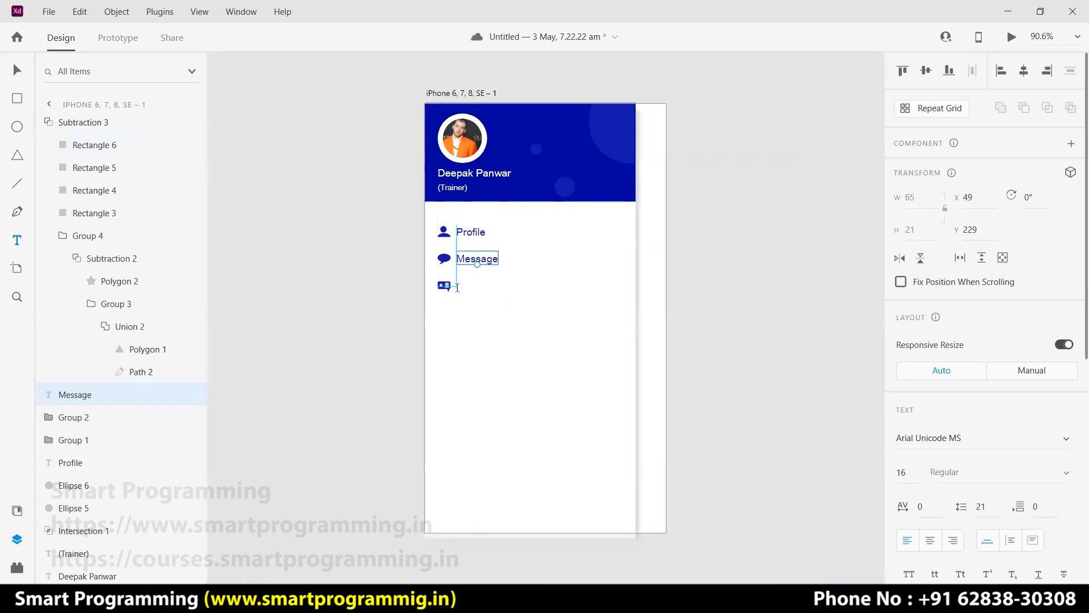
type("Reviews")
key("Escape")
key("v")
left_click_drag(475, 290, 477, 287)
left_click(690, 276)
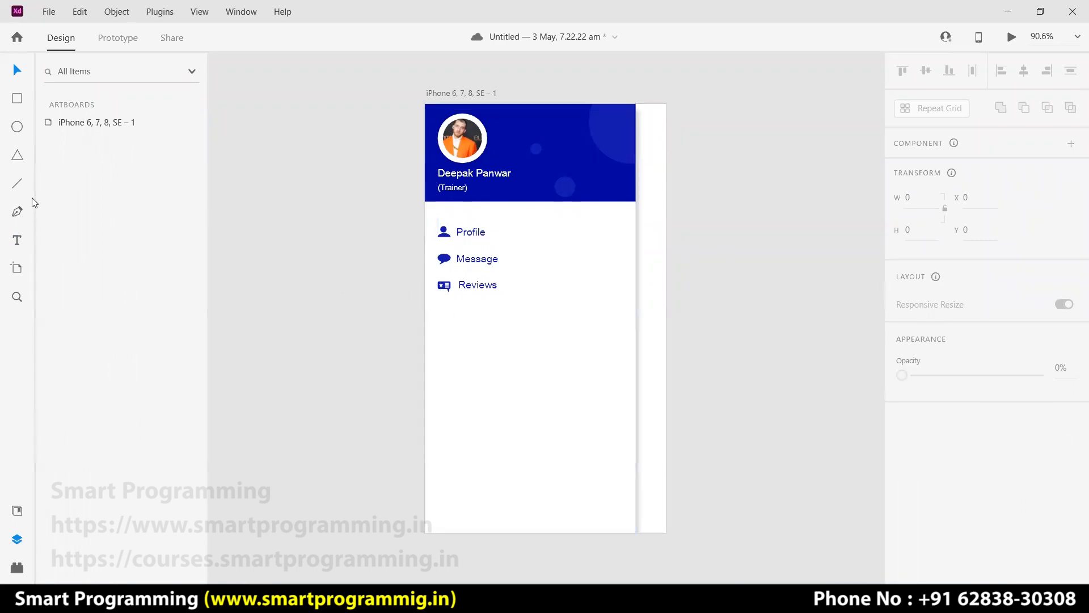
Add a 'Favourite' text item below Reviews.
left_click(458, 310)
type("Favourite")
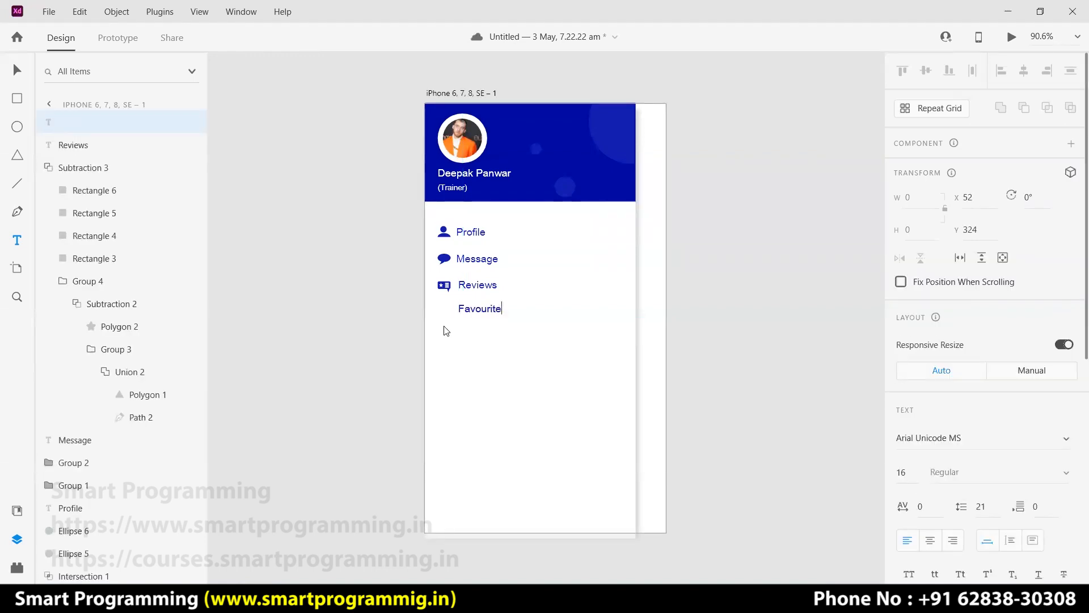
key("Escape")
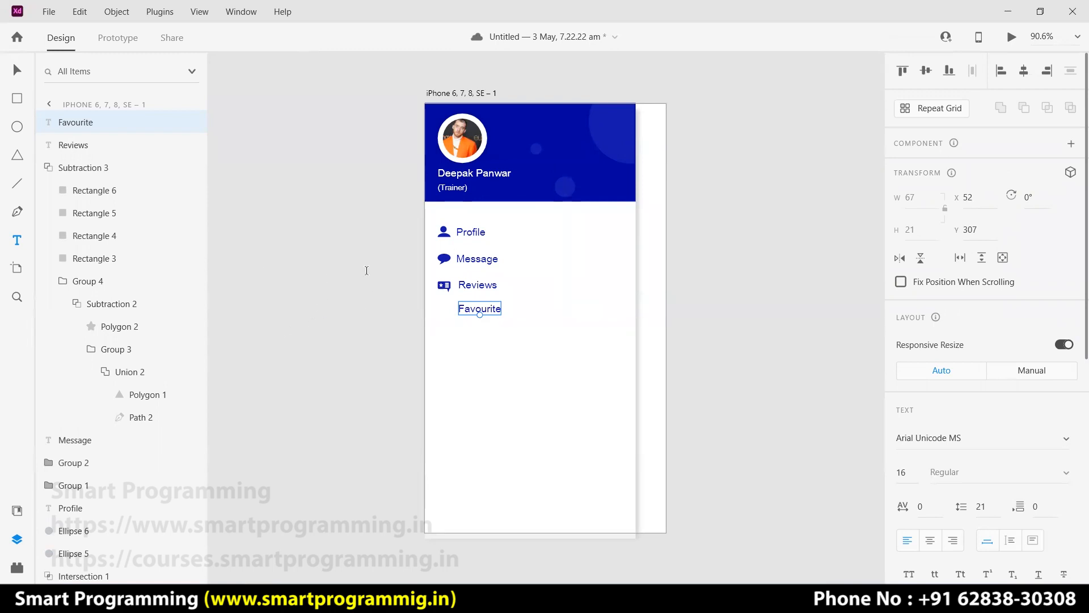
left_click(18, 99)
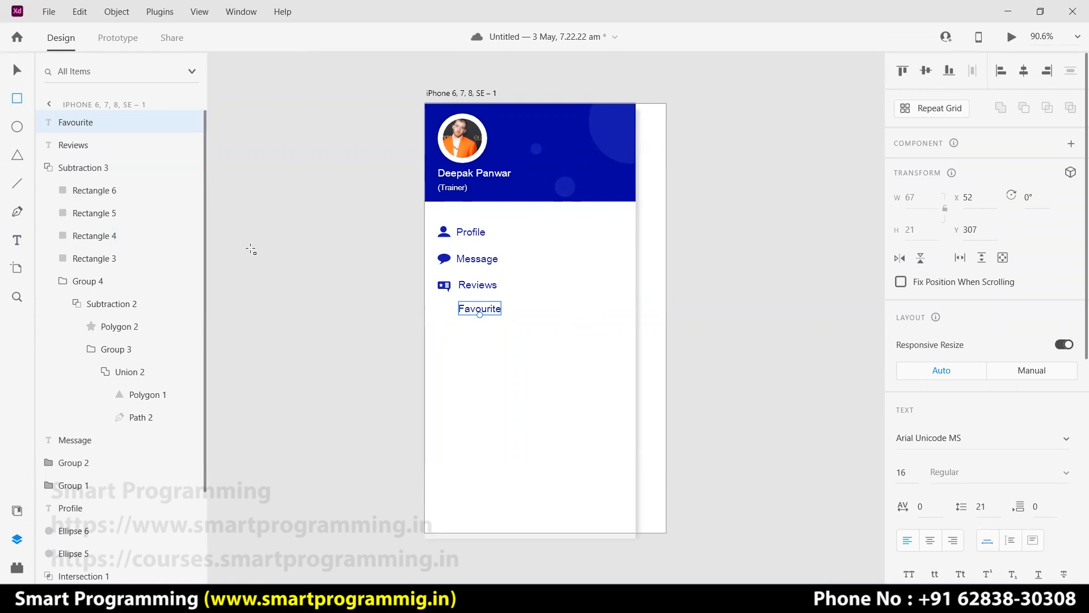
Draw a white rectangle on the pasteboard and reduce its height to 62.
mouse_move(240, 249)
left_mouse_down()
mouse_move(299, 295)
mouse_move(341, 284)
mouse_move(404, 299)
left_mouse_up()
scroll(510, 338, "up", 10)
left_click_drag(318, 360, 727, 455)
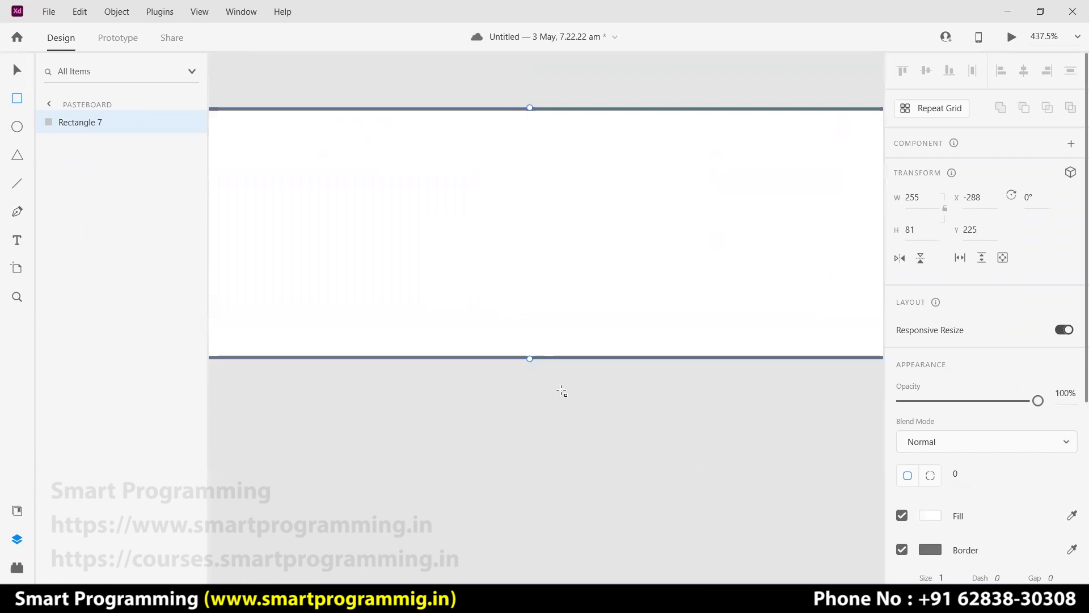
scroll(559, 389, "down", 3)
scroll(574, 356, "down", 2)
scroll(574, 356, "down", 2)
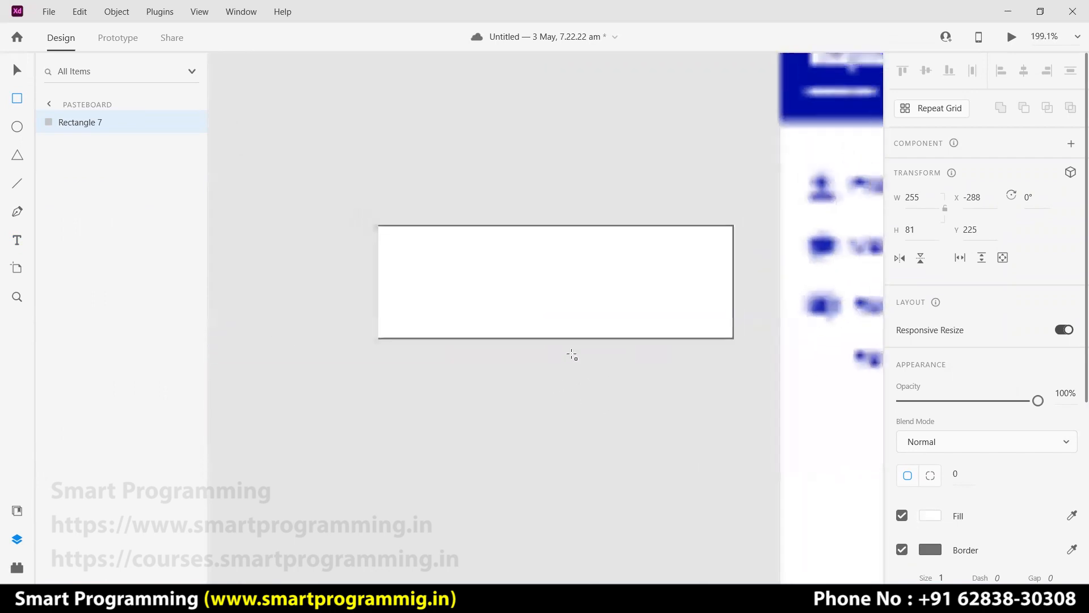
scroll(571, 357, "up", 1)
left_click(15, 69)
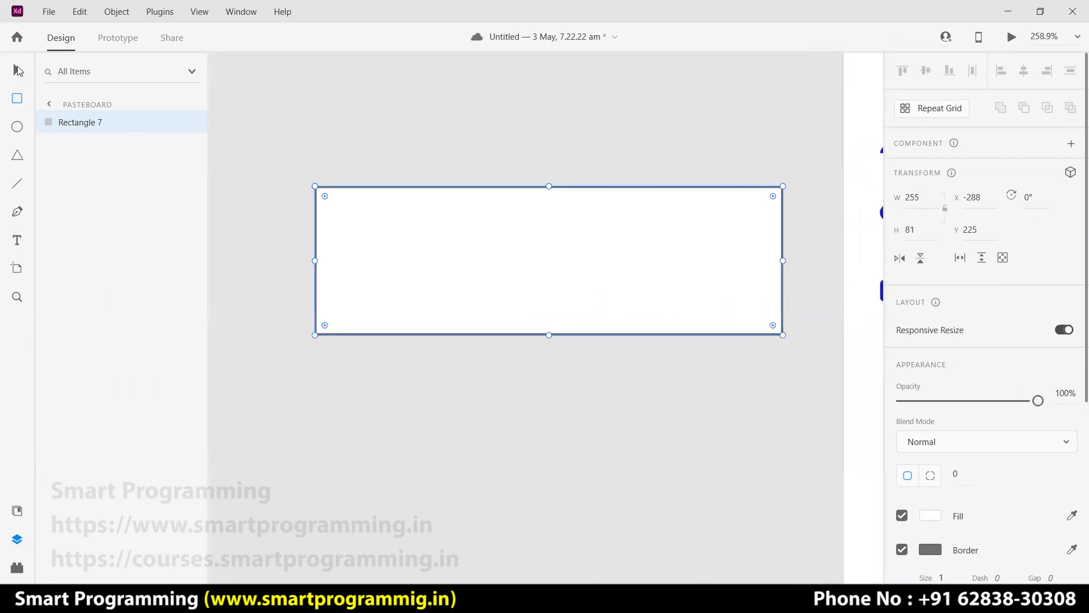
left_click_drag(548, 334, 545, 300)
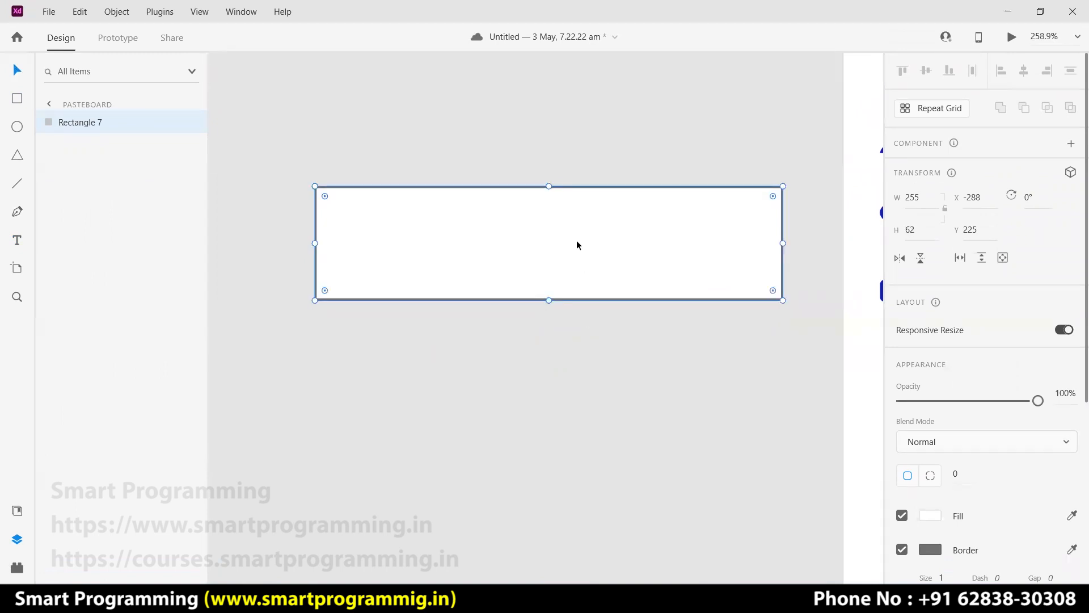
Duplicate the 255×62 bar below the original and rotate the copy diagonally.
key("ctrl+d")
left_click_drag(562, 253, 560, 424)
left_click_drag(787, 357, 641, 245)
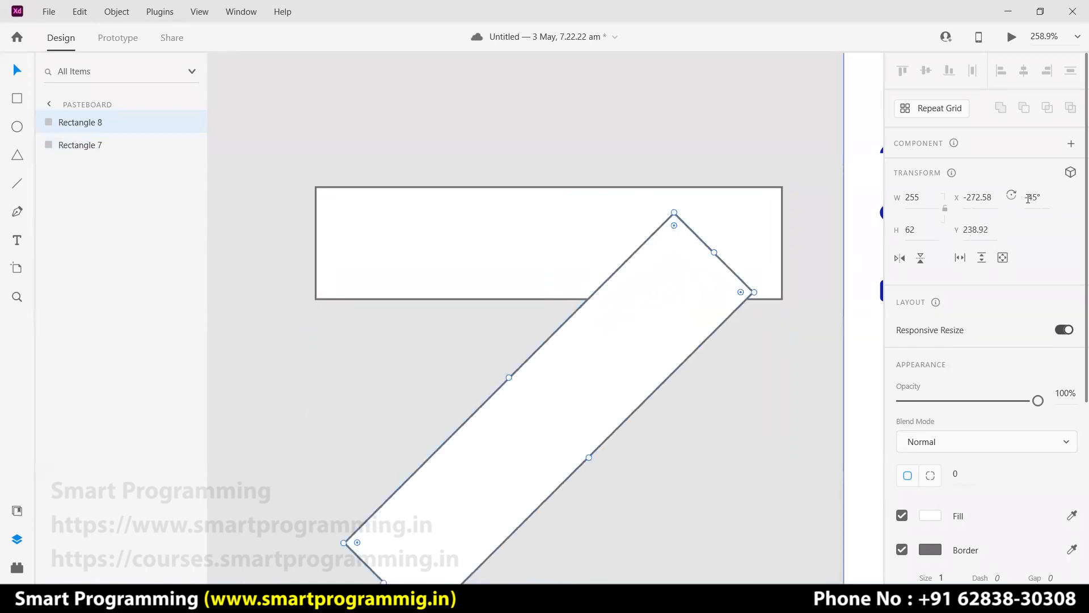
Rotate the upper bar to 45° and move both bars so their ends meet.
left_click(454, 249)
left_click_drag(308, 183, 480, 125)
left_click_drag(419, 262, 221, 356)
scroll(579, 462, "down", 3)
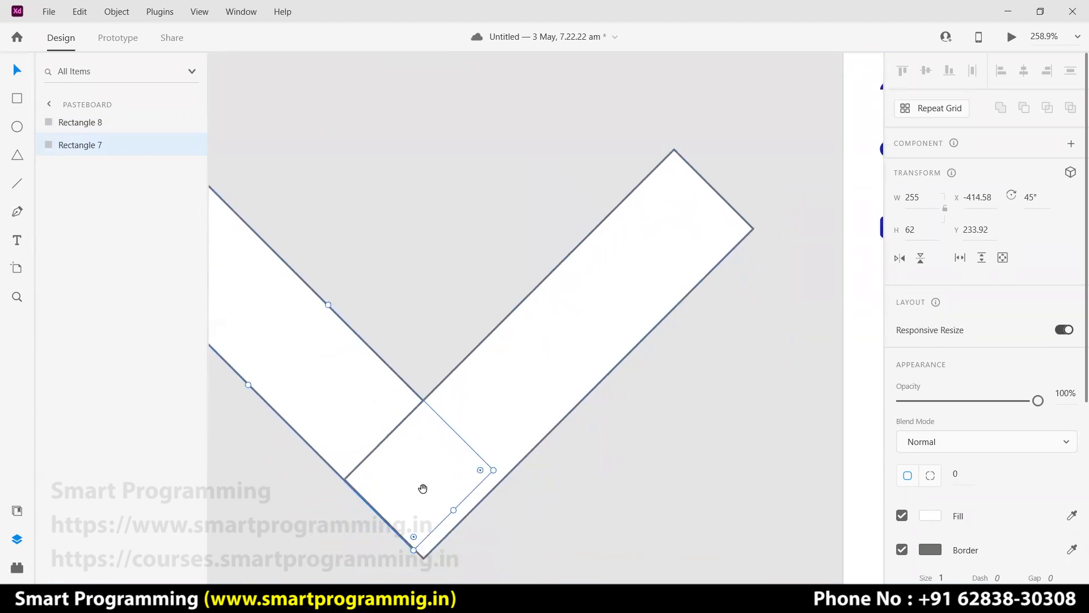
left_click_drag(423, 486, 559, 486)
scroll(737, 471, "down", 4)
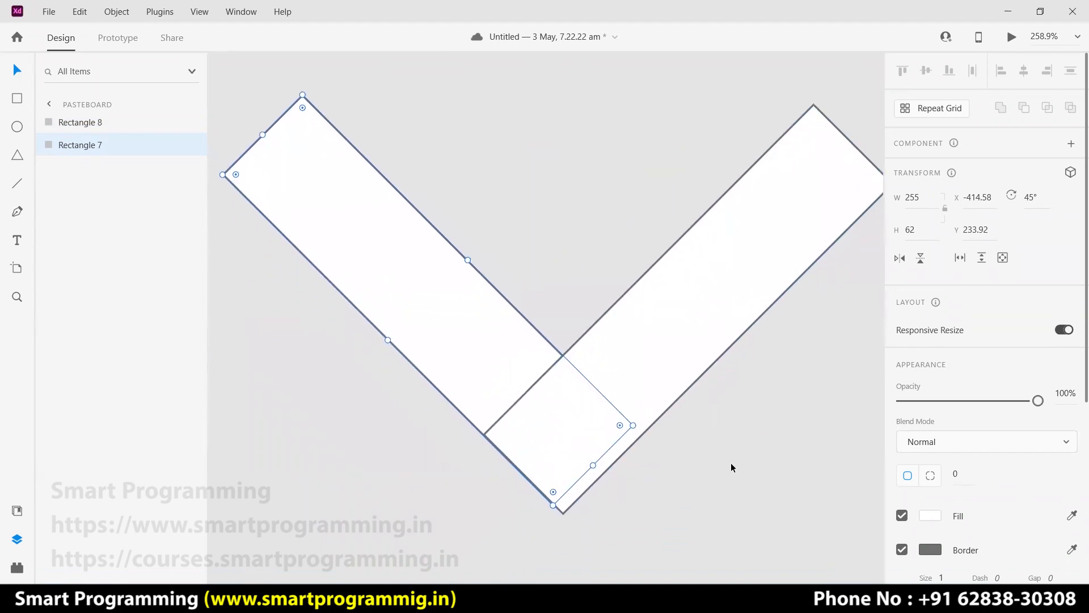
scroll(710, 439, "down", 3)
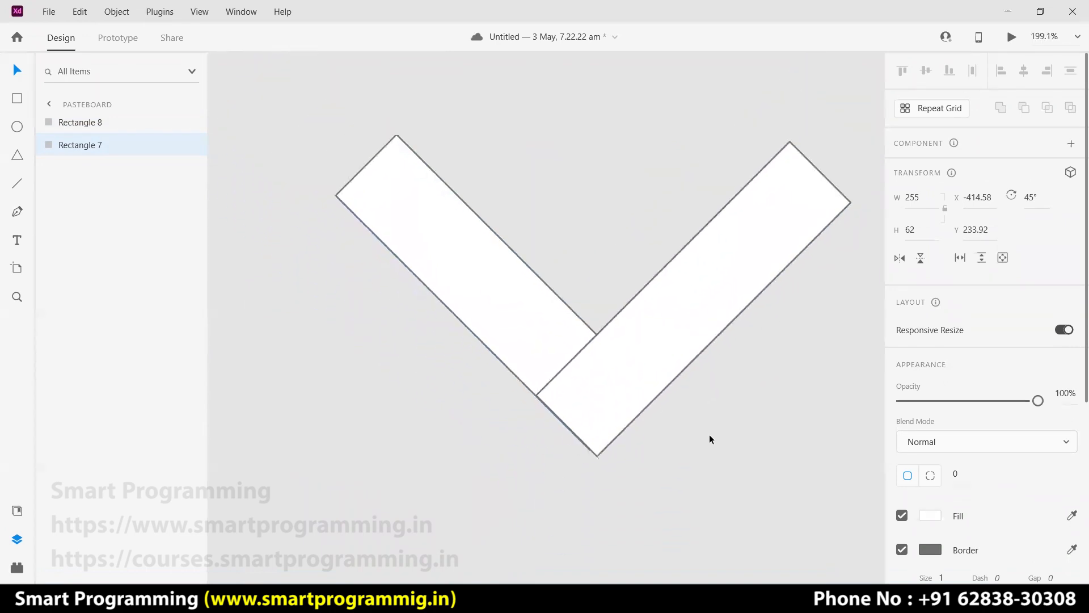
left_click(586, 394)
mouse_move(586, 393)
left_mouse_down()
mouse_move(569, 376)
mouse_move(577, 385)
left_mouse_up()
Shorten both tilted bars to about 147 wide, matching their lengths.
left_click(412, 216)
left_click_drag(366, 164, 483, 261)
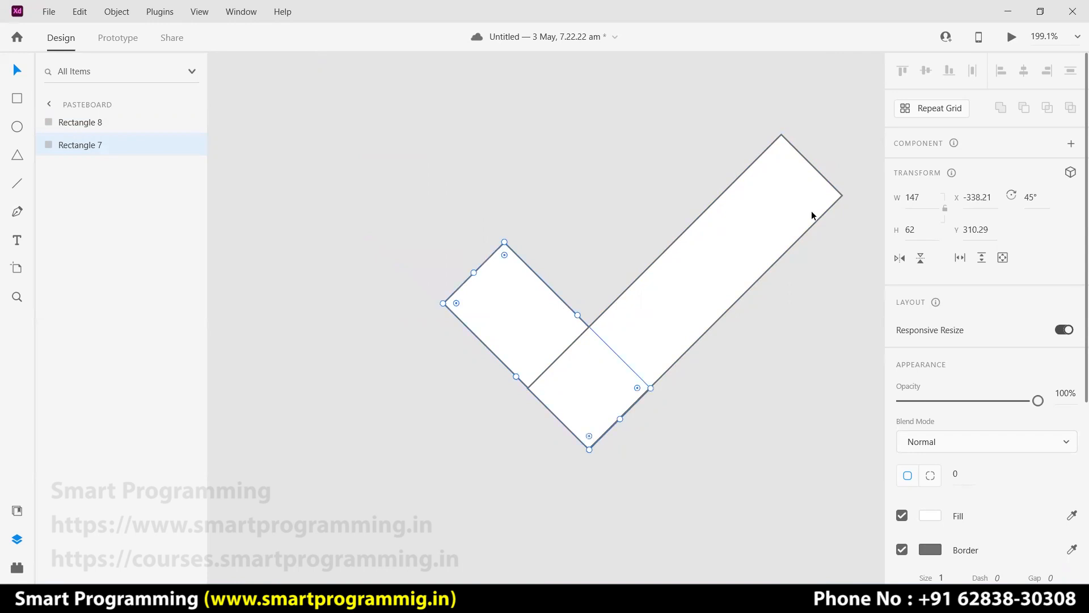
left_click(802, 188)
left_click_drag(798, 187, 684, 294)
left_click(528, 311)
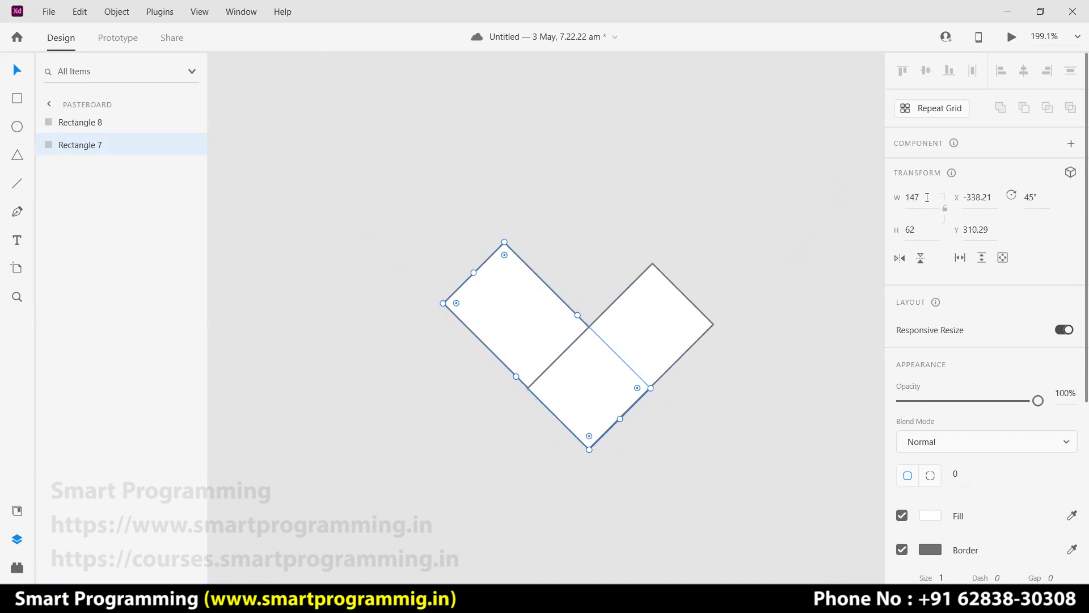
left_click(627, 330)
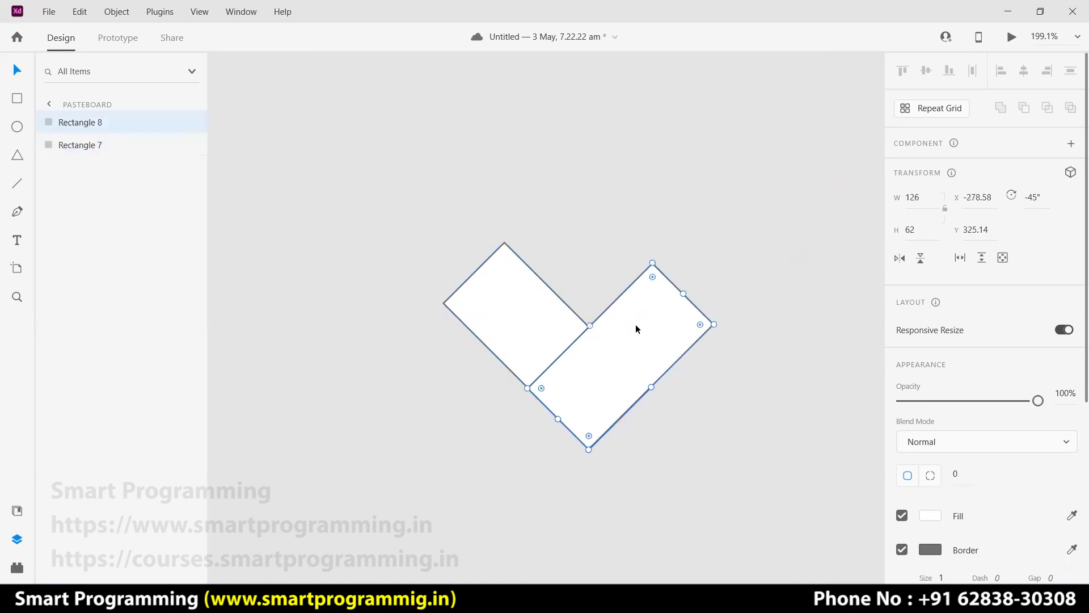
left_click_drag(684, 295, 706, 274)
left_click(757, 400)
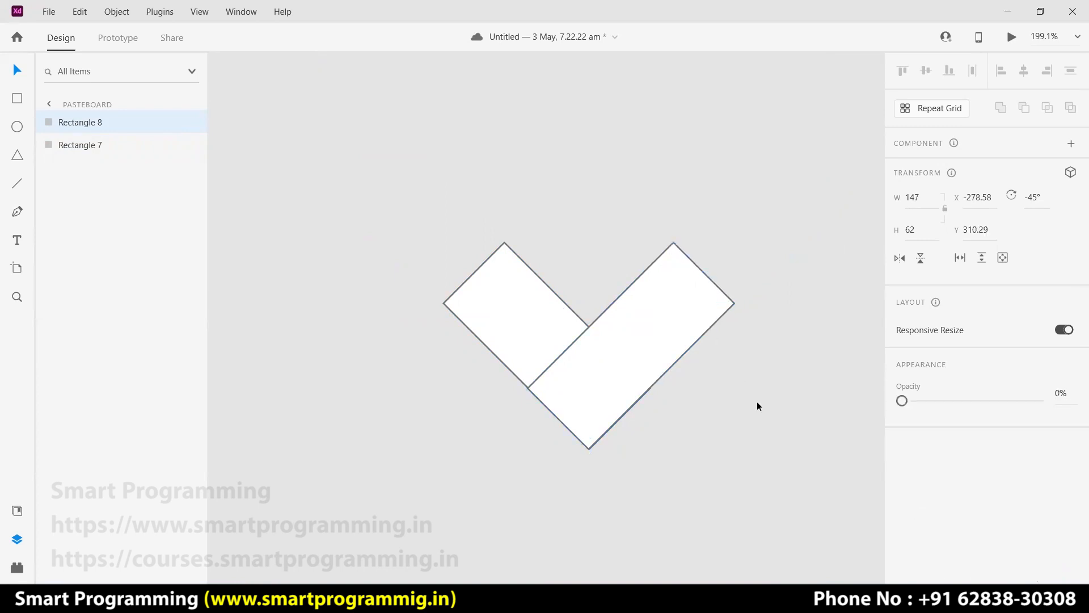
left_click(486, 296)
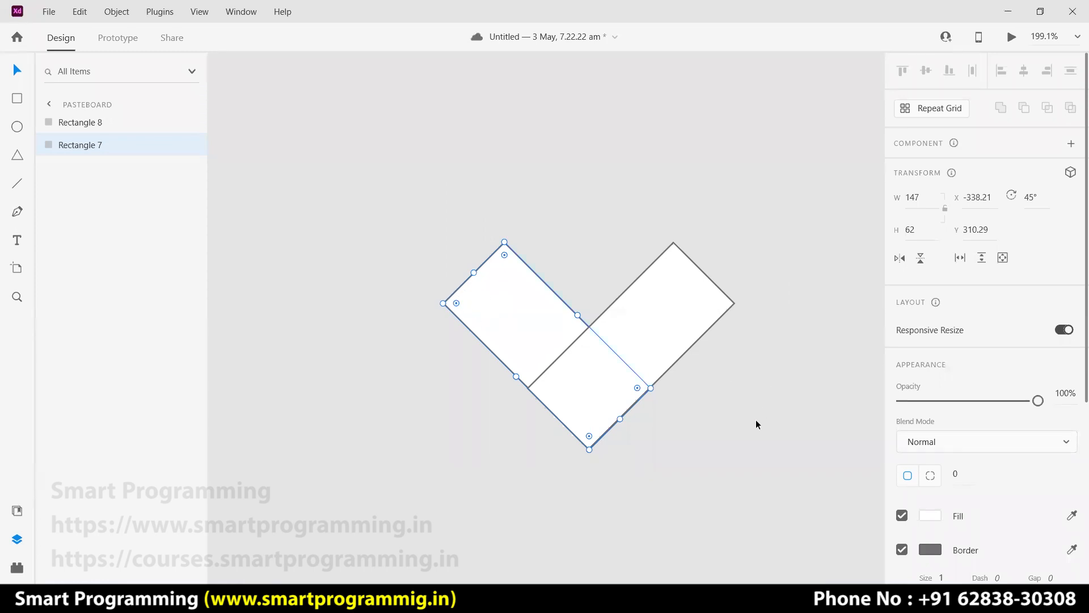
Give the right rectangle's two outer corners a radius of 31.
scroll(722, 418, "down", 1)
left_click(665, 290)
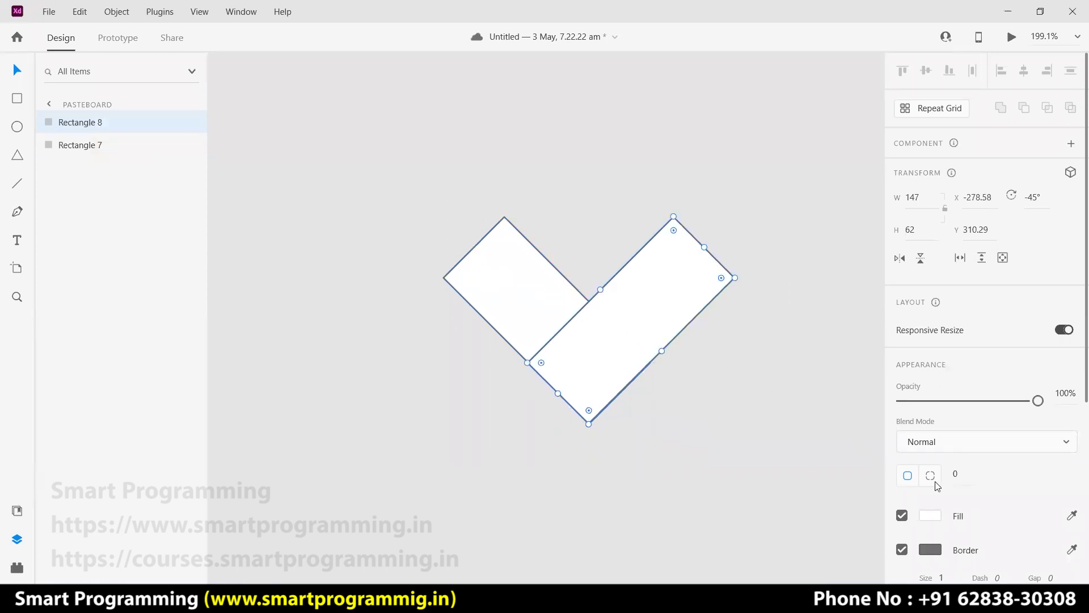
scroll(937, 487, "down", 3)
left_click(930, 316)
left_click(954, 317)
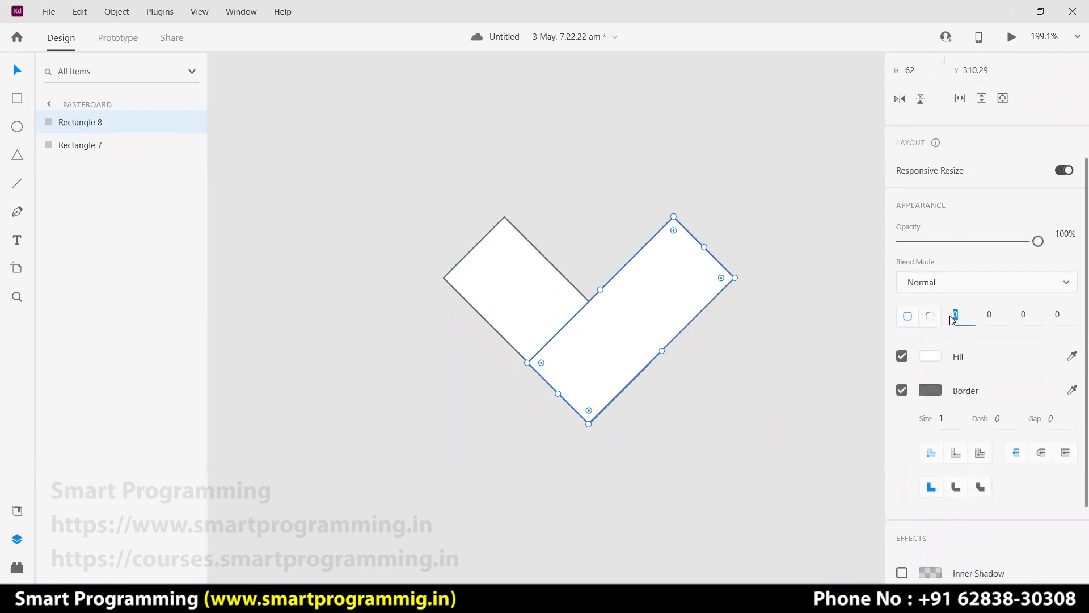
left_click_drag(674, 232, 651, 315)
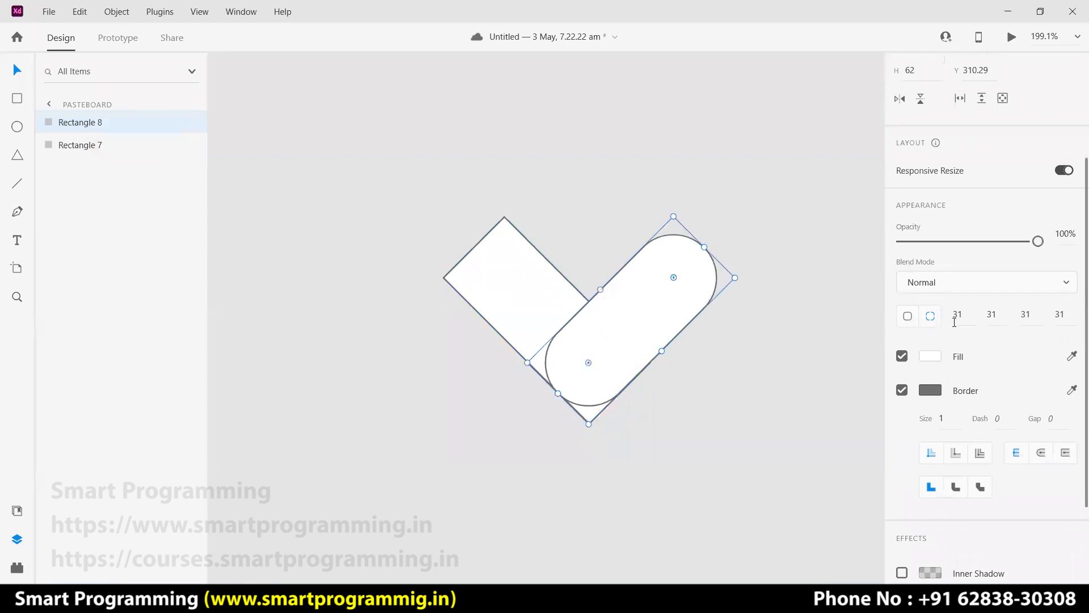
key("ctrl+z")
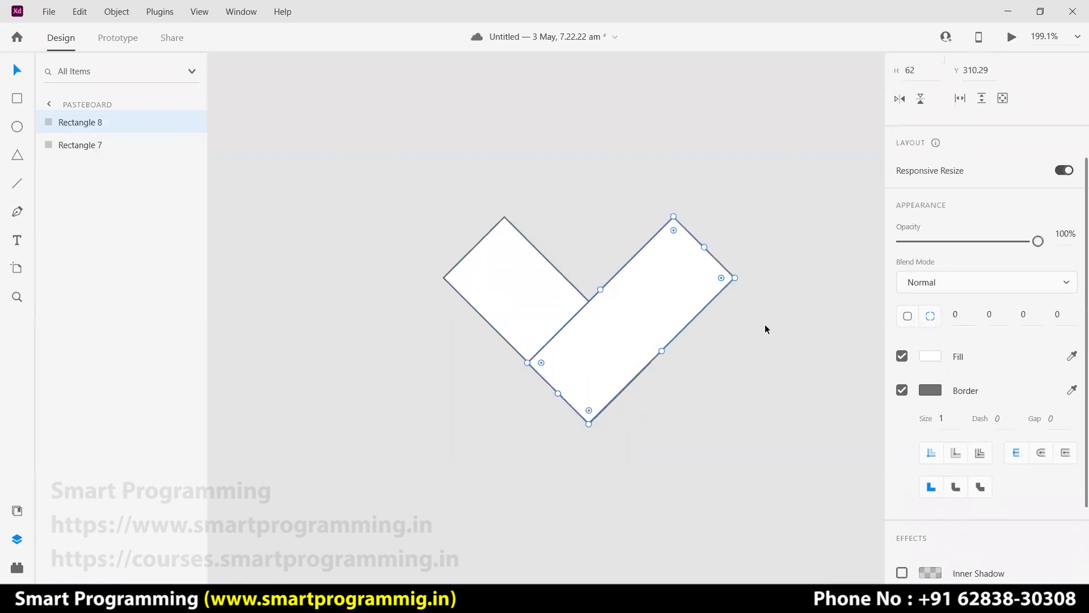
left_click(981, 314)
type("31")
key("Return")
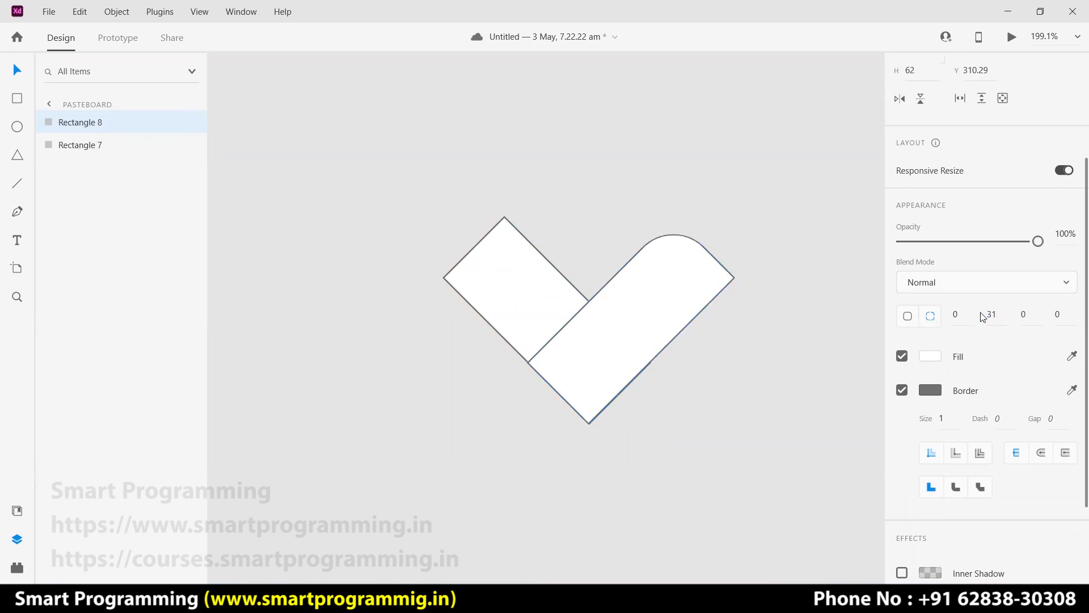
left_click(1024, 315)
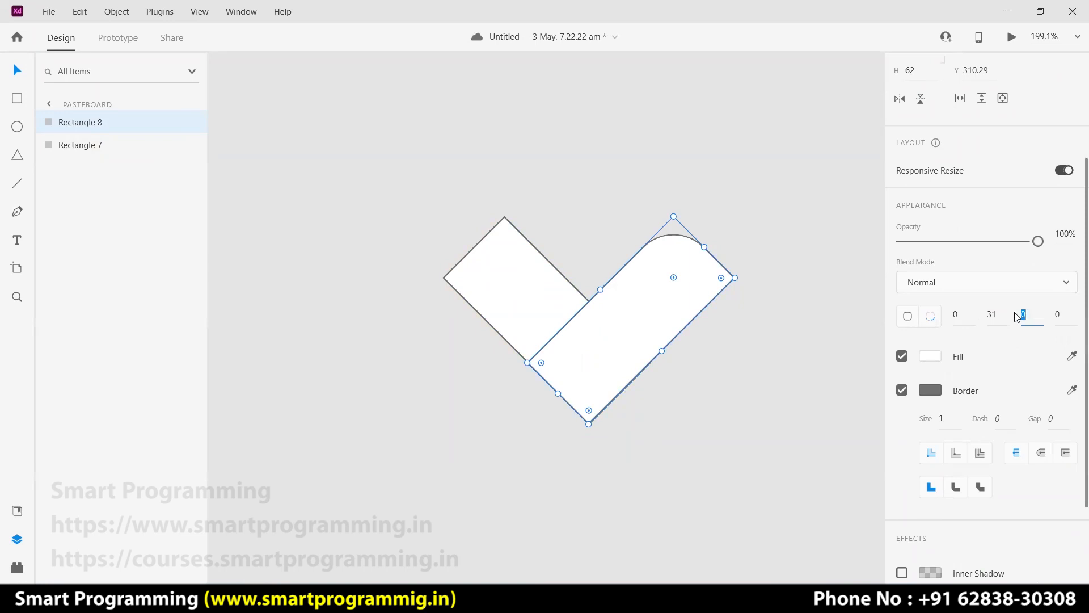
type("31")
key("Return")
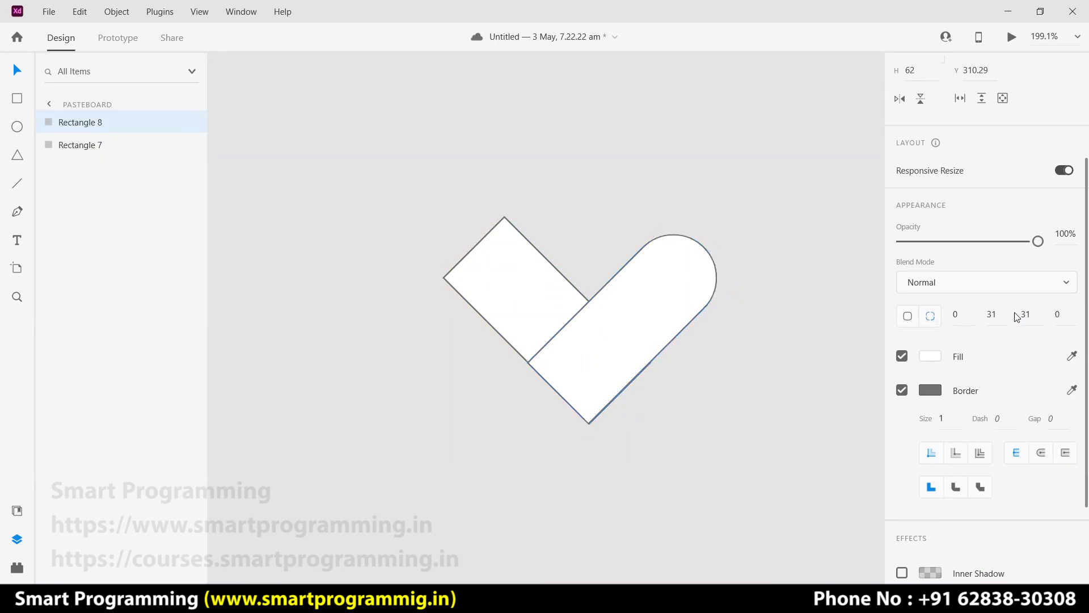
left_click(737, 355)
Give the left rectangle's outer corners a radius of 31.
left_click(516, 288)
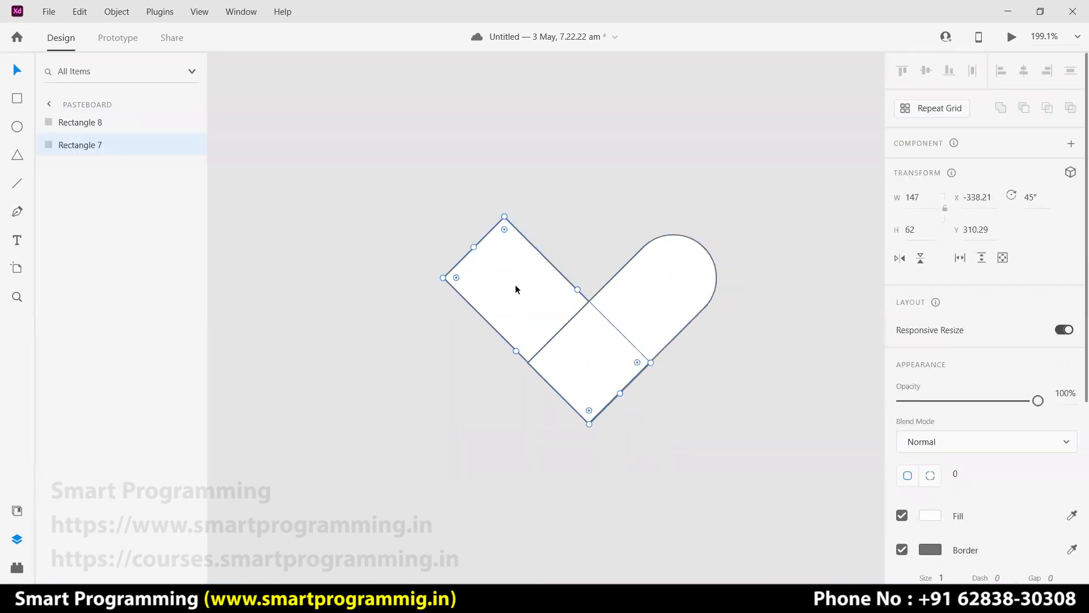
scroll(968, 409, "down", 4)
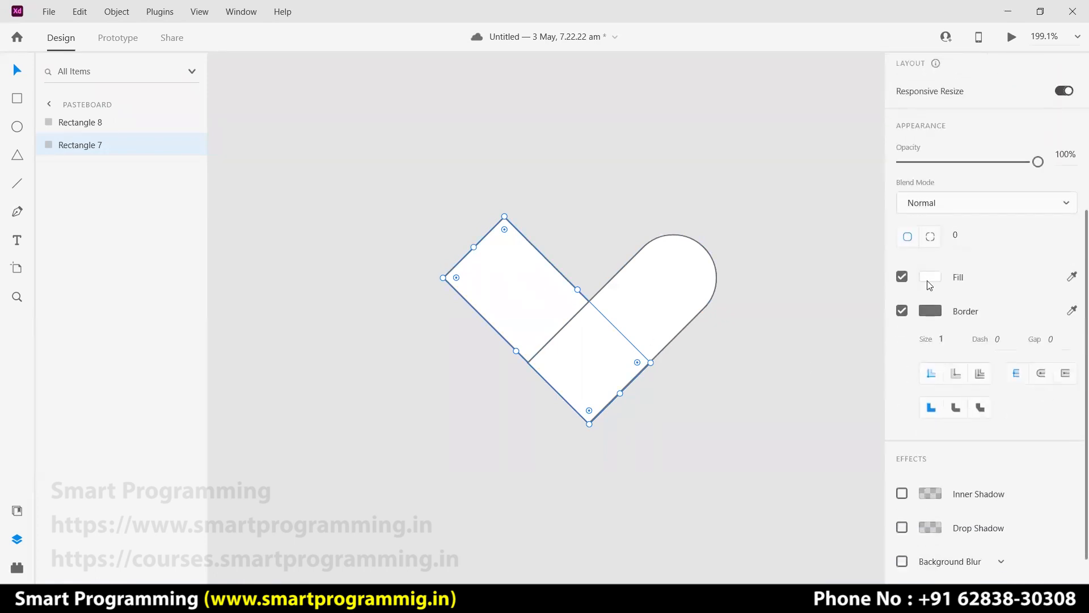
left_click(930, 237)
left_click(988, 237)
type("31")
key("Return")
left_click(1033, 238)
type("31")
key("Return")
left_click(953, 238)
key("Return")
left_click(1058, 237)
type("31")
key("Return")
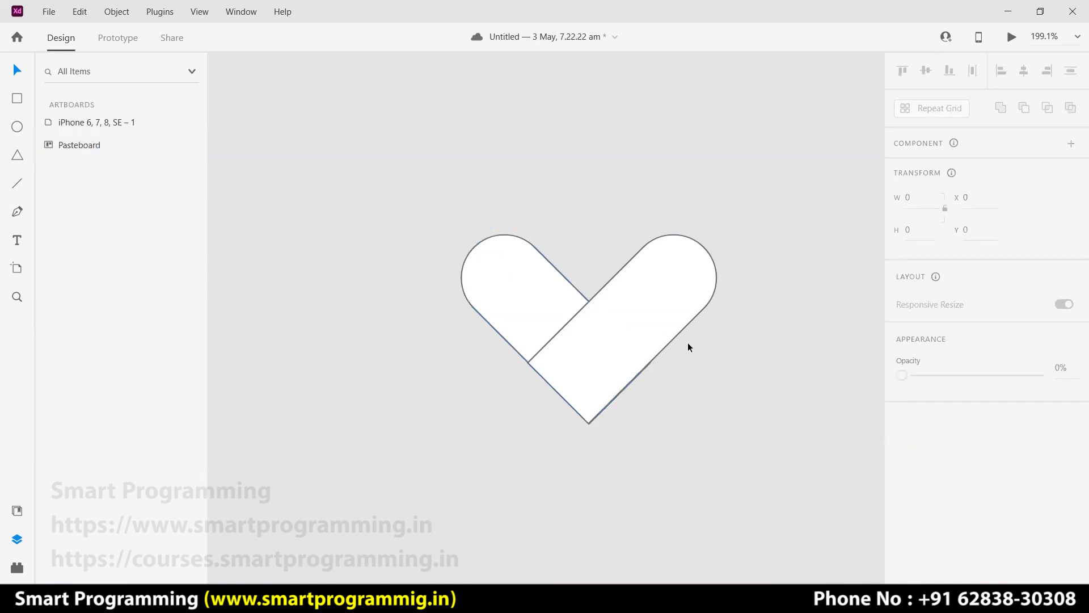
Shorten both rounded bars to about 115 wide and merge them with Add into a heart.
left_click(651, 318)
left_click_drag(702, 255, 669, 277)
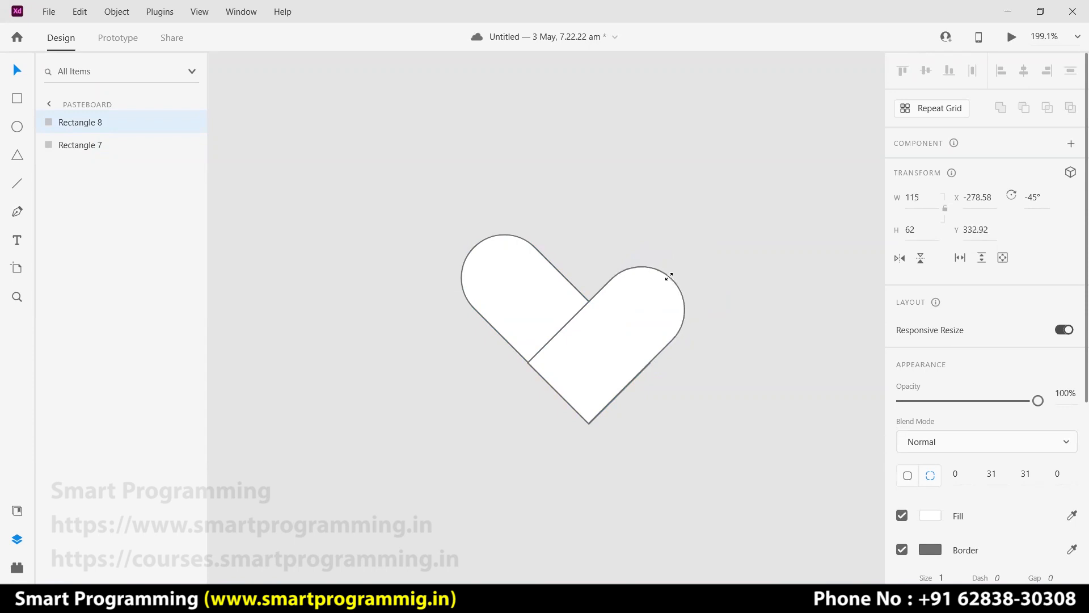
left_click(493, 273)
left_click_drag(474, 247, 505, 279)
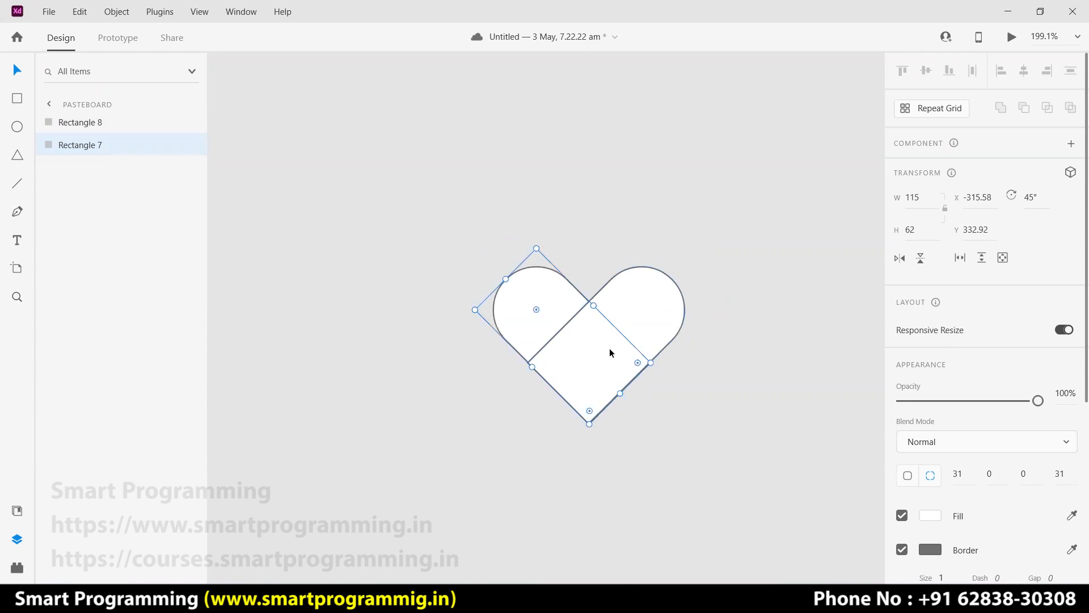
left_click_drag(707, 378, 571, 346)
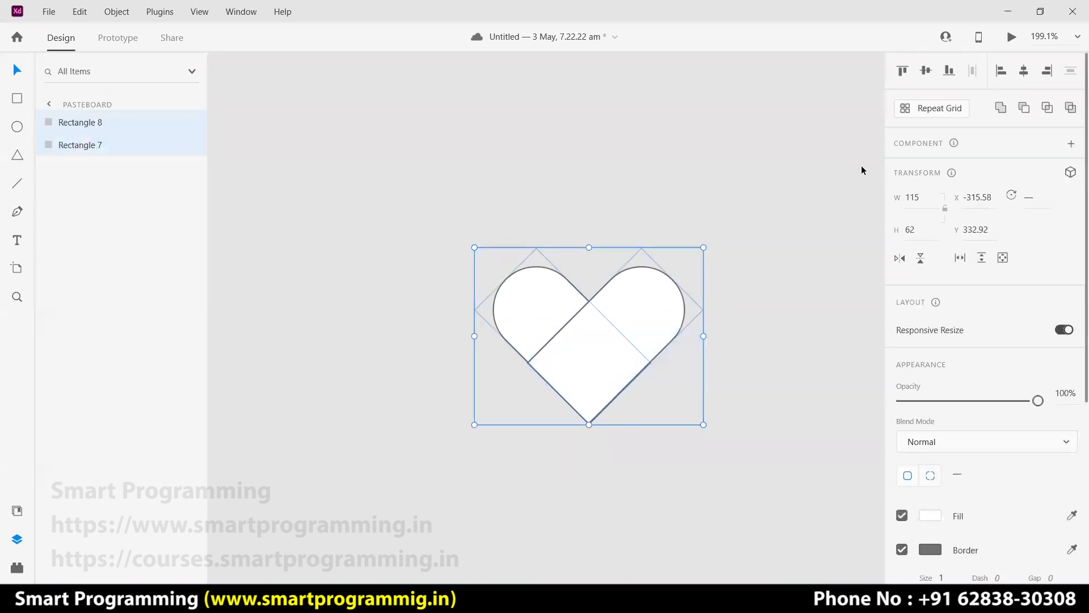
left_click(1001, 107)
left_click(770, 190)
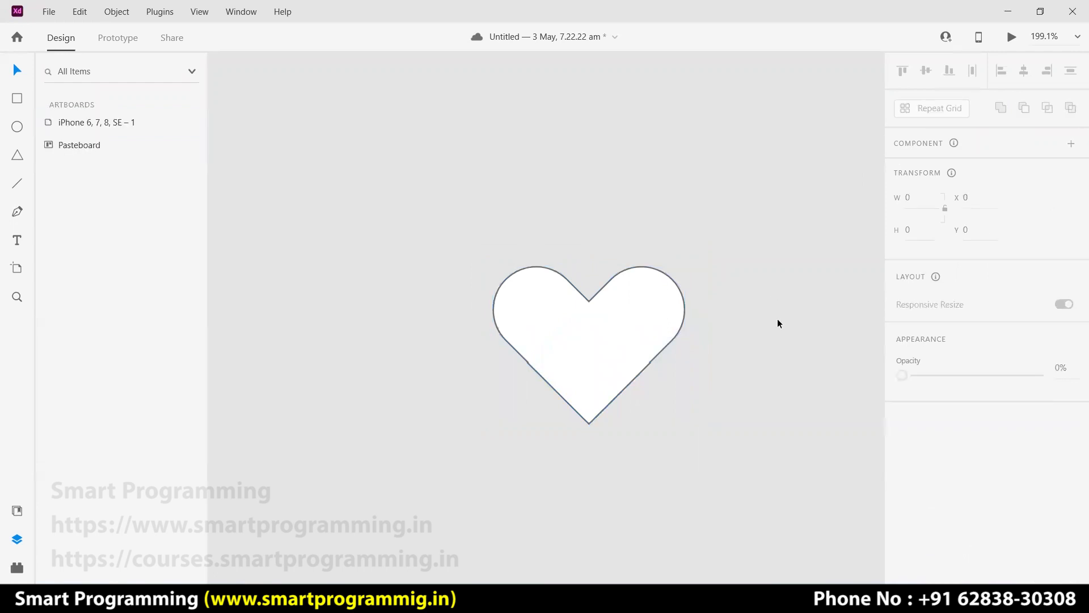
left_click(679, 329)
Group the heart and shrink it to about 77.48 × 63.76.
left_click_drag(745, 294, 538, 377)
key("ctrl+g")
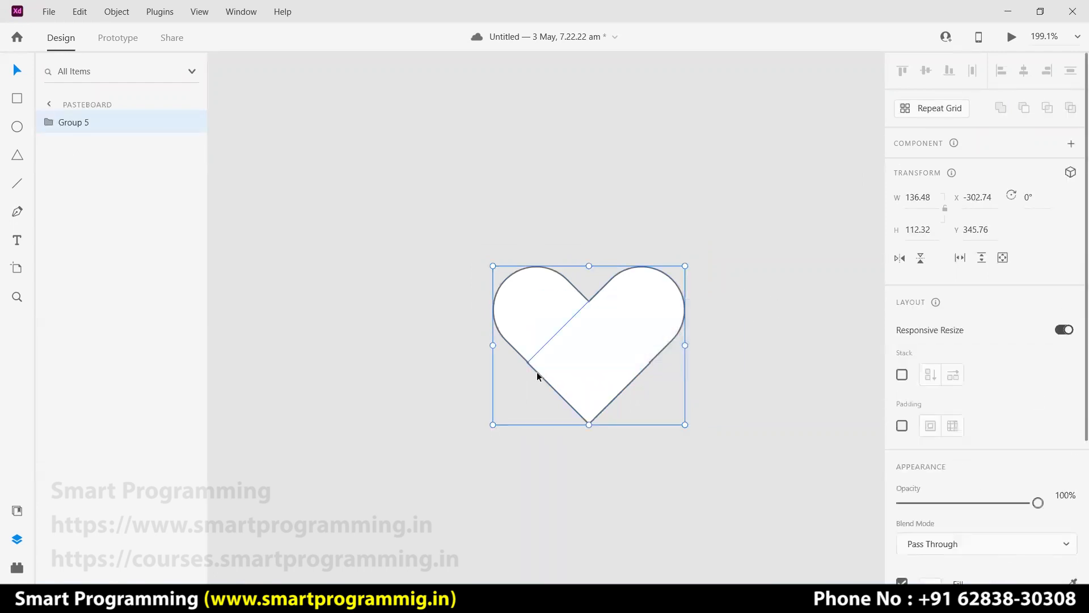
left_click(727, 365)
left_click(612, 356)
left_click_drag(684, 425, 601, 363)
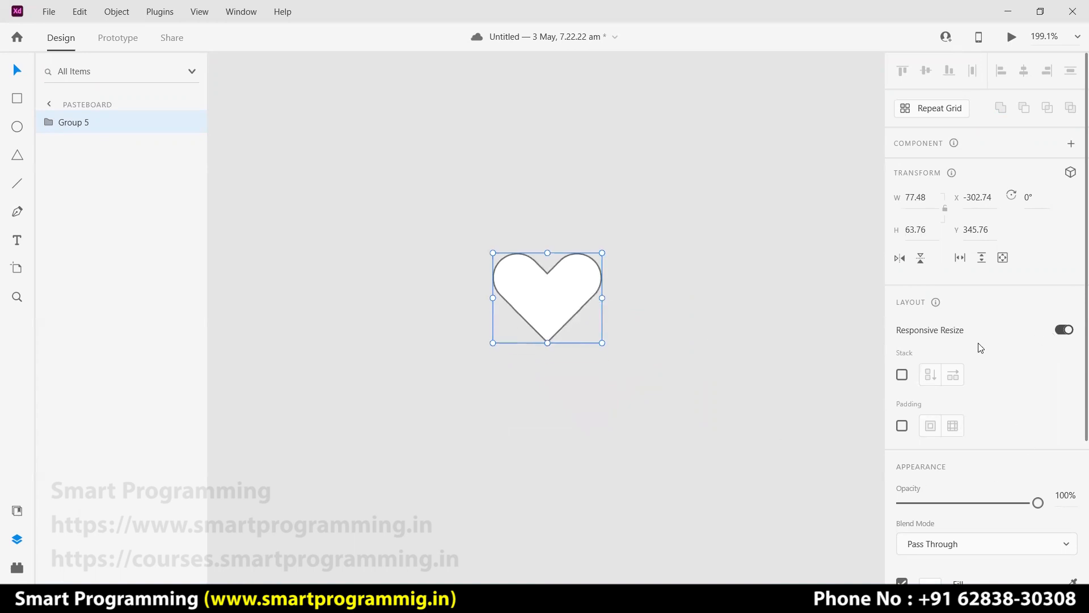
Remove the heart's border and fill it with the saved dark blue swatch.
scroll(980, 348, "down", 3)
left_click(902, 421)
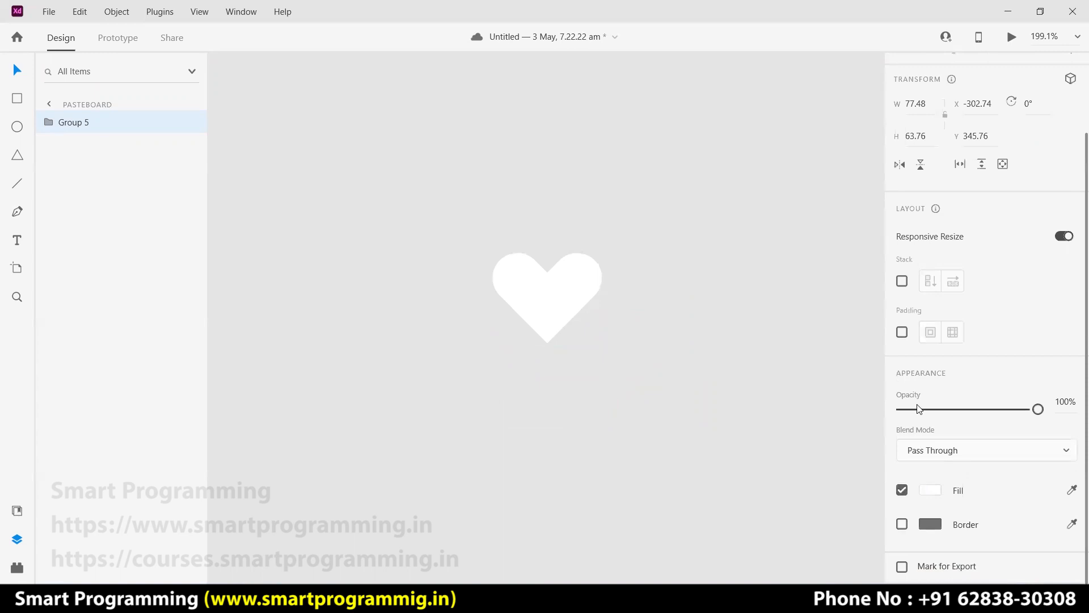
left_click(927, 492)
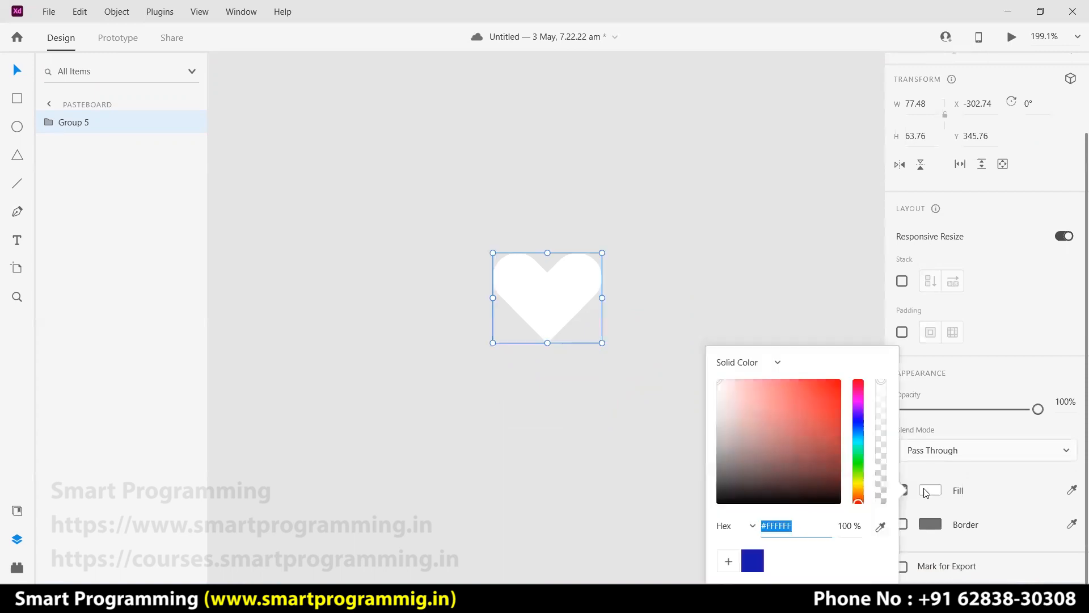
left_click(752, 561)
left_click(734, 360)
scroll(723, 350, "right", 3)
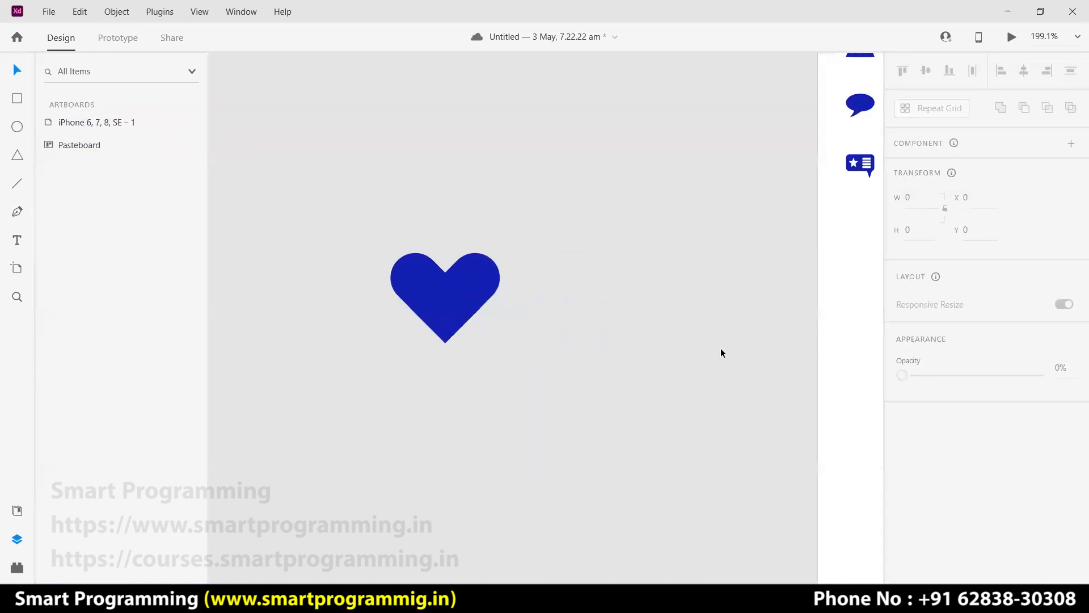
scroll(651, 325, "right", 5)
scroll(664, 321, "down", 4)
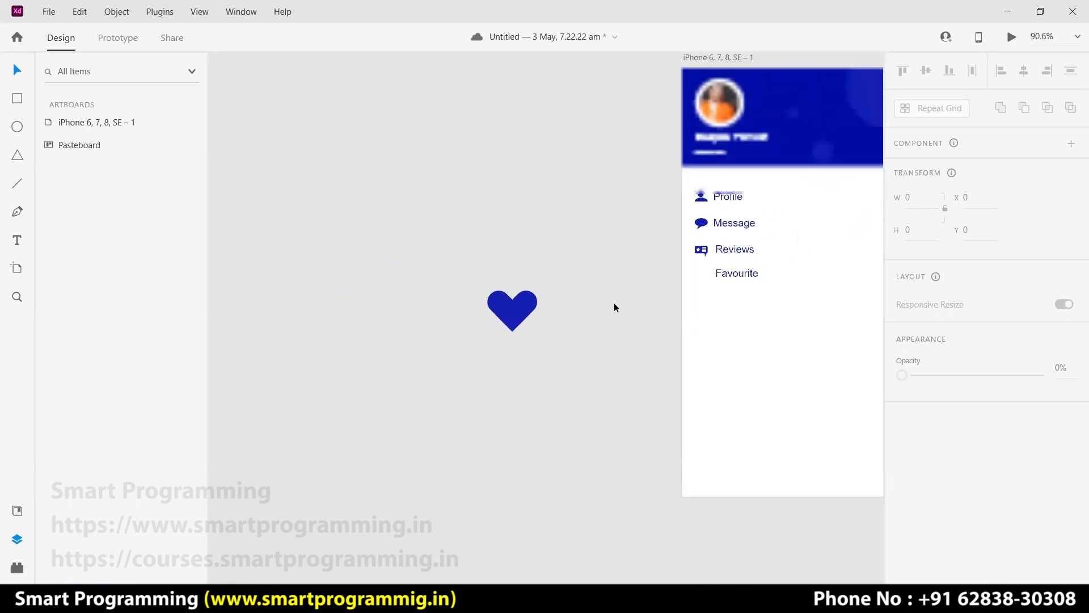
Move the blue heart beside Favourite, scale it to icon size, and align it with the other icons.
left_click_drag(519, 308, 705, 279)
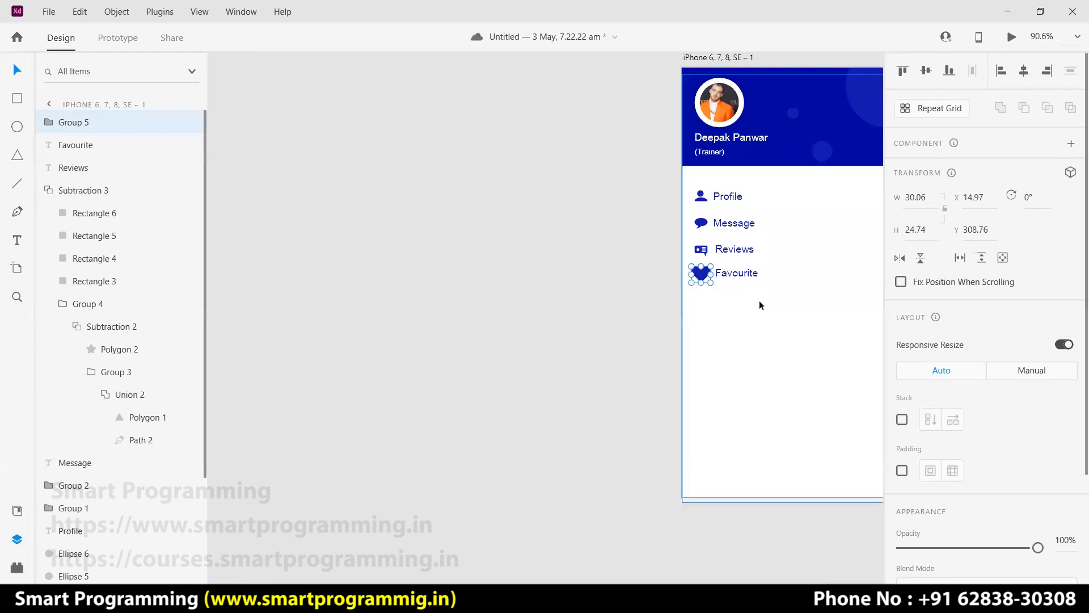
scroll(758, 285, "up", 6)
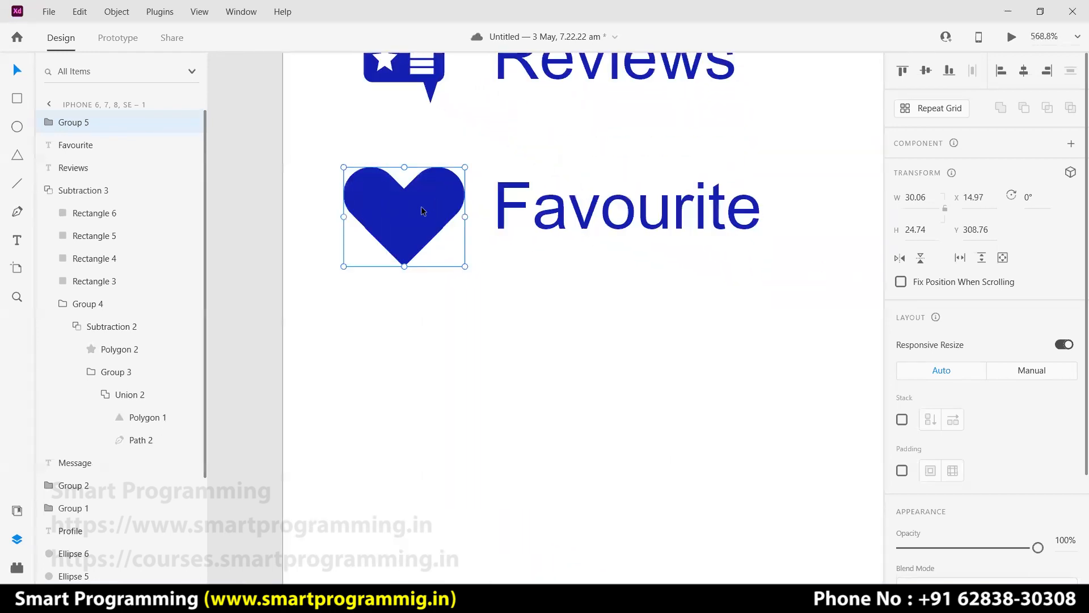
left_click_drag(465, 266, 412, 205)
left_click(266, 243)
key("ctrl+0")
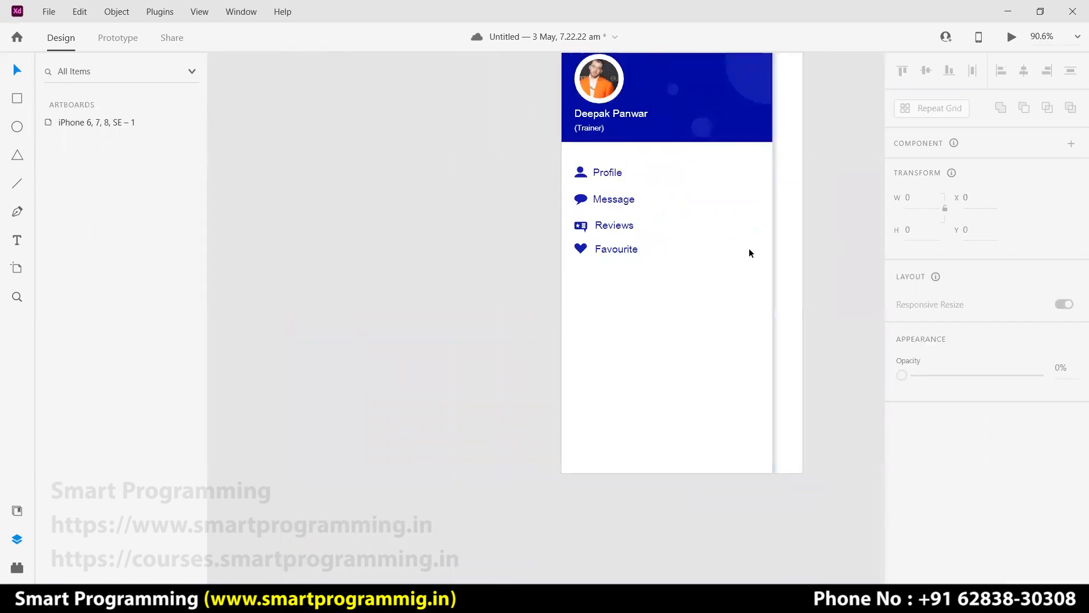
mouse_move(580, 248)
left_mouse_down()
mouse_move(581, 226)
mouse_move(581, 259)
left_mouse_up()
left_click(581, 228)
left_click(622, 249)
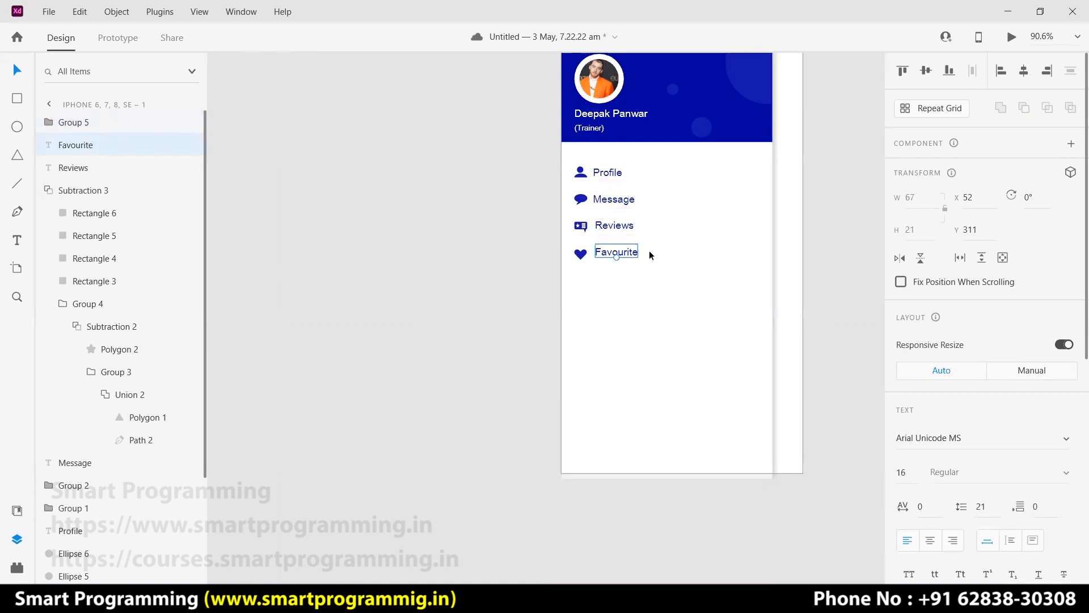
left_click(833, 245)
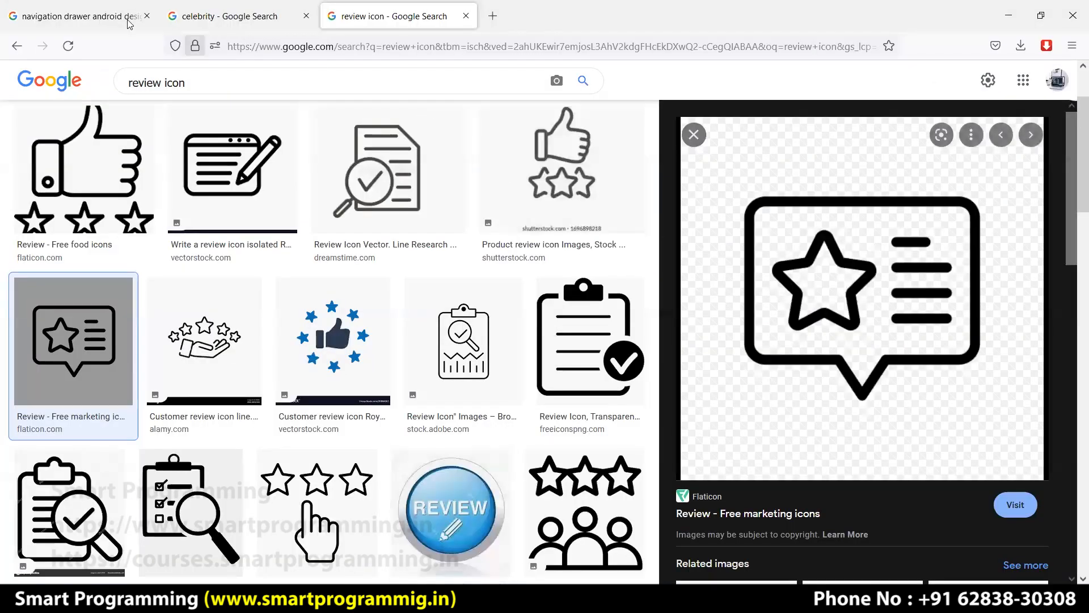
Switch to the browser and scroll through the 'review icon' image results.
key("ctrl+Tab")
scroll(860, 297, "down", 10)
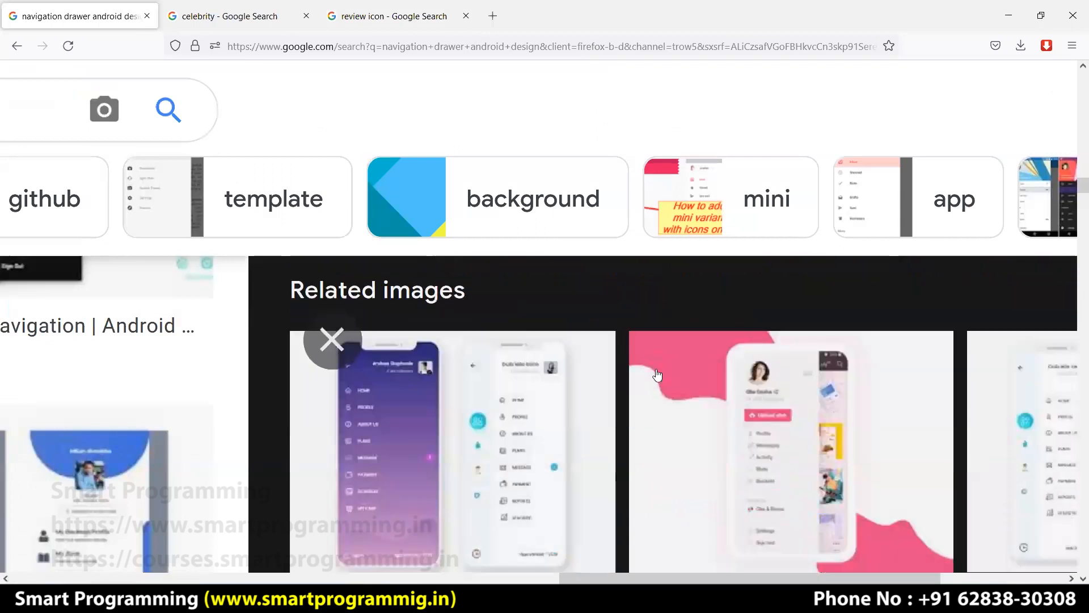
scroll(726, 378, "down", 3)
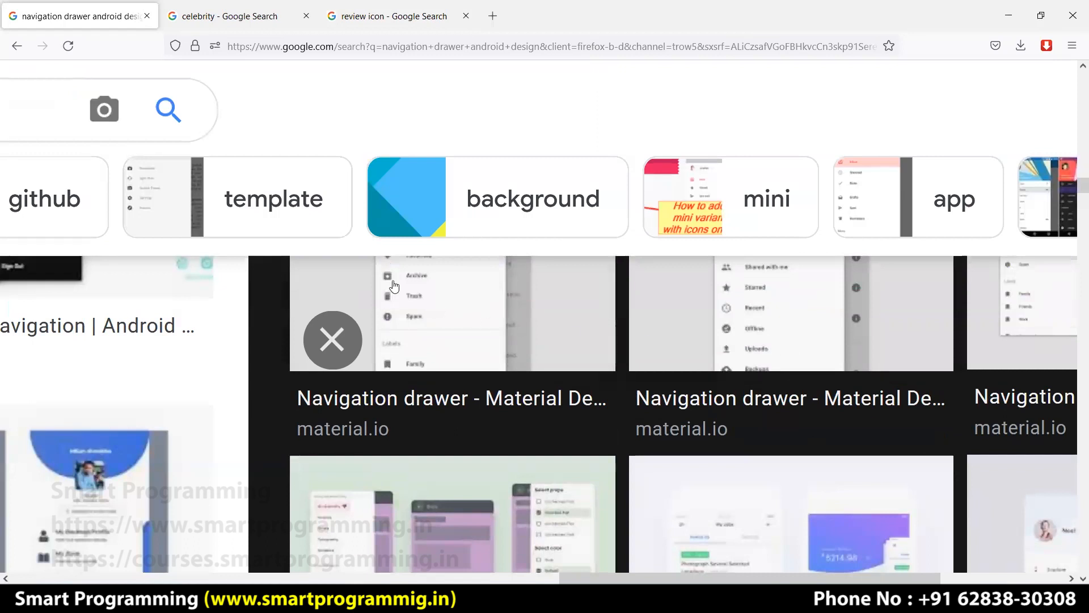
scroll(626, 390, "down", 3)
scroll(626, 389, "down", 5)
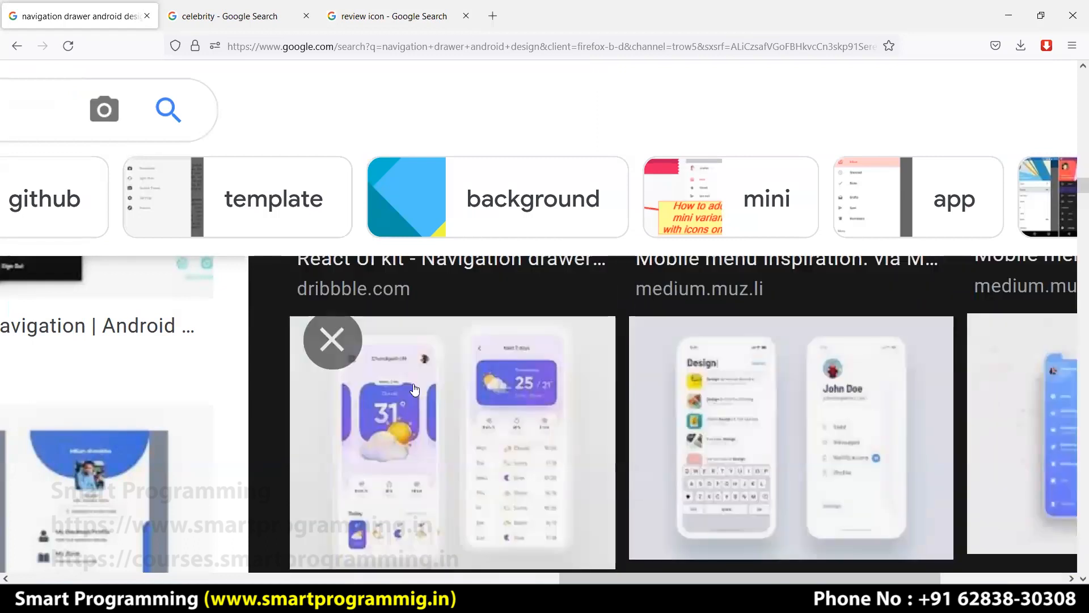
scroll(533, 390, "up", 8)
scroll(532, 391, "down", 5)
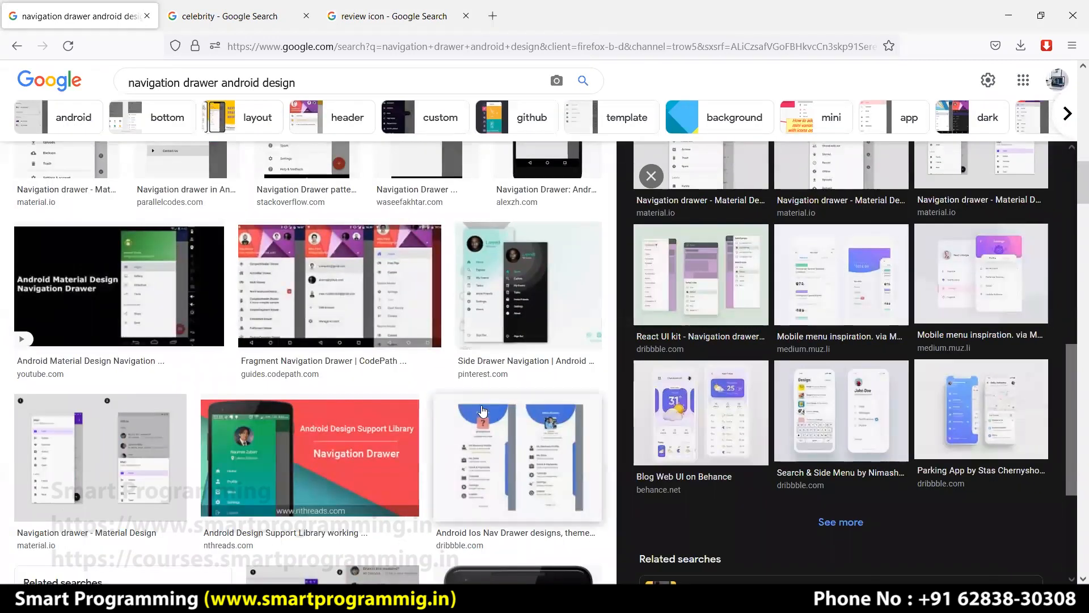
Preview and zoom into the Android Ios Nav Drawer designs image, then return to Adobe XD.
left_click(447, 470)
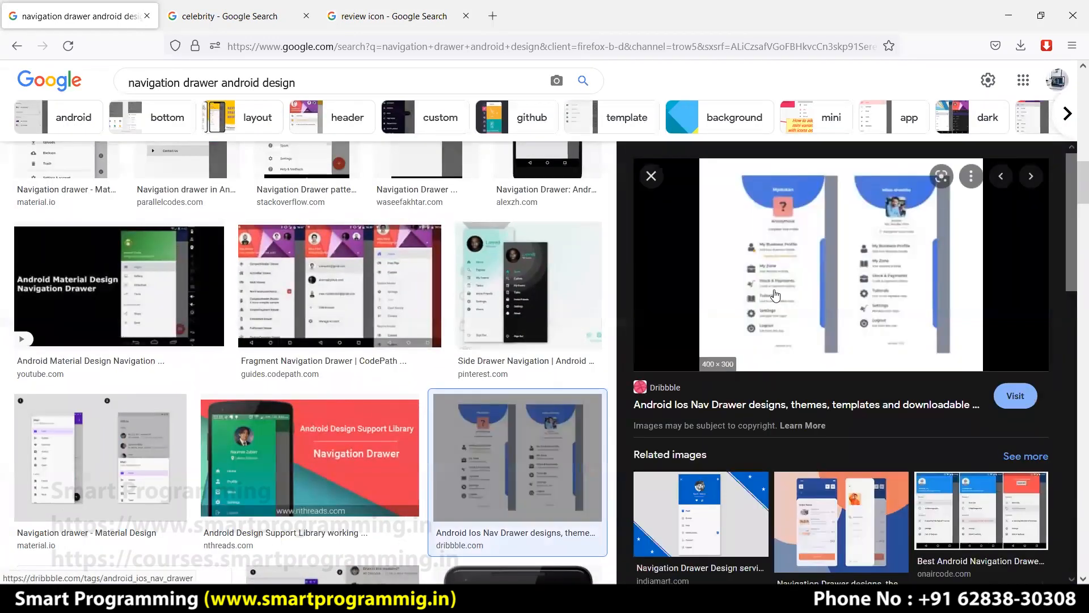
scroll(797, 289, "up", 3)
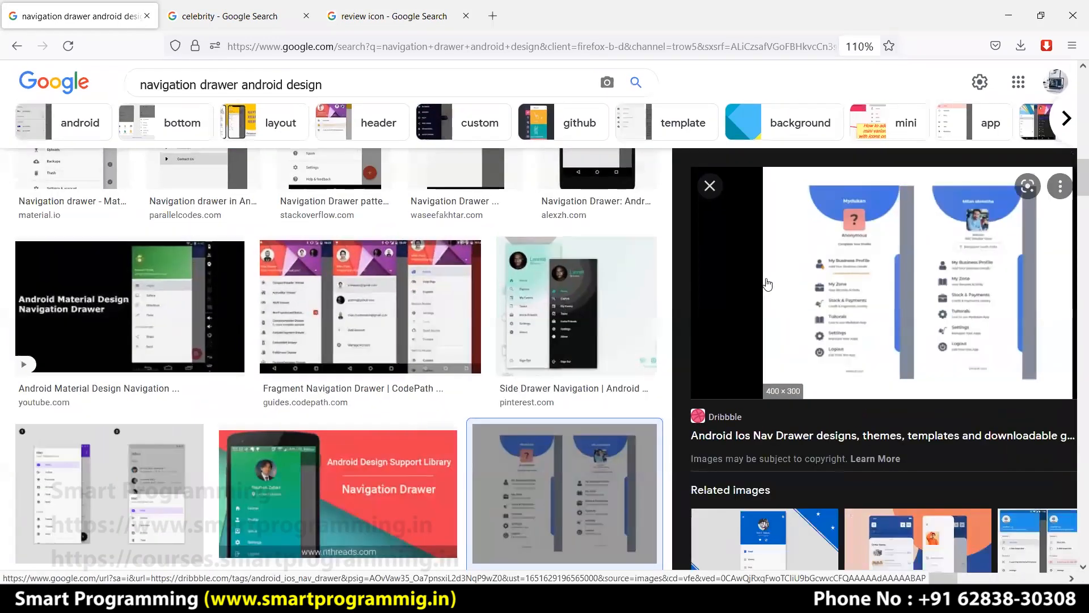
scroll(768, 283, "up", 6)
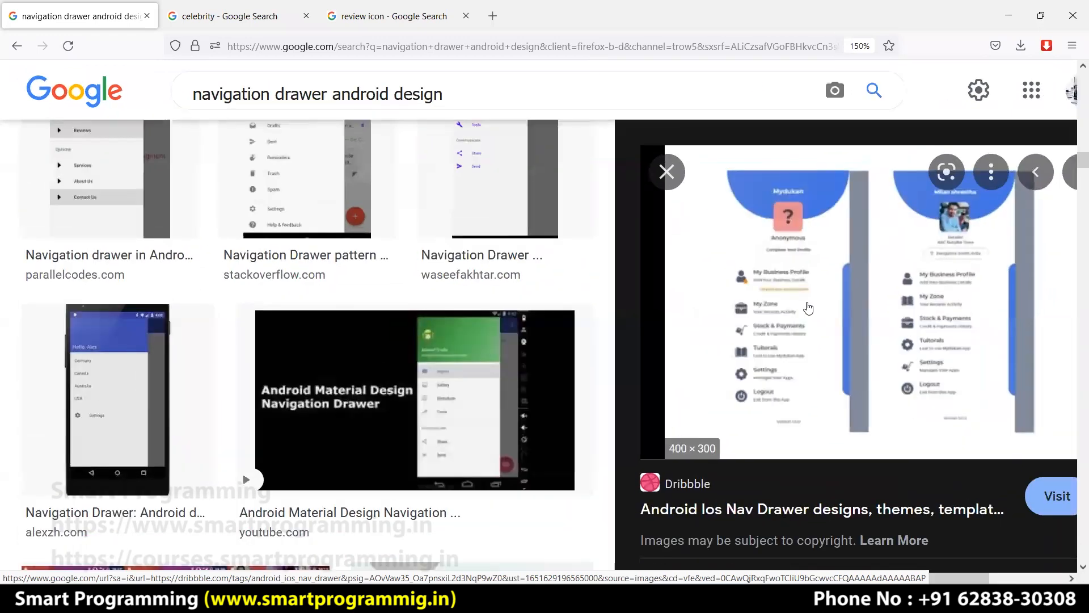
scroll(808, 313, "up", 1)
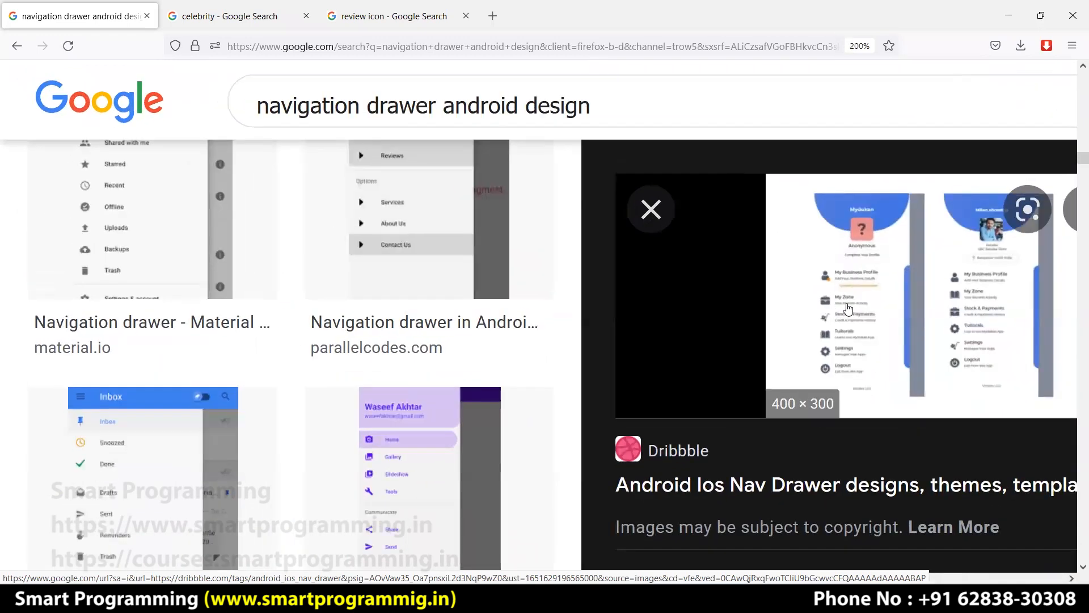
scroll(688, 193, "up", 3)
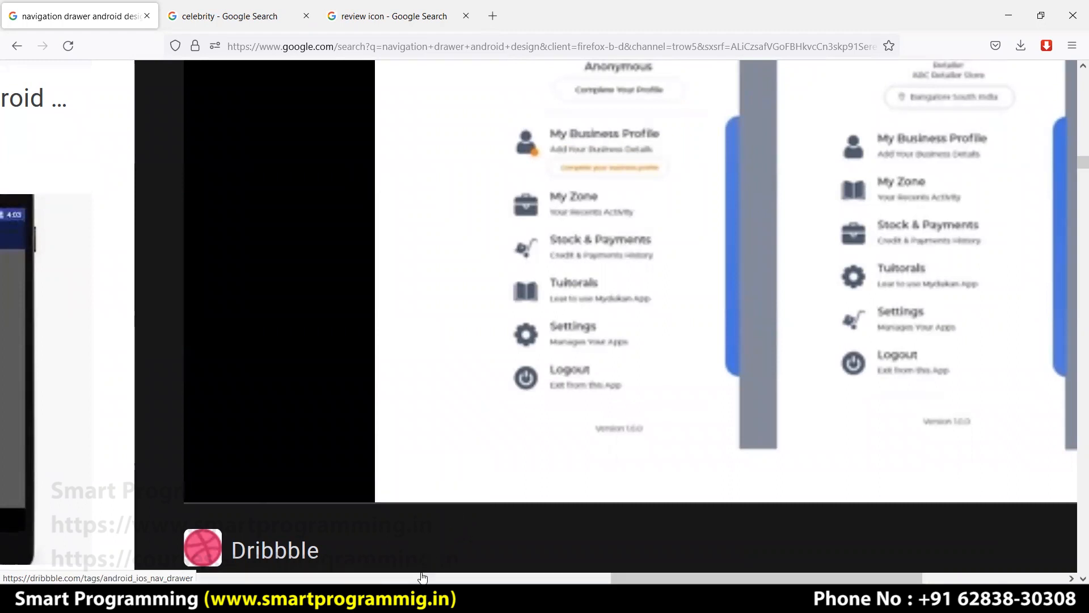
left_click(352, 599)
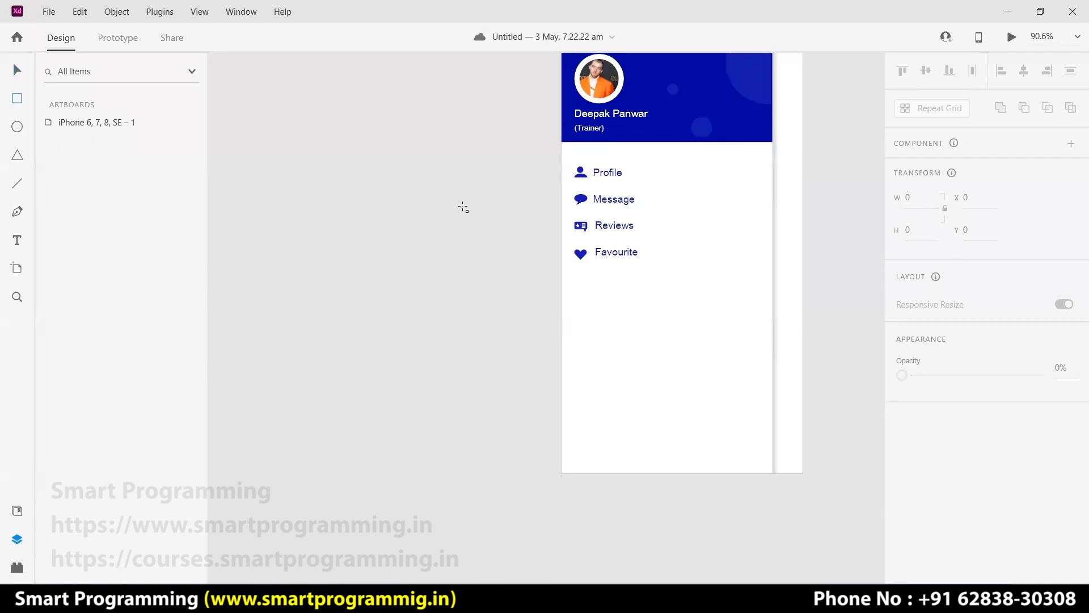
Draw a white 321×179 rectangle on the pasteboard beside the artboard.
scroll(464, 208, "down", 3)
mouse_move(309, 192)
left_mouse_down()
mouse_move(407, 262)
mouse_move(468, 280)
left_mouse_up()
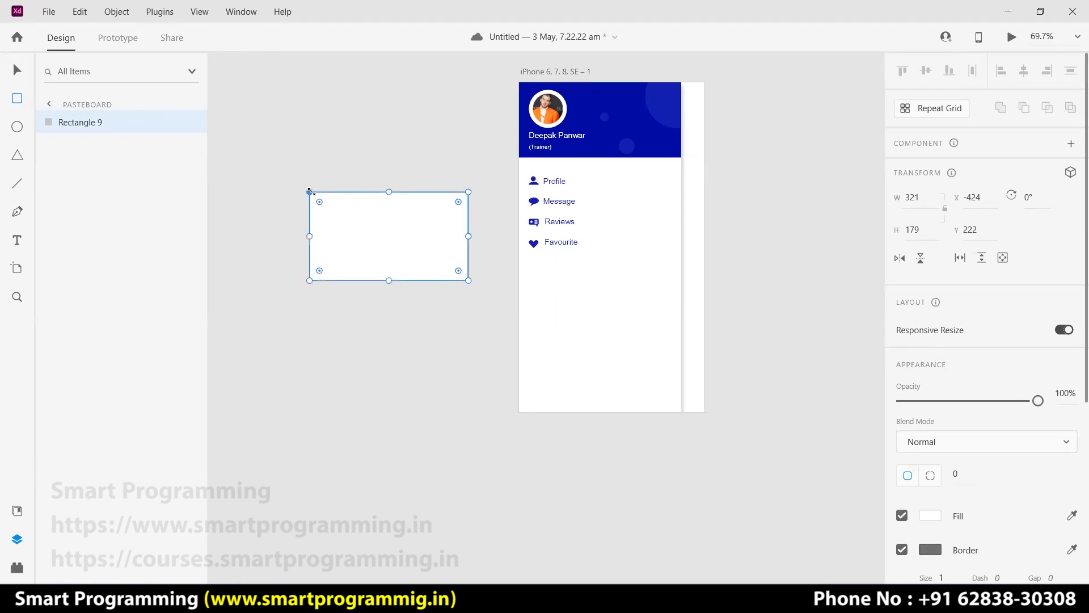
left_click(19, 76)
left_click(314, 149)
Draw a 321×90 rectangle over the top half of it.
left_click(15, 102)
left_click_drag(309, 193, 468, 236)
left_click(17, 70)
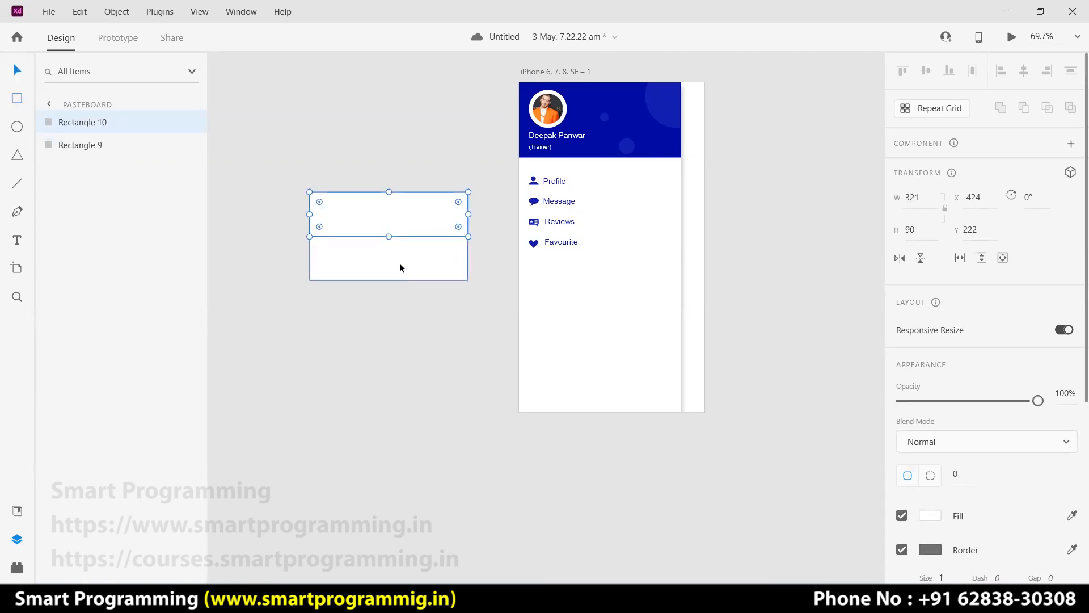
left_click(316, 245)
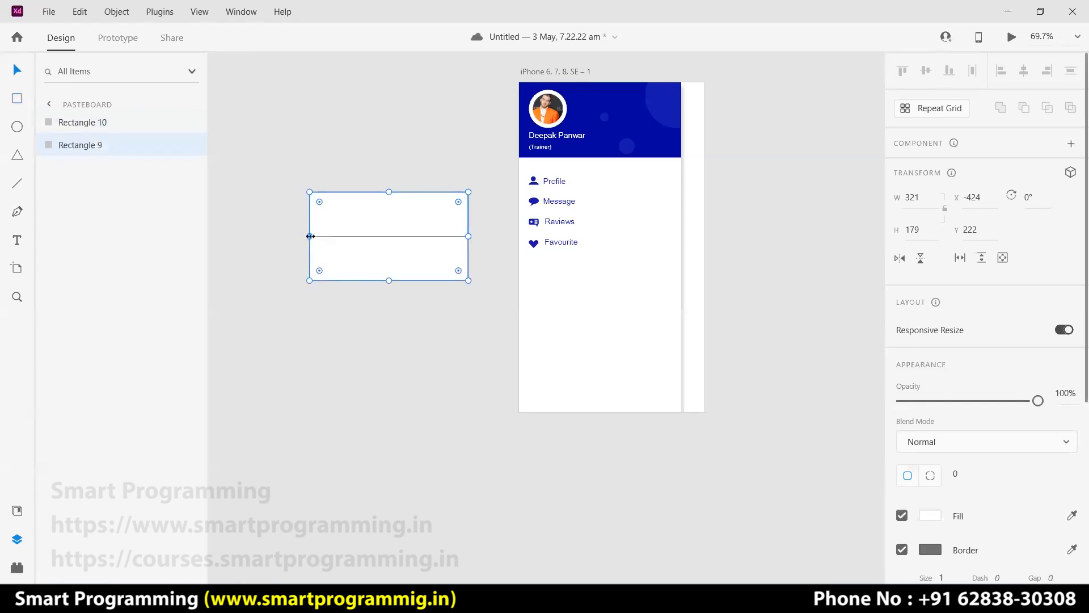
Nudge the top rectangle's bottom points left to slant it into a parallelogram, keeping the lower rectangle 321 wide.
left_click_drag(309, 236, 283, 239)
double_click(345, 235)
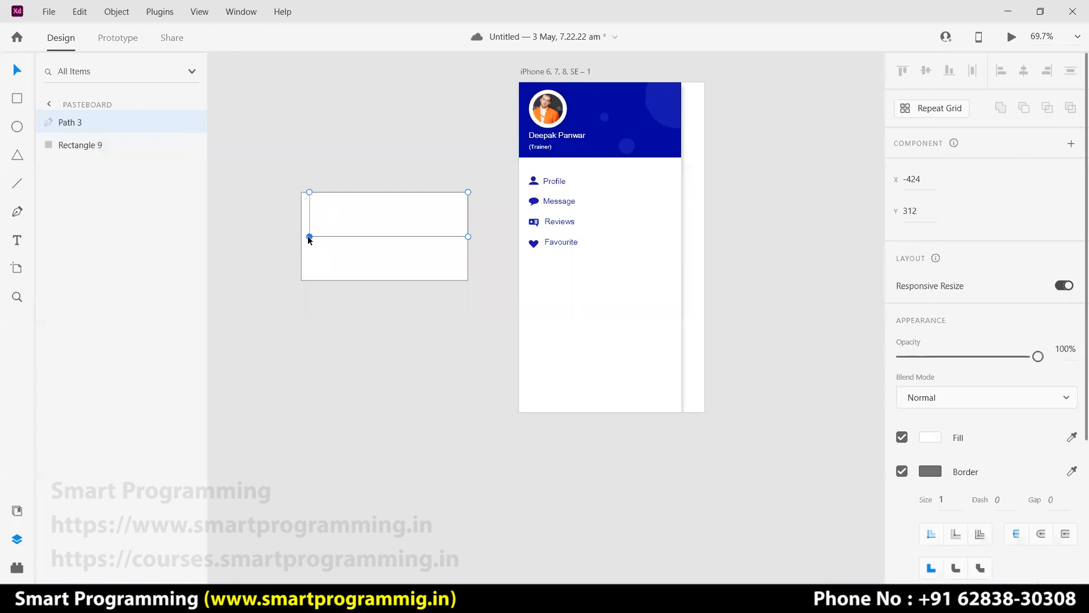
key("shift+Left")
key("shift+Left")
key("shift+Left")
key("shift+Left")
key("shift+Left")
left_click(467, 236, "shift")
key("shift+Left")
key("shift+Left")
key("shift+Left")
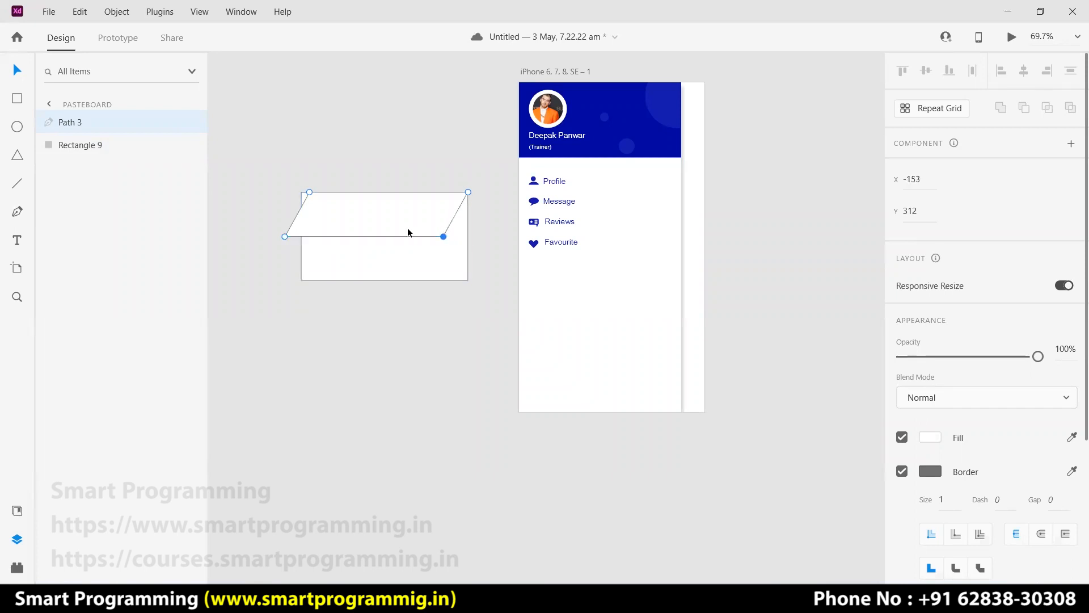
left_click(306, 250)
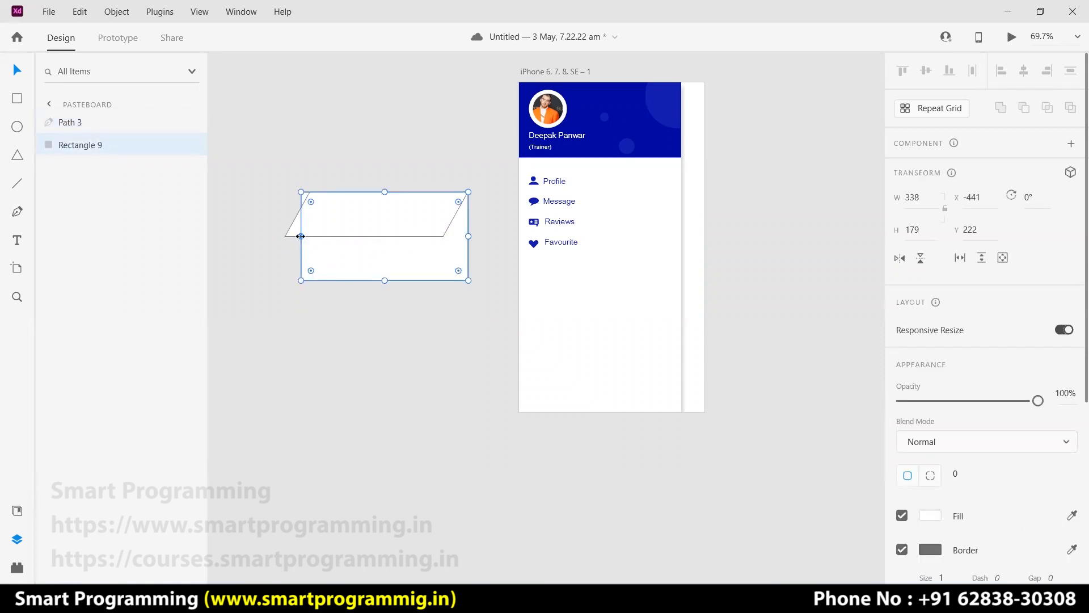
left_click_drag(302, 236, 310, 237)
left_click(345, 178)
Remove both shapes' borders; try a #1318AC fill on the parallelogram, then undo it.
left_click_drag(345, 178, 400, 249)
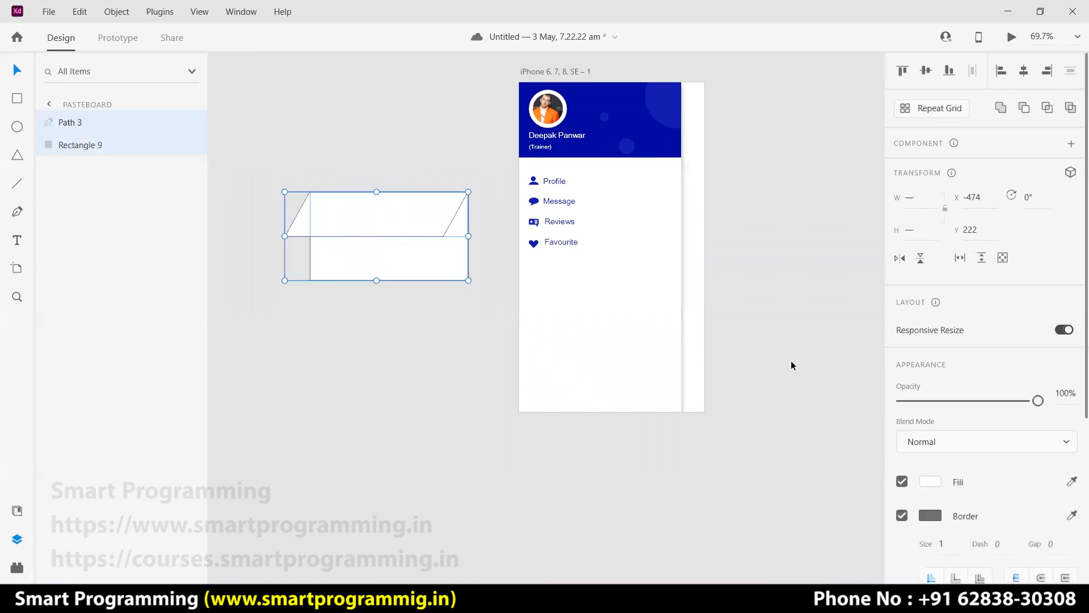
left_click(902, 516)
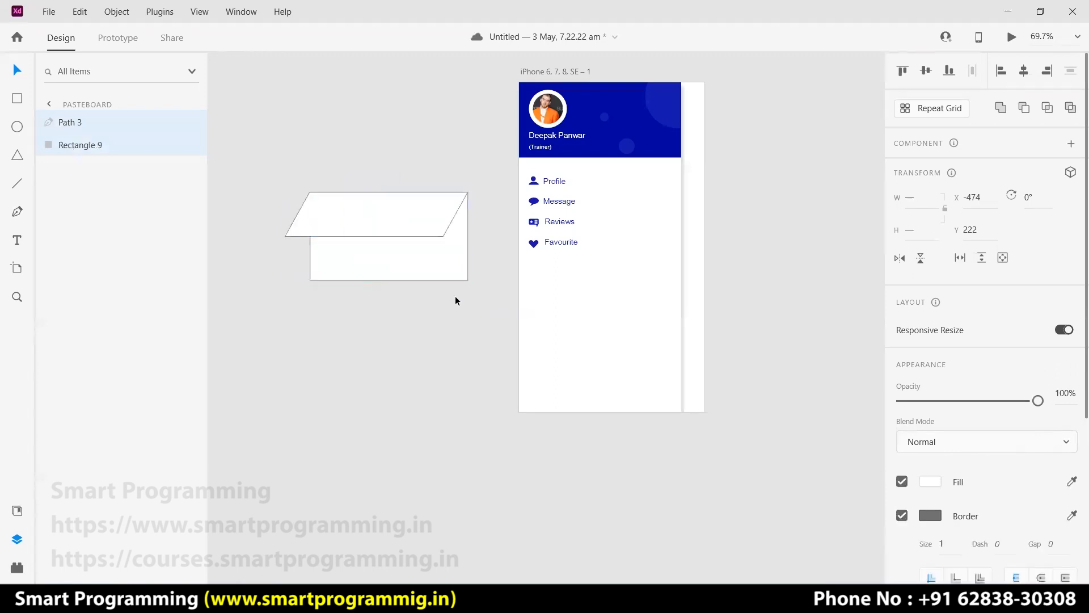
double_click(409, 216)
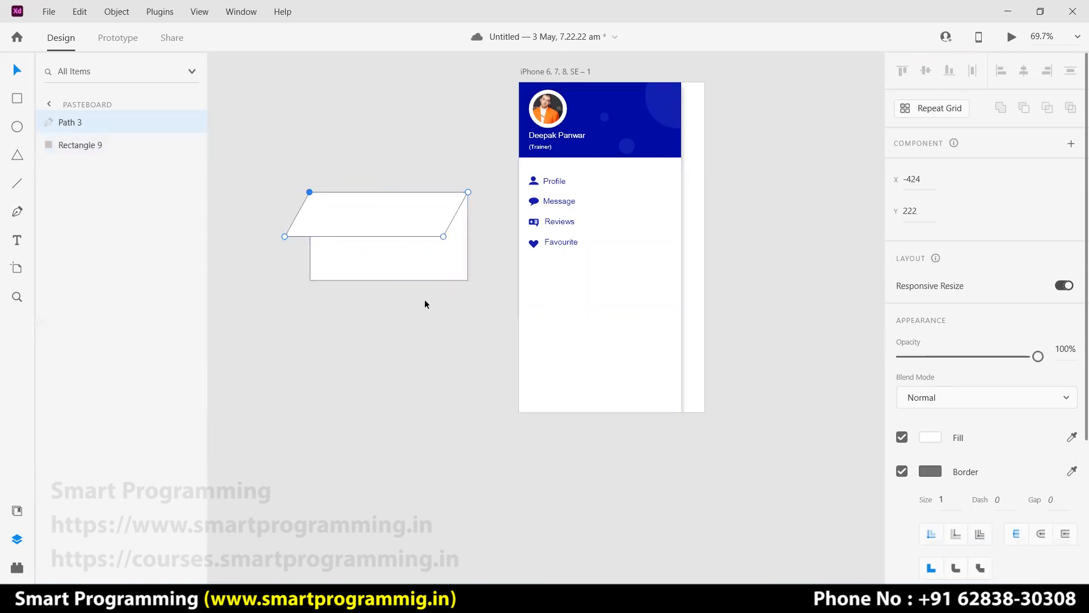
left_click_drag(416, 298, 346, 225)
scroll(822, 397, "down", 1)
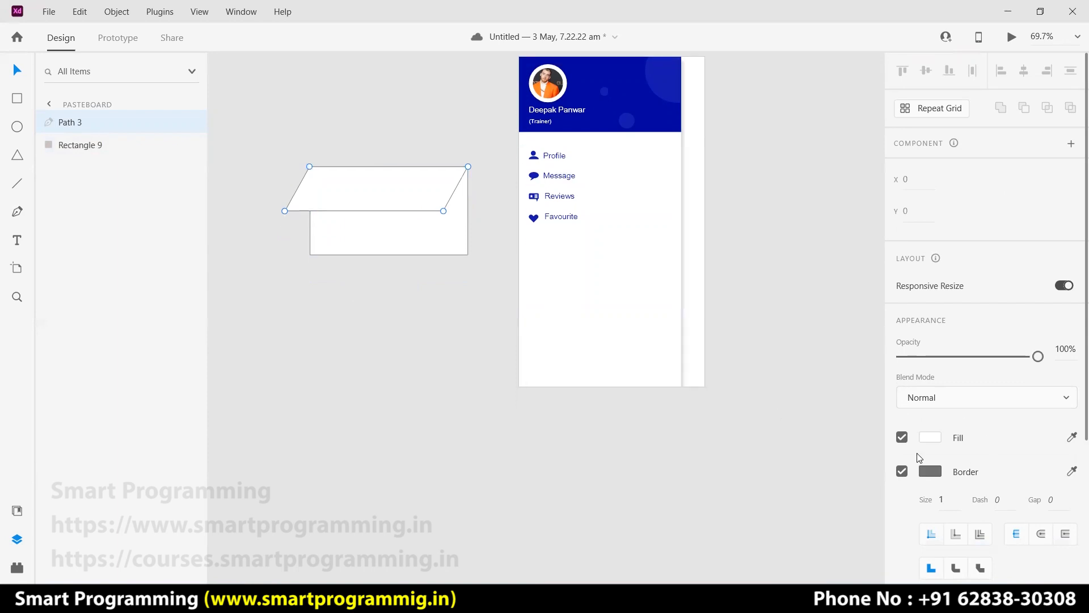
left_click(930, 437)
left_click(753, 533)
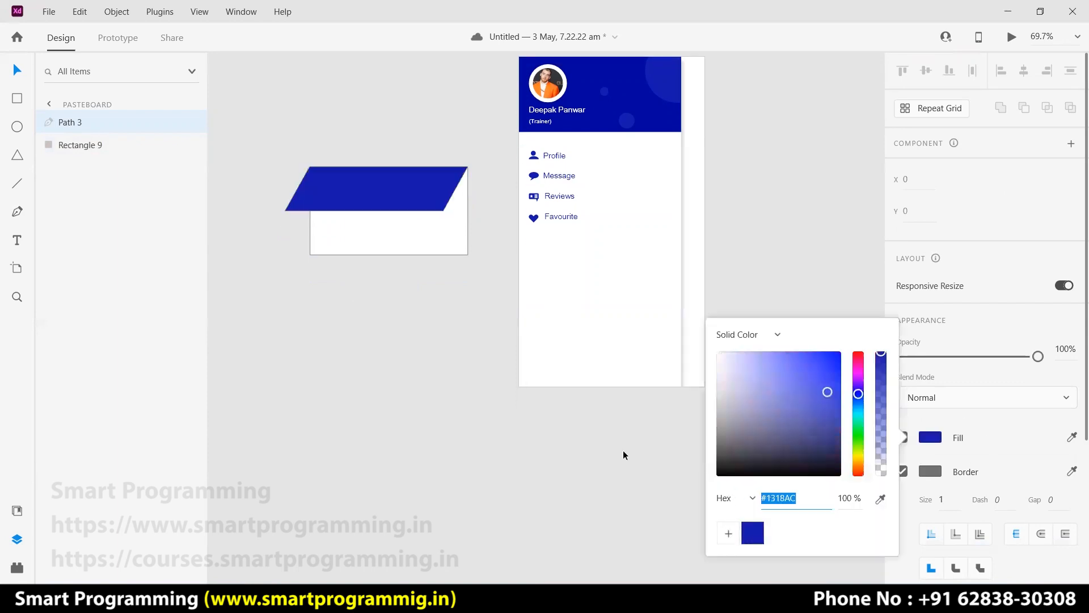
left_click(408, 320)
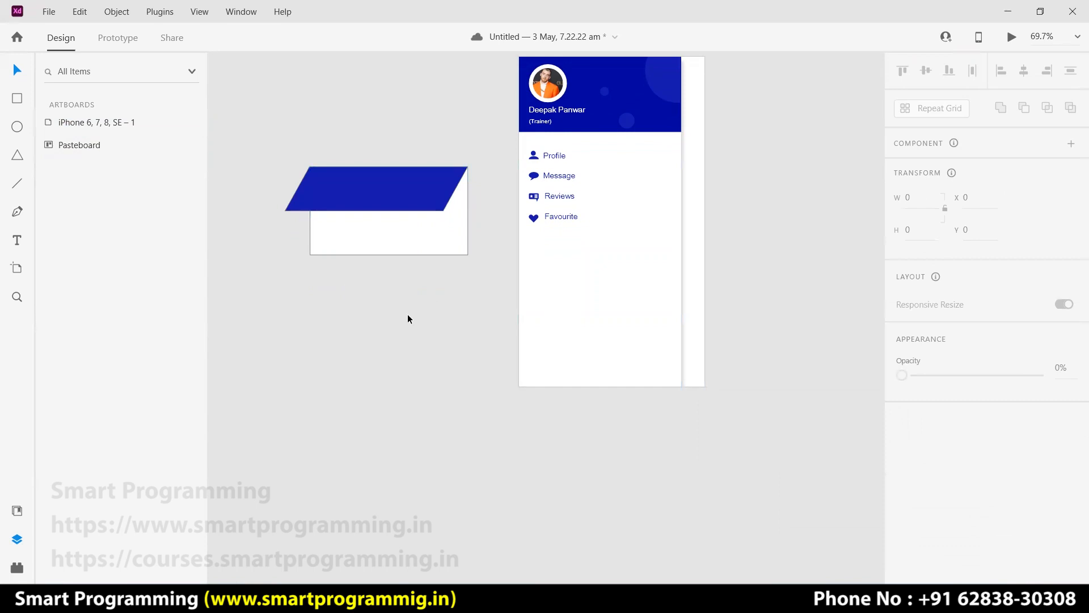
key("ctrl+z")
Fill both shapes with blue #1318AC, after trying and undoing a merge.
left_click_drag(443, 284, 359, 179)
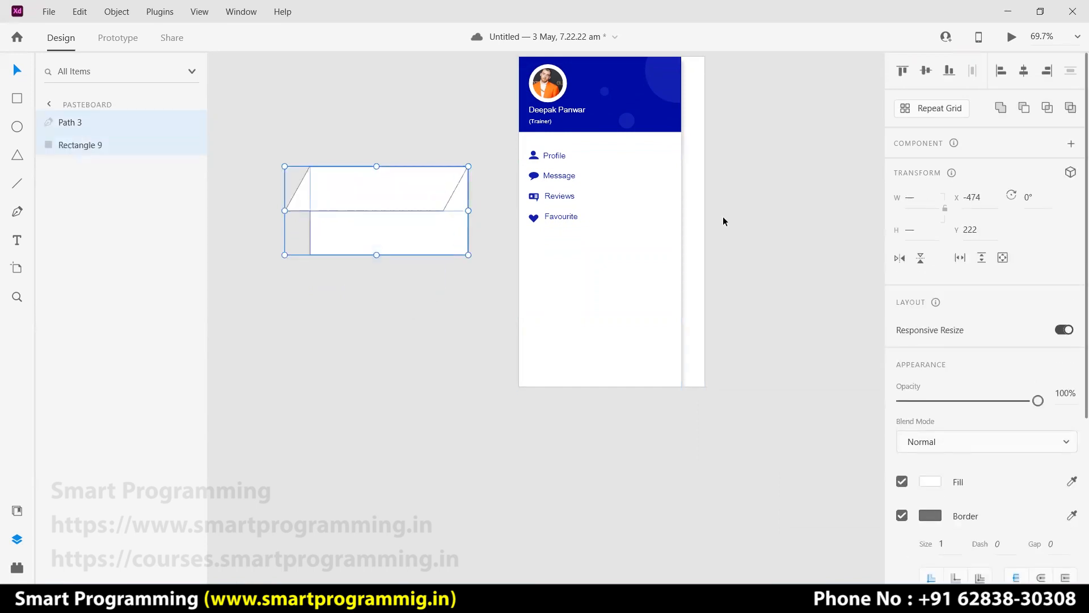
left_click(1001, 108)
left_click(434, 308)
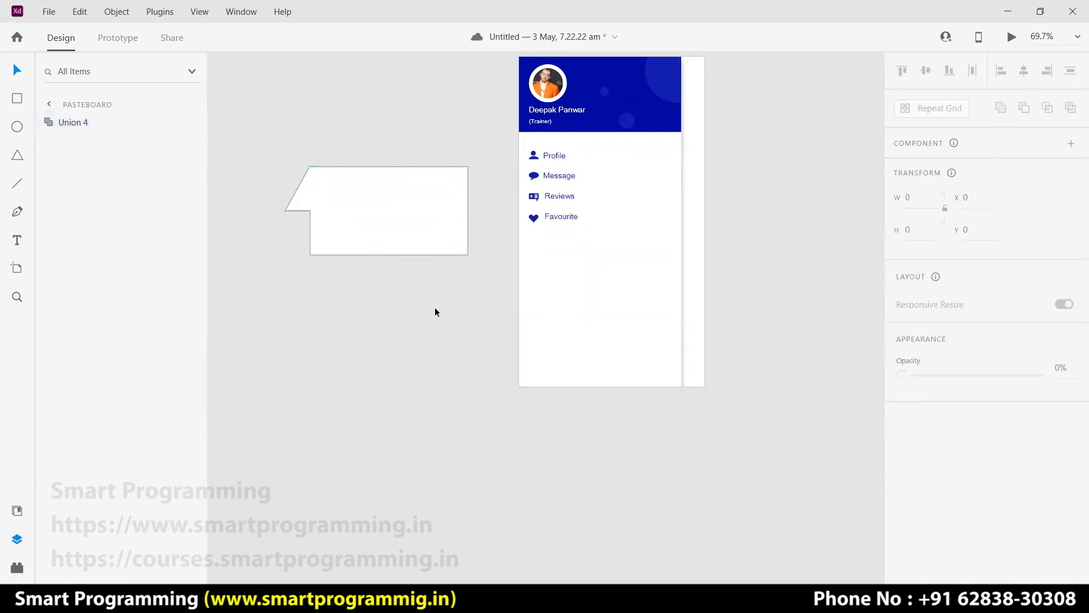
key("ctrl+z")
left_click_drag(443, 273, 369, 202)
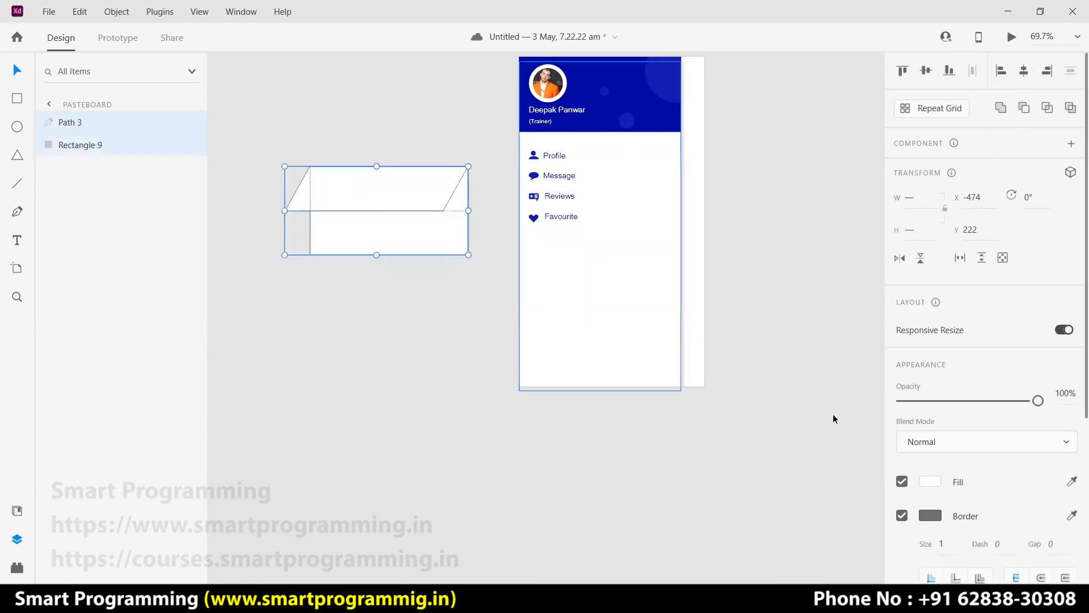
left_click(933, 482)
left_click(752, 561)
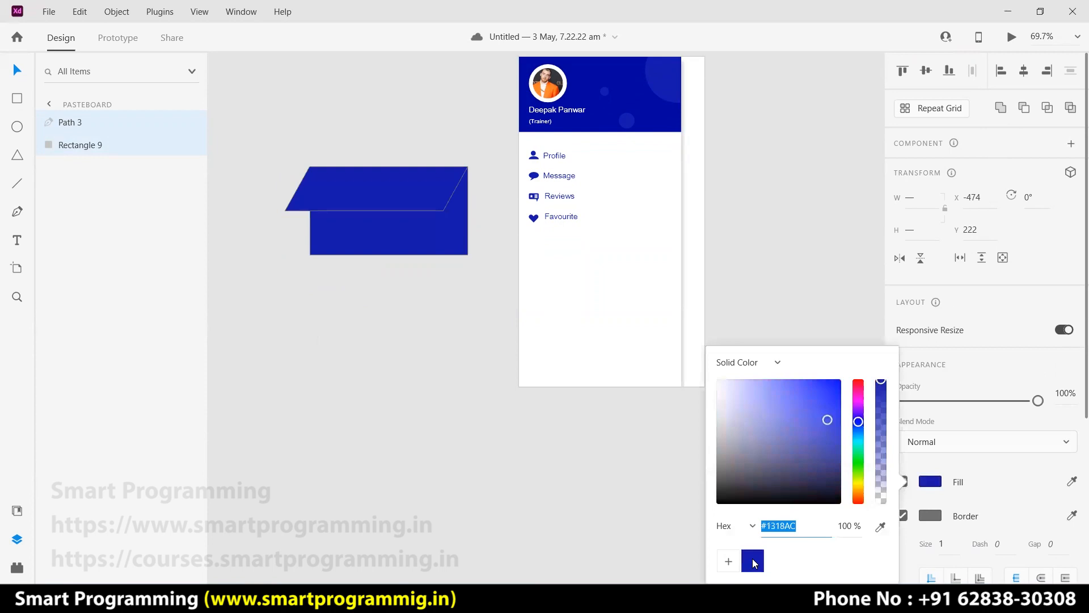
left_click(358, 311)
Give the parallelogram no border and a drop shadow, then select both shapes.
left_click(382, 203)
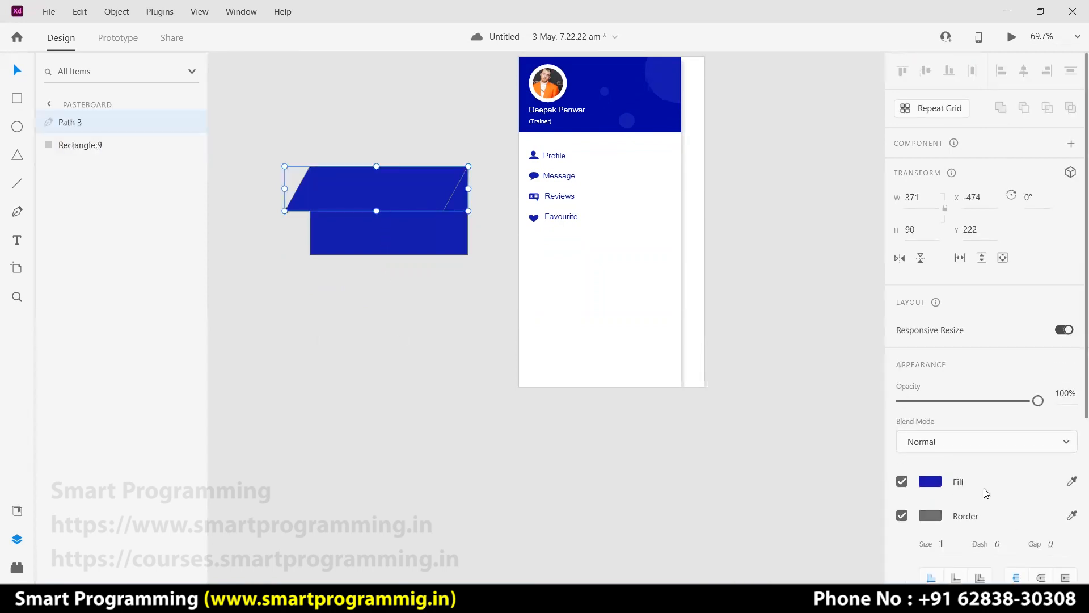
scroll(987, 488, "down", 1)
scroll(975, 484, "down", 3)
left_click(902, 356)
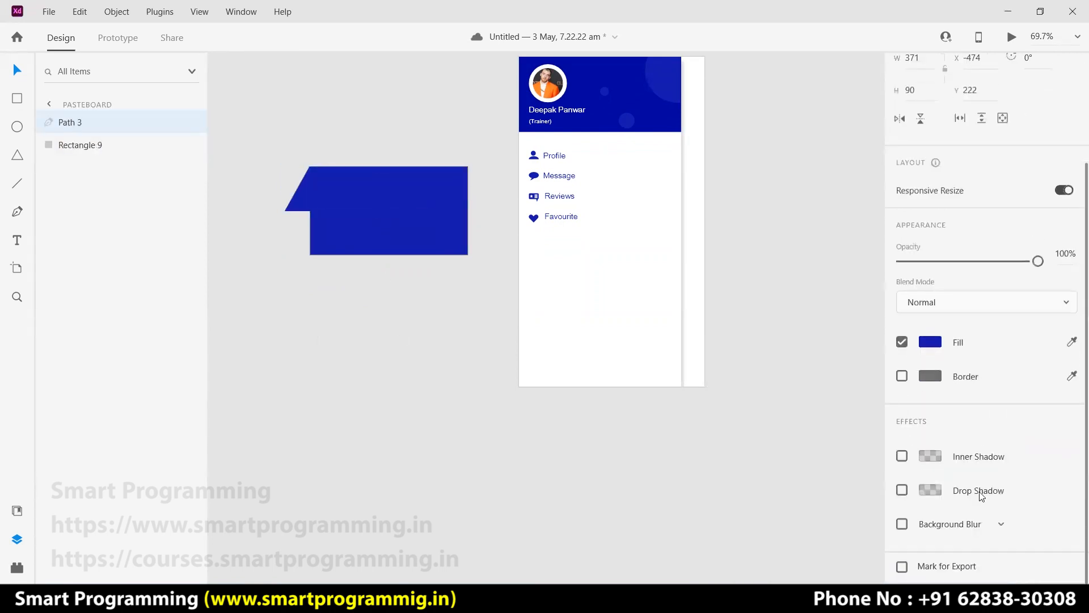
left_click(902, 490)
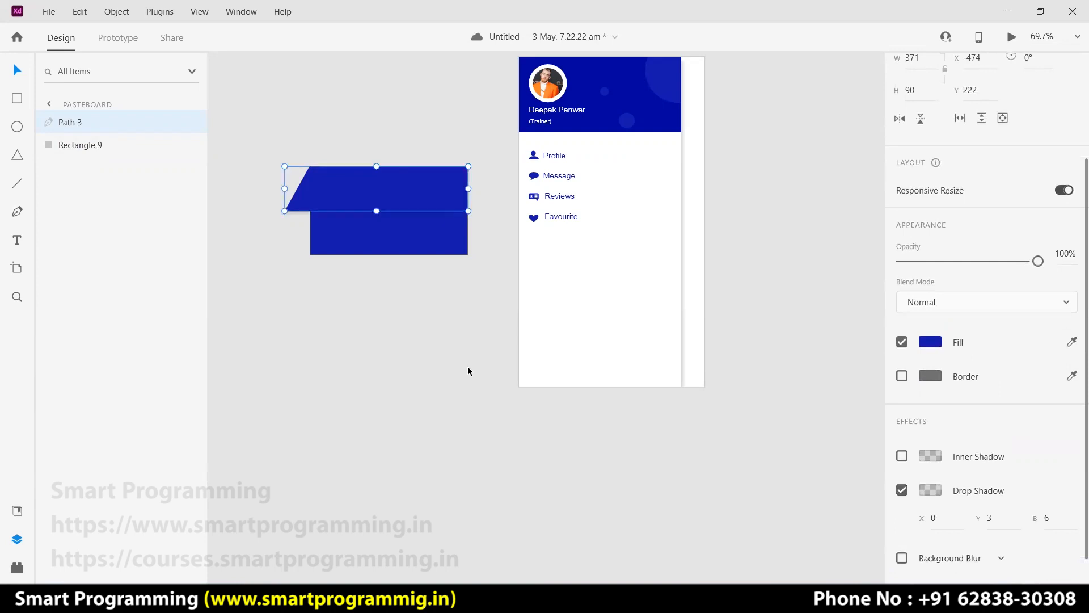
left_click(405, 346)
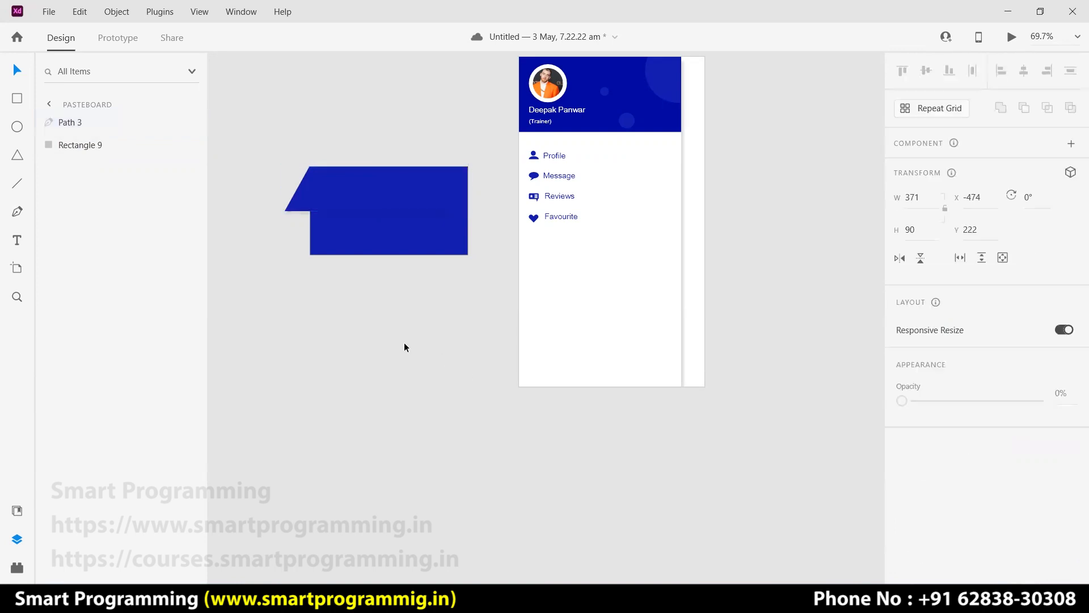
left_click(410, 246)
left_click_drag(467, 255, 310, 168)
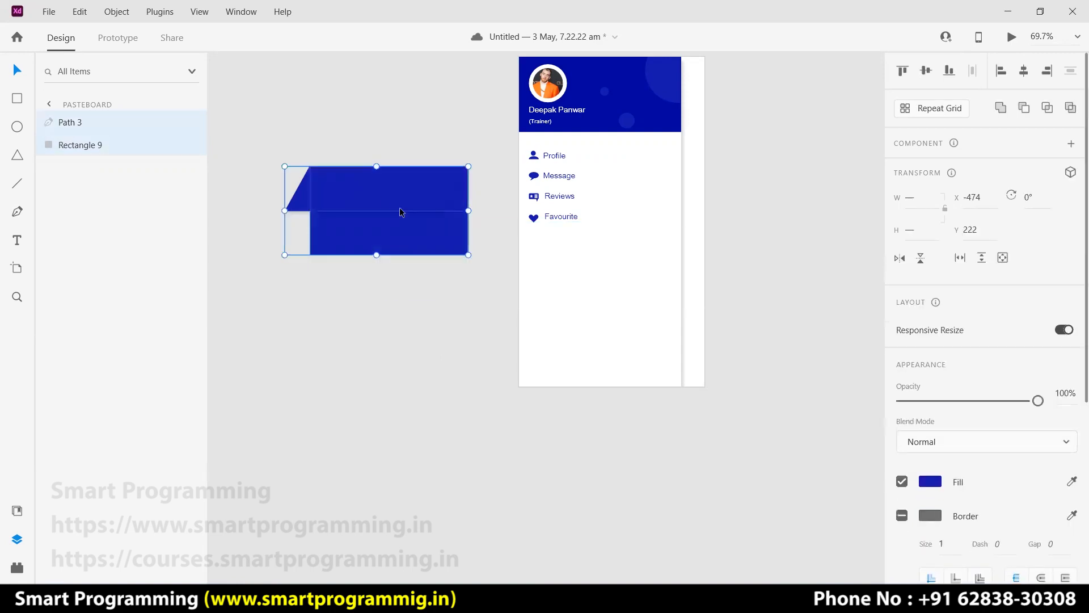
Group the two blue shapes as Group 6 and resize the group to about 244×160.
key("ctrl+g")
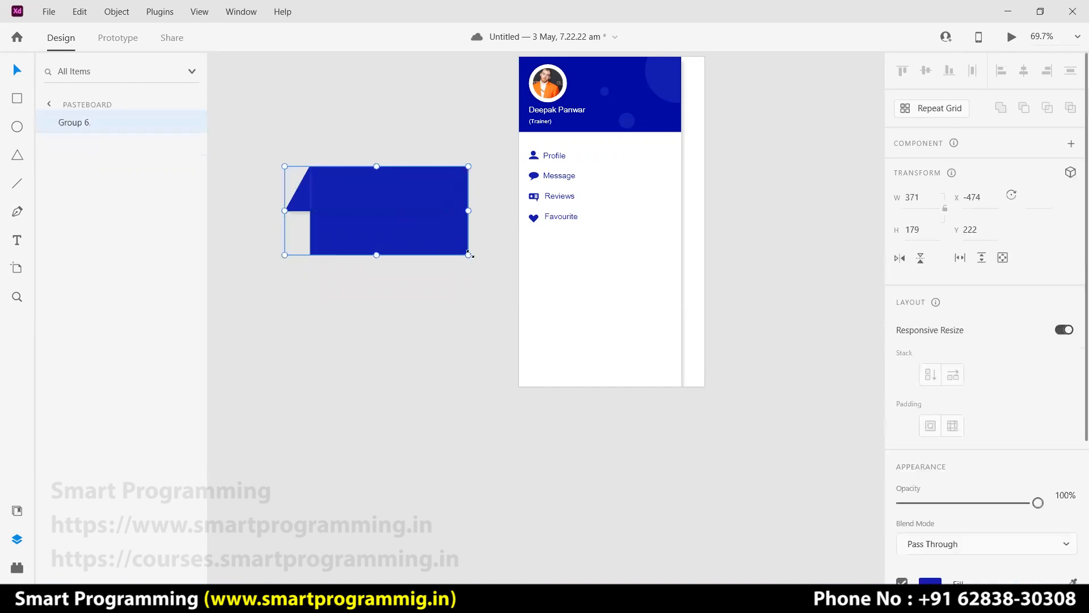
left_click_drag(469, 255, 428, 294)
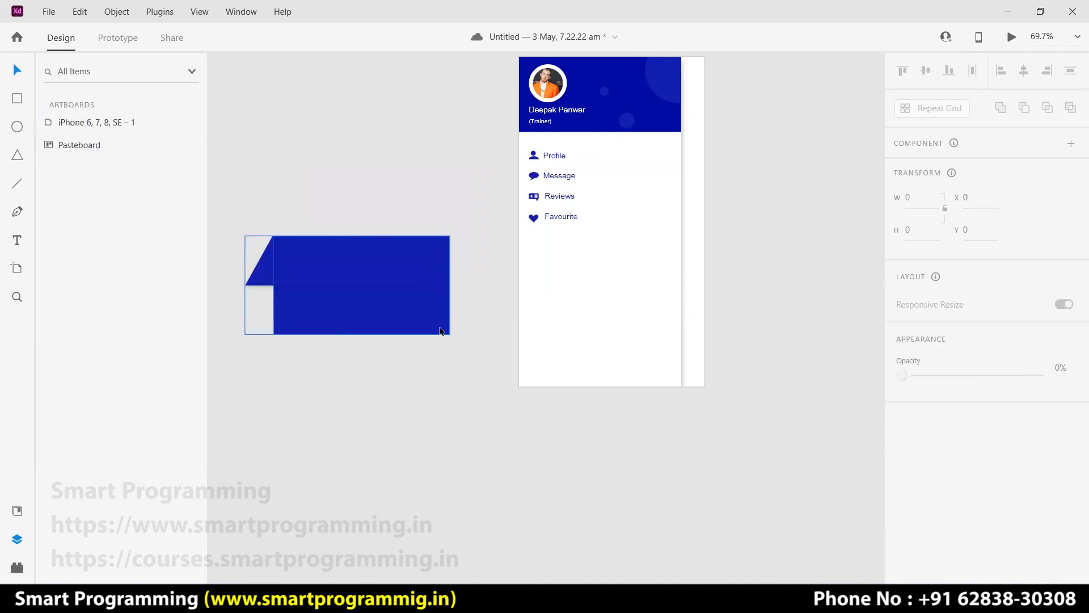
left_click(442, 333)
left_click_drag(447, 335, 484, 391)
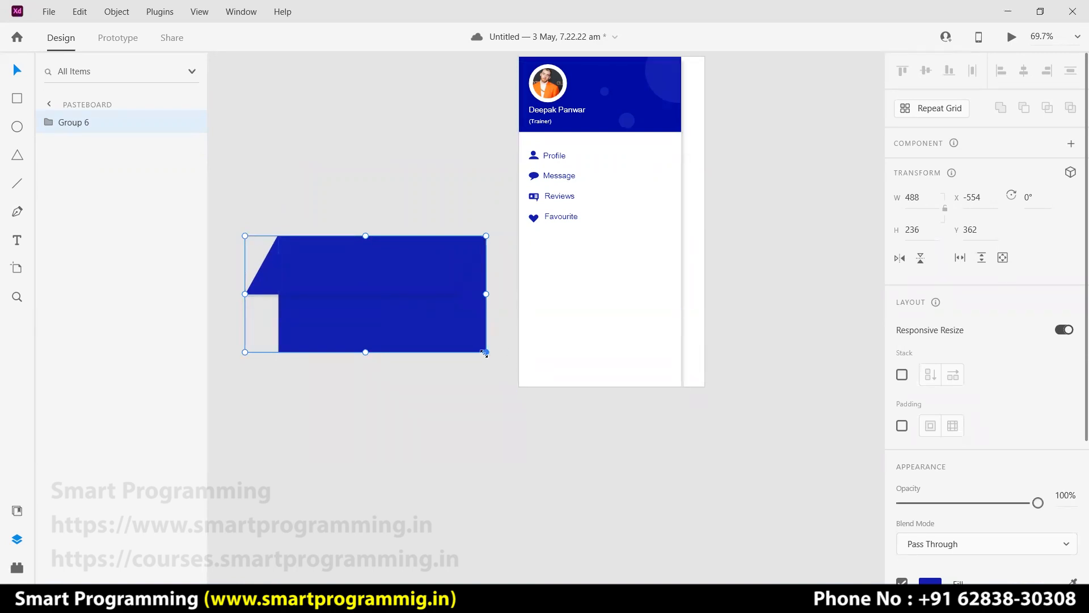
left_click_drag(484, 353, 446, 388)
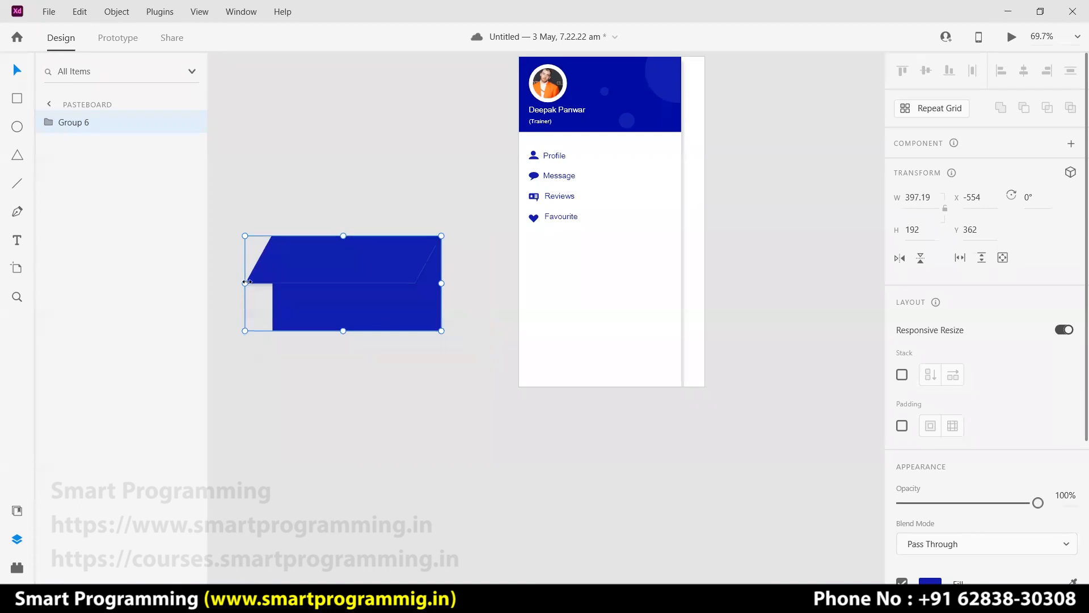
left_click_drag(247, 283, 297, 283)
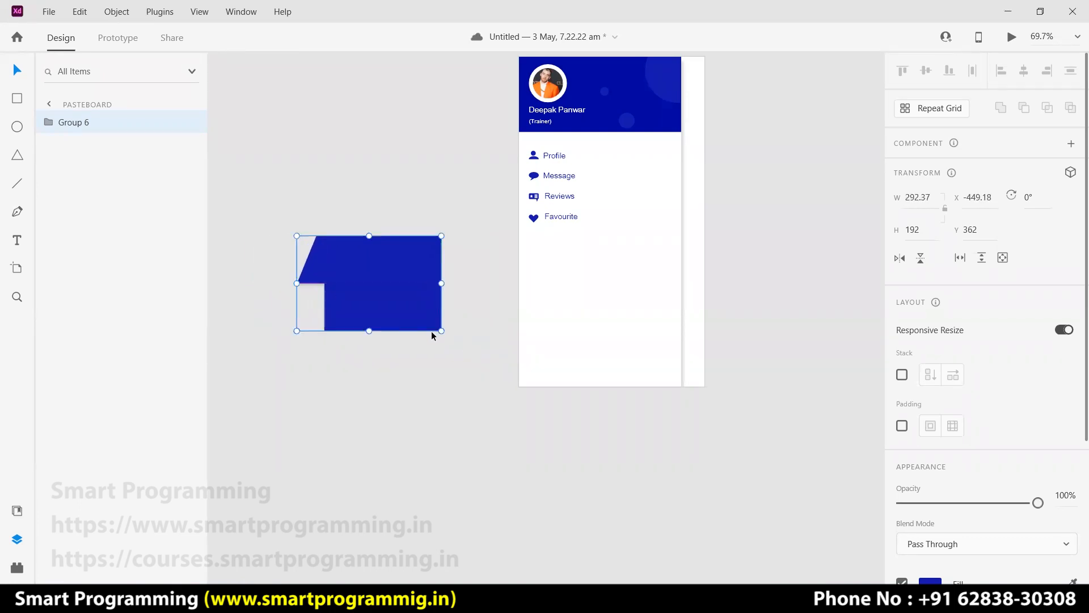
mouse_move(441, 330)
left_mouse_down()
mouse_move(325, 251)
mouse_move(424, 320)
left_mouse_up()
Set the top flap's drop shadow to white #FFFFFF at 65%, and shrink the icon group smaller.
double_click(380, 274)
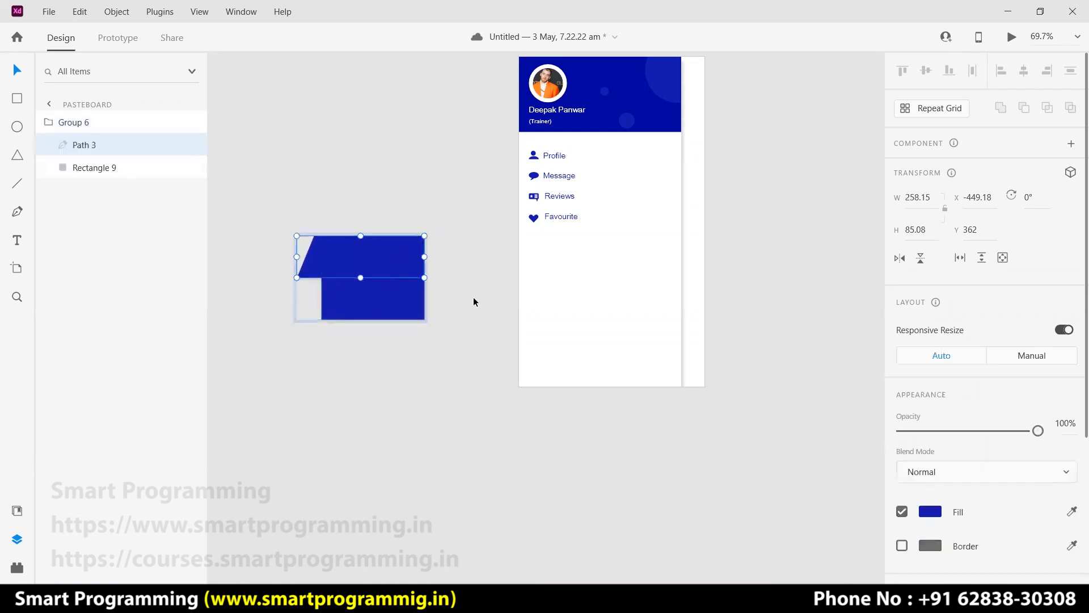
scroll(922, 493, "down", 4)
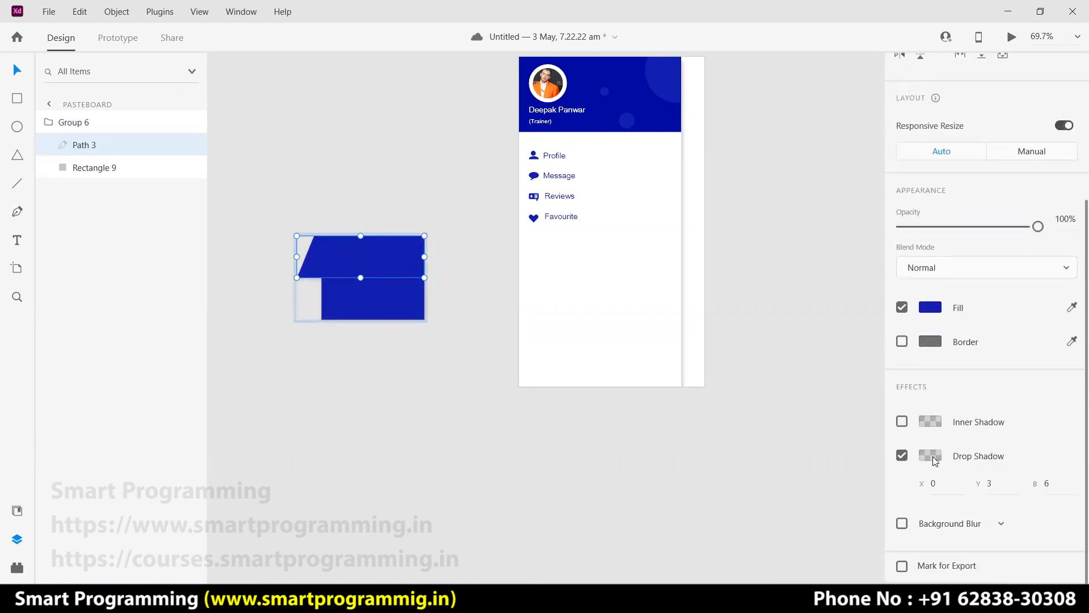
left_click(933, 458)
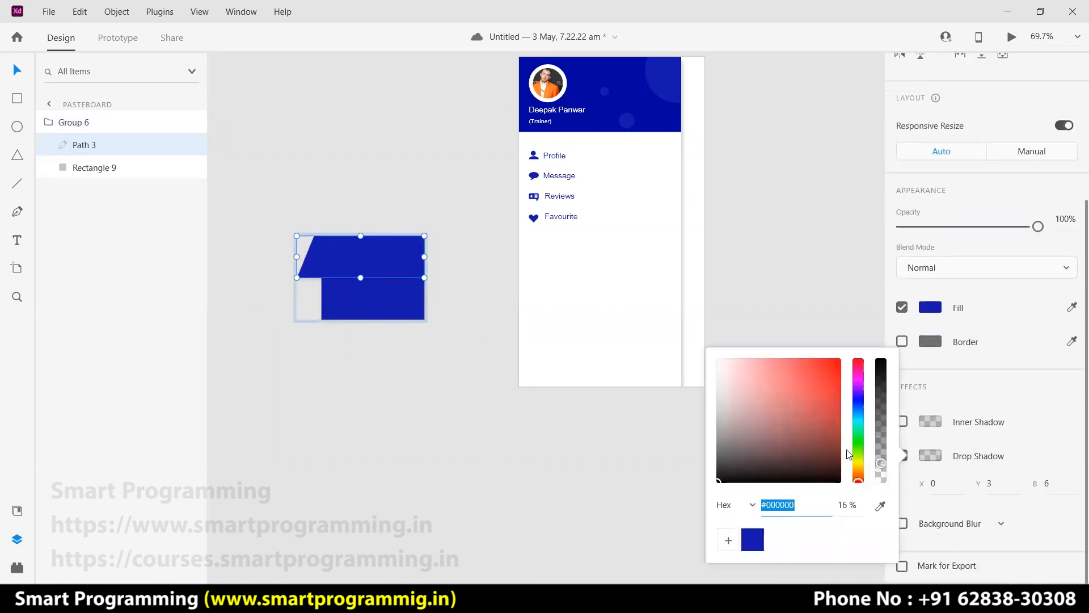
left_click_drag(738, 388, 718, 360)
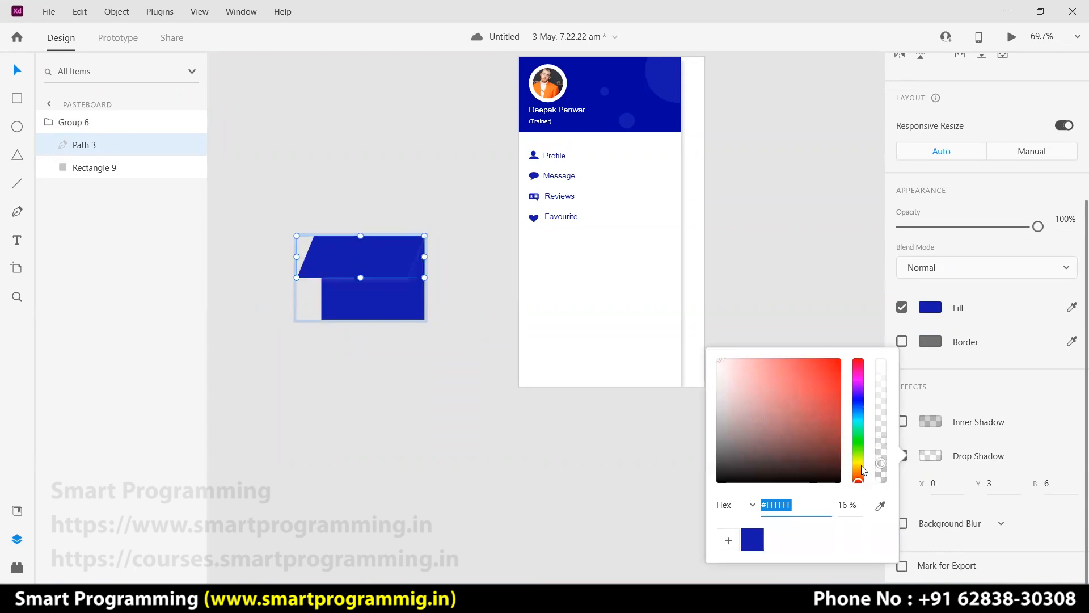
left_click_drag(880, 463, 884, 401)
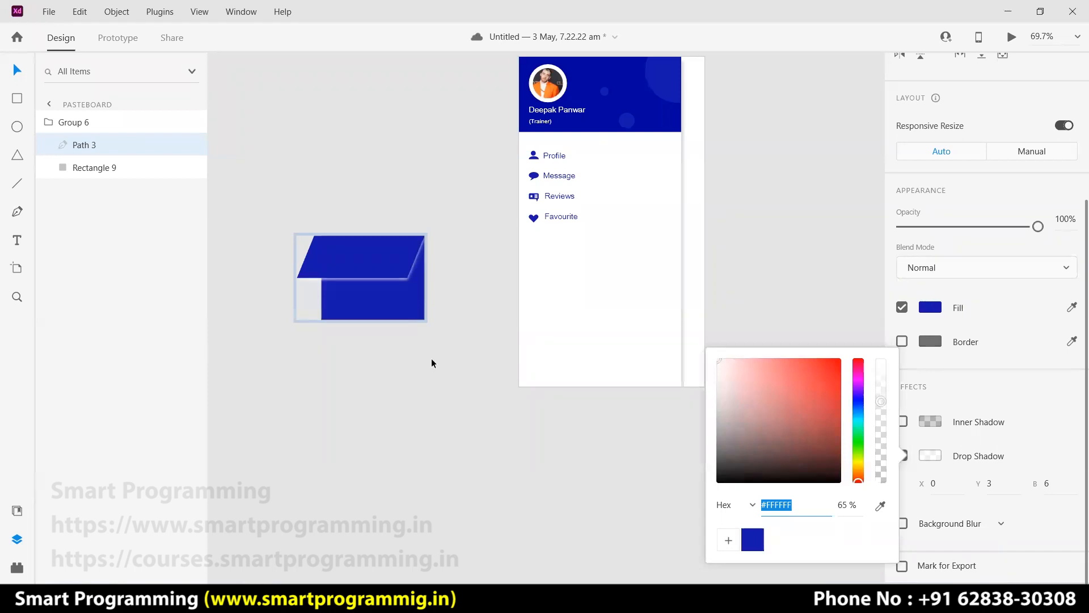
left_click(389, 336)
left_click(399, 291)
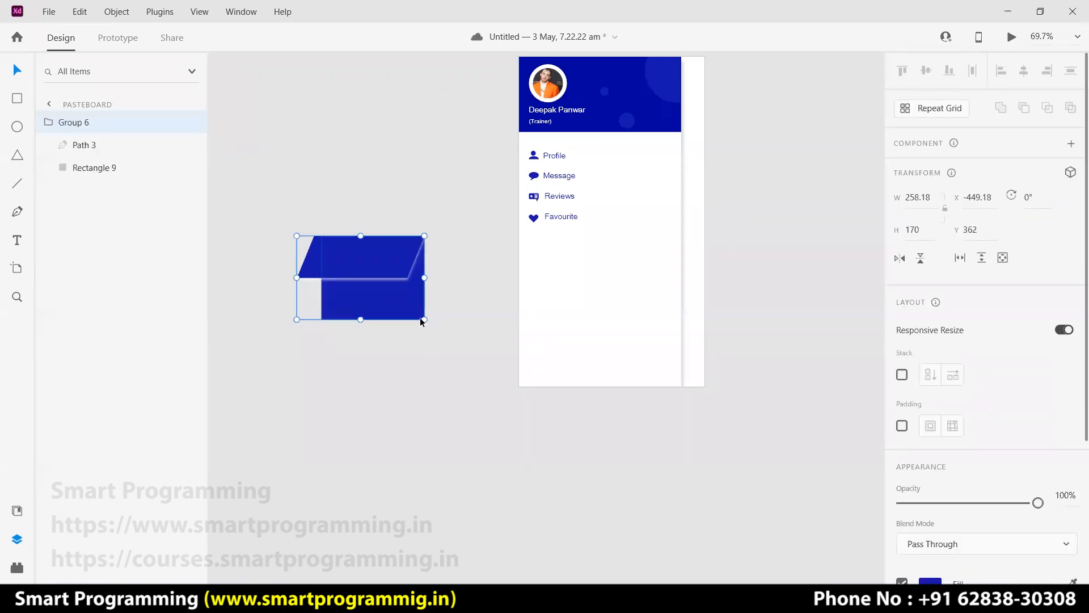
left_click_drag(424, 319, 541, 248)
Move the icon onto the pasteboard and remove its grey border.
scroll(530, 281, "up", 5)
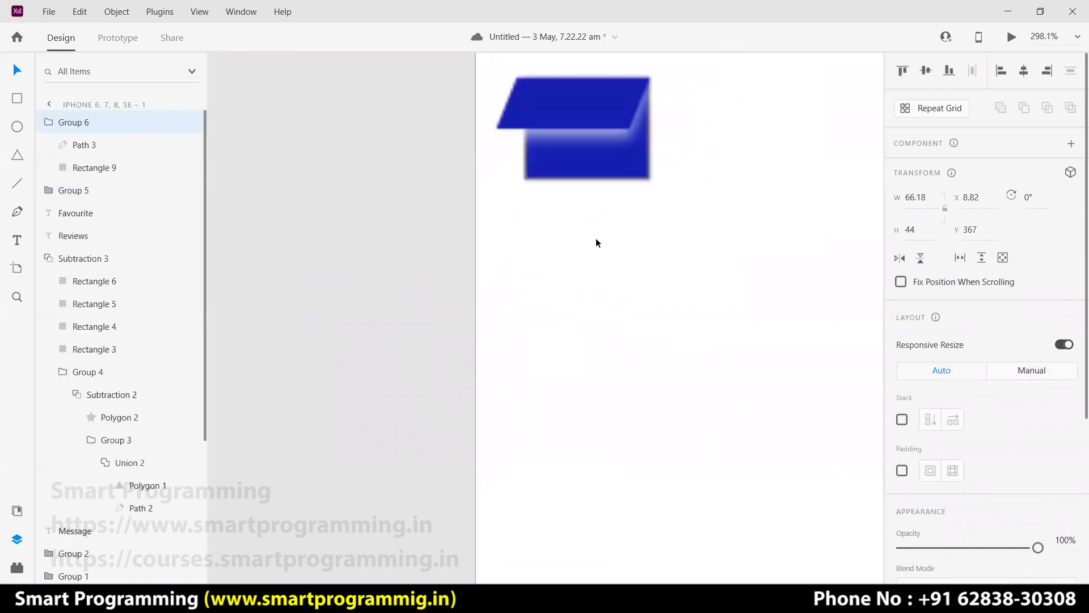
scroll(595, 242, "up", 2)
scroll(586, 426, "up", 4)
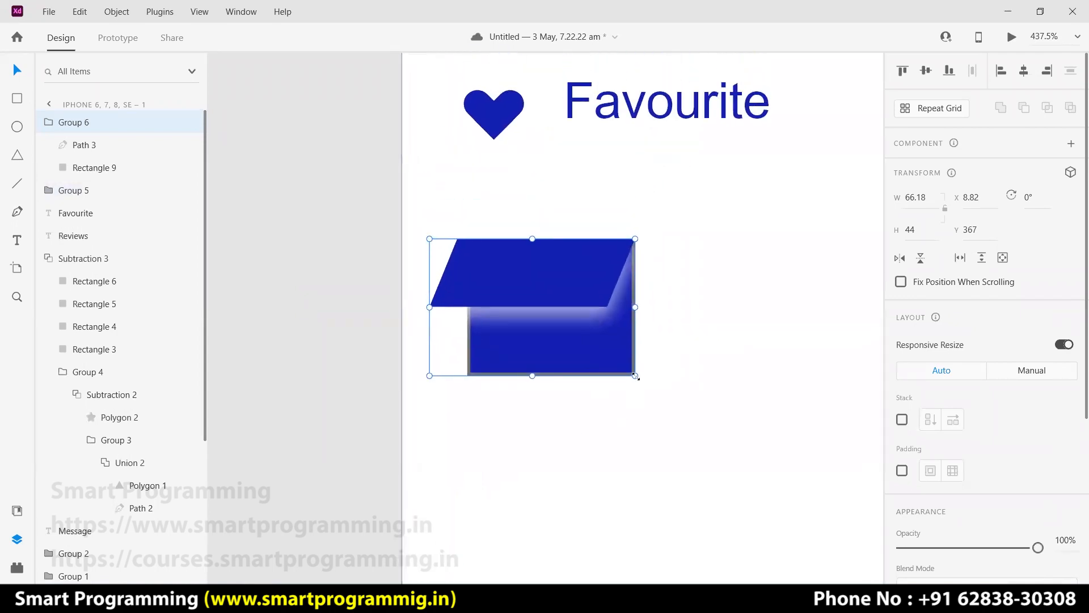
left_click(650, 278)
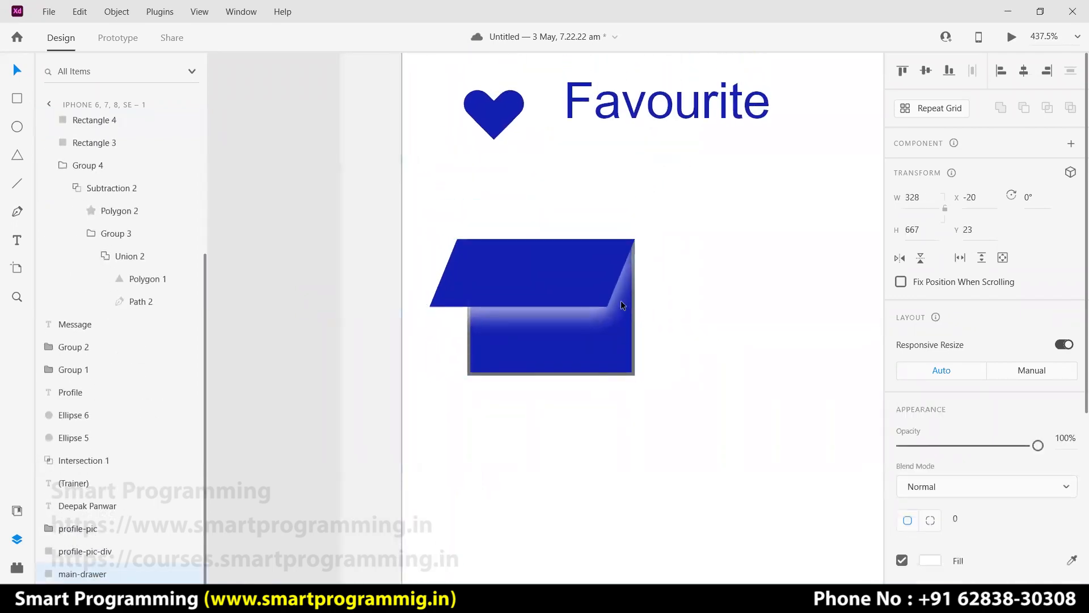
left_click_drag(591, 285, 317, 283)
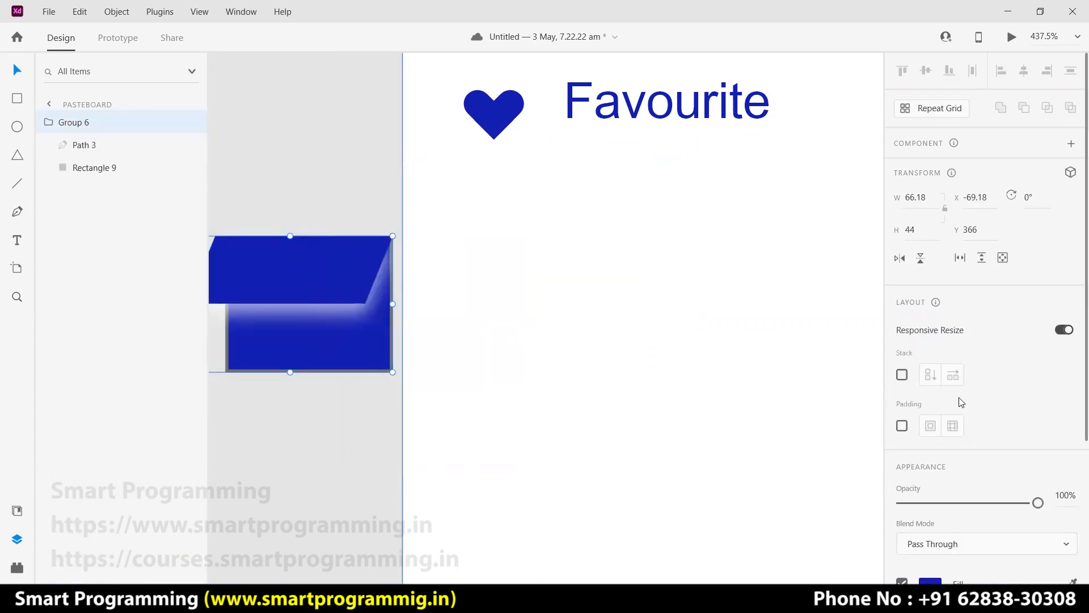
scroll(961, 402, "down", 3)
left_click(903, 461)
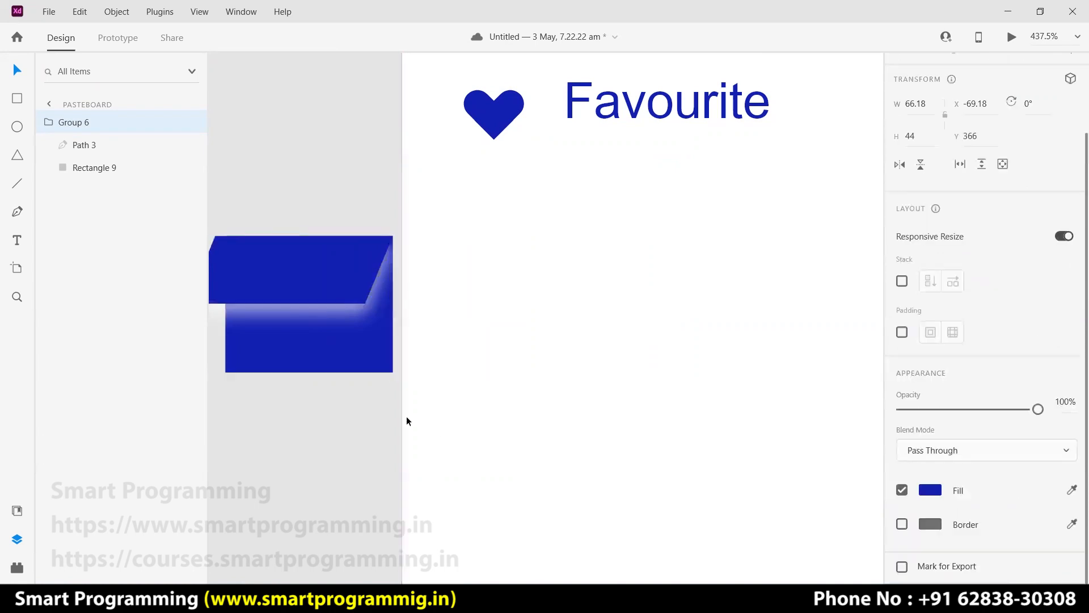
Shrink the icon to about 23×16 and place it beneath the Favourite heart.
left_click(352, 368)
left_click_drag(368, 346, 506, 240)
left_click(479, 291)
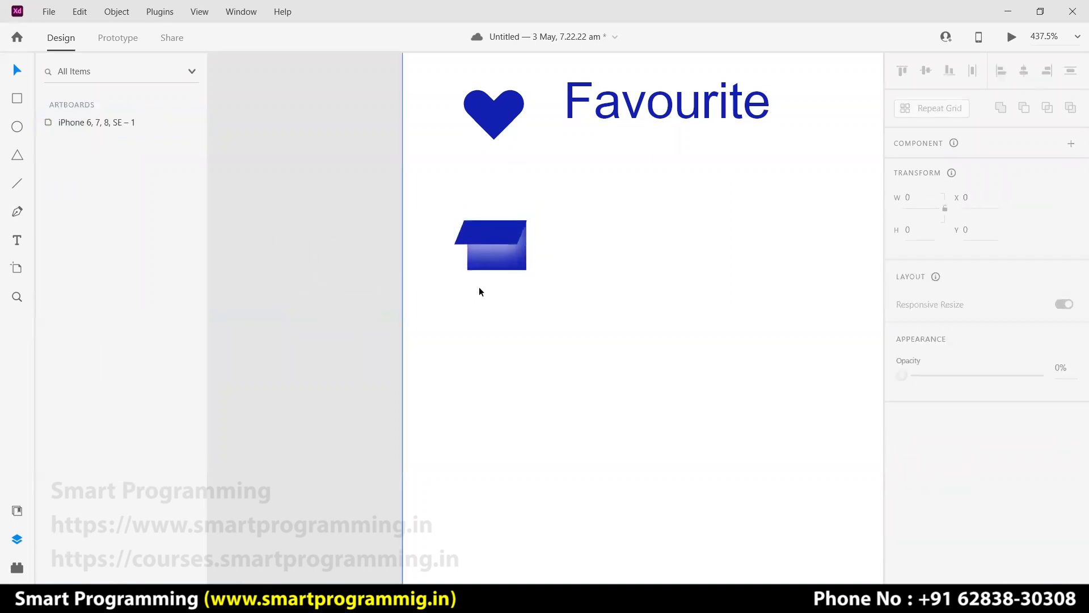
key("ctrl+0")
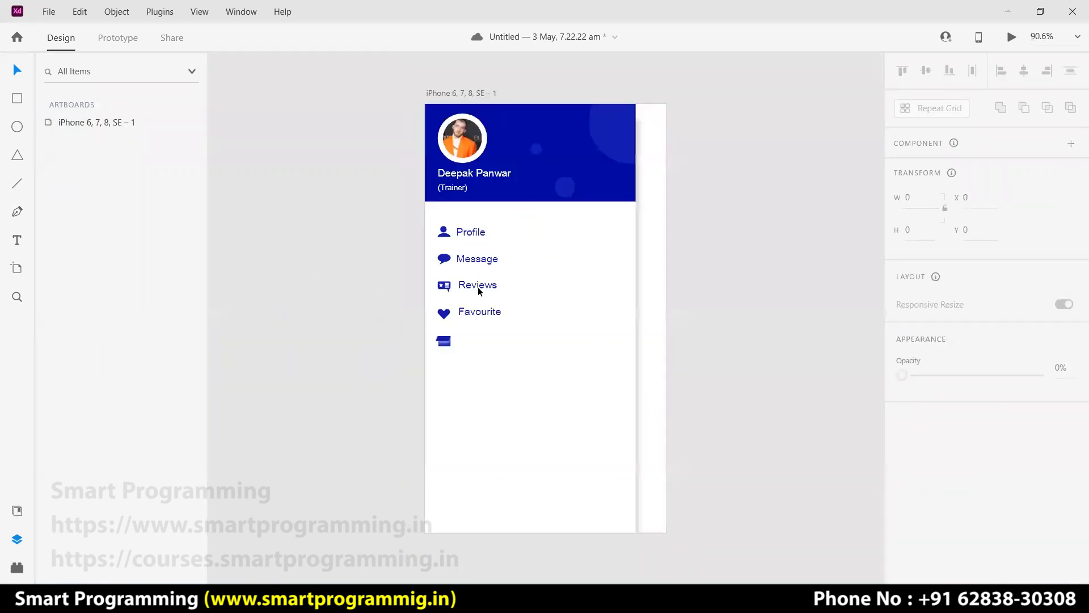
left_click(443, 343)
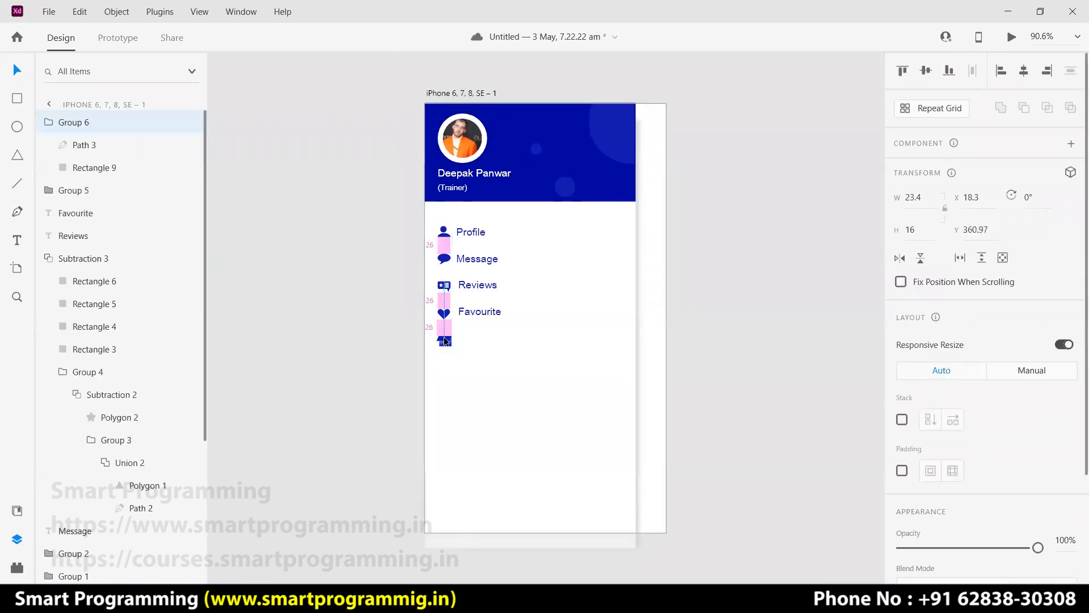
left_click(356, 342)
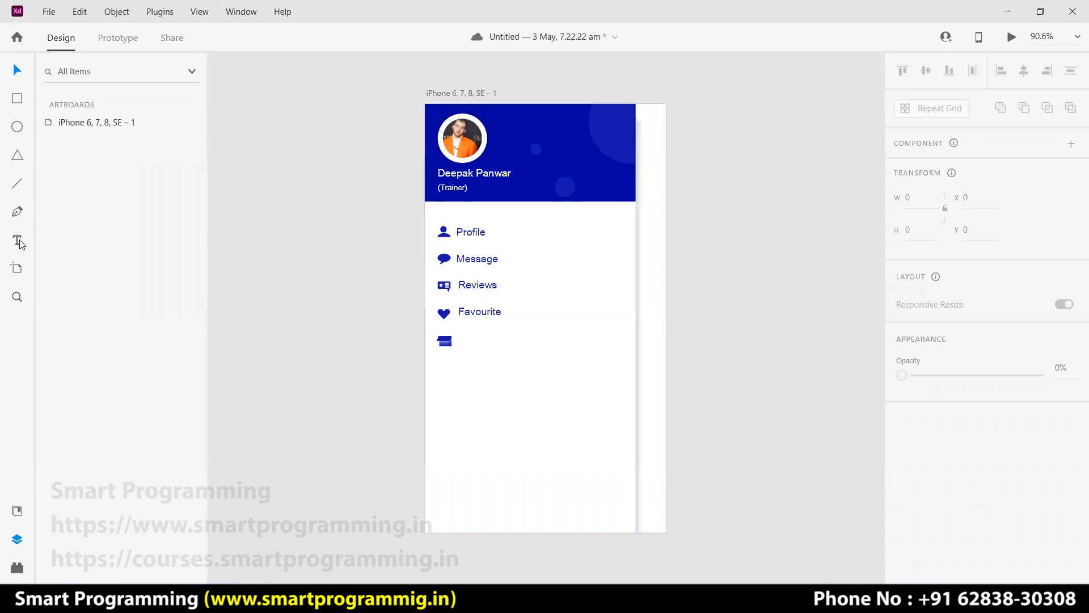
Add an 'Attachments' text label beside the new icon, lined up with the other labels.
left_click(464, 341)
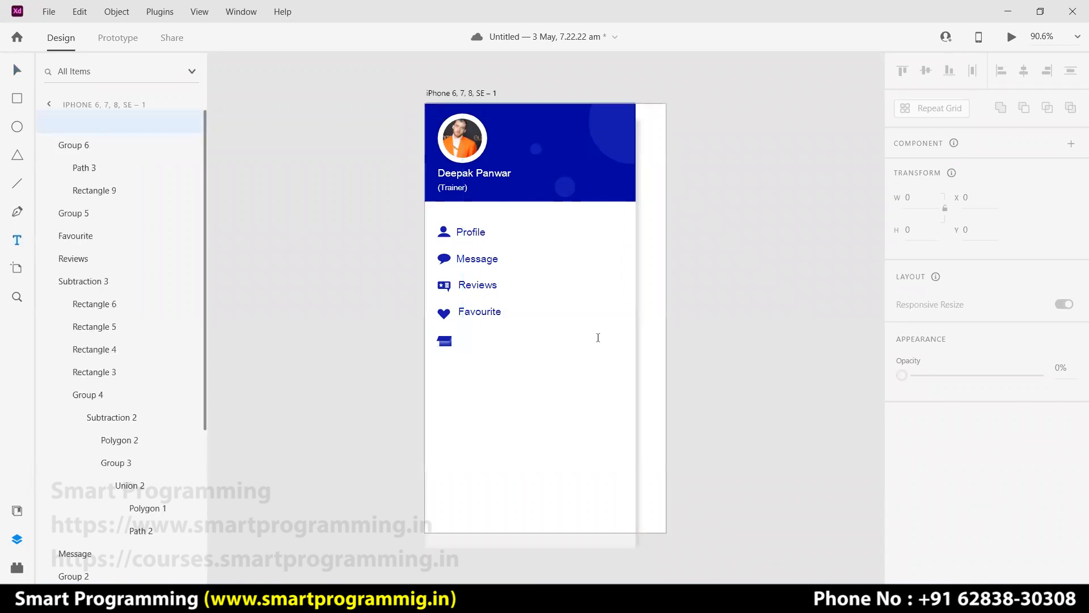
type("Attachm,ent")
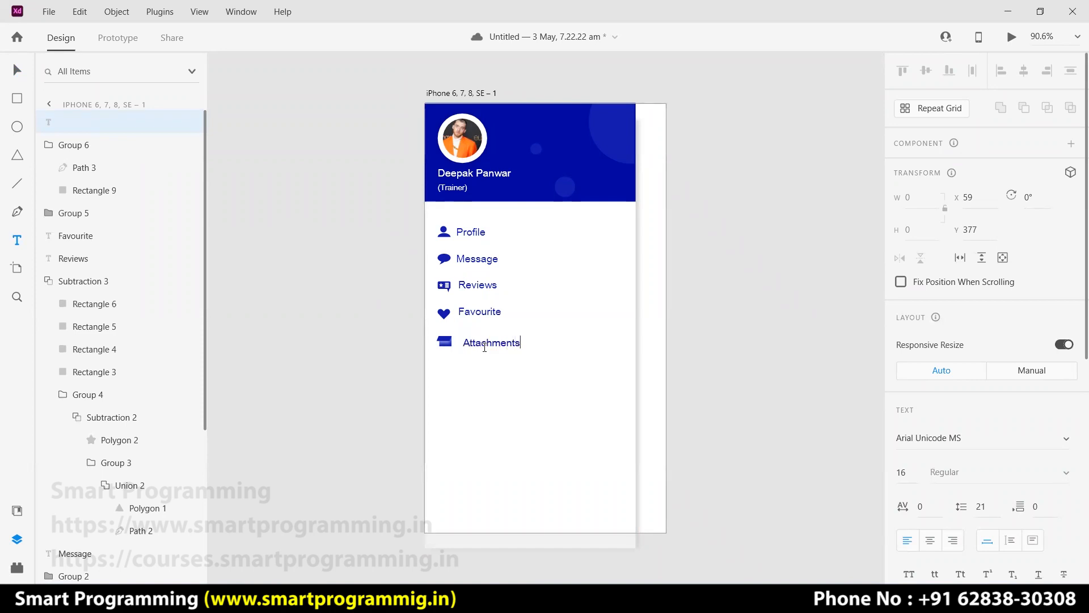
type("s")
key("Escape")
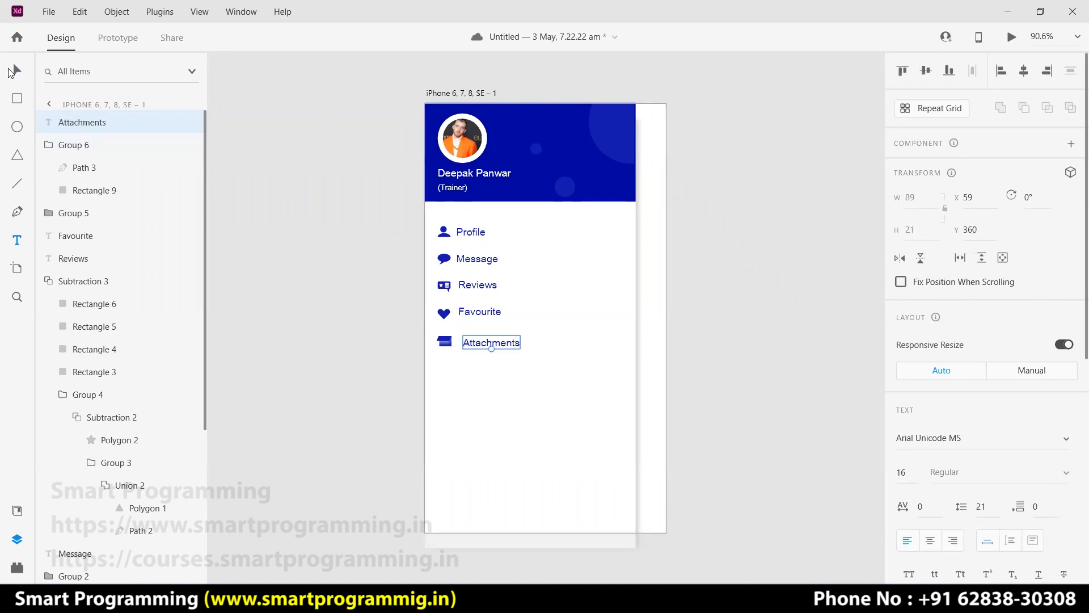
left_click(16, 74)
left_click_drag(499, 342, 477, 343)
left_click(347, 314)
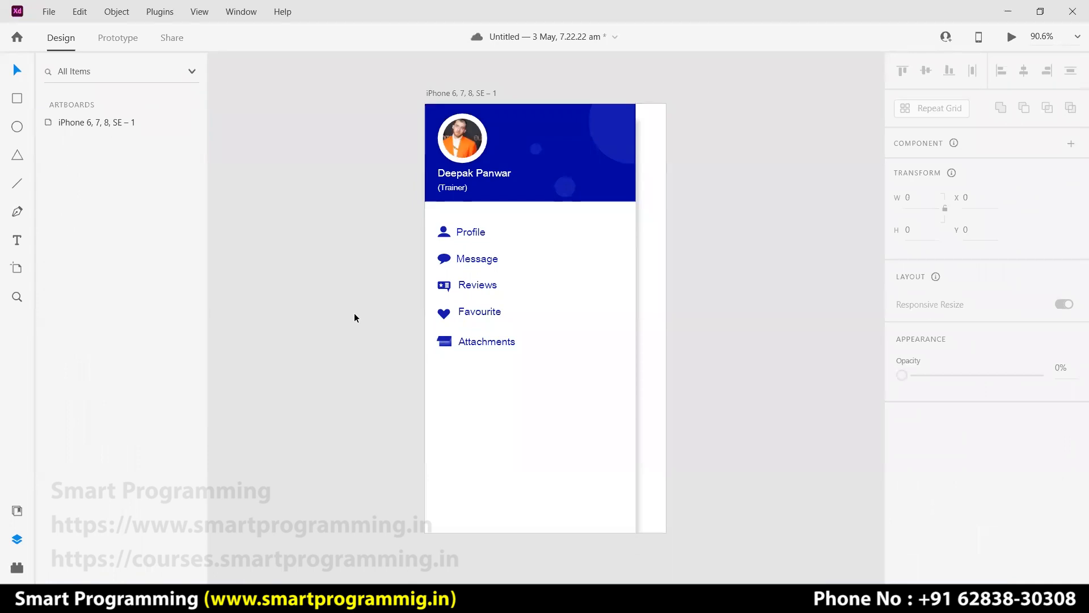
scroll(335, 311, "up", 3, "ctrl")
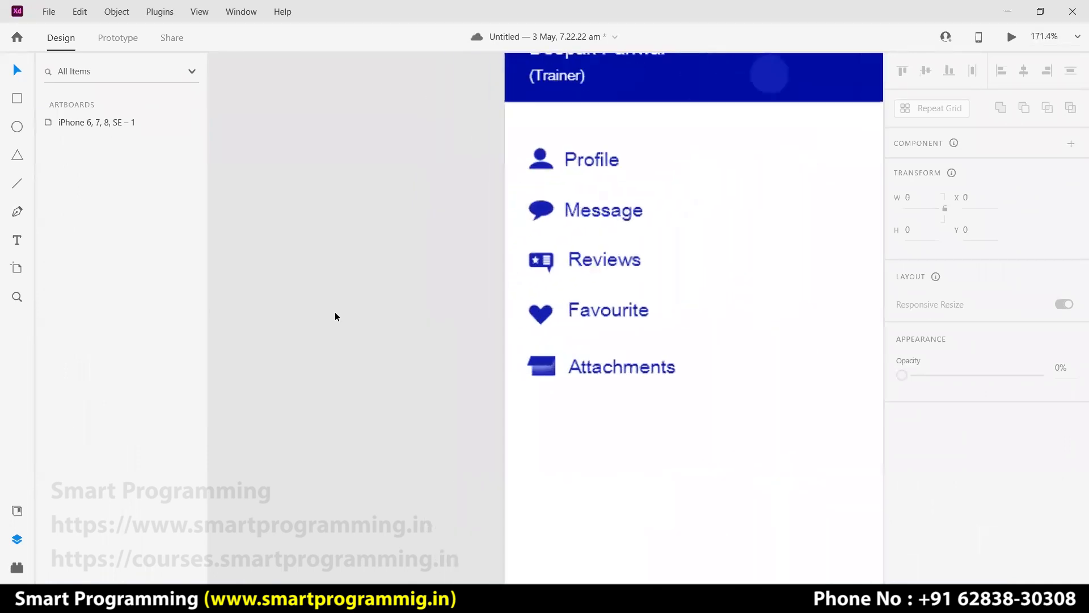
scroll(335, 312, "up", 4, "ctrl")
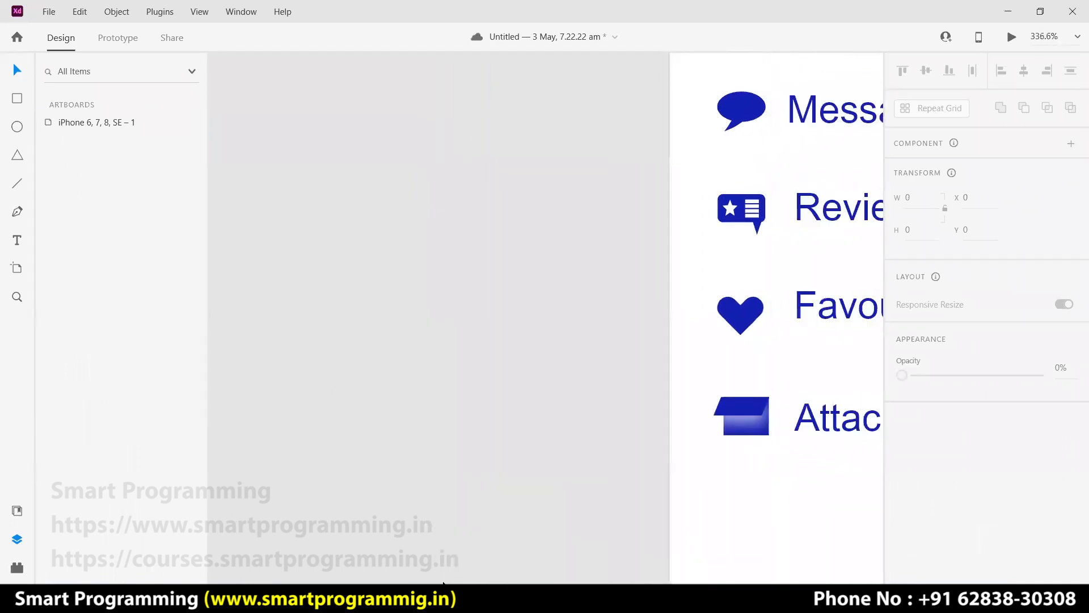
left_click(397, 599)
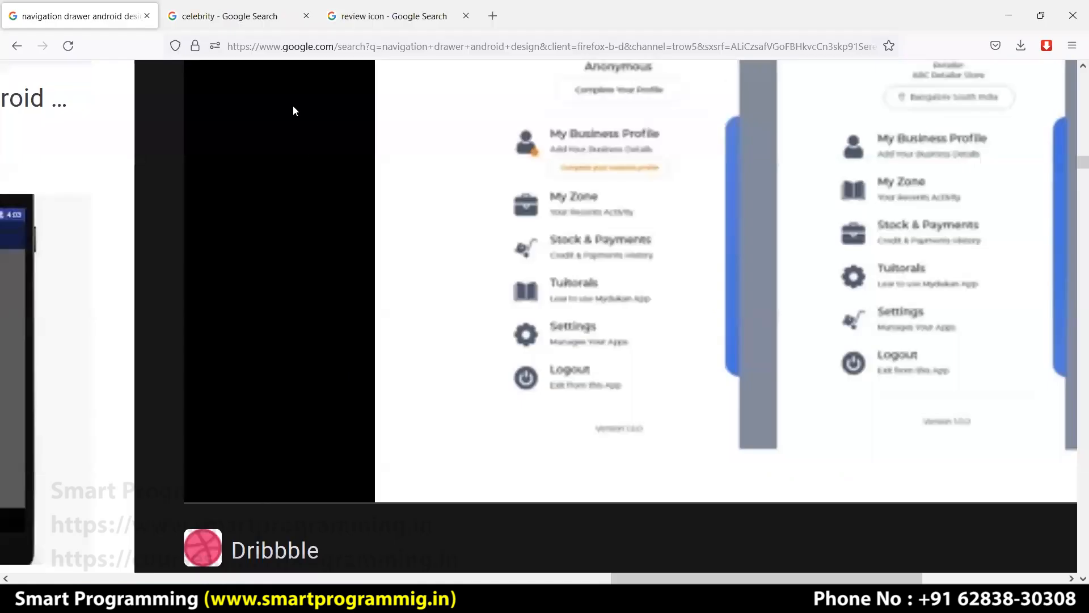
Replace the image search with a 'dashboard icon' query.
left_click(355, 25)
left_click(113, 84)
key("ctrl+a")
type("da")
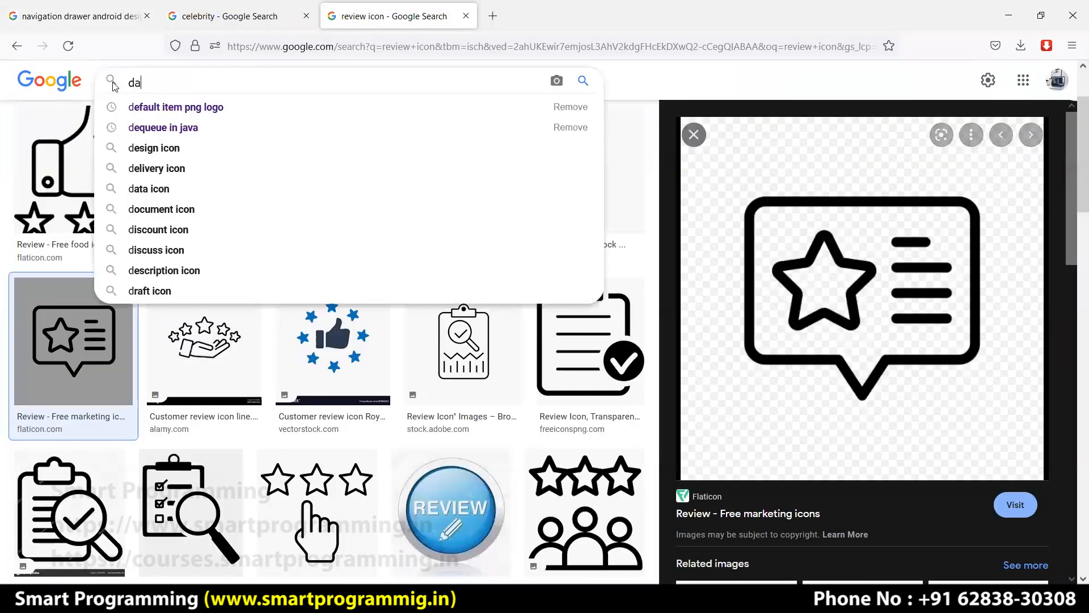
type("shboard")
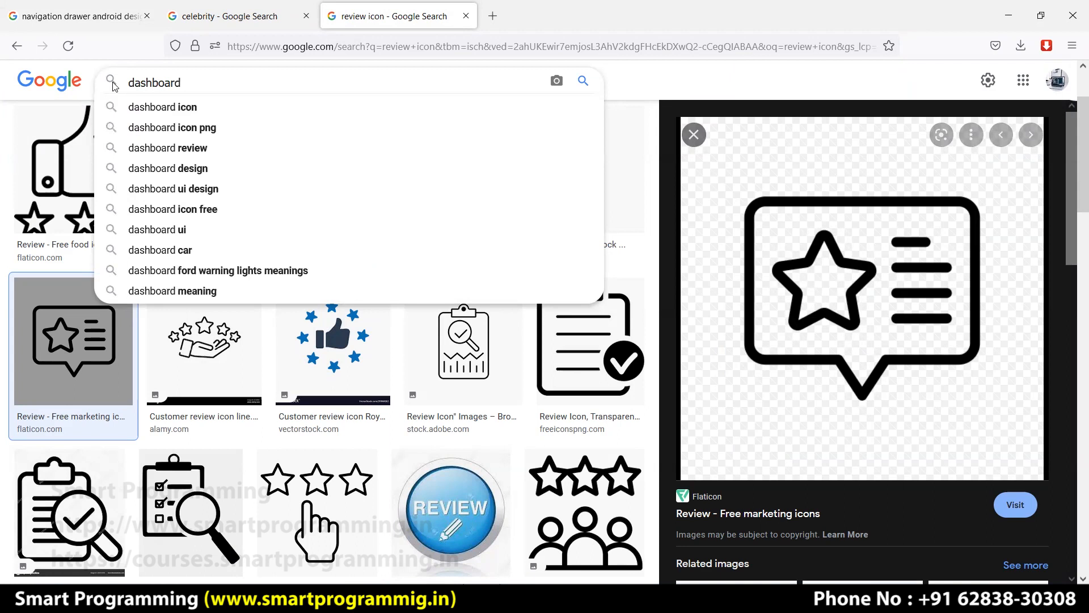
key("Down")
key("Return")
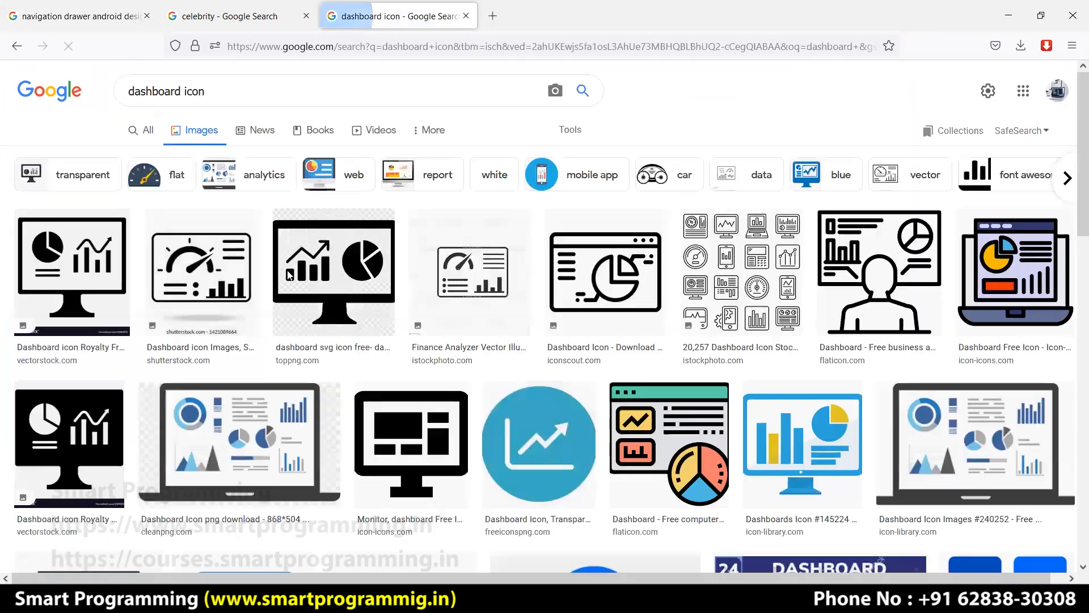
Open the large preview of the blue-and-yellow dashboard icon result.
scroll(543, 329, "down", 2)
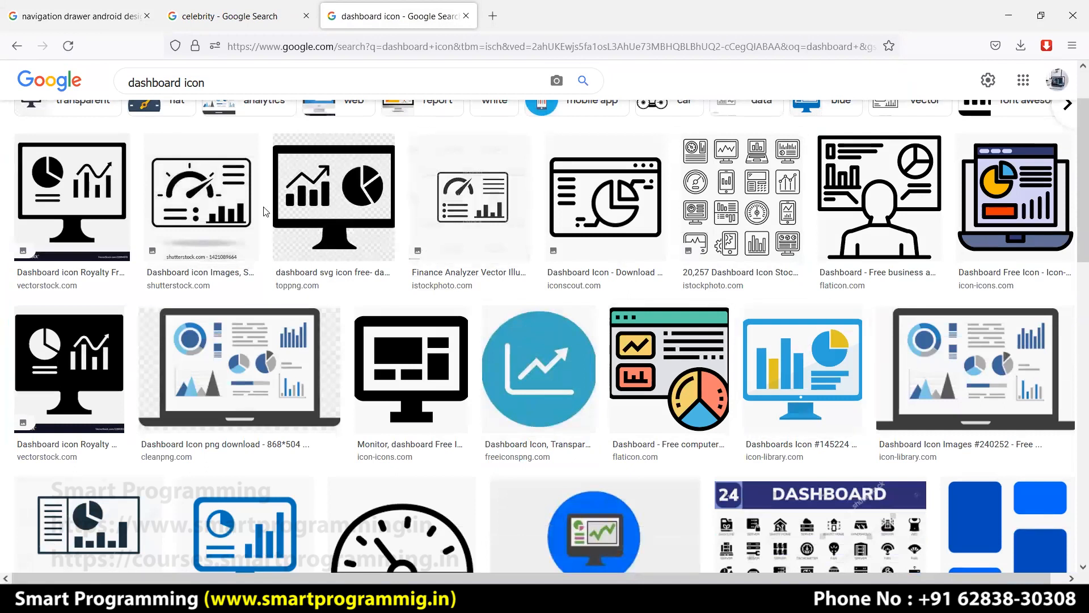
left_click(811, 364)
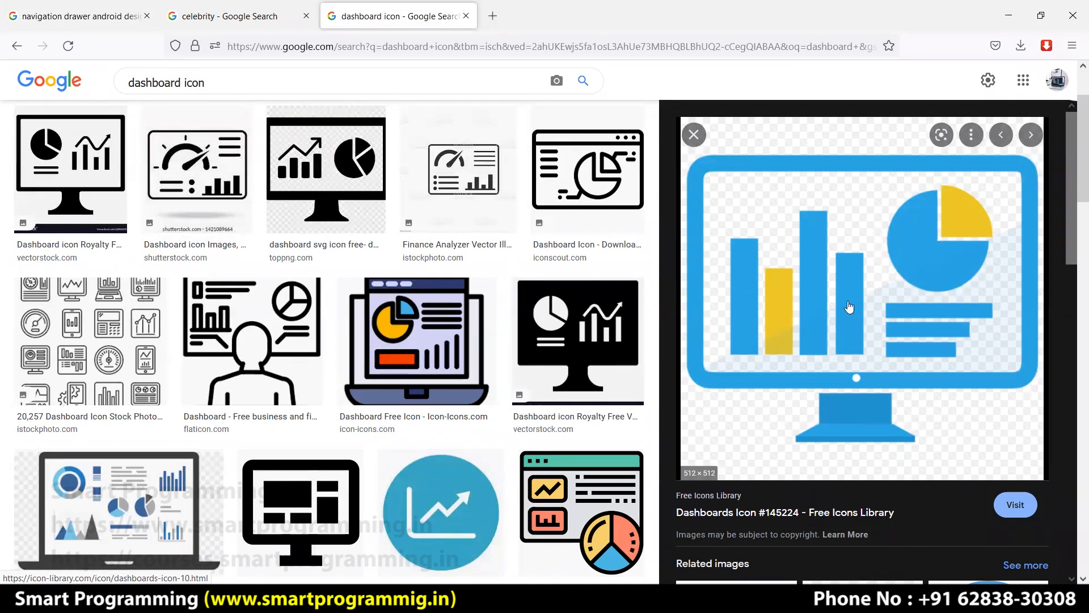
key("ctrl+minus")
key("ctrl+minus")
key("ctrl+minus")
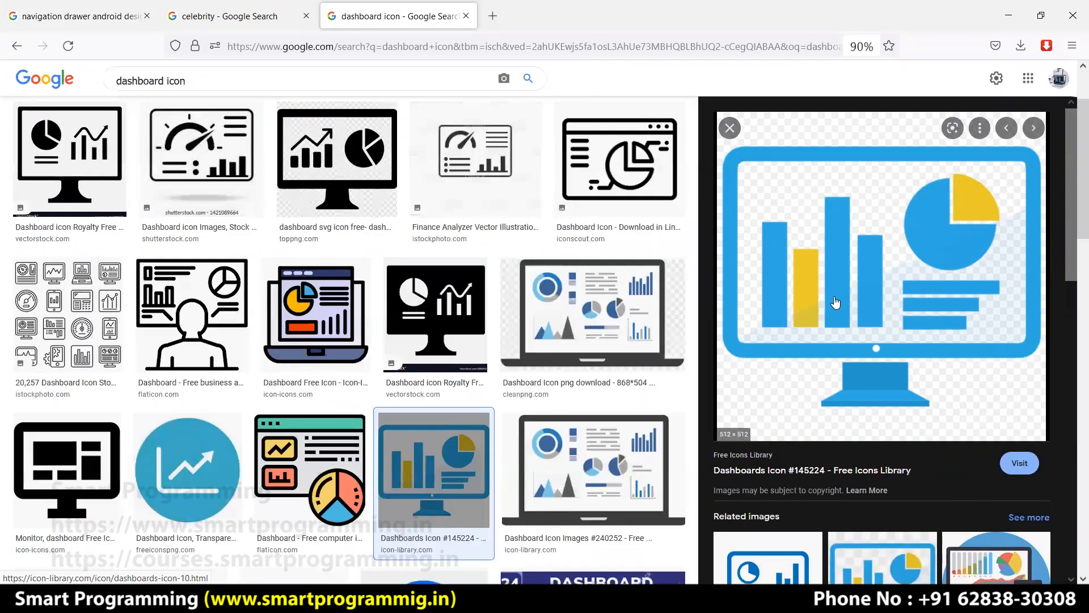
key("ctrl+0")
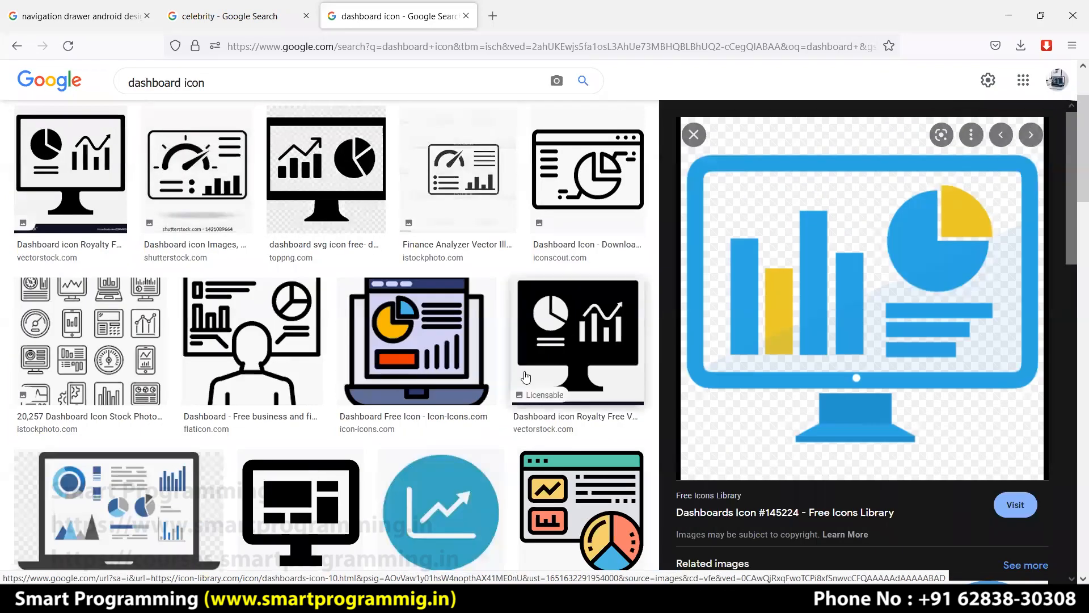
key("alt+Tab")
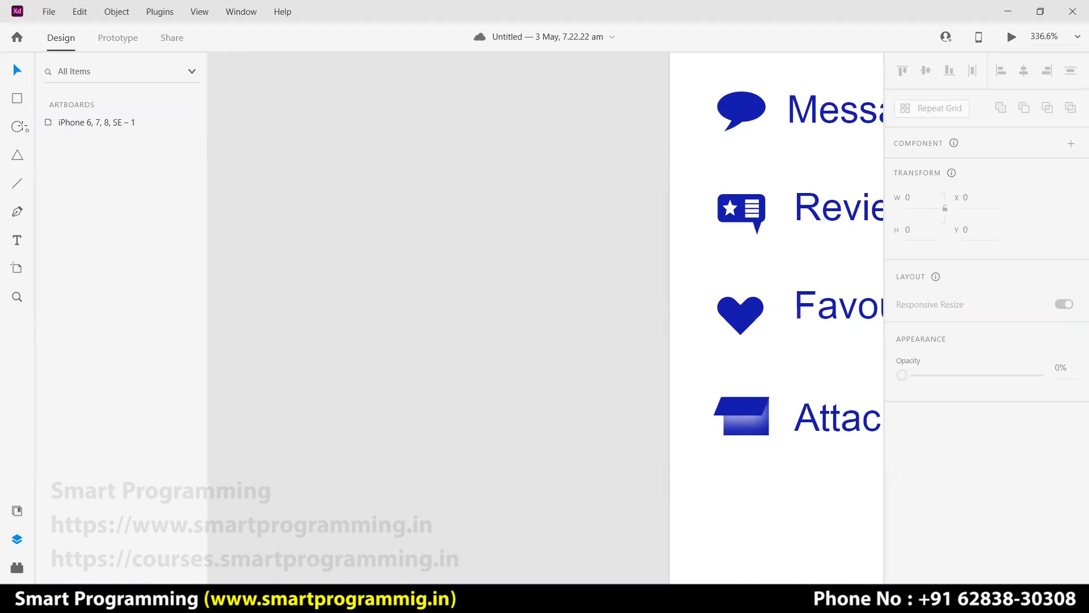
Draw a circle and a triangle, rotating the triangle so its point reaches the circle's centre.
left_click_drag(292, 164, 514, 421)
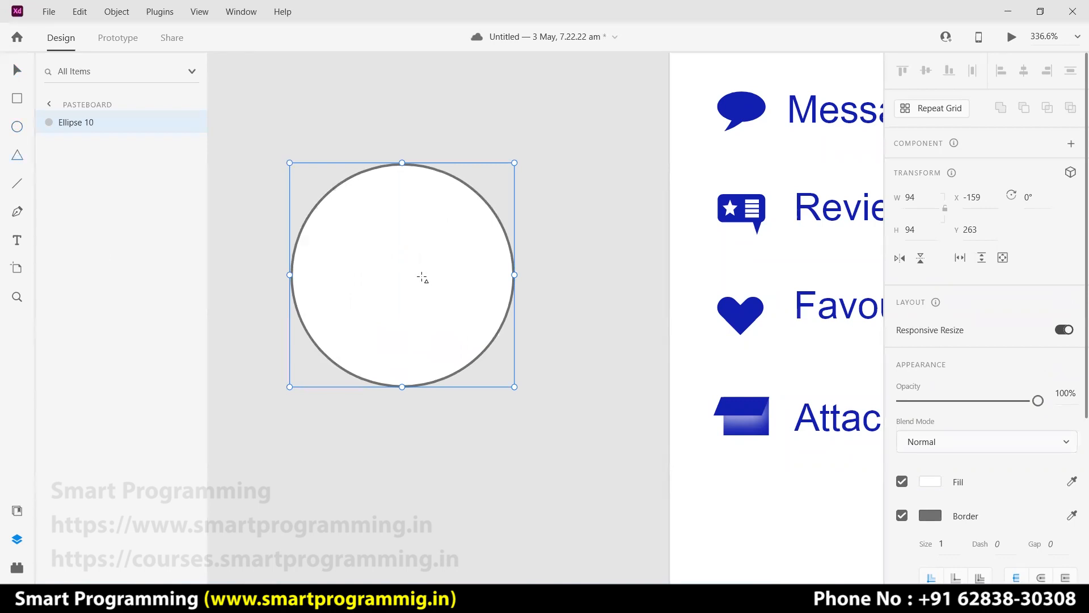
mouse_move(548, 220)
left_mouse_down()
mouse_move(452, 301)
mouse_move(401, 326)
mouse_move(437, 353)
mouse_move(400, 348)
left_mouse_up()
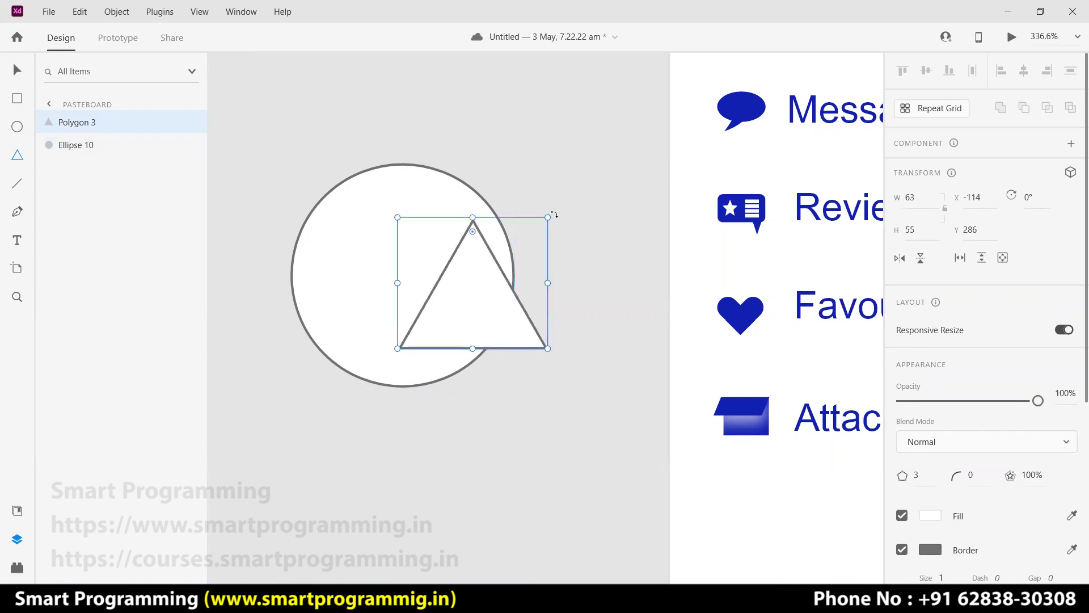
left_click_drag(553, 214, 391, 248)
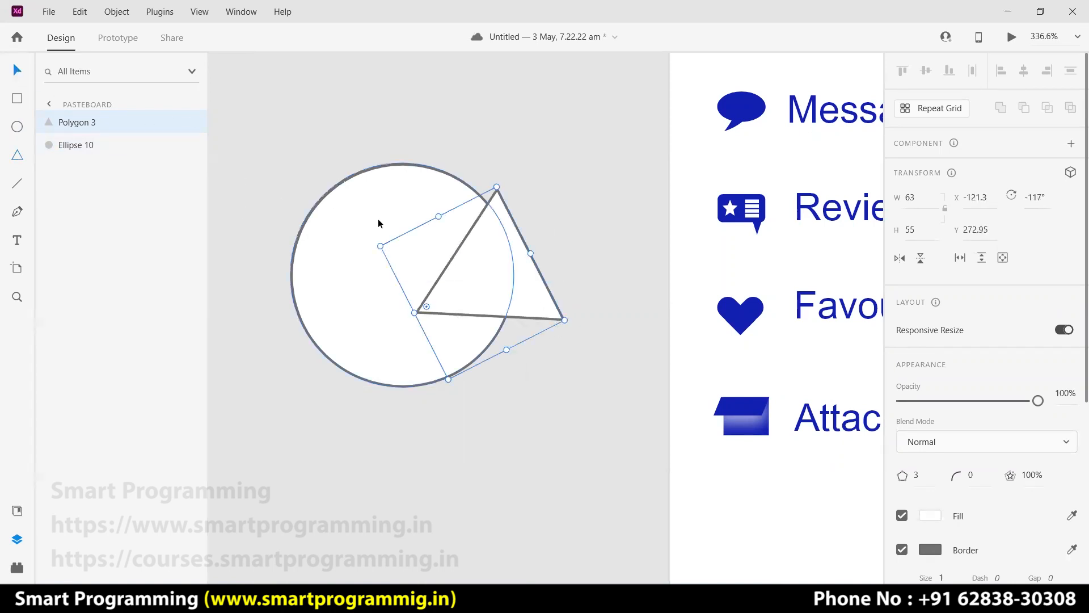
left_click_drag(478, 267, 465, 225)
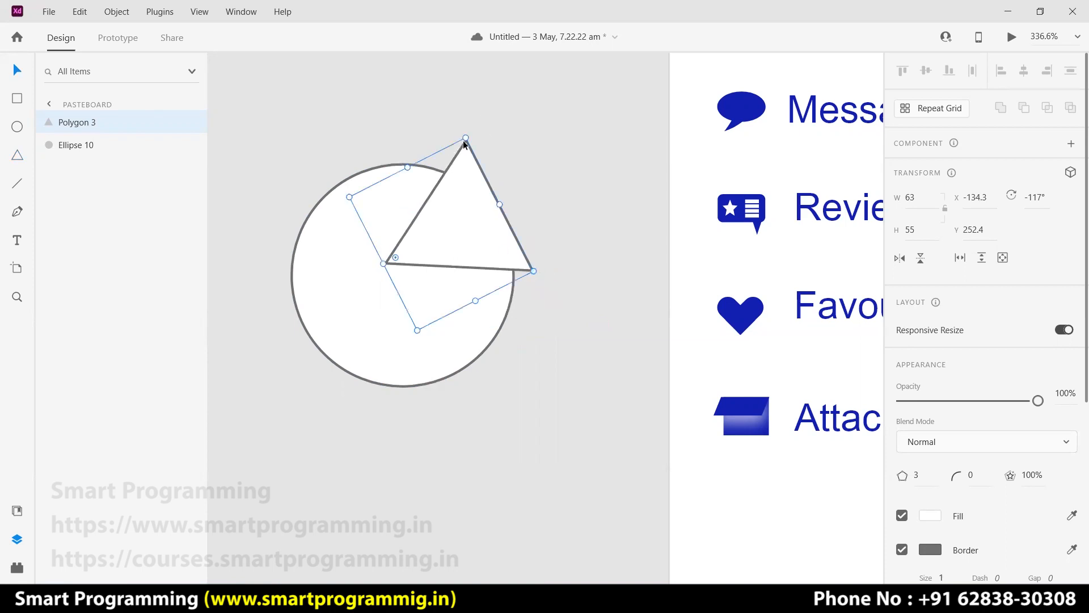
left_click_drag(466, 135, 435, 137)
left_click_drag(459, 222, 577, 148)
Duplicate the triangle and subtract both triangles from the circle.
key("ctrl+d")
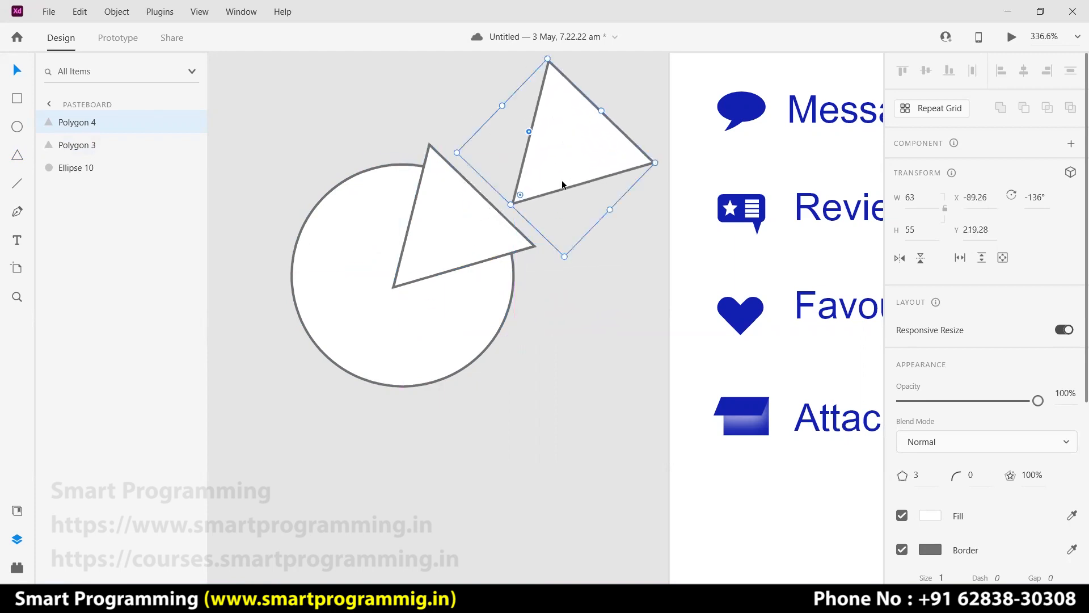
left_click_drag(547, 333, 366, 238)
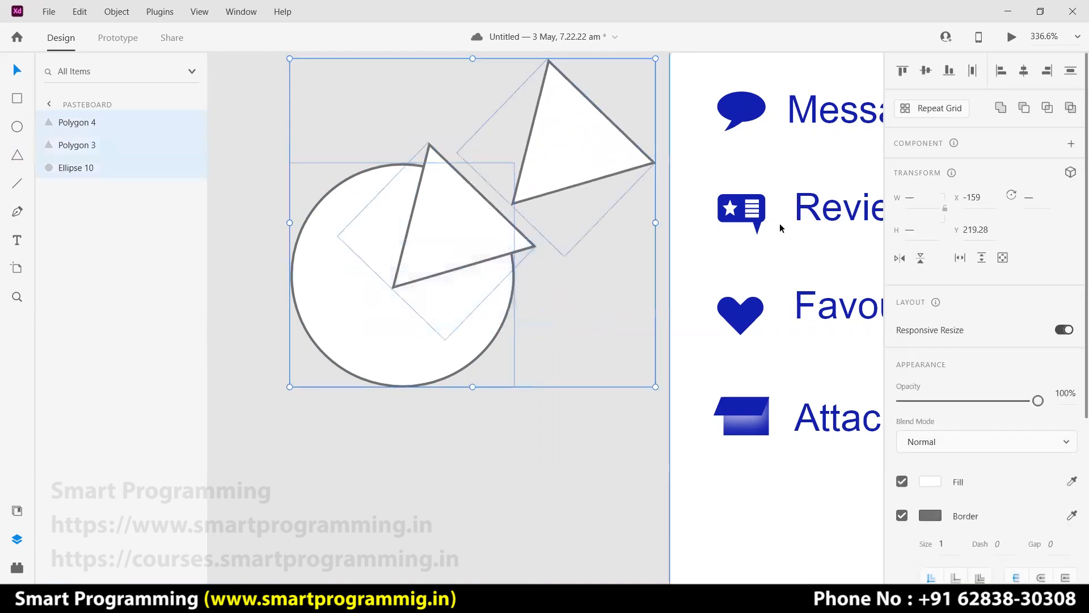
left_click(1026, 111)
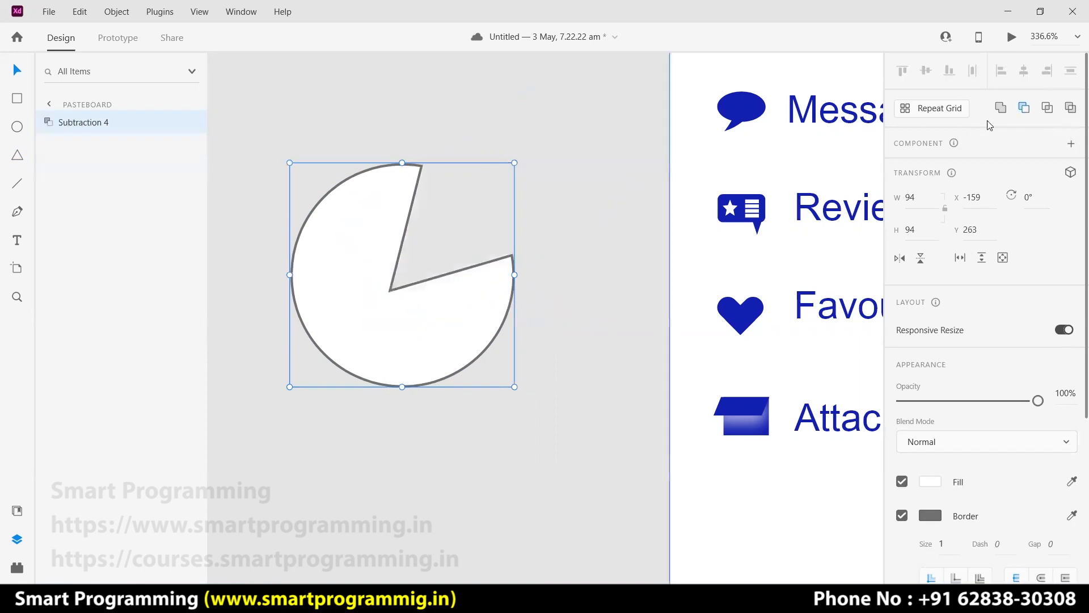
Undo the cut and subtract only the first triangle from the circle.
left_click(558, 158)
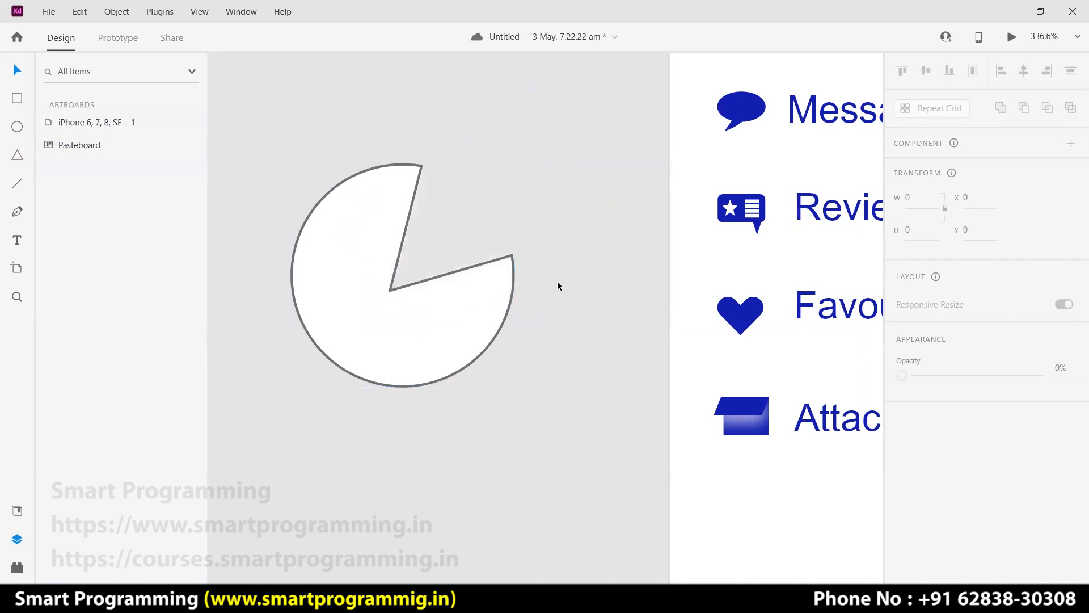
key("ctrl+z")
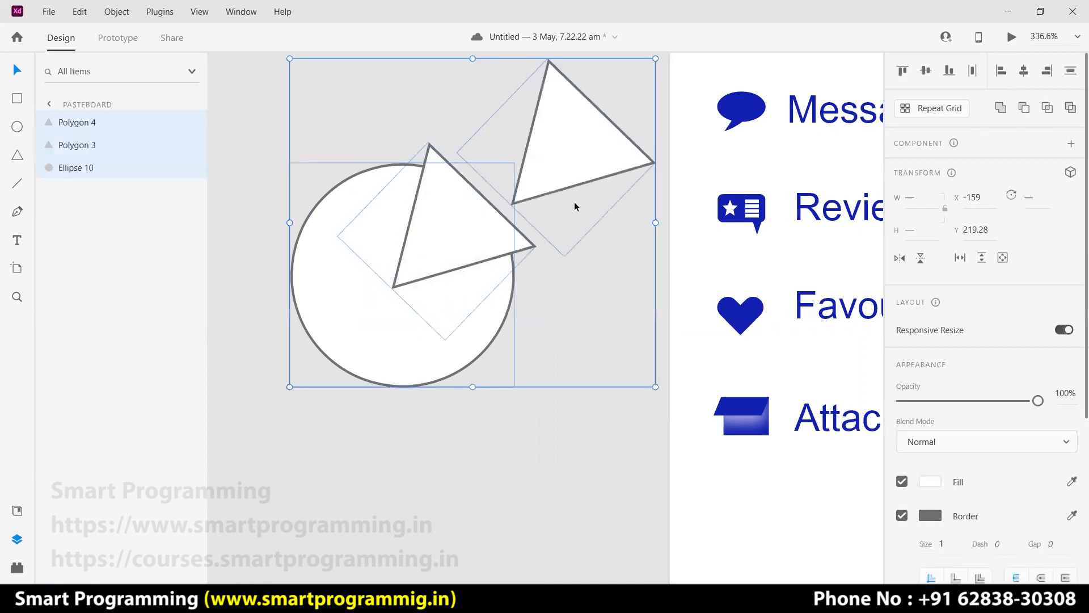
left_click(568, 411)
left_click_drag(413, 400, 406, 274)
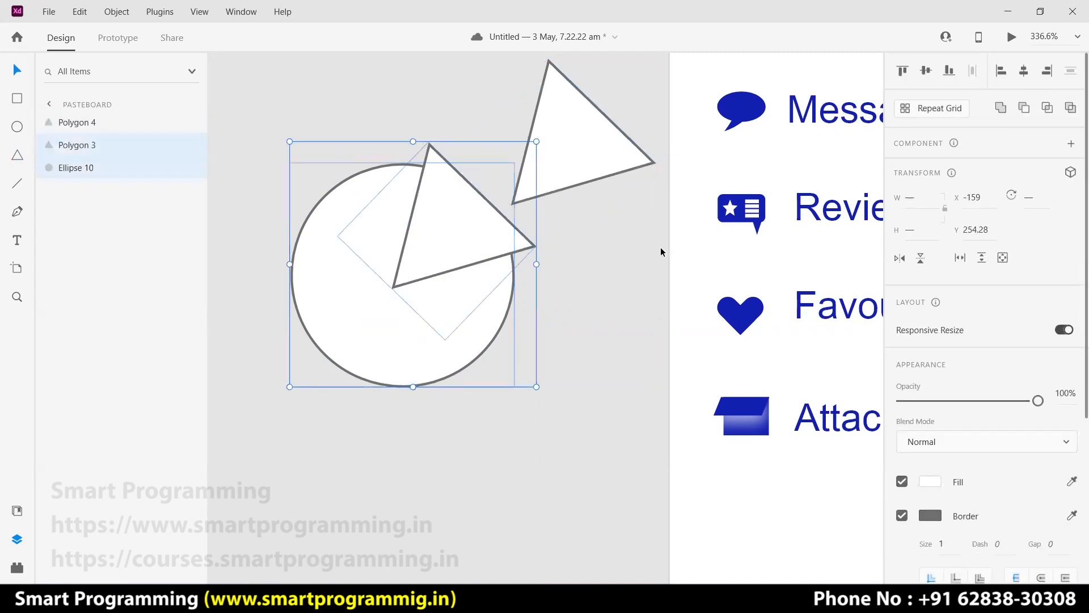
left_click(1024, 108)
Fit the remaining triangle into the wedge at about 50×45 and remove both pieces' outlines.
left_click(619, 150)
left_click_drag(569, 173, 464, 237)
mouse_move(492, 183)
left_mouse_down()
mouse_move(481, 190)
mouse_move(495, 183)
left_mouse_up()
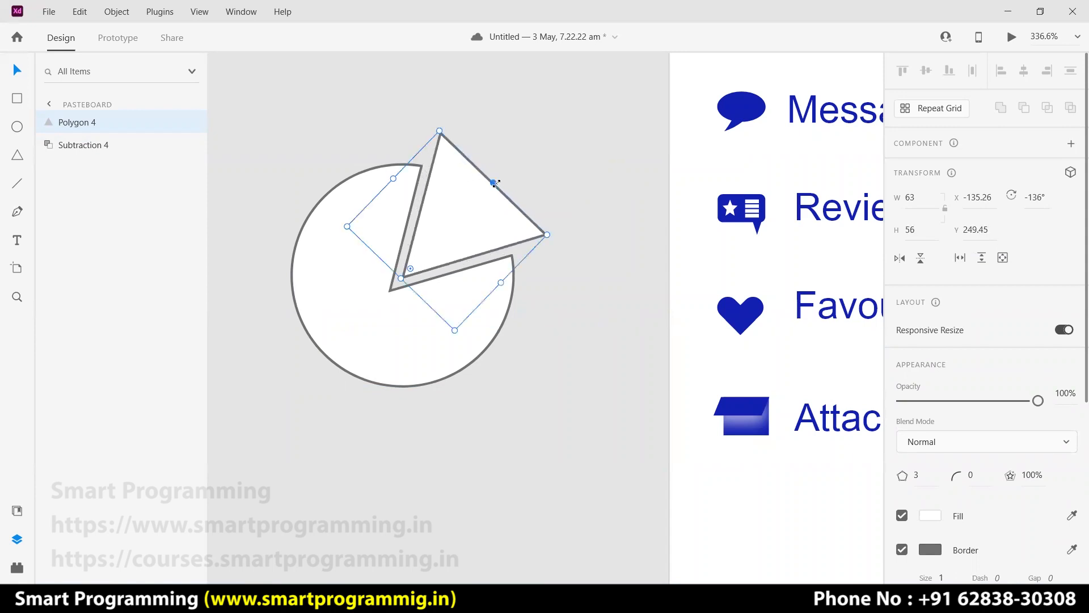
left_click_drag(547, 233, 478, 234)
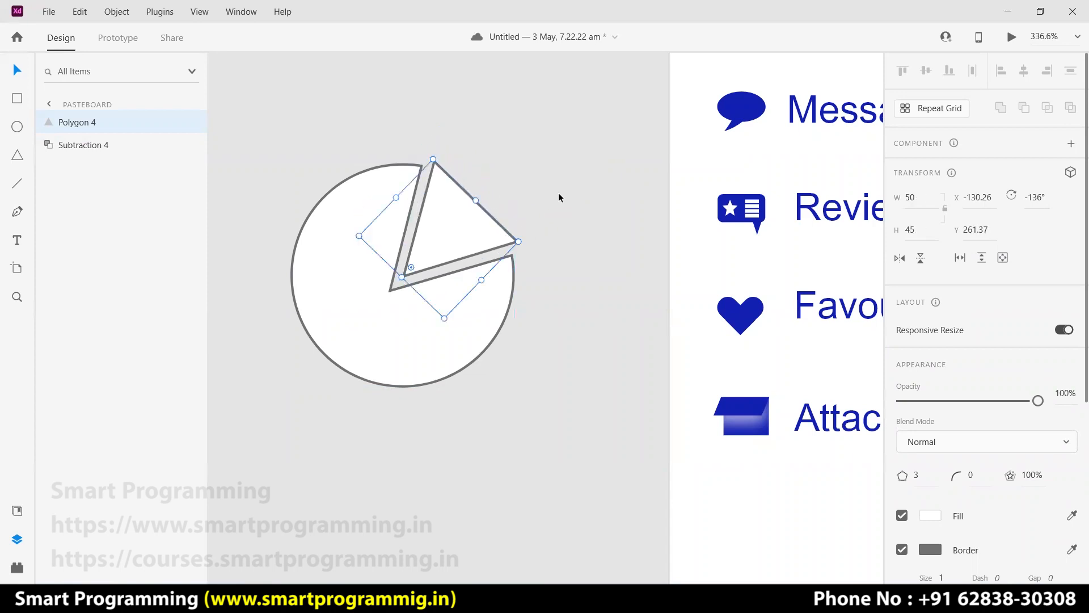
left_click(537, 328)
left_click_drag(466, 317, 372, 239)
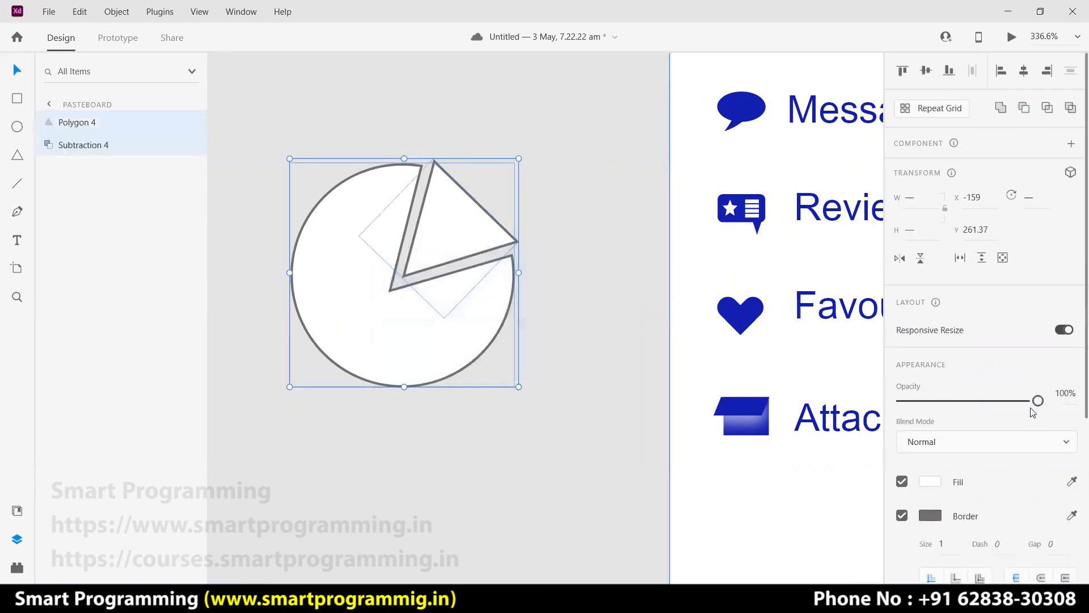
left_click(901, 516)
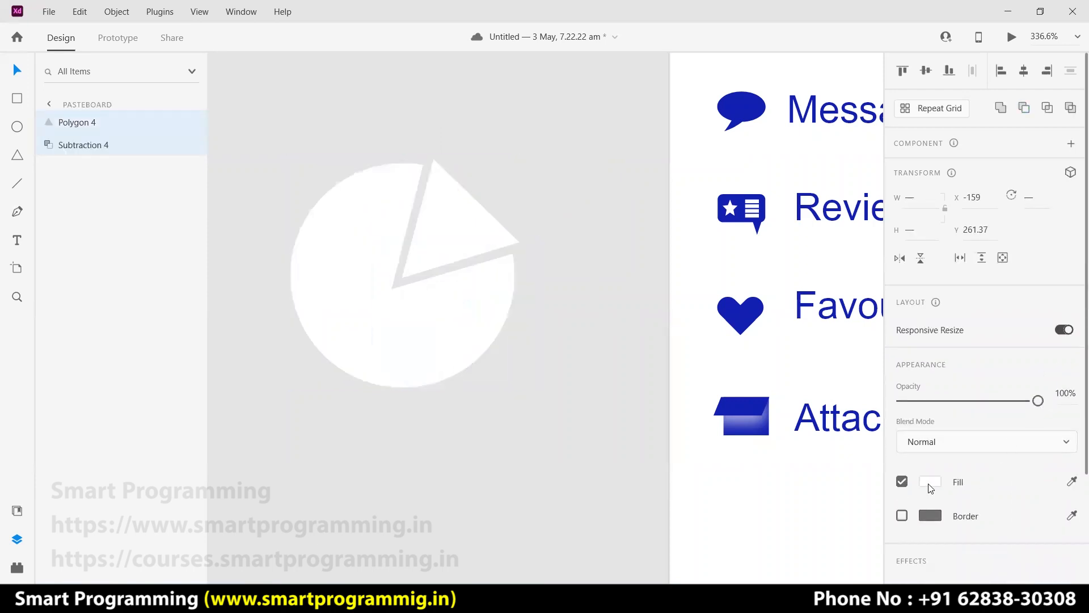
Fill the pie pieces with the saved blue, group them, and shrink the group.
left_click(930, 484)
left_click(755, 561)
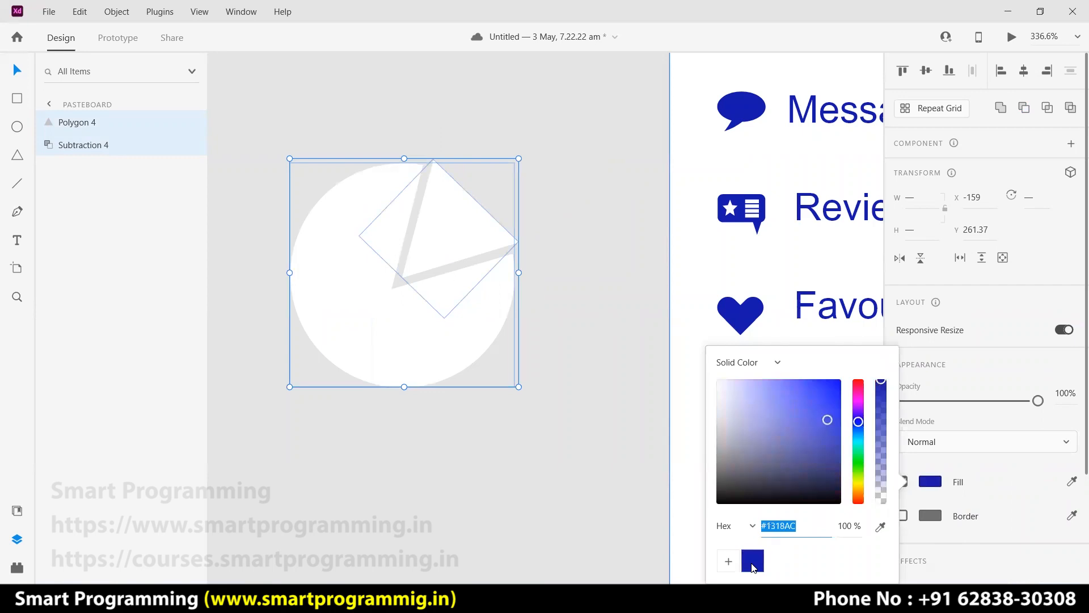
left_click(600, 340)
left_click_drag(549, 418, 364, 201)
key("ctrl+g")
left_click(551, 419)
left_click(428, 341)
left_click_drag(519, 387, 532, 413)
Nudge the triangle slice, regroup the pie as Group 8 and shrink it to about 23×23 below Attachments.
double_click(480, 234)
left_click_drag(477, 241, 480, 247)
left_click(620, 311)
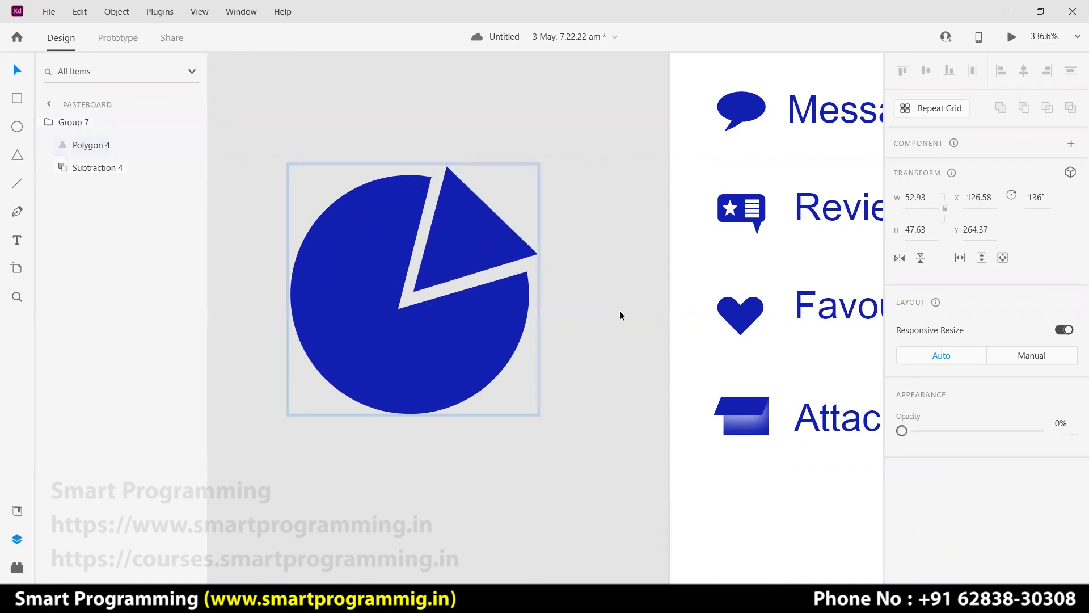
left_click_drag(437, 312, 366, 234)
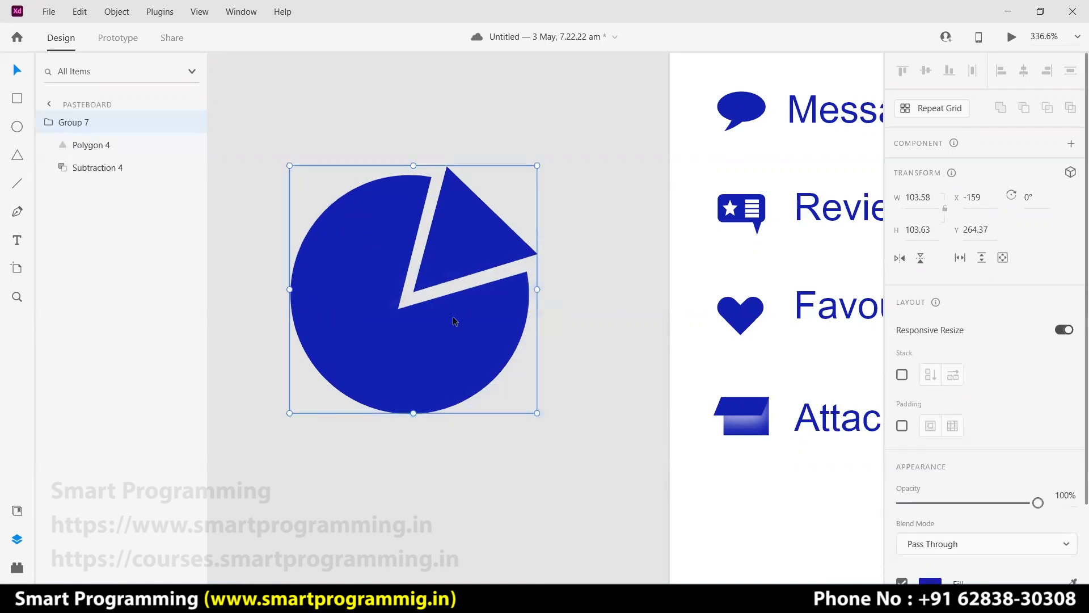
key("ctrl+g")
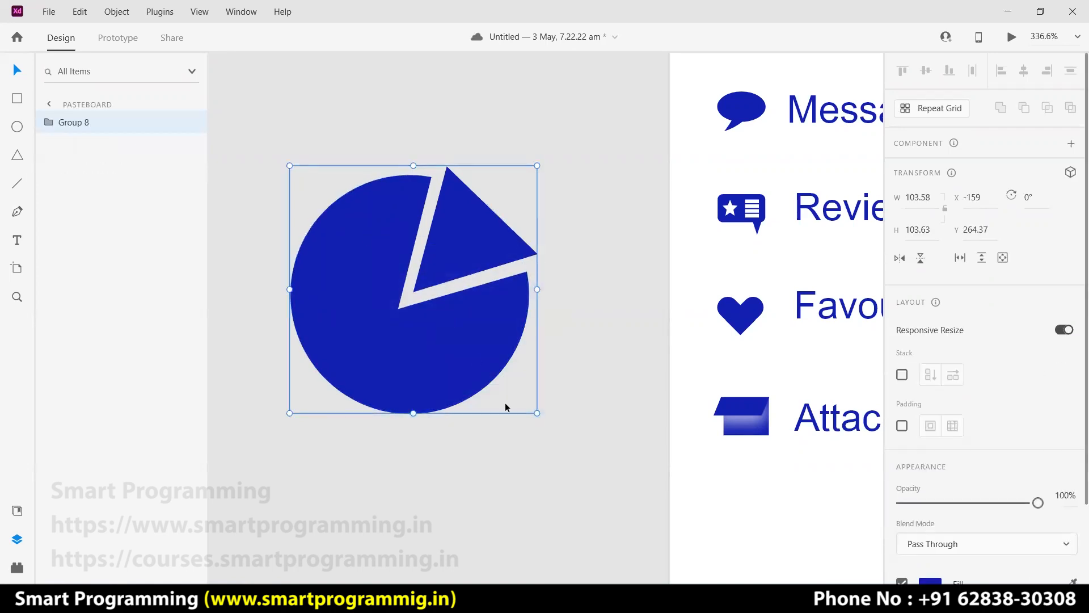
left_click_drag(538, 413, 786, 520)
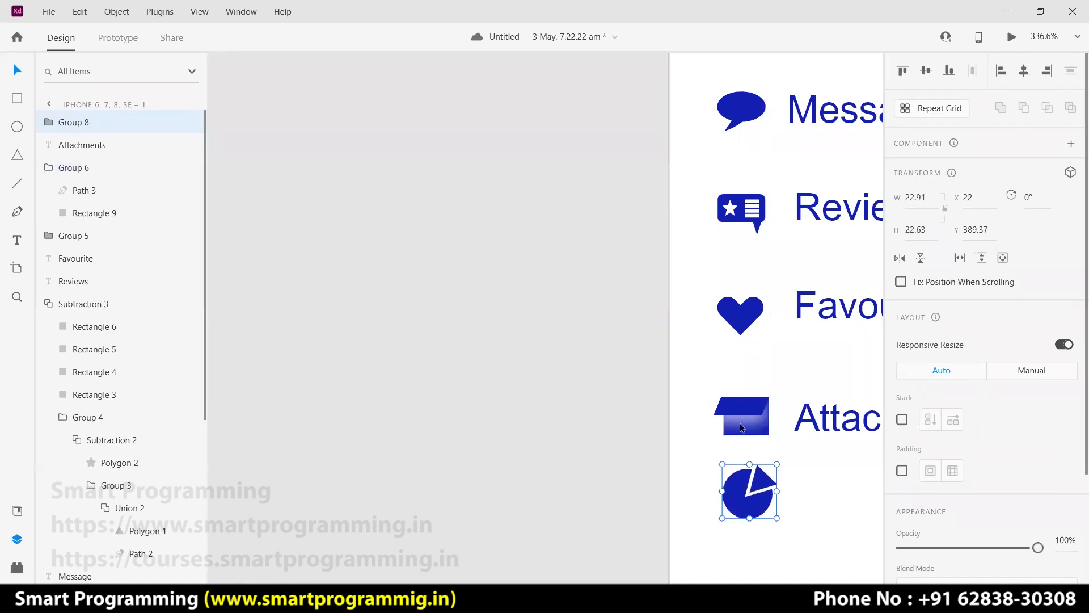
left_click(628, 390)
key("ctrl+0")
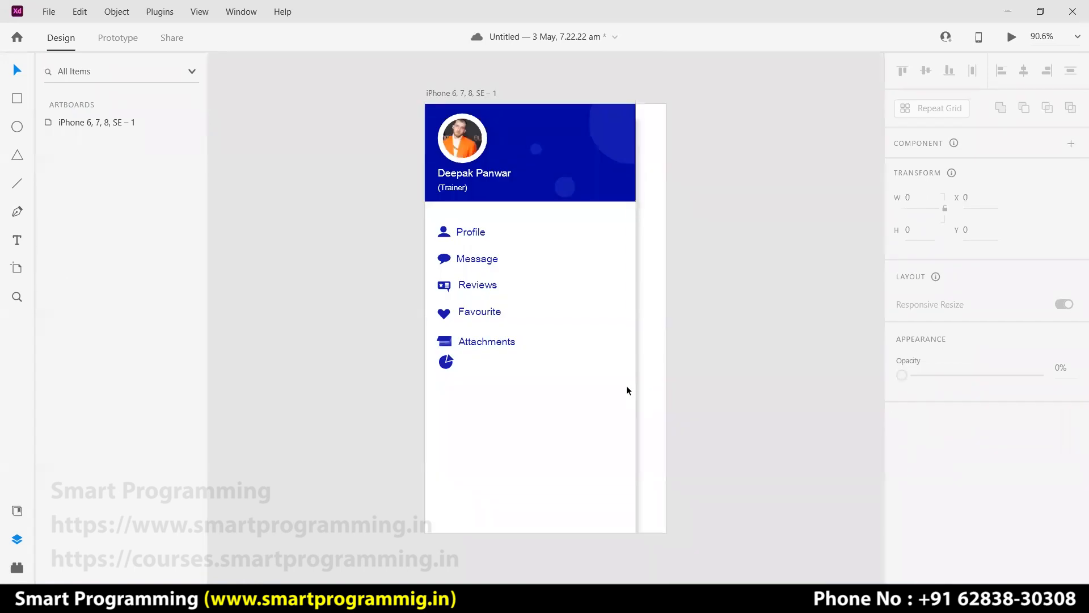
left_click_drag(448, 365, 447, 374)
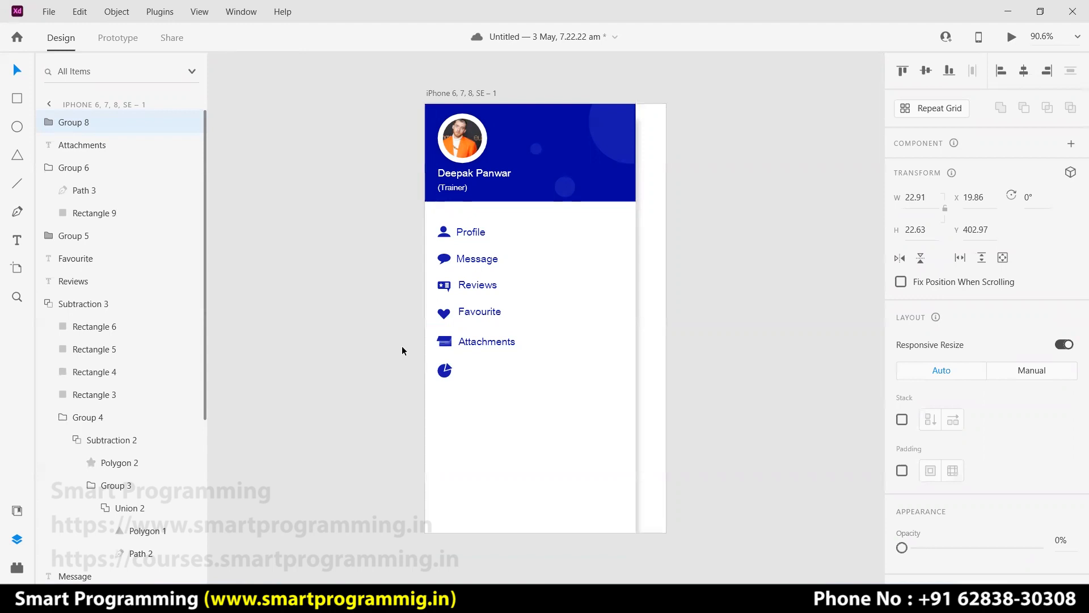
left_click(404, 348)
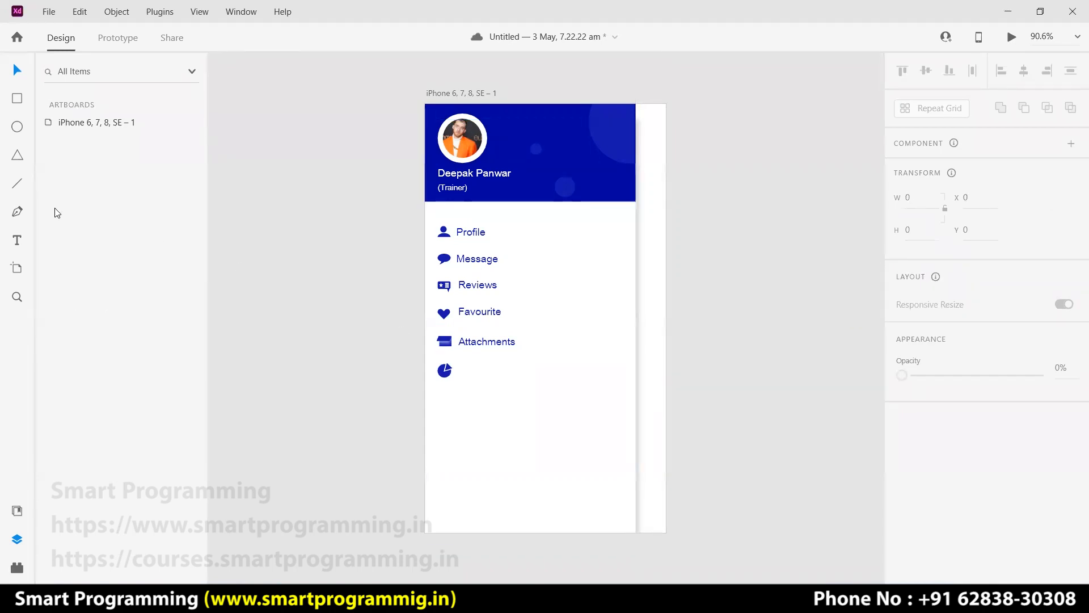
left_click(17, 240)
left_click(532, 358)
type("Das")
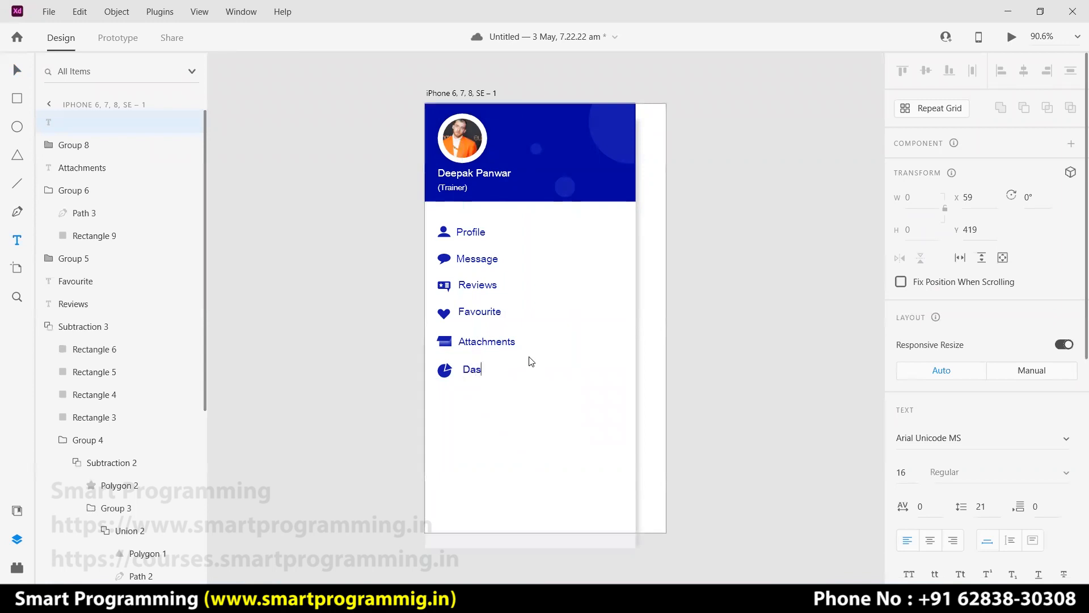
type("hBp")
key("BackSpace")
type("oa")
key("BackSpace")
type("b")
key("Escape")
left_click(19, 74)
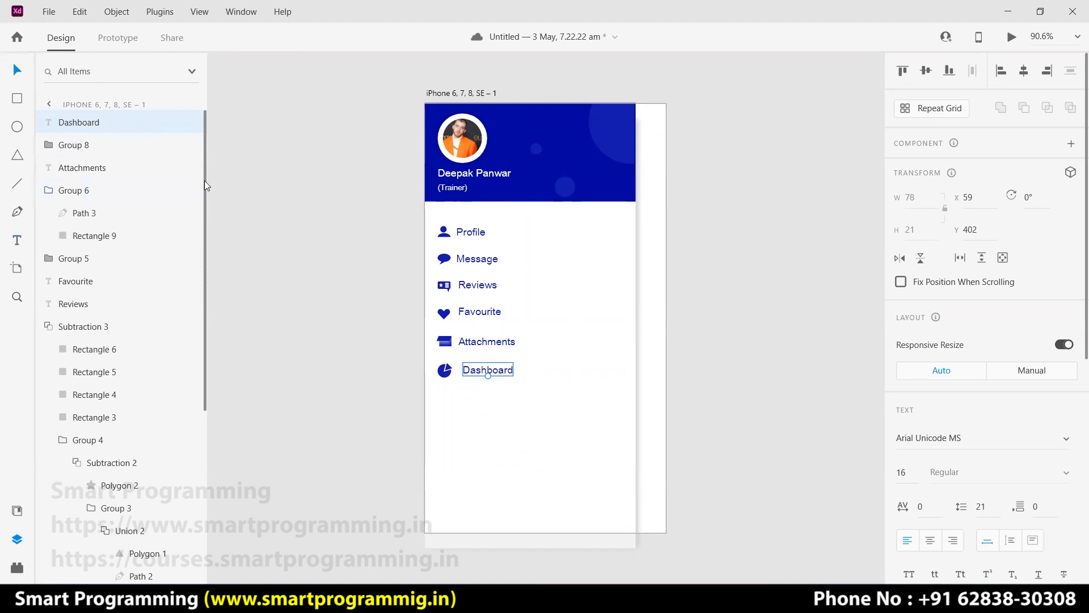
left_click_drag(495, 372, 490, 374)
left_click(822, 309)
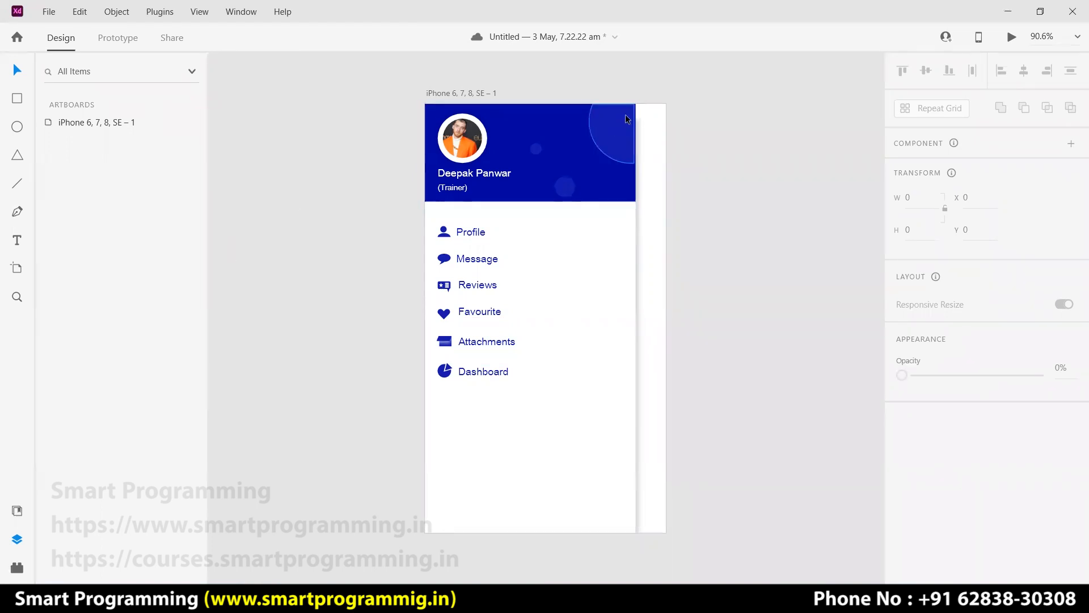
Draw a large circle and a tall narrow bar beside the artboard, centred on each other.
left_click(17, 127)
left_click_drag(260, 210, 384, 343)
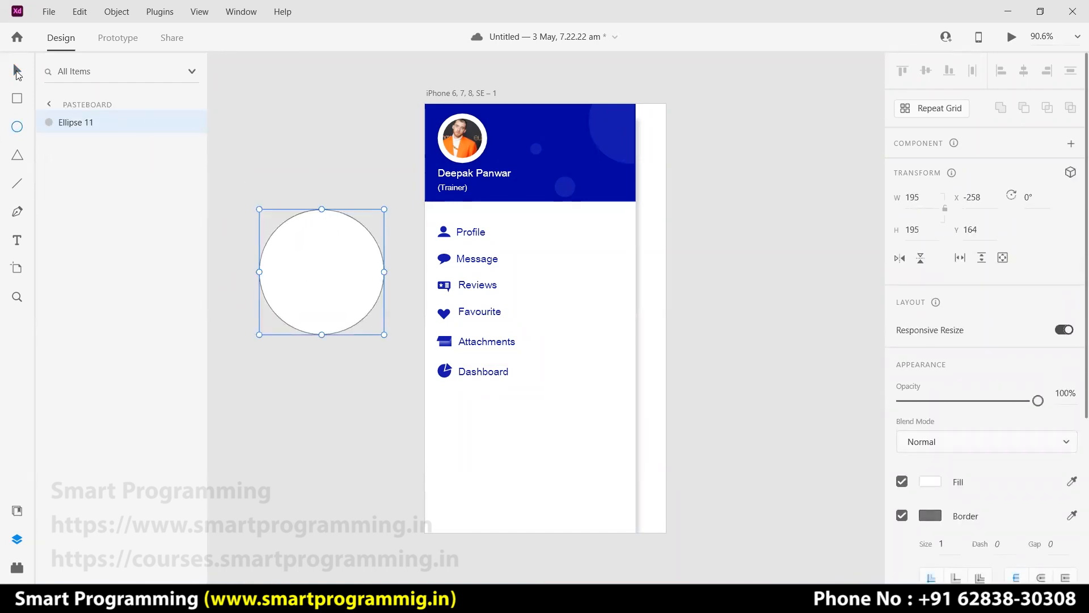
left_click(17, 99)
left_click_drag(310, 190, 335, 357)
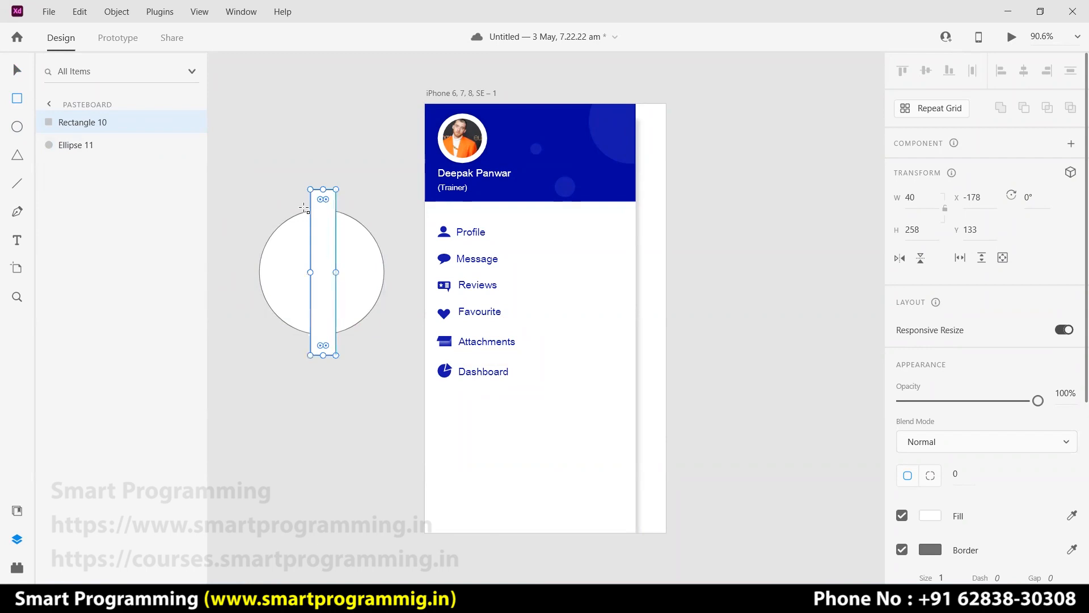
left_click(17, 72)
left_click_drag(267, 183, 351, 363)
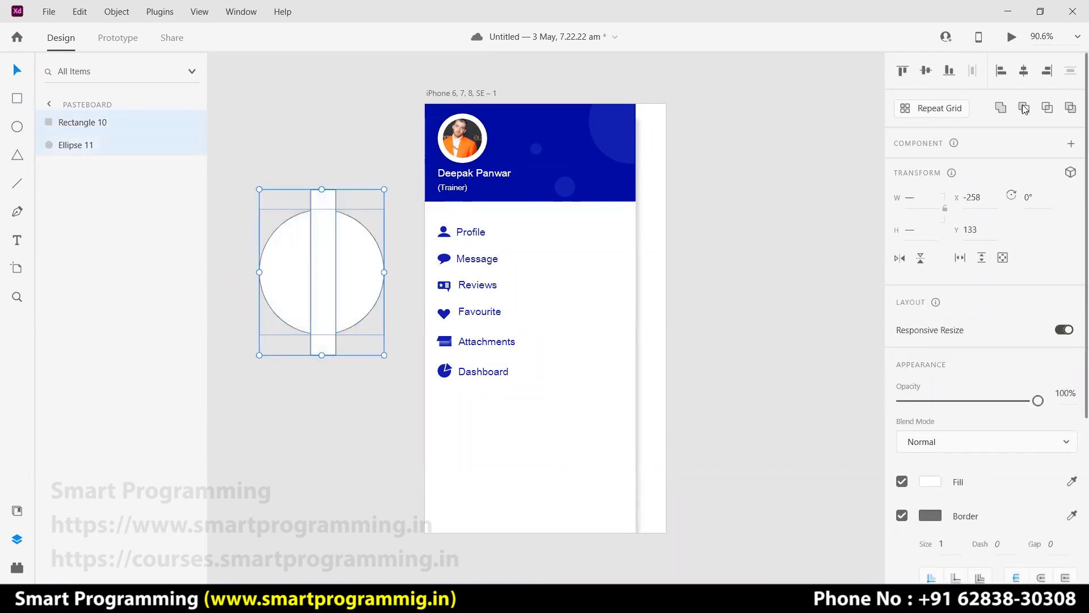
left_click(927, 72)
left_click(1026, 73)
left_click(366, 147)
Duplicate the bar horizontally and on both diagonals, then union everything into a 258 × 258 gear.
left_click(331, 274)
key("ctrl+d")
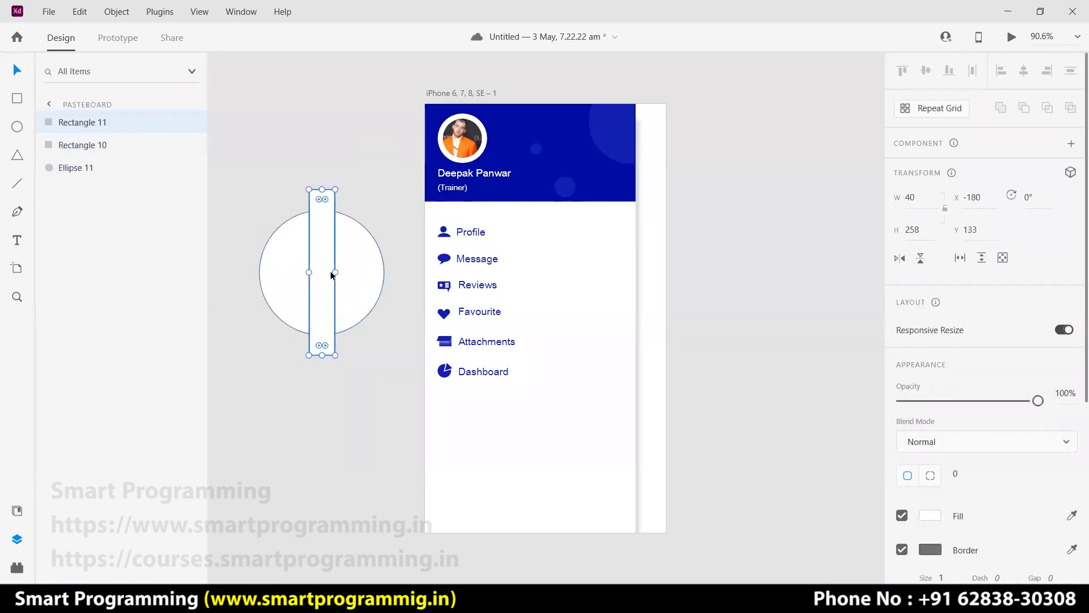
left_click_drag(338, 185, 230, 256)
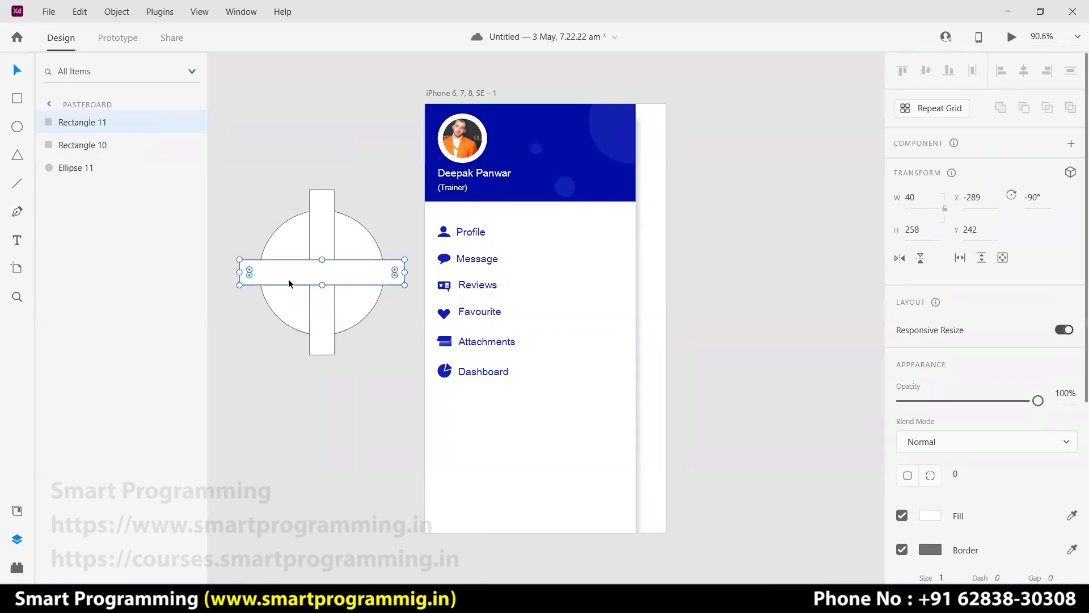
key("ctrl+d")
left_click_drag(409, 256, 358, 219)
left_click(373, 278)
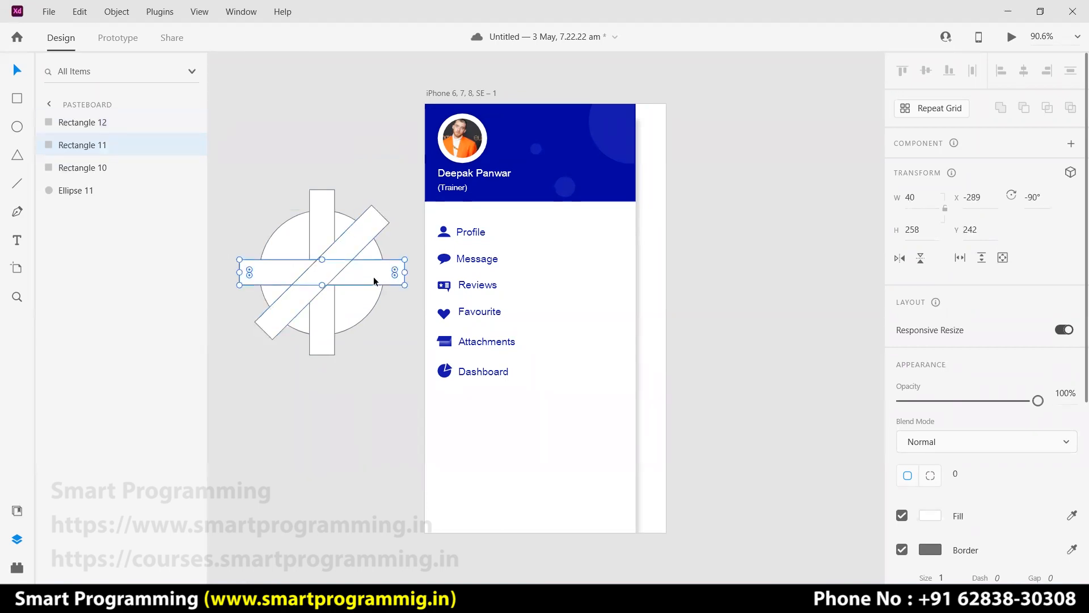
key("ctrl+d")
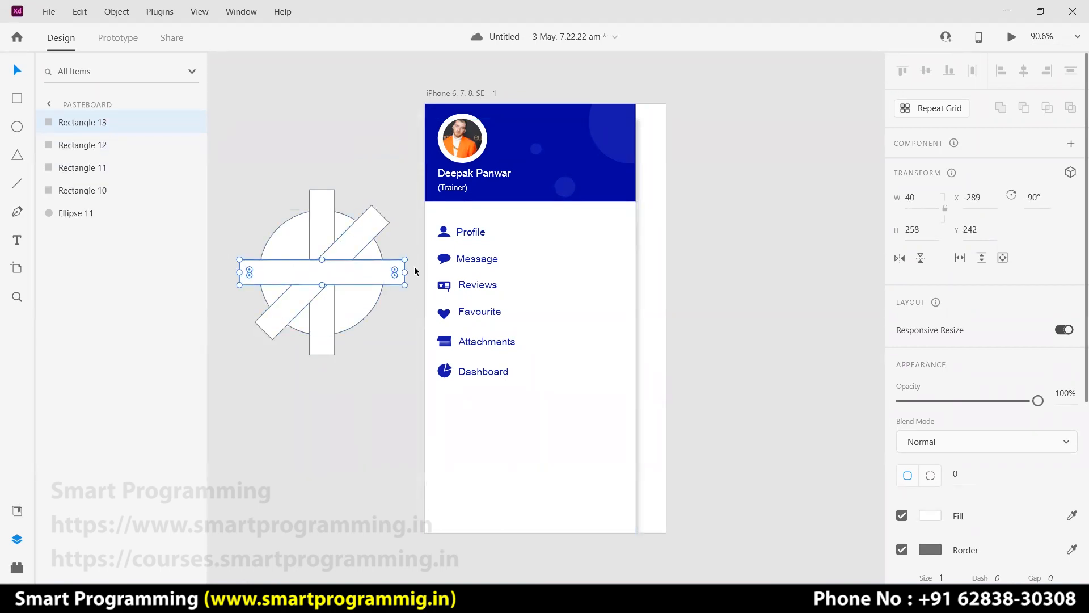
left_click_drag(408, 286, 263, 205)
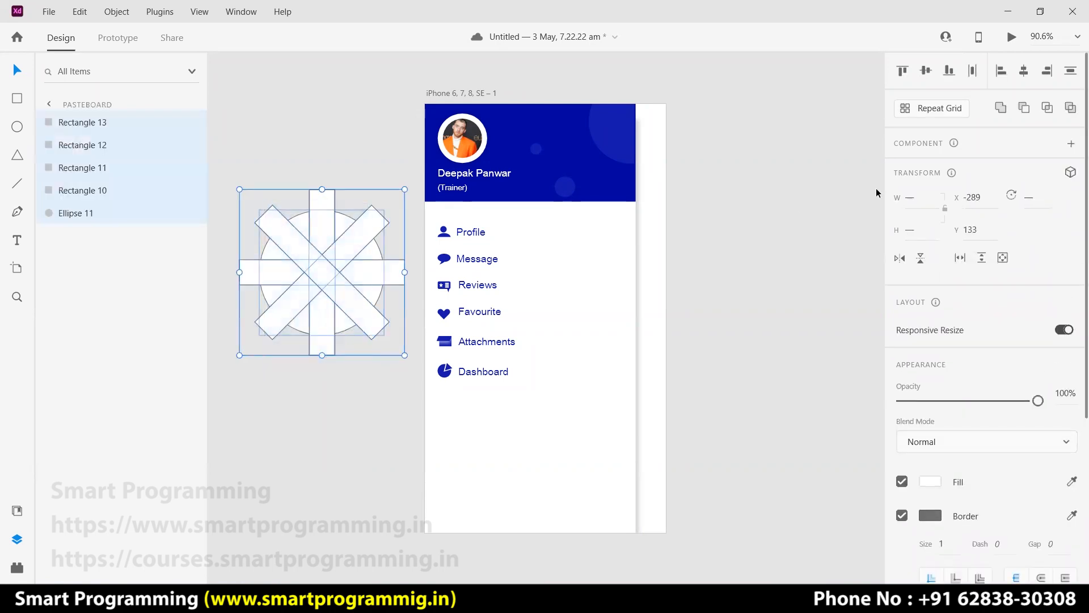
left_click(1001, 108)
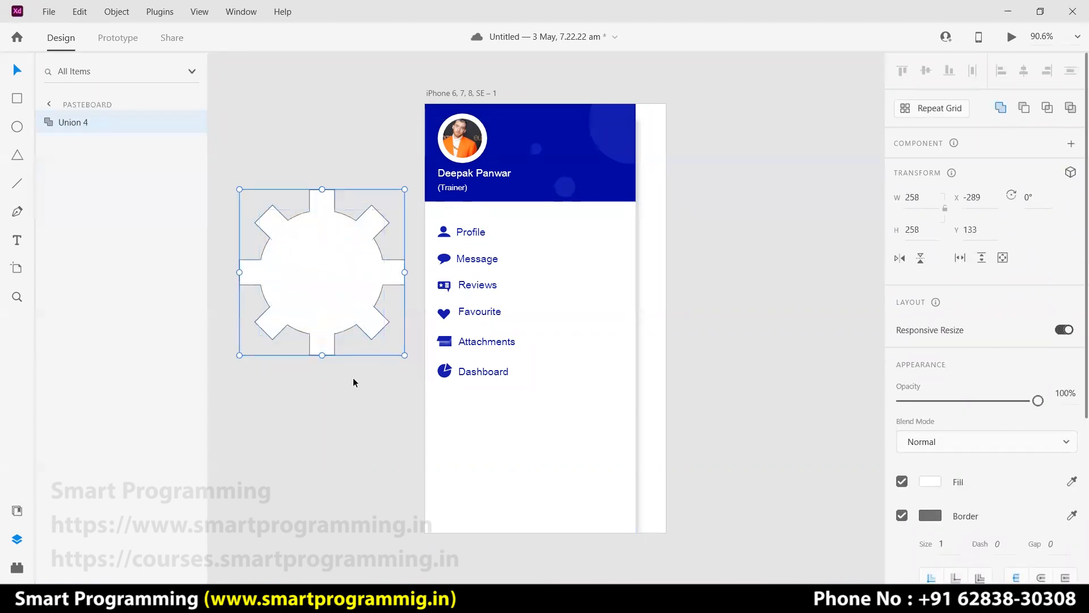
left_click(334, 399)
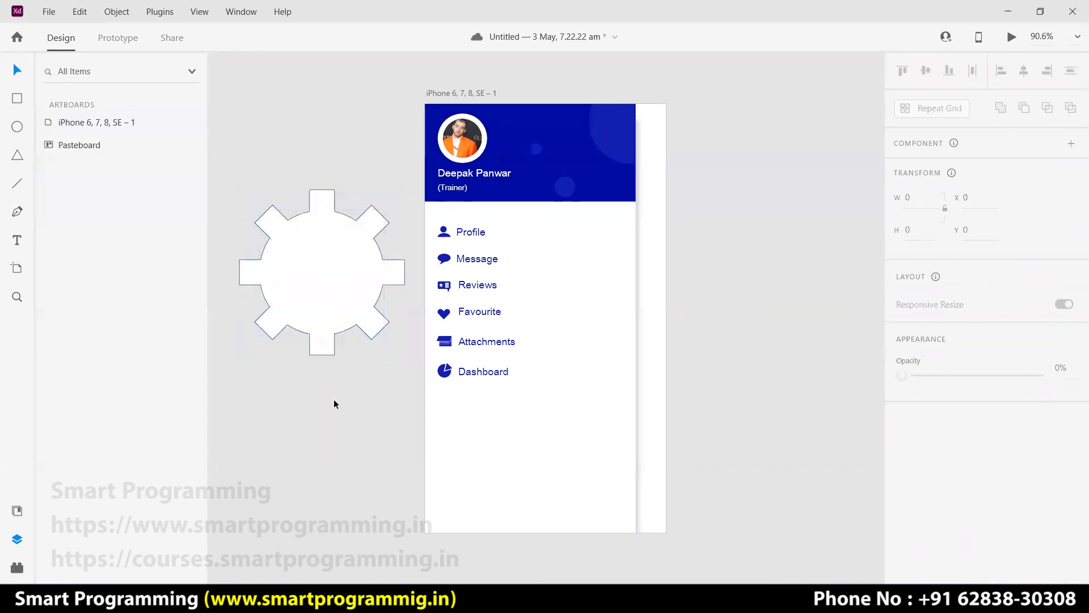
Draw a small circle at the gear's centre and subtract it to cut a hole.
left_click(17, 128)
mouse_move(296, 239)
left_mouse_down()
mouse_move(318, 291)
mouse_move(383, 326)
mouse_move(316, 306)
mouse_move(338, 294)
mouse_move(334, 273)
left_mouse_up()
left_click(18, 71)
left_click_drag(365, 394, 299, 244)
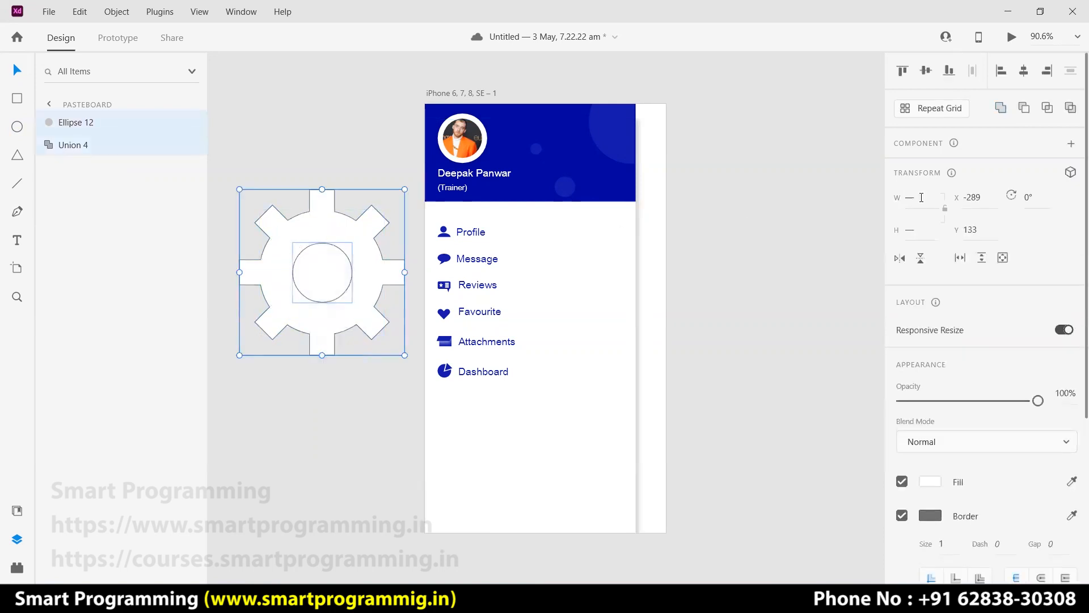
left_click(1024, 108)
Remove the gear's border and give it a blue fill.
left_click_drag(356, 393, 328, 275)
left_click(902, 515)
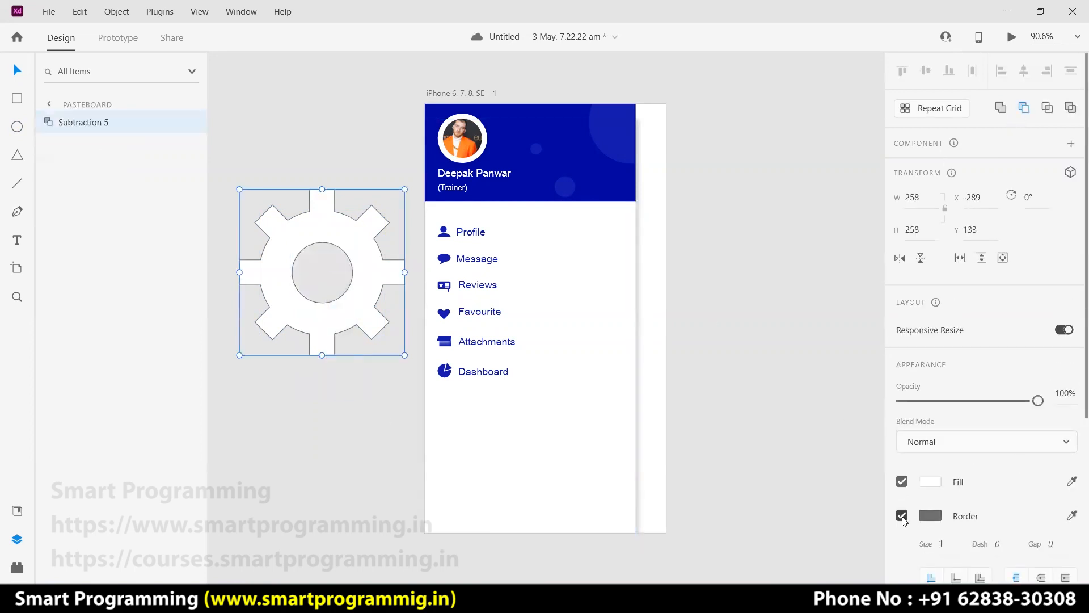
left_click(933, 482)
left_click(759, 557)
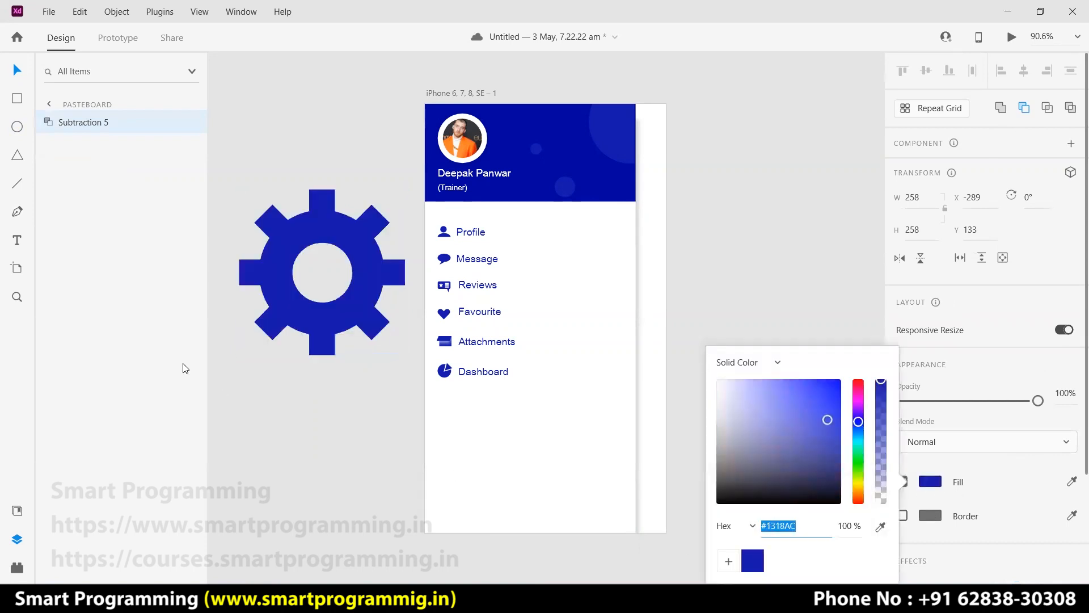
left_click(293, 357)
Group the gear and shrink it to 24 × 24 icon size.
left_click(321, 346)
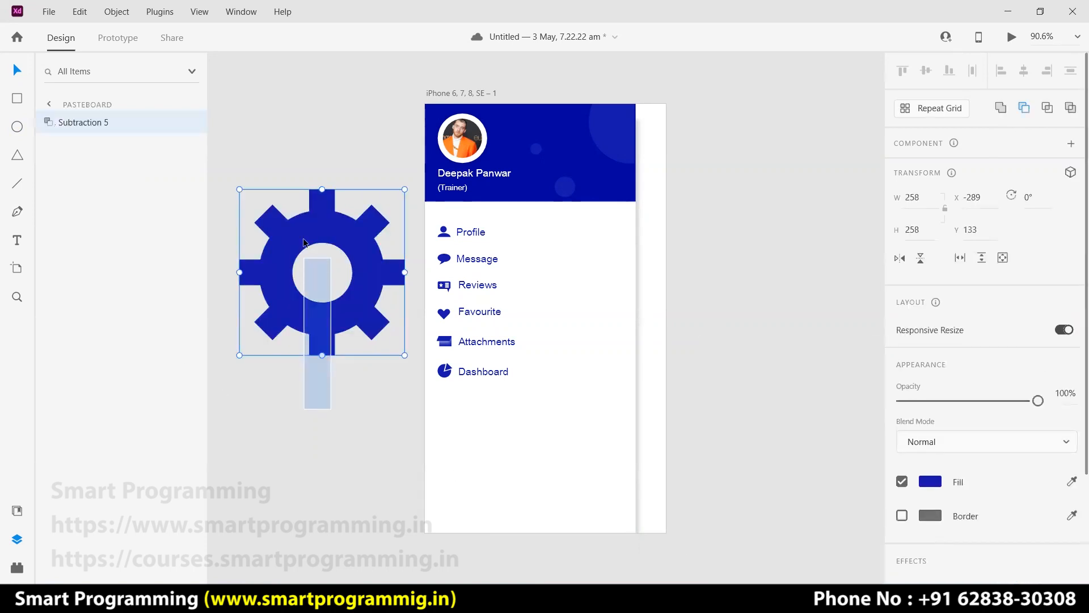
key("ctrl+g")
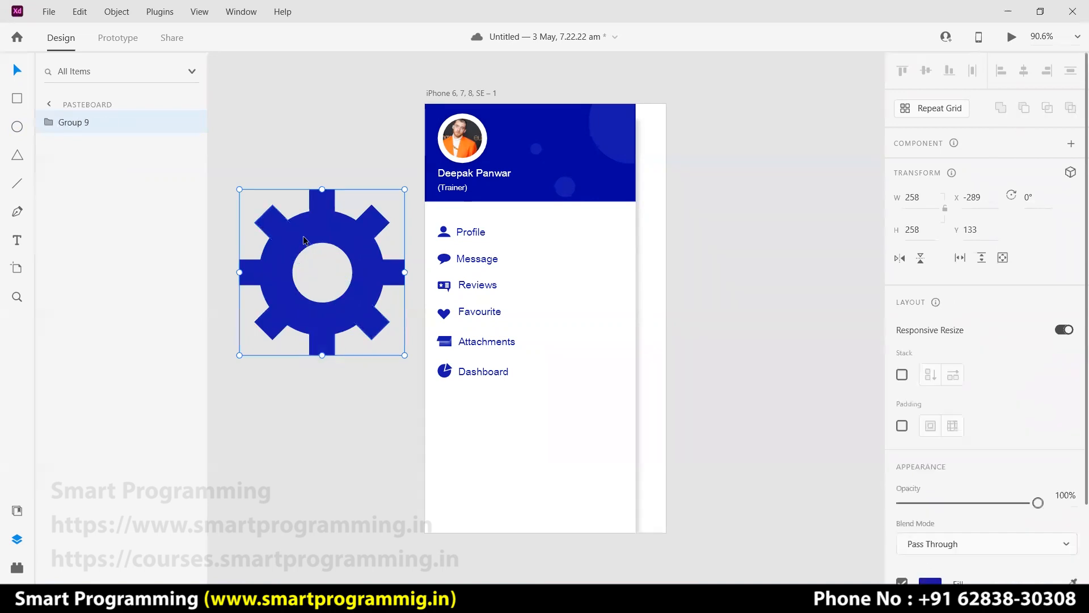
left_click(384, 426)
left_click(367, 316)
left_click_drag(405, 355, 262, 212)
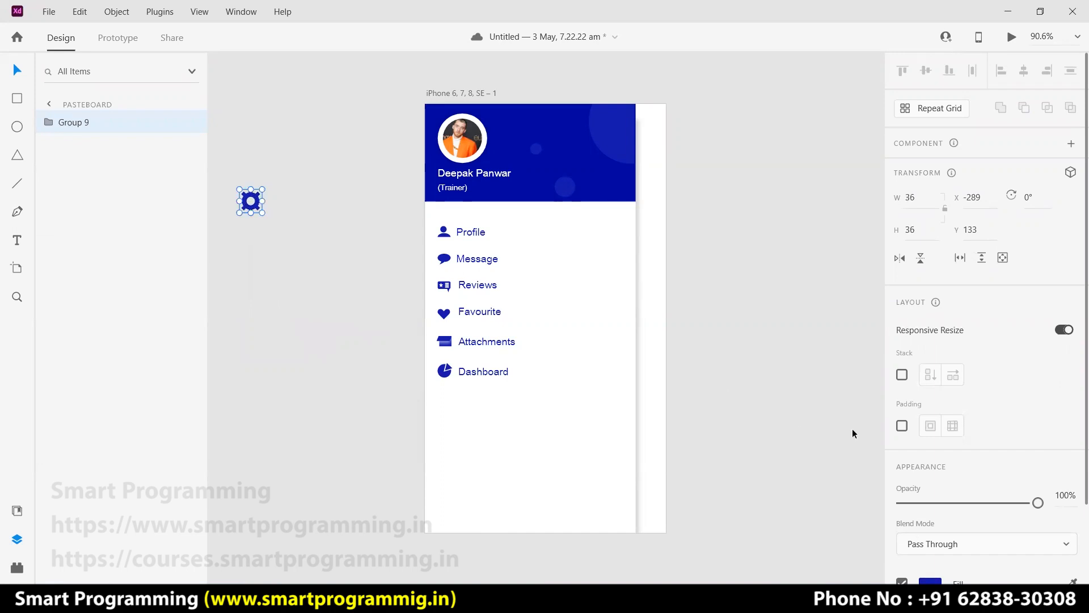
Fill the gear white #FFFFFF and place it in the header's top-right corner.
scroll(955, 448, "down", 2)
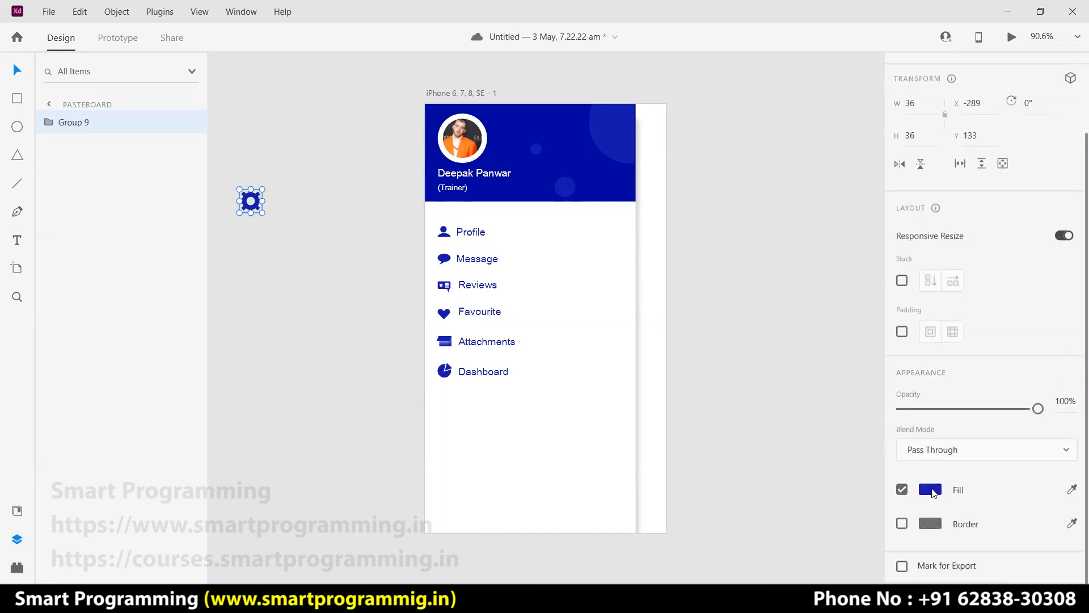
left_click(930, 489)
left_click_drag(750, 430, 671, 332)
left_click(375, 304)
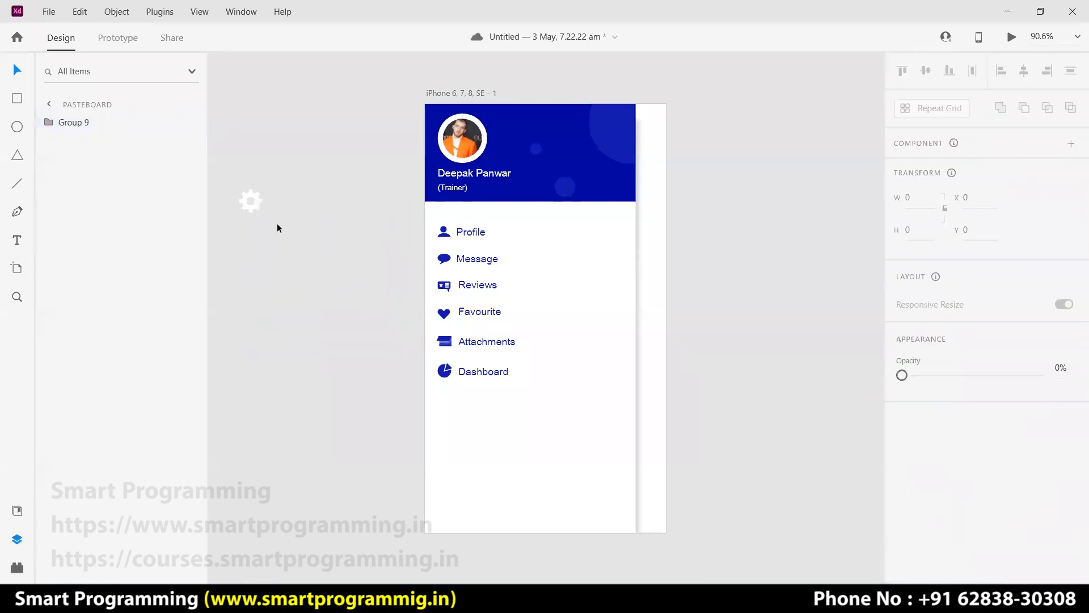
left_click_drag(252, 206, 616, 125)
left_click(715, 151)
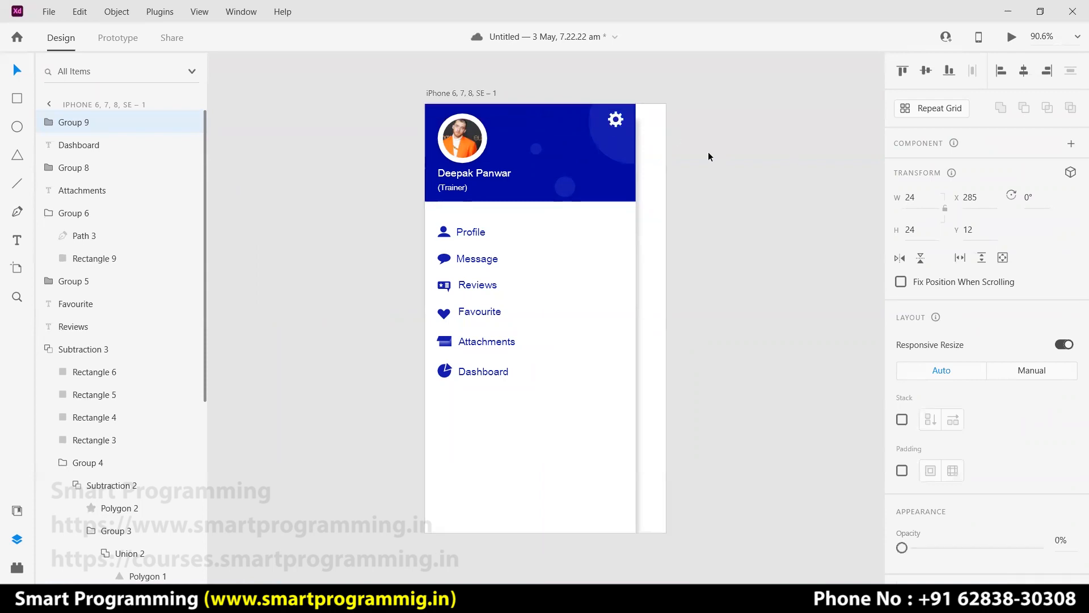
left_click(685, 153)
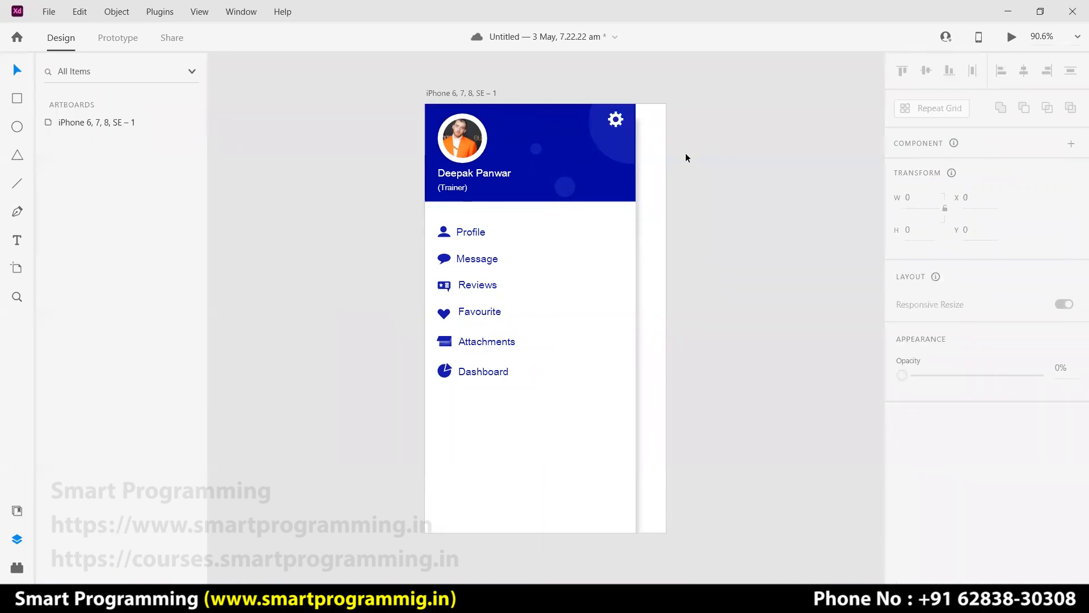
Fit the artboard in view and add a 16-pt 'Logout' label below Dashboard near the drawer bottom.
scroll(658, 165, "up", 5)
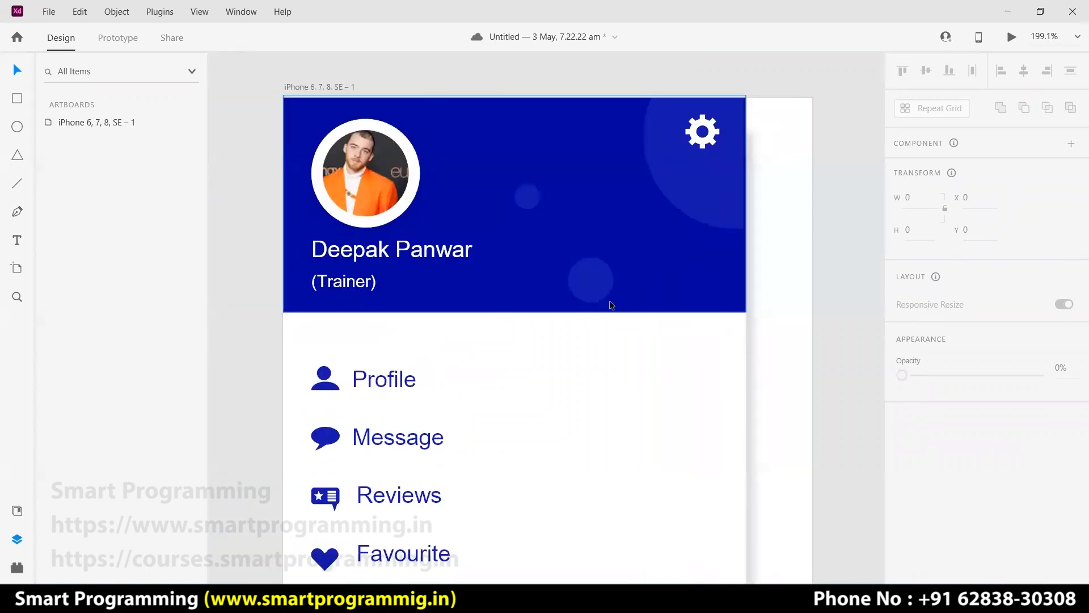
key("ctrl+0")
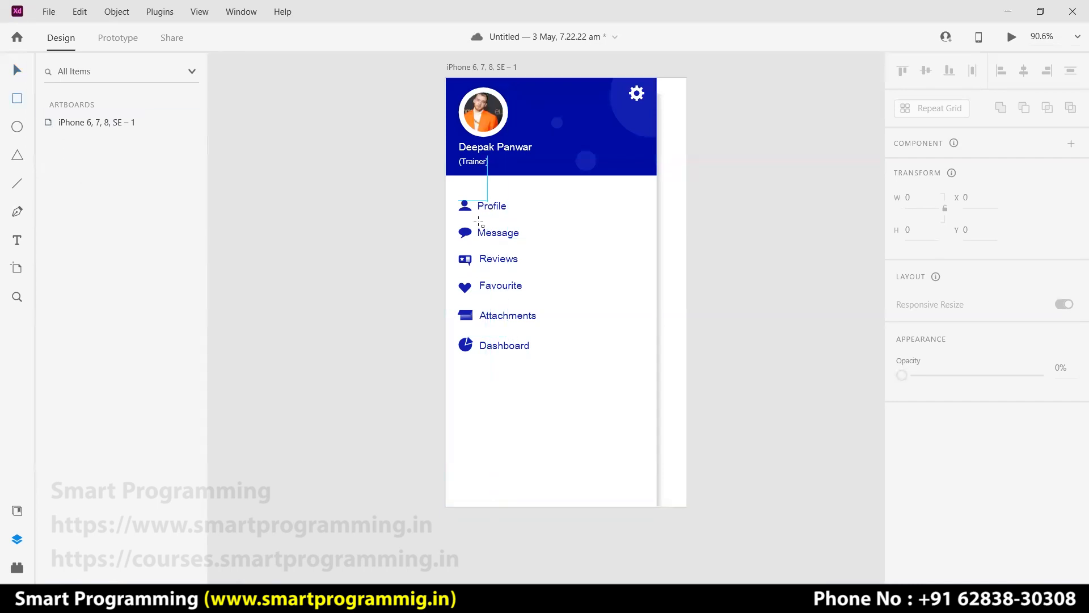
left_click(16, 72)
left_click(505, 481)
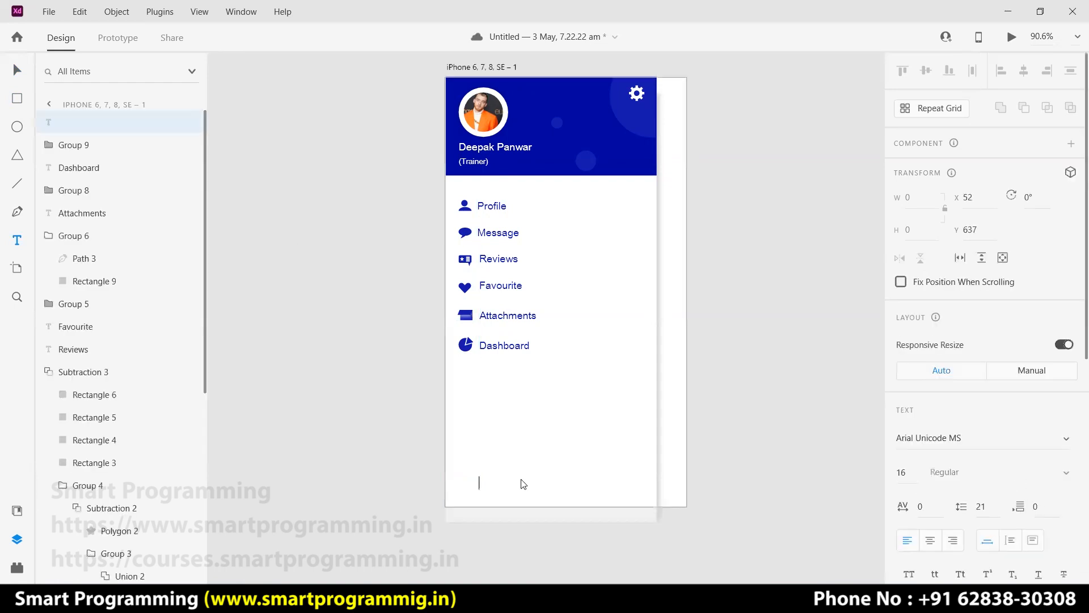
key("Escape")
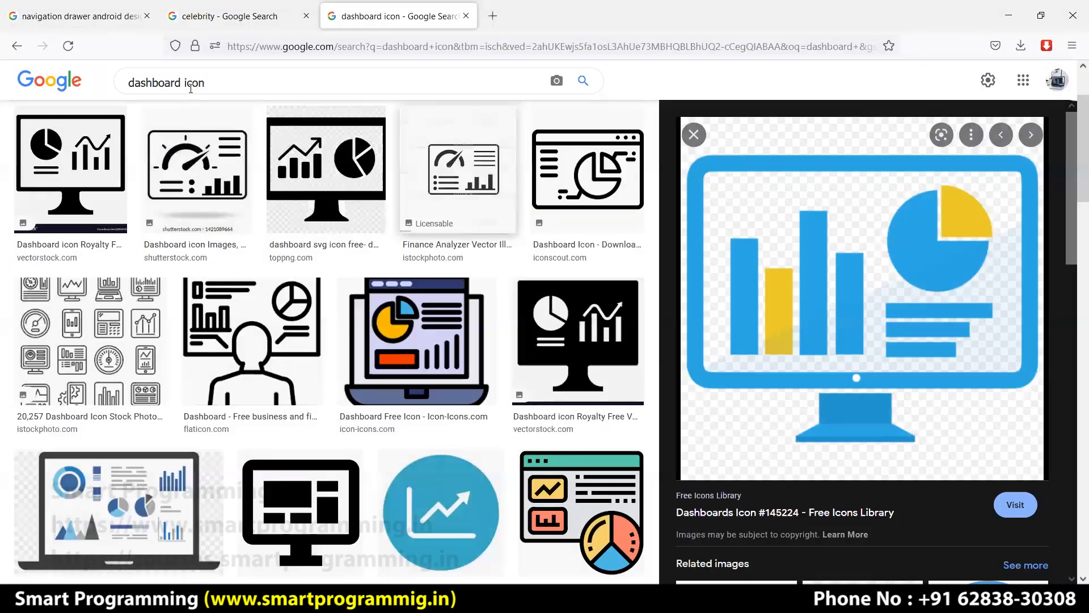
Search Google Images in Firefox for 'logout icon', then return to the Adobe XD design.
left_click(129, 84)
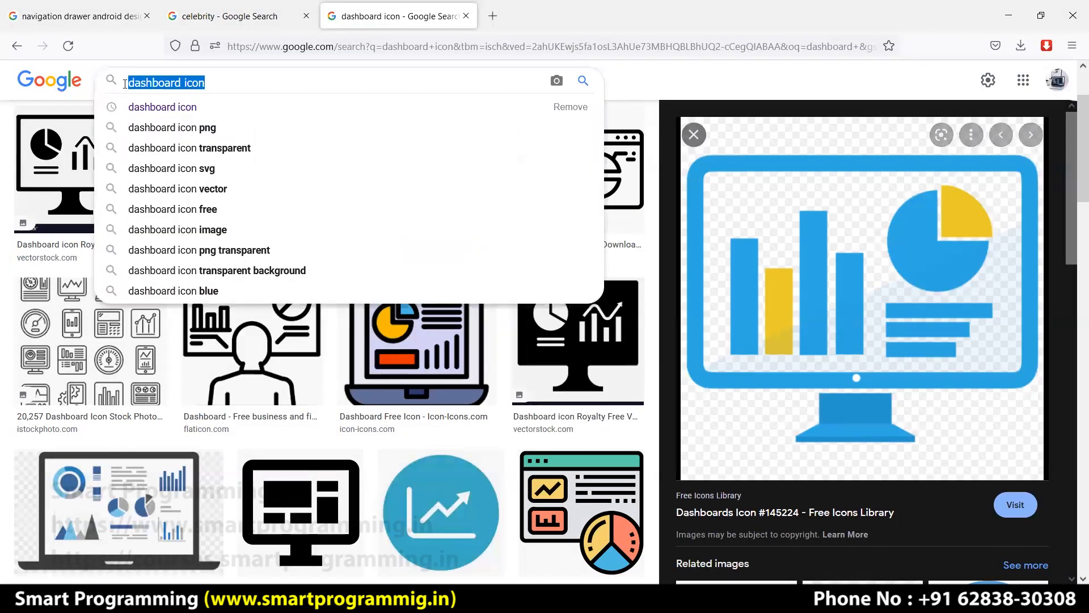
type("logout icon")
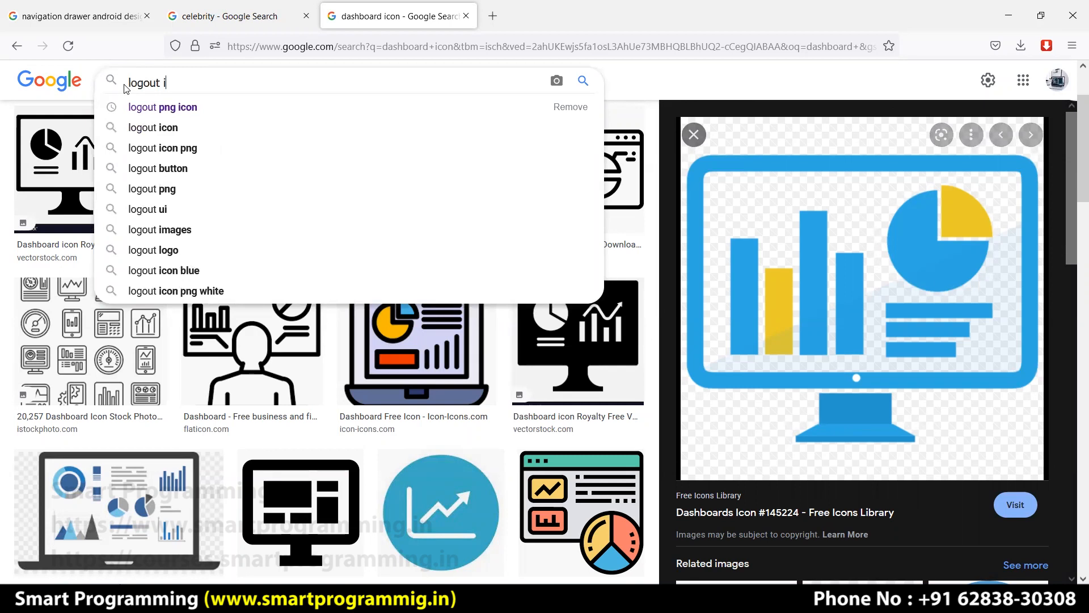
key("Return")
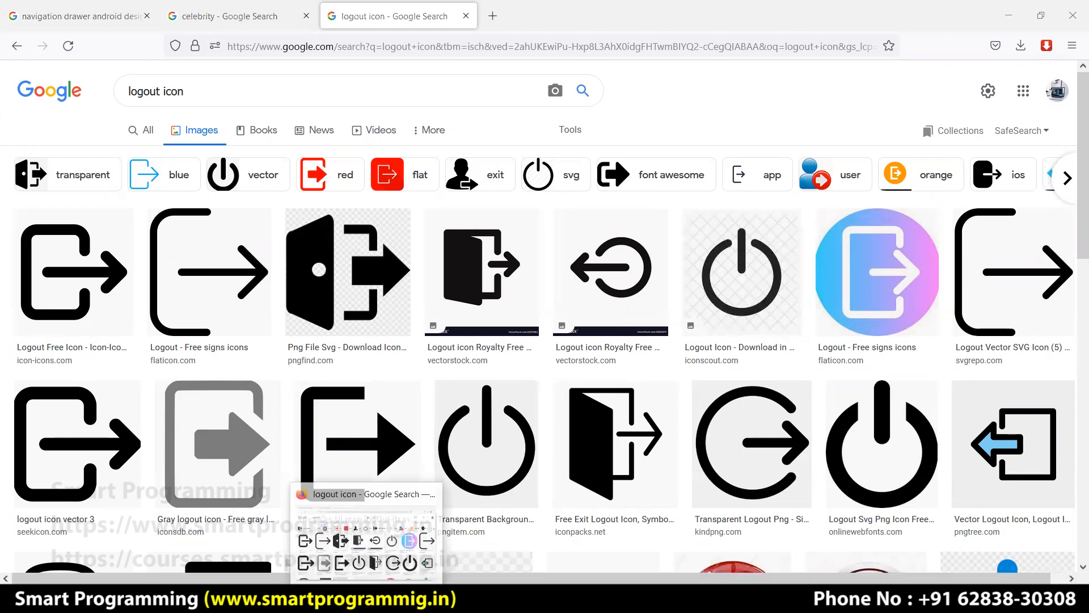
left_click(397, 599)
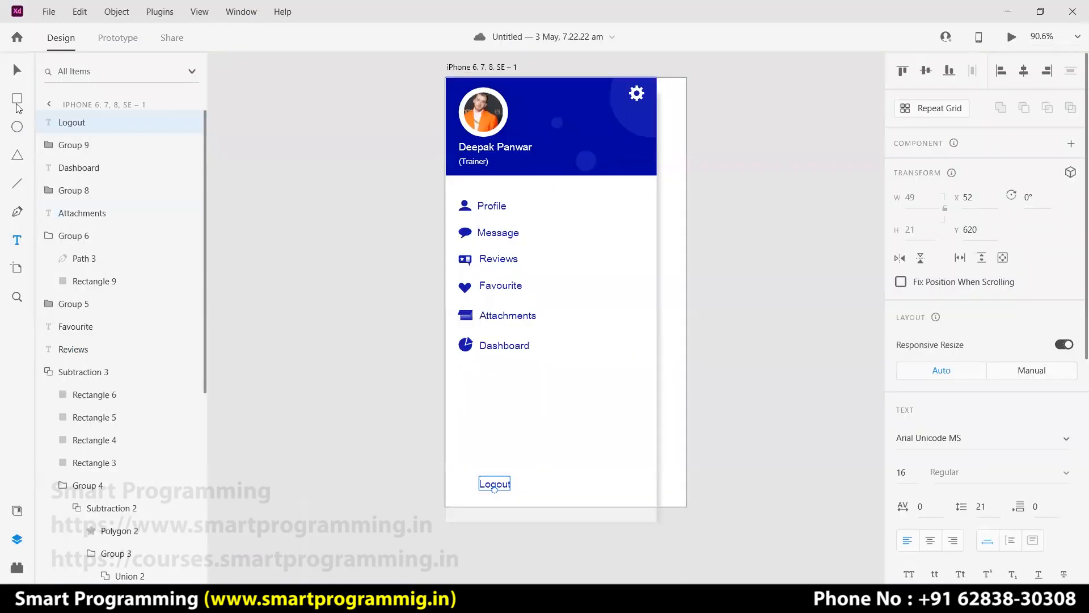
Draw a white box, then a thin bar and a triangle rotated 90° forming a right-pointing arrow inside it.
left_click_drag(269, 233, 396, 331)
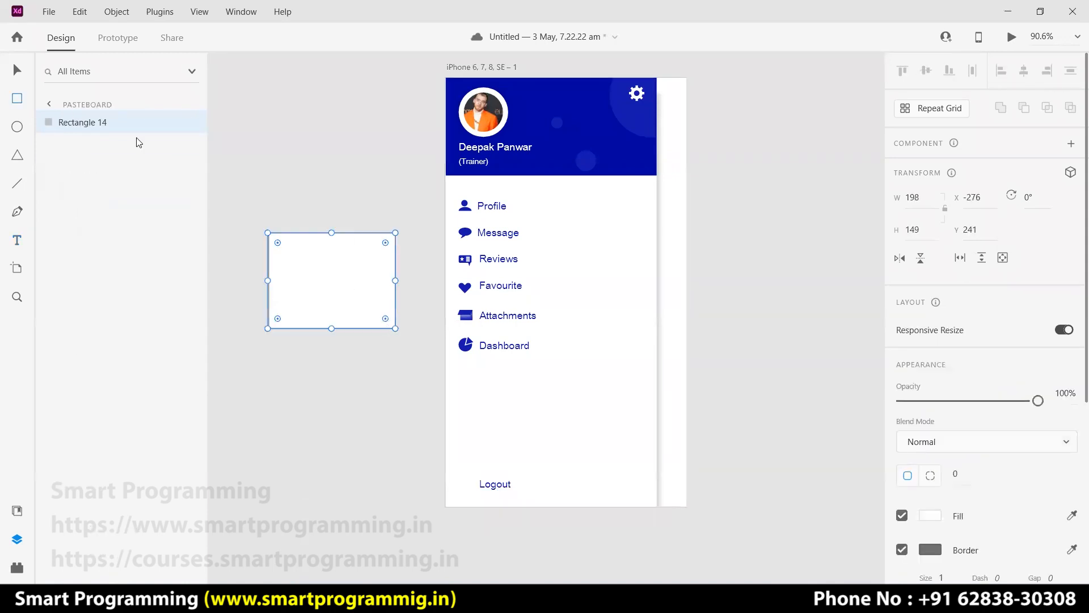
left_click_drag(354, 289, 338, 288)
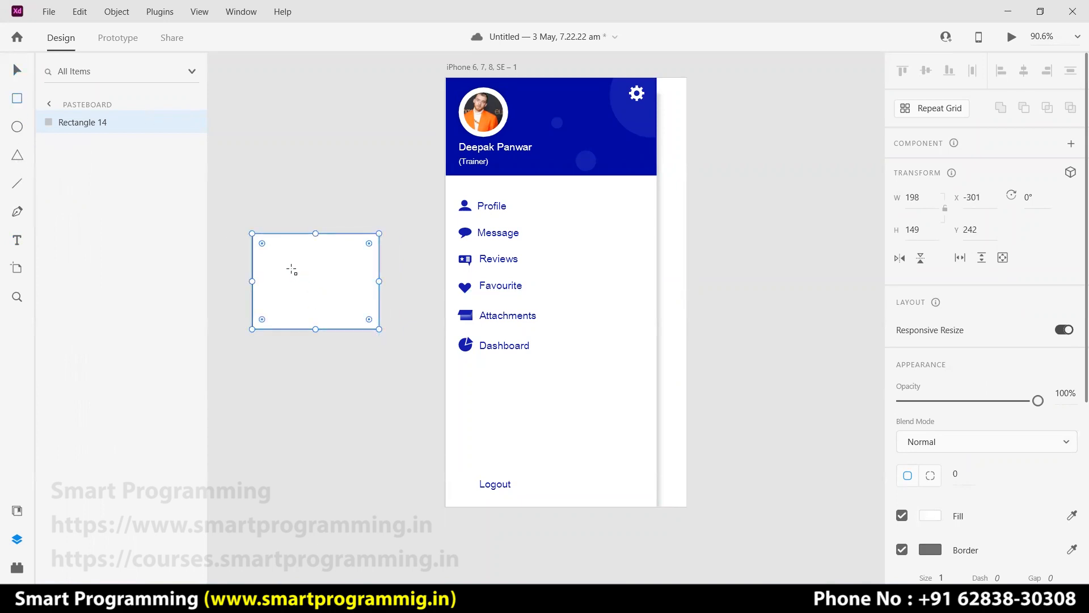
left_click_drag(284, 269, 340, 285)
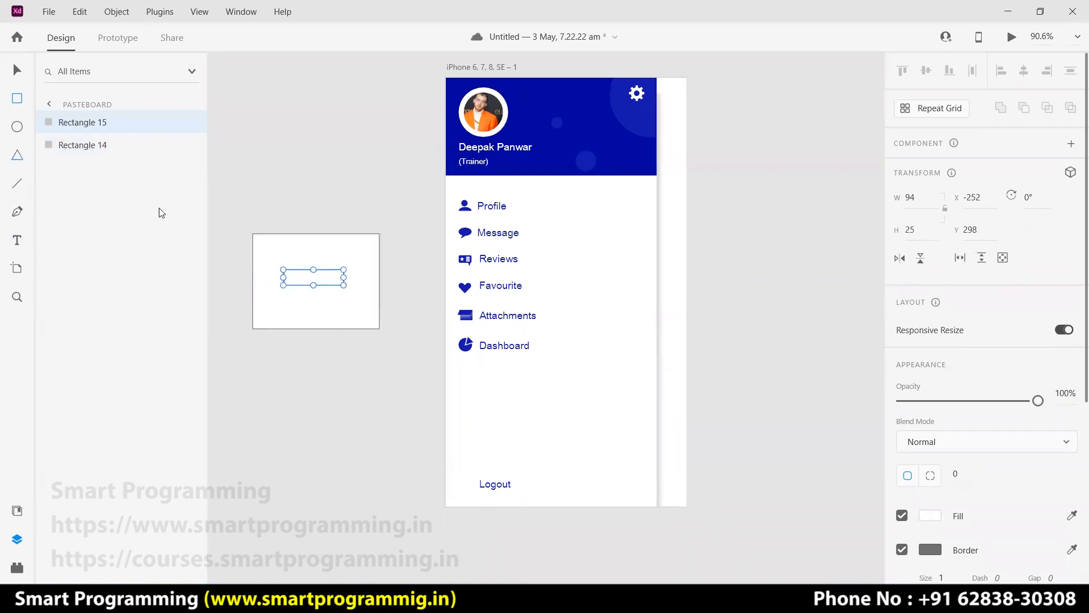
mouse_move(348, 257)
left_mouse_down()
mouse_move(397, 307)
mouse_move(392, 298)
left_mouse_up()
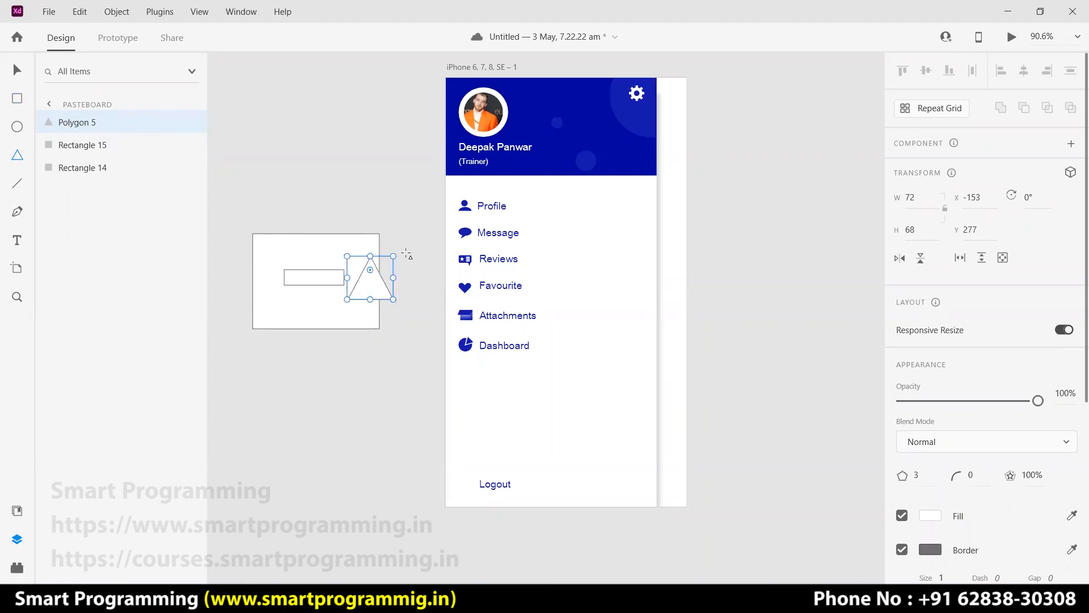
left_click_drag(399, 253, 355, 274)
left_click(364, 344)
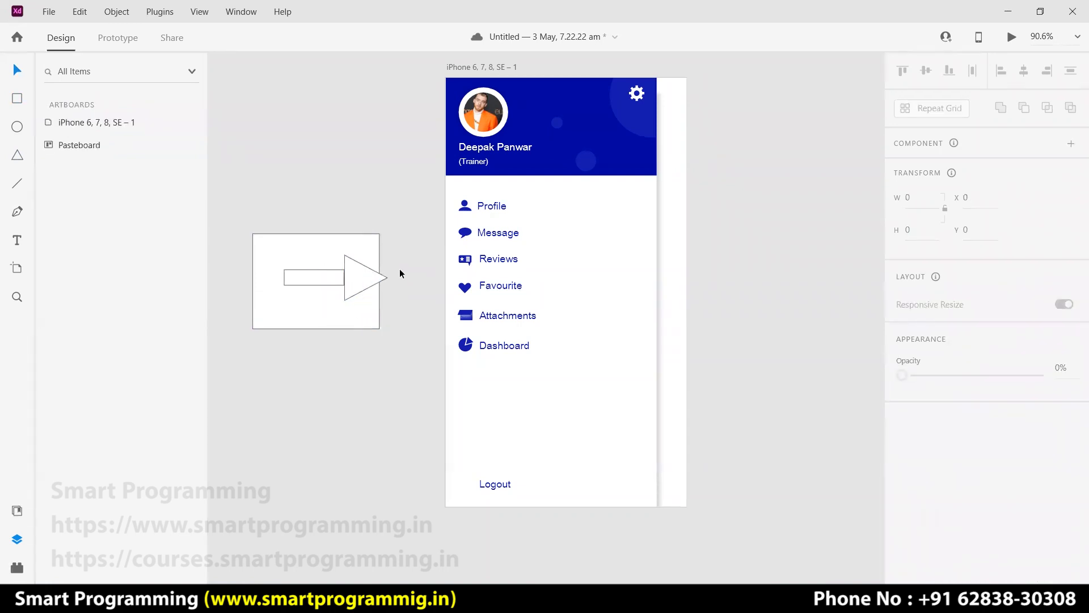
Merge the bar and triangle into a single arrow below the white rectangle.
left_click(333, 281)
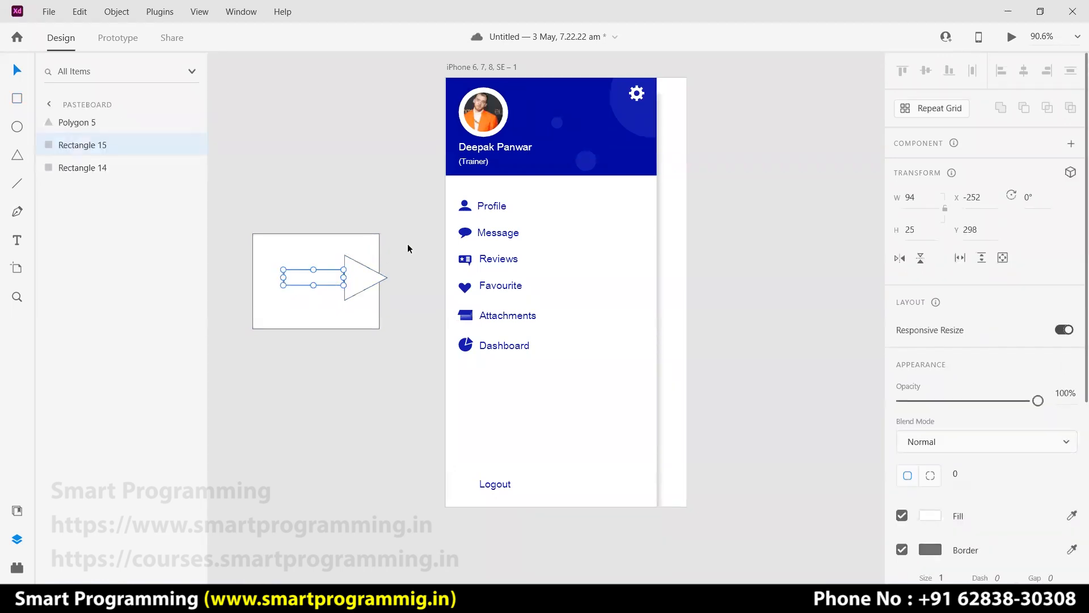
left_click_drag(397, 223, 320, 325)
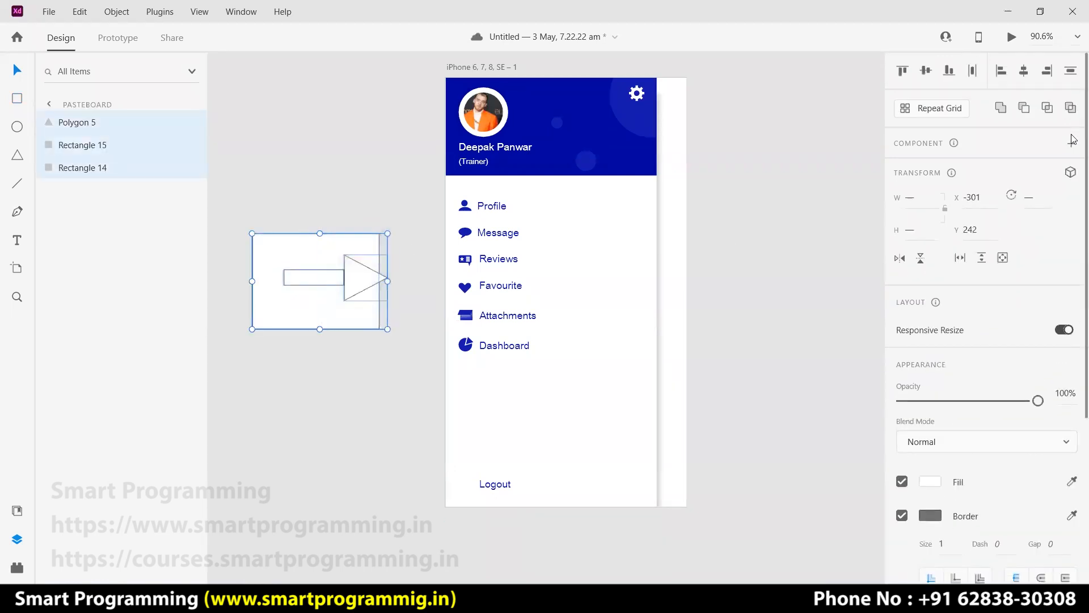
left_click(1002, 108)
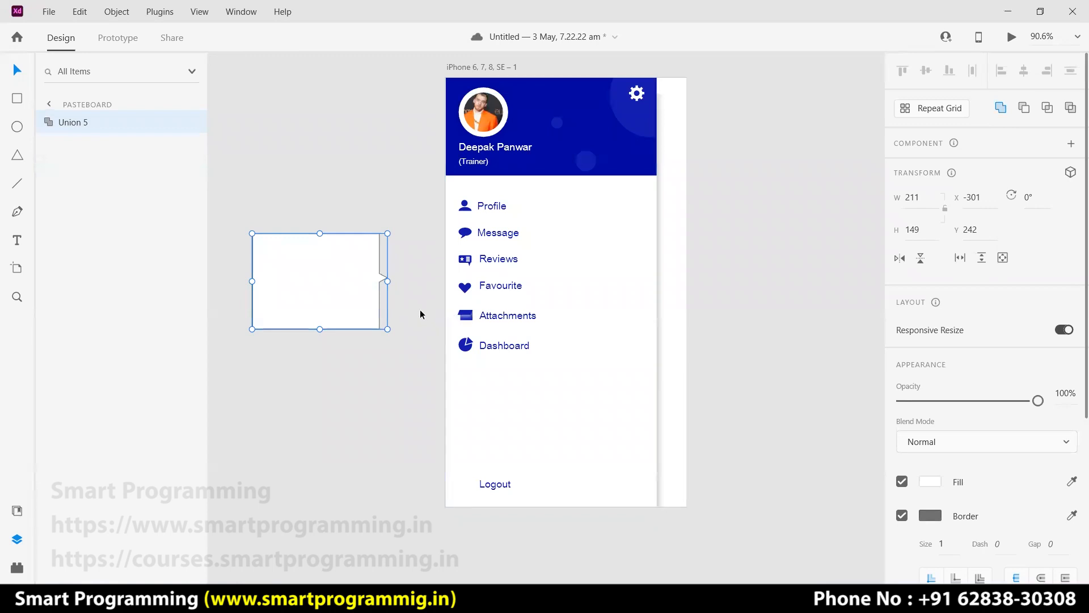
key("ctrl+z")
left_click(404, 344)
left_click(352, 282)
left_click_drag(407, 245, 353, 401)
left_click(341, 351)
left_click_drag(326, 282, 319, 392)
left_click_drag(397, 444, 296, 369)
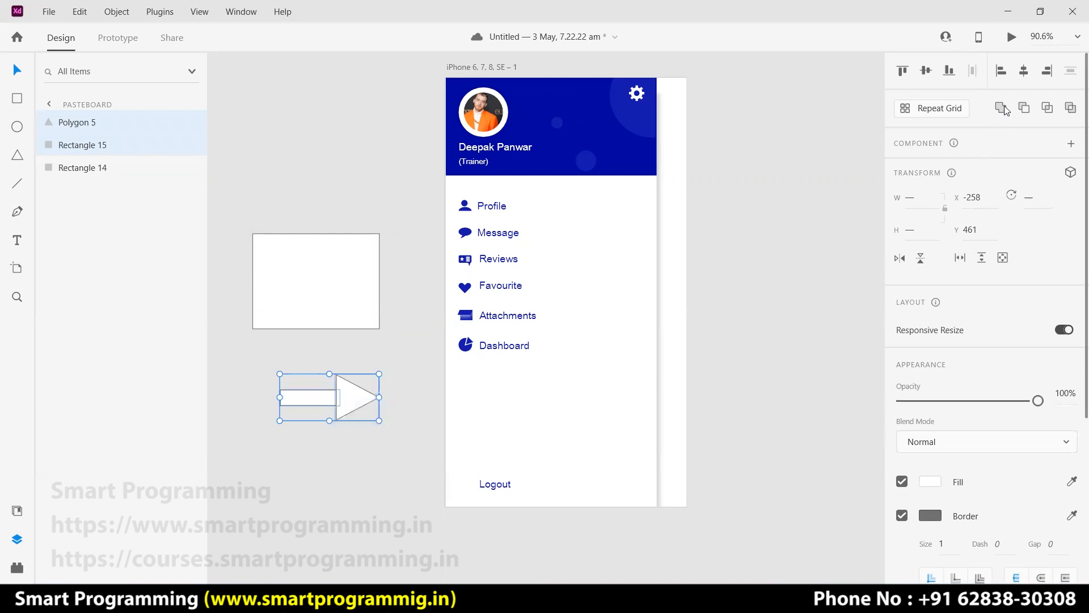
left_click(1001, 109)
Group and shrink the arrow, then subtract it from the white rectangle.
left_click(390, 438)
left_click(326, 400)
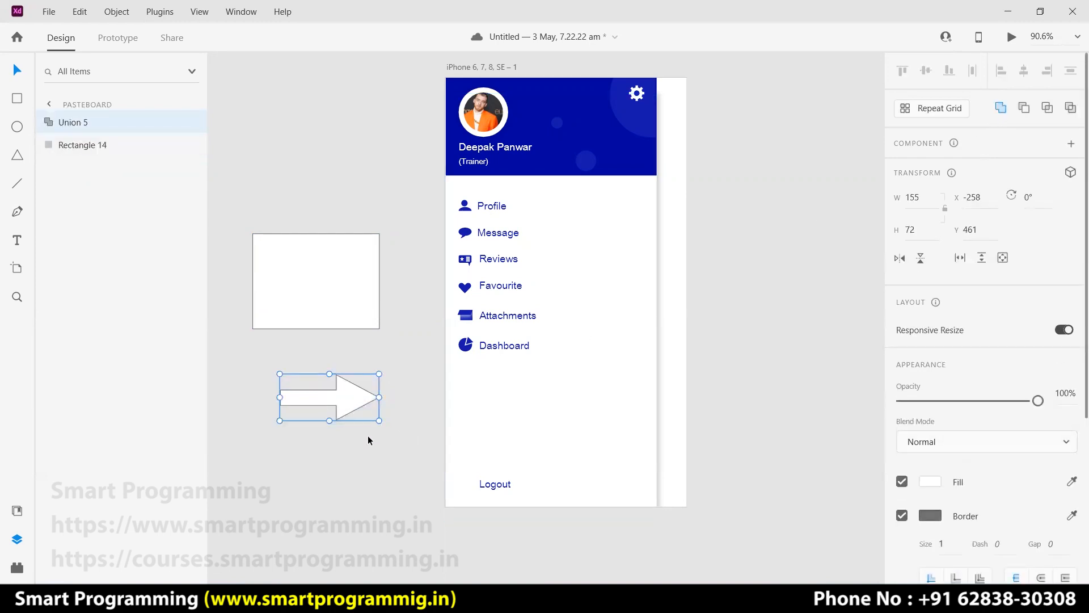
key("ctrl+g")
left_click_drag(379, 421, 361, 284)
left_click_drag(360, 374, 248, 229)
left_click(1024, 108)
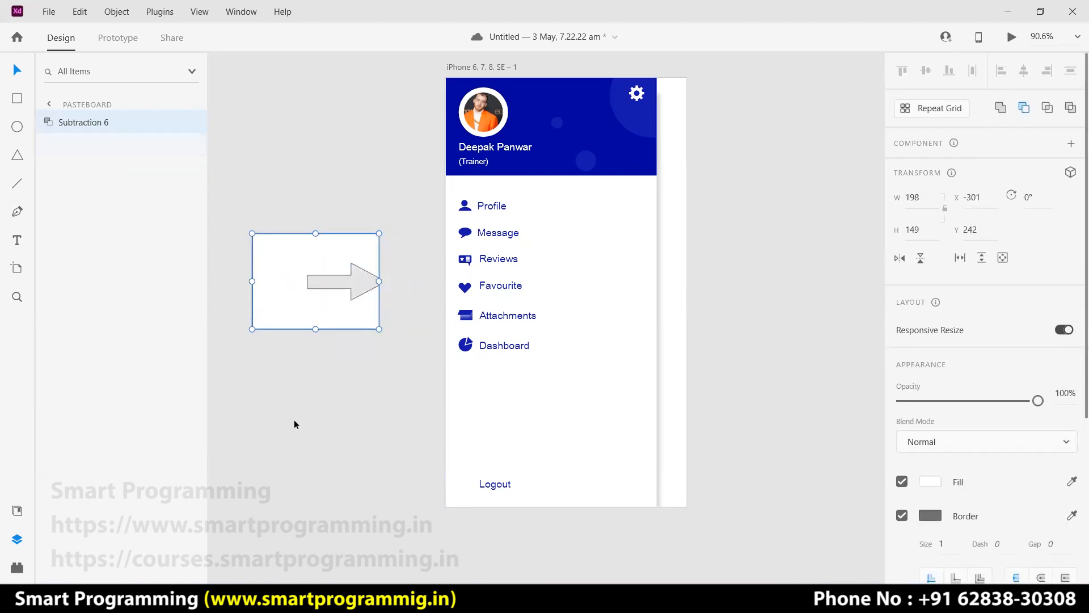
left_click(314, 392)
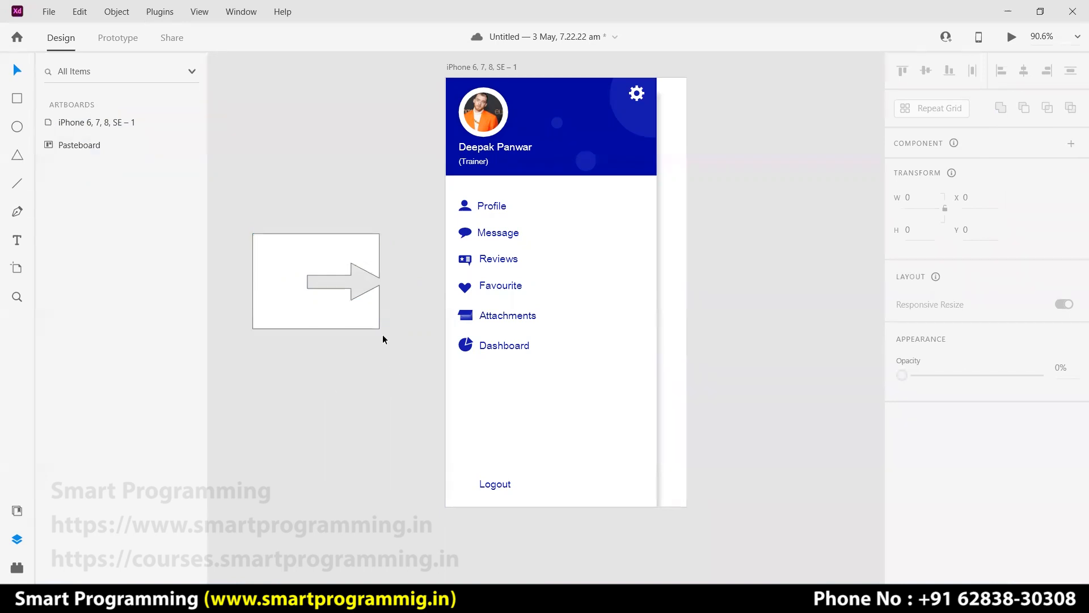
left_click(363, 312)
Try a borderless #1318AC fill on the cut-out, then undo it and the subtraction.
left_click(901, 515)
left_click(932, 482)
left_click(752, 564)
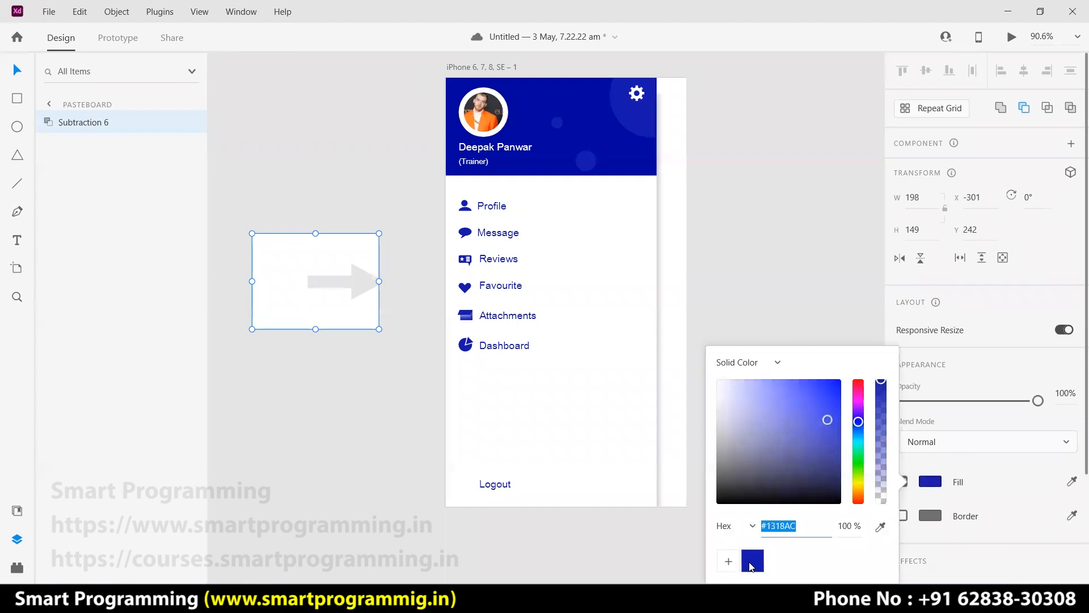
left_click(411, 375)
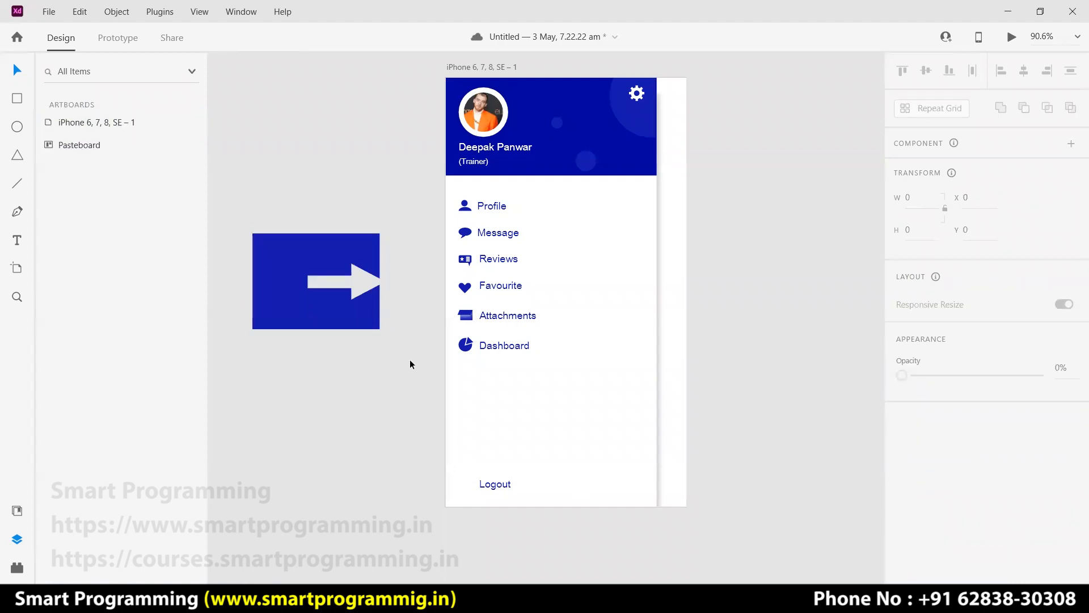
key("alt+Tab")
key("alt+Tab")
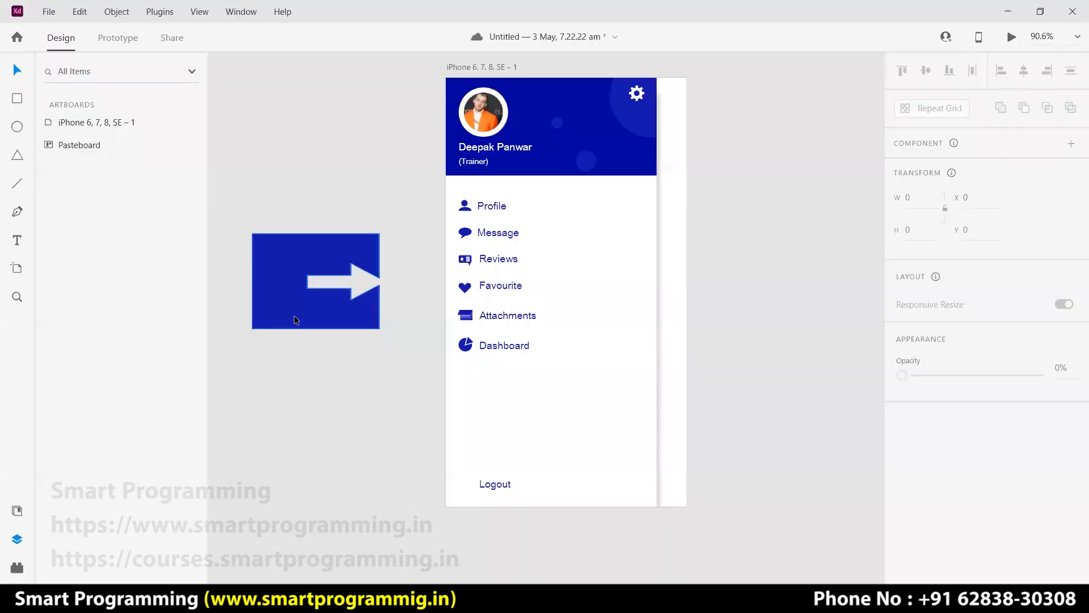
key("ctrl+z")
key("ctrl+z")
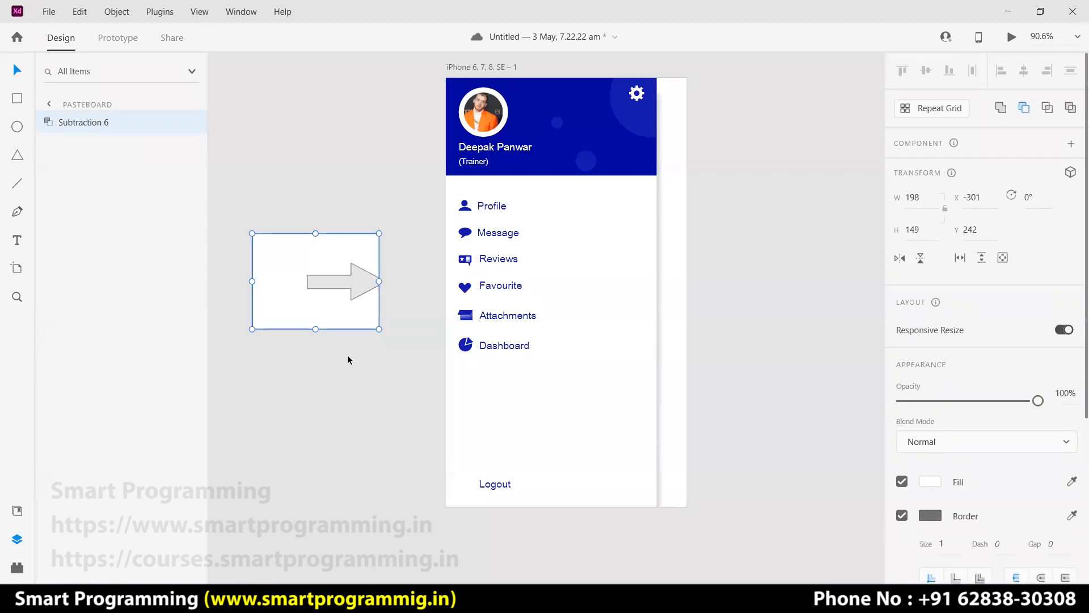
key("ctrl+z")
Recentre the arrow inside the rectangle and wrap it in a new group.
left_click_drag(370, 287, 339, 284)
double_click(351, 287)
left_click_drag(358, 366, 292, 245)
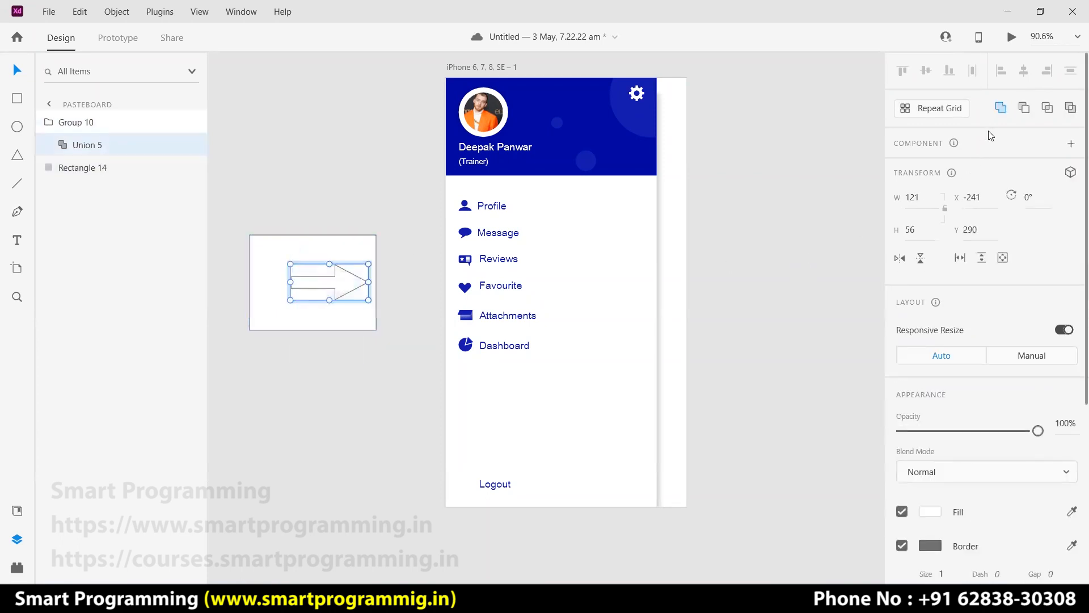
left_click(1030, 112)
key("ctrl+z")
left_click_drag(369, 356, 308, 272)
left_click(353, 352)
left_click(348, 283)
key("ctrl+g")
Cut the recentred arrow out of the rectangle and make it borderless with #1318AC fill.
left_click_drag(376, 354, 298, 249)
left_click(1025, 108)
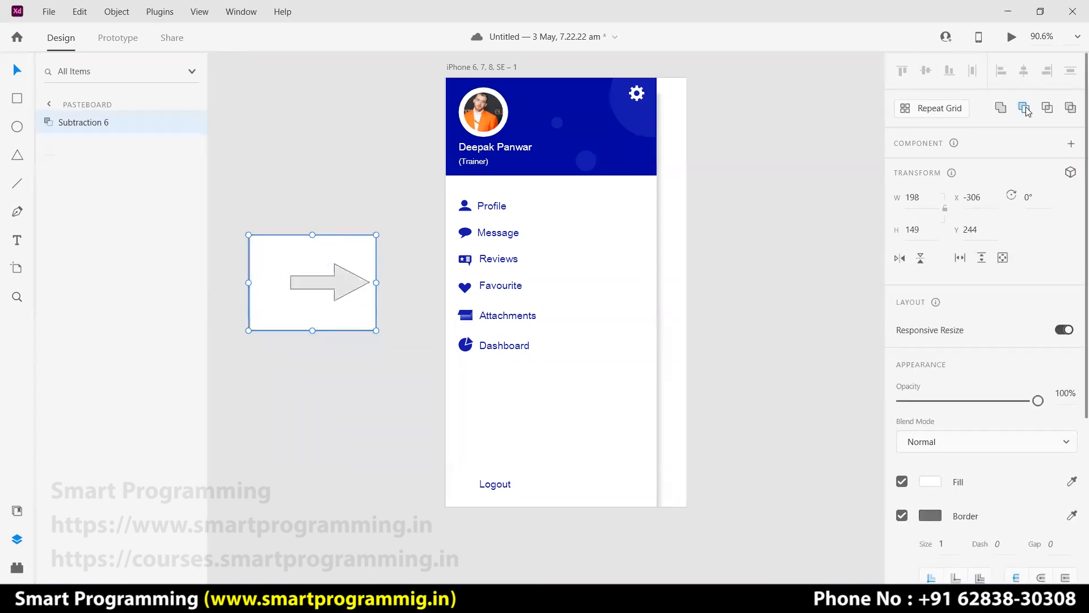
left_click(299, 374)
left_click(310, 241)
left_click(901, 515)
left_click(928, 484)
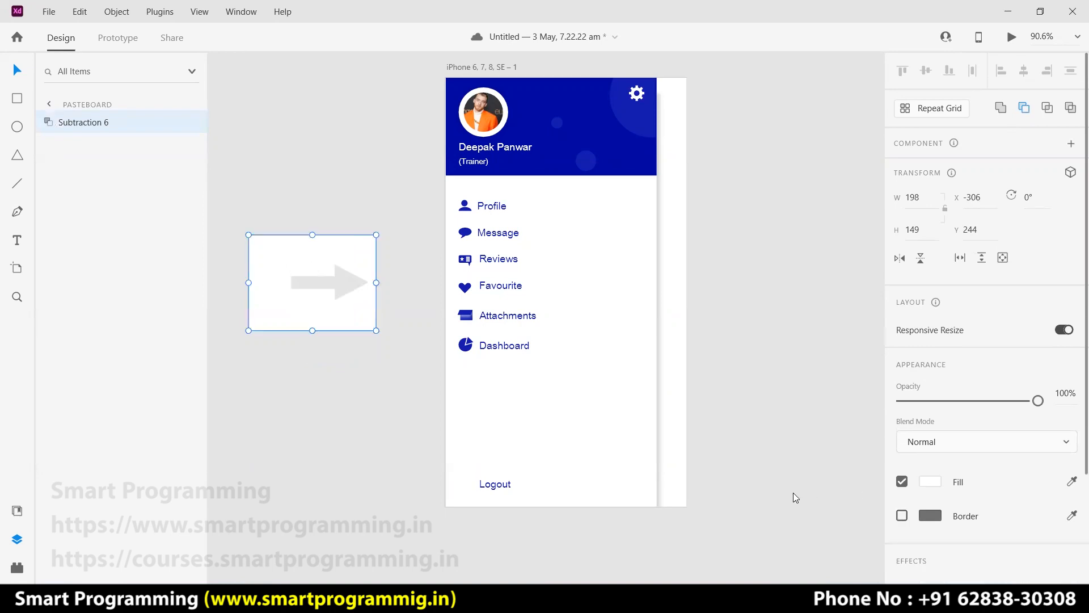
left_click(752, 560)
left_click(286, 415)
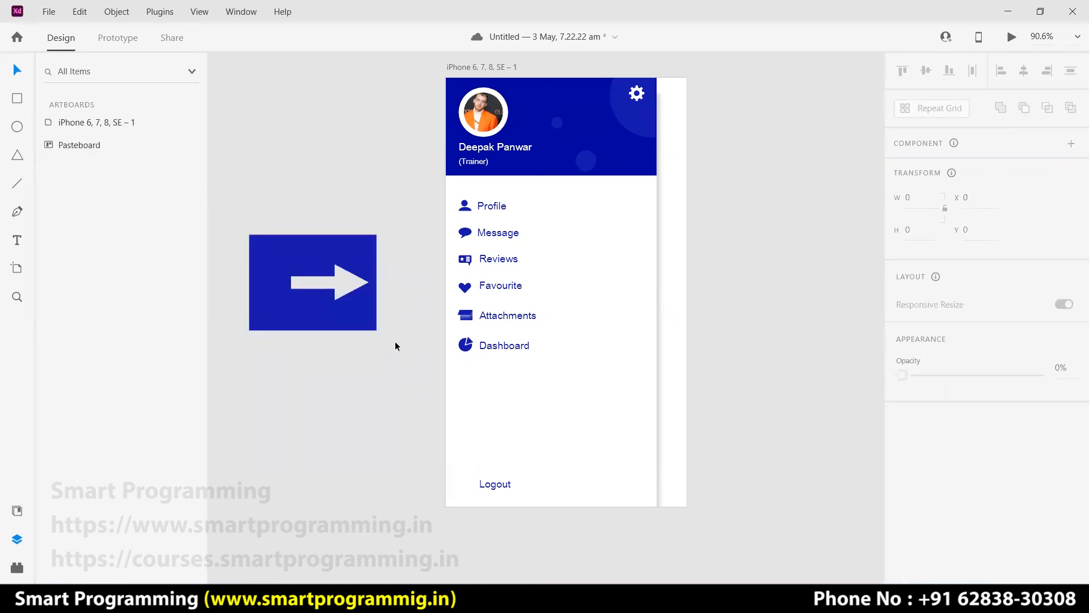
Group the blue tile, enlarge it to about 285 × 214, and select its background rectangle.
left_click(363, 311)
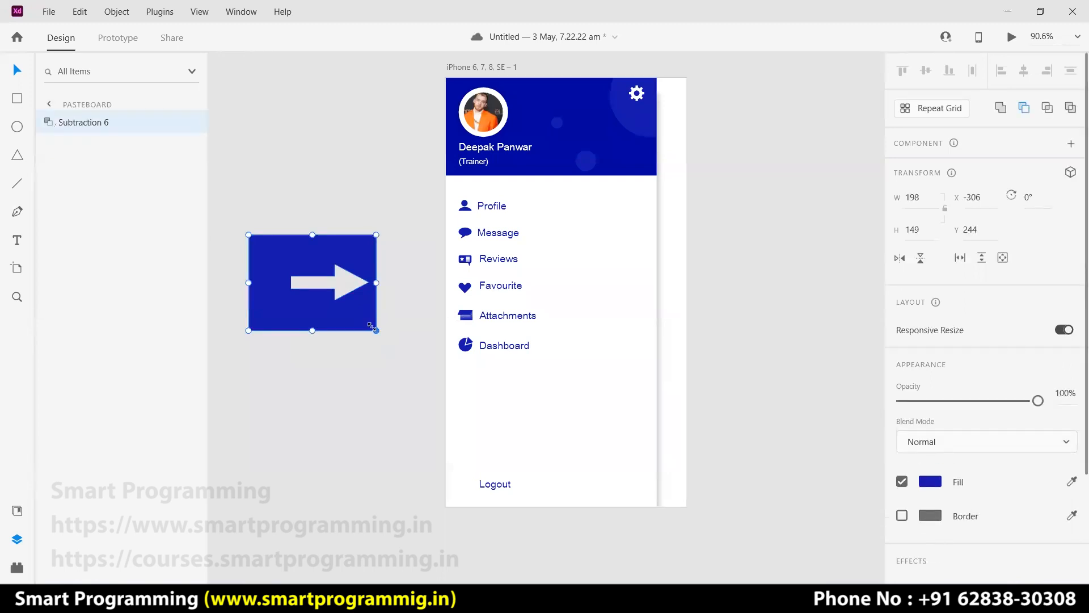
key("ctrl+g")
left_click_drag(376, 330, 432, 374)
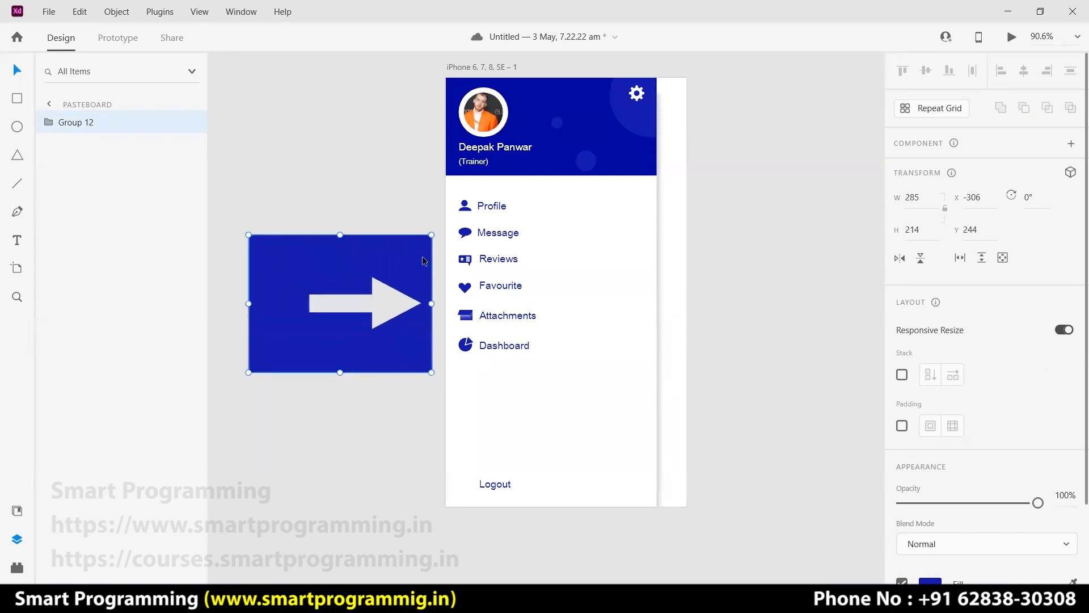
double_click(423, 261)
double_click(427, 250)
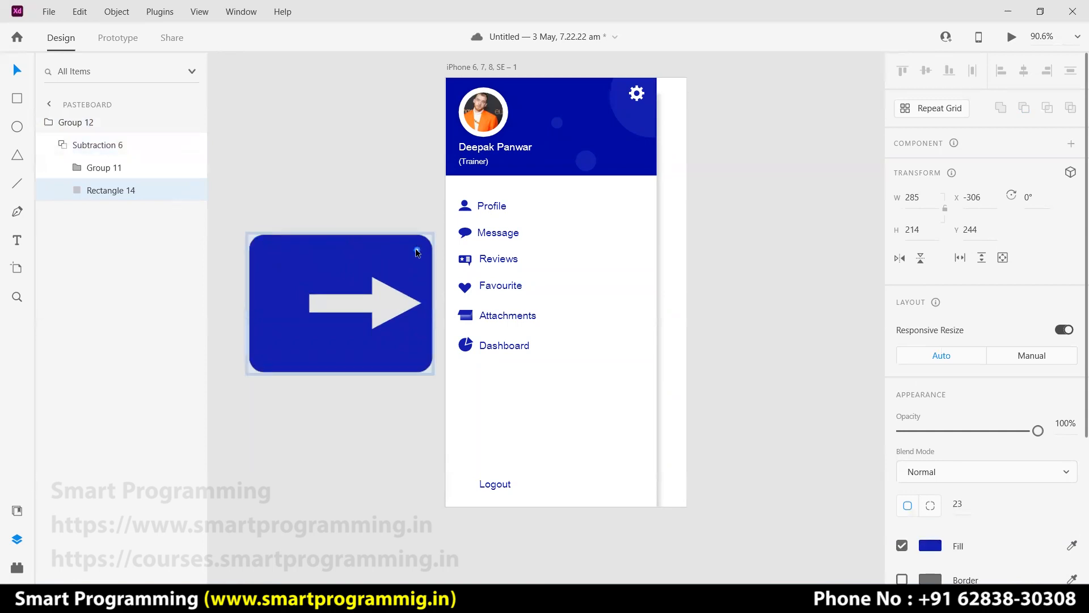
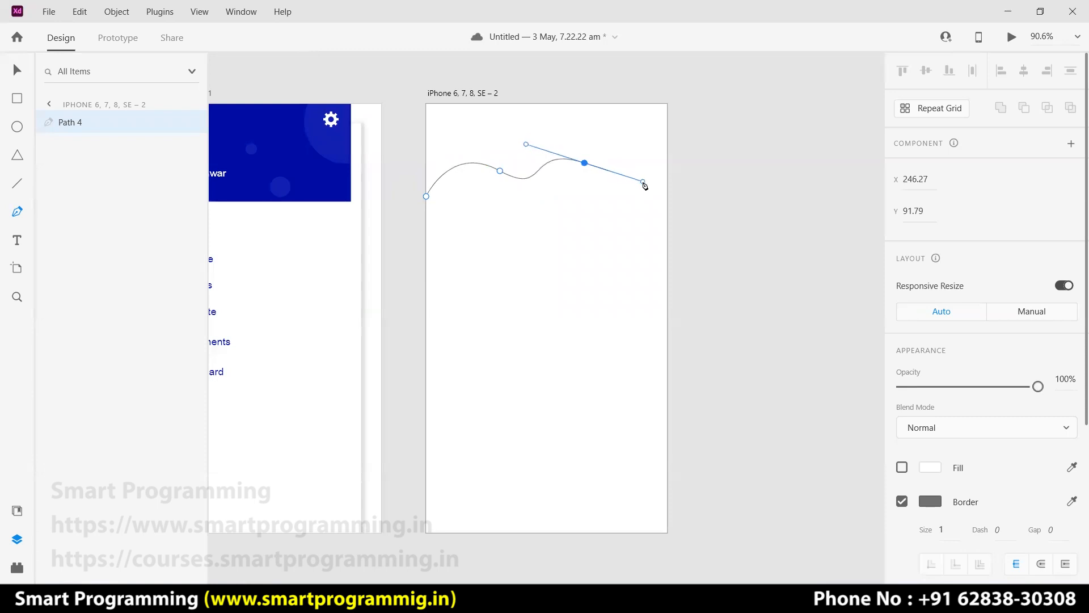
Add smoothed right-edge and top anchors, then close the wavy path on its first point.
left_click(667, 153)
left_click_drag(668, 156, 703, 170)
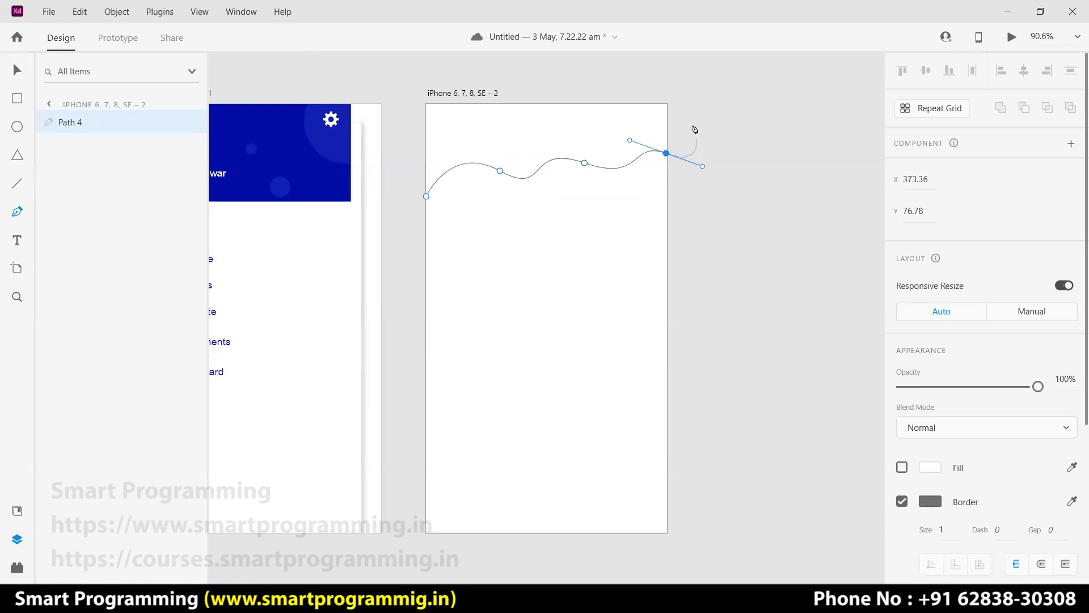
left_click(677, 92)
left_click(407, 96)
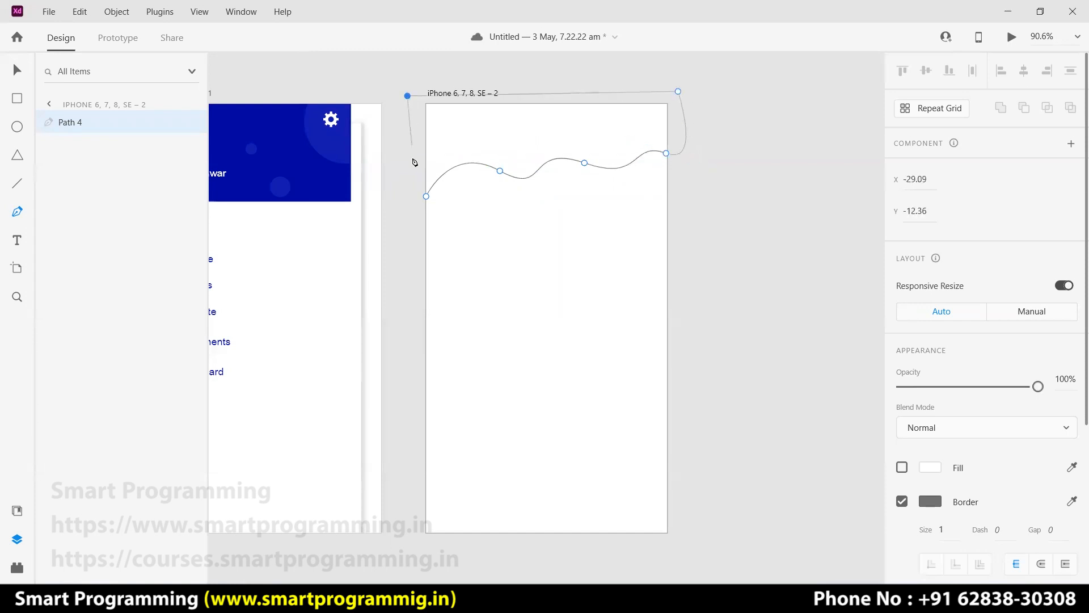
left_click(426, 197)
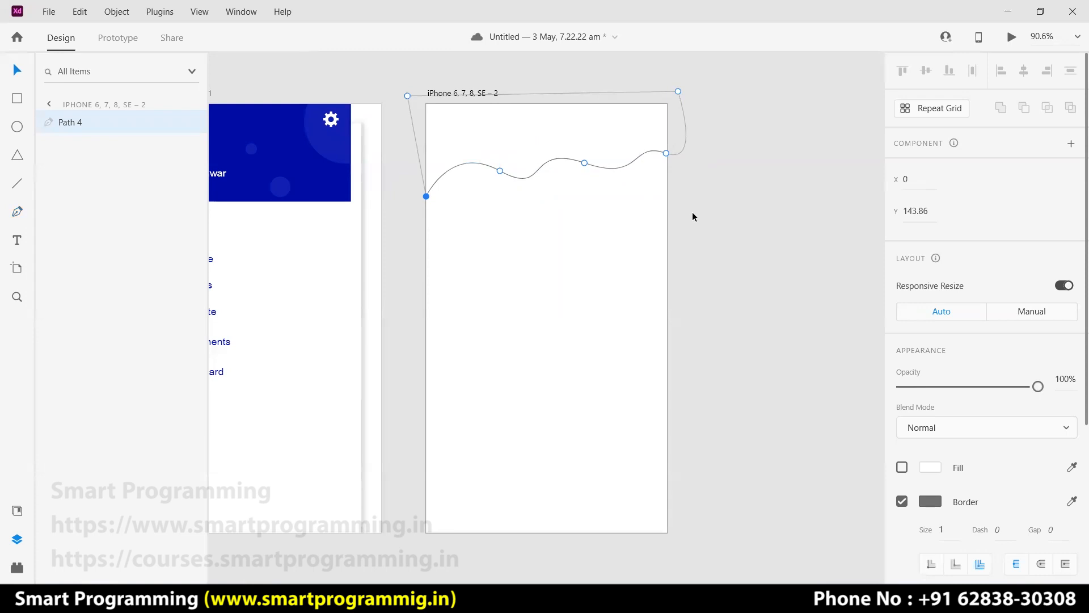
key("Escape")
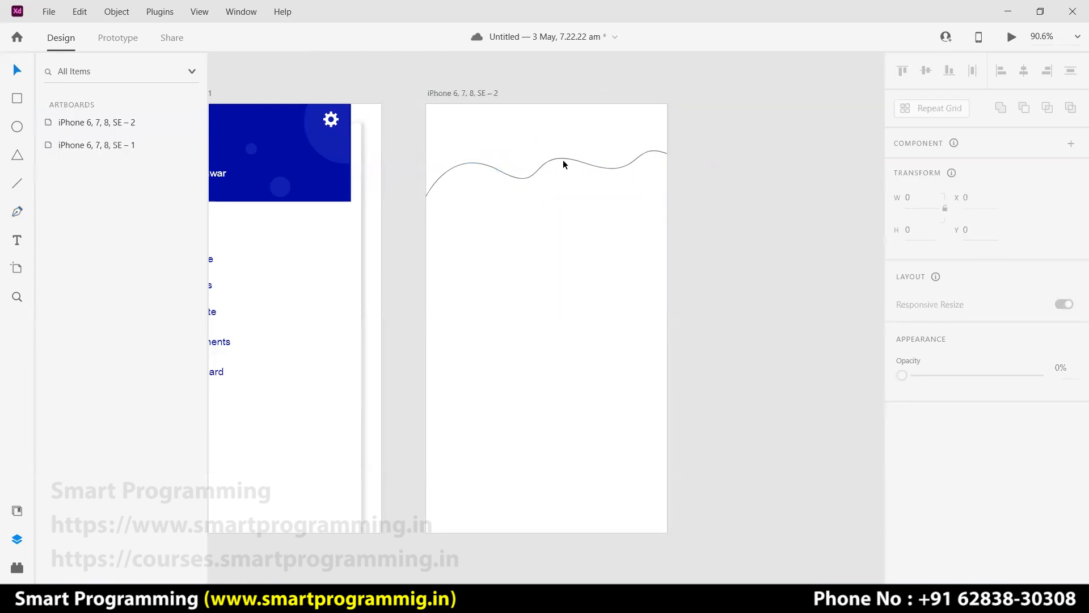
Remove the wave's border and fill it with green #61A270.
left_click(591, 162)
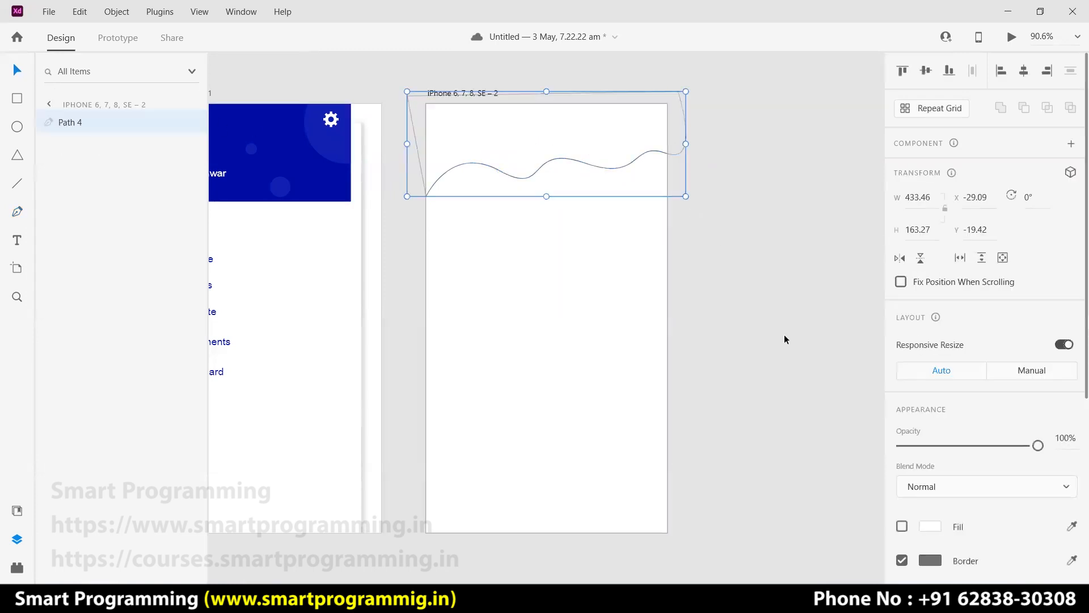
scroll(924, 493, "down", 3)
left_click(903, 402)
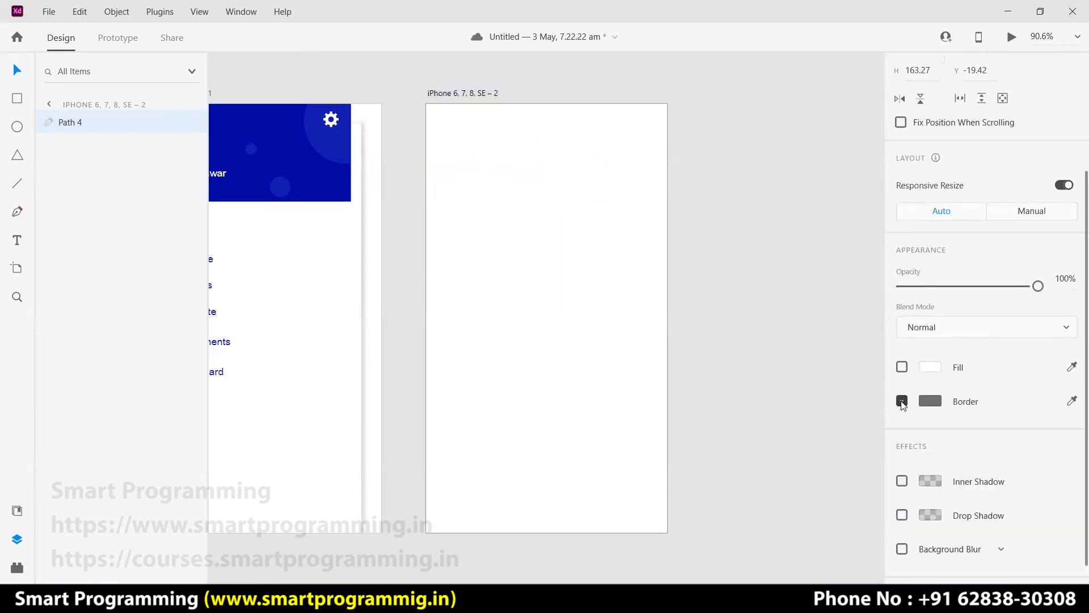
left_click(930, 370)
left_click(858, 360)
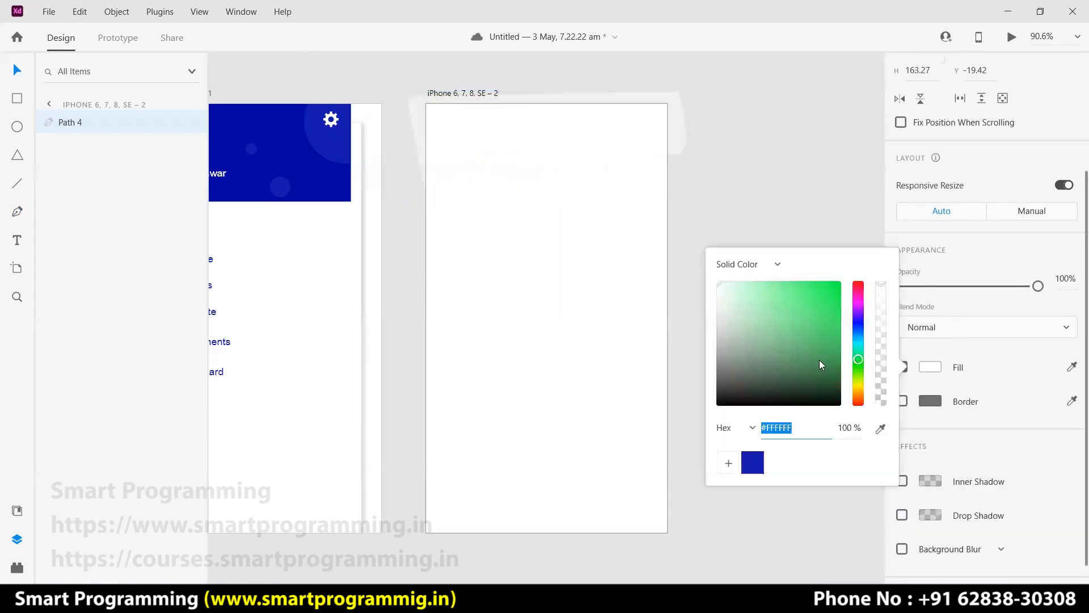
left_click_drag(787, 355, 768, 316)
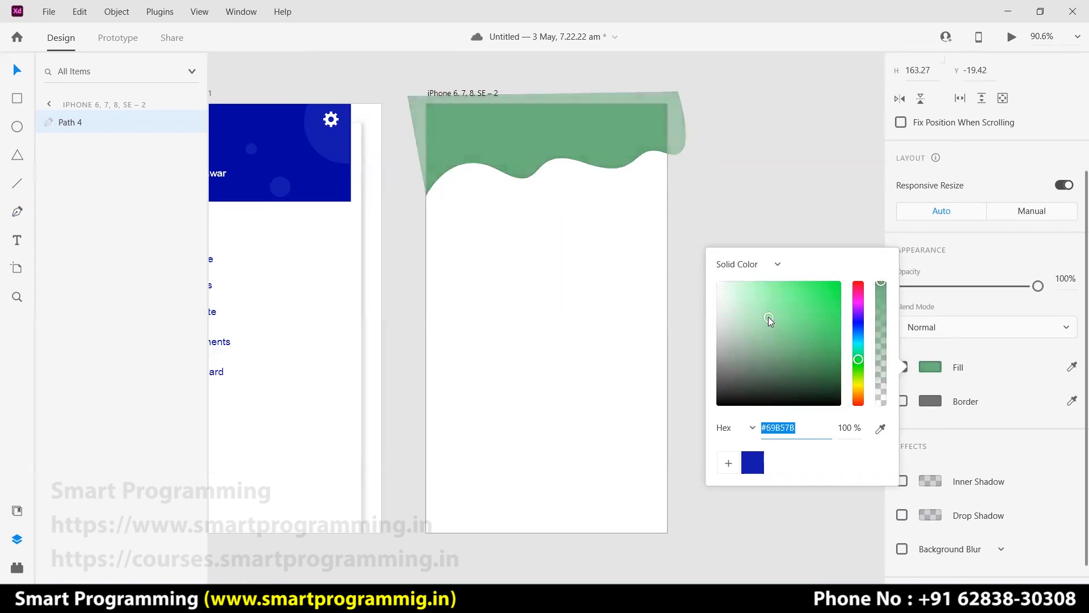
left_click(694, 224)
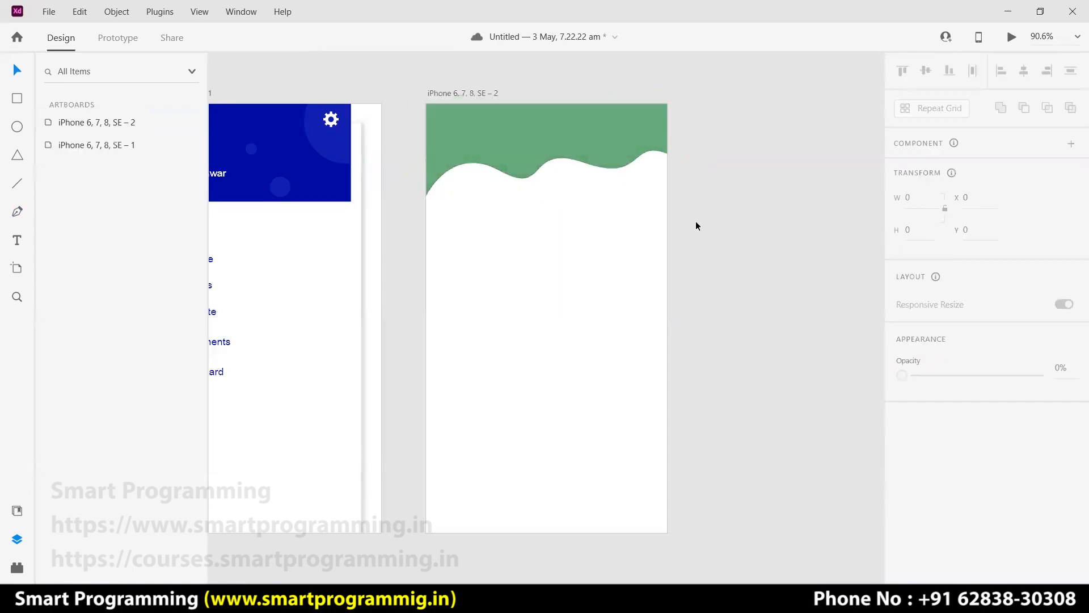
Give the green wave a drop shadow with Y offset 6.
left_click(581, 153)
scroll(895, 509, "down", 3)
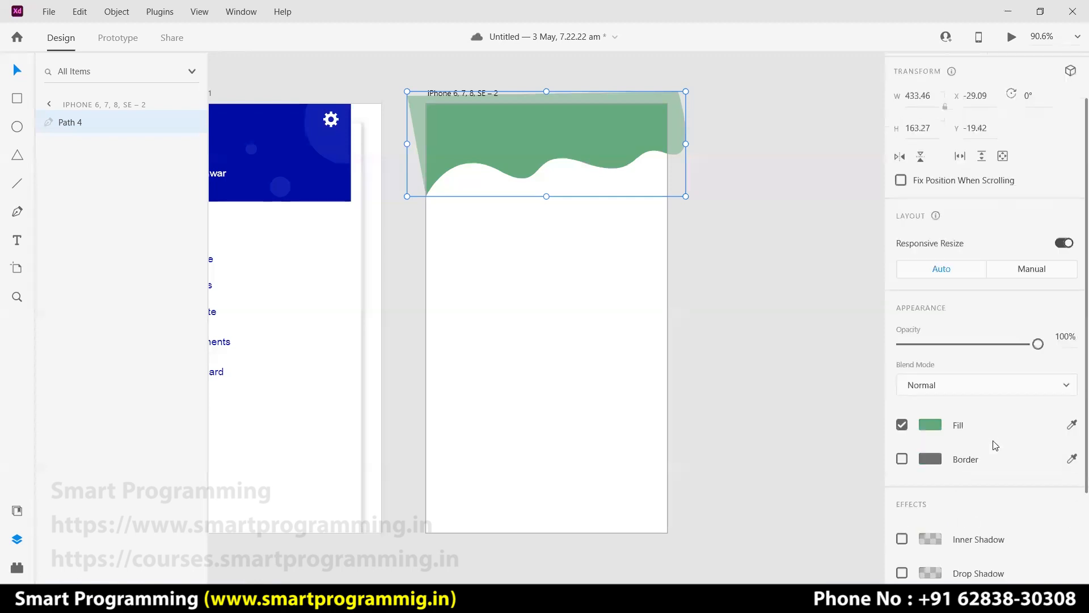
left_click(902, 490)
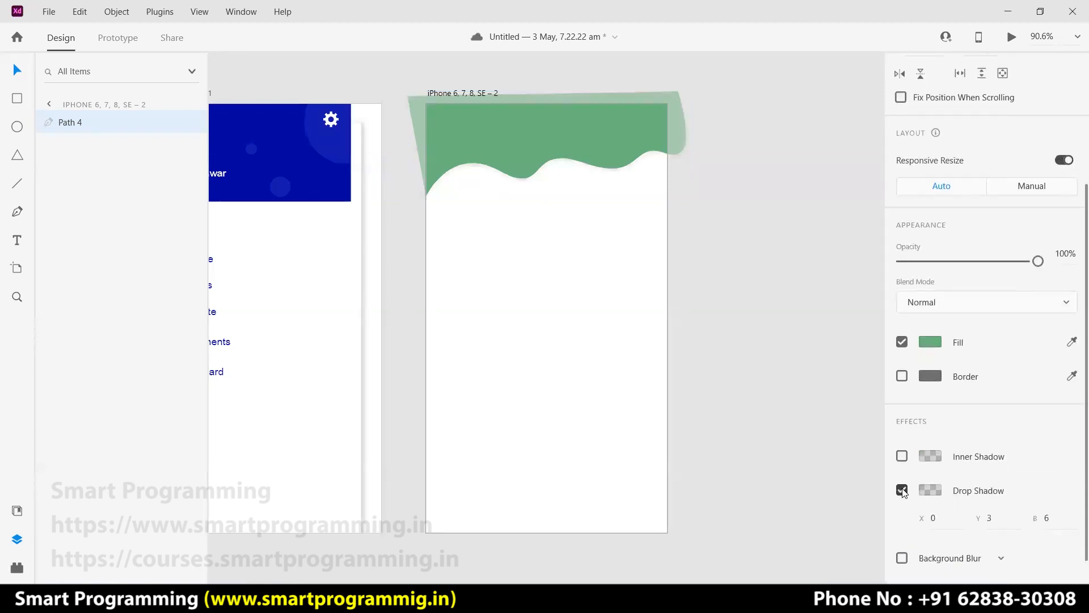
scroll(964, 484, "down", 2)
left_click(996, 483)
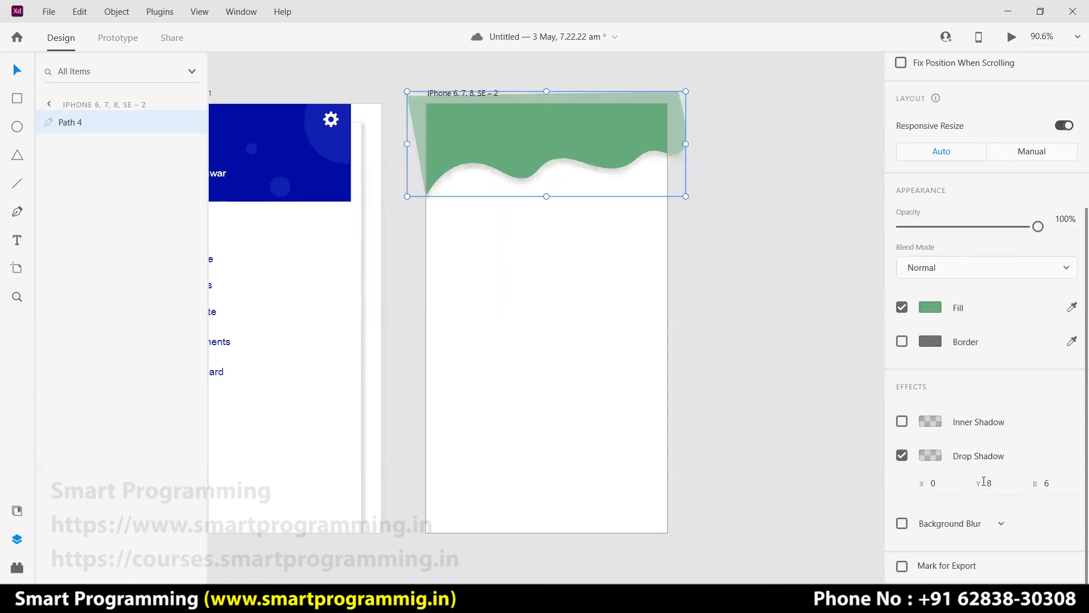
left_click(705, 249)
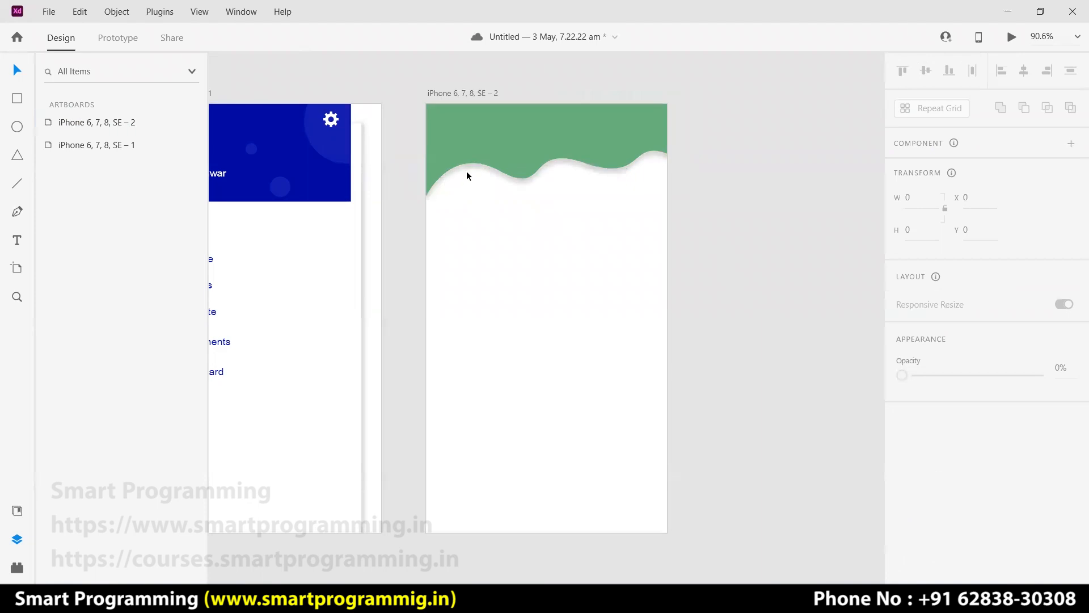
left_click(563, 158)
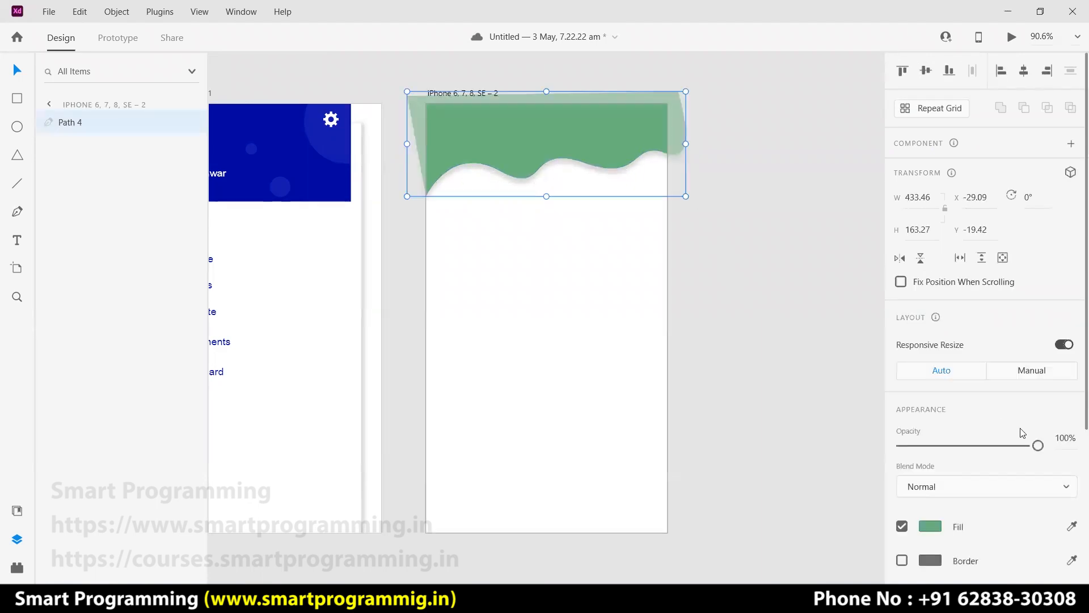
scroll(973, 512, "down", 4)
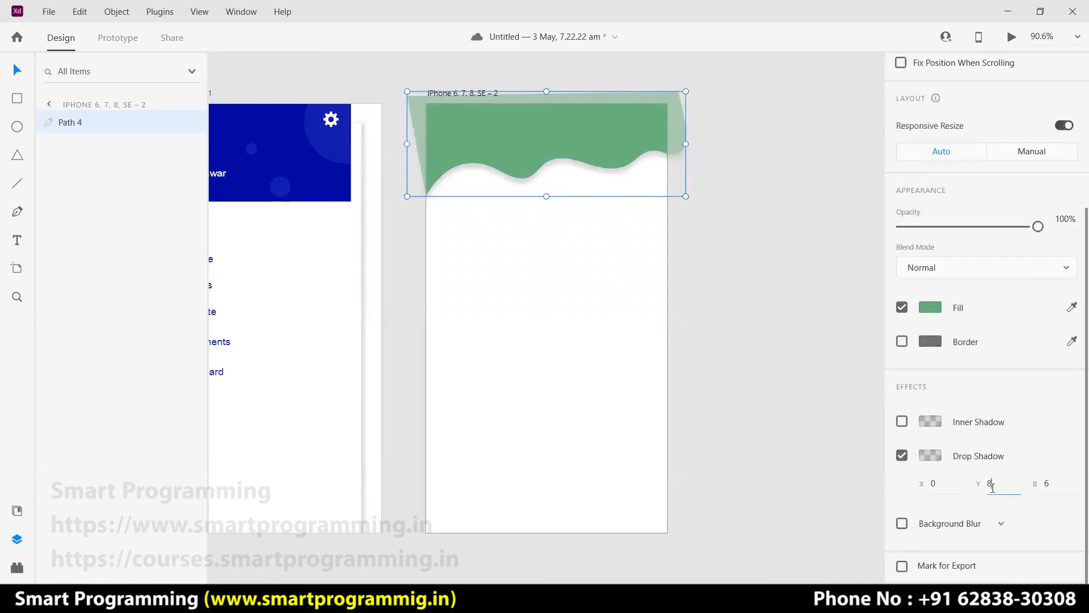
type("6")
key("Return")
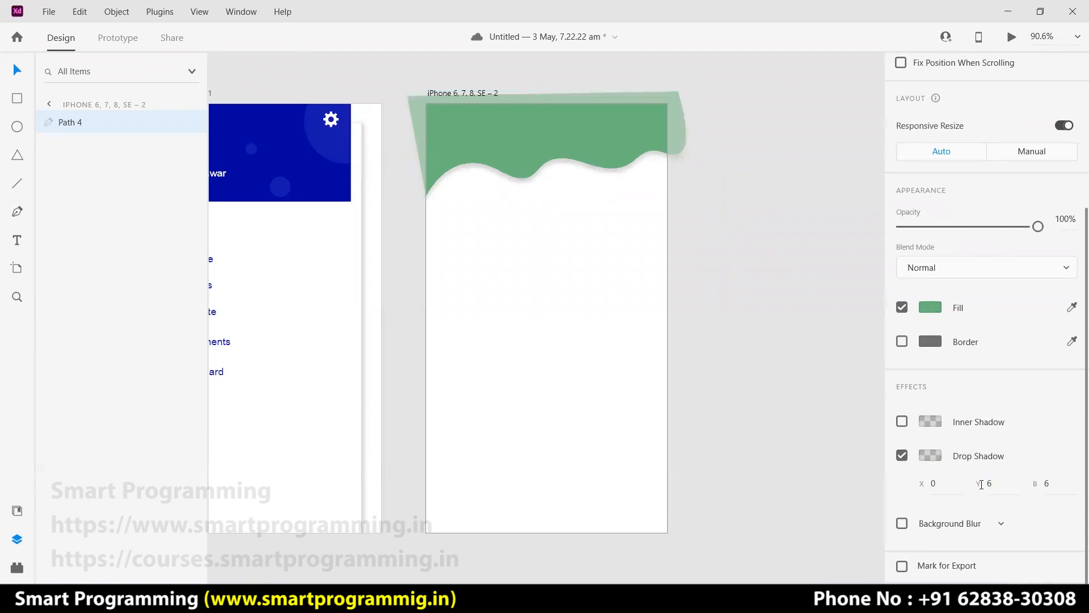
left_click(666, 250)
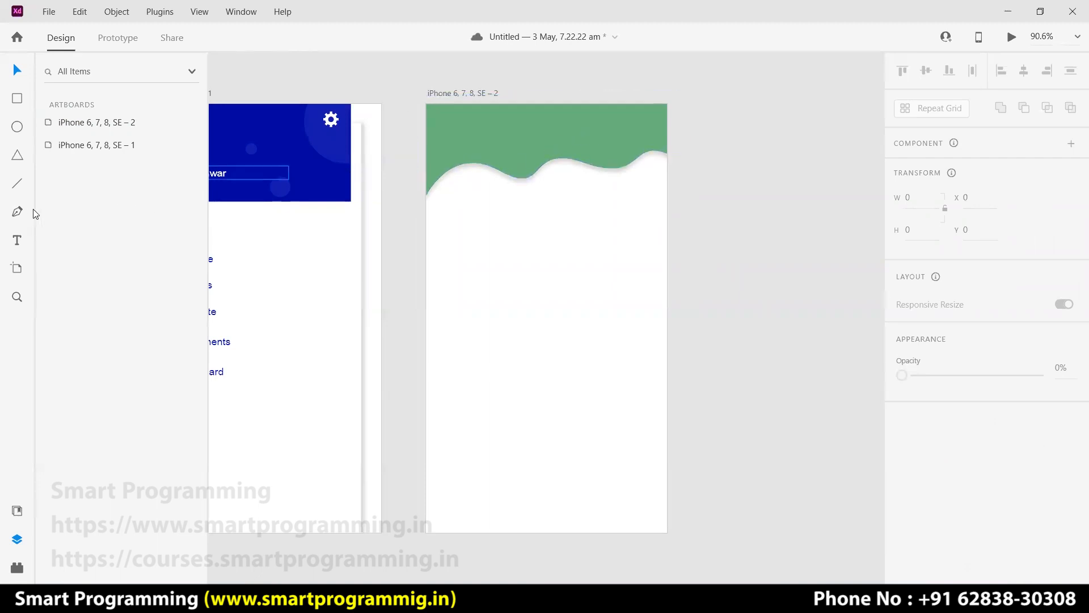
Draw two overlapping ellipses and subtract them into a crescent shape.
left_click(25, 130)
left_click_drag(479, 291, 569, 380)
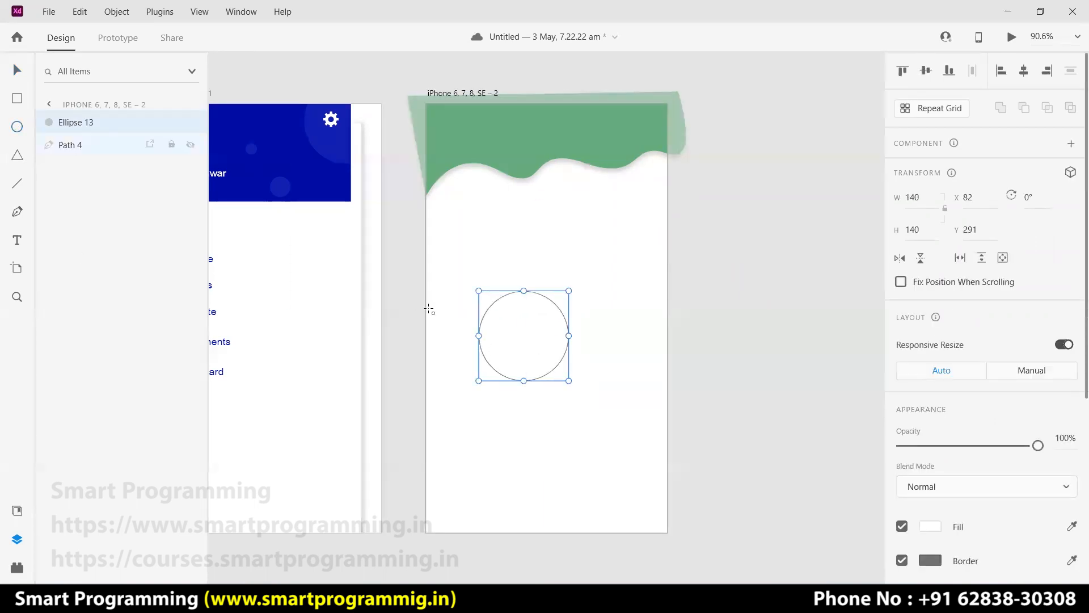
left_click_drag(488, 271, 600, 370)
left_click_drag(487, 319, 458, 319)
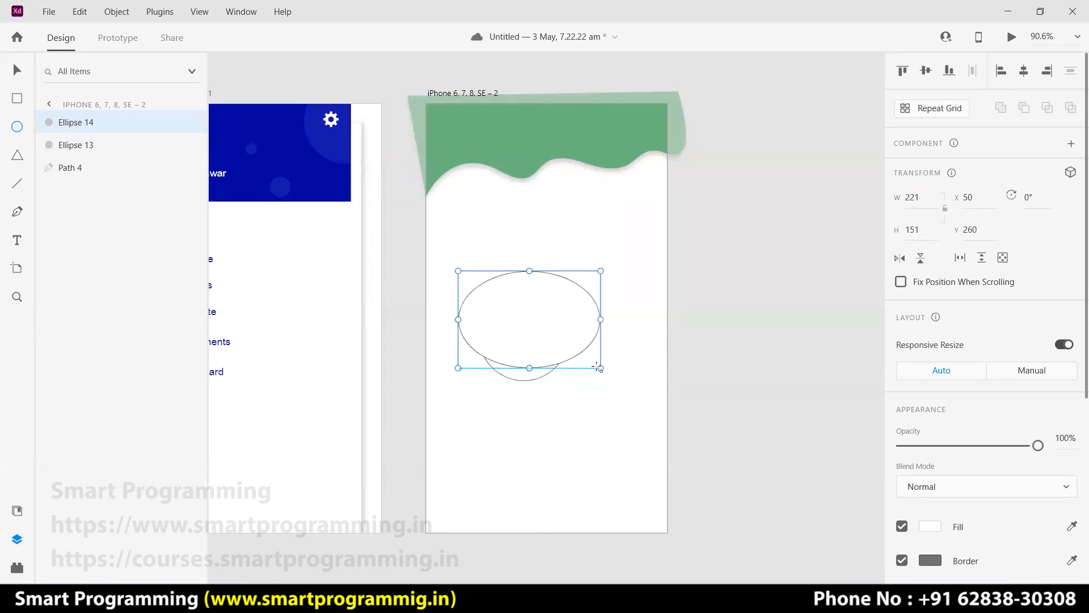
left_click_drag(598, 367, 598, 365)
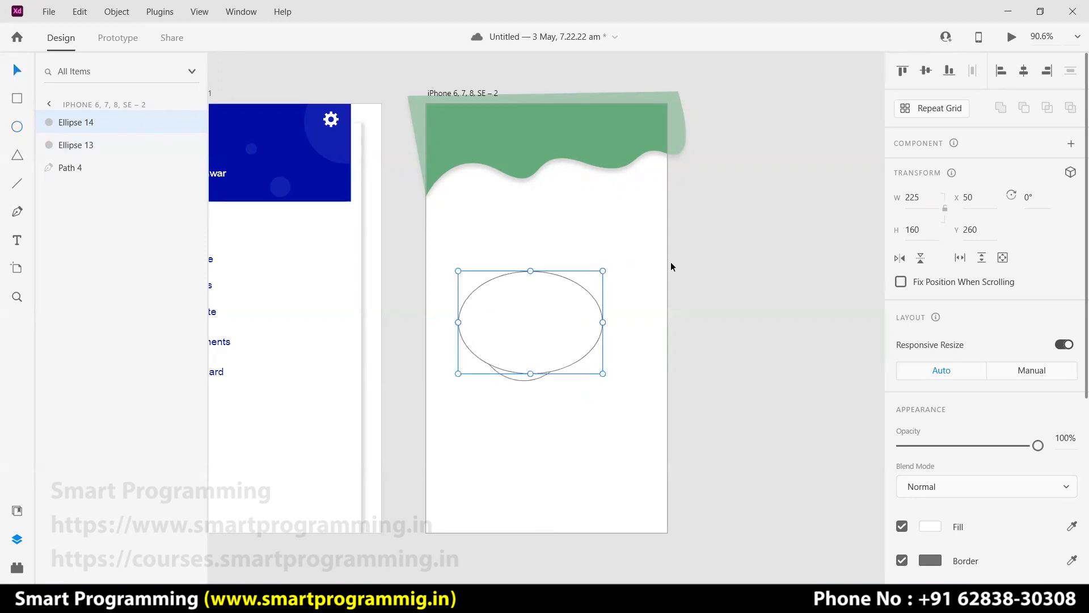
left_click_drag(626, 304, 539, 390)
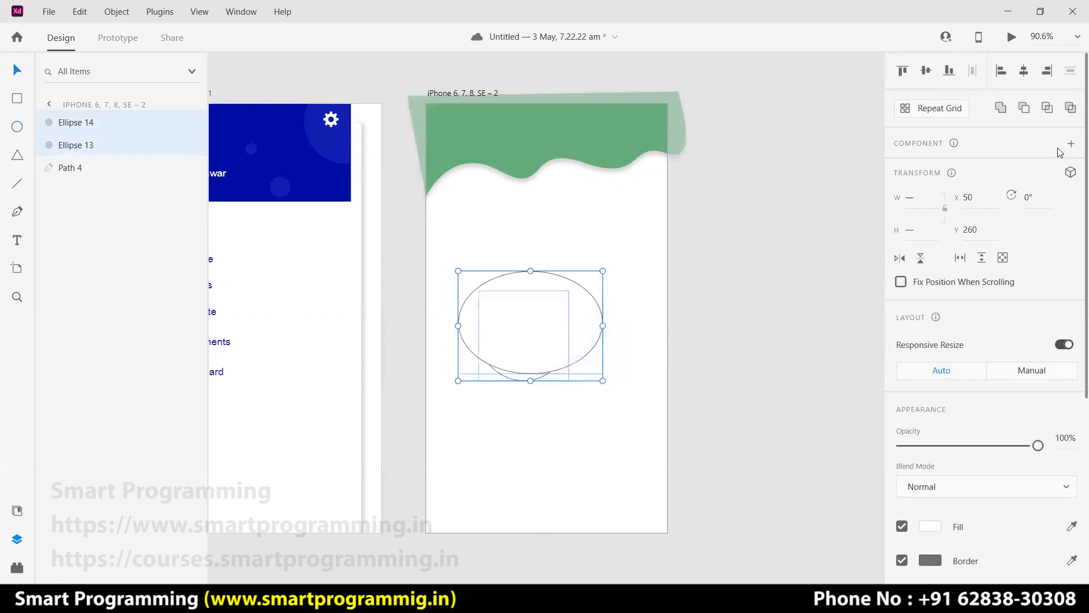
left_click(1024, 110)
left_click(590, 392)
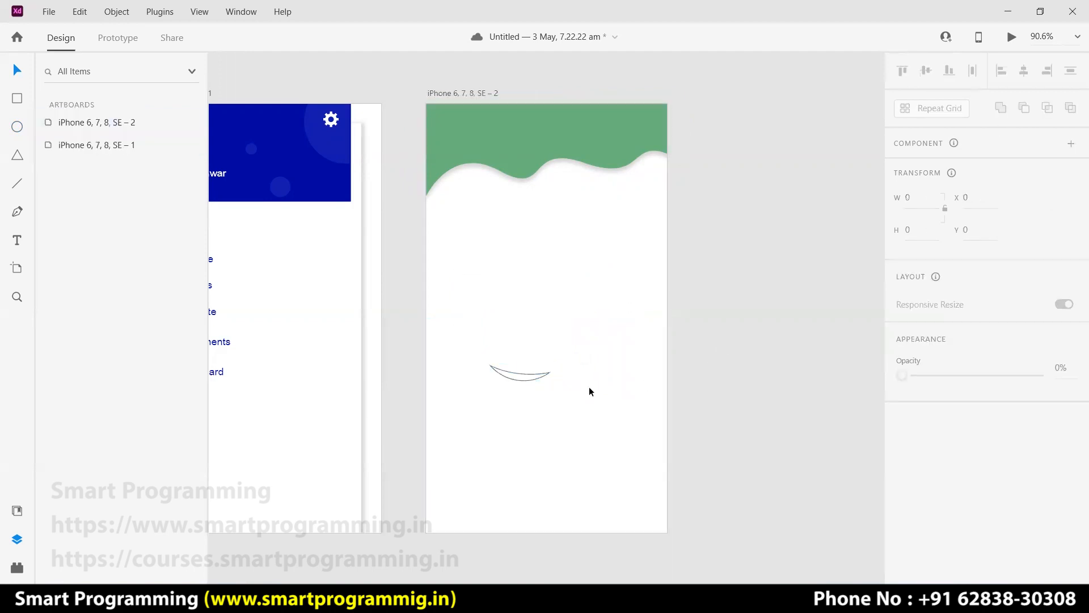
Group the crescent, shrink it onto the wave and remove its border.
left_click(533, 380)
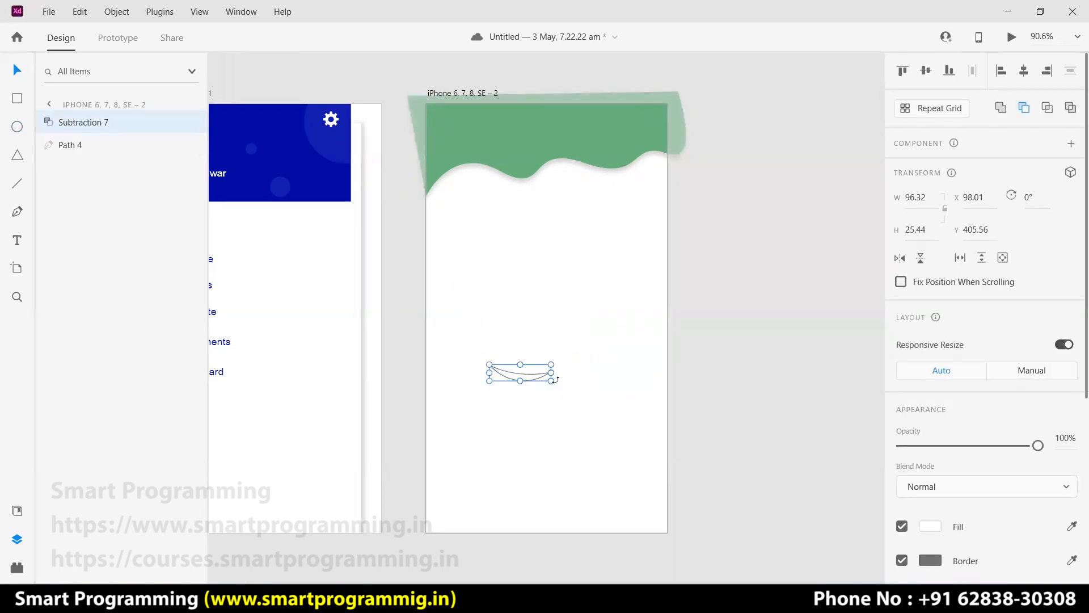
key("ctrl+g")
left_click_drag(551, 381, 523, 164)
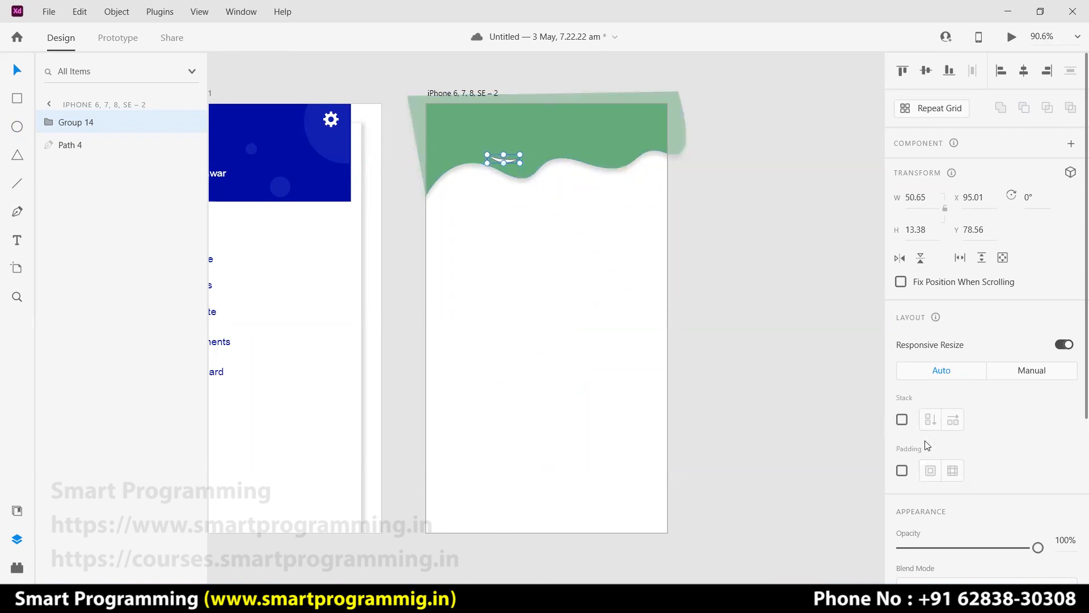
scroll(952, 425, "down", 3)
left_click(902, 524)
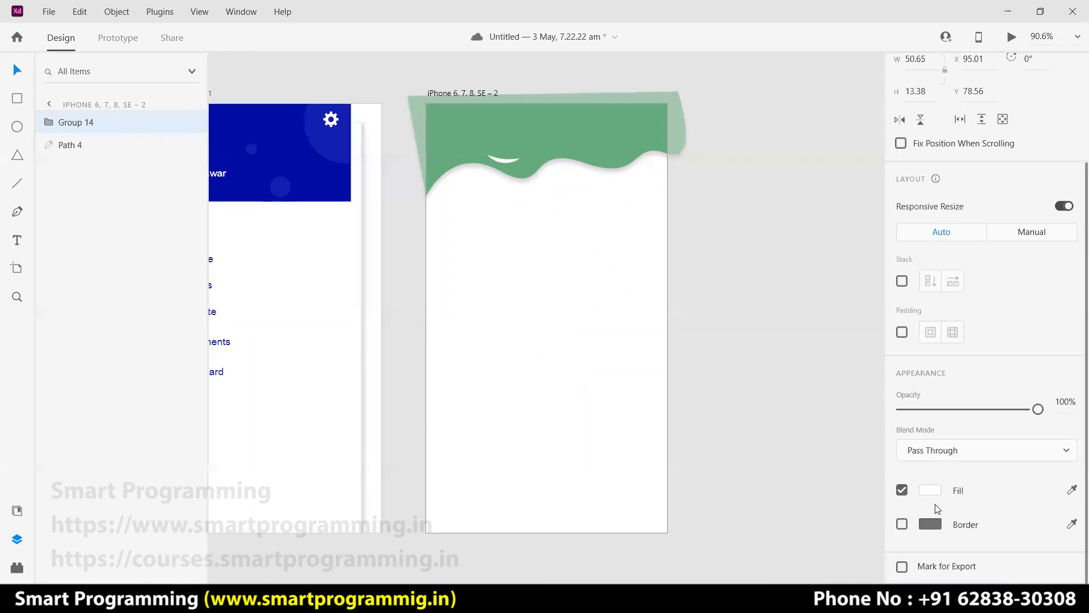
Fill the highlight curve with a lightened version of the wave's green.
left_click(615, 146)
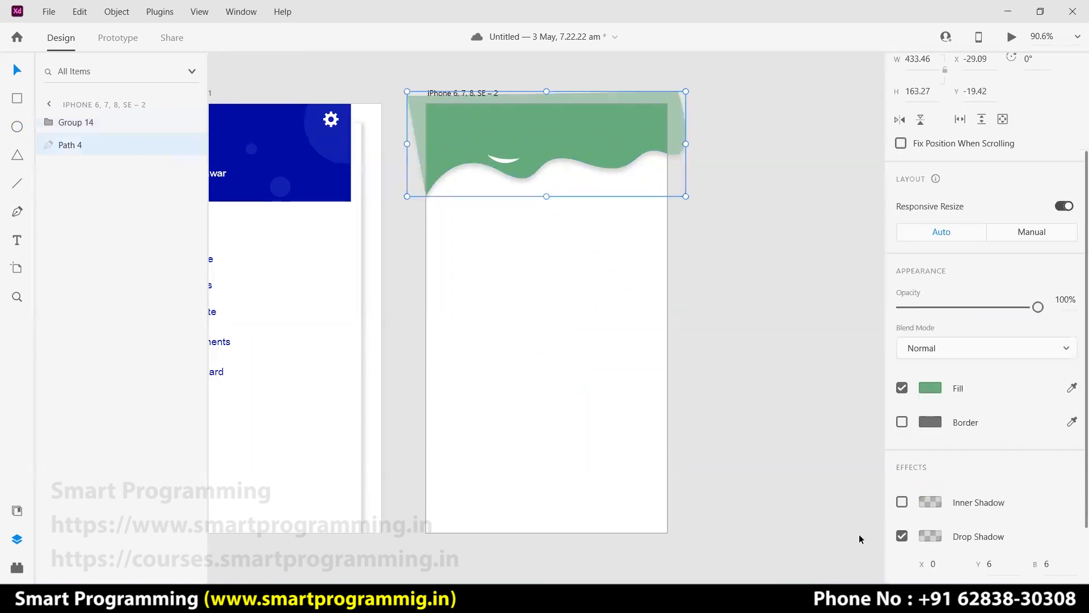
scroll(939, 517, "down", 2)
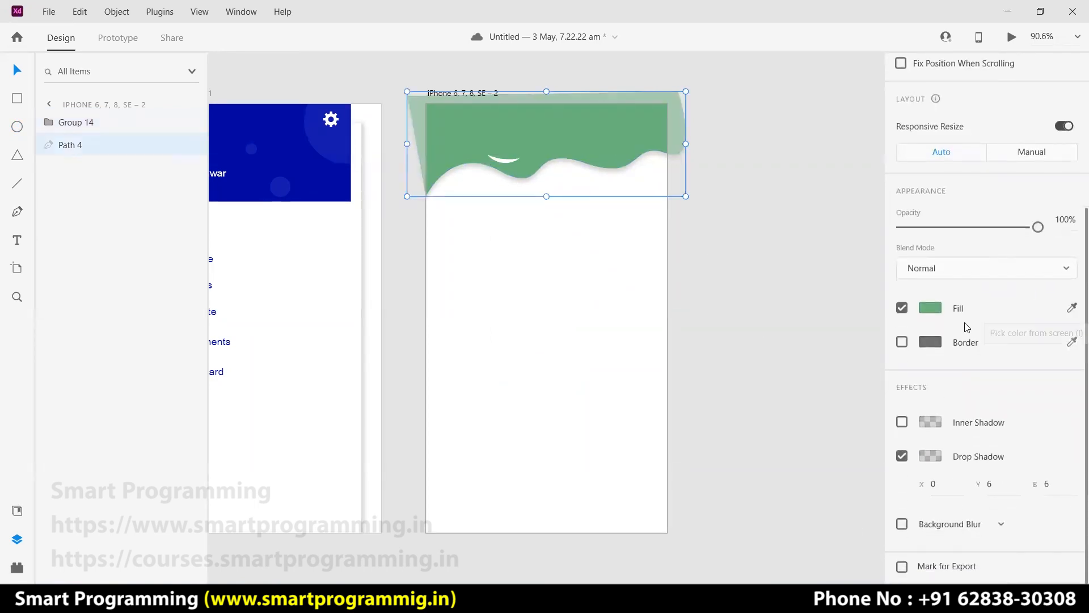
left_click(502, 160)
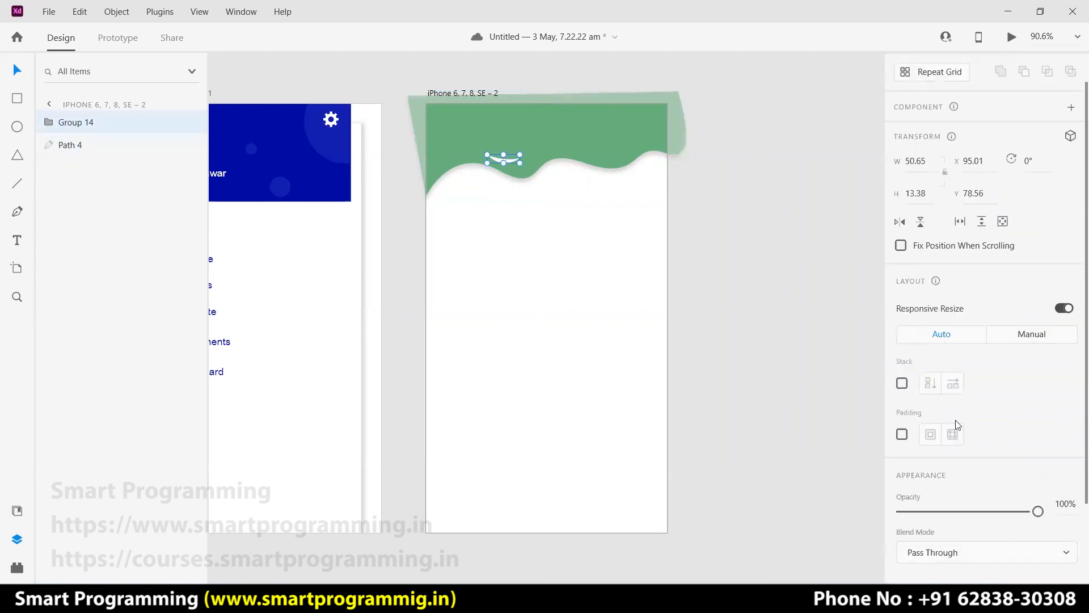
scroll(933, 509, "down", 3)
left_click(928, 489)
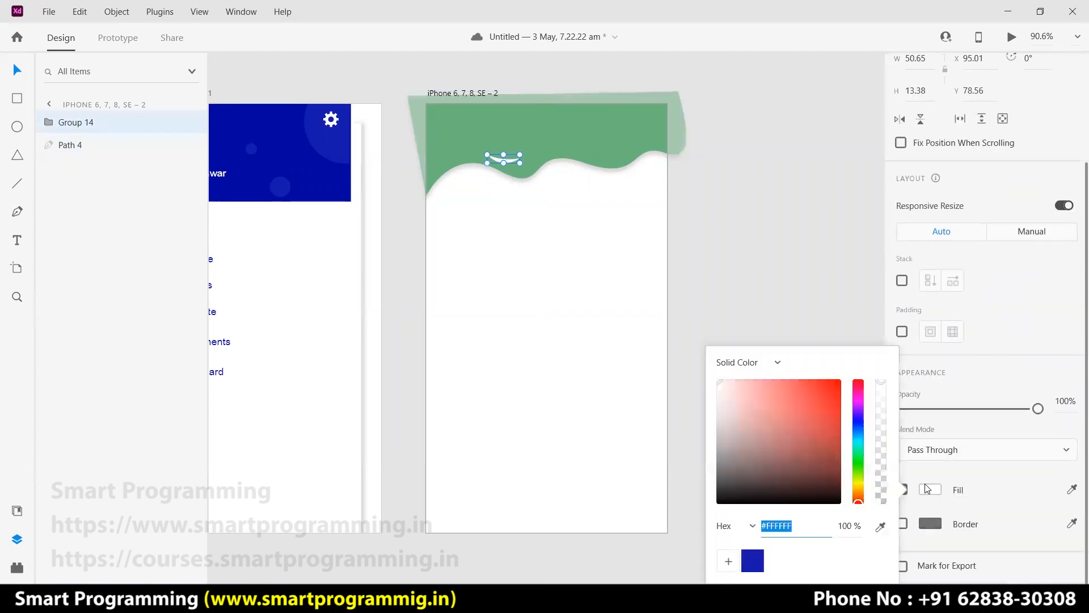
left_click(880, 526)
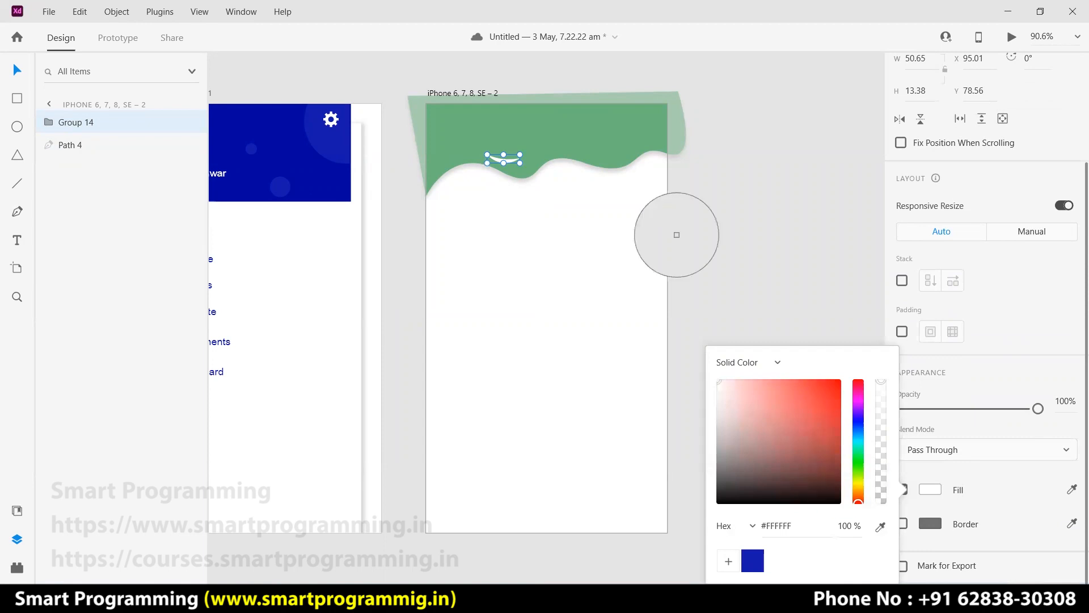
left_click(593, 120)
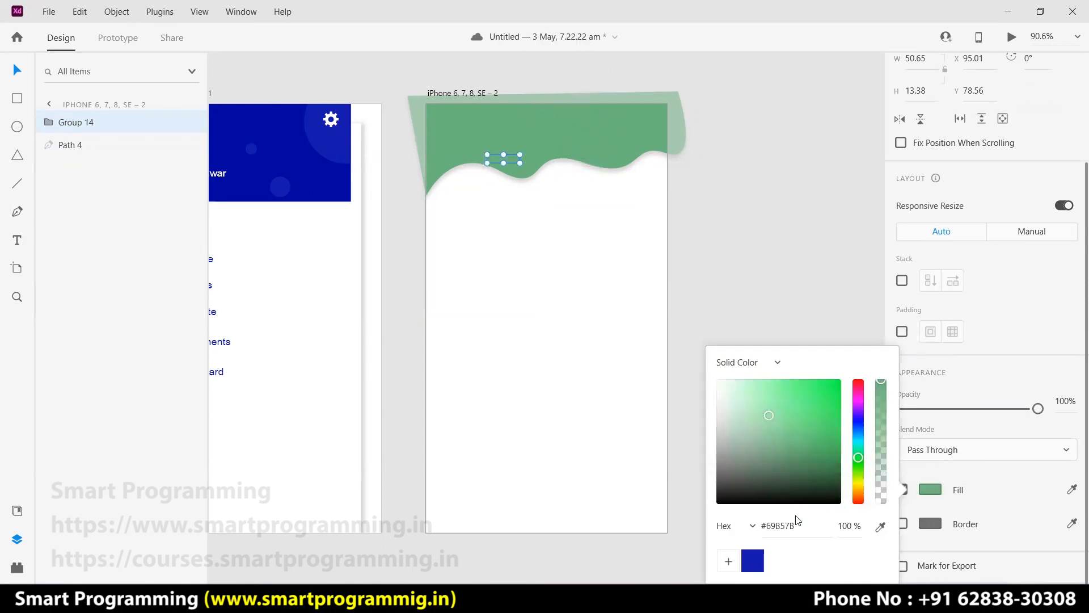
left_click(756, 409)
left_click_drag(755, 406, 748, 405)
left_click(708, 294)
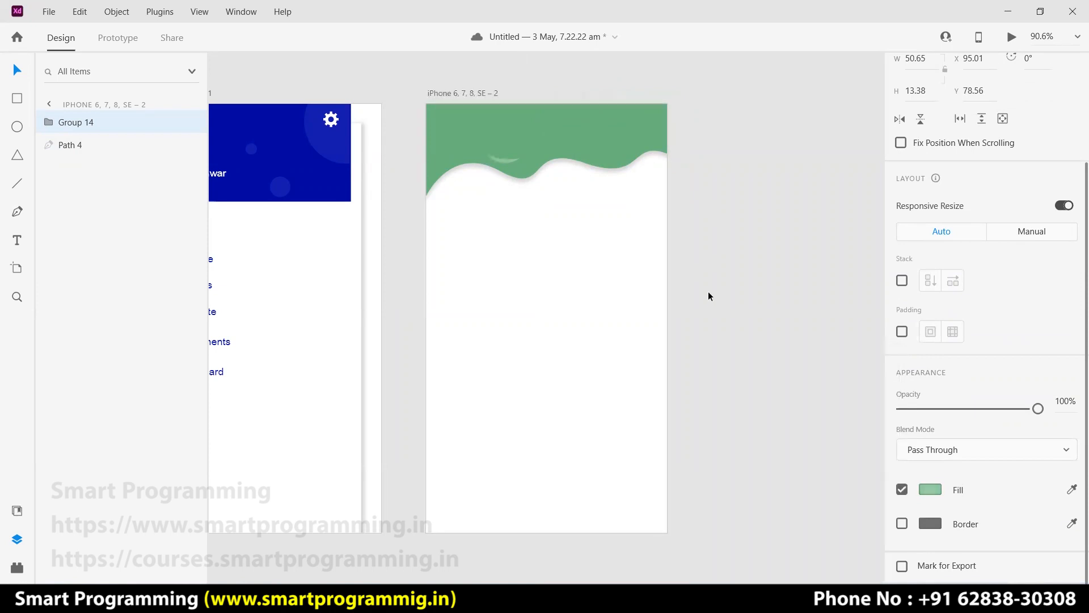
Tilt the highlight curve by 5°.
left_click(507, 161)
mouse_move(522, 151)
left_mouse_down()
mouse_move(509, 160)
mouse_move(521, 165)
left_mouse_up()
left_click(724, 225)
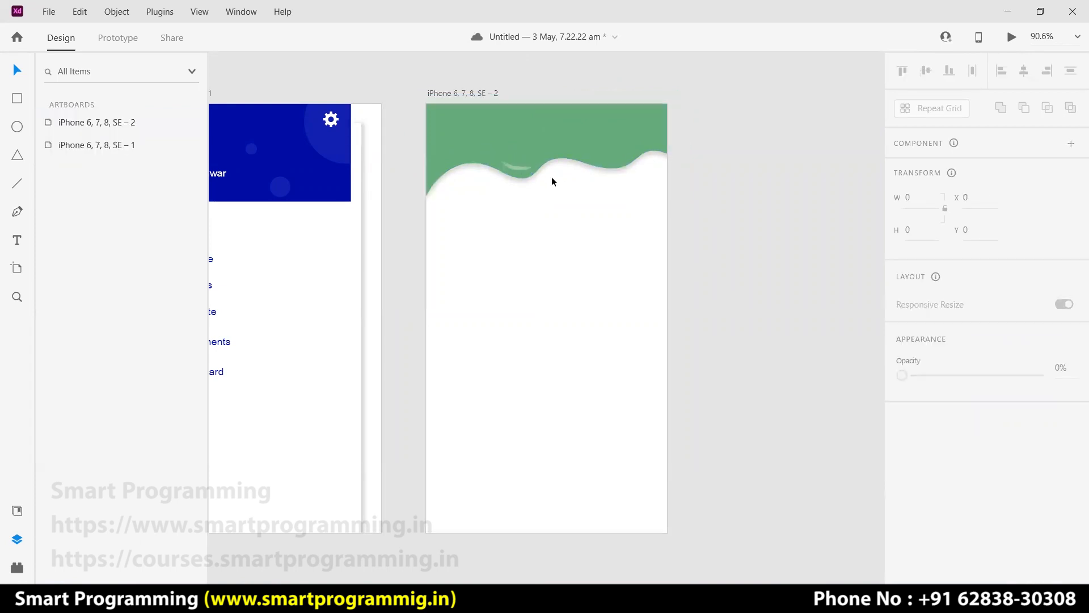
Duplicate the highlight curve and move the copy further right along the wave.
left_click(515, 169)
left_click(517, 168)
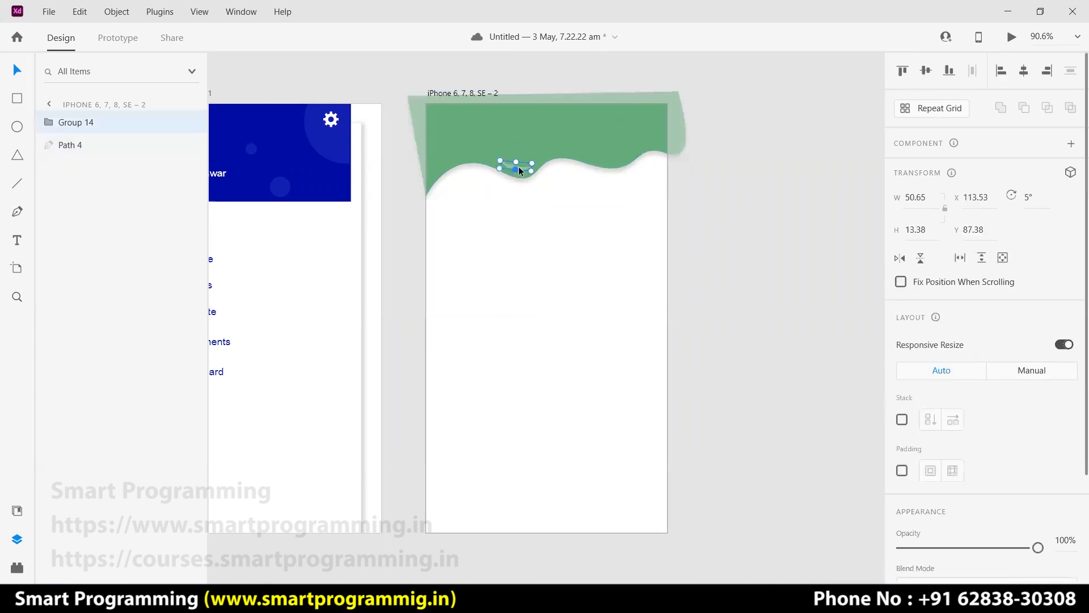
key("ctrl+d")
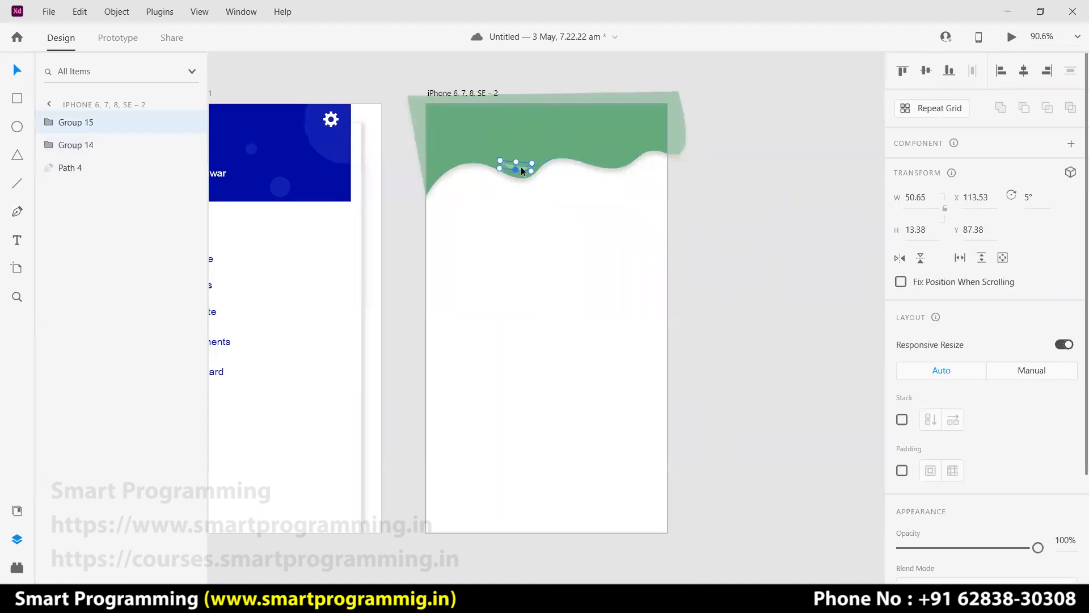
left_click_drag(532, 166, 621, 160)
left_click(715, 212)
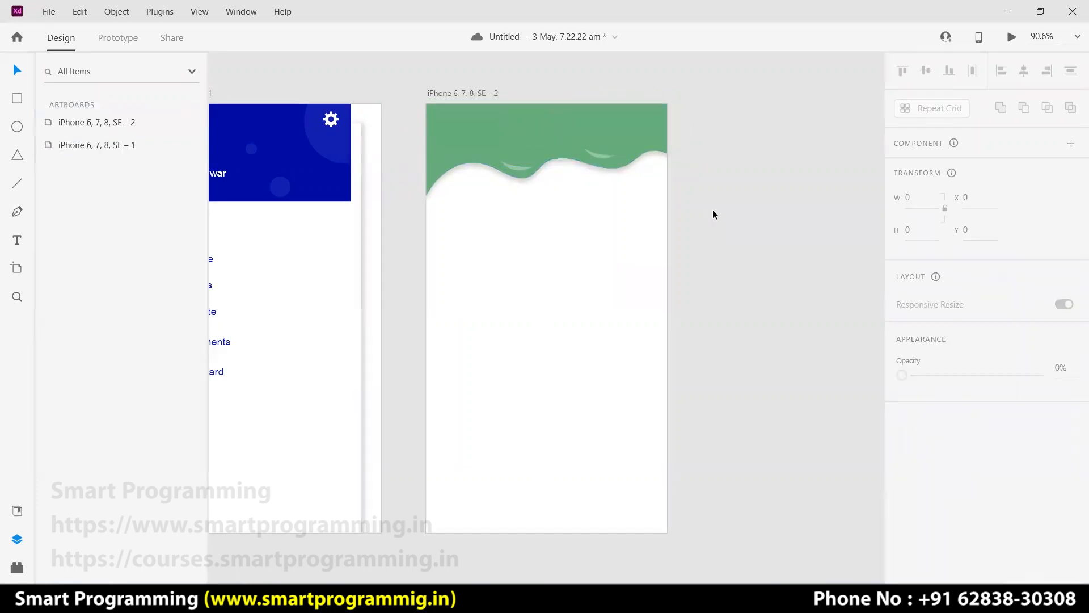
Draw a 305×363 rectangle below the wave and round its corners to radius 36.
left_click(17, 98)
mouse_move(451, 216)
left_mouse_down()
mouse_move(574, 341)
mouse_move(646, 431)
mouse_move(646, 449)
left_mouse_up()
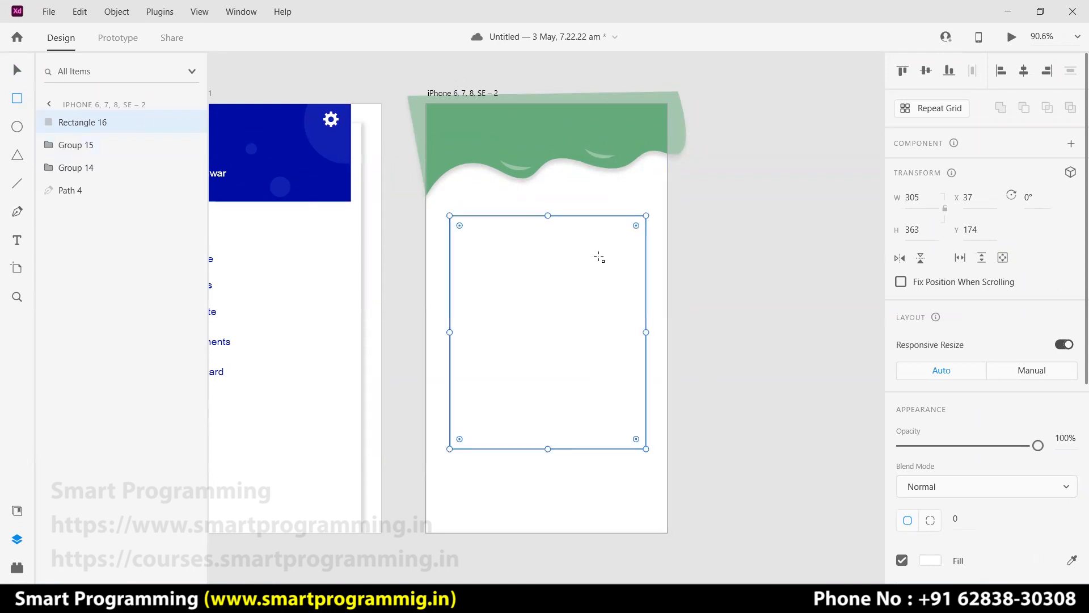
mouse_move(636, 225)
left_mouse_down()
mouse_move(610, 263)
mouse_move(631, 243)
left_mouse_up()
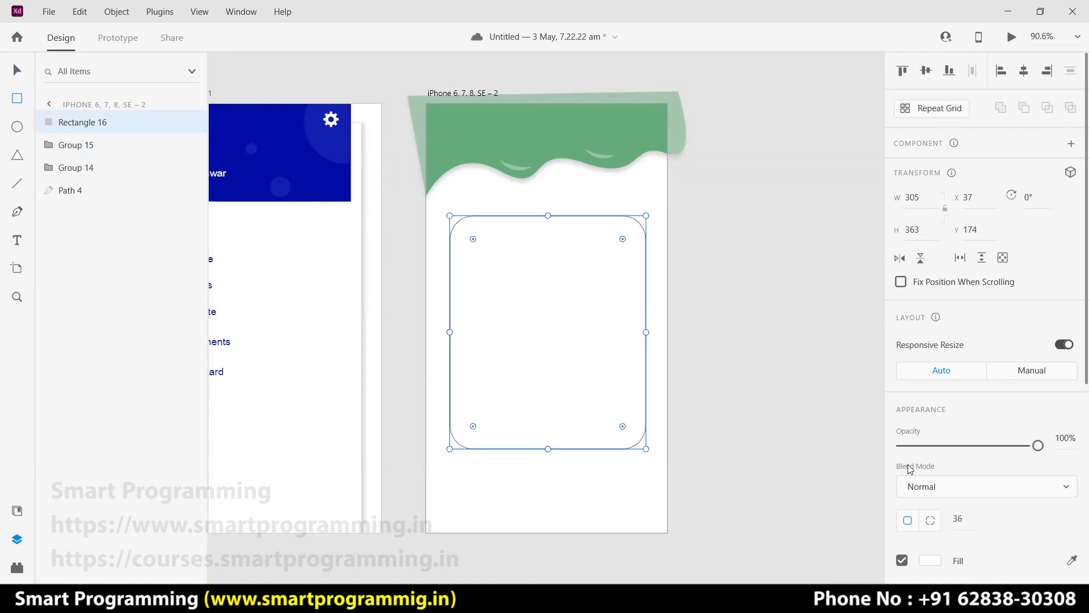
scroll(911, 468, "down", 3)
scroll(907, 471, "up", 2)
Remove the rectangle's border and add a drop shadow of X 0, Y 0, B 10.
left_click(901, 515)
left_click(902, 515)
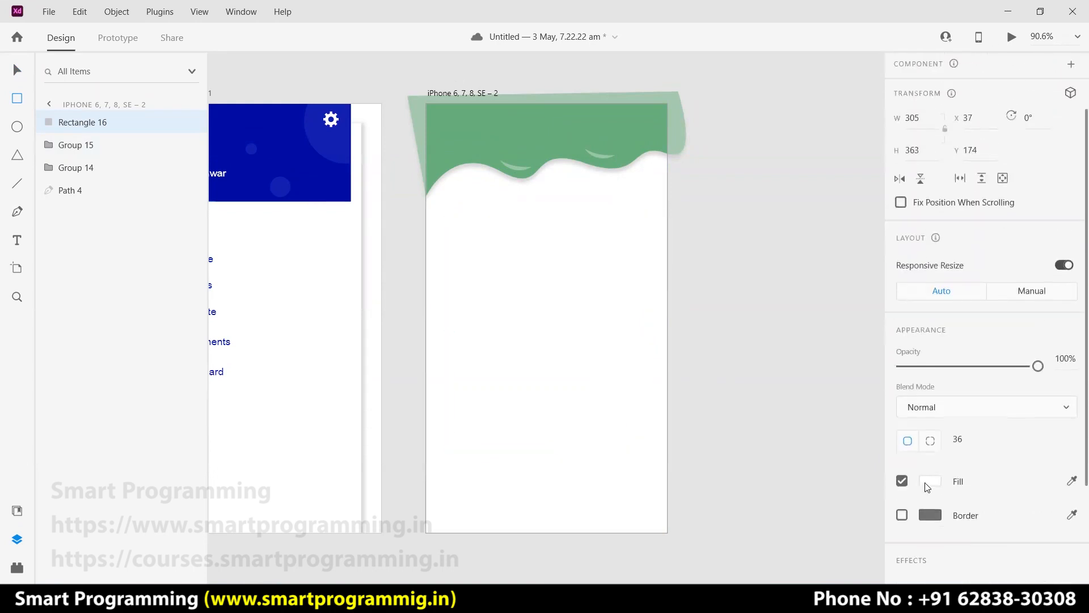
scroll(930, 489, "down", 3)
left_click(902, 489)
scroll(930, 499, "down", 1)
left_click(985, 485)
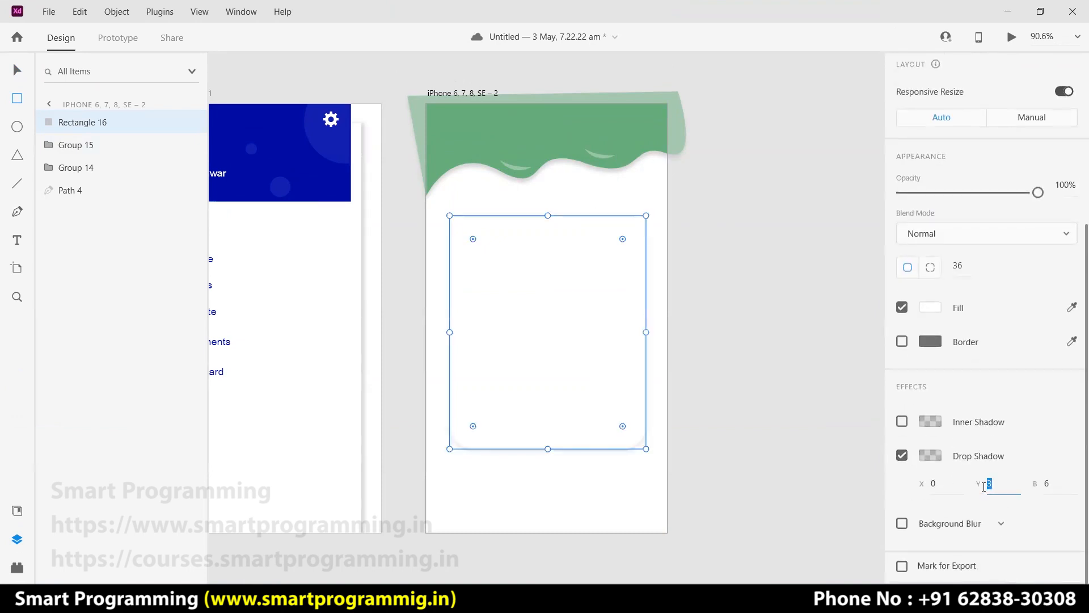
key("Return")
left_click(1056, 486)
key("Return")
Move the card slightly down the artboard.
left_click(17, 70)
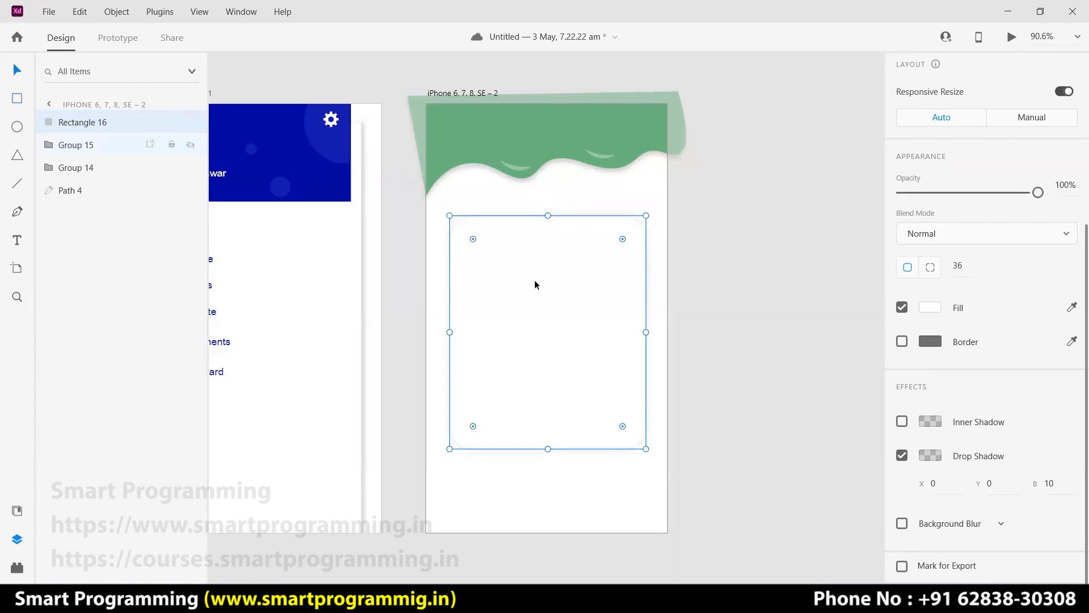
left_click(716, 300)
left_click_drag(575, 315, 575, 333)
left_click(741, 262)
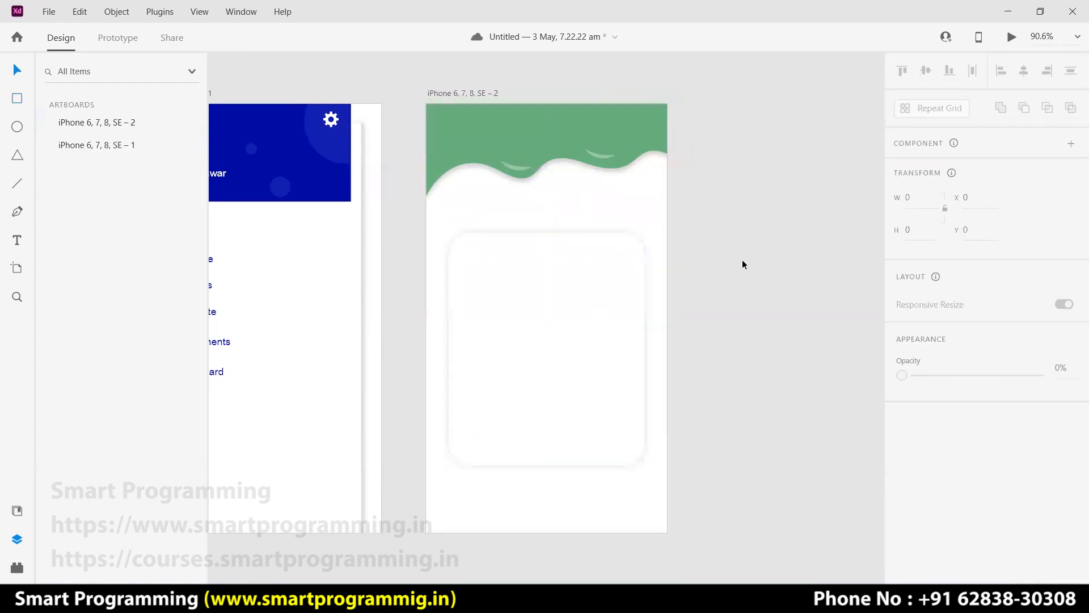
Resize the card to 291×346 and centre it horizontally on the artboard.
left_click(639, 119)
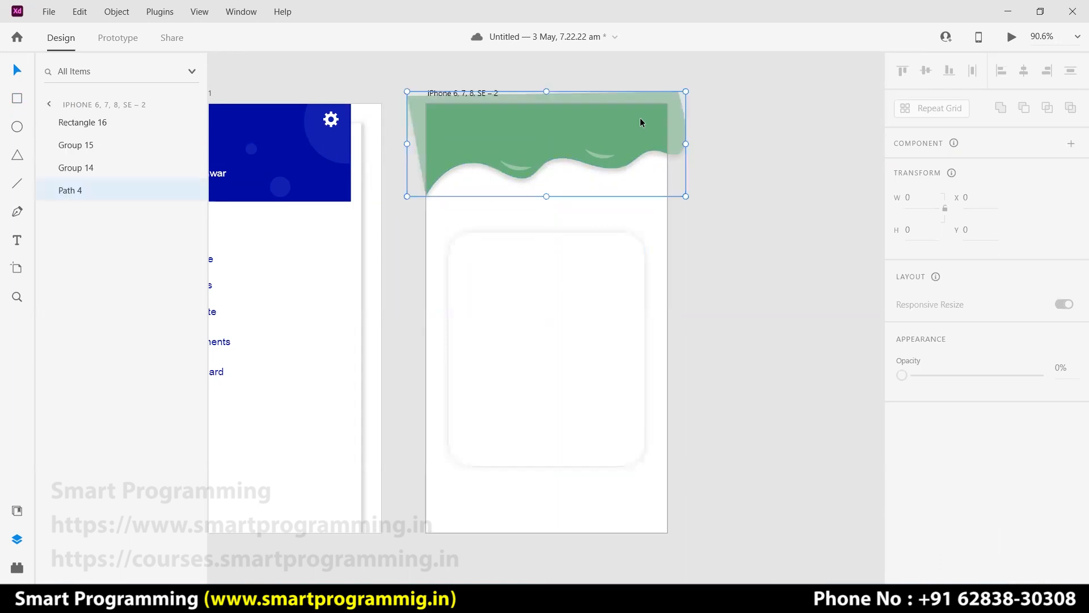
left_click(718, 132)
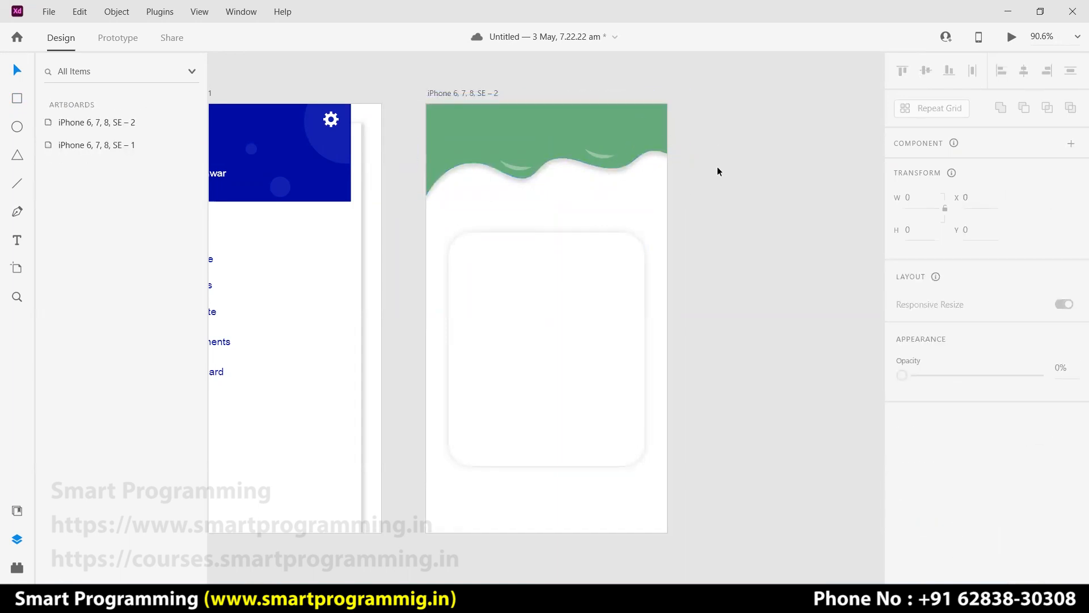
left_click(606, 128)
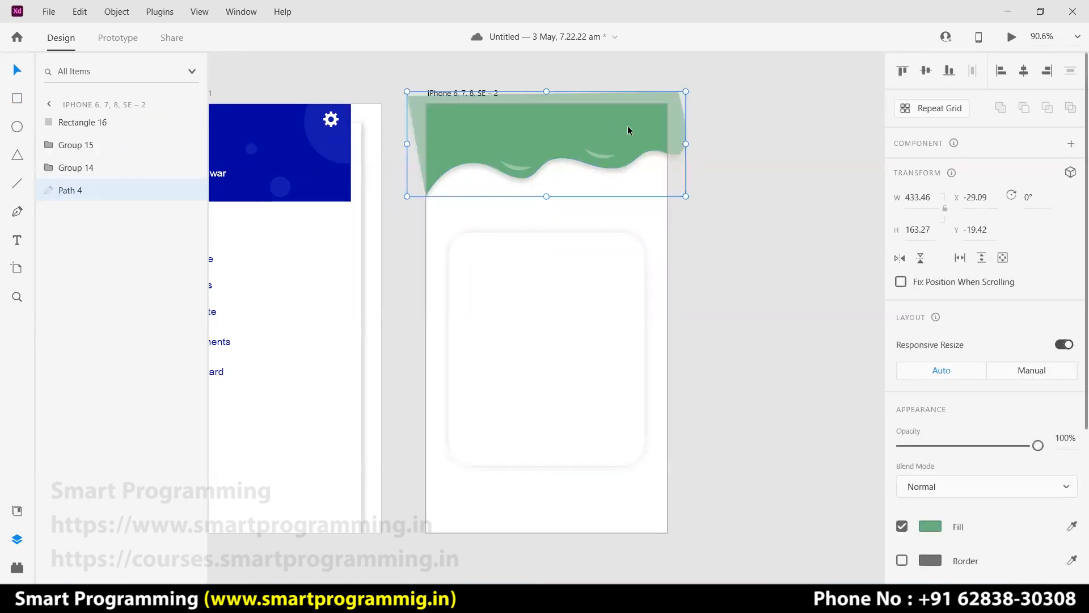
left_click(712, 134)
left_click(607, 138)
left_click(746, 176)
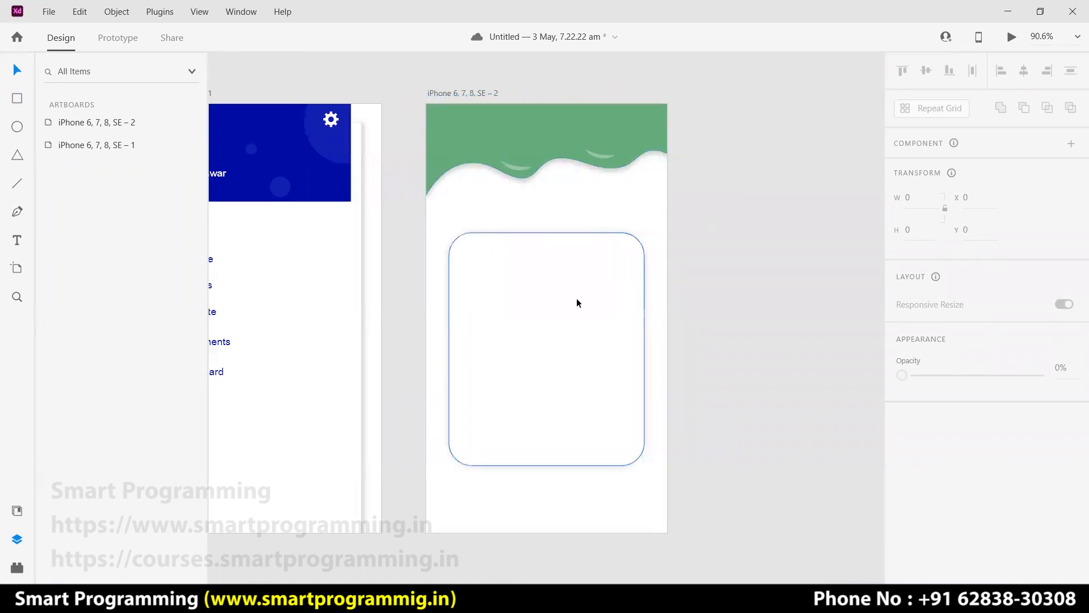
left_click(643, 461)
mouse_move(644, 465)
left_mouse_down()
mouse_move(639, 447)
mouse_move(645, 456)
left_mouse_up()
mouse_move(550, 374)
left_mouse_down()
mouse_move(561, 372)
mouse_move(552, 383)
left_mouse_up()
left_click(831, 319)
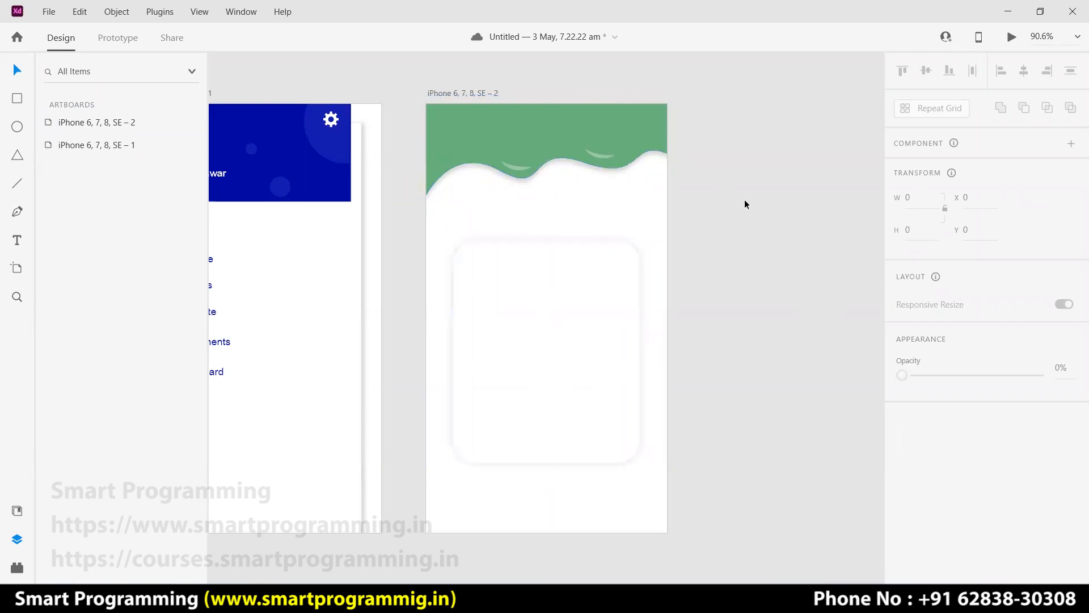
Nudge the card up to X 42, Y 184 and bring up the 'logout icon' browser results.
left_click_drag(565, 319, 564, 306)
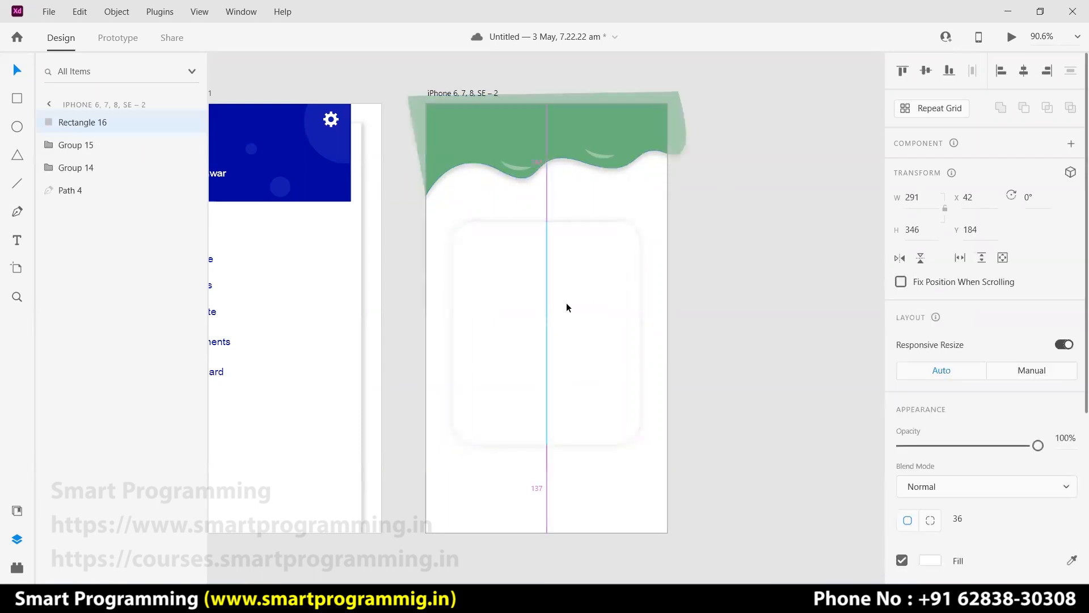
left_click(678, 273)
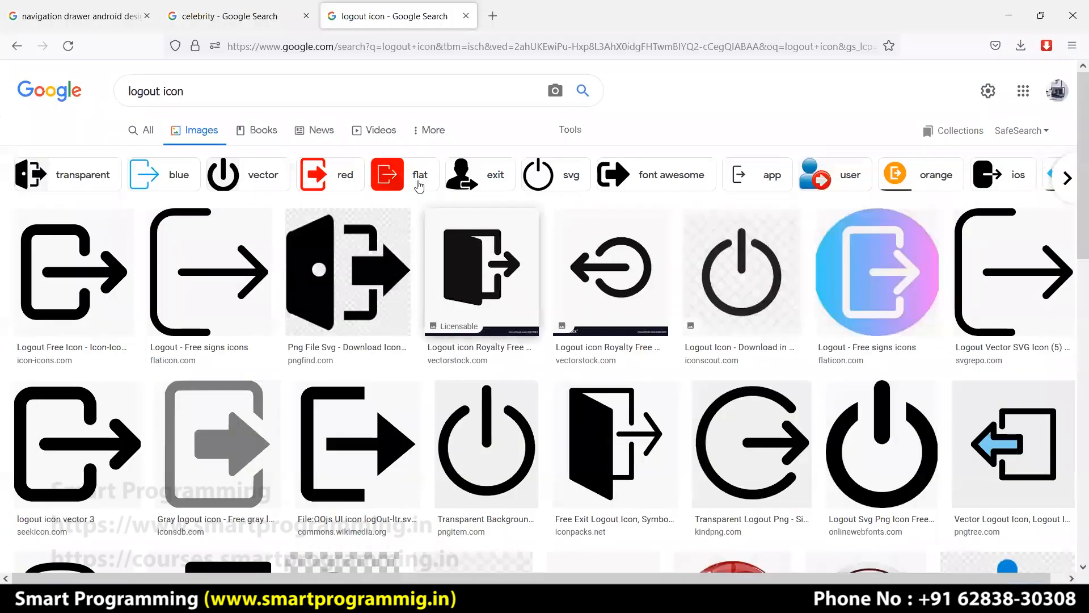
key("alt+Tab")
Search Google Images for 'login activity designs' and scroll the results.
left_click_drag(192, 92, 117, 91)
type("login")
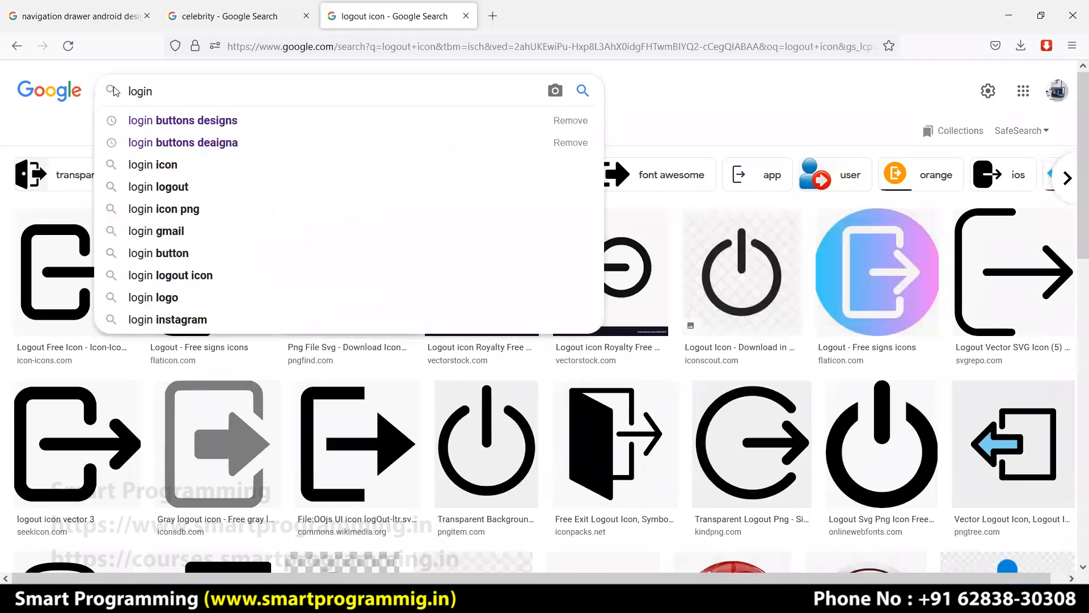
type(" activity")
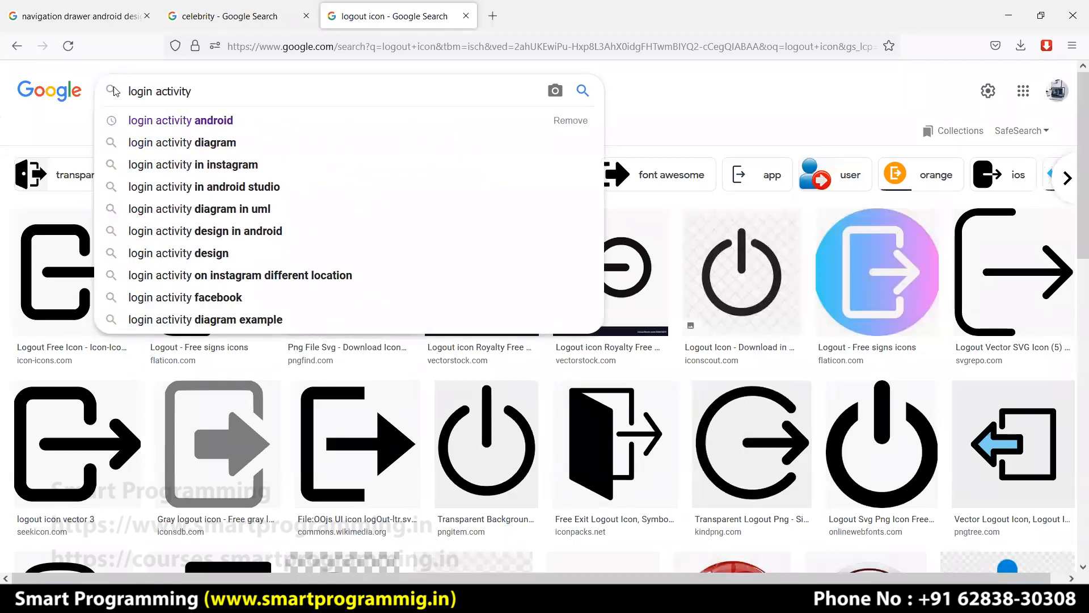
type(" designs")
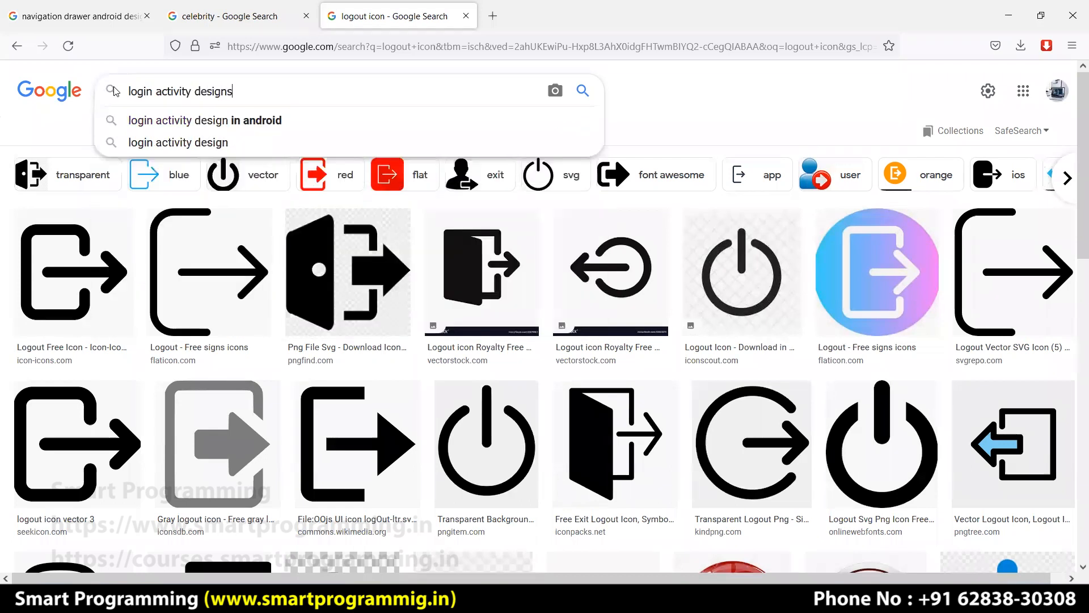
key("Return")
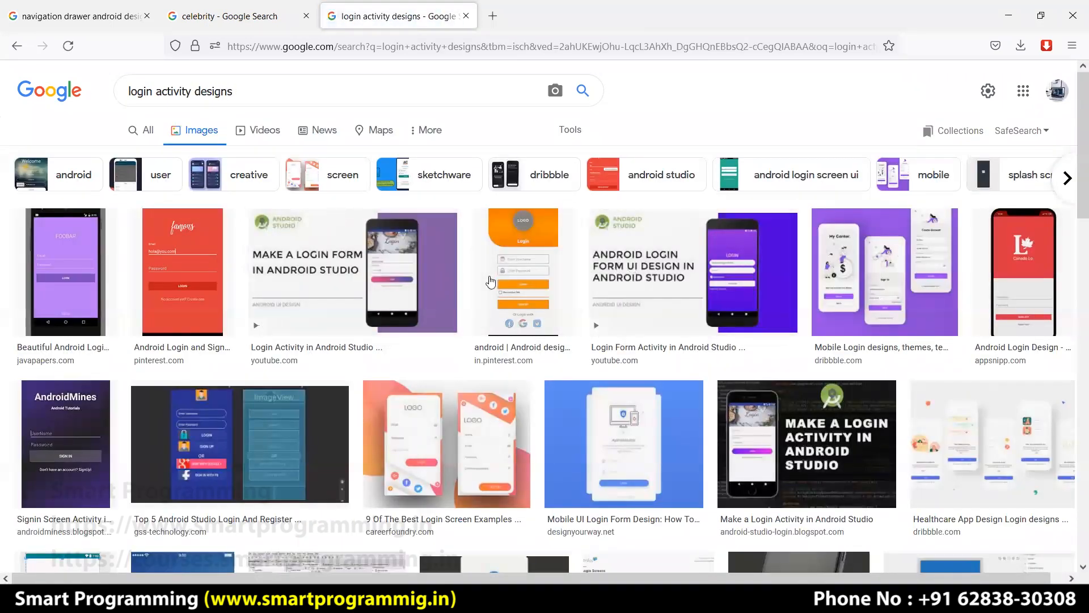
scroll(534, 337, "down", 6)
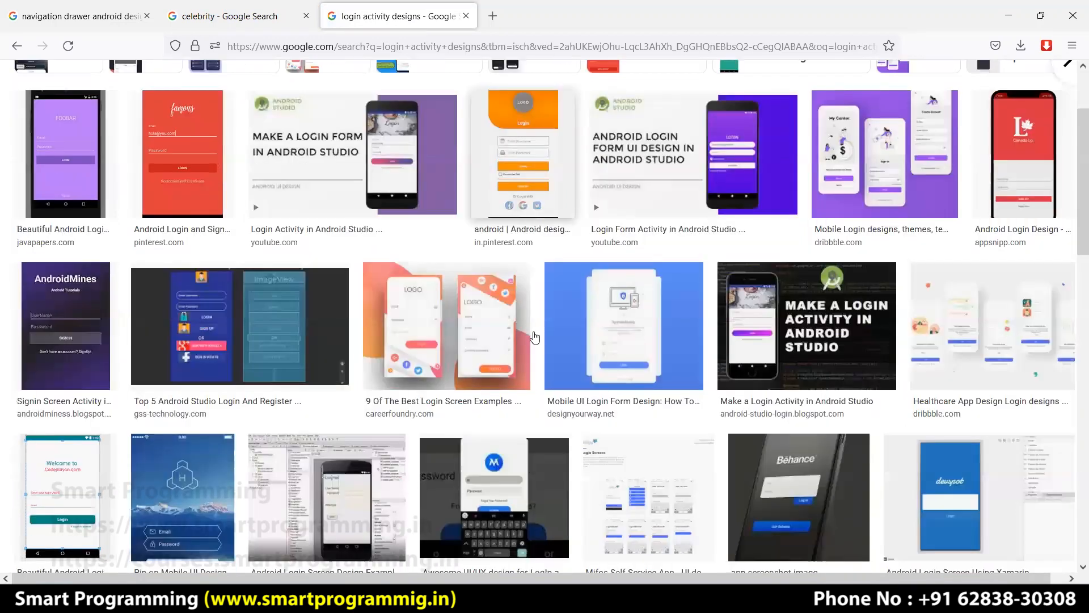
scroll(534, 336, "down", 8)
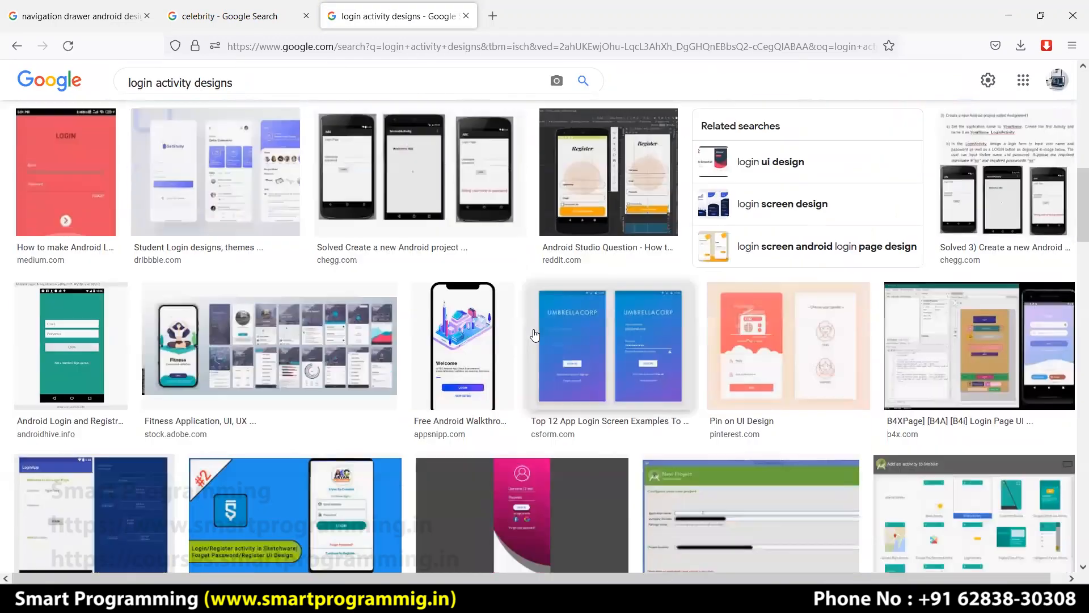
scroll(534, 334, "down", 1)
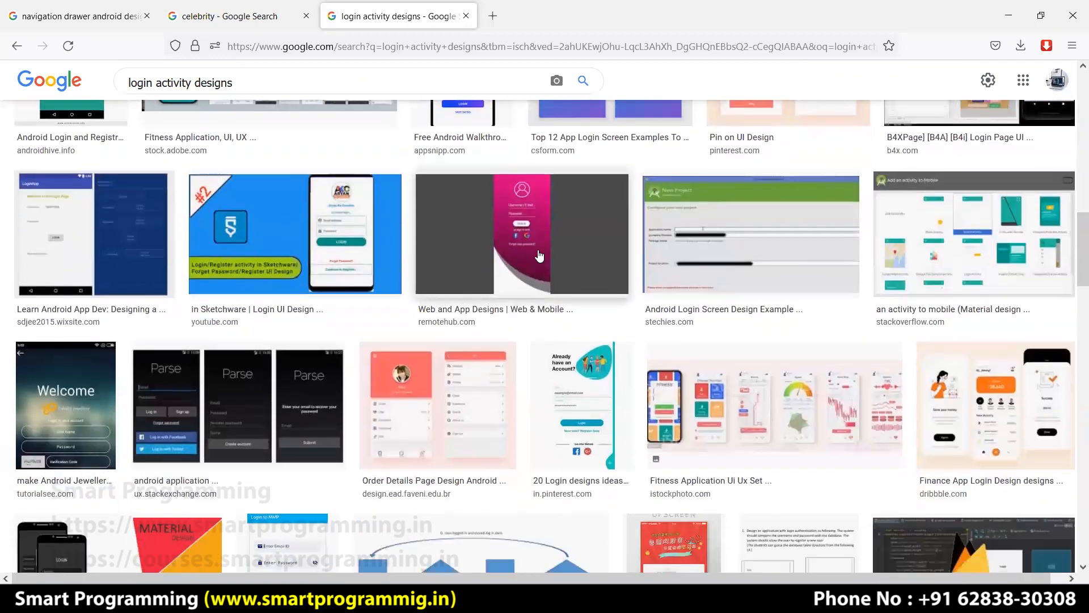
Preview several login designs, zooming in on the purple Login & Sign Up Page.
left_click(541, 256)
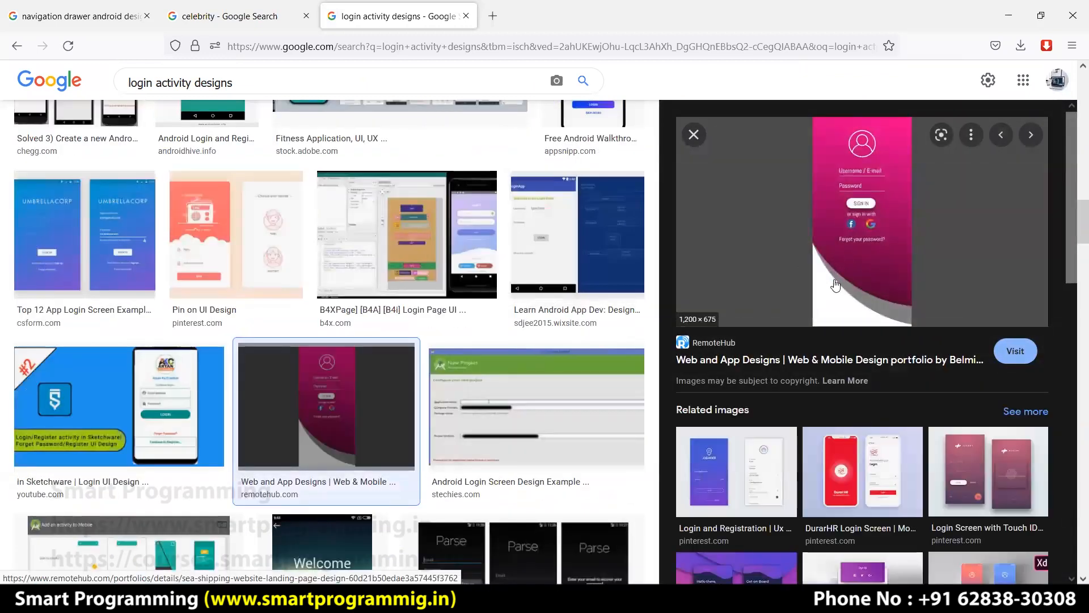
scroll(859, 318, "down", 5)
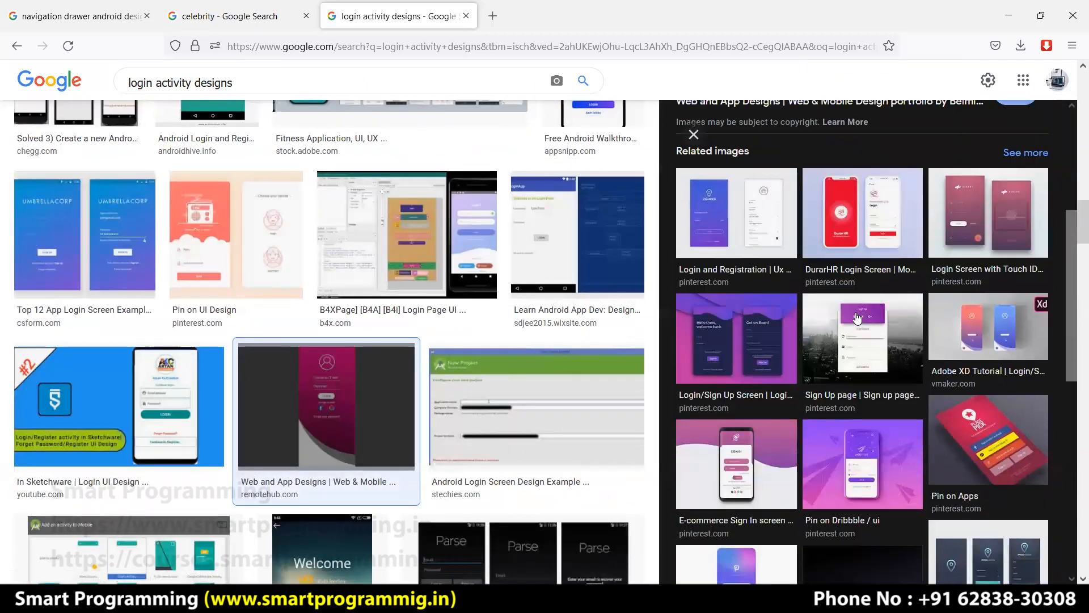
left_click(743, 333)
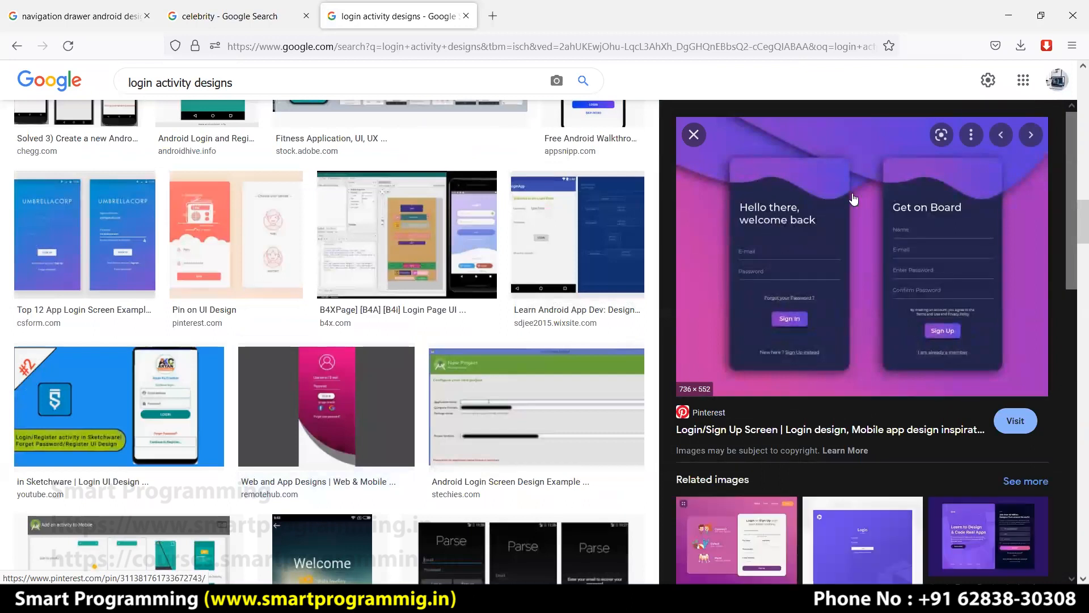
scroll(876, 380, "down", 1)
scroll(876, 383, "down", 6)
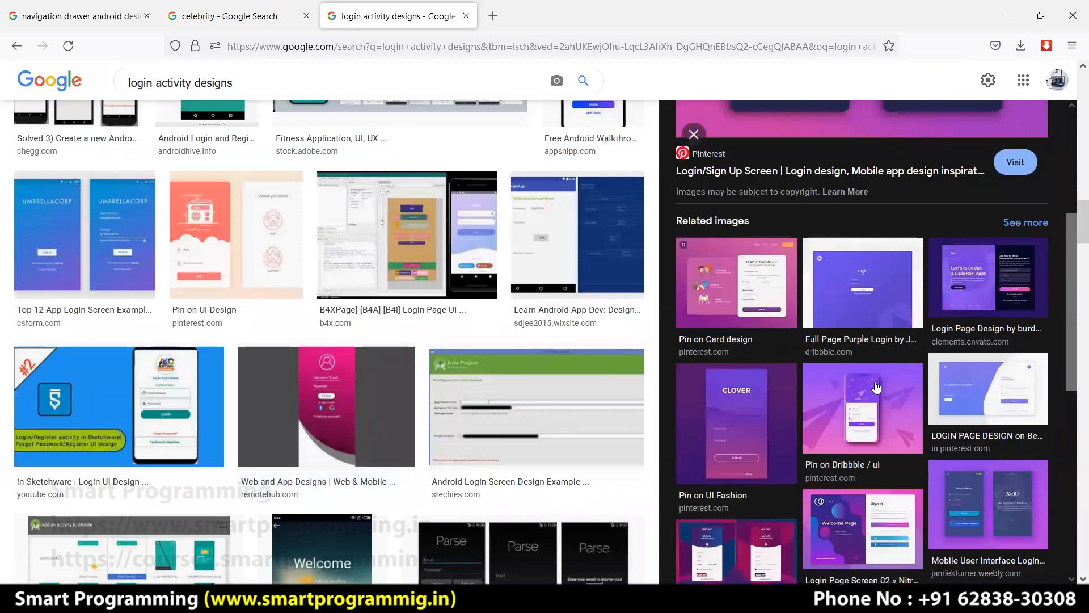
scroll(723, 404, "down", 2)
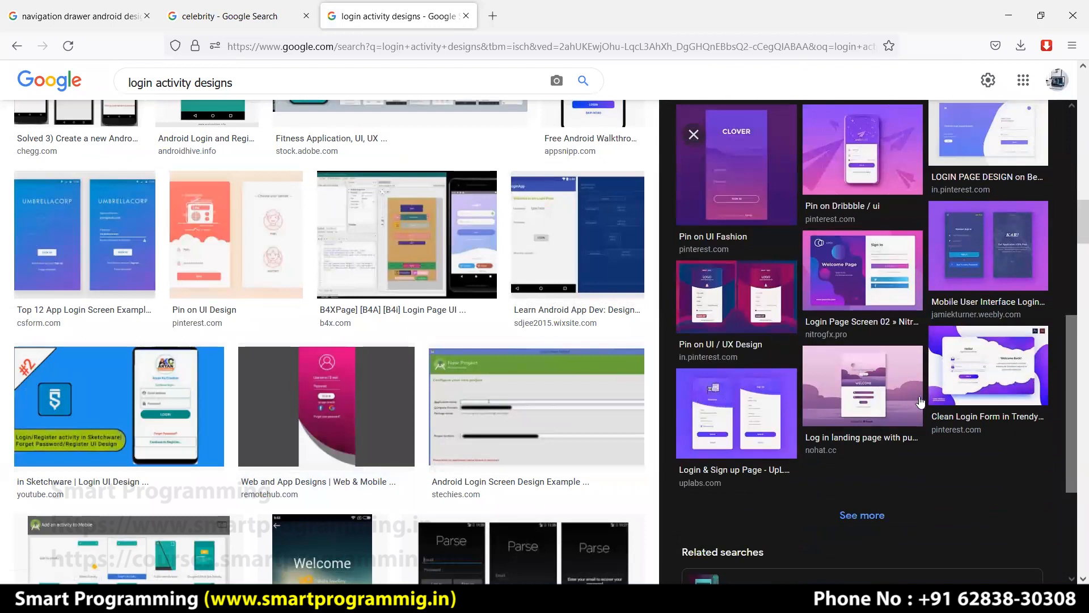
left_click(736, 415)
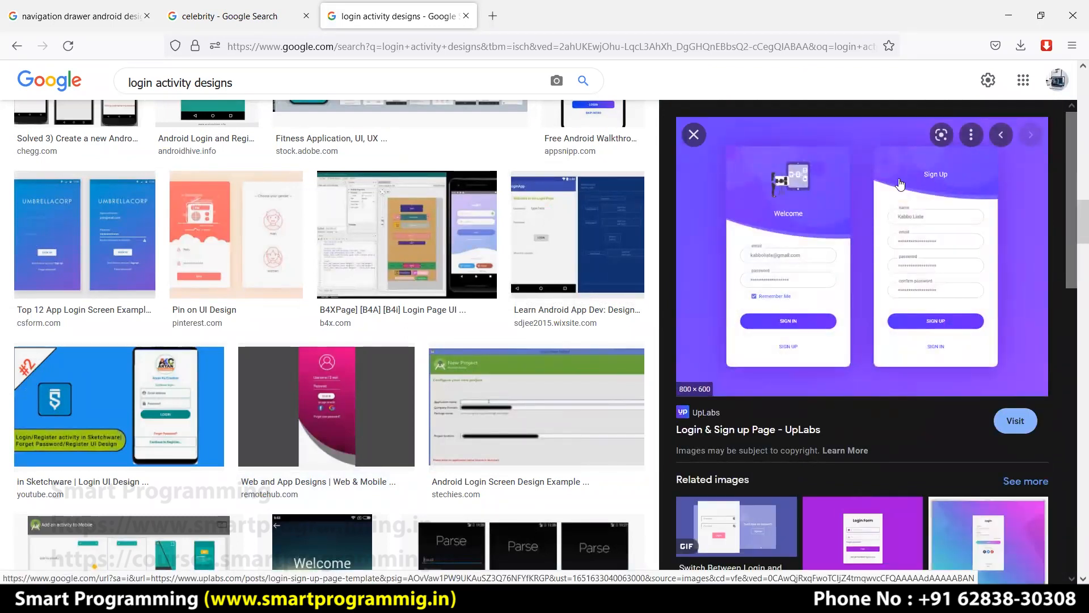
scroll(888, 214, "up", 5)
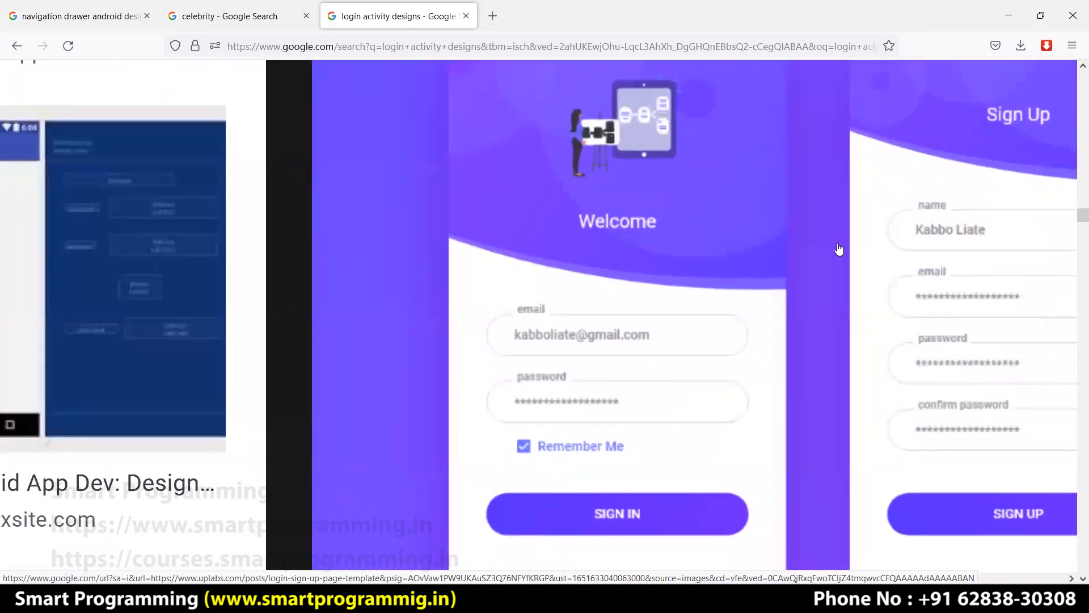
scroll(839, 246, "up", 3)
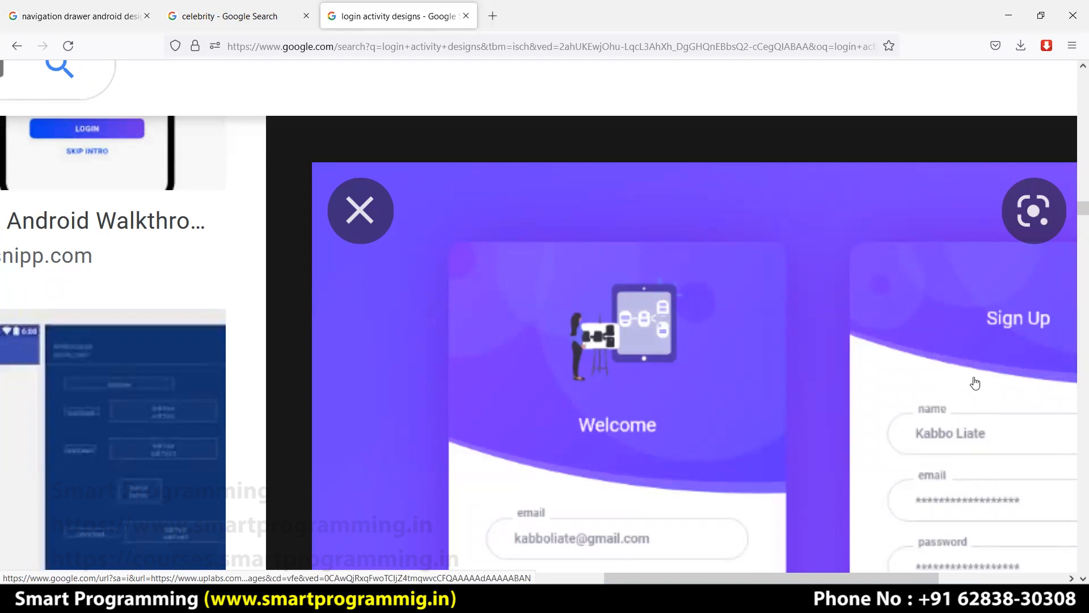
scroll(976, 383, "right", 5)
scroll(975, 383, "down", 1)
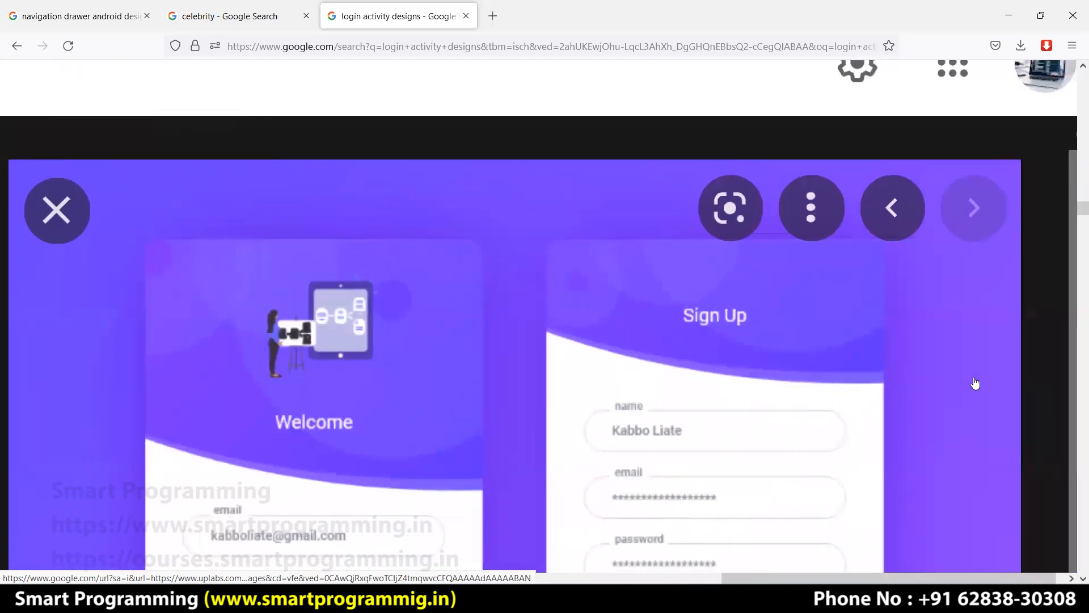
scroll(975, 383, "down", 2)
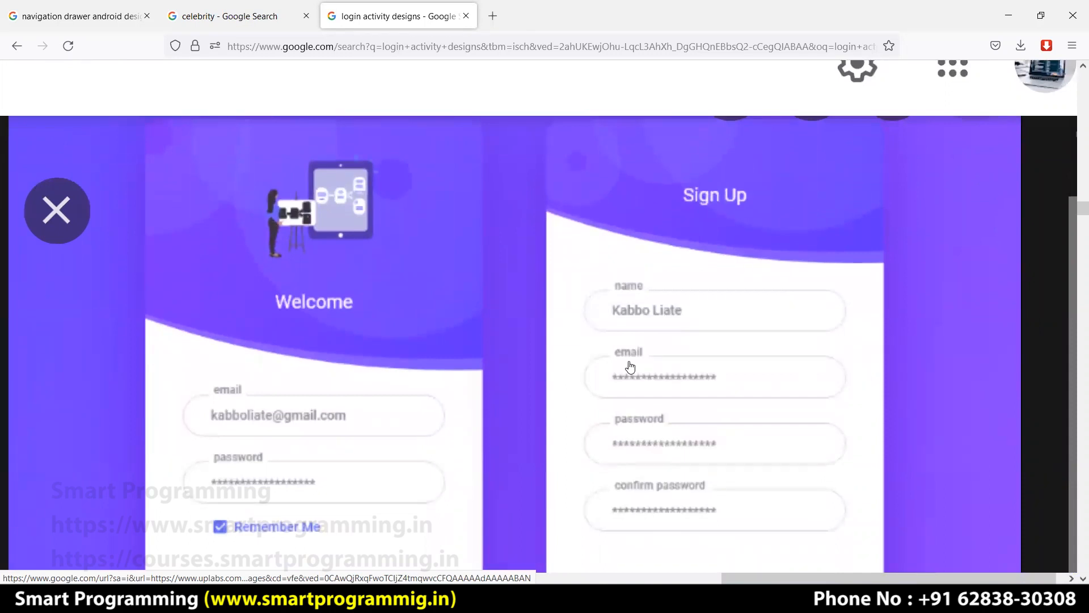
Reset the page zoom, scroll further through results, and return to Adobe XD.
key("ctrl+0")
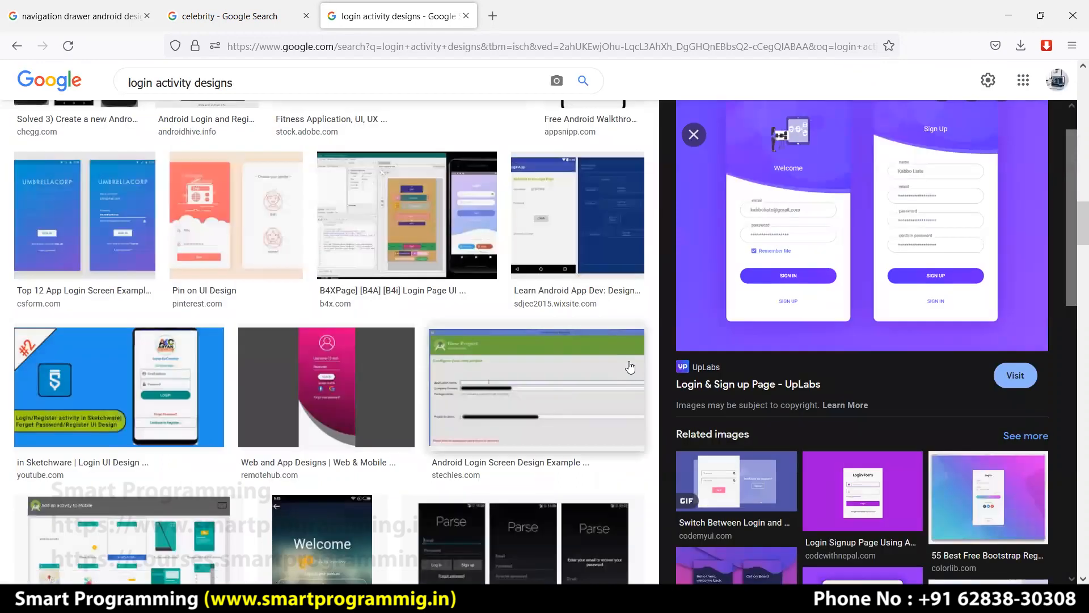
scroll(832, 351, "down", 2)
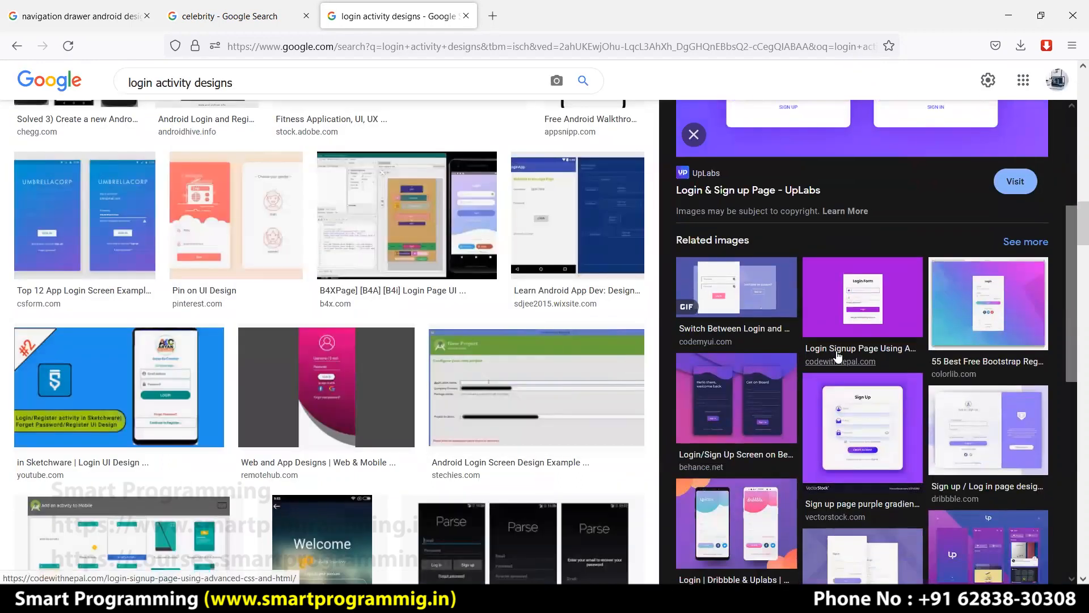
scroll(833, 348, "down", 2)
scroll(475, 332, "down", 4)
scroll(475, 332, "down", 3)
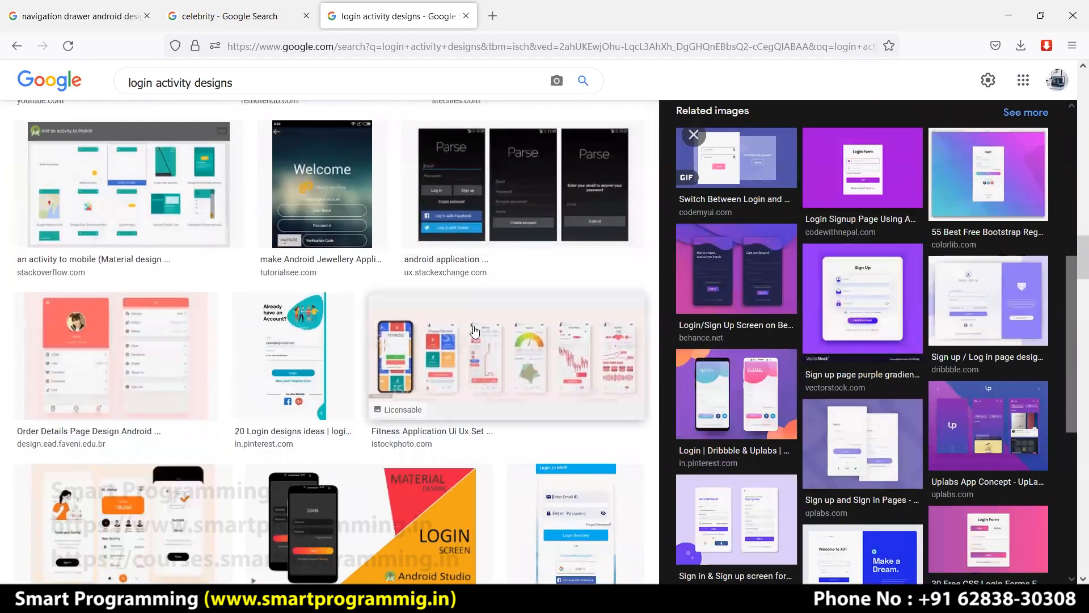
scroll(422, 321, "down", 3)
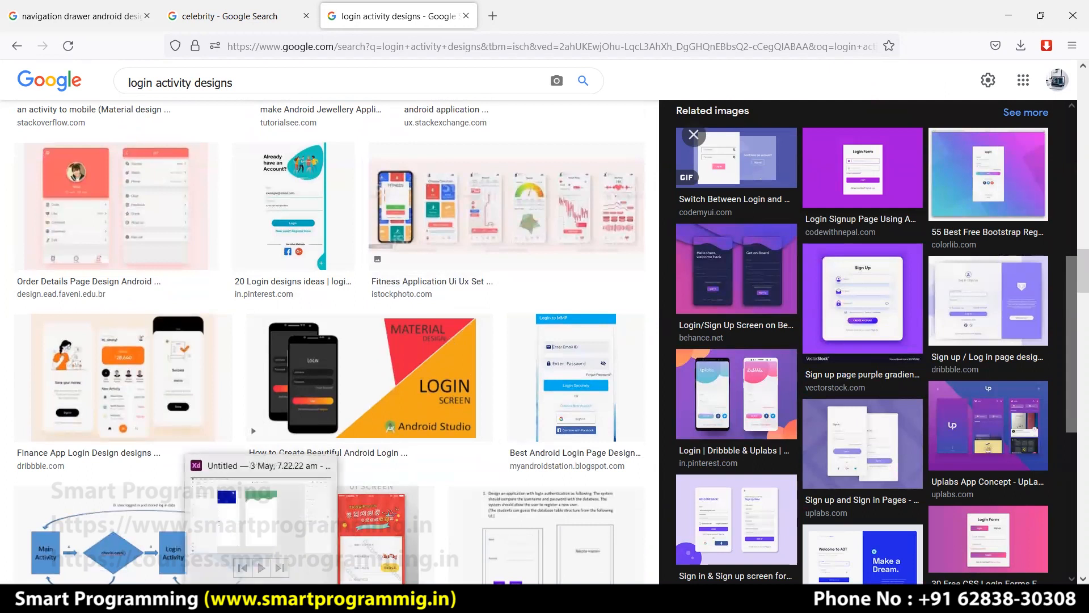
left_click(262, 511)
Move the navigation drawer panel to X 0, Y 0 on the first artboard.
left_click_drag(405, 431, 609, 432)
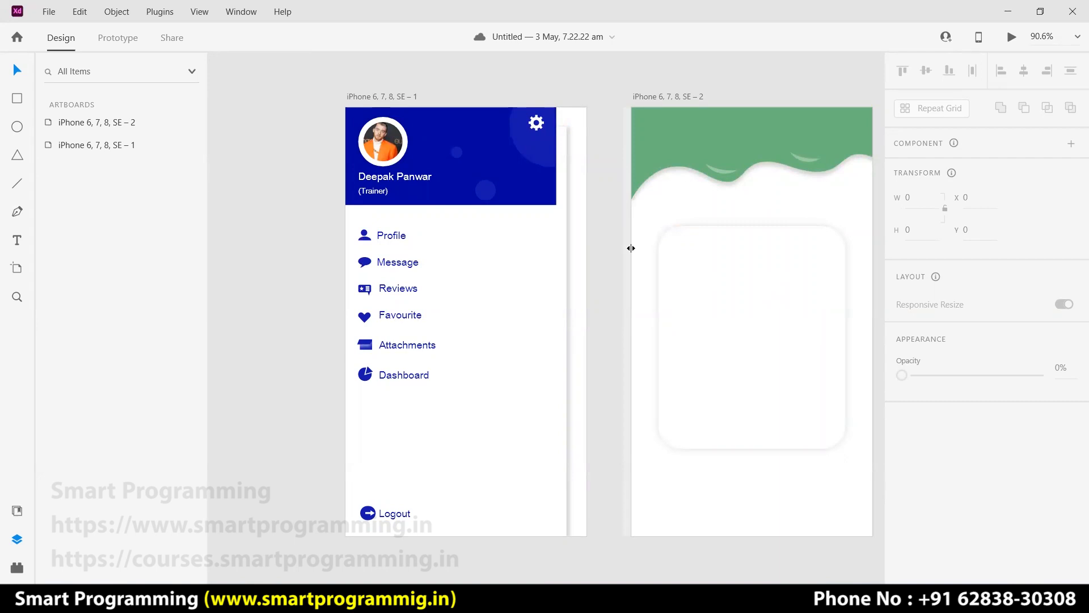
left_click(542, 294)
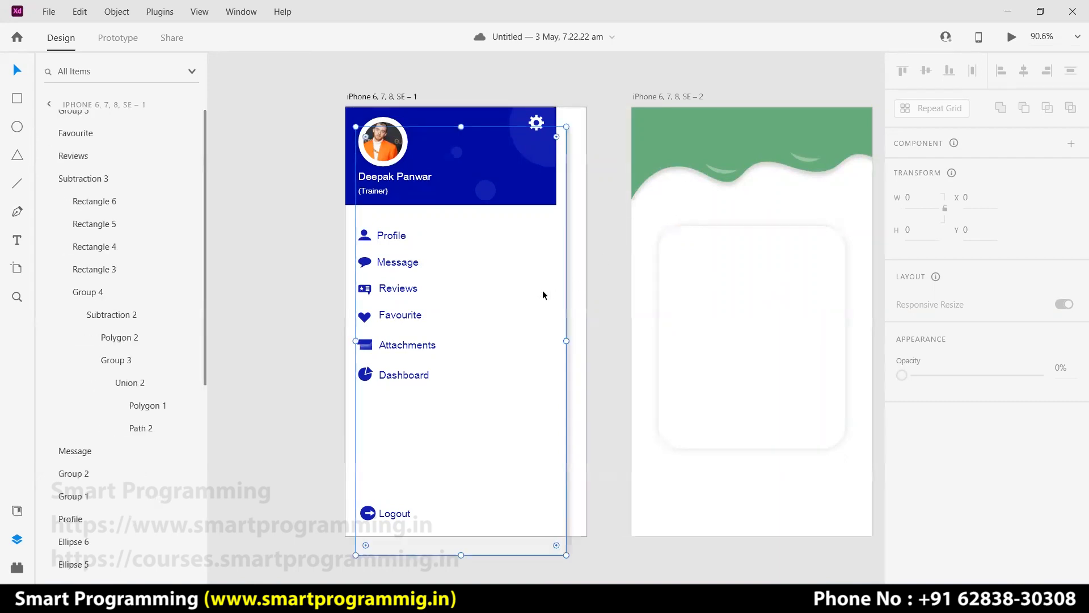
left_click_drag(540, 282, 533, 280)
left_click(612, 286)
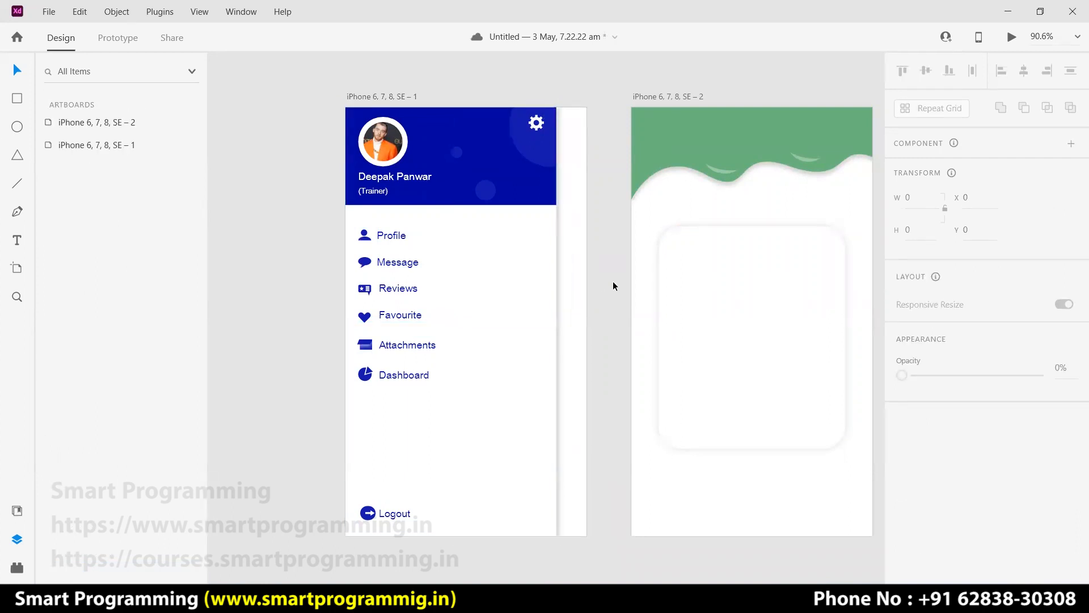
left_click(774, 325)
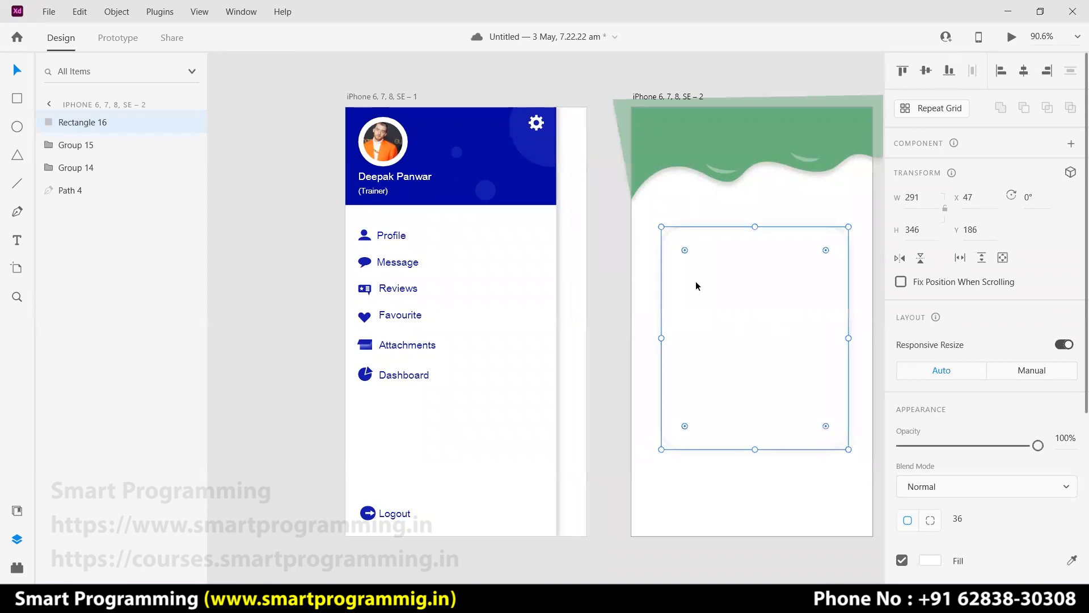
left_click(601, 316)
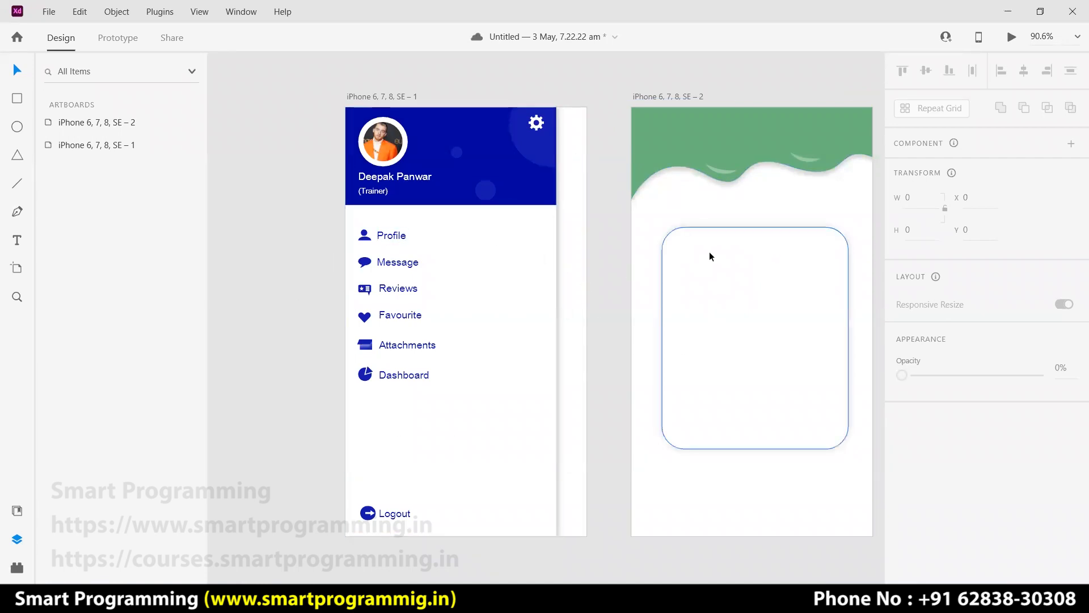
Save the document and reposition the view of both artboards.
key("ctrl+s")
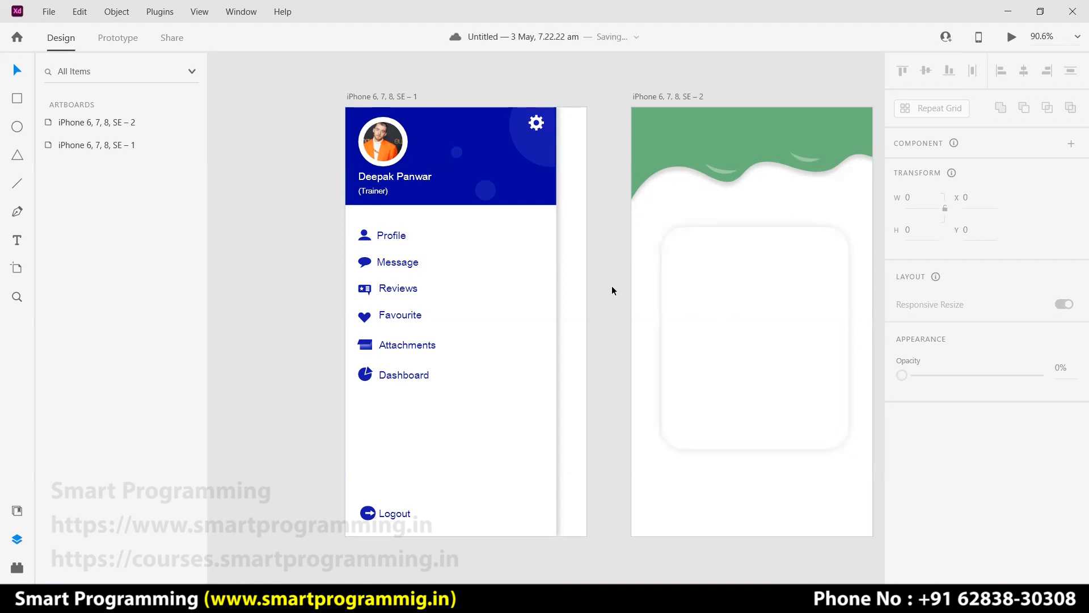
key("space")
left_click_drag(710, 431, 666, 425)
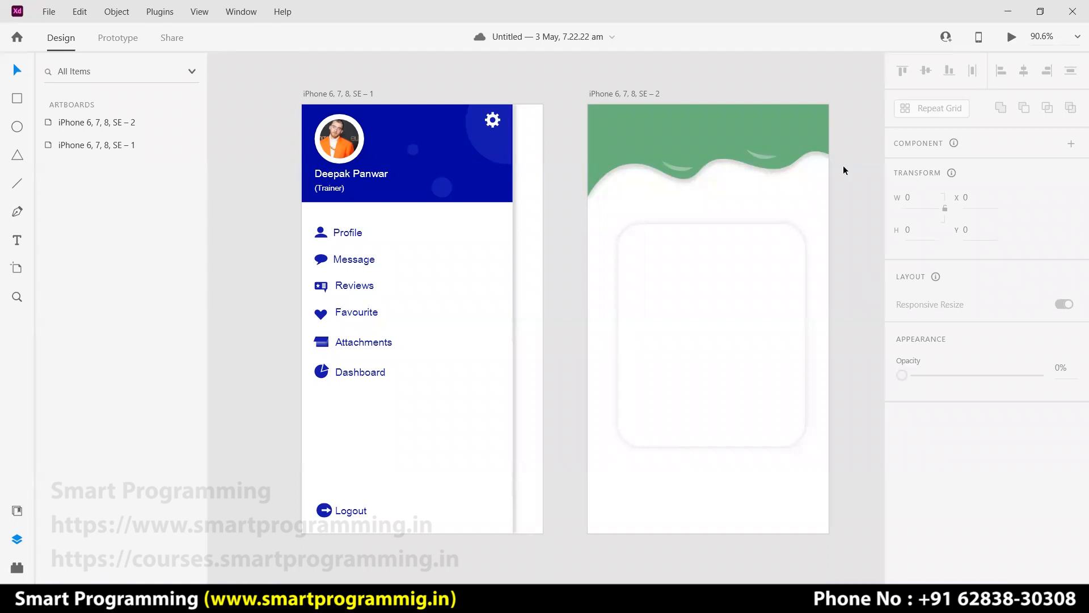
scroll(734, 212, "up", 5)
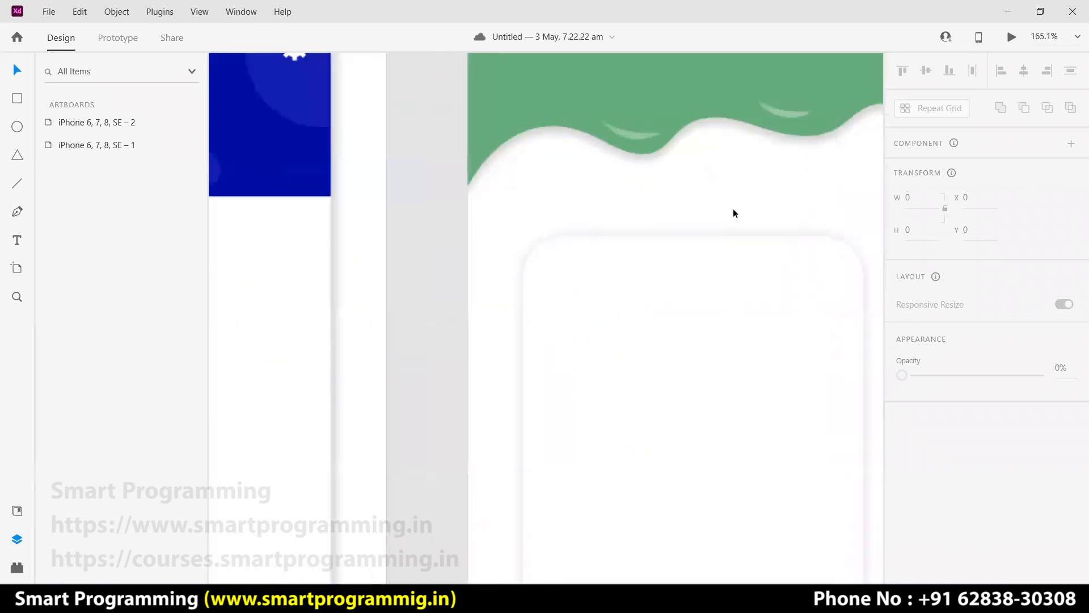
scroll(713, 318, "down", 3)
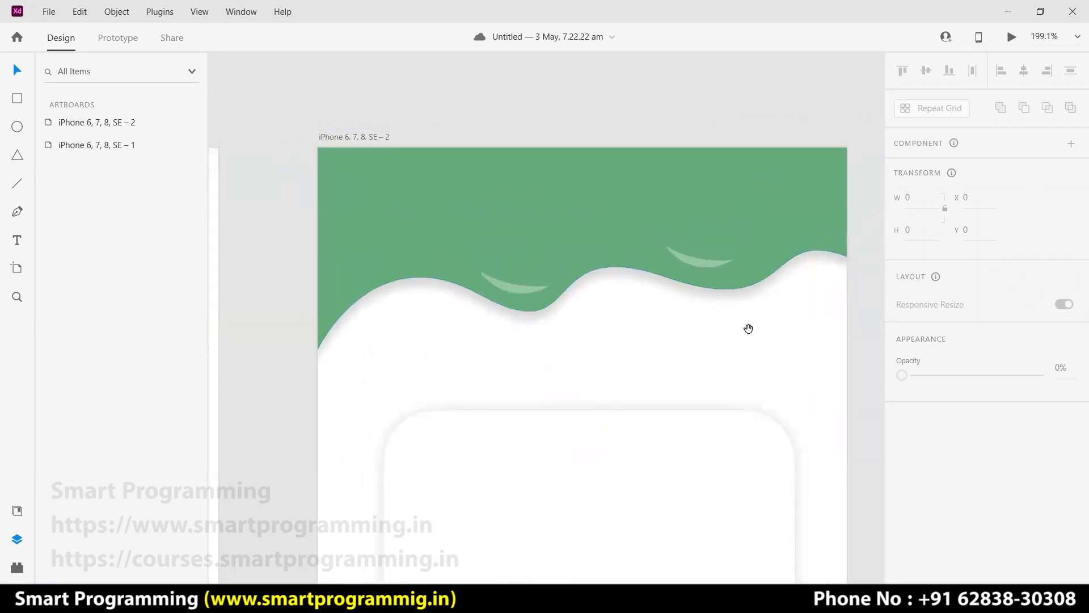
Draw a tall rectangle beside the green artboard, deleting an accidental tiny one.
scroll(700, 328, "right", 2)
left_click(752, 244)
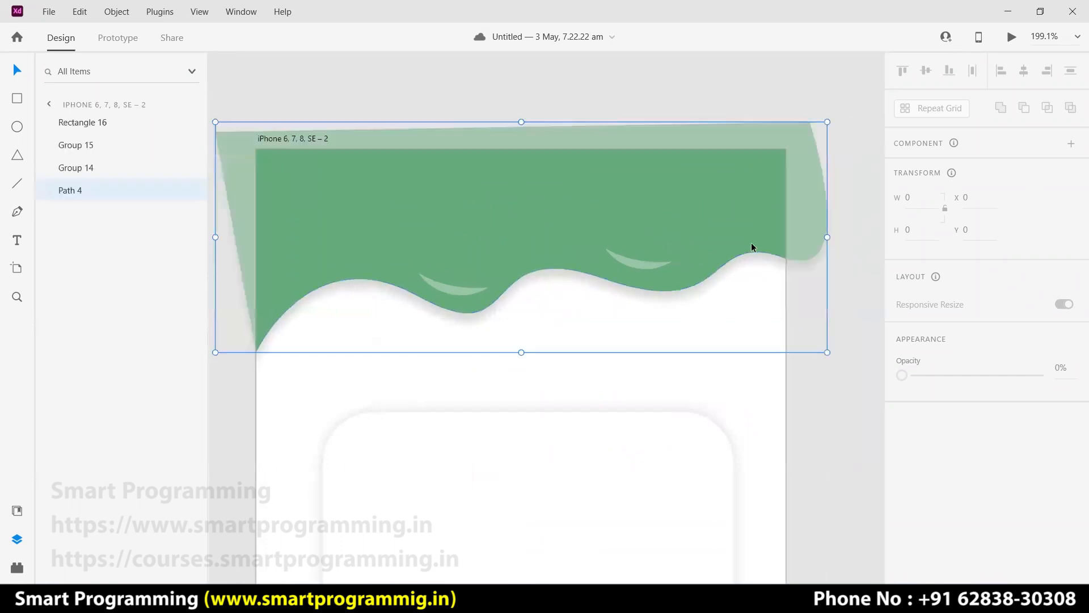
left_click(17, 100)
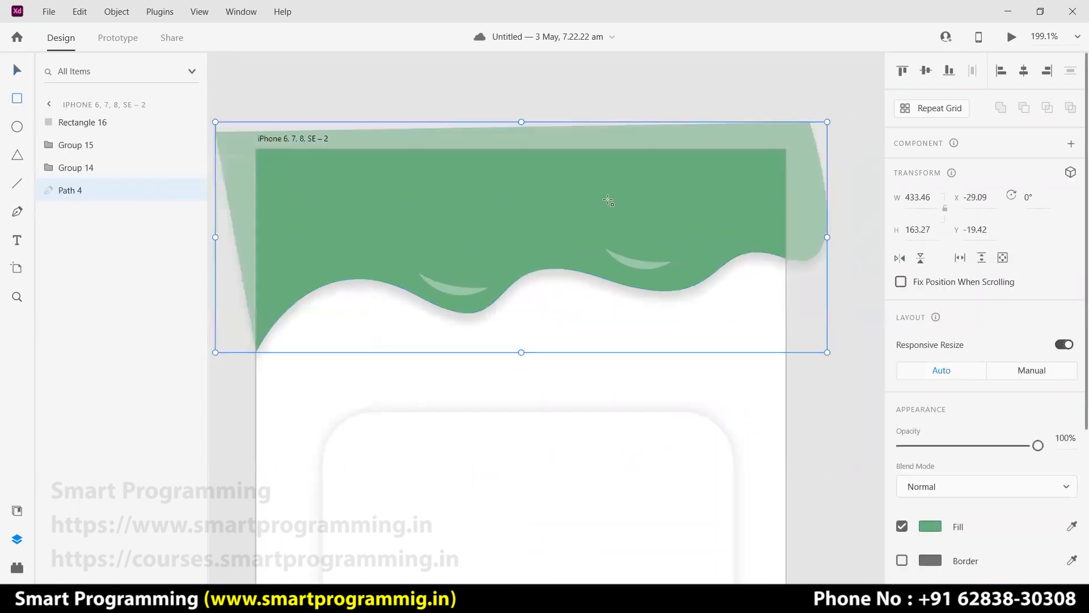
left_click_drag(791, 92, 872, 279)
left_click_drag(824, 233, 816, 232)
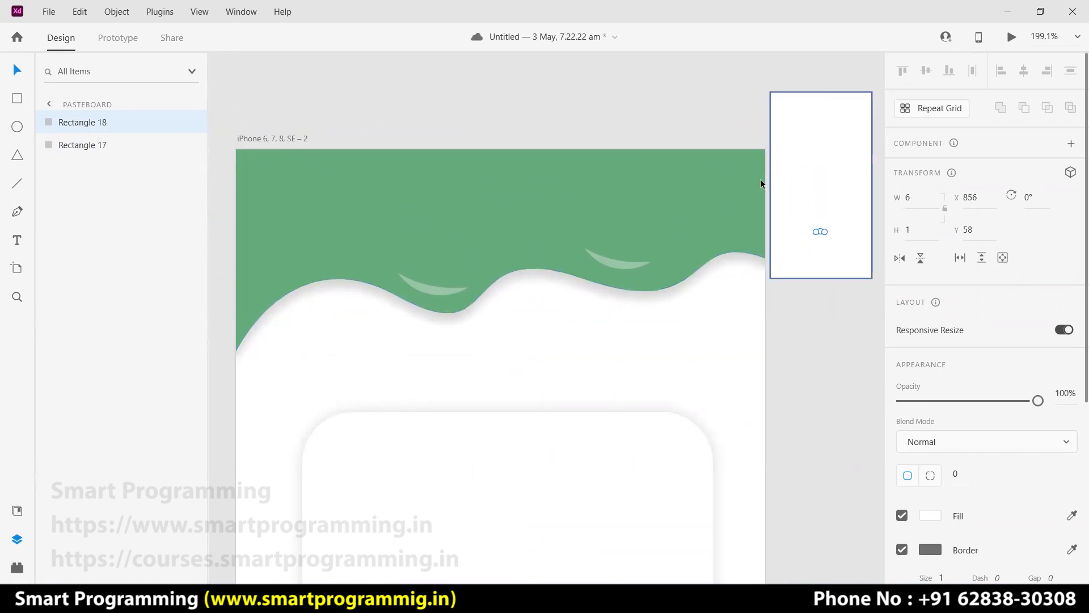
left_click(823, 196)
left_click(820, 232)
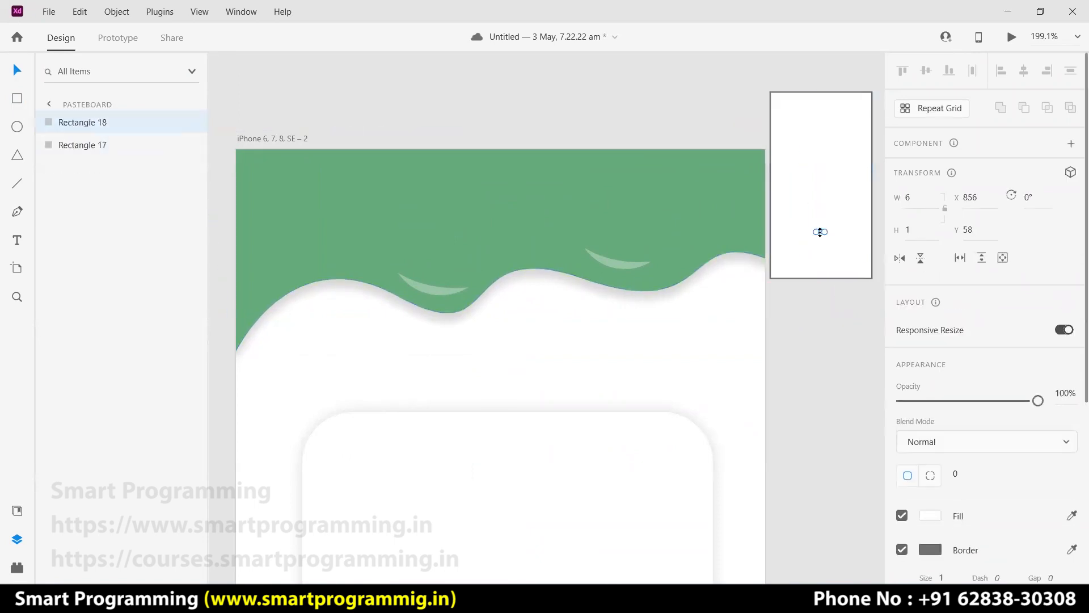
key("Delete")
left_click_drag(821, 231, 817, 219)
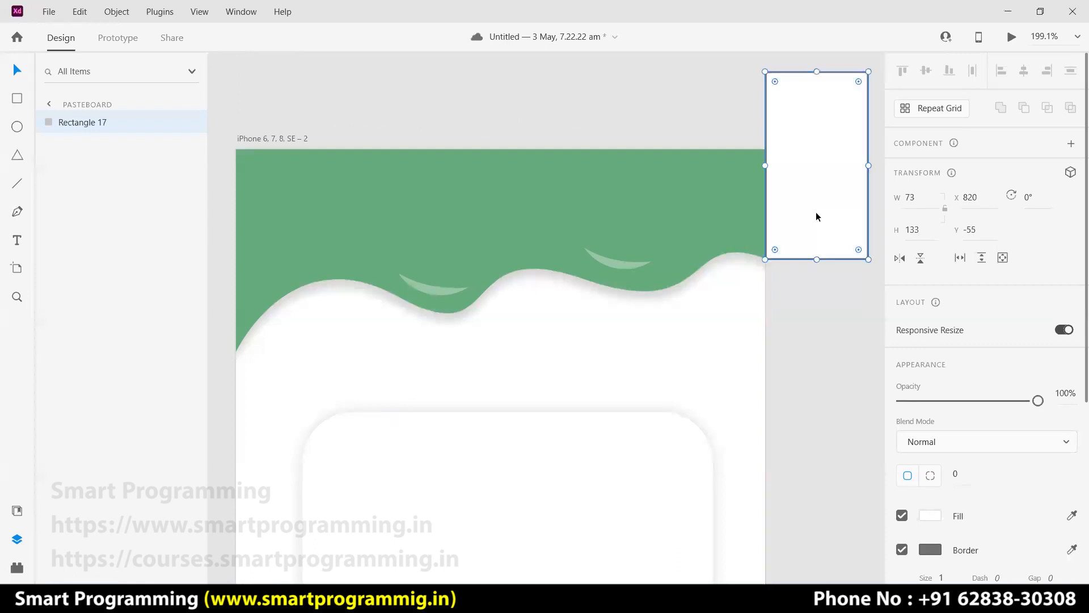
left_click(790, 308)
Undo the added rectangle, zoom out, and duplicate the green wave as Path 5.
key("ctrl+z")
key("ctrl+z")
key("ctrl+z")
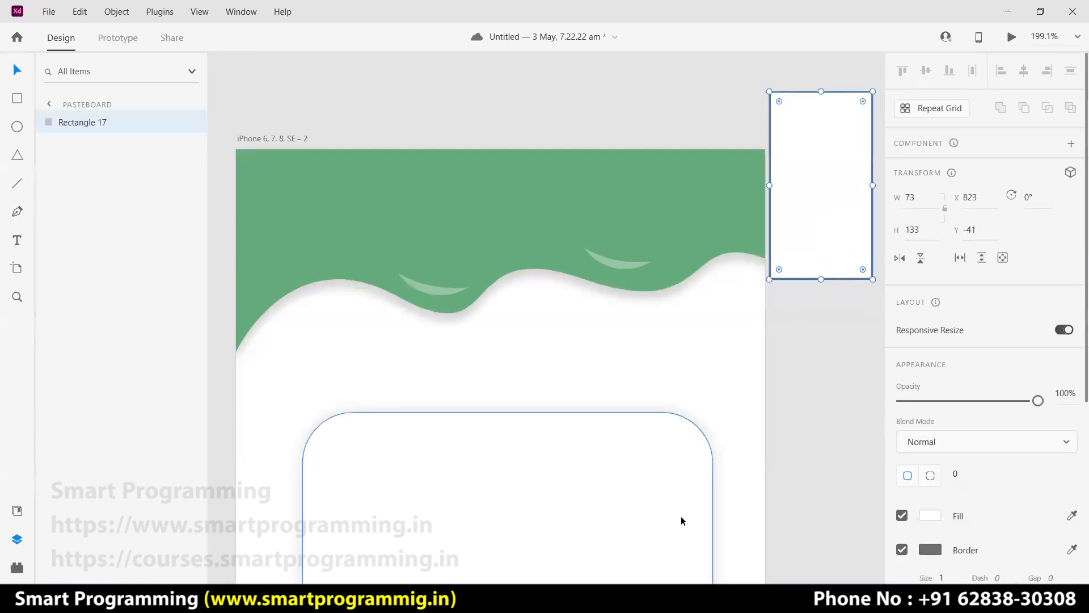
key("ctrl+z")
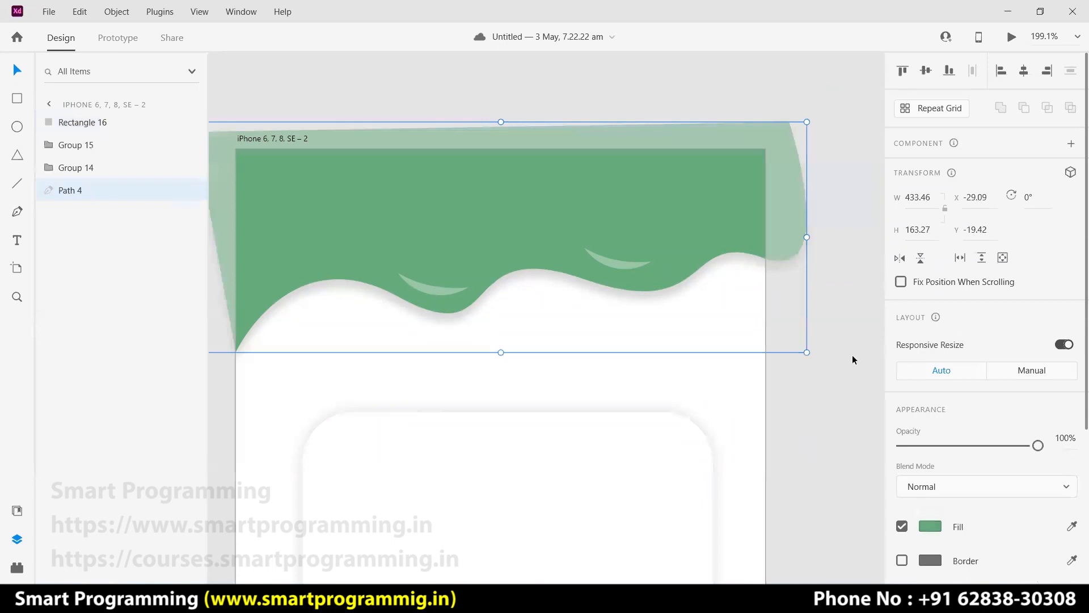
scroll(815, 407, "down", 2)
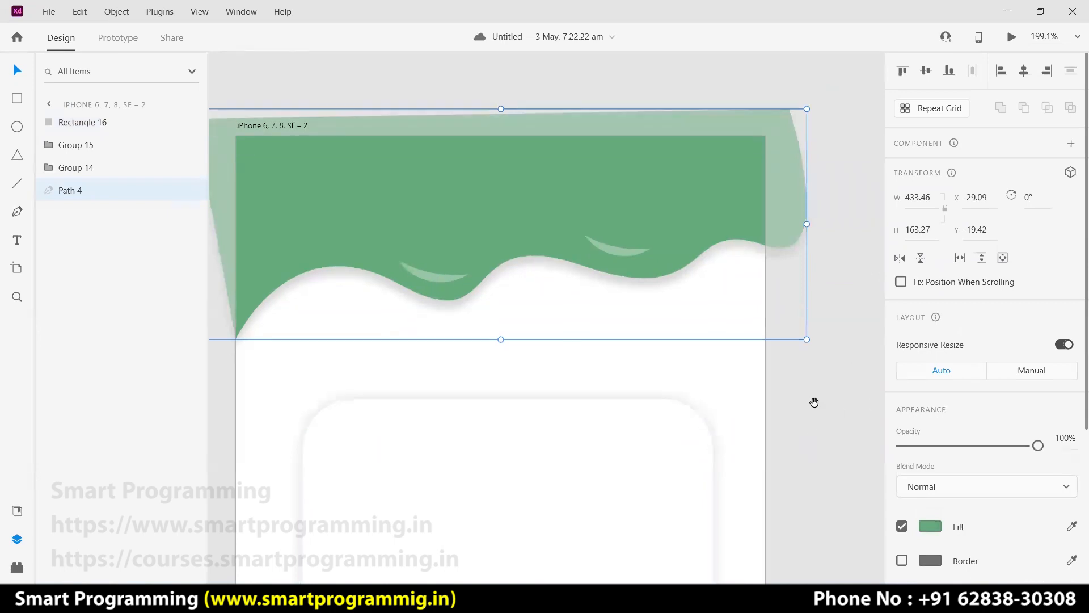
scroll(815, 406, "down", 5, "ctrl")
scroll(815, 405, "down", 1, "ctrl")
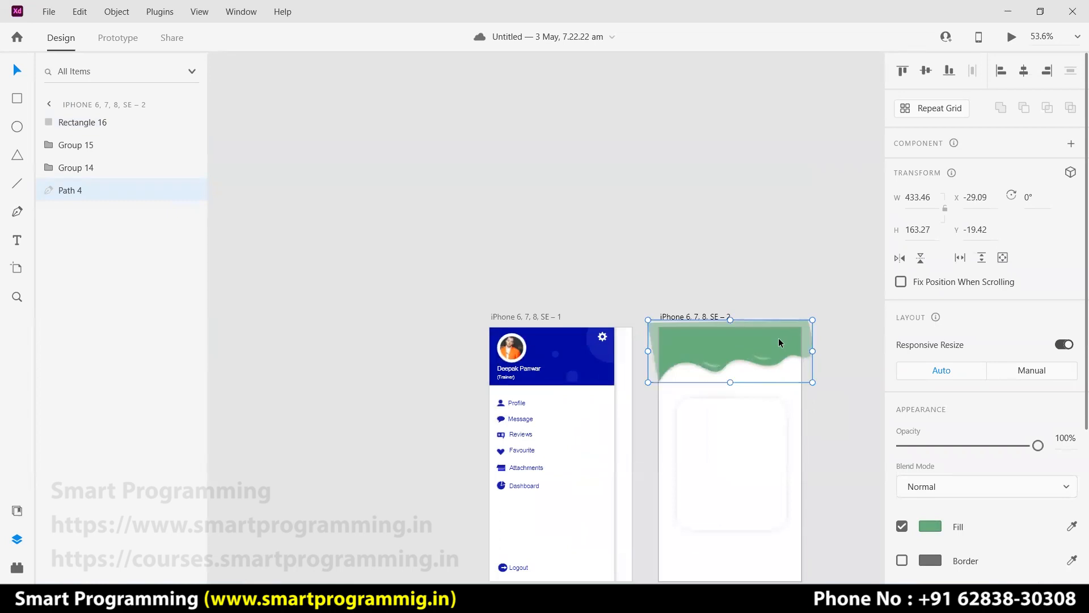
key("ctrl+d")
Copy the green wave above the artboards and subtract a rectangle from its right end.
left_click_drag(778, 341, 727, 175)
left_click(829, 199)
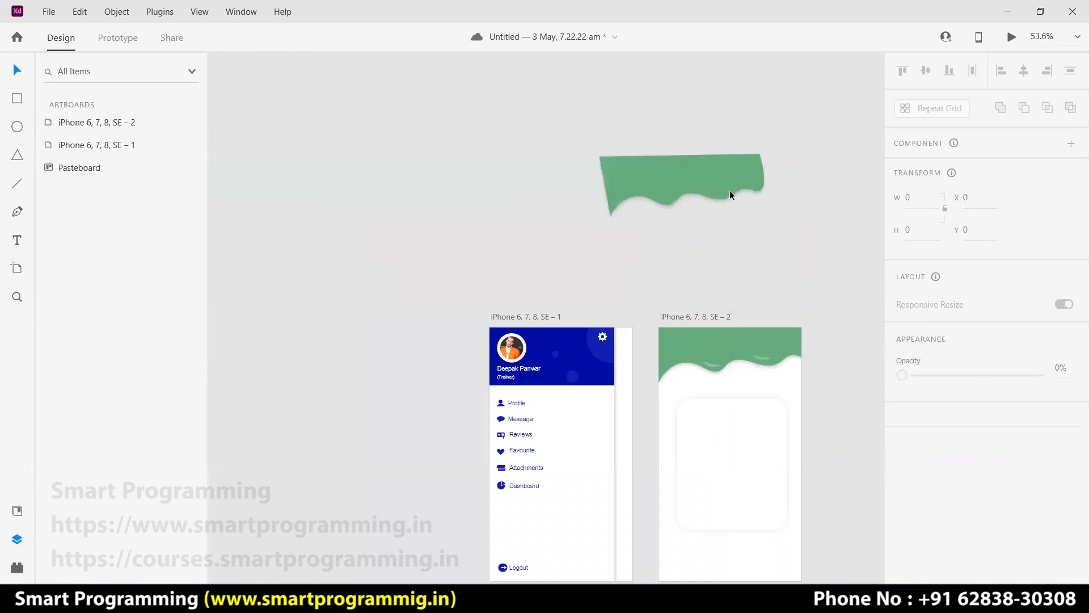
left_click(19, 99)
scroll(733, 177, "up", 10)
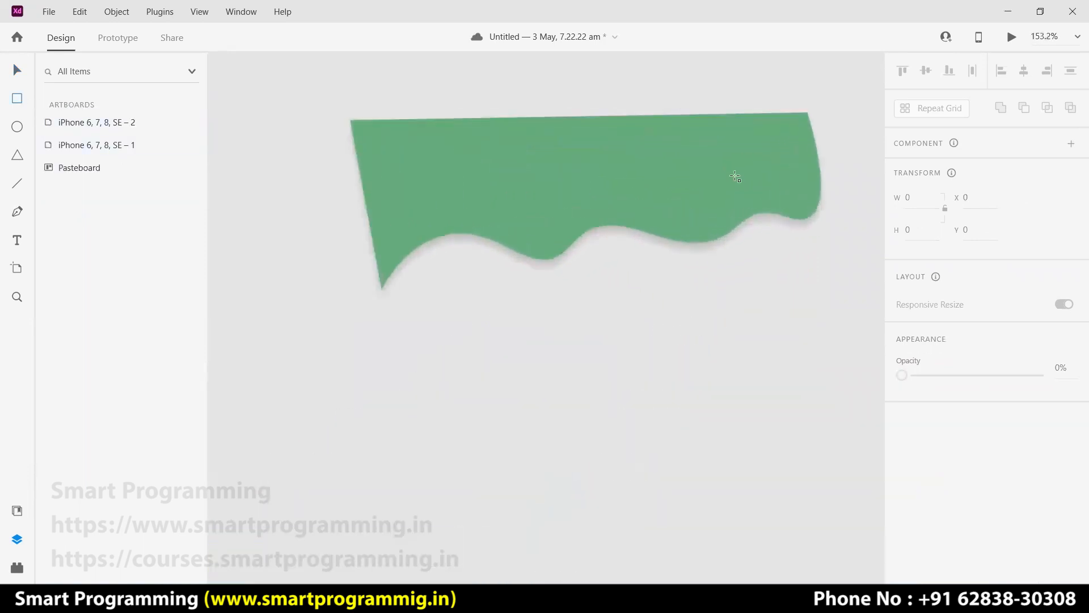
left_click_drag(811, 77, 869, 249)
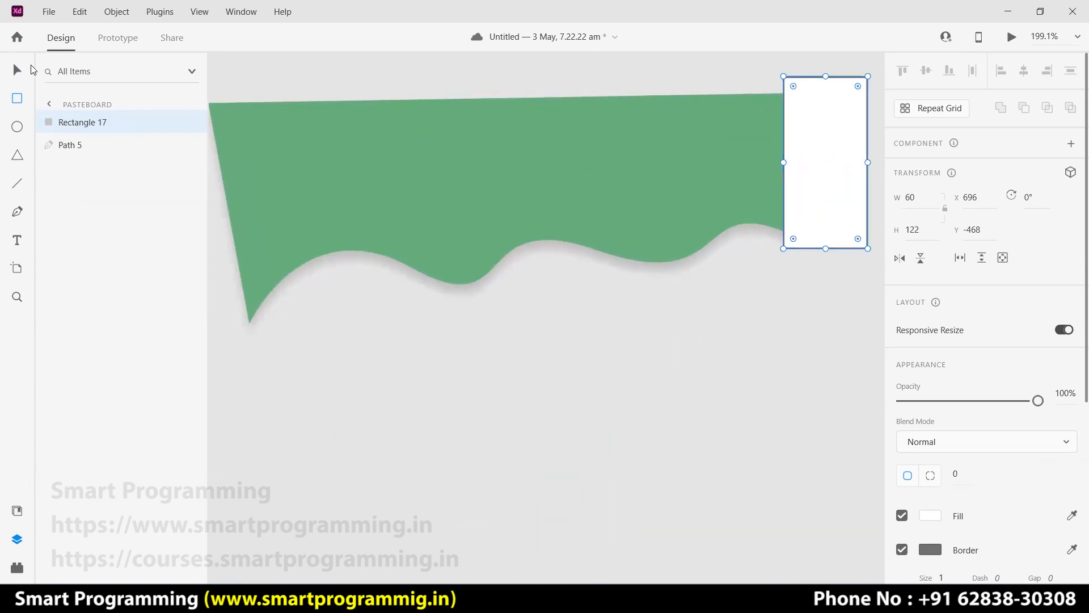
left_click_drag(664, 330, 812, 170)
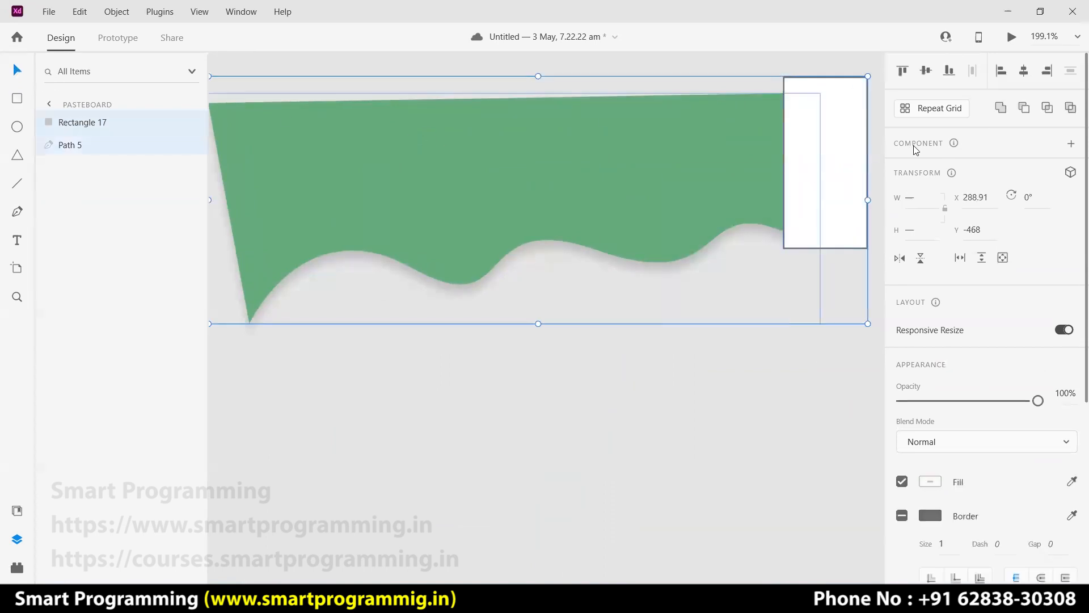
left_click(1070, 109)
left_click(806, 224)
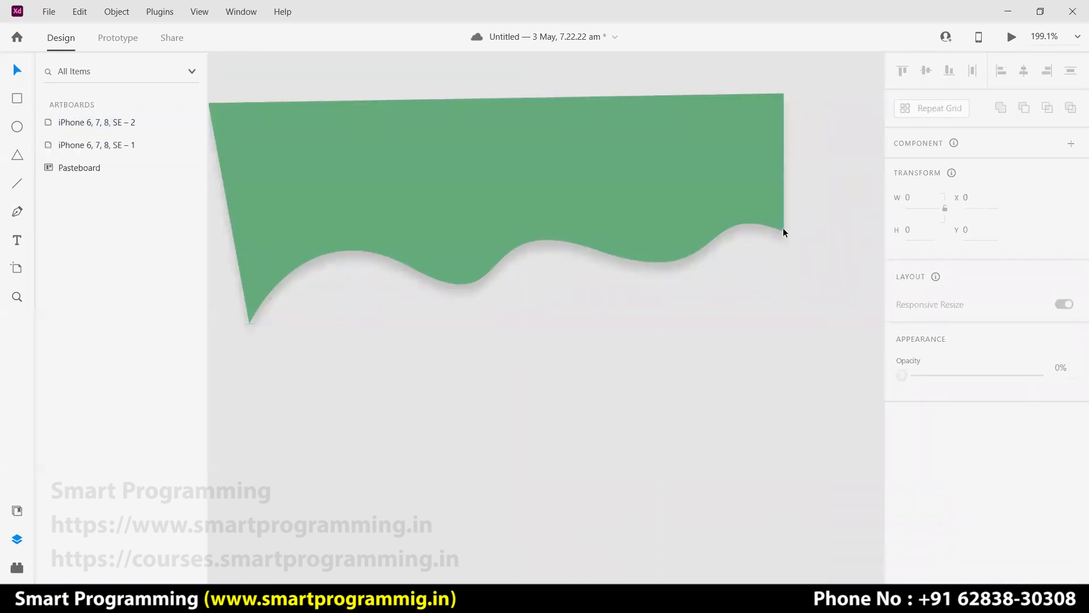
Subtract a rectangle covering the wave copy's slanted left edge.
scroll(449, 355, "left", 3)
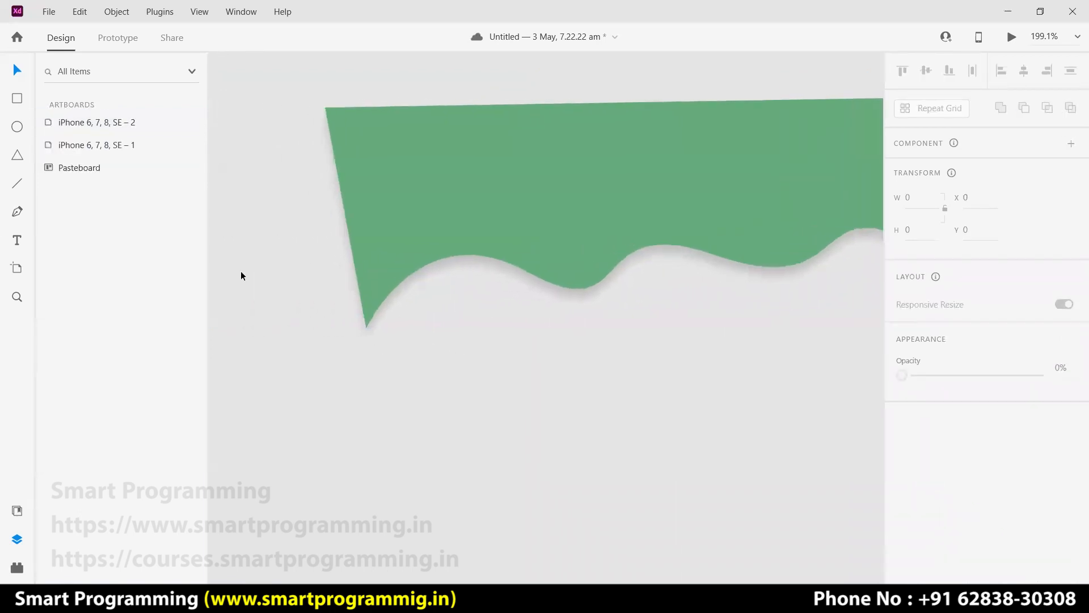
left_click(17, 98)
mouse_move(365, 92)
left_mouse_down()
mouse_move(323, 301)
mouse_move(311, 343)
mouse_move(293, 345)
left_mouse_up()
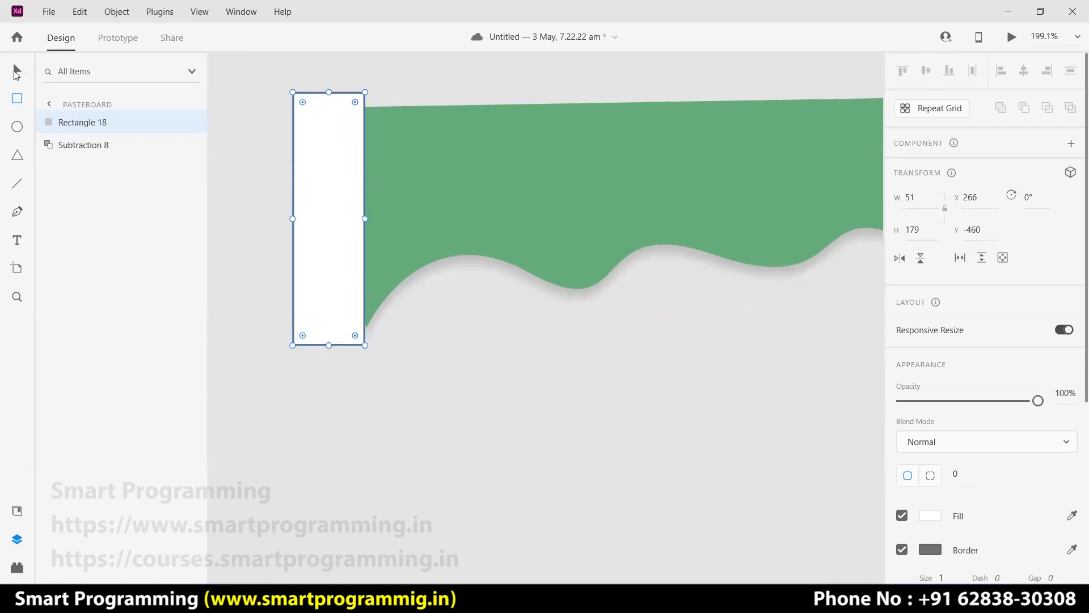
left_click_drag(309, 234, 311, 234)
left_click_drag(306, 390, 448, 218)
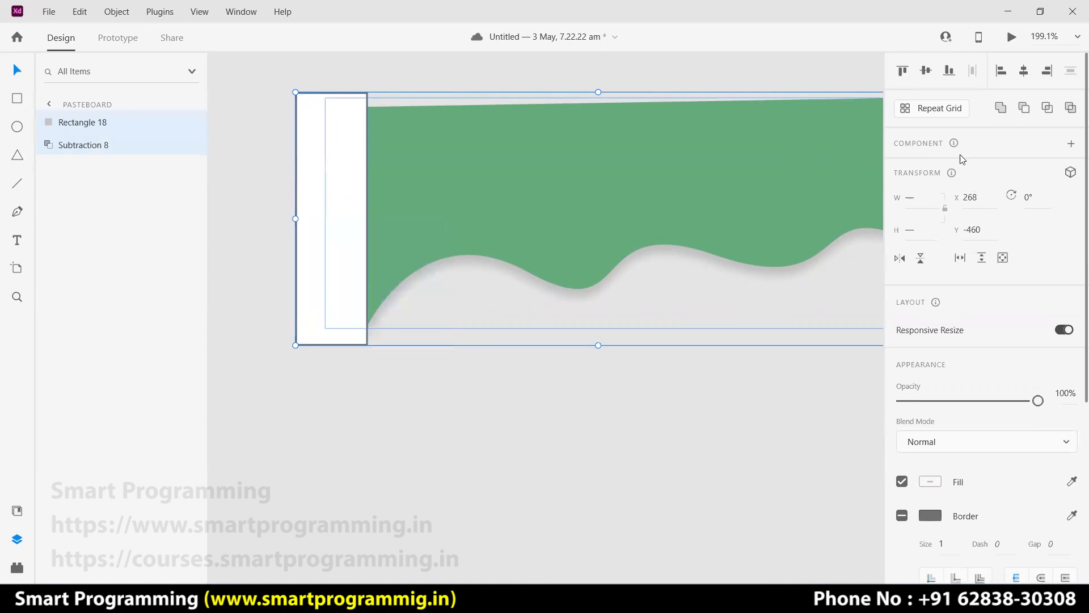
left_click(1024, 108)
left_click(558, 407)
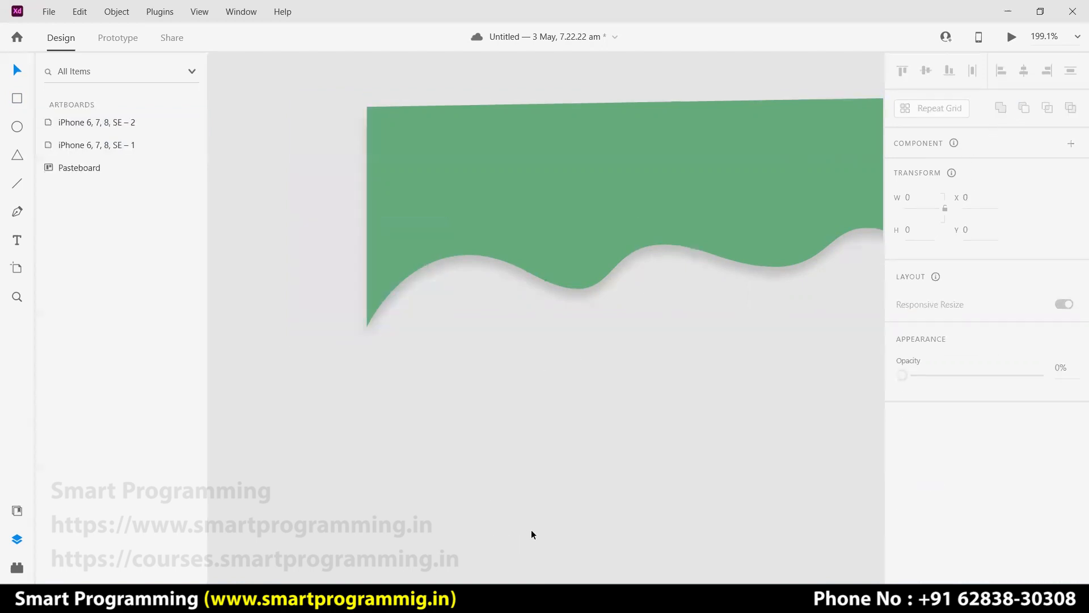
Trim the wave's sloped top flat by subtracting a 403×52 rectangle.
scroll(660, 433, "down", 2)
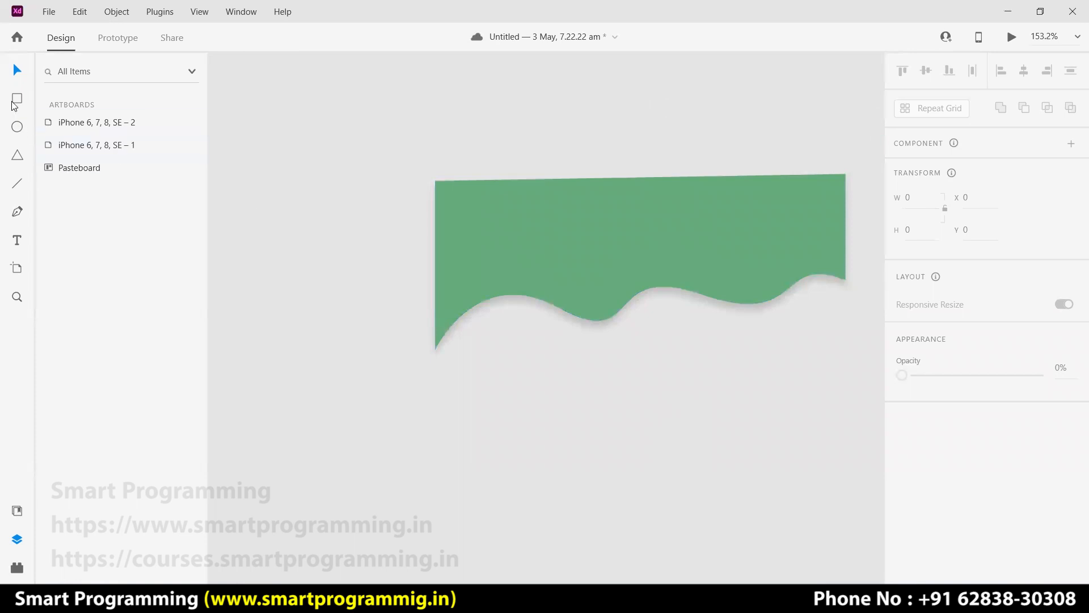
left_click_drag(425, 153, 862, 207)
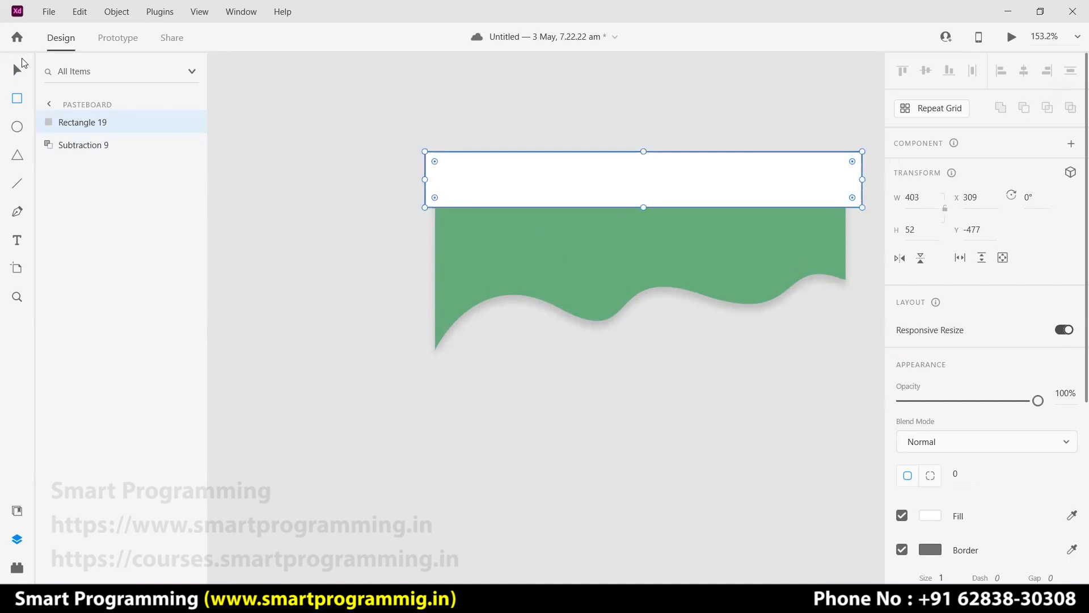
left_click_drag(373, 371, 608, 206)
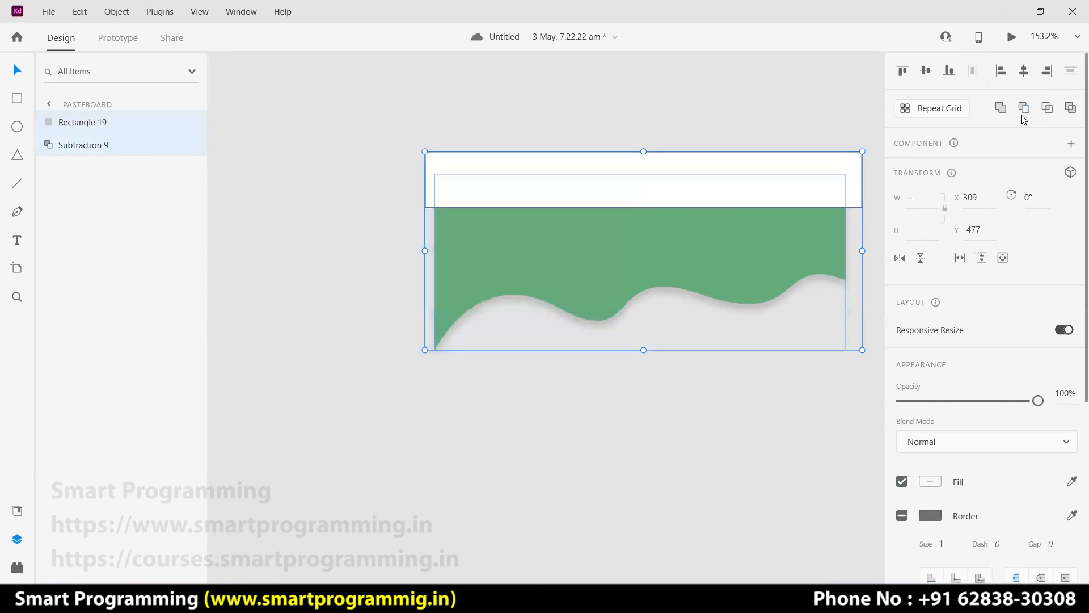
left_click(1024, 107)
left_click(717, 379)
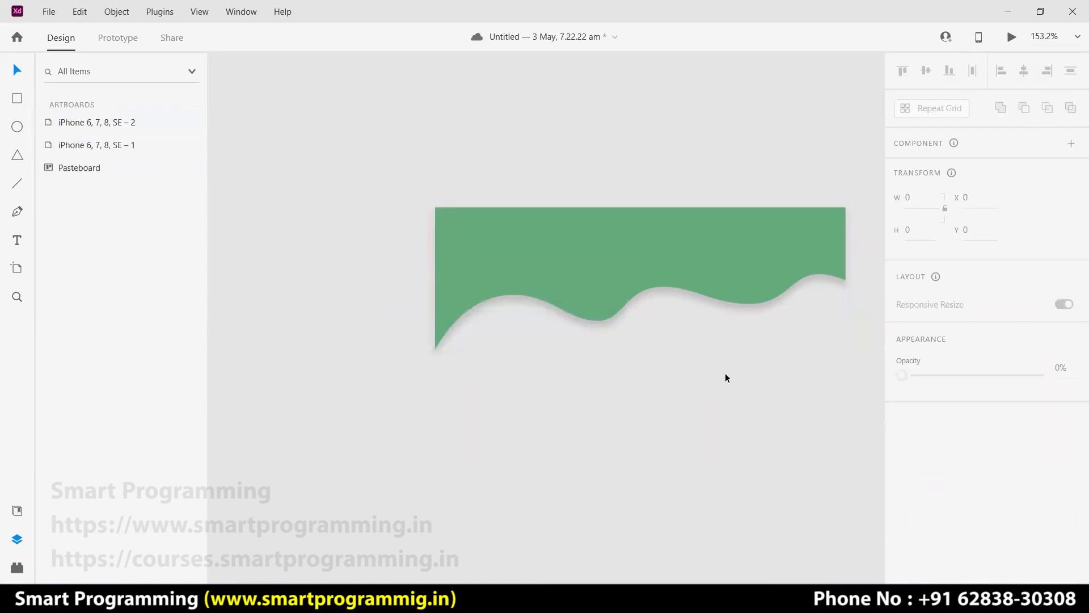
scroll(726, 378, "down", 5)
scroll(726, 377, "down", 1)
left_click_drag(786, 475, 712, 347)
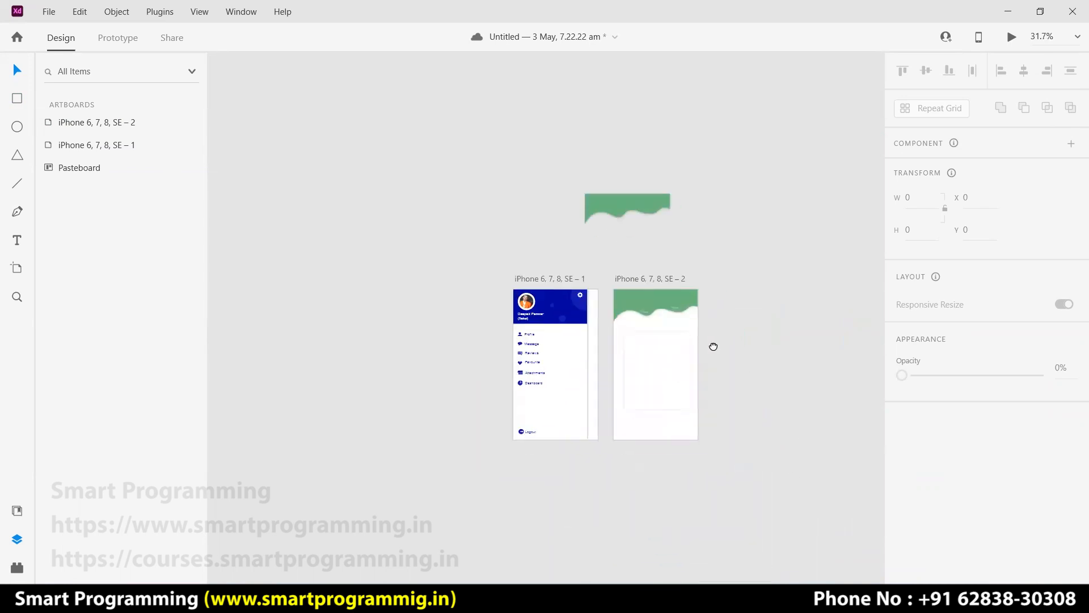
Move the trimmed wave toward the card artboard's header, keeping the original wave in place.
left_click_drag(642, 210, 663, 250)
scroll(669, 352, "up", 2)
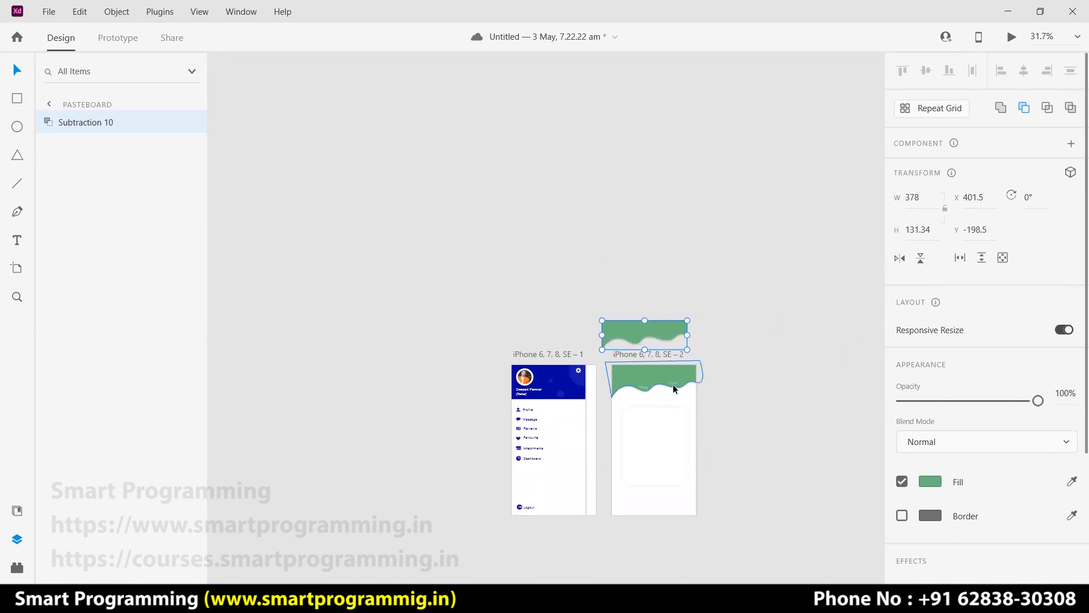
scroll(674, 386, "up", 2)
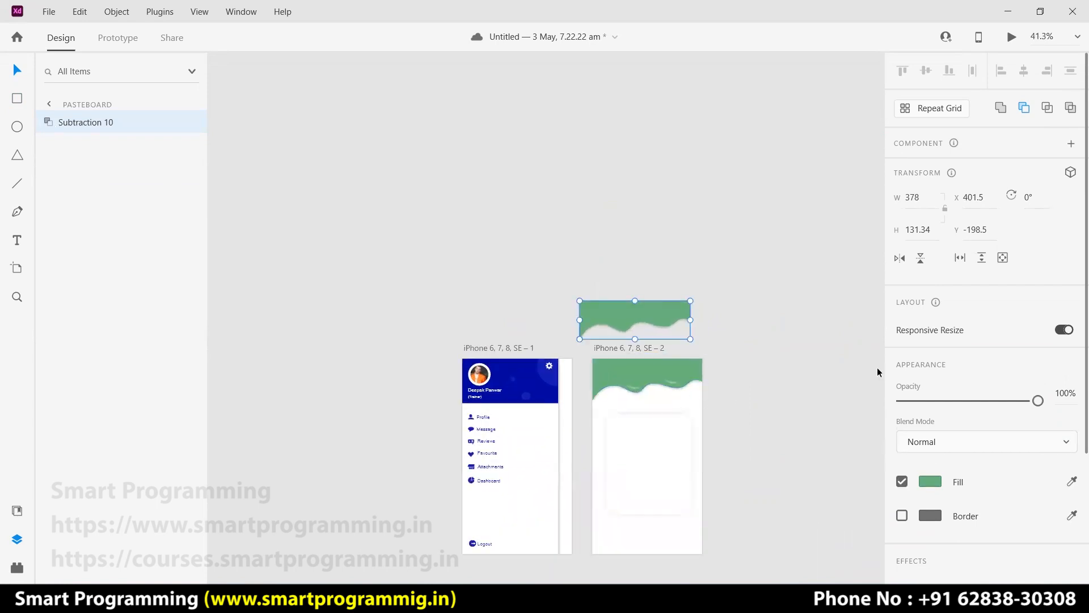
scroll(877, 366, "up", 4)
left_click_drag(696, 143, 704, 177)
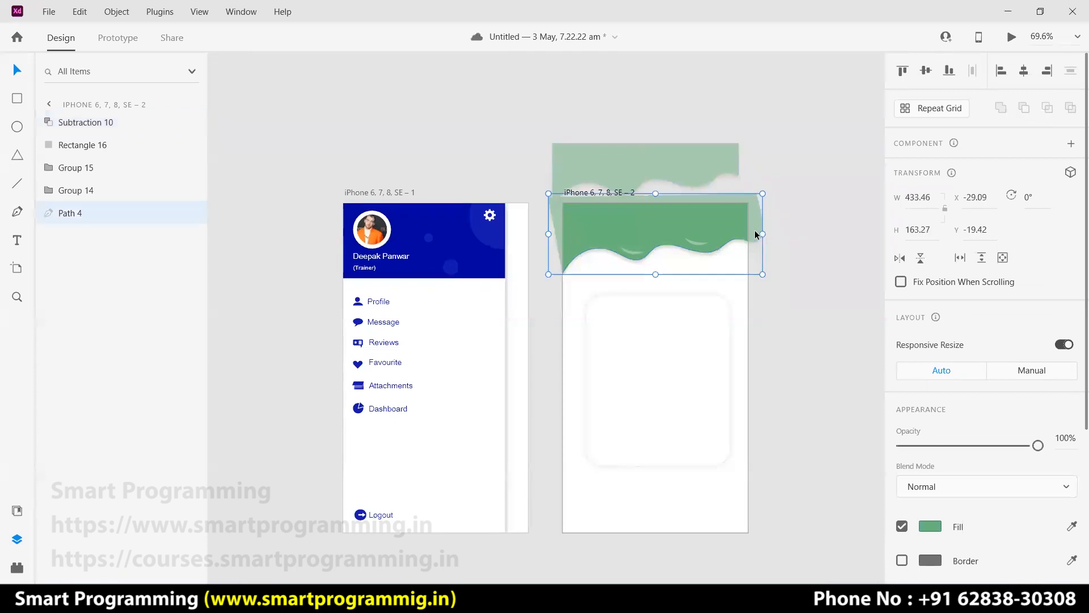
key("Delete")
key("ctrl+z")
left_click(776, 233)
left_click(736, 224)
left_click(708, 182)
scroll(776, 199, "up", 5)
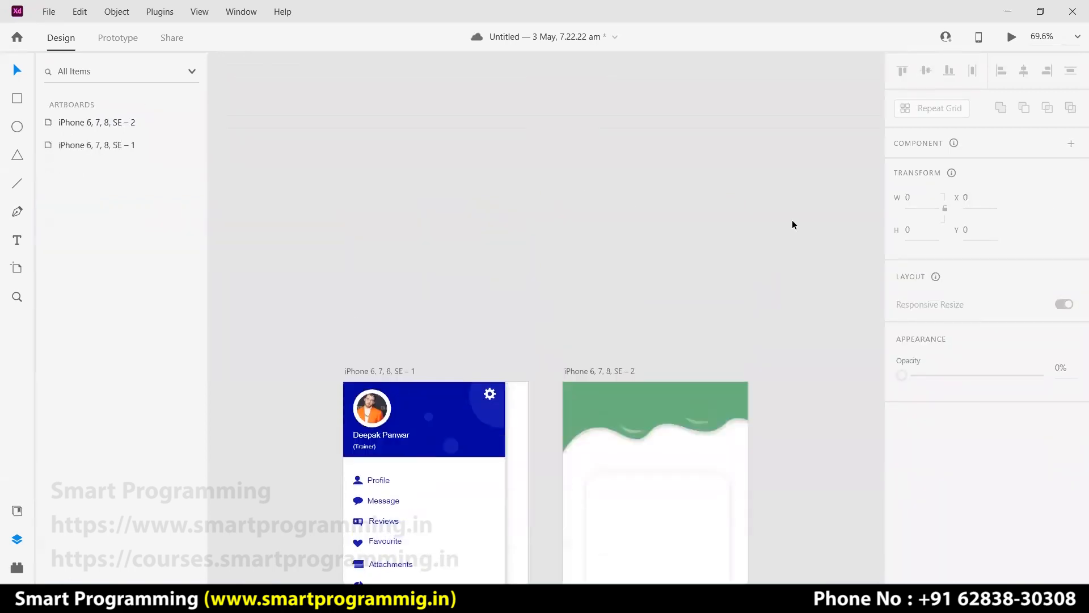
key("ctrl+v")
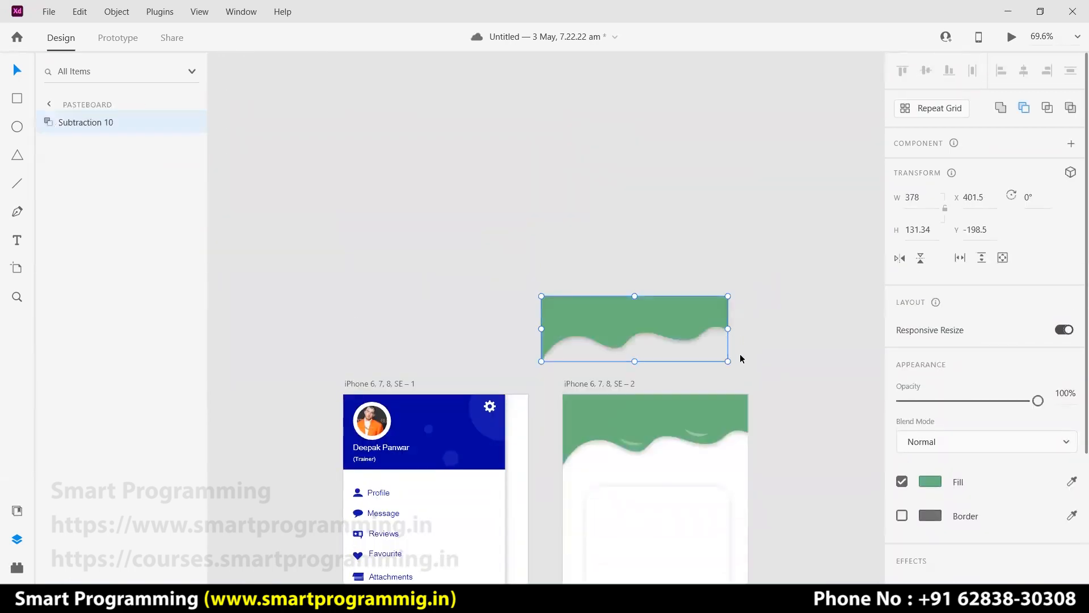
Set the original wave to 0 opacity and place the new wave atop the card artboard.
left_click(738, 414)
key("0")
key("0")
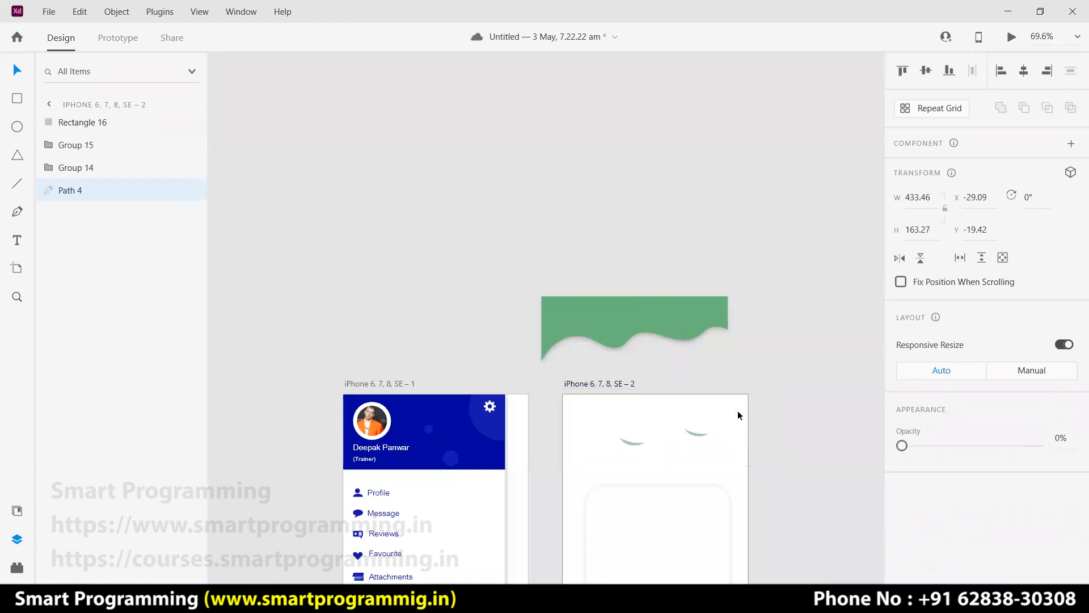
left_click_drag(688, 333, 710, 431)
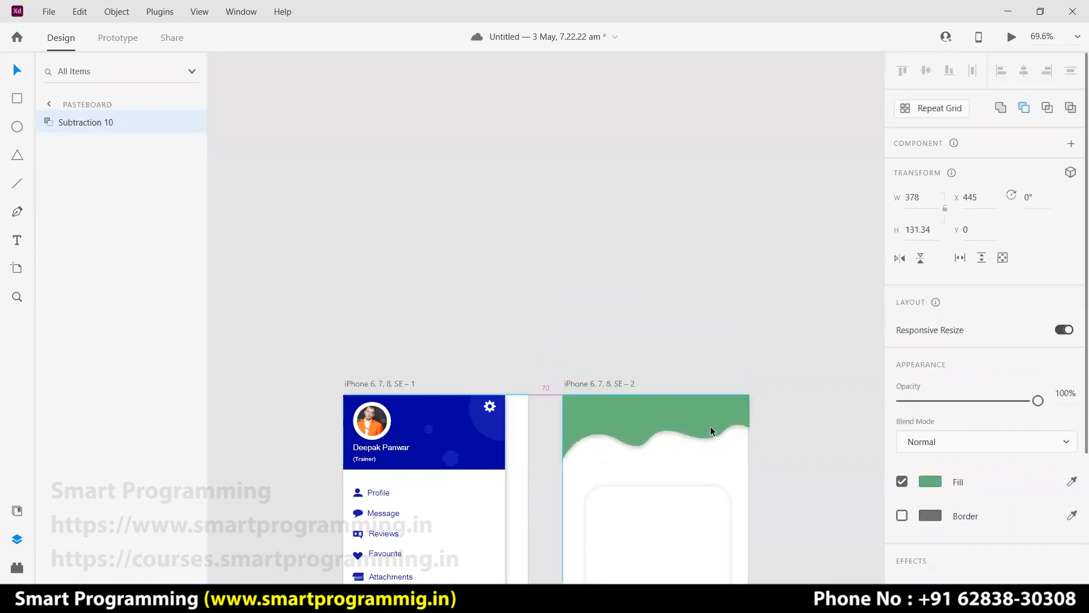
left_click(774, 352)
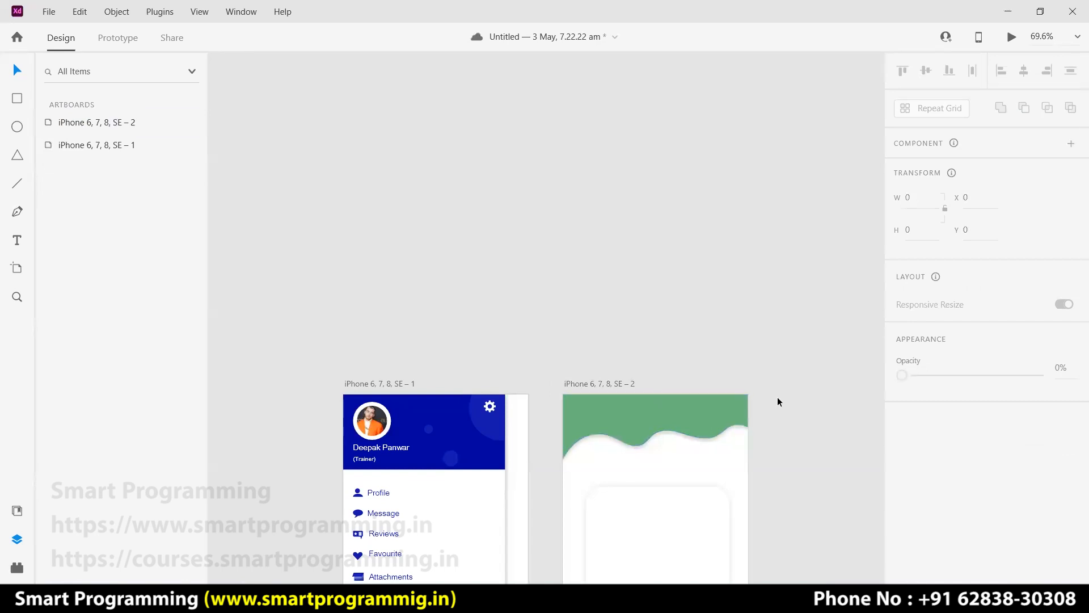
scroll(774, 396, "down", 5)
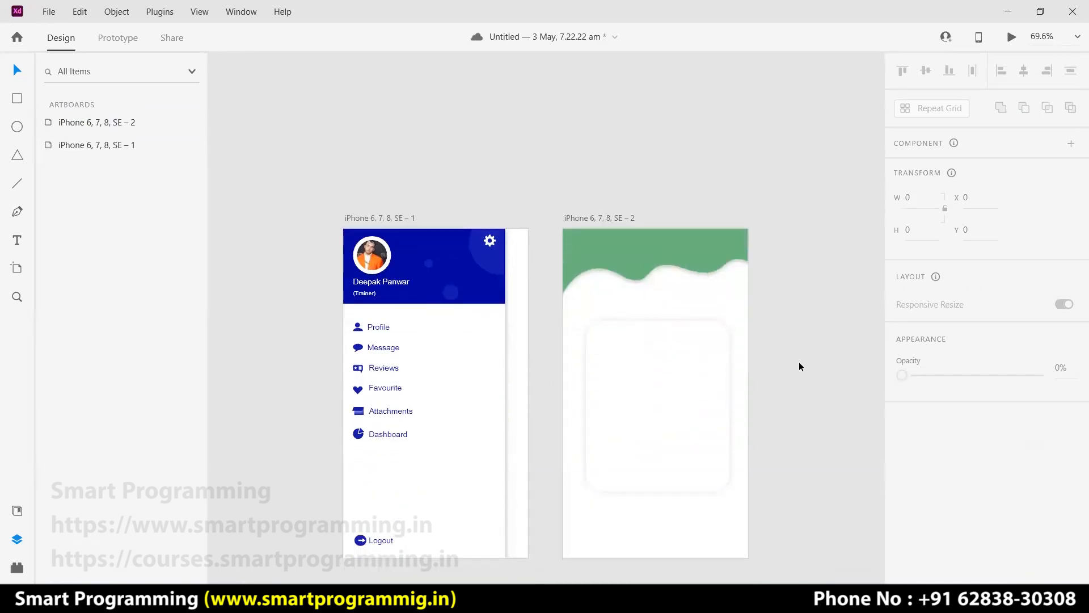
Resize the new green wave to the artboard's 375 width.
key("ctrl+plus")
key("ctrl+plus")
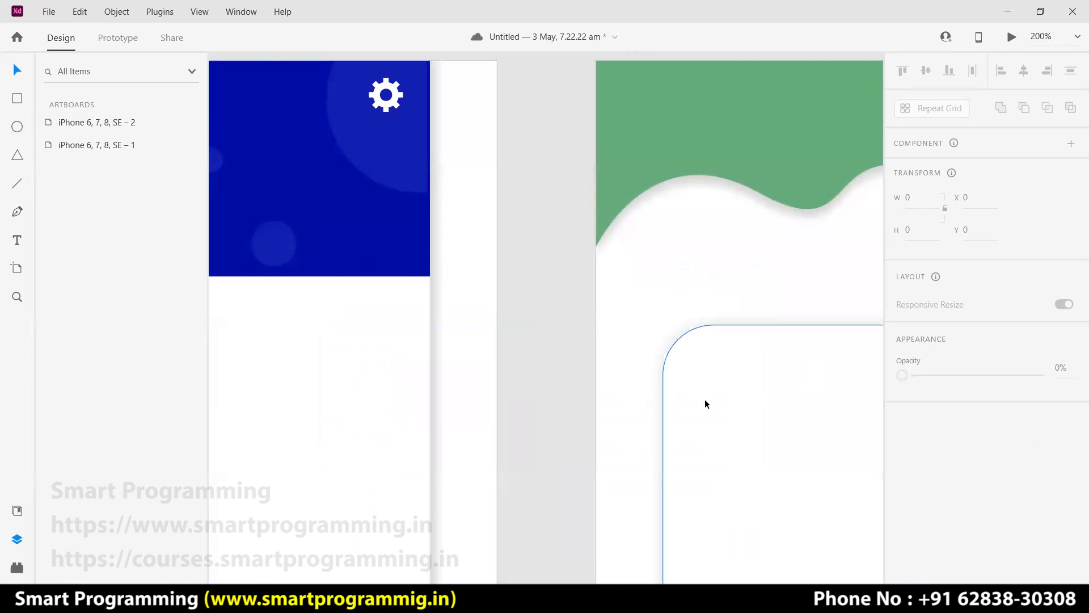
scroll(760, 396, "right", 5)
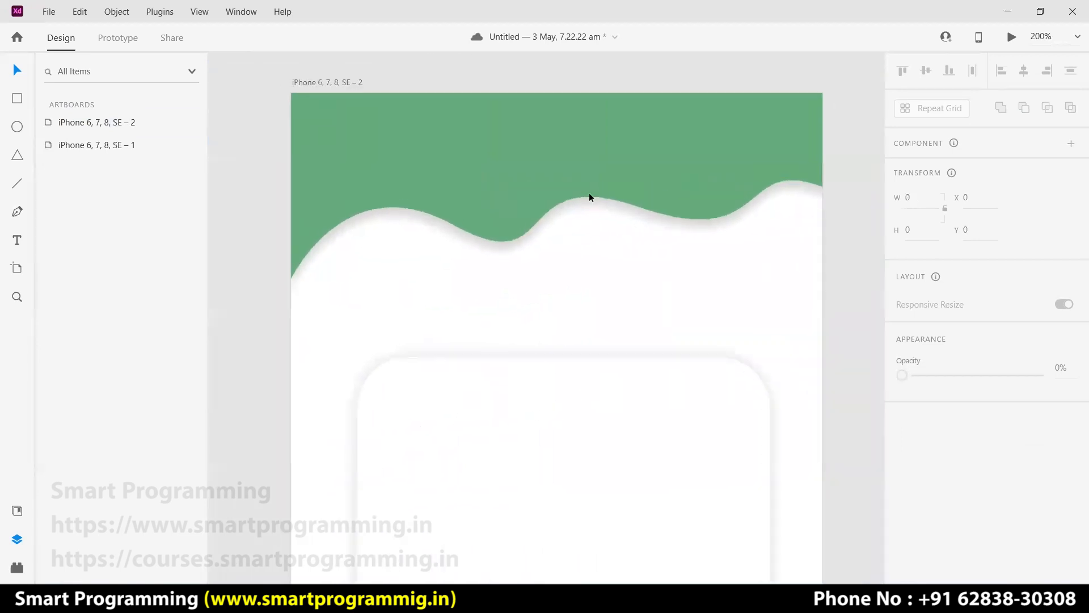
left_click(777, 139)
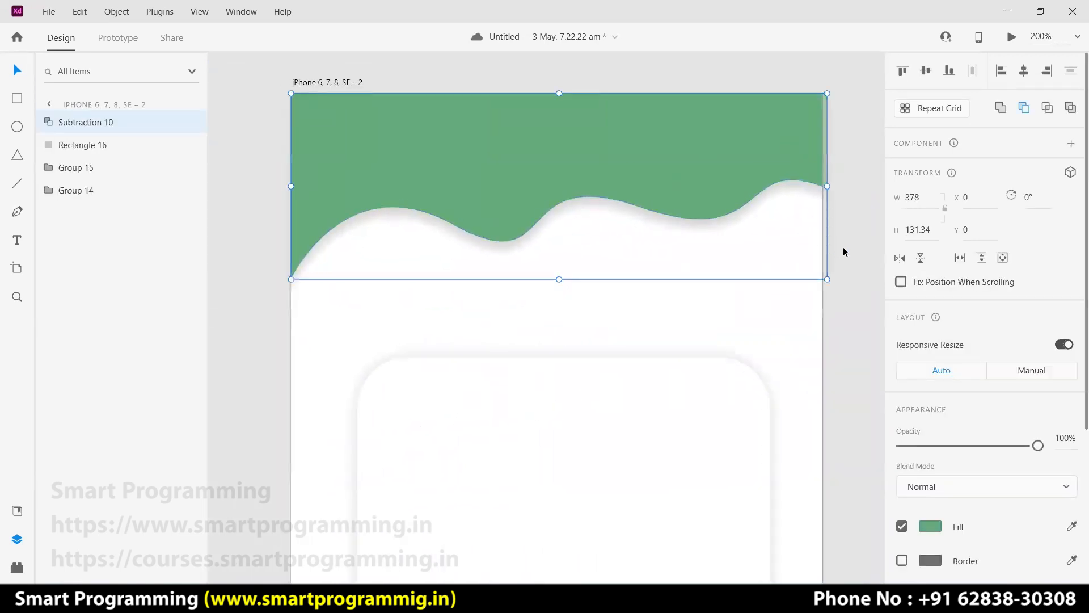
left_click_drag(824, 186, 824, 187)
left_click(839, 194)
left_click(698, 152)
Send the wave backward until it sits beneath Group 14 and Group 15 highlights.
right_click(710, 141)
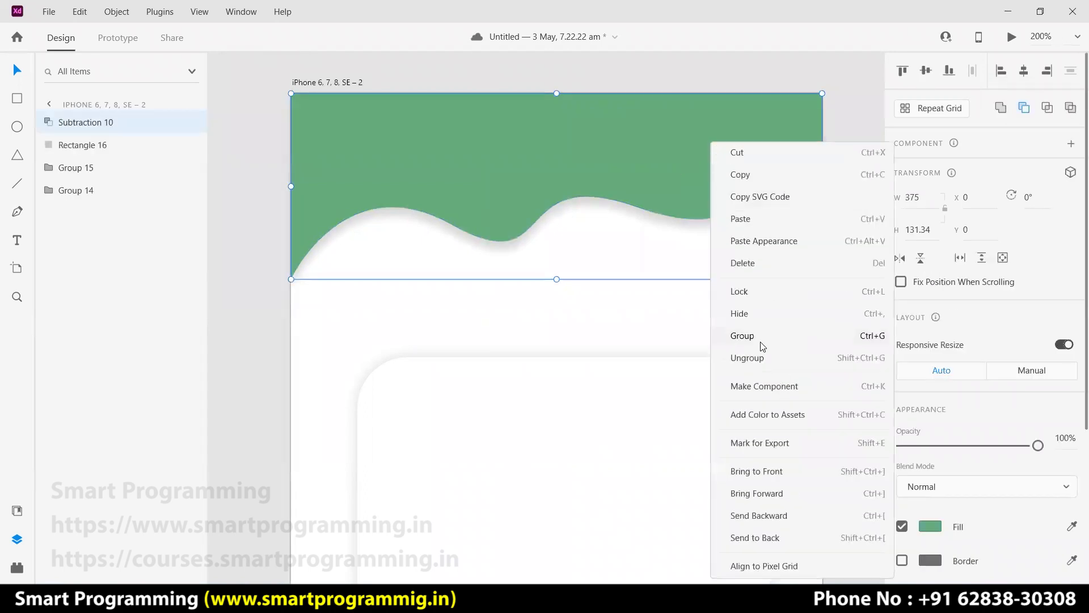
left_click(772, 517)
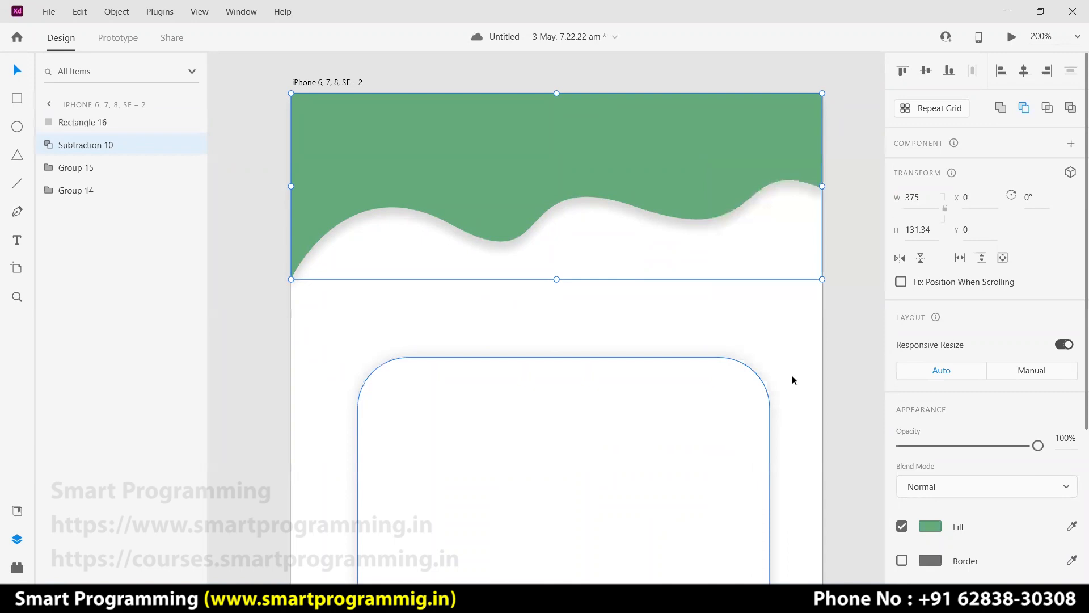
right_click(769, 150)
left_click(805, 518)
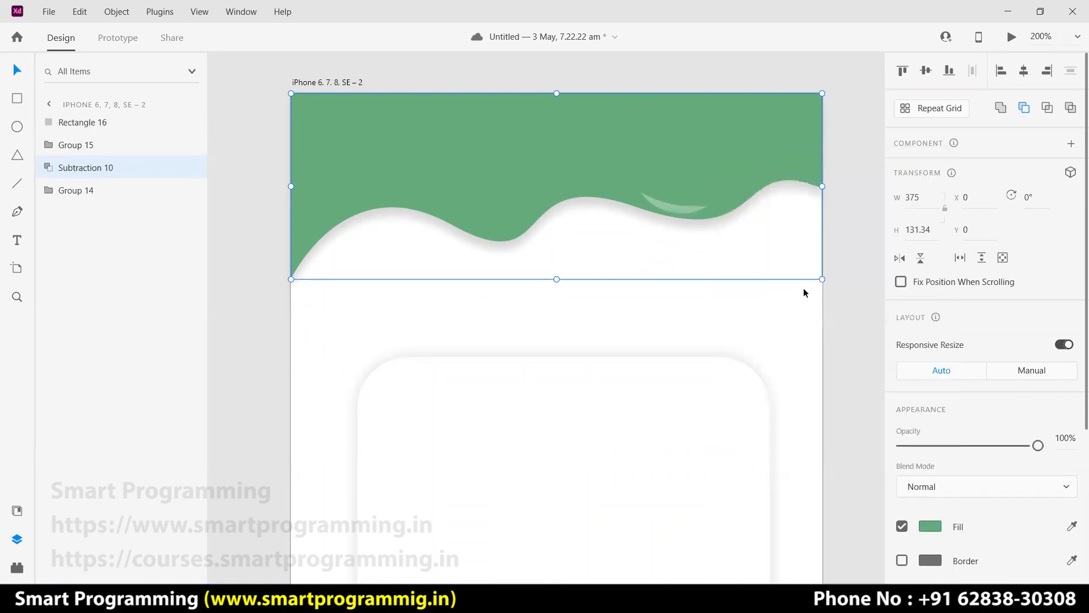
right_click(752, 137)
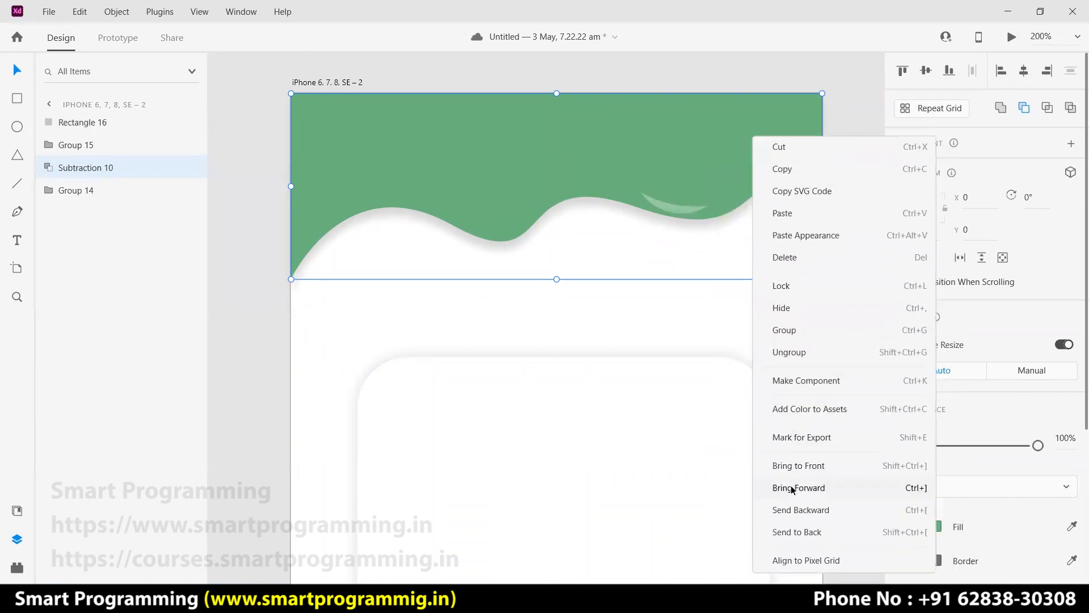
left_click(792, 481)
key("ctrl+bracketleft")
right_click(782, 124)
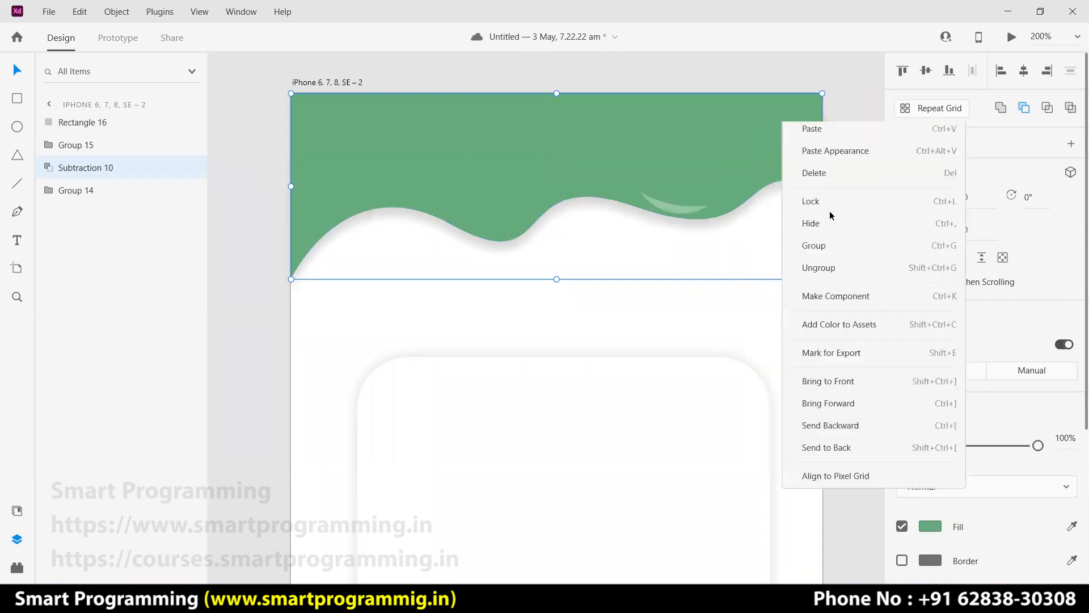
left_click(854, 495)
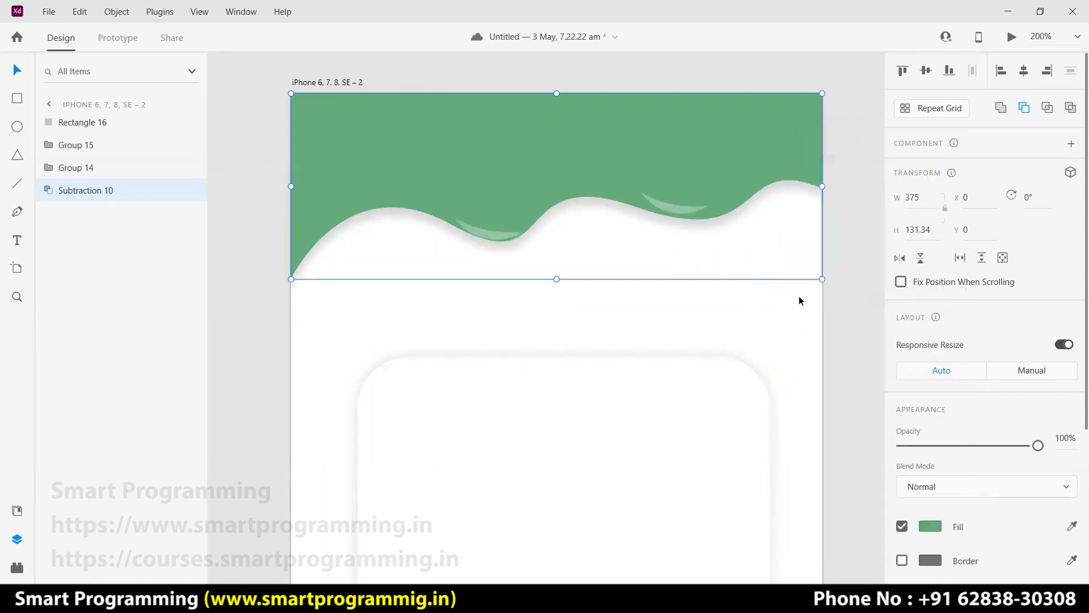
left_click(838, 238)
Nudge the two highlights onto the wave's edge and fit both artboards in view.
left_click_drag(491, 230, 488, 219)
left_click_drag(686, 205, 648, 186)
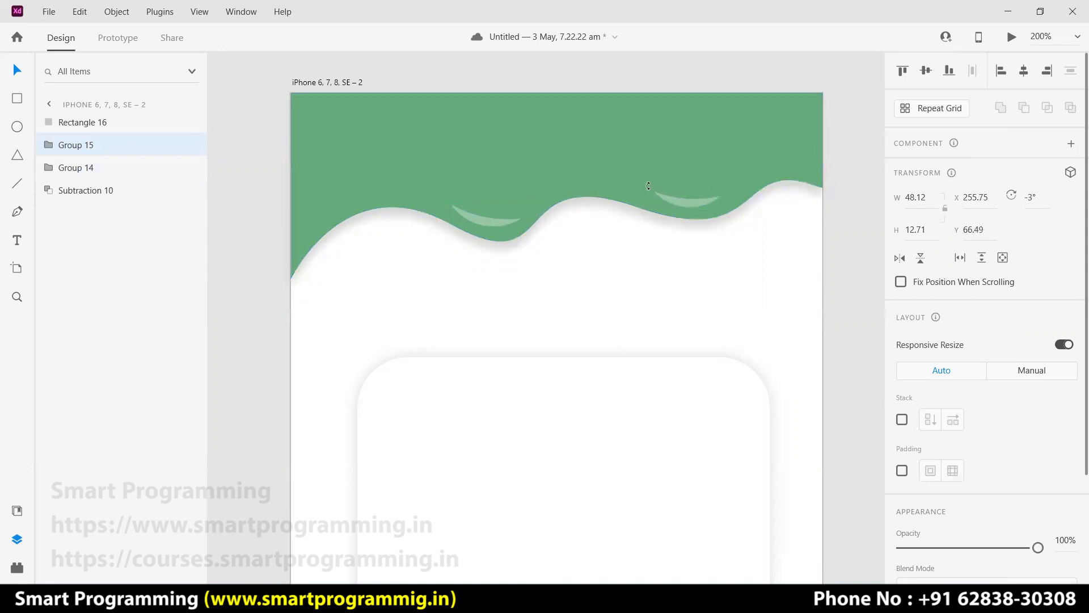
left_click(854, 231)
key("ctrl+0")
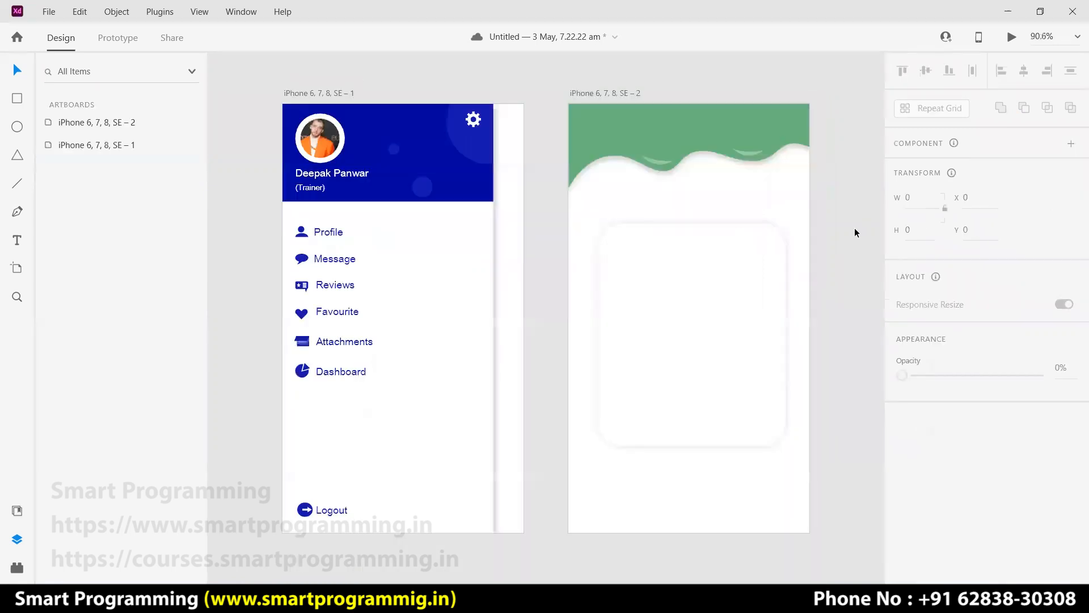
Snap the blue profile-pic-div header rectangle to Y 0 on the first artboard.
left_click(688, 130)
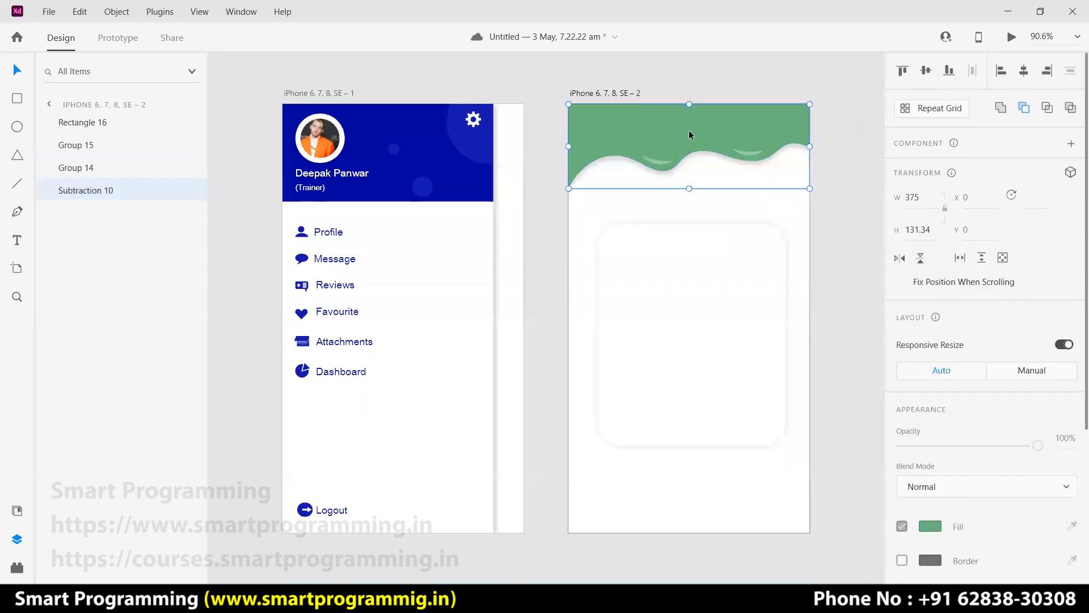
left_click(838, 196)
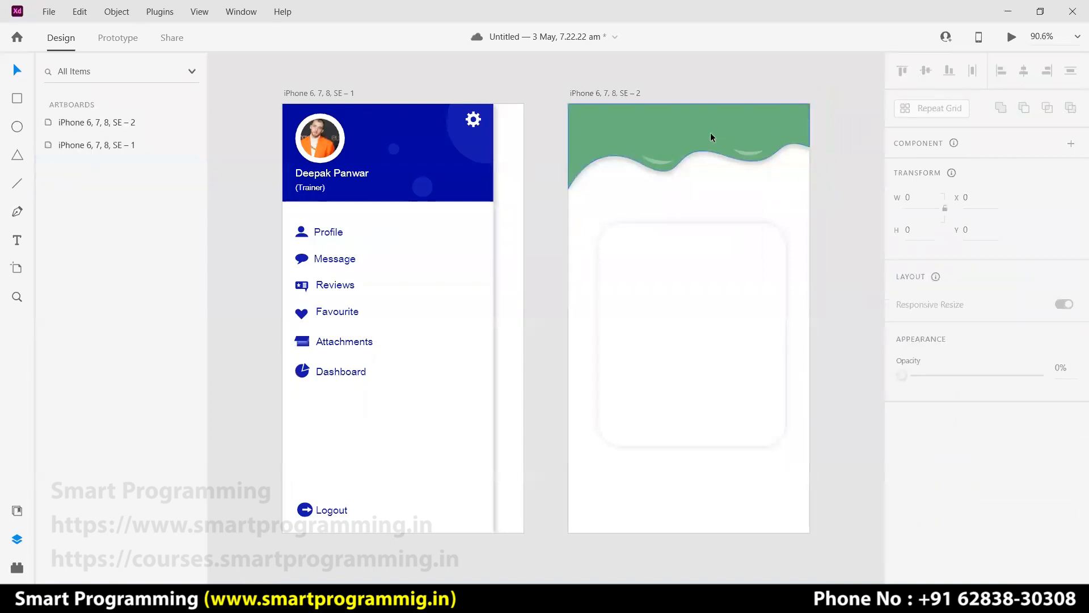
left_click(711, 135)
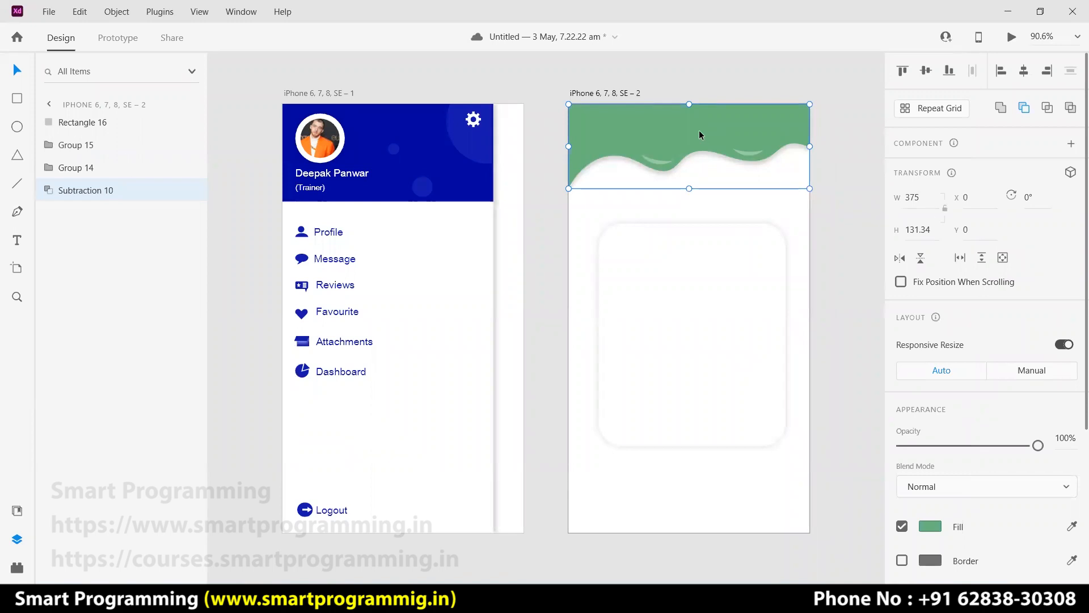
left_click(393, 147)
left_click(370, 108)
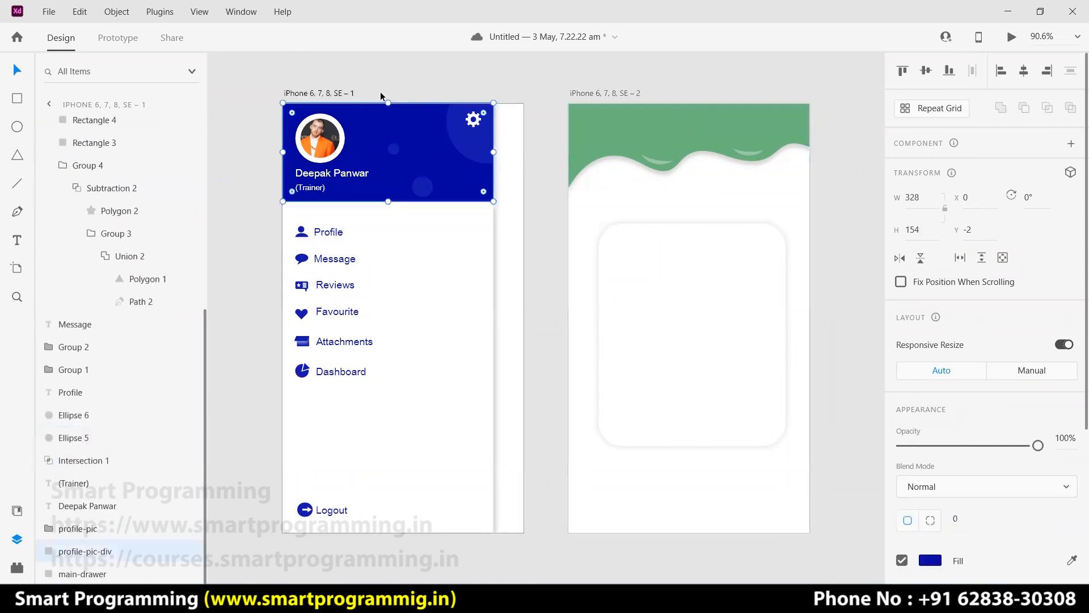
left_click_drag(414, 138, 414, 139)
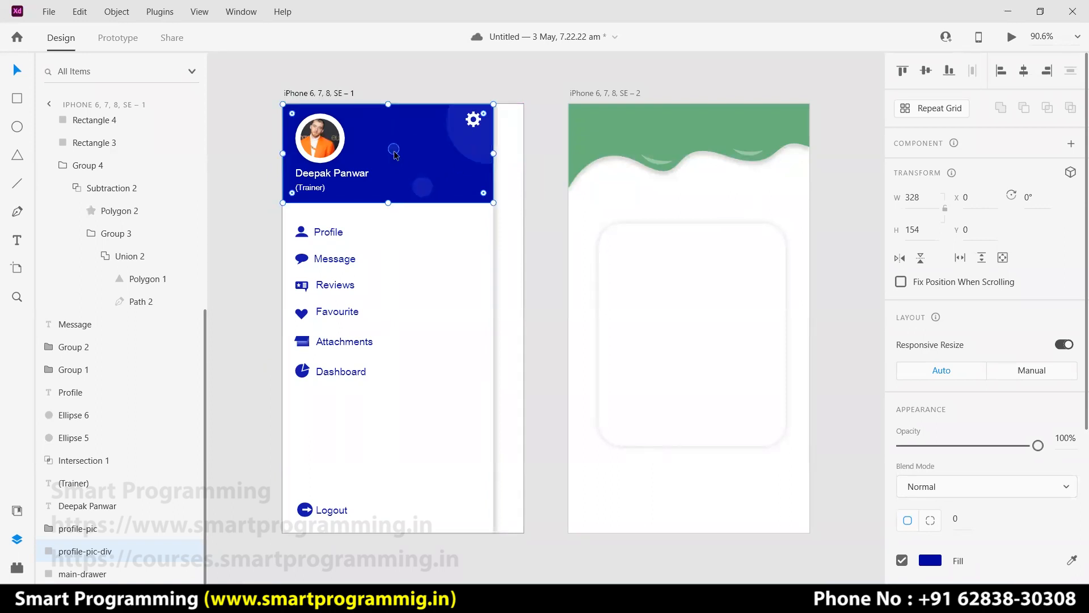
Marquee-select all the layers of the blue drawer header.
left_click_drag(387, 80, 467, 191)
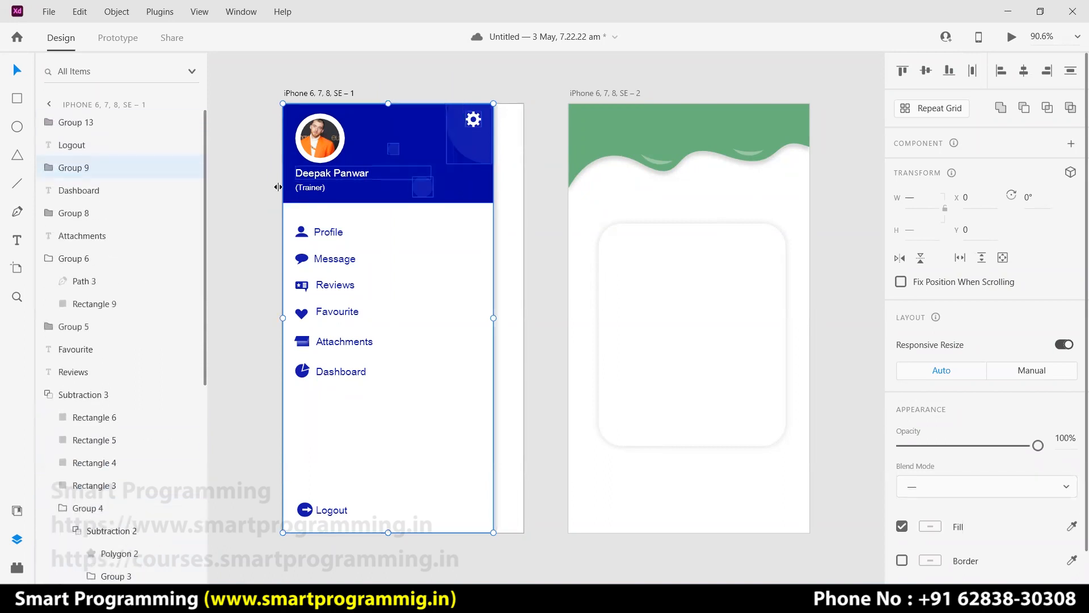
left_click(363, 174)
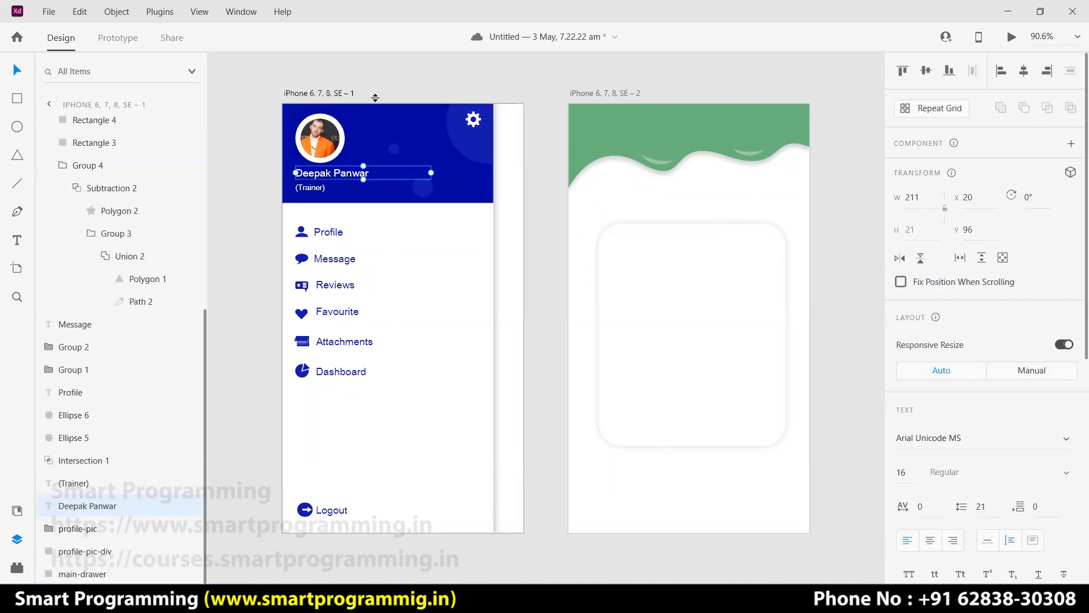
left_click(418, 93)
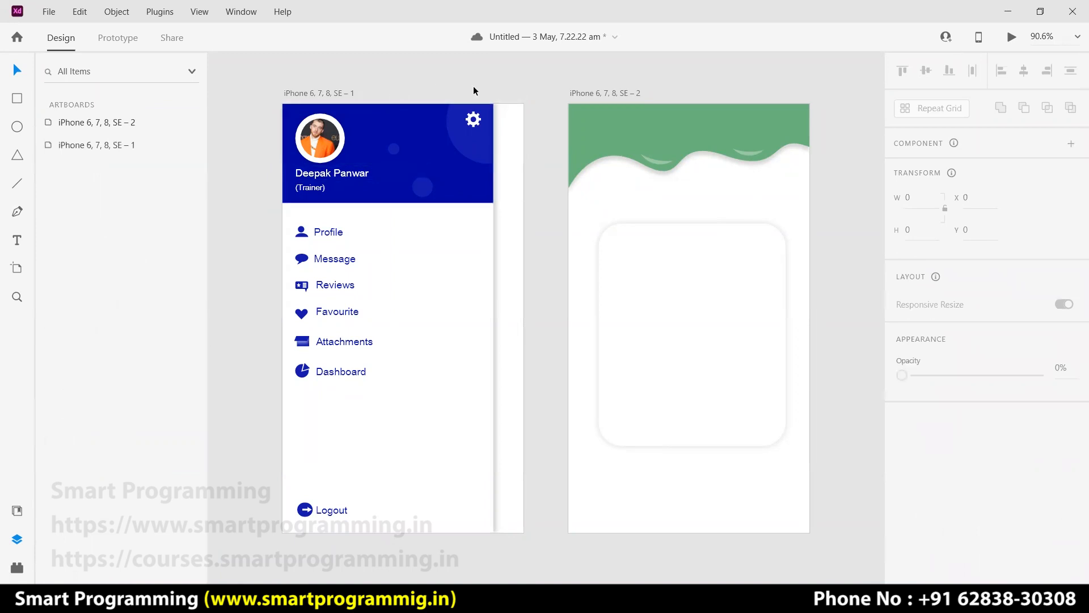
left_click_drag(492, 86, 445, 207)
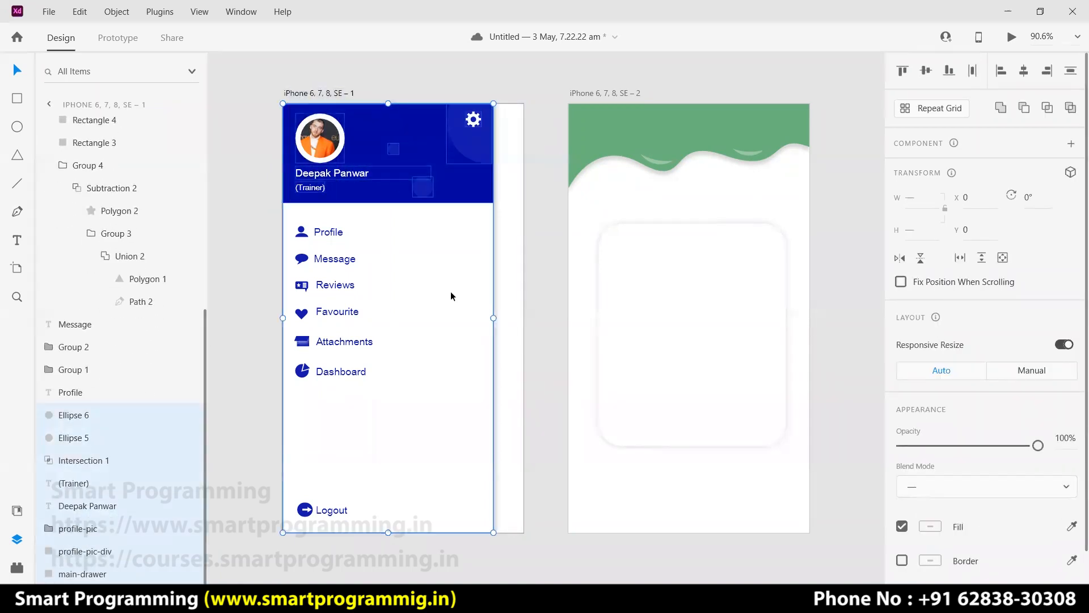
Duplicate the drawer header layers and move the copy onto the pasteboard.
key("ctrl+d")
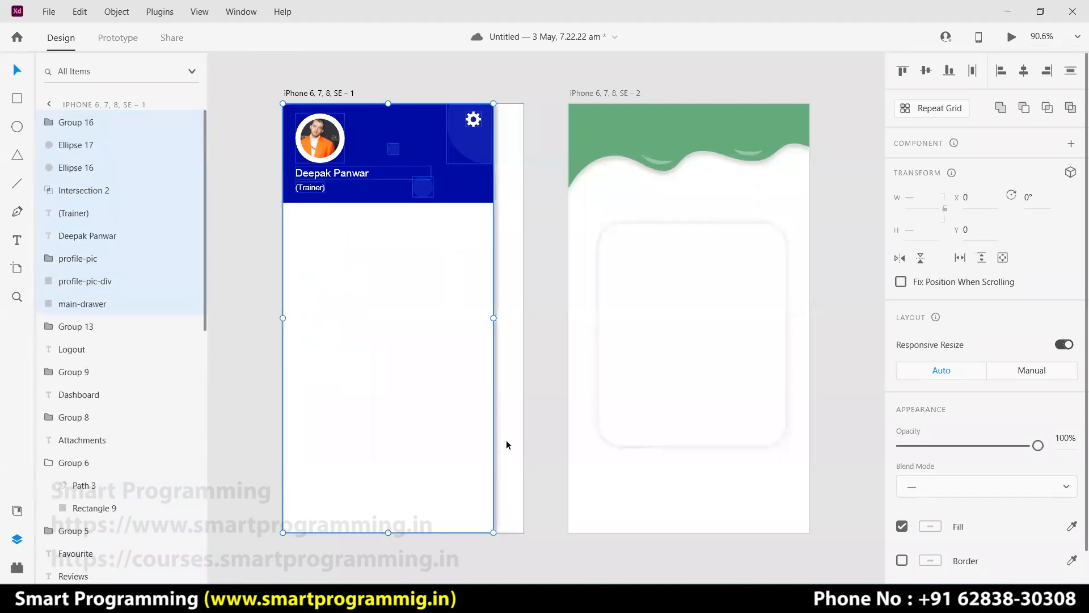
left_click_drag(425, 406, 732, 383)
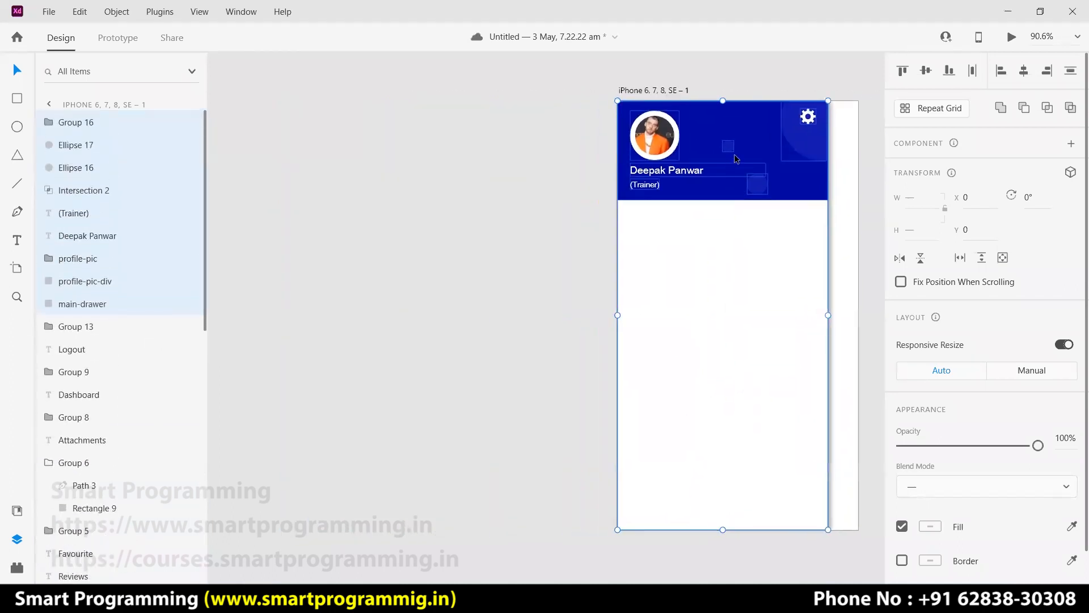
left_click_drag(765, 138, 477, 127)
left_click(297, 326)
Delete main-drawer, the profile picture, name, (Trainer) caption and gear from the copy.
left_click(463, 331)
left_click(462, 332)
key("Delete")
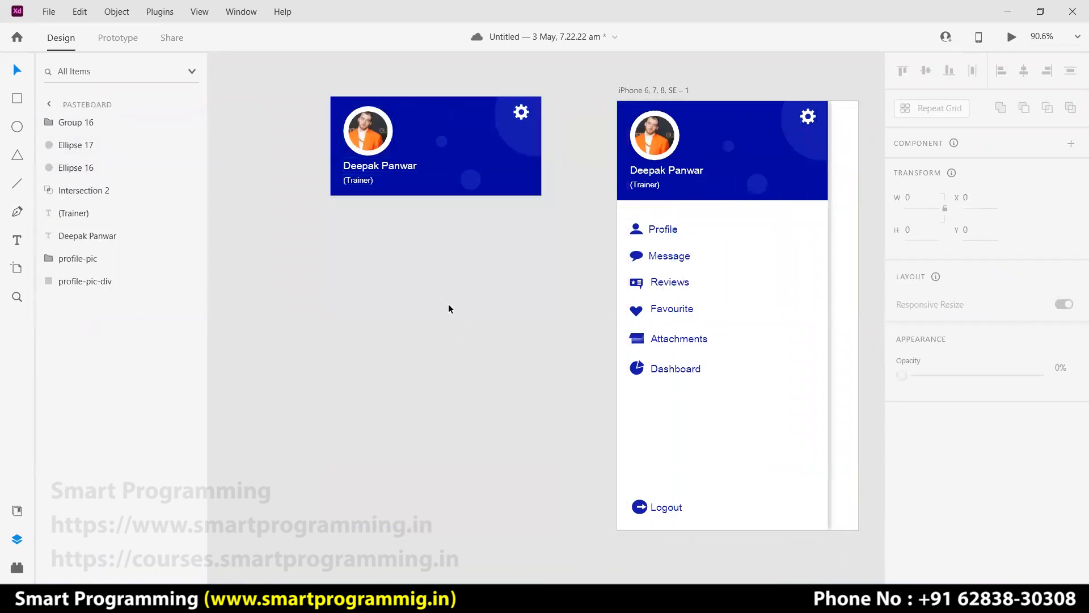
left_click(372, 141)
key("Delete")
left_click(373, 166)
key("Delete")
left_click(363, 181)
key("Delete")
left_click(522, 114)
key("Delete")
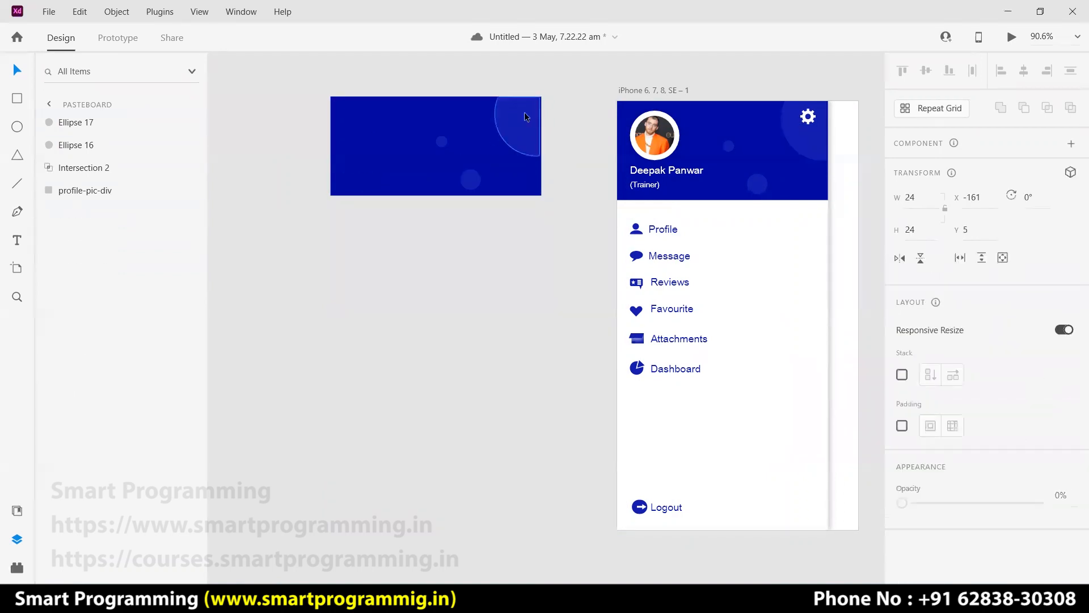
Group the remaining blue background and circles into Group 16.
left_click(563, 220)
left_click_drag(563, 216, 380, 94)
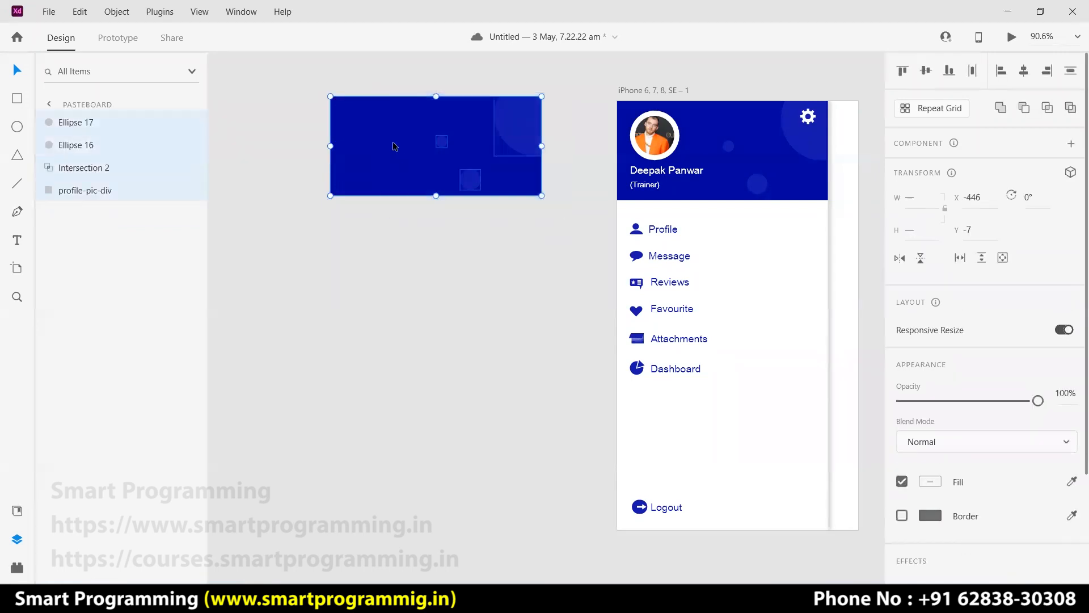
key("ctrl+g")
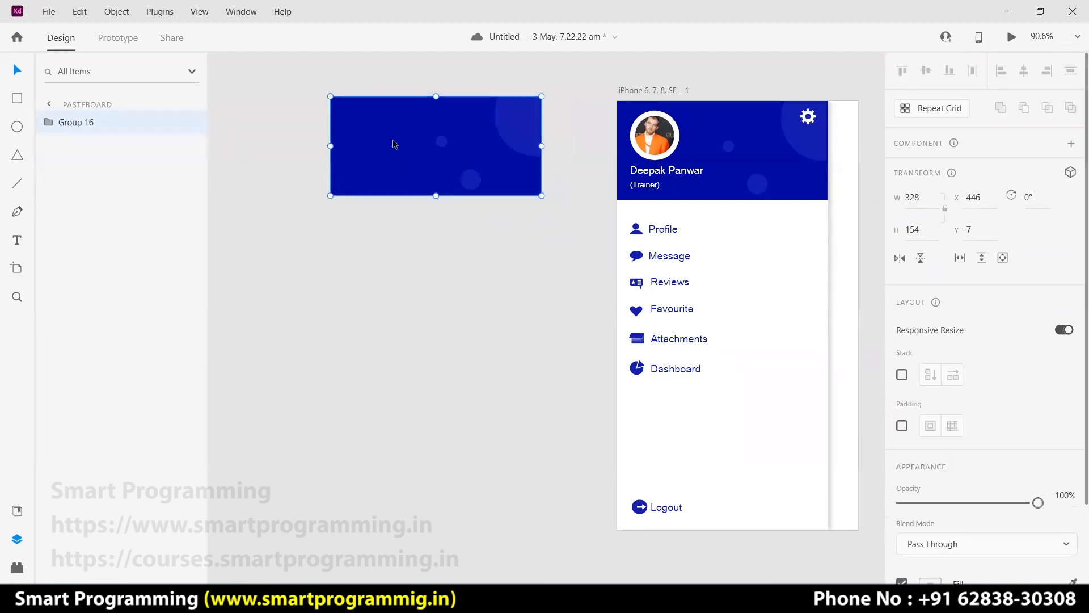
left_click(470, 244)
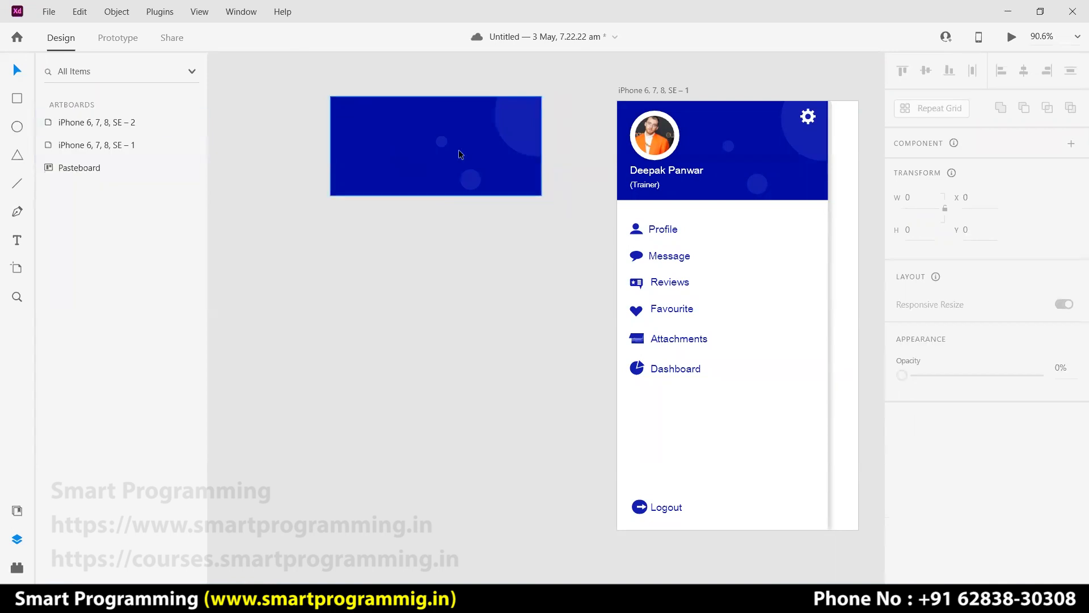
left_click(396, 133)
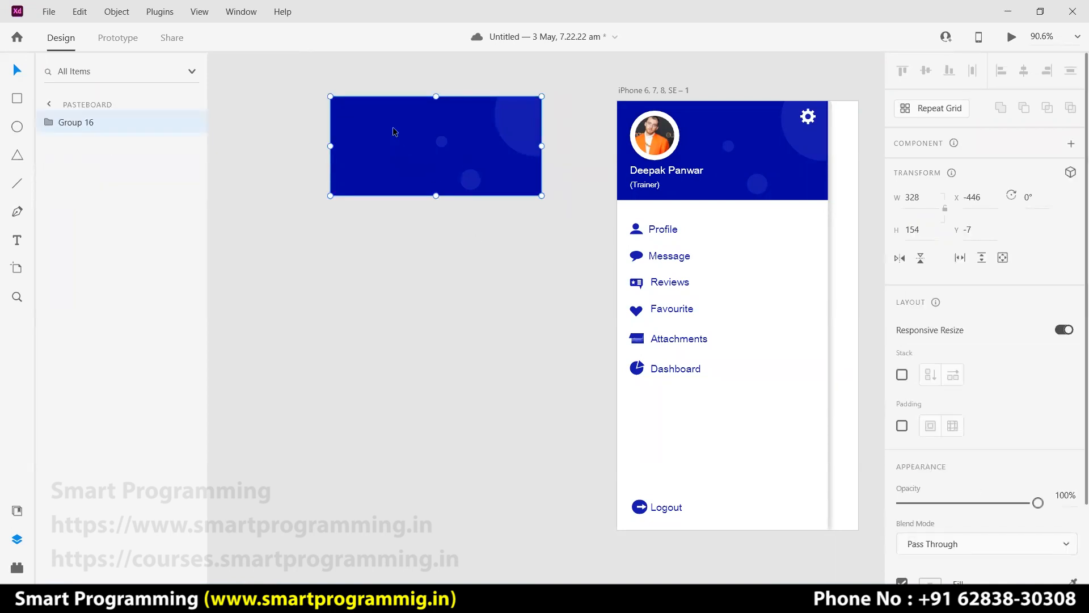
right_click(395, 132)
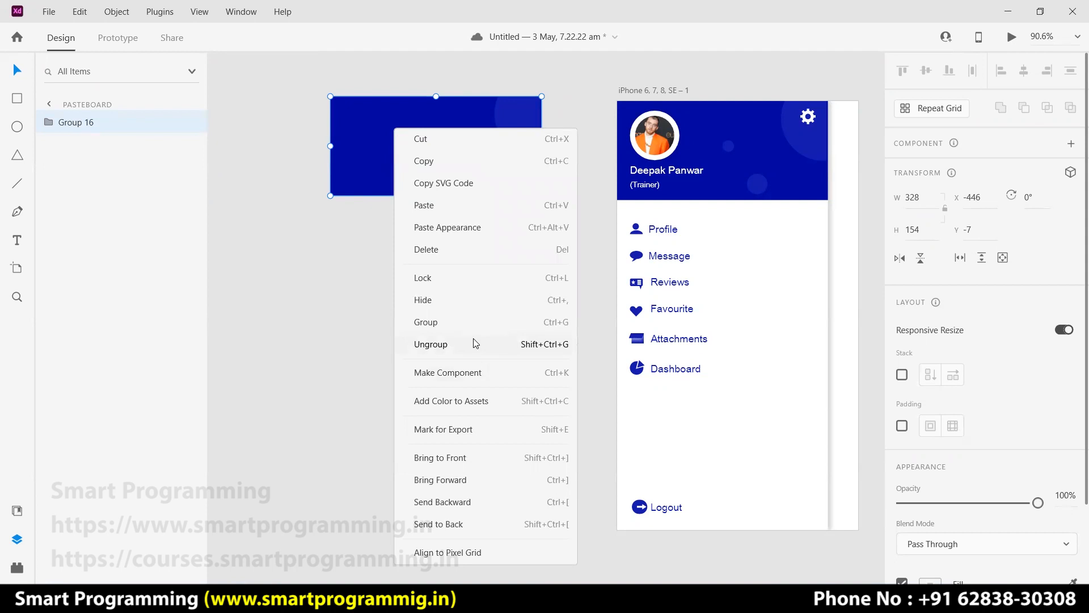
left_click(457, 429)
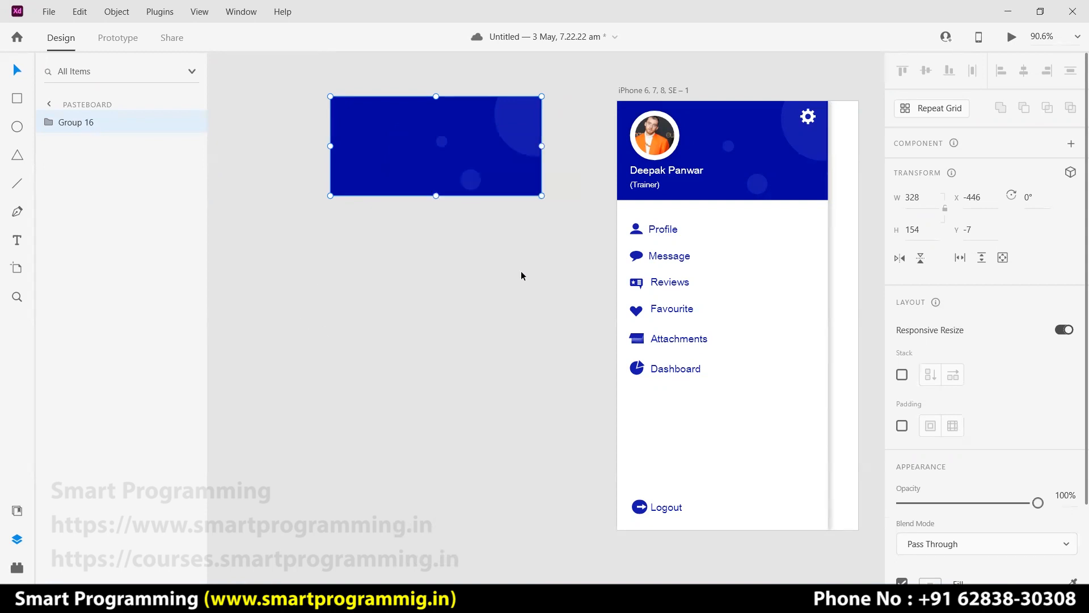
left_click_drag(841, 304, 426, 319)
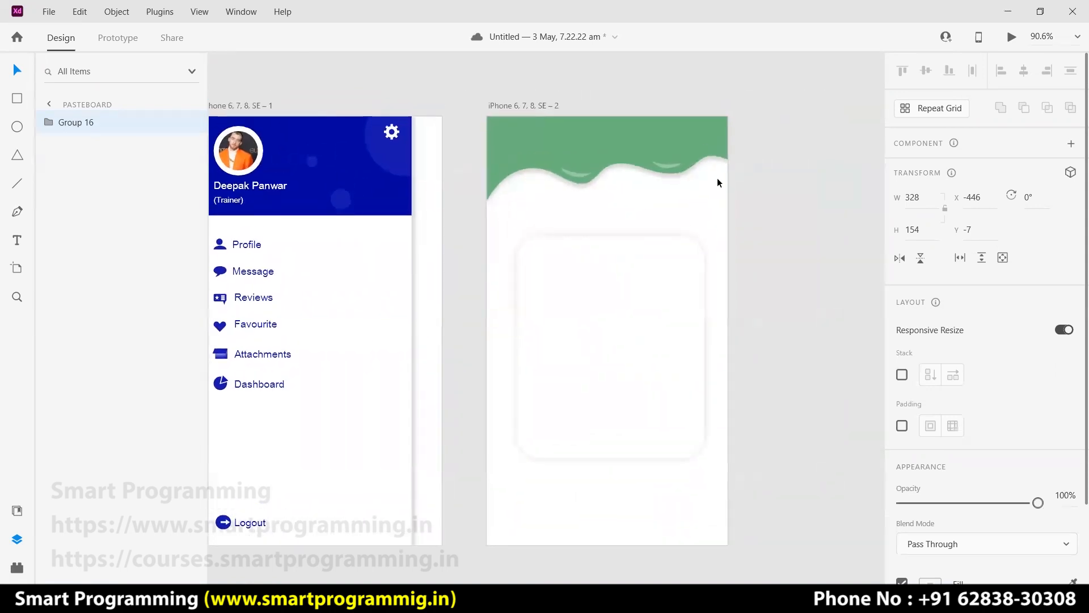
Group the wave highlights and green header shape into one group.
left_click(806, 165)
left_click(575, 175)
left_click(670, 169)
left_click(575, 178)
left_click_drag(563, 92, 679, 184)
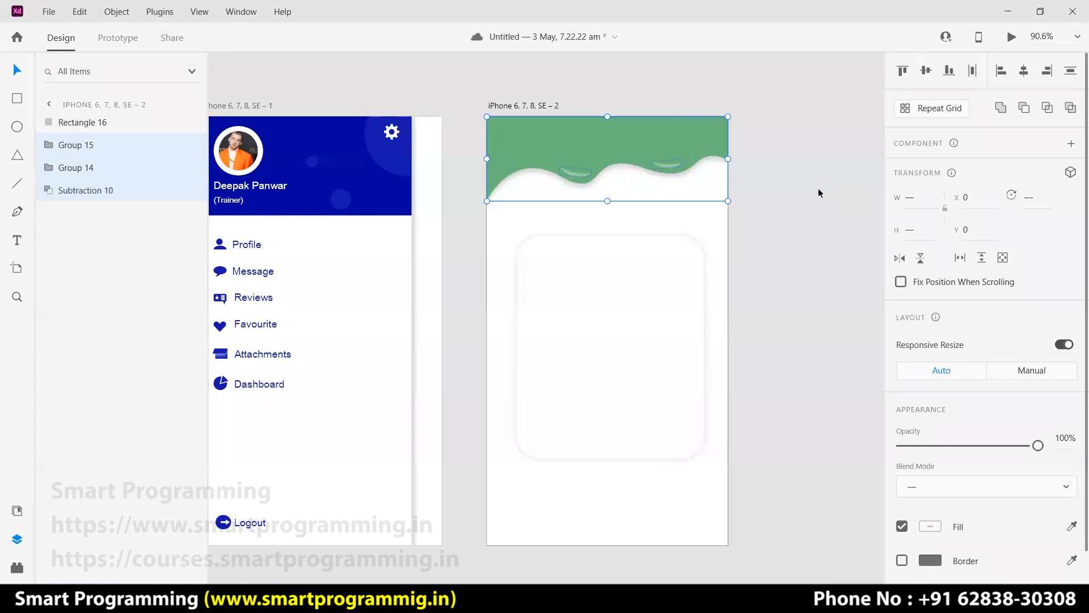
key("ctrl+g")
left_click(764, 205)
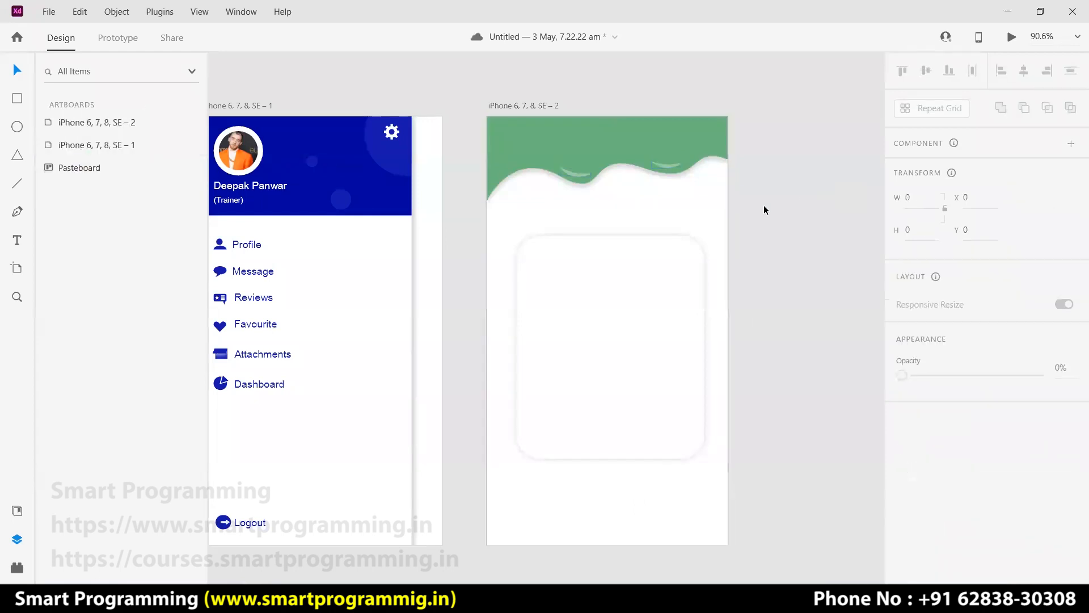
Duplicate the green wavy header and move the copy onto the pasteboard.
left_click(708, 139)
key("ctrl+g")
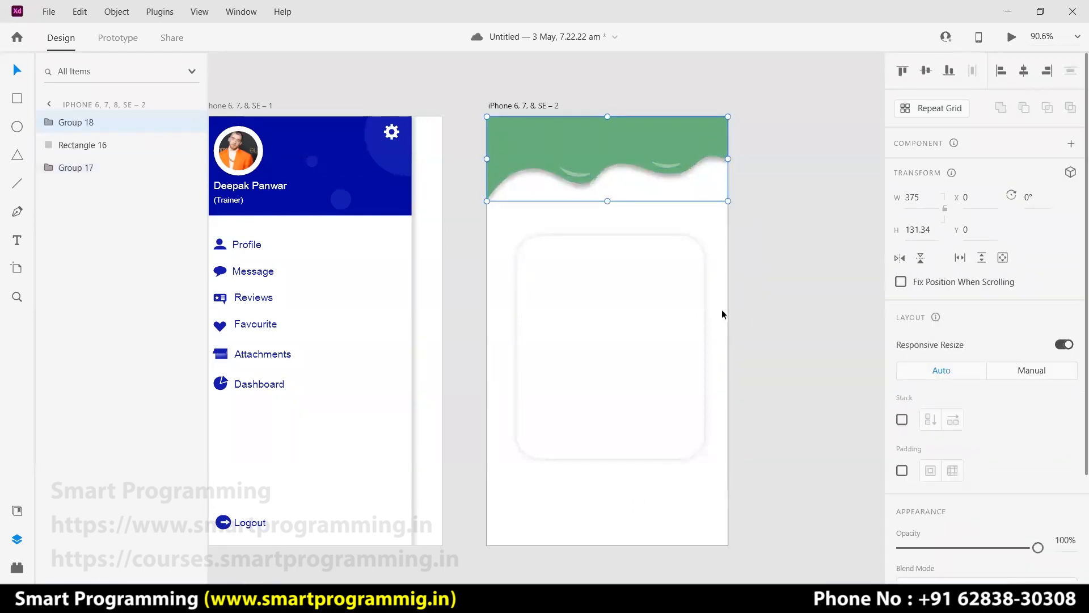
scroll(765, 442, "right", 5)
left_click_drag(385, 154, 683, 152)
left_click(744, 305)
left_click(661, 150)
left_click(670, 224)
left_click(656, 163)
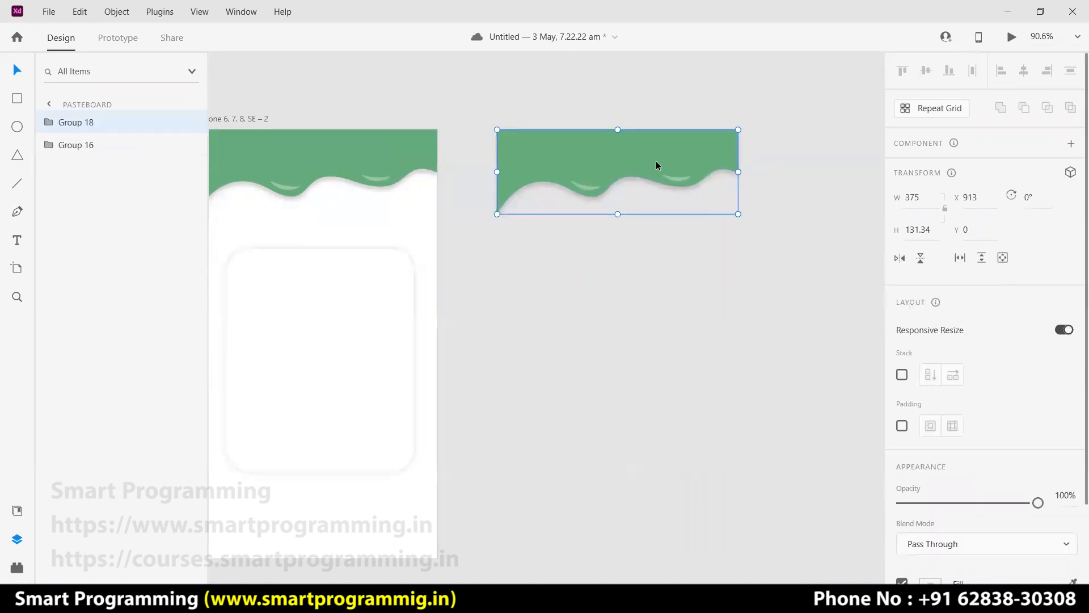
left_click(606, 270)
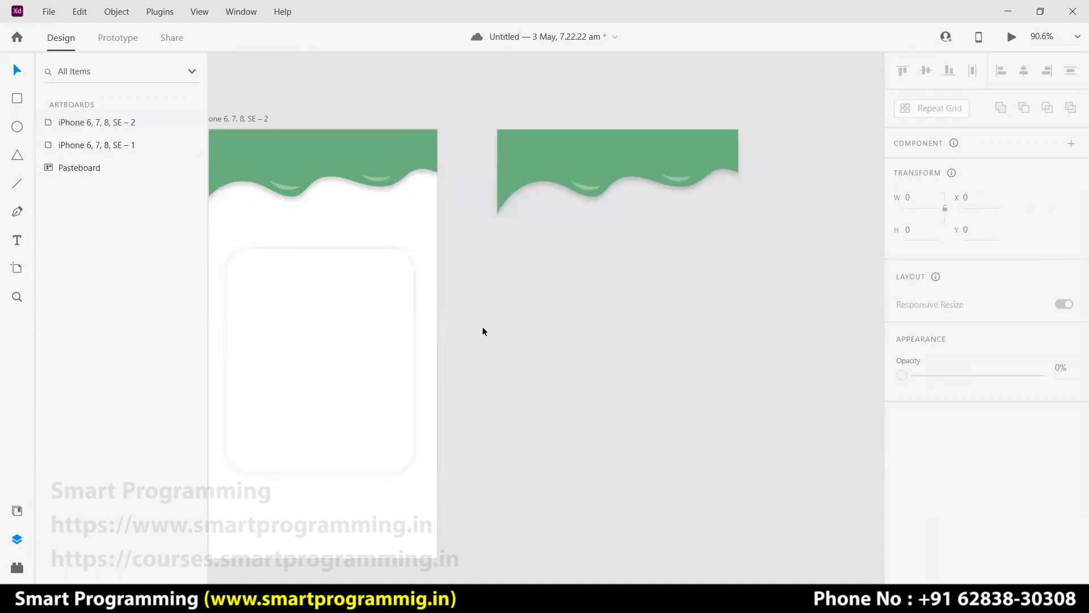
Bring empty pasteboard beside the blue drawer artboard into view and pick the Polygon tool.
left_click_drag(487, 308, 812, 302)
left_click_drag(464, 347, 544, 341)
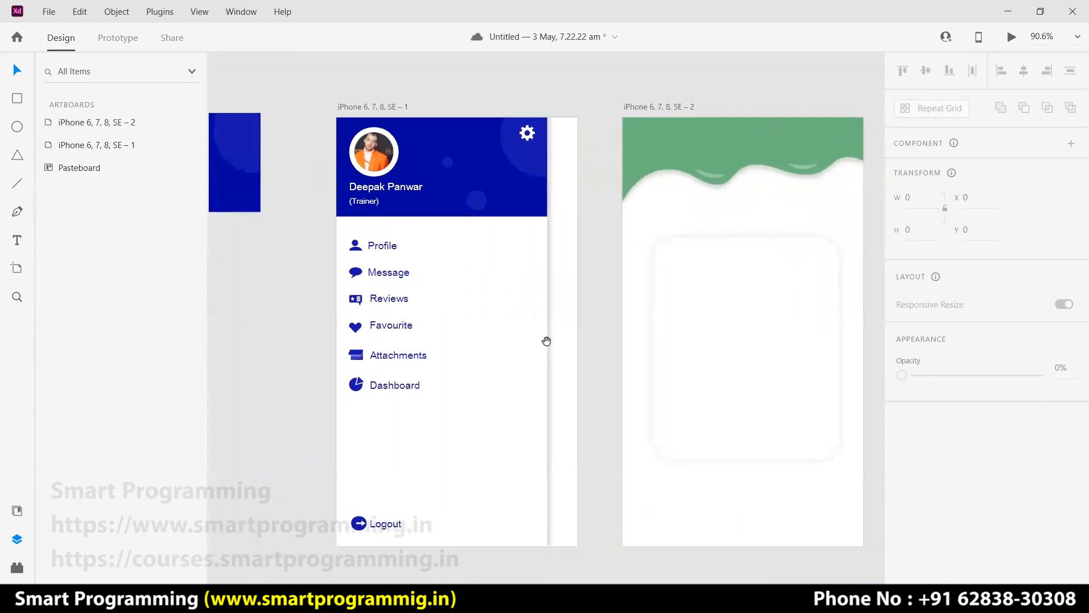
left_click(498, 292)
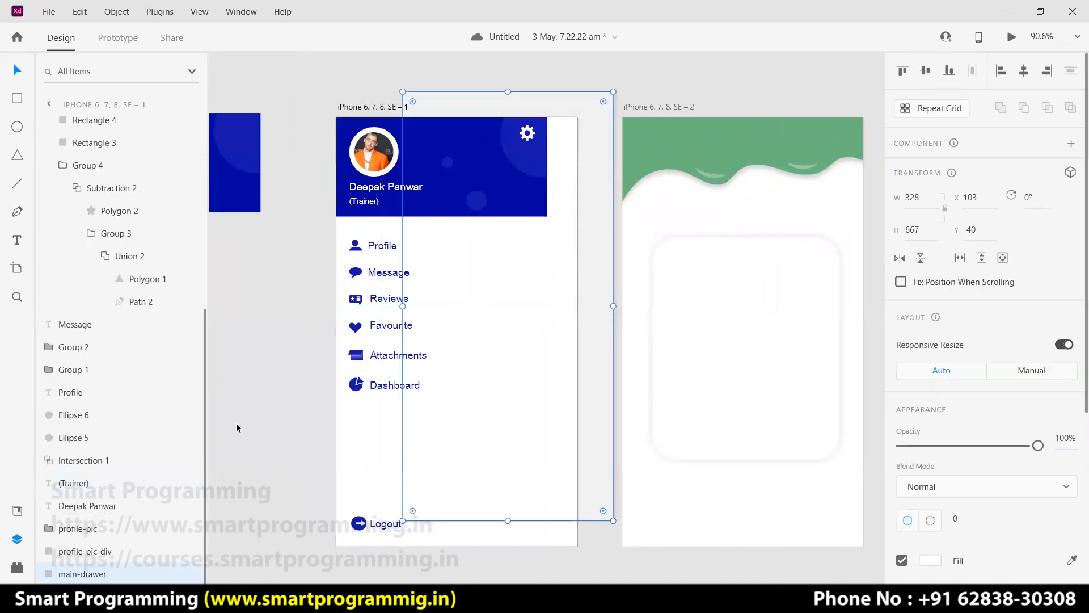
left_click(234, 399)
left_click_drag(318, 391, 548, 359)
left_click(19, 157)
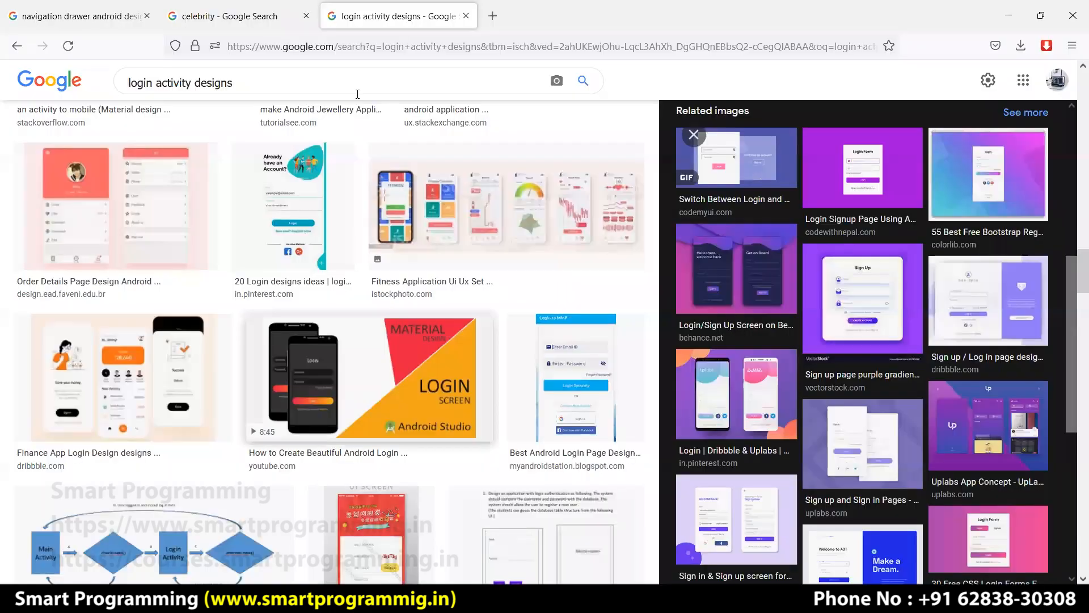
Search Google Images in Firefox for 'wifi icons', browse the results, then return to XD.
key("alt+Tab")
left_click(110, 80)
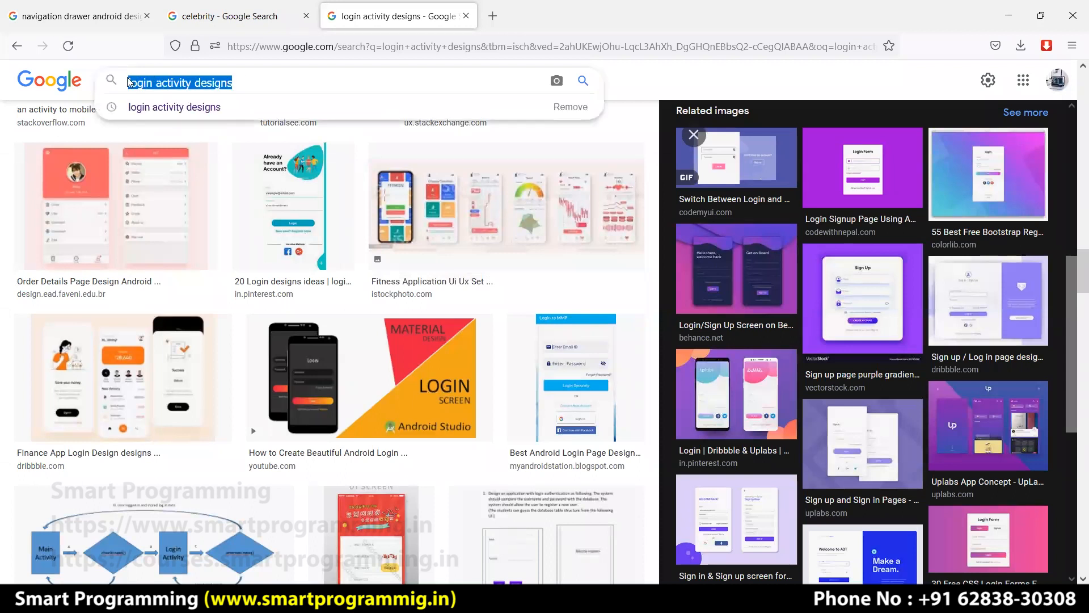
type("wifi icons")
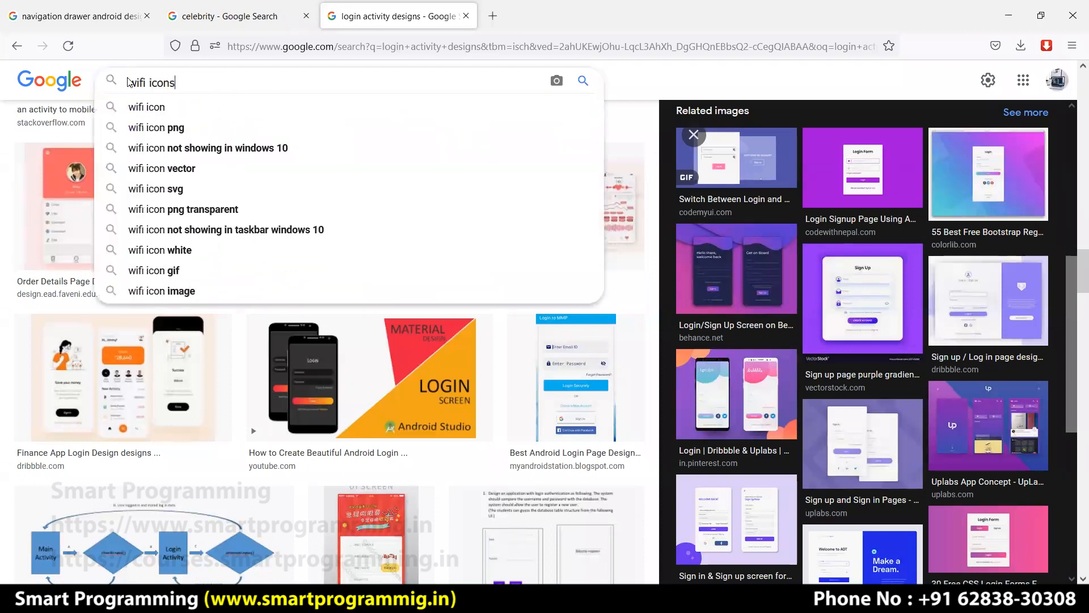
key("Return")
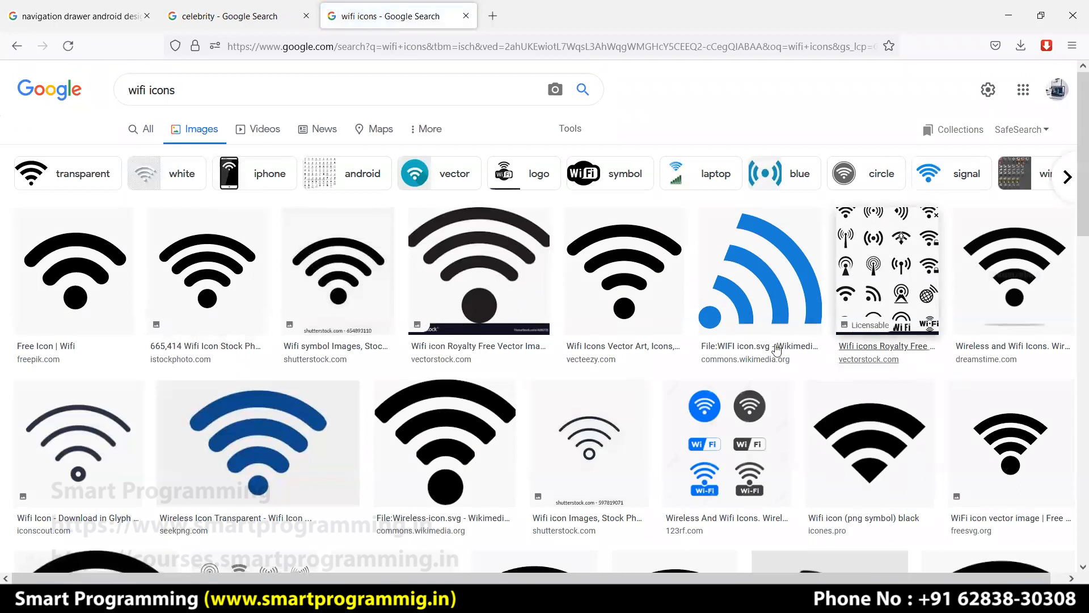
scroll(588, 355, "down", 4)
scroll(588, 355, "down", 4)
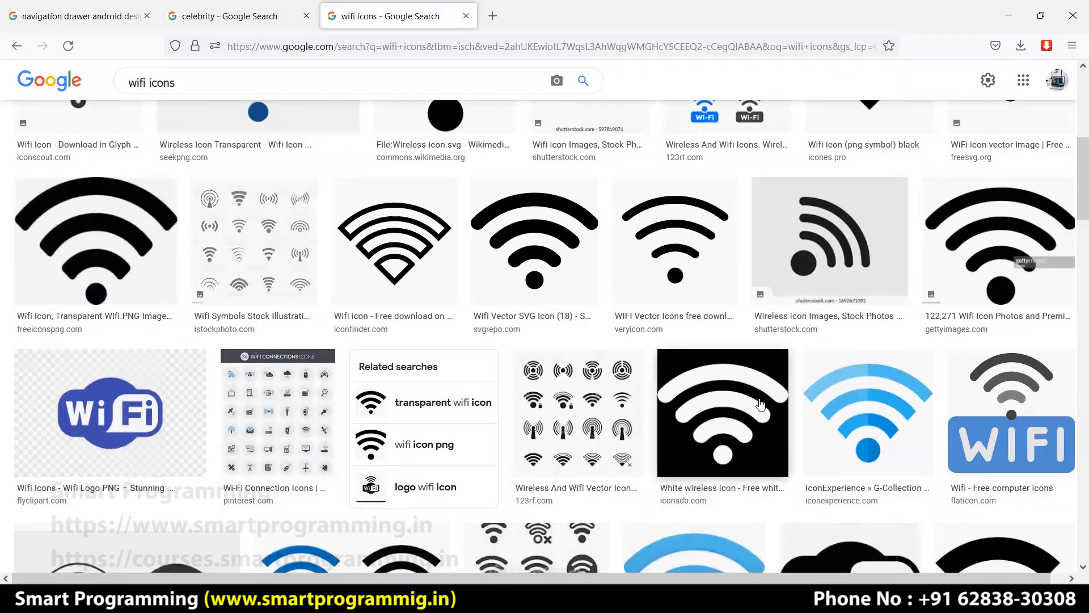
scroll(736, 362, "down", 3)
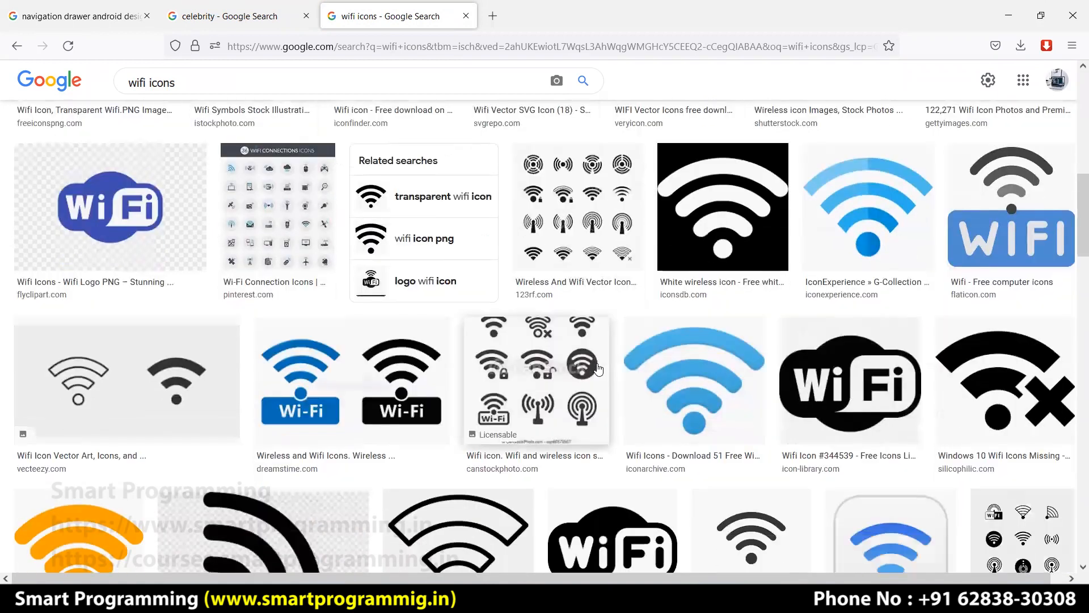
key("alt+Tab")
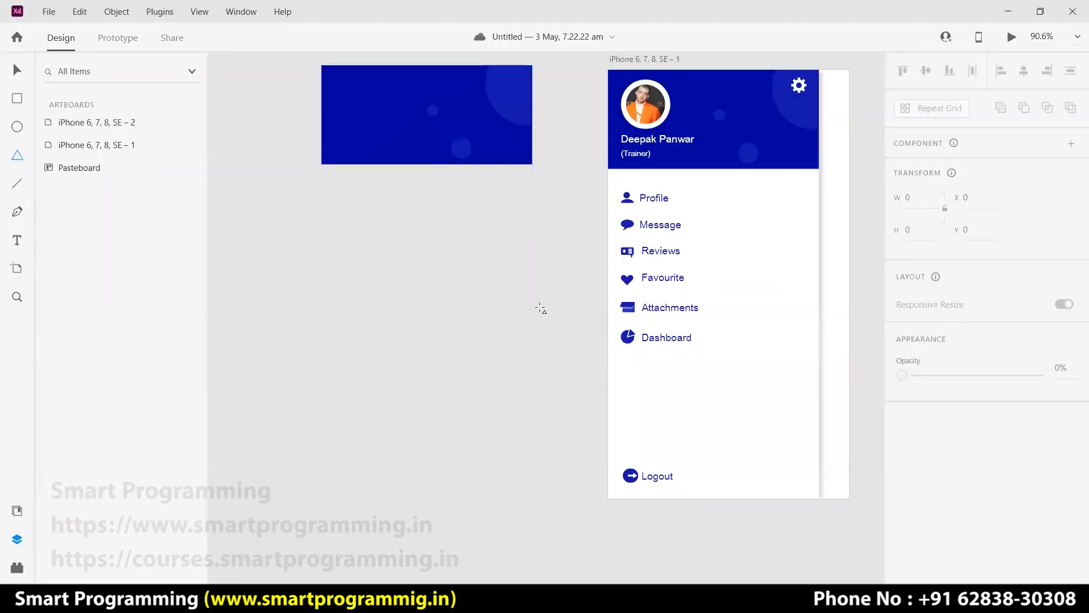
Draw a wide triangle and a tall narrow bar down from its apex.
left_click_drag(488, 272, 331, 348)
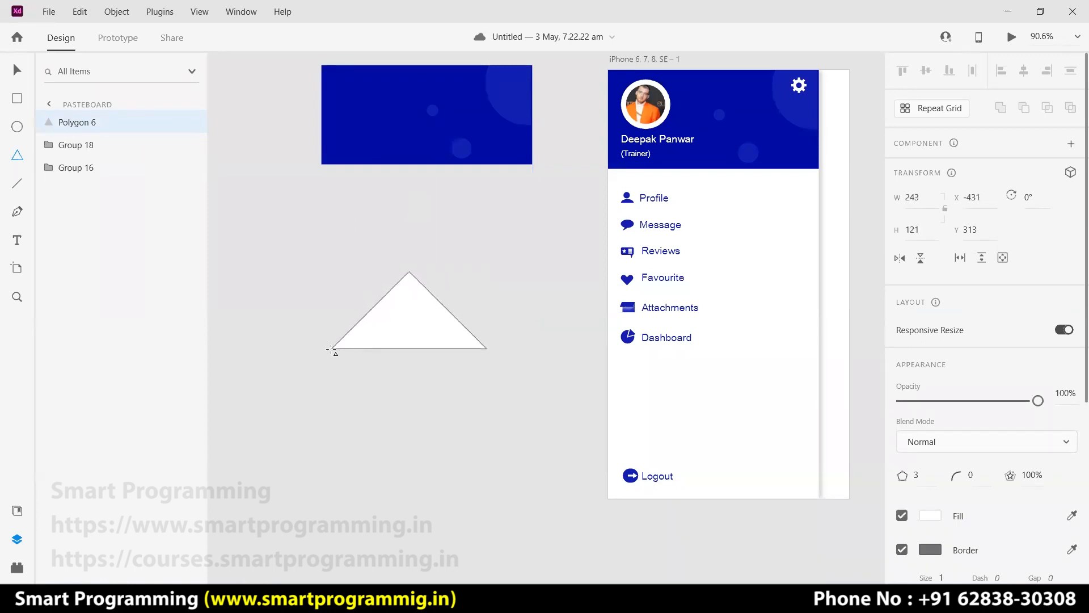
left_click(17, 98)
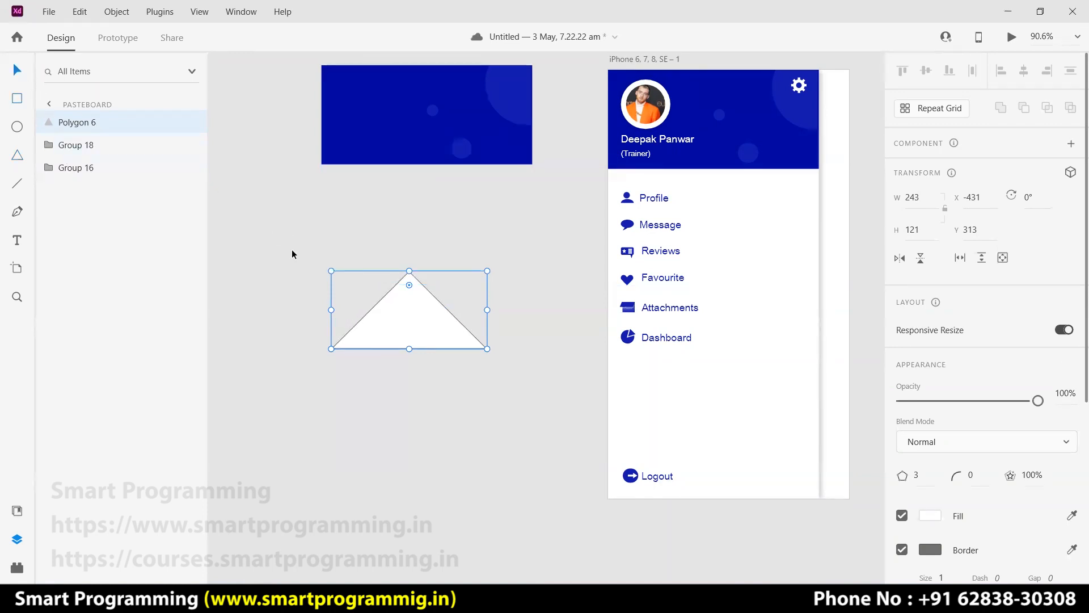
left_click(303, 236)
left_click(18, 100)
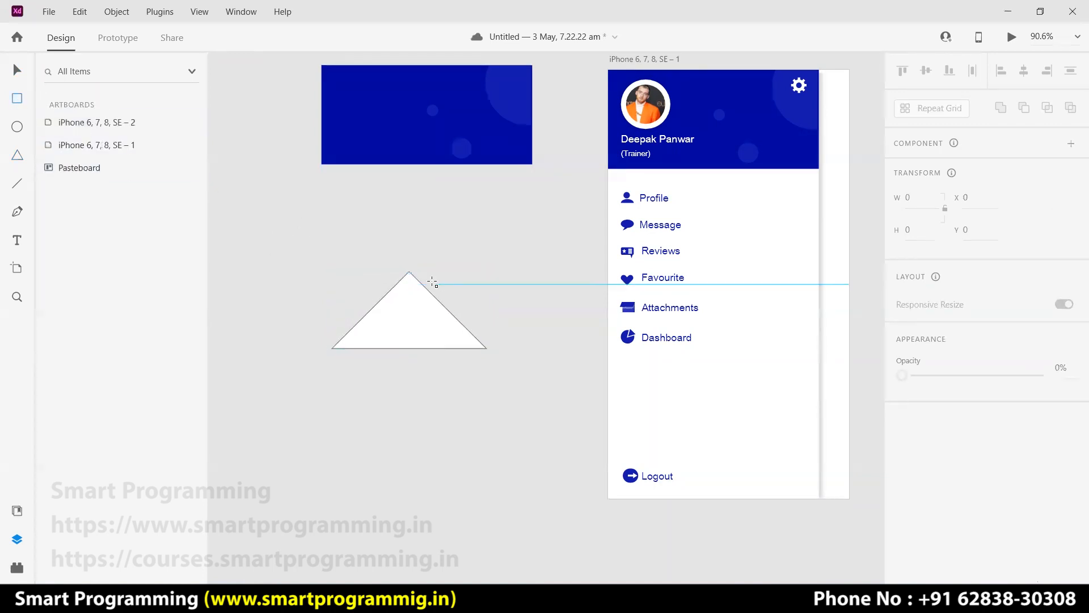
mouse_move(409, 271)
left_mouse_down()
mouse_move(380, 337)
mouse_move(397, 347)
left_mouse_up()
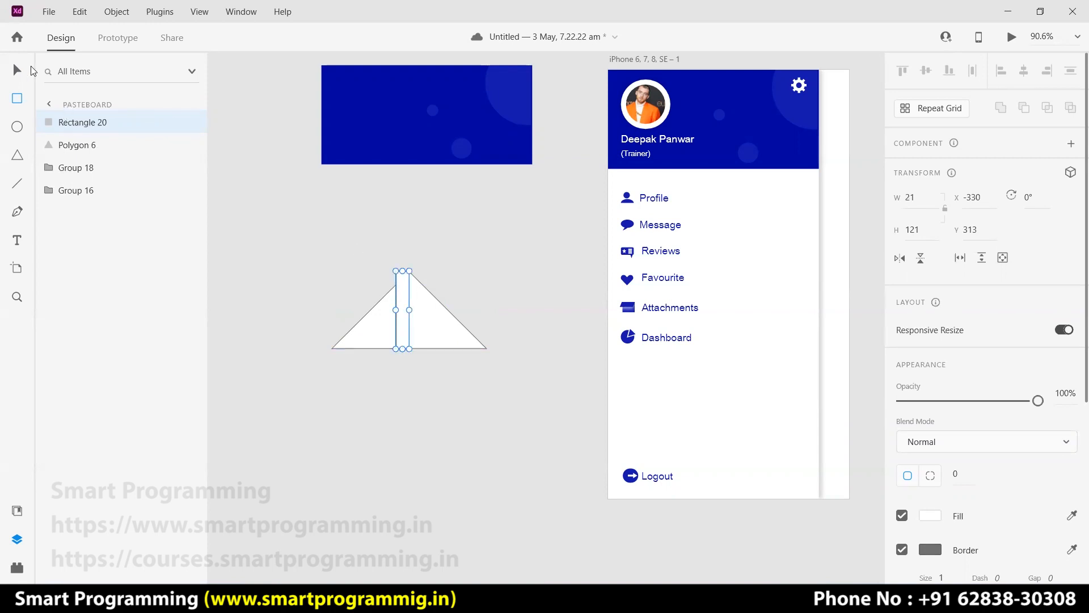
Duplicate the bar leftward and subtract all the bars from the triangle.
left_click(17, 70)
key("ctrl+d")
mouse_move(401, 325)
left_mouse_down()
mouse_move(341, 333)
mouse_move(391, 337)
left_mouse_up()
key("ctrl+d")
key("ctrl+d")
left_click(382, 335)
left_click(444, 378)
left_click_drag(444, 378, 449, 379)
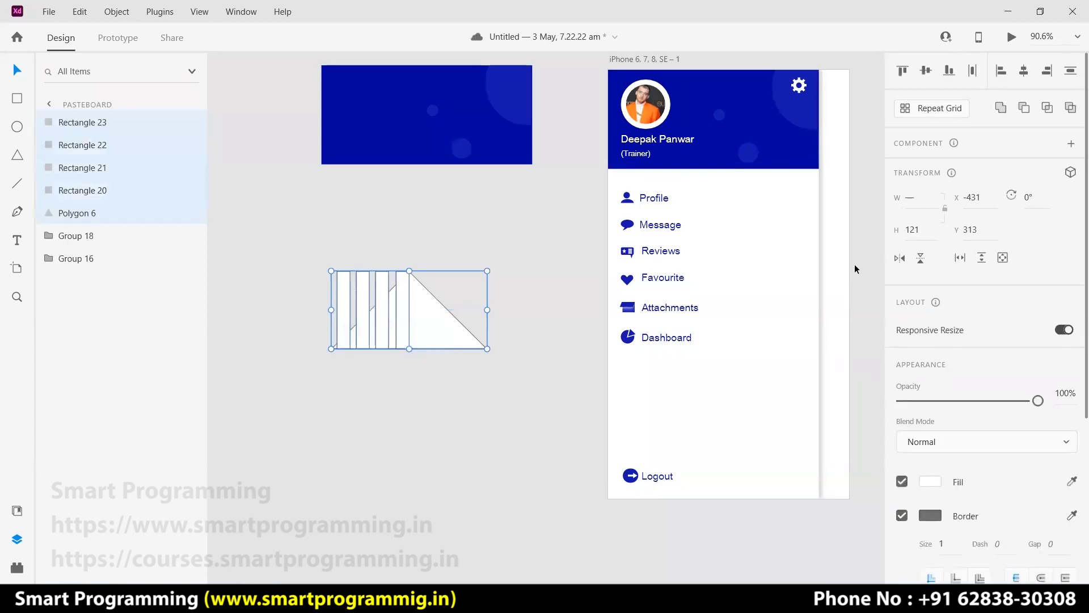
left_click(1025, 108)
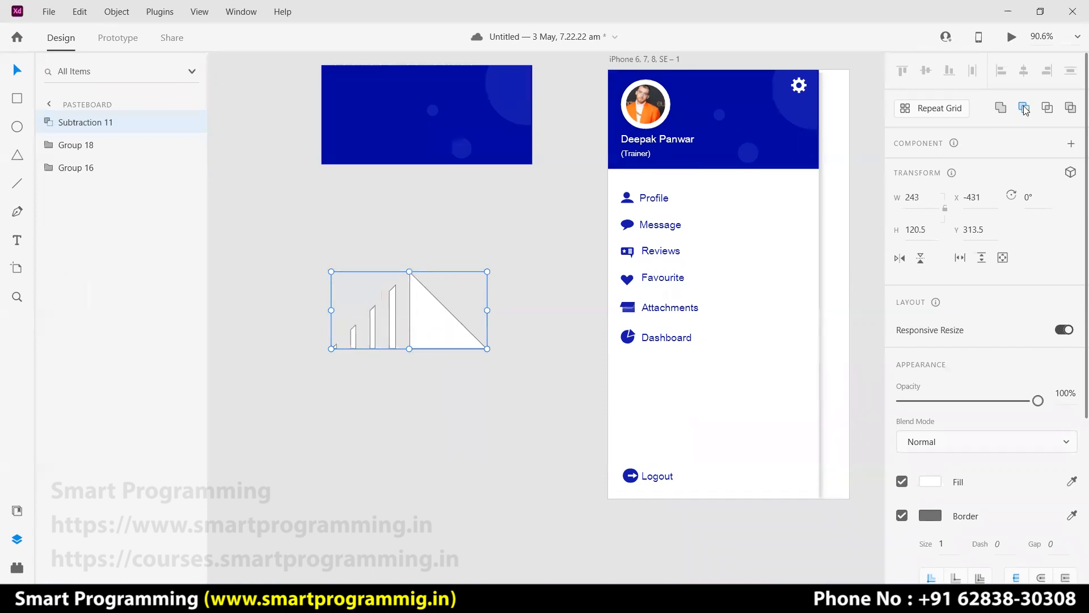
Undo the subtraction, narrow the rightmost bar to 14 wide and delete the other bars.
key("ctrl+z")
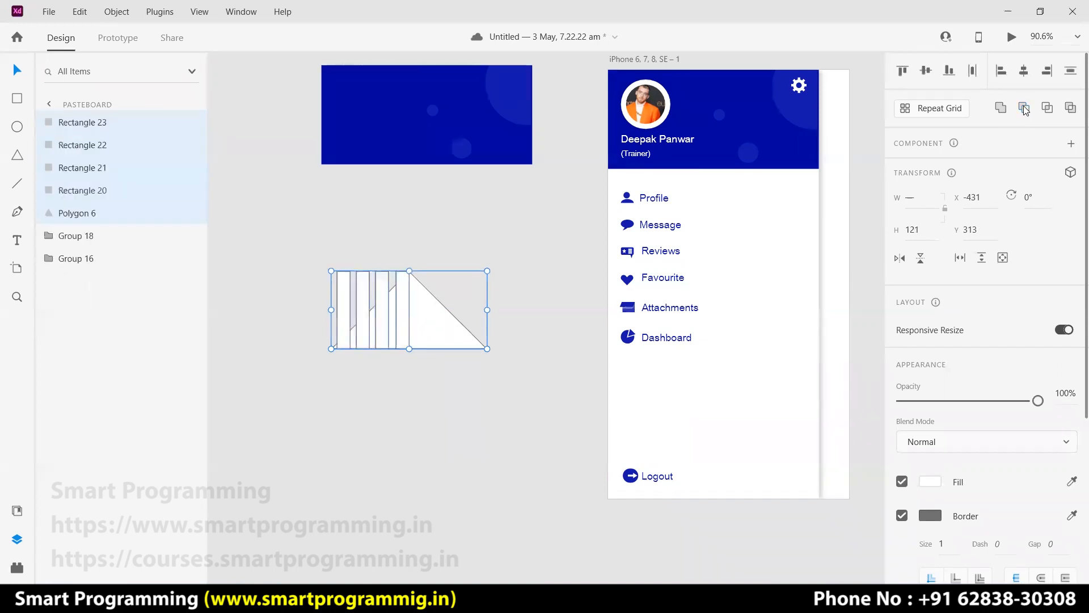
left_click(406, 391)
left_click(397, 310)
left_click_drag(396, 309, 400, 310)
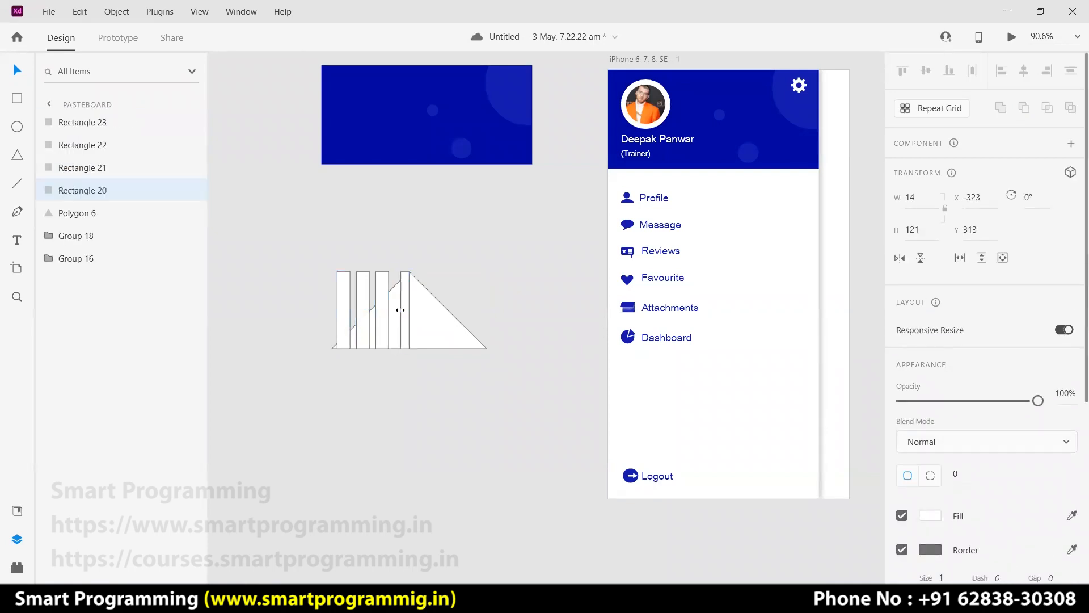
key("0")
key("0")
left_click(413, 362)
left_click(381, 333)
key("0")
key("0")
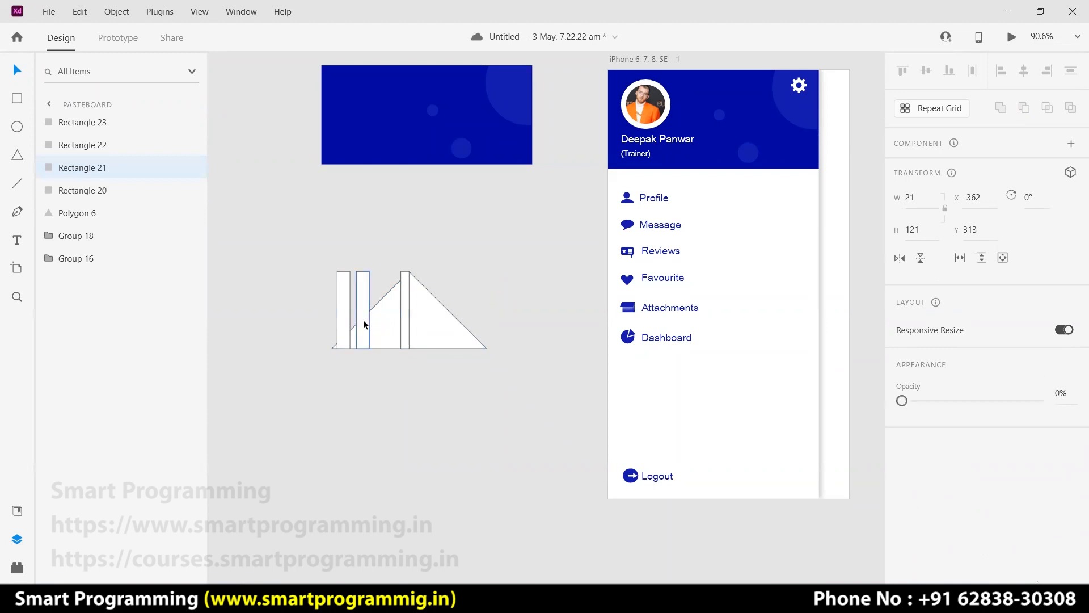
key("Delete")
left_click(343, 317)
key("Delete")
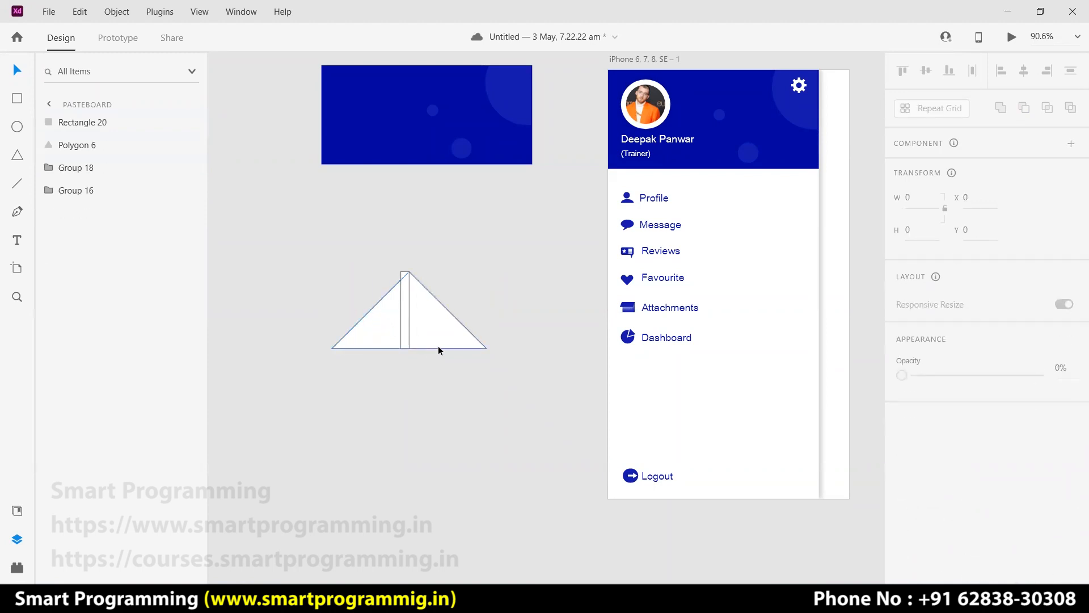
Duplicate the narrow bar twice more and subtract them all, giving a 243×120.5 Subtraction 11.
left_click(403, 313)
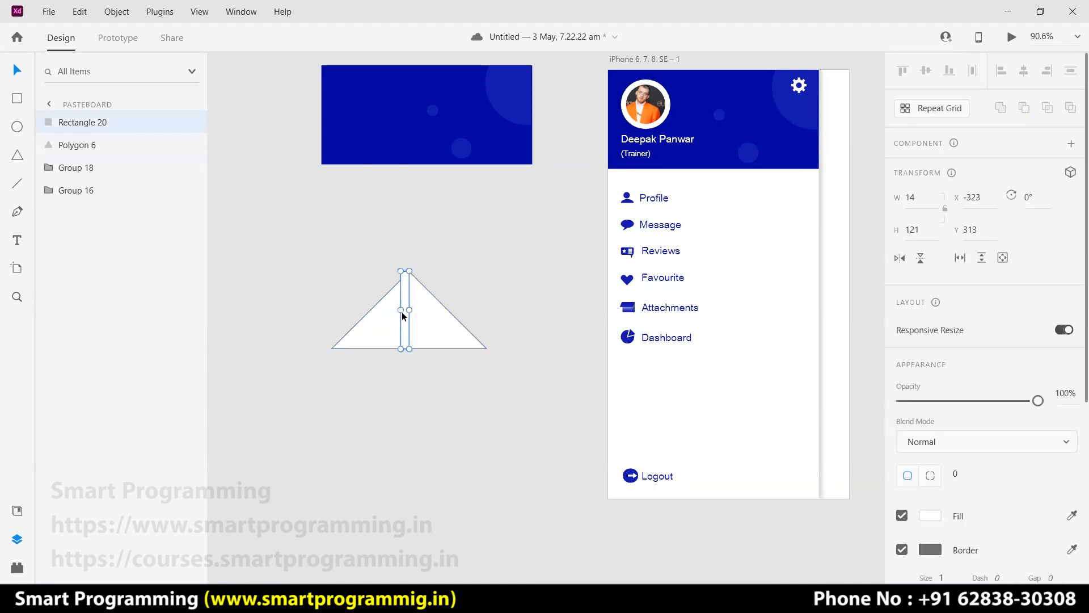
key("ctrl+d")
left_click_drag(402, 309, 356, 332)
key("ctrl+d")
key("ctrl+d")
left_click_drag(448, 374, 339, 303)
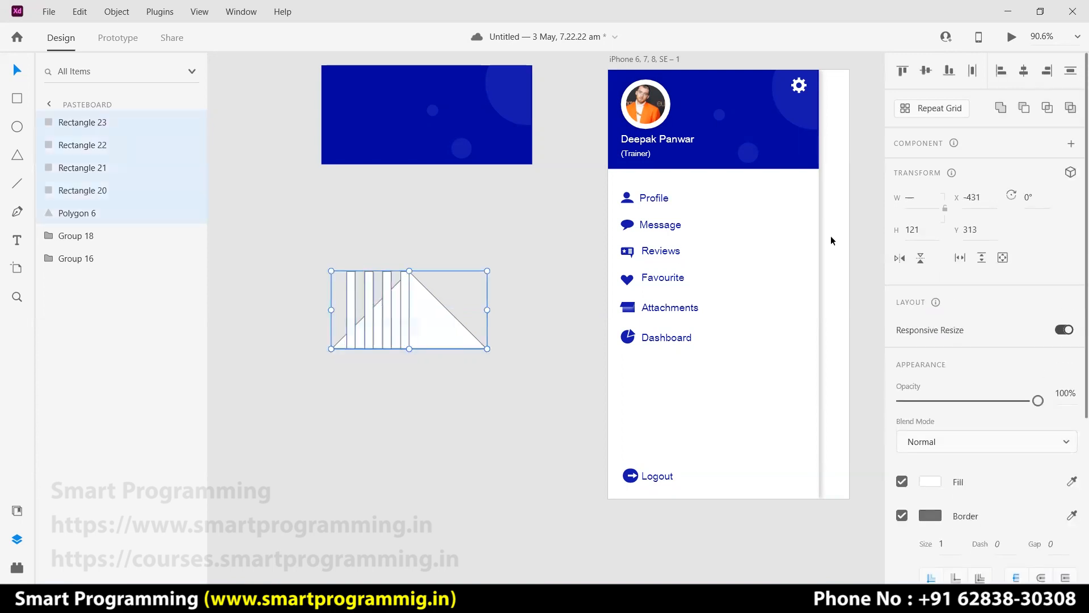
left_click(1023, 108)
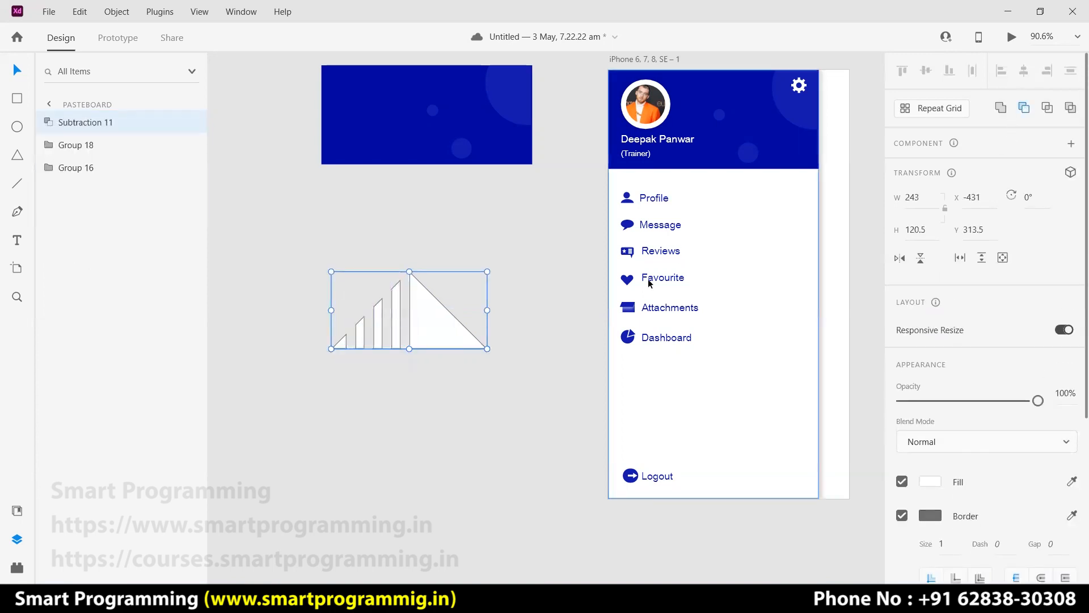
Subtract a covering rectangle to trim the leftover triangle off the bars shape.
left_click(427, 390)
left_click(439, 309)
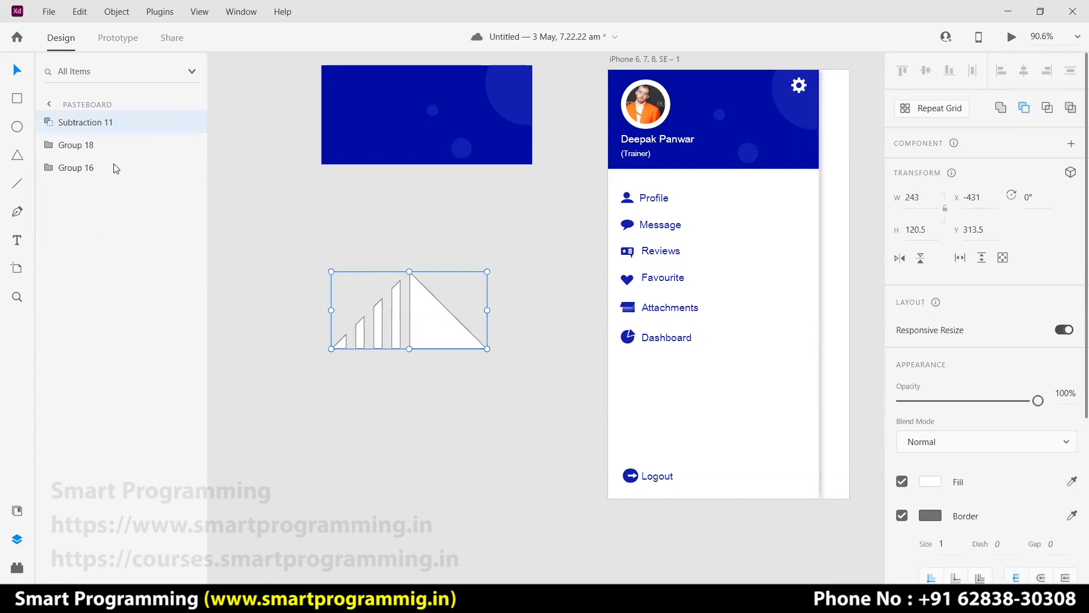
left_click(17, 100)
left_click_drag(411, 257, 508, 349)
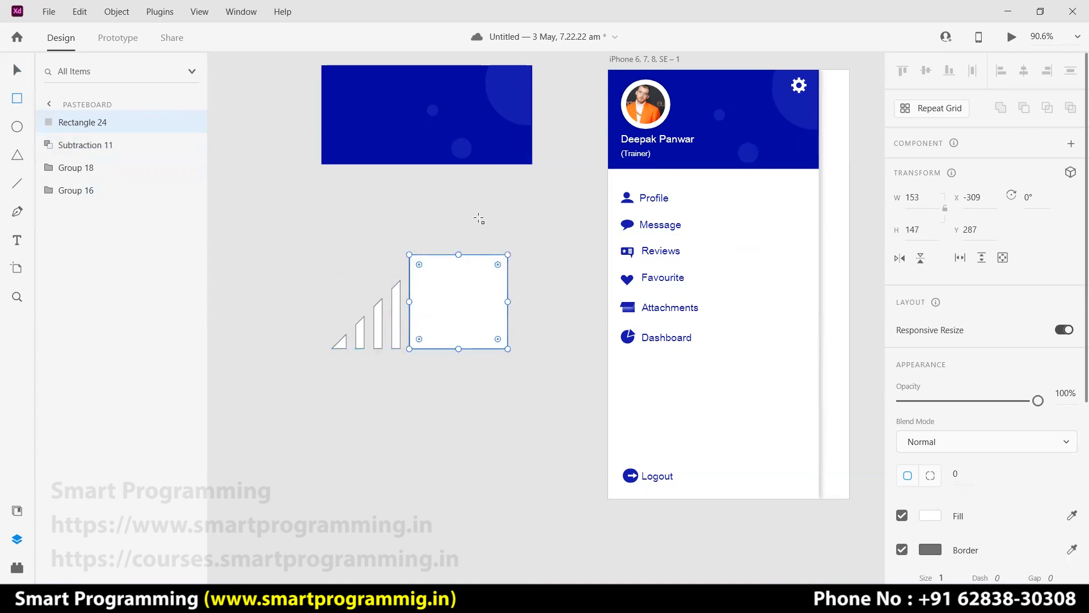
left_click(17, 69)
left_click_drag(366, 252, 485, 359)
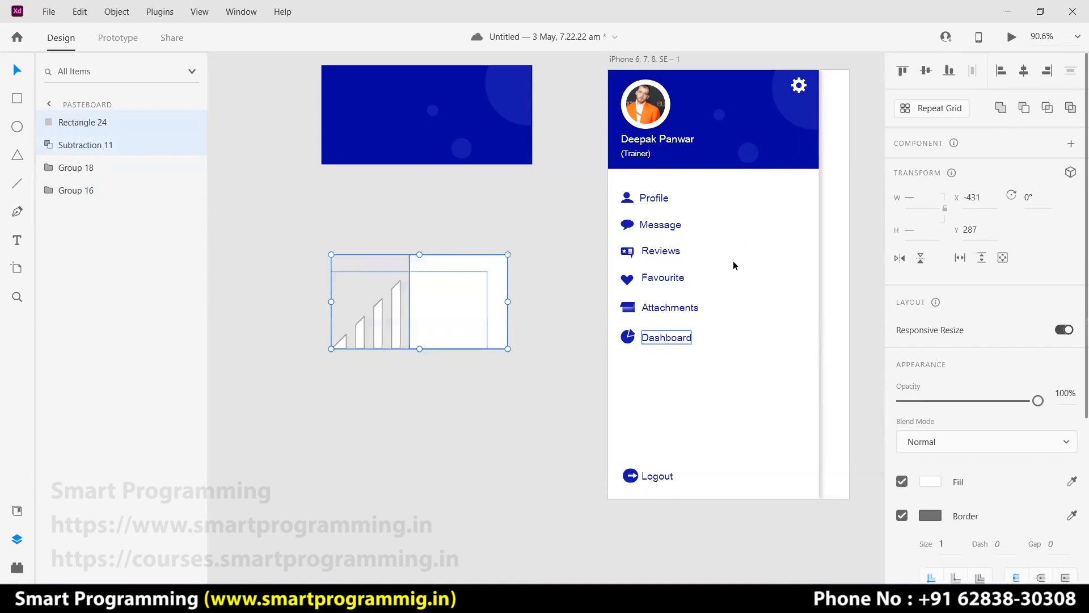
left_click(1024, 112)
Group the trimmed bars shape and fill it with the saved blue swatch.
left_click(385, 395)
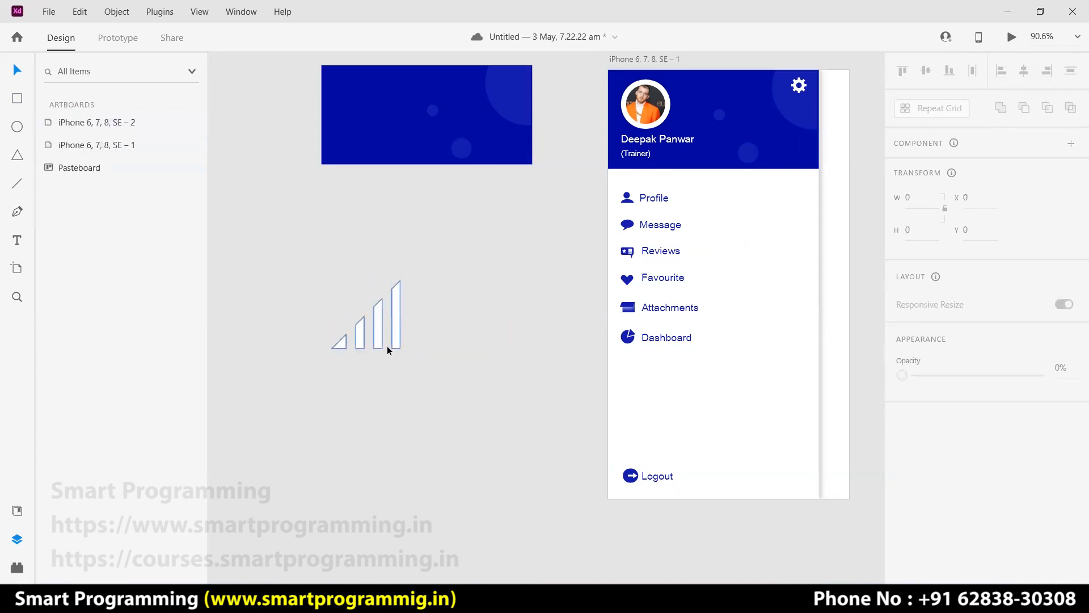
left_click(350, 337)
key("ctrl+g")
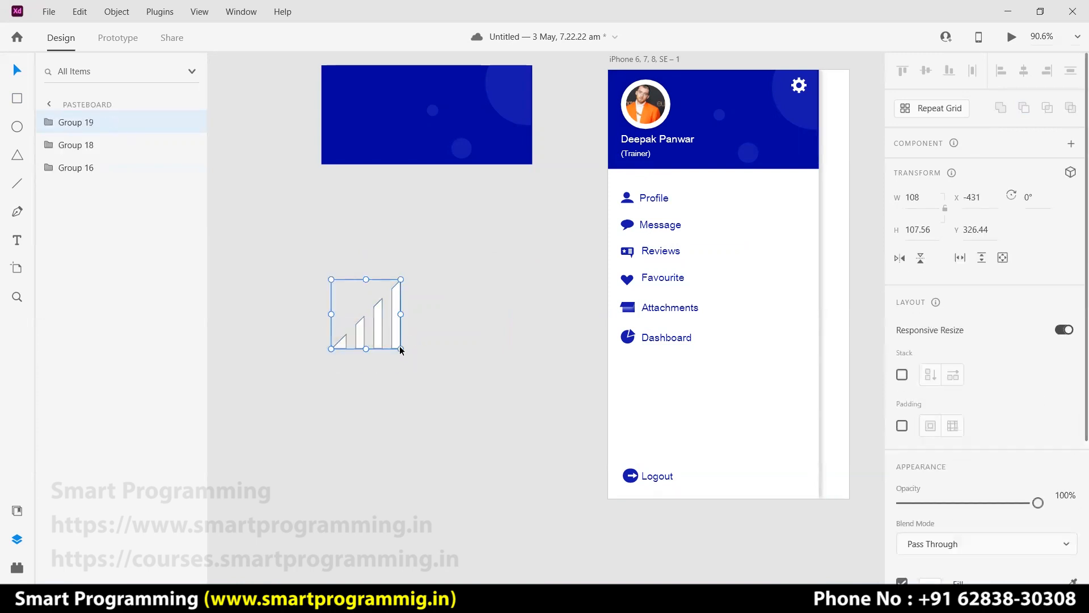
left_click(423, 369)
left_click(396, 341)
scroll(991, 495, "down", 3)
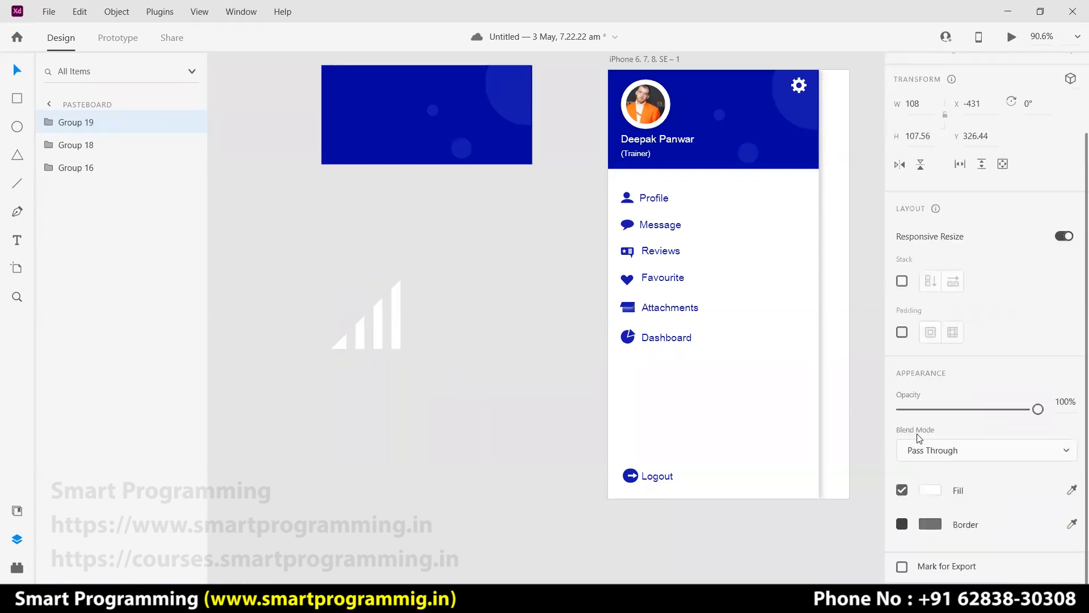
left_click(929, 490)
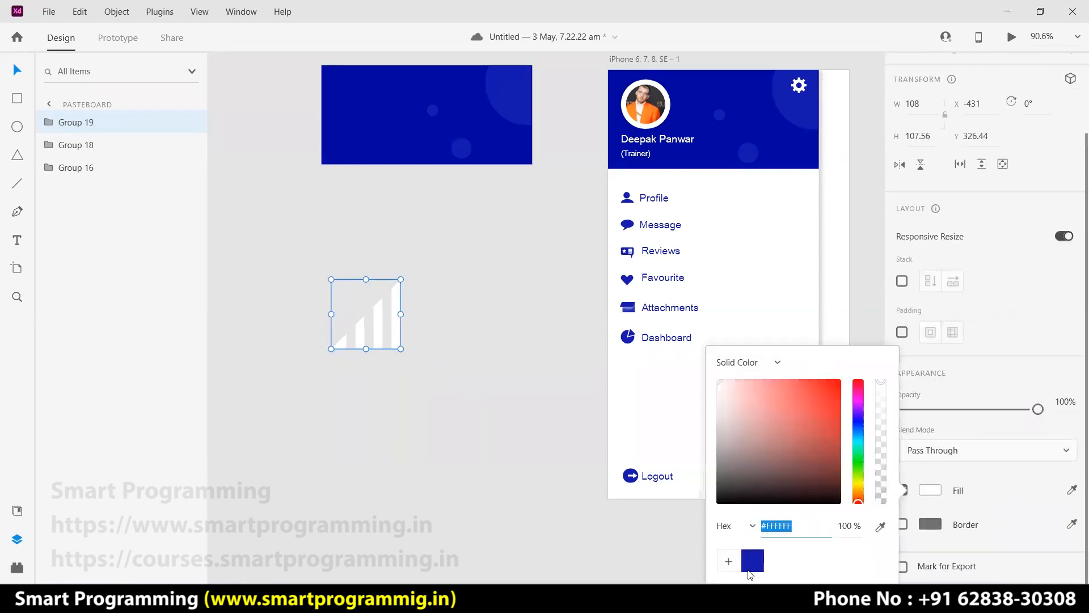
left_click(752, 561)
Move the blue signal-bars icon beside Logout at the drawer's bottom-right.
left_click(443, 354)
left_click_drag(400, 336, 803, 483)
left_click(458, 395)
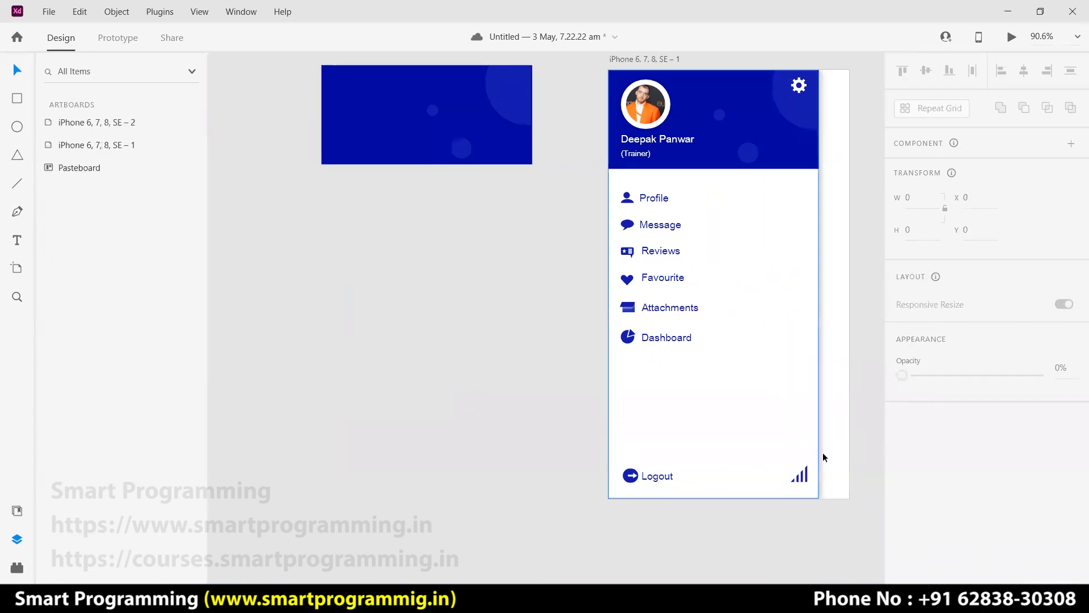
scroll(788, 438, "up", 1)
scroll(789, 439, "up", 10)
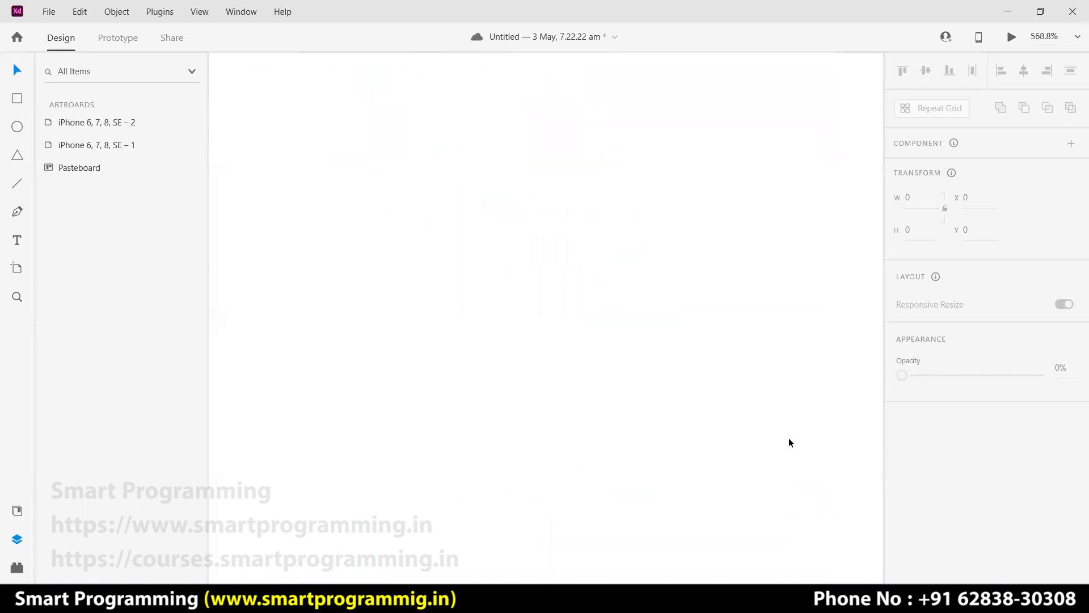
left_click_drag(757, 422, 630, 207)
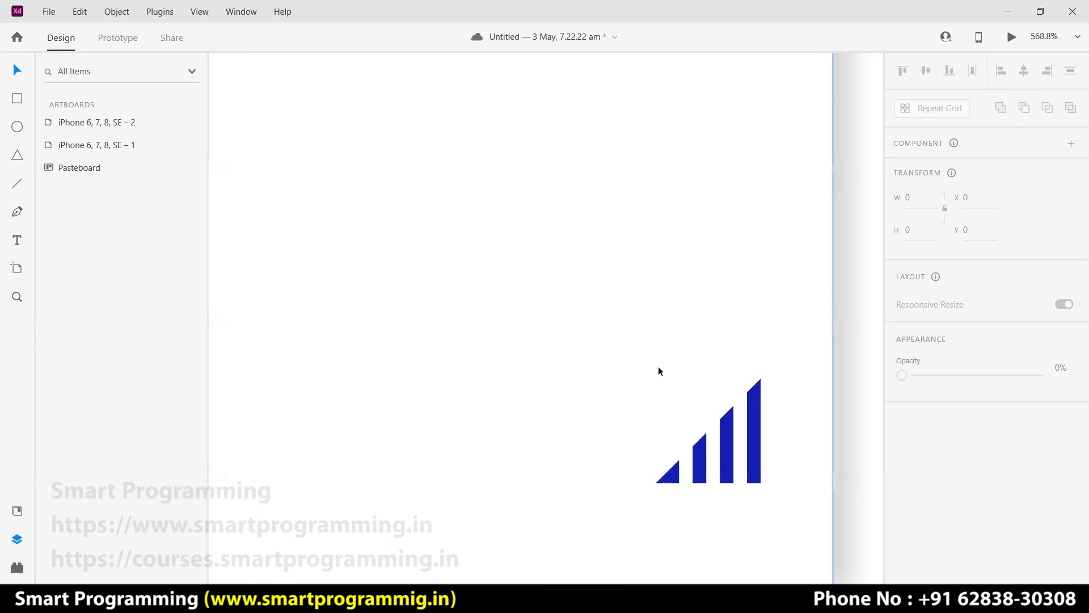
scroll(630, 359, "down", 6)
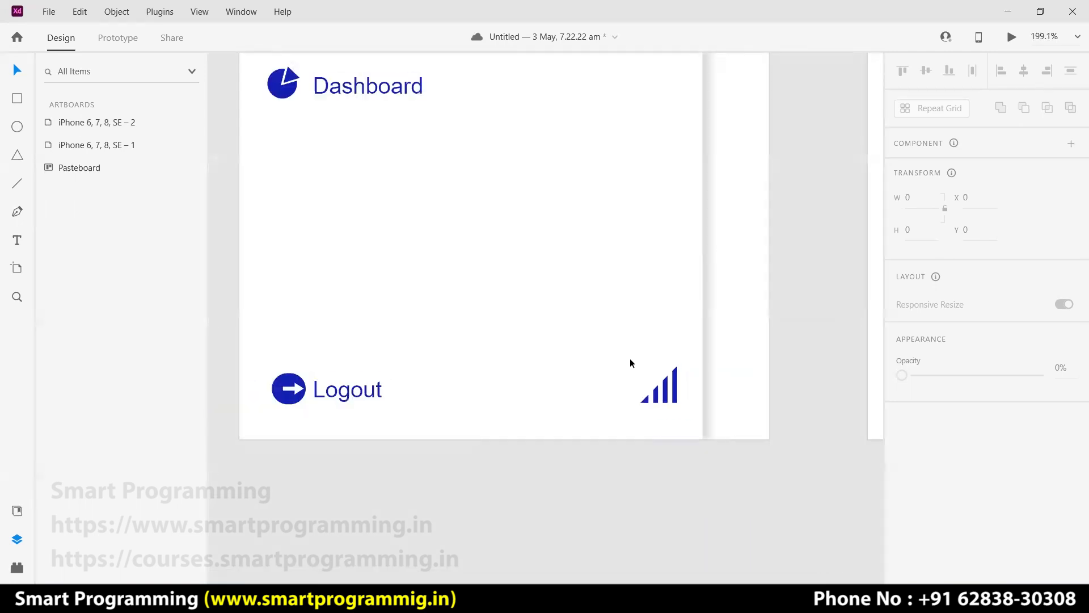
scroll(559, 357, "down", 3)
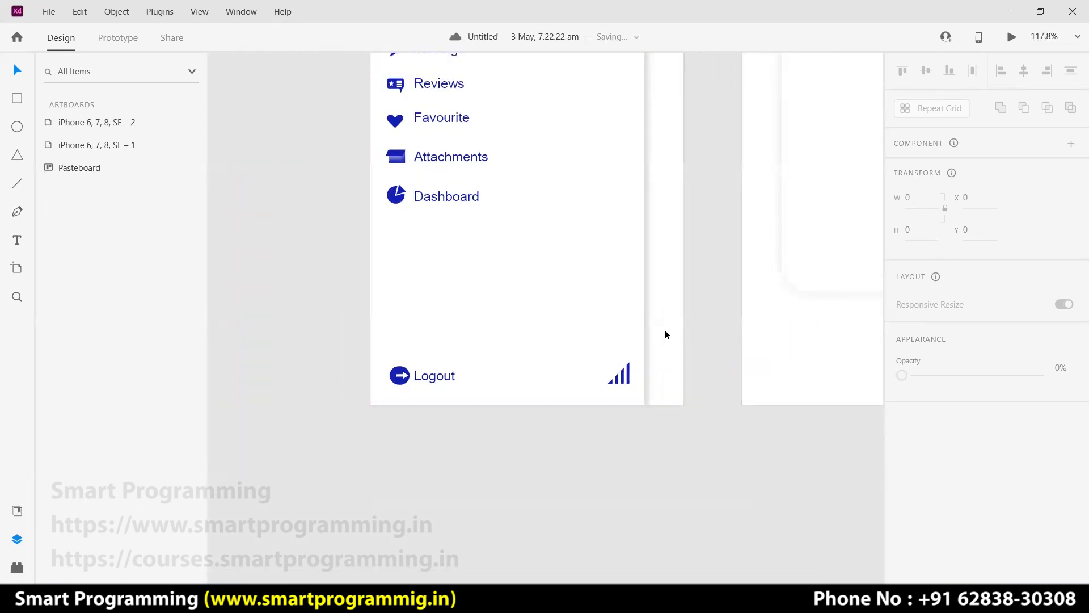
scroll(665, 334, "down", 4)
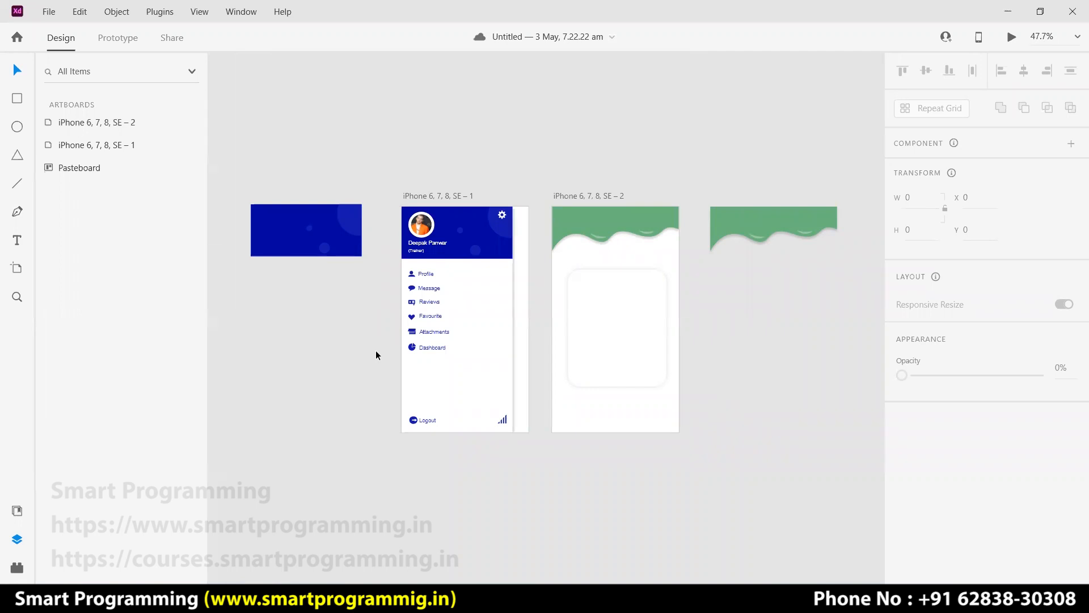
scroll(376, 350, "up", 5)
left_click(548, 341)
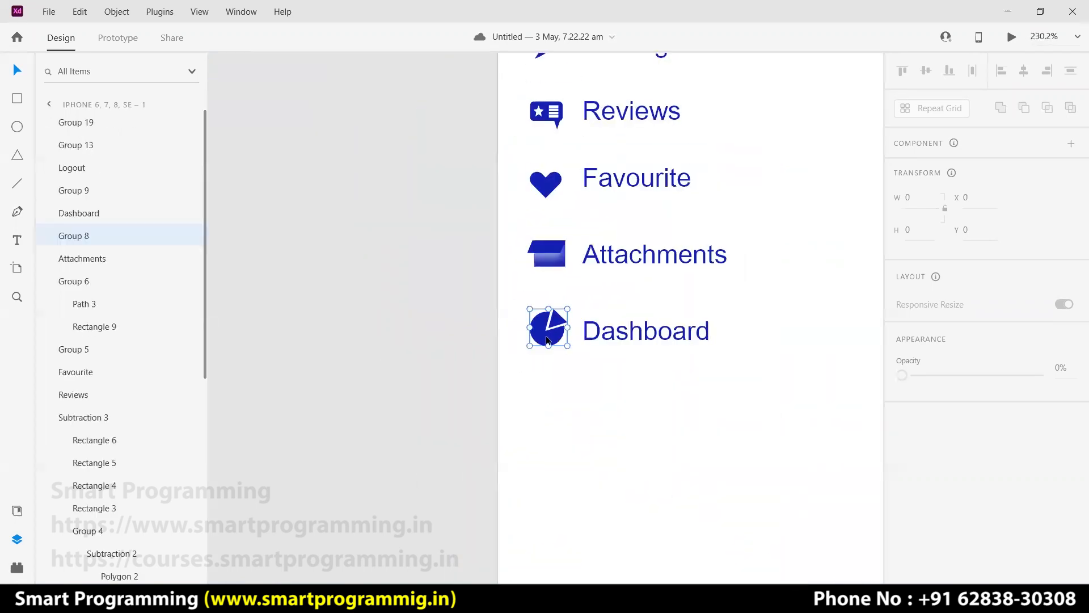
left_click(553, 256)
left_click(553, 336)
left_click(463, 315)
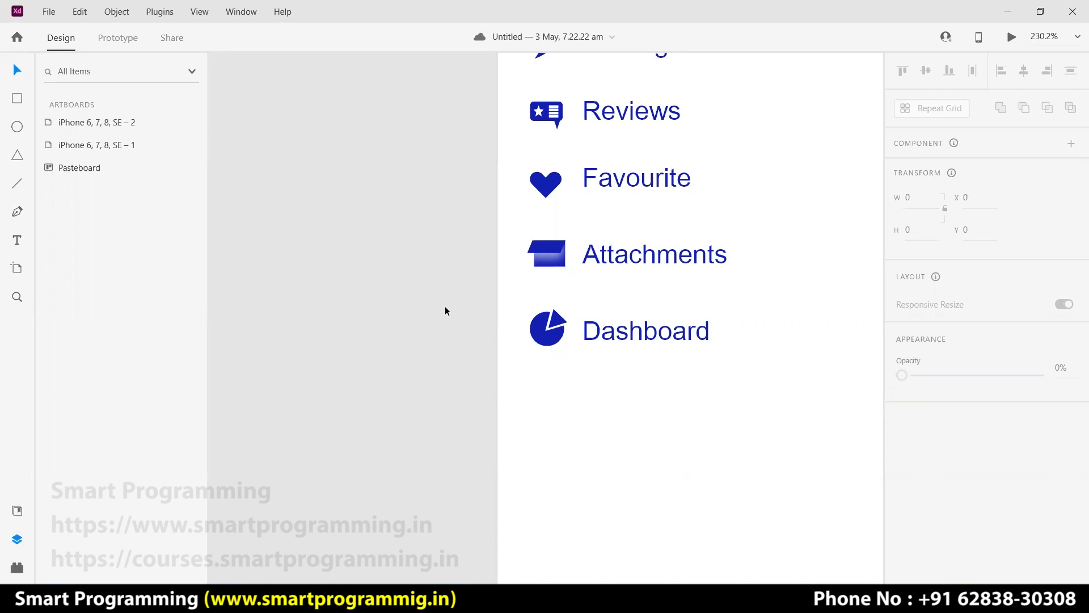
scroll(444, 307, "down", 5)
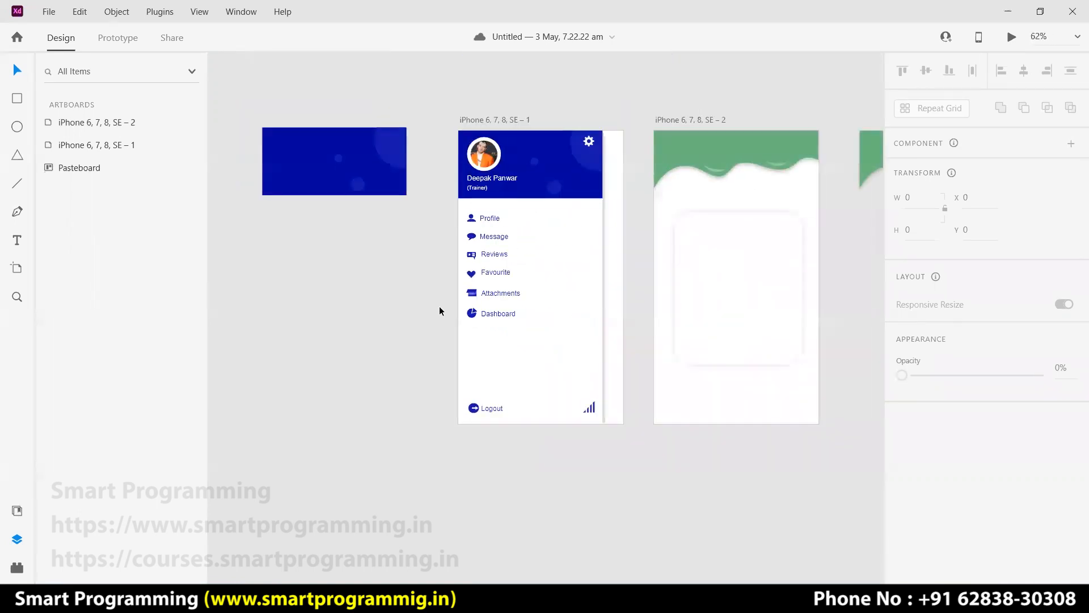
left_click_drag(765, 468, 717, 475)
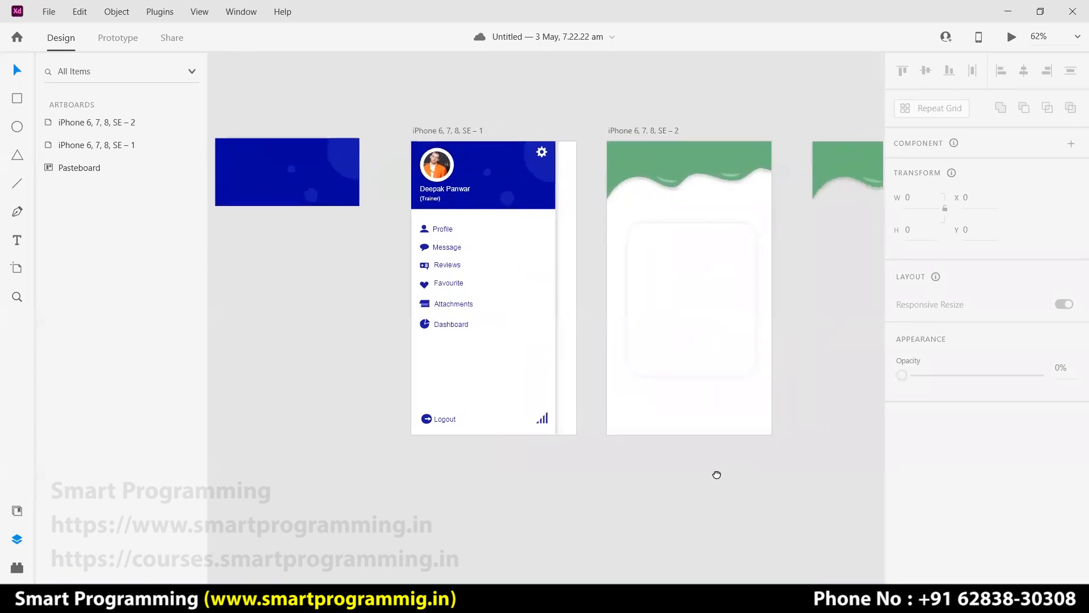
scroll(691, 450, "down", 1)
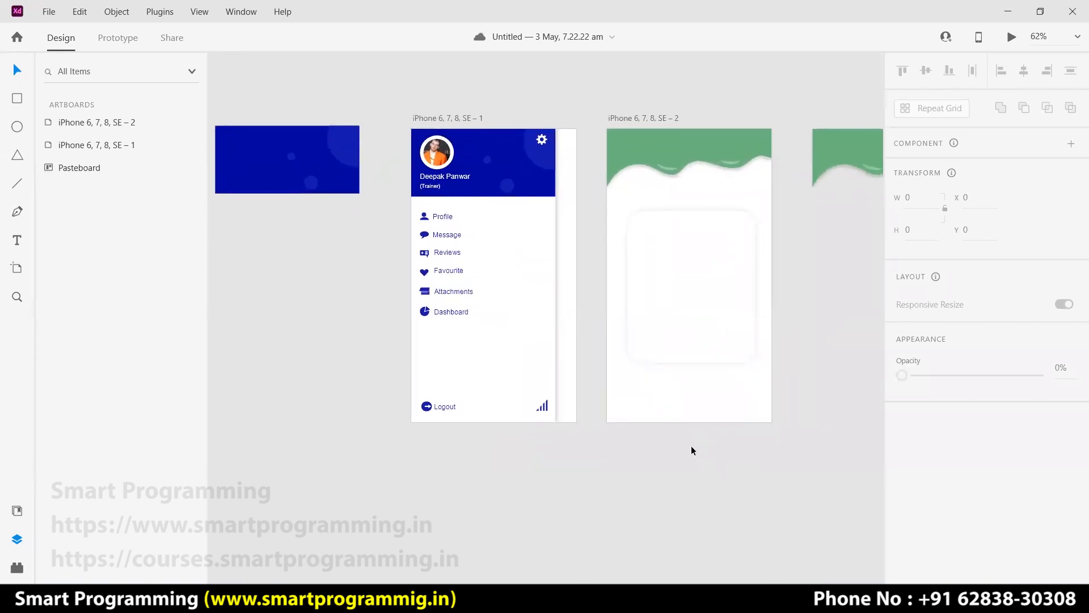
left_click(425, 221)
left_click(425, 234)
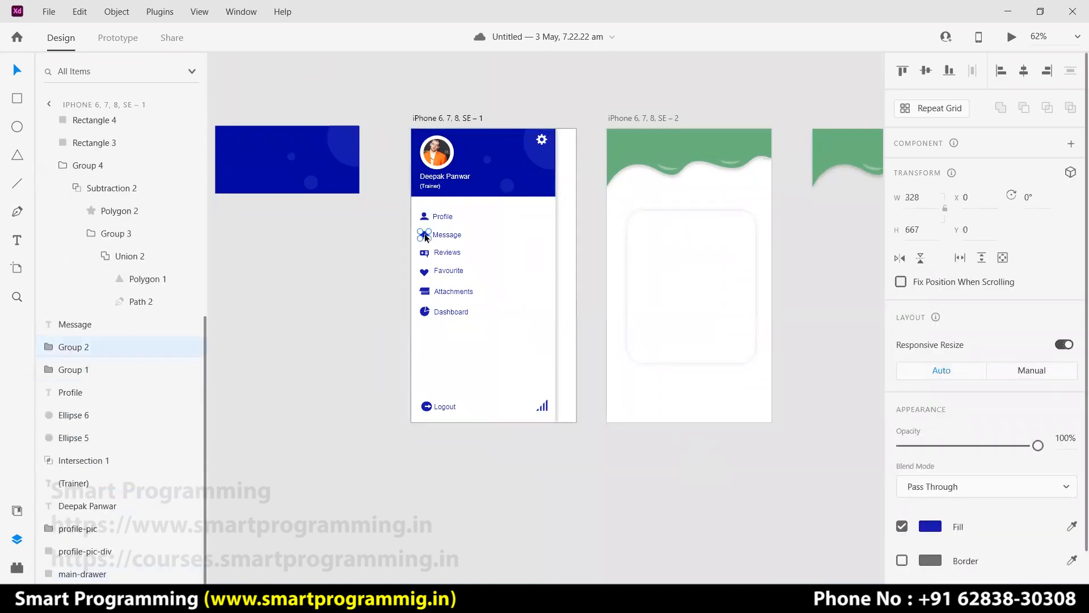
left_click(425, 265)
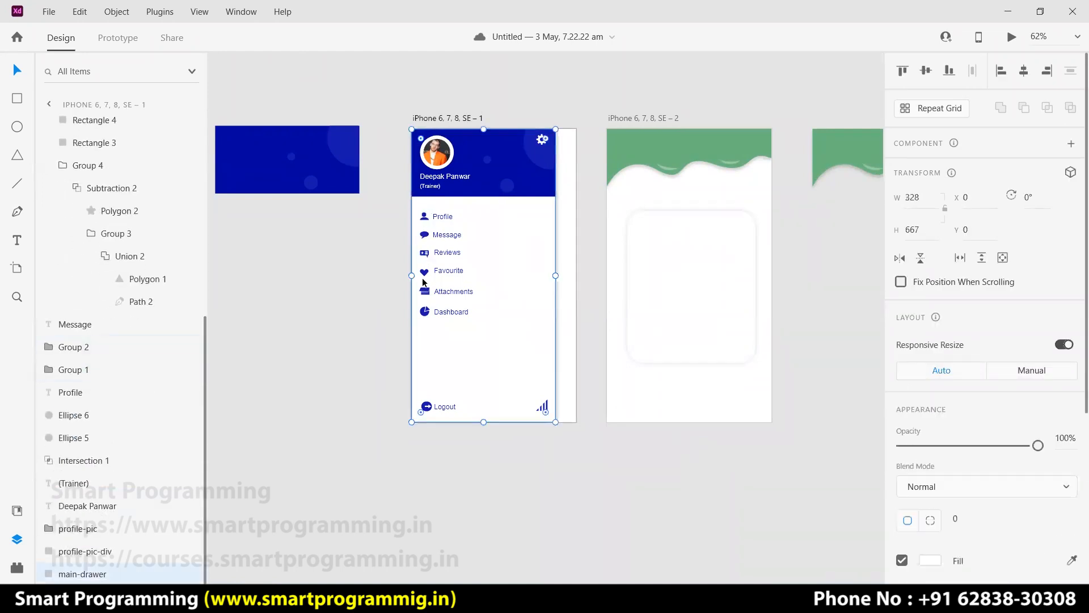
left_click(354, 295)
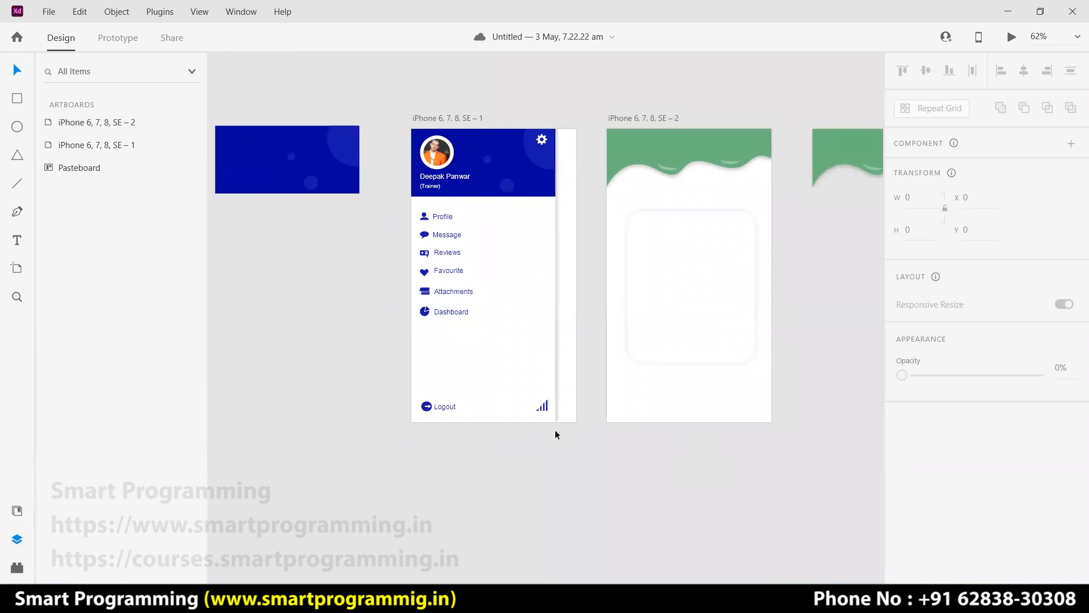
scroll(554, 430, "up", 4)
left_click_drag(496, 252, 518, 408)
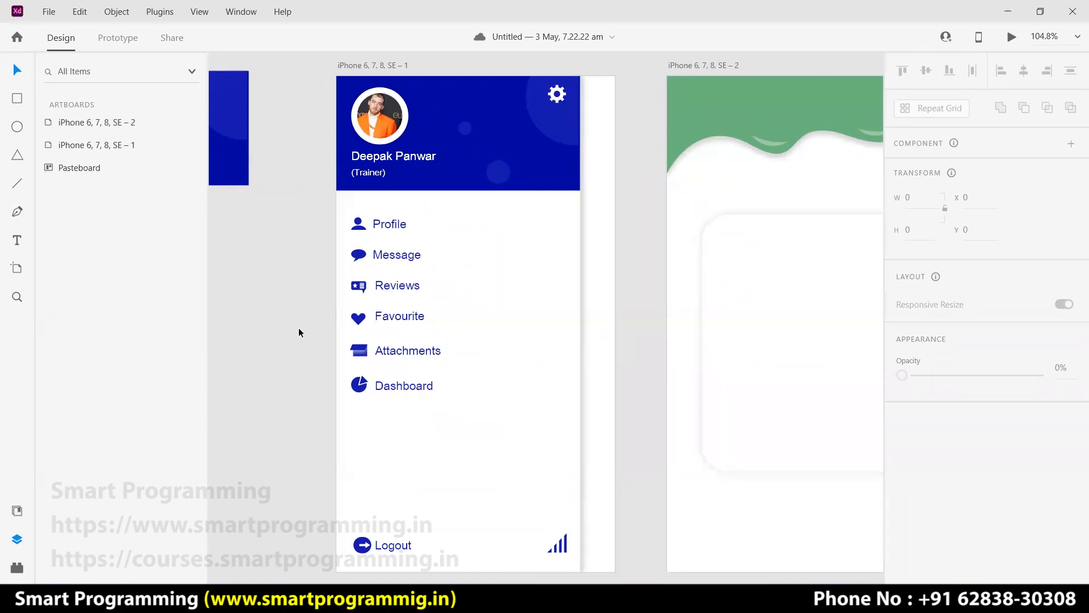
left_click(345, 594)
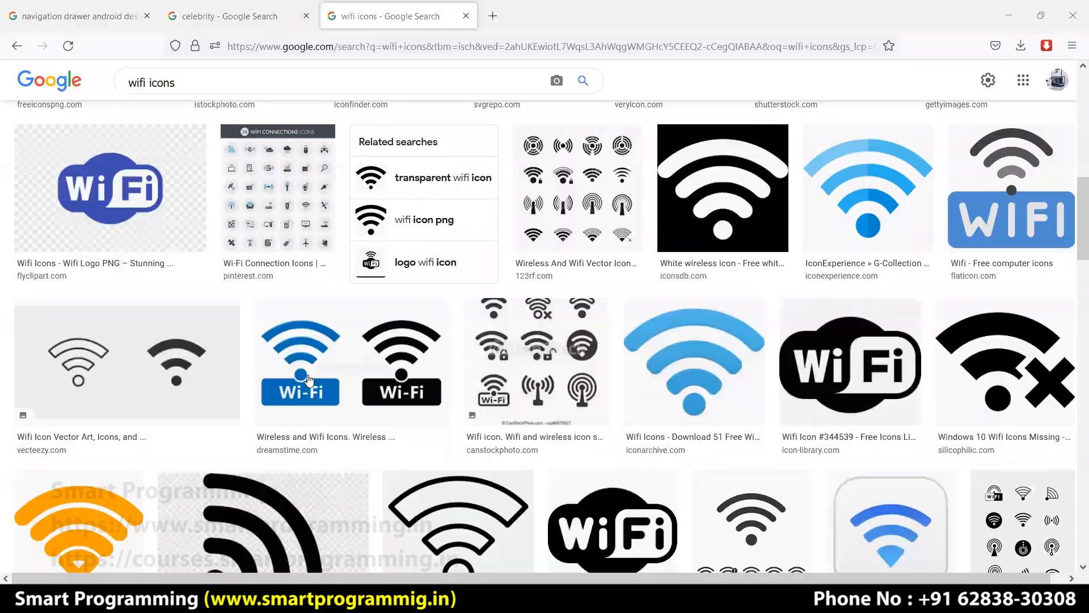
key("alt+Tab")
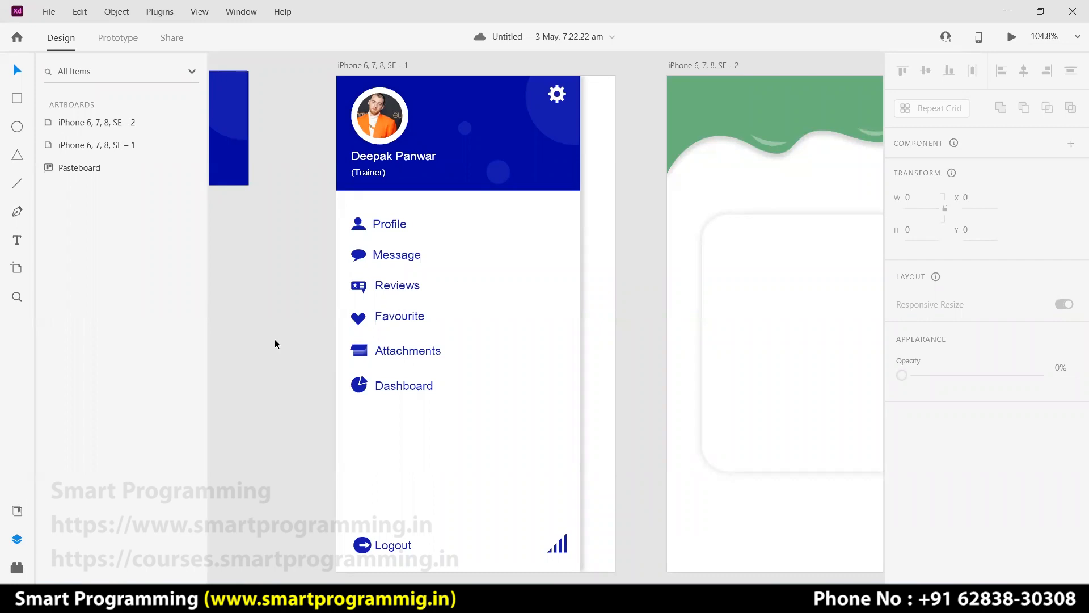
scroll(363, 340, "down", 5)
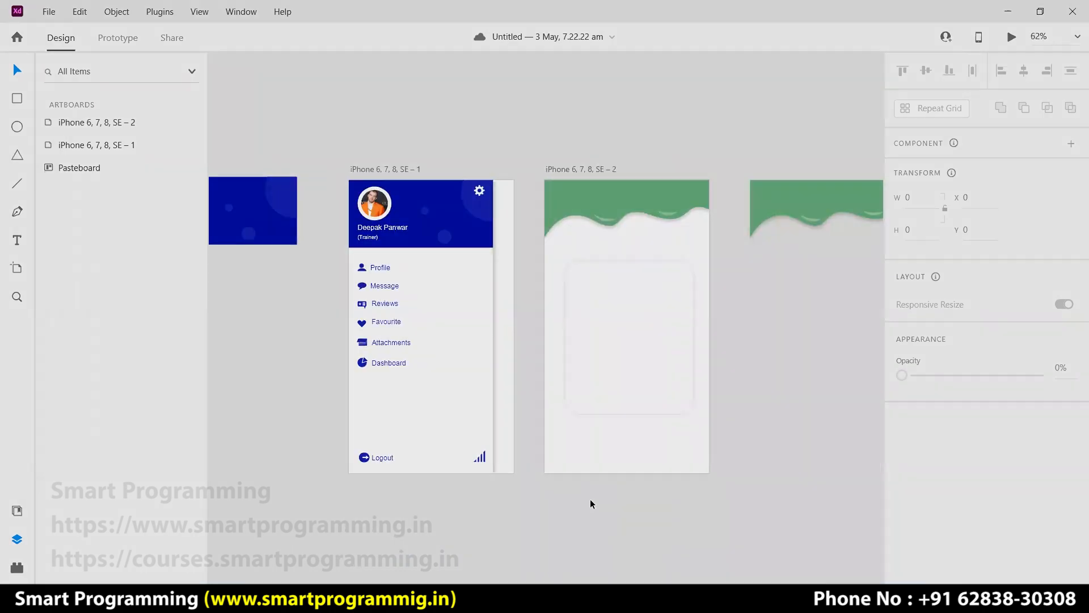